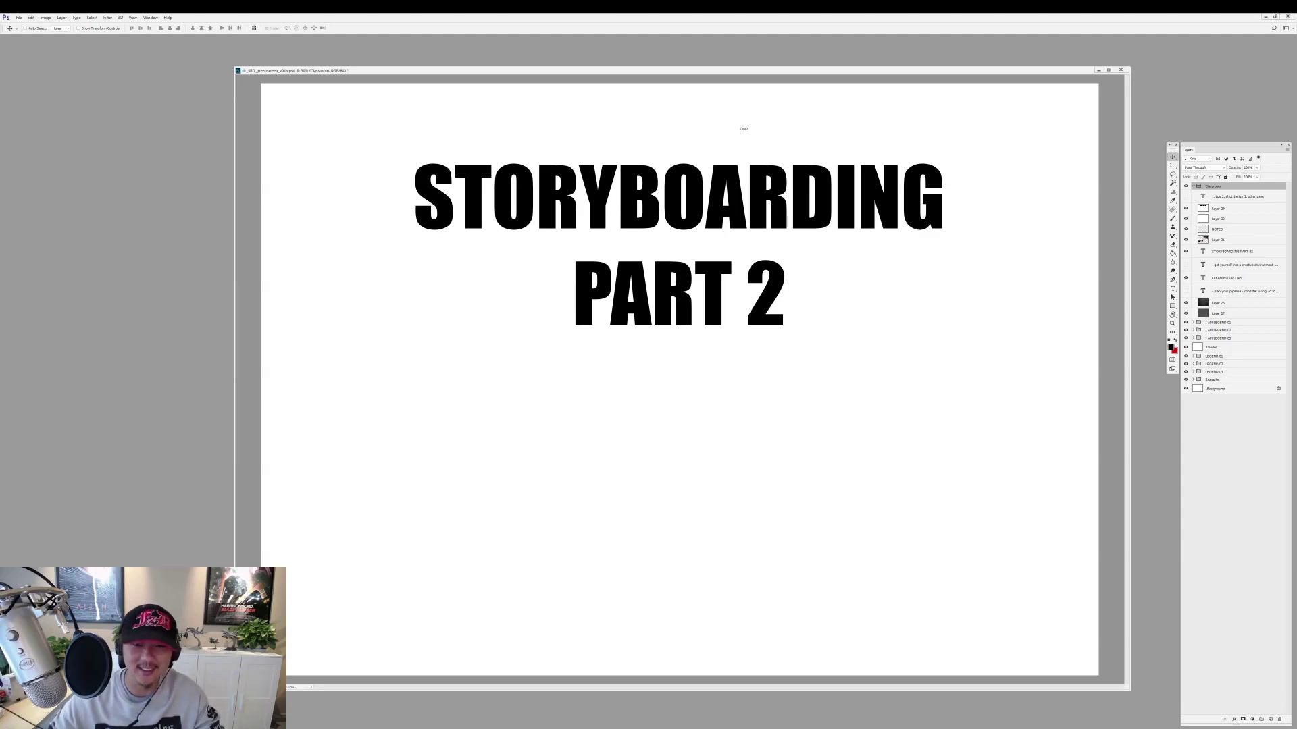
Nudge the slide window into place and show the numbered agenda under the title.
drag(730, 69, 686, 68)
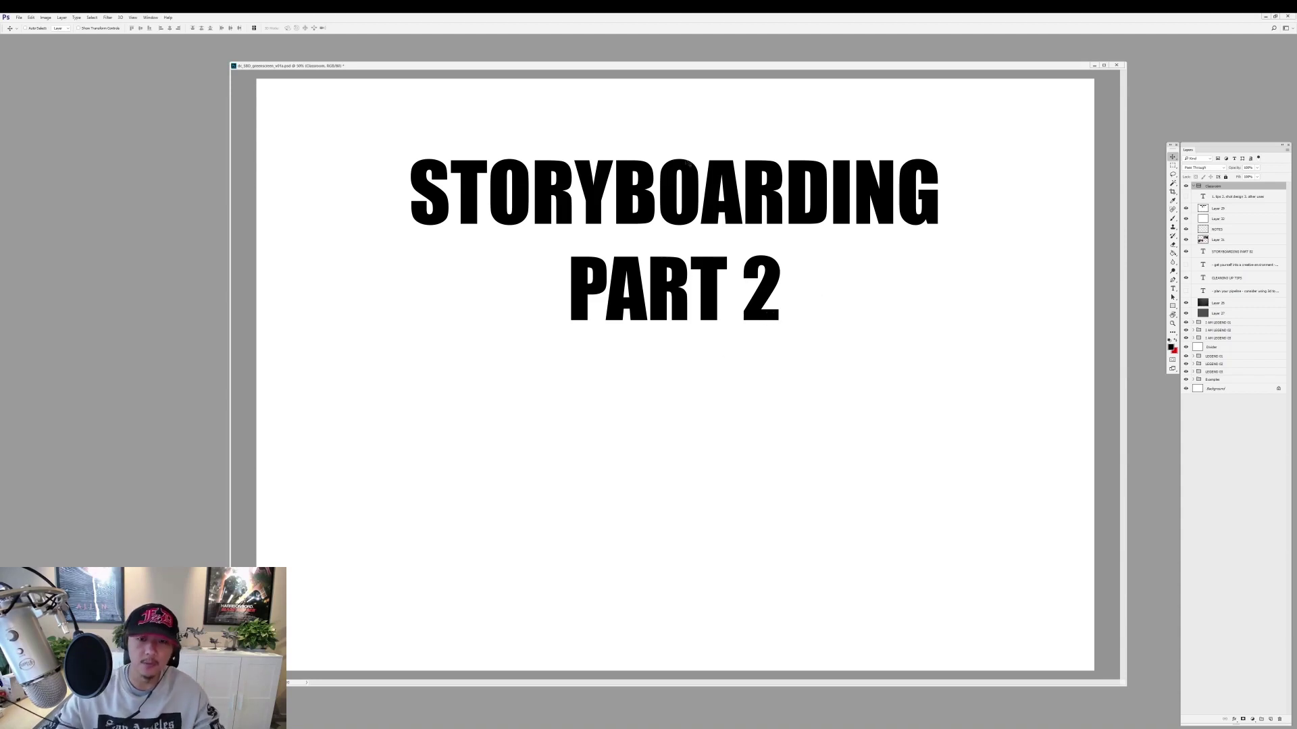
drag(691, 63, 685, 42)
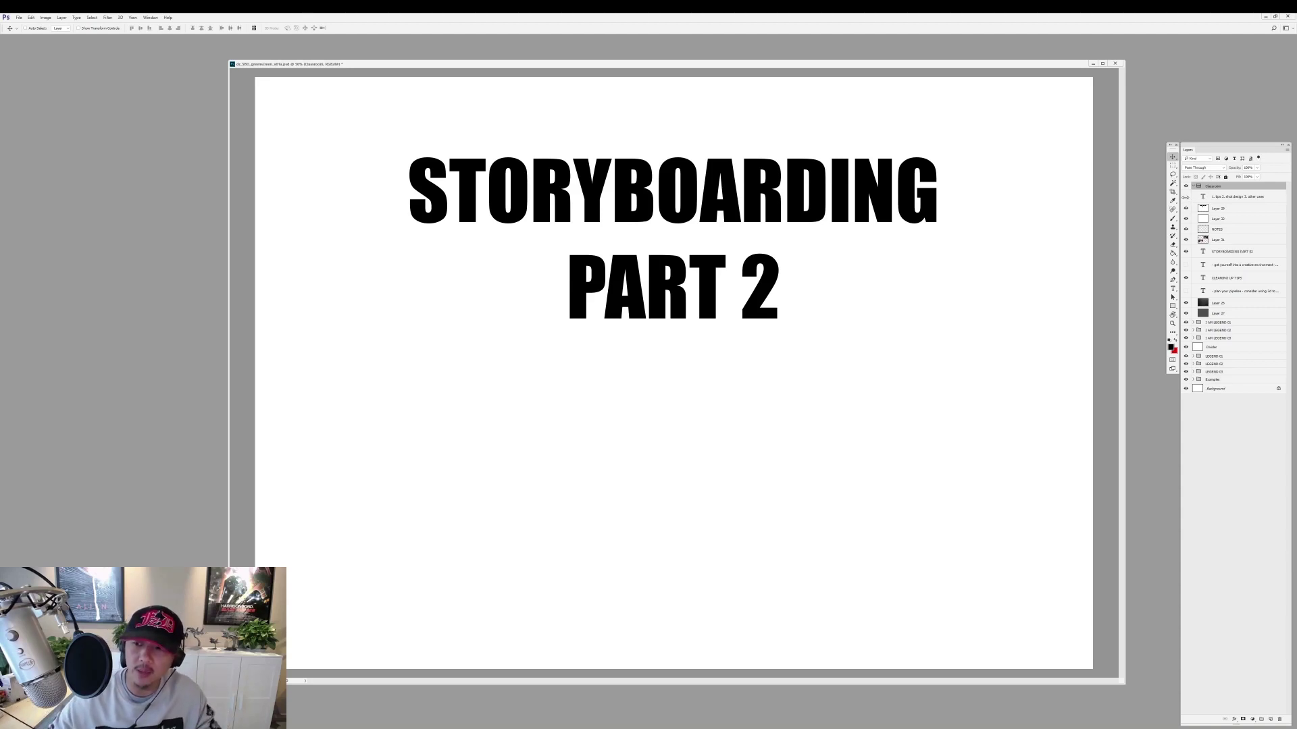
click(1185, 196)
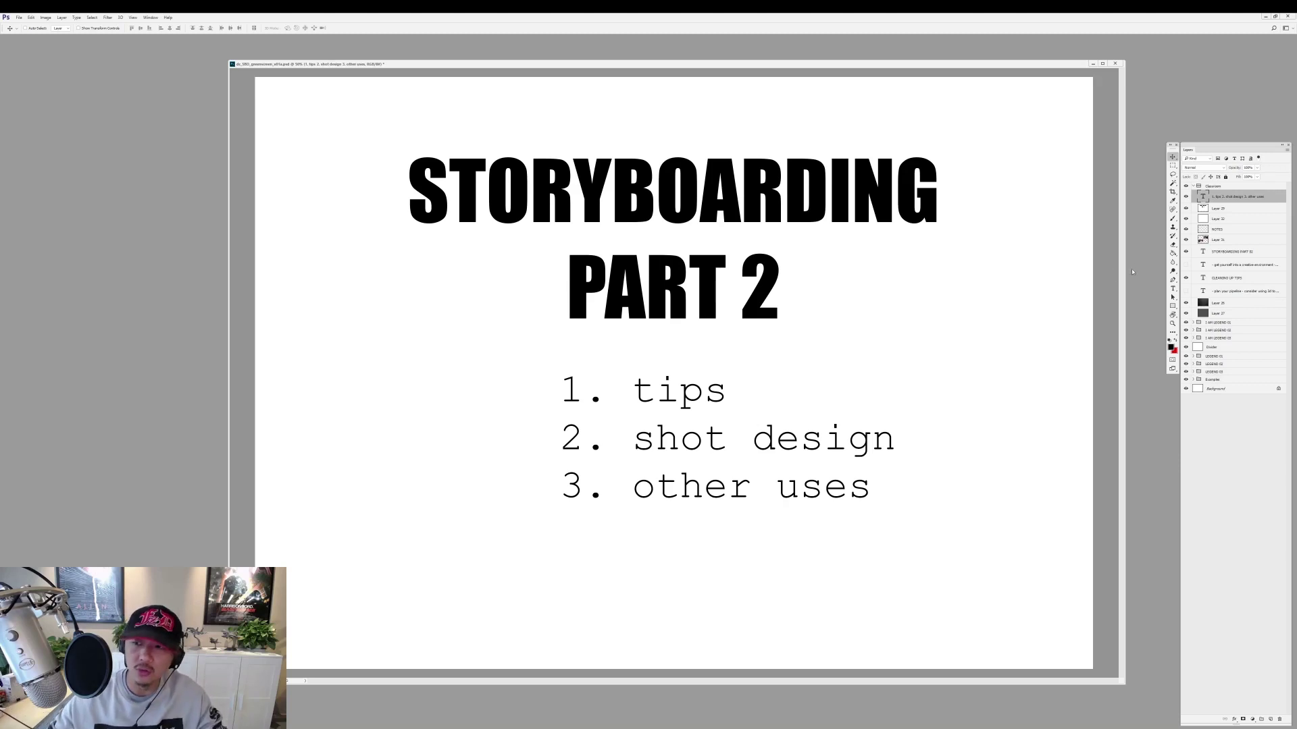
Hide the agenda and title text and turn on the rough-stage tips layer.
drag(1186, 197, 1187, 219)
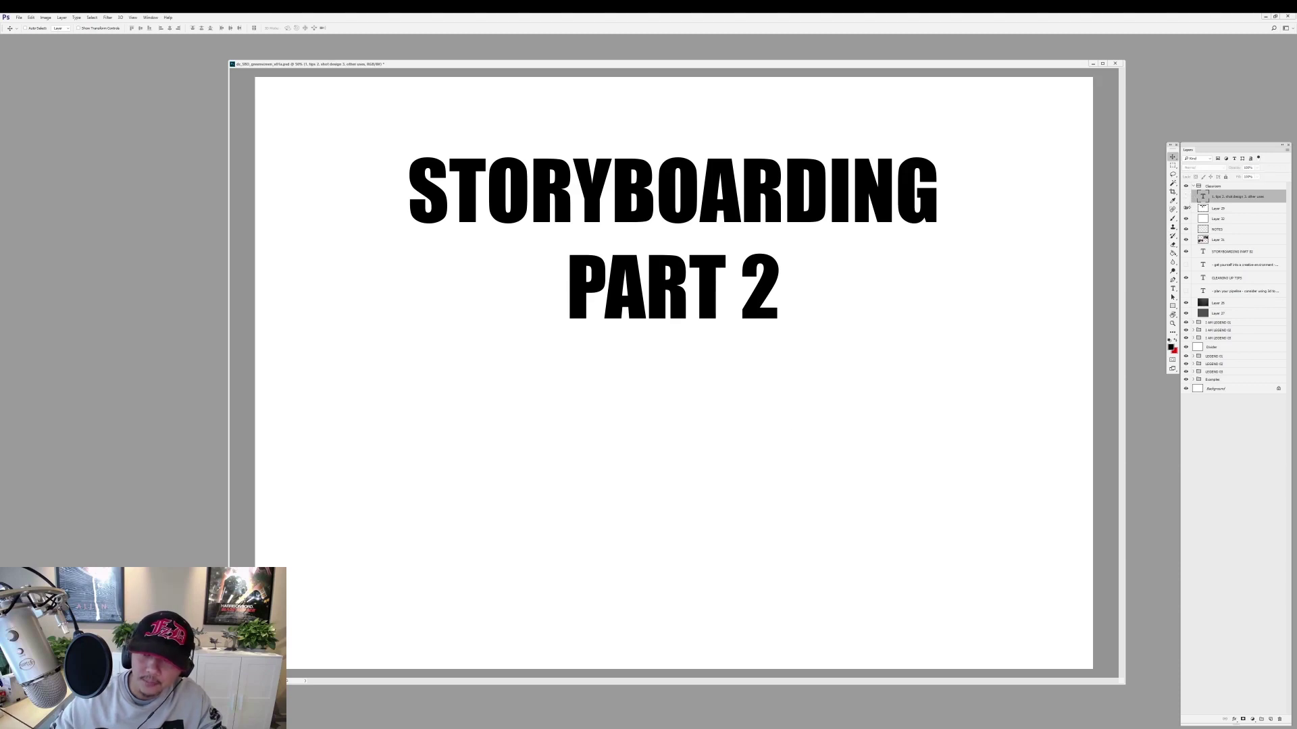
click(1186, 219)
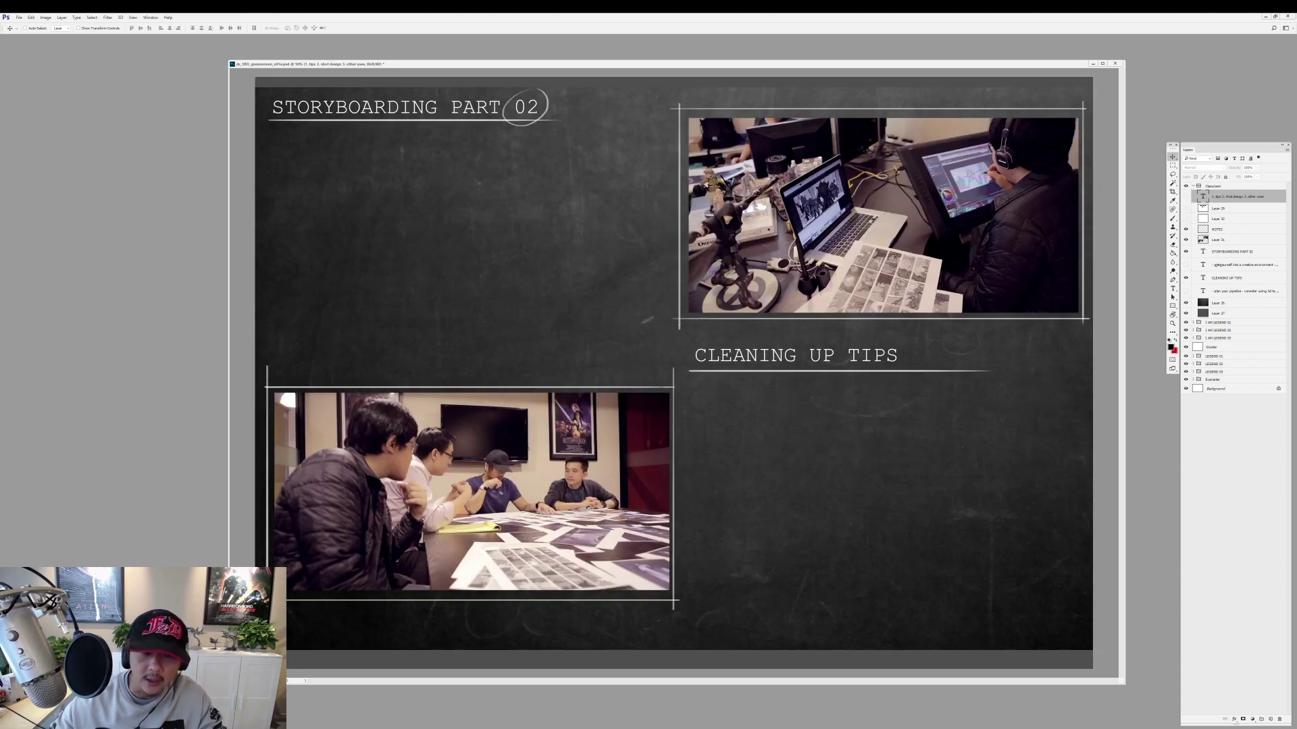
click(1224, 264)
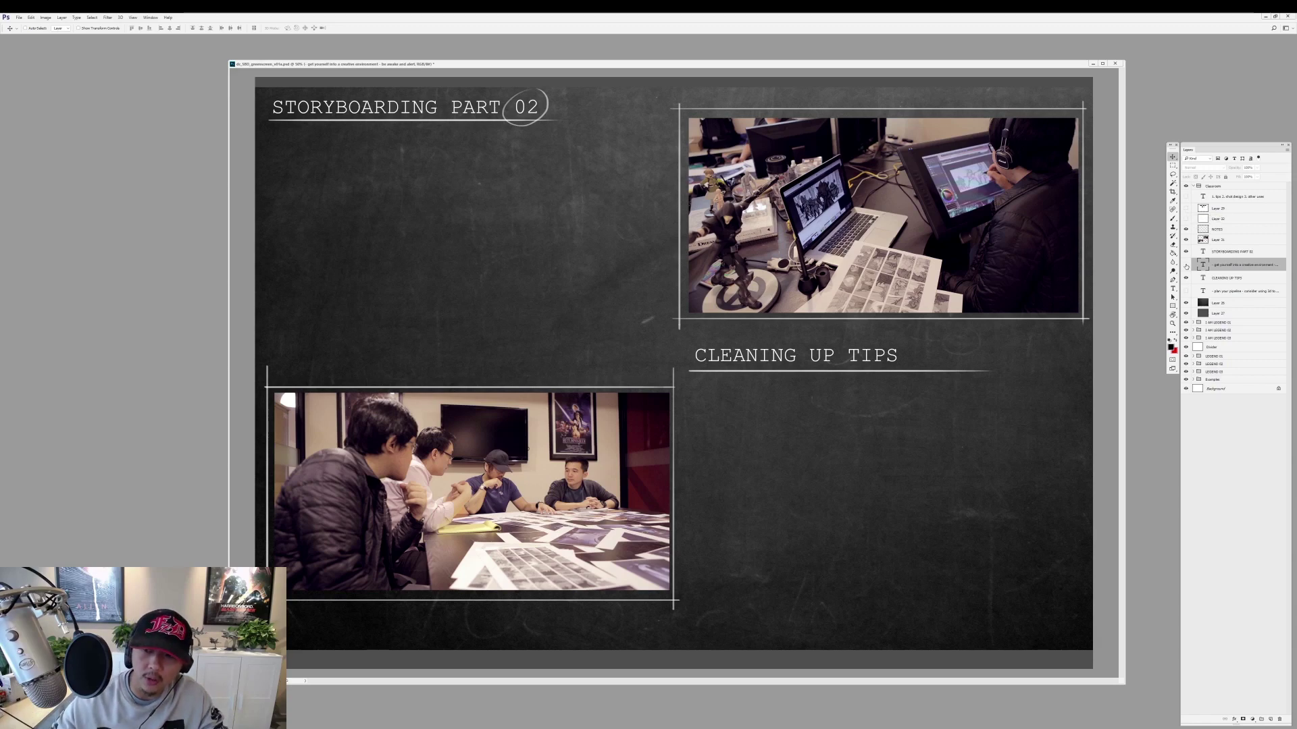
click(1186, 265)
drag(700, 66, 703, 68)
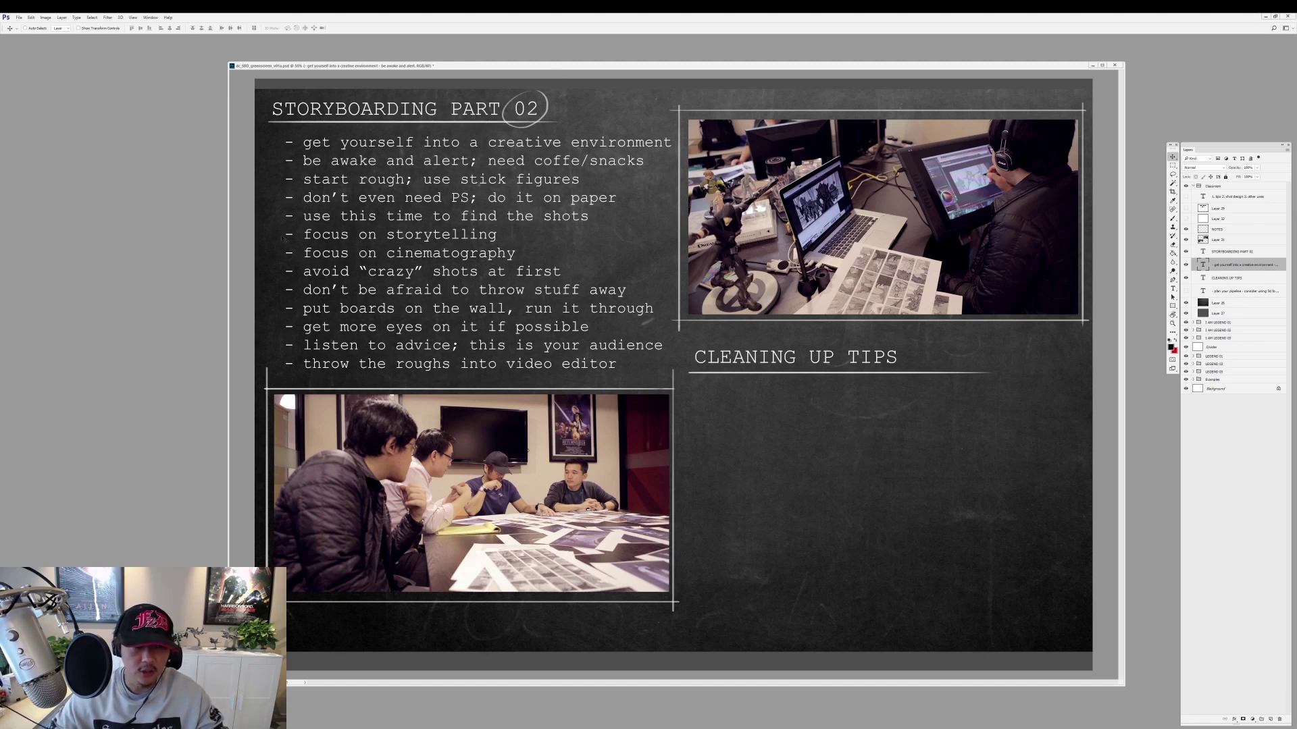
Open the roughs JPG from the Scene Breakdown folder through Bridge.
key(ctrl+alt+o)
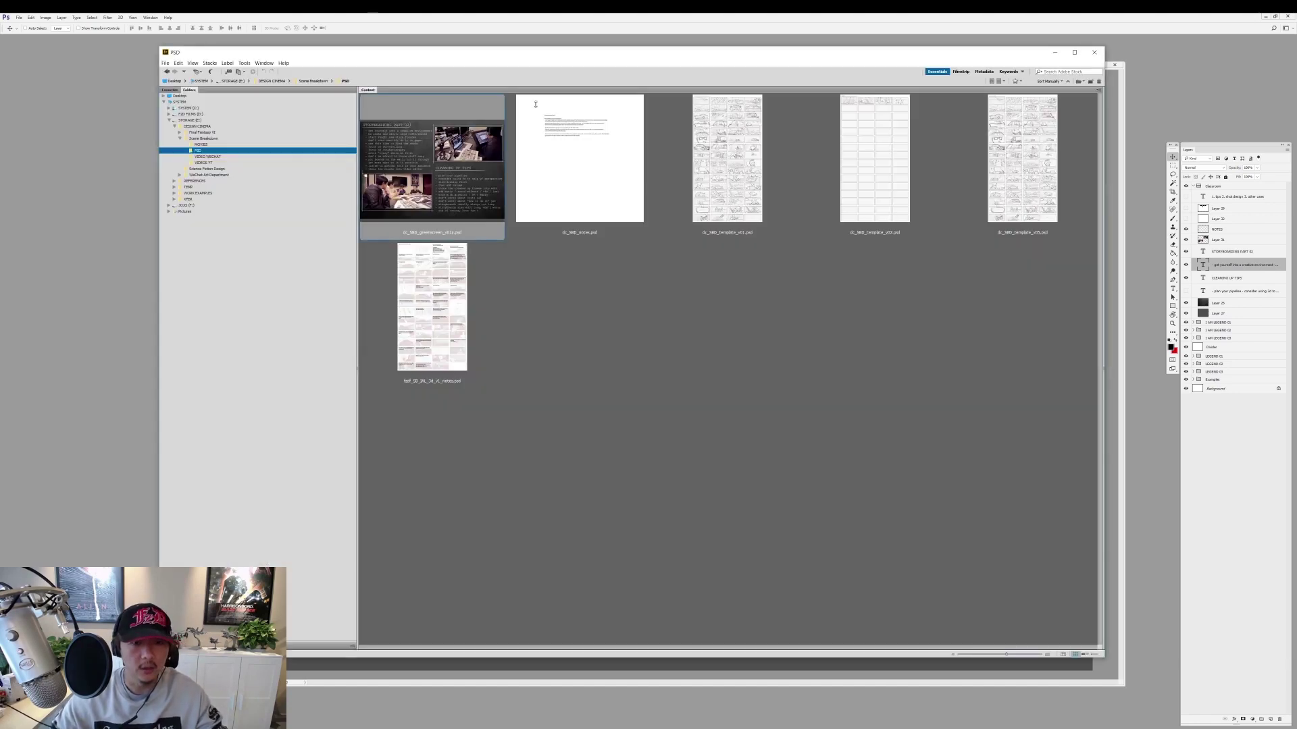
click(198, 144)
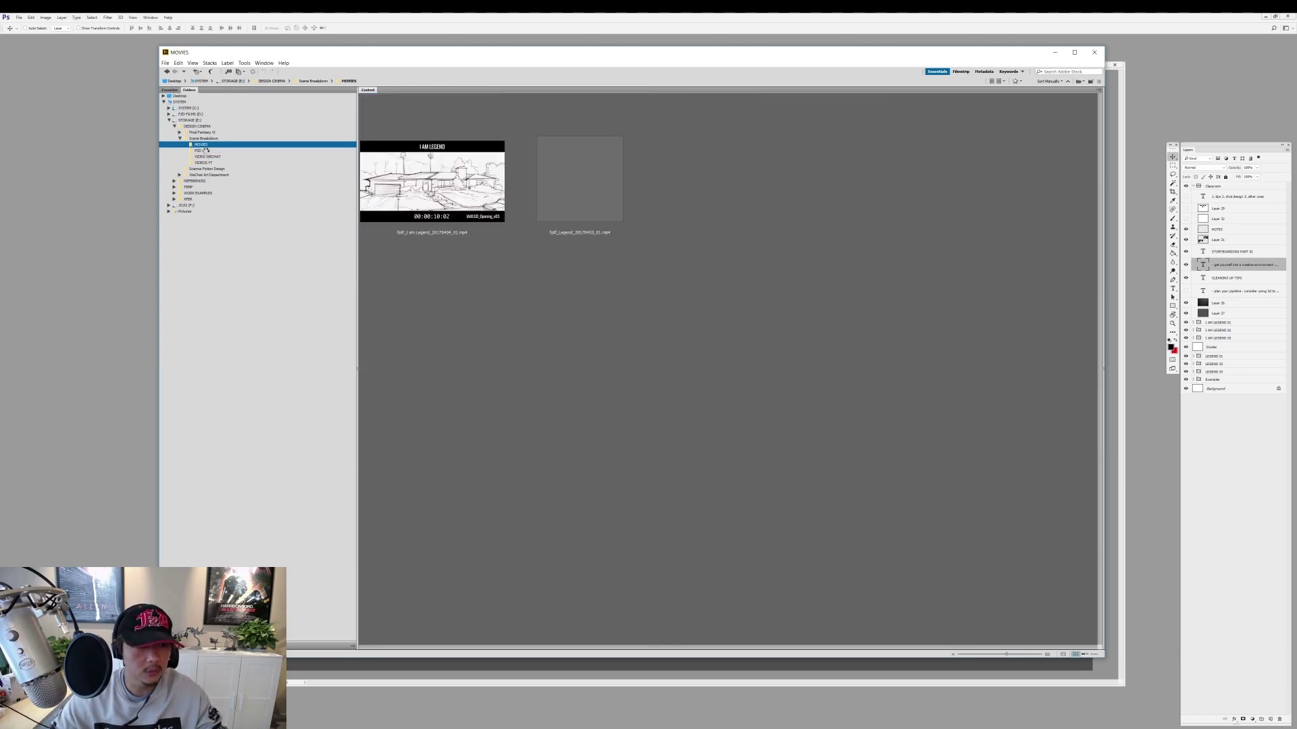
key(Down)
key(Down)
click(202, 138)
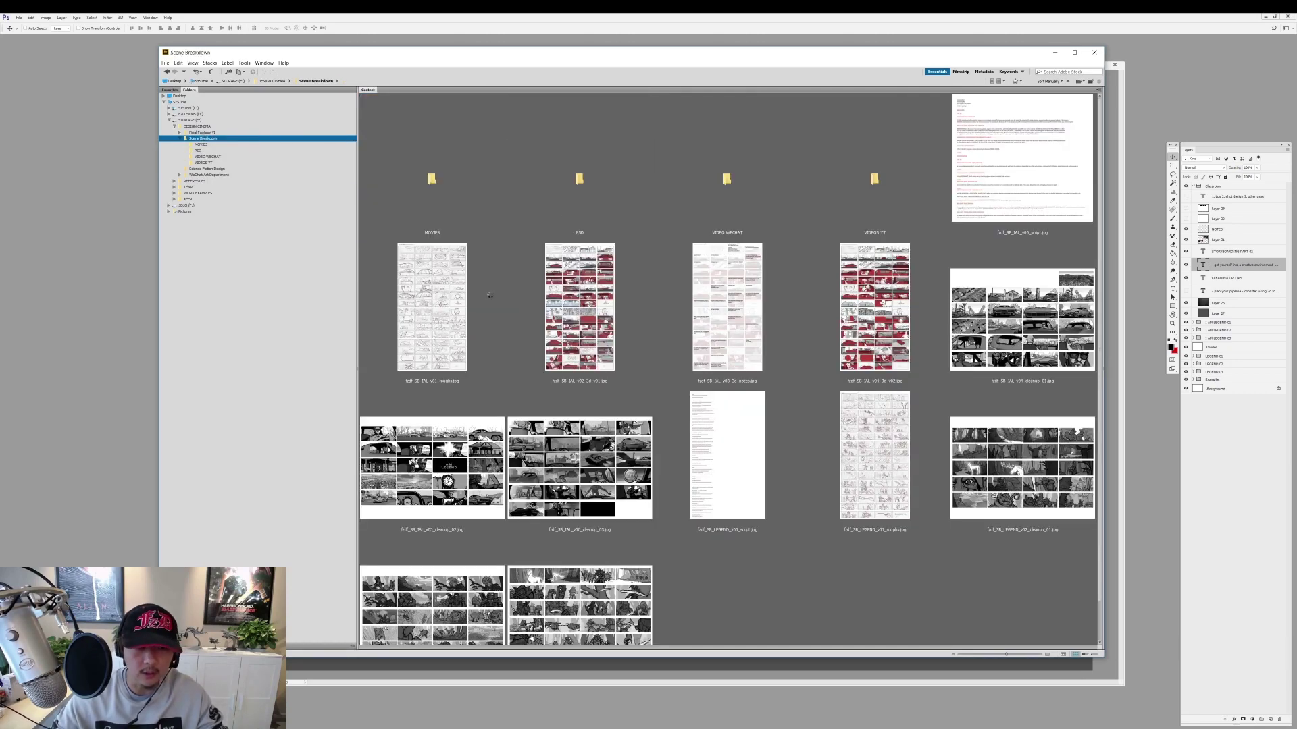
double_click(427, 254)
Move the roughs window left, zoom to 45%, and widen it to three panel columns.
drag(500, 103, 189, 112)
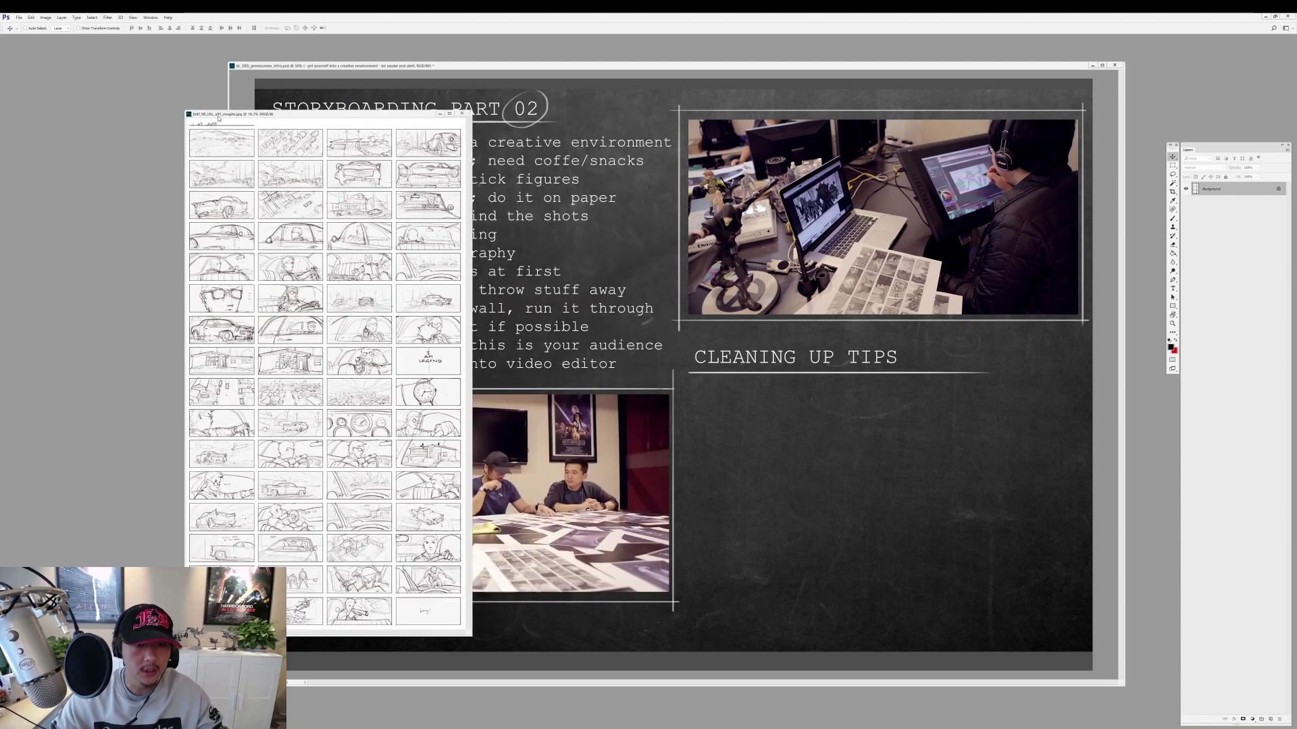
scroll(284, 161, up, 3)
scroll(284, 160, up, 2)
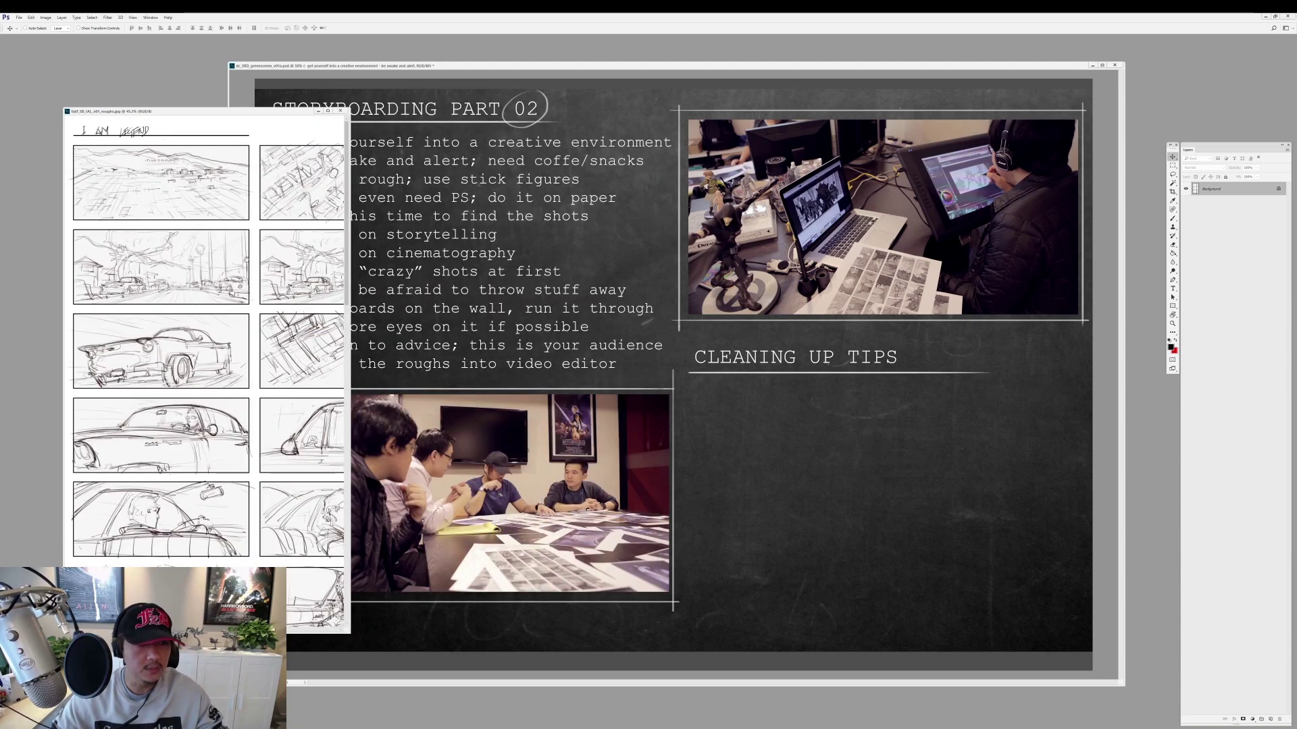
drag(348, 210, 660, 223)
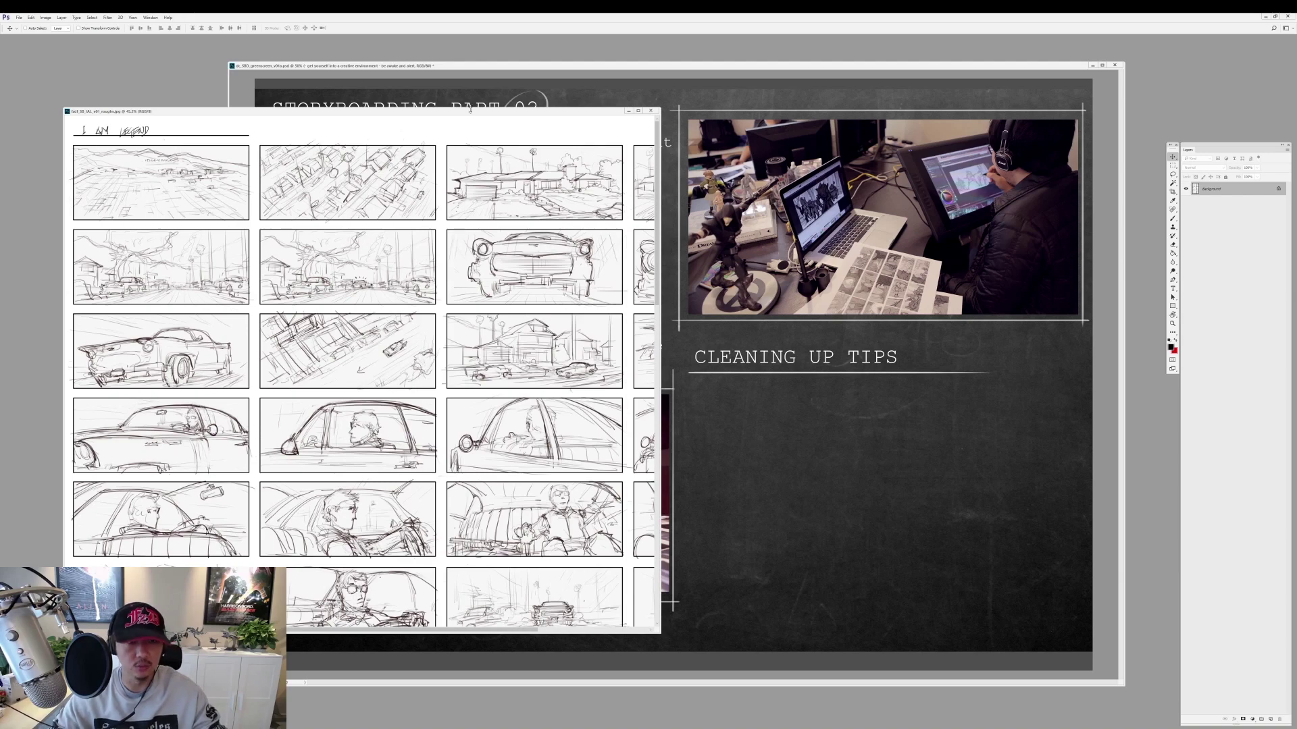
drag(473, 110, 465, 112)
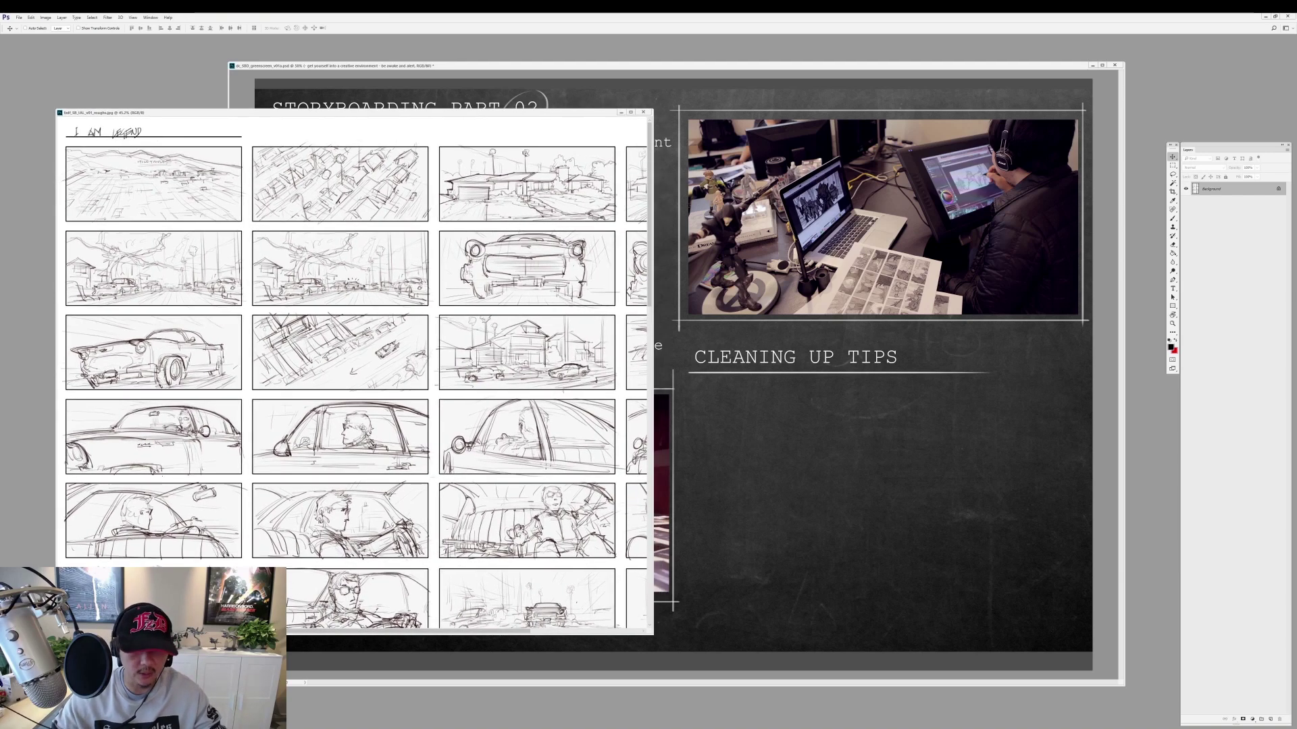
scroll(465, 144, right, 3)
scroll(456, 254, left, 3)
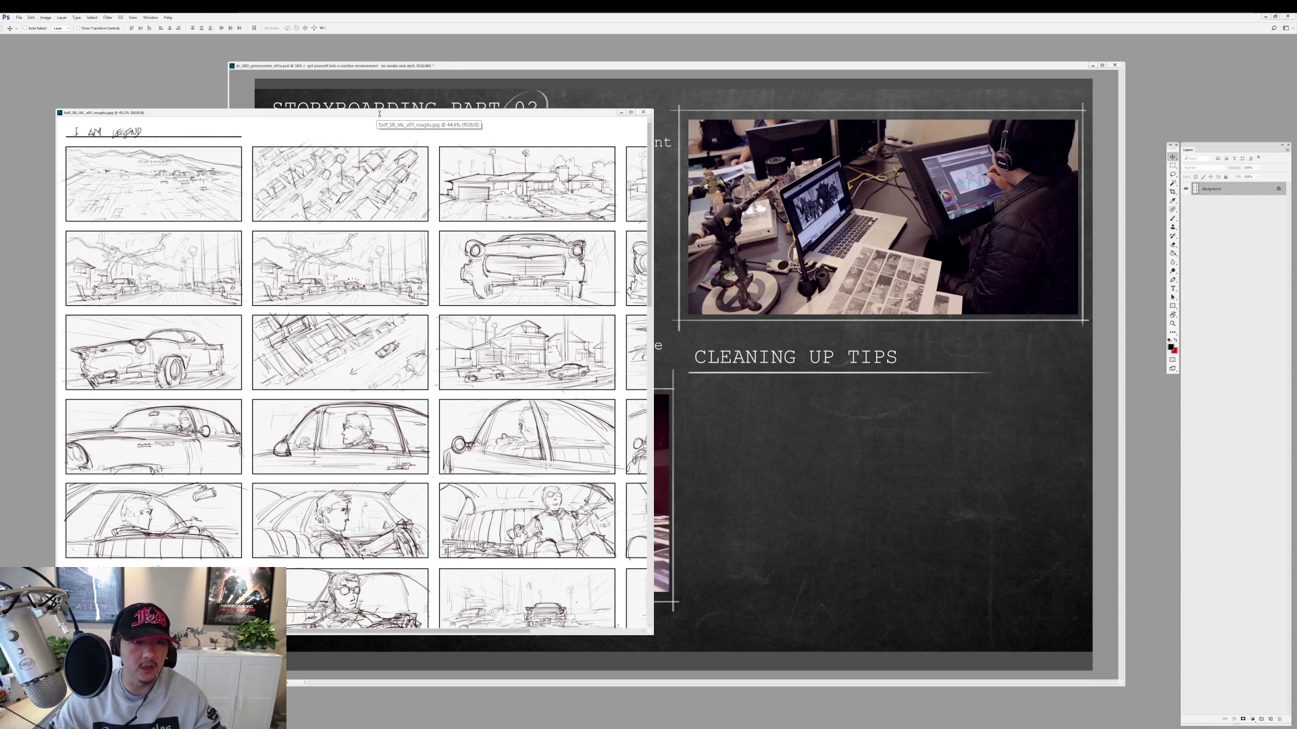
Switch between the tips slide and the roughs sheet, ending with the slide in front.
key(ctrl+Tab)
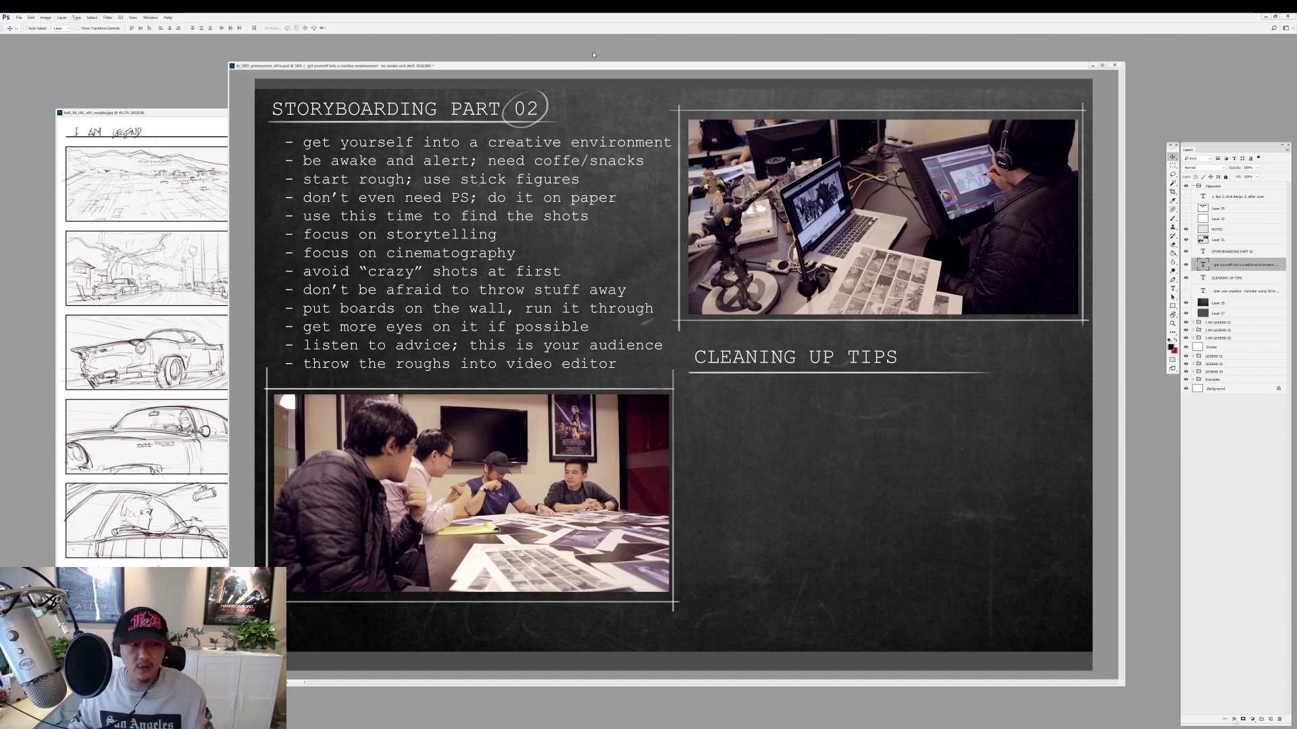
click(154, 370)
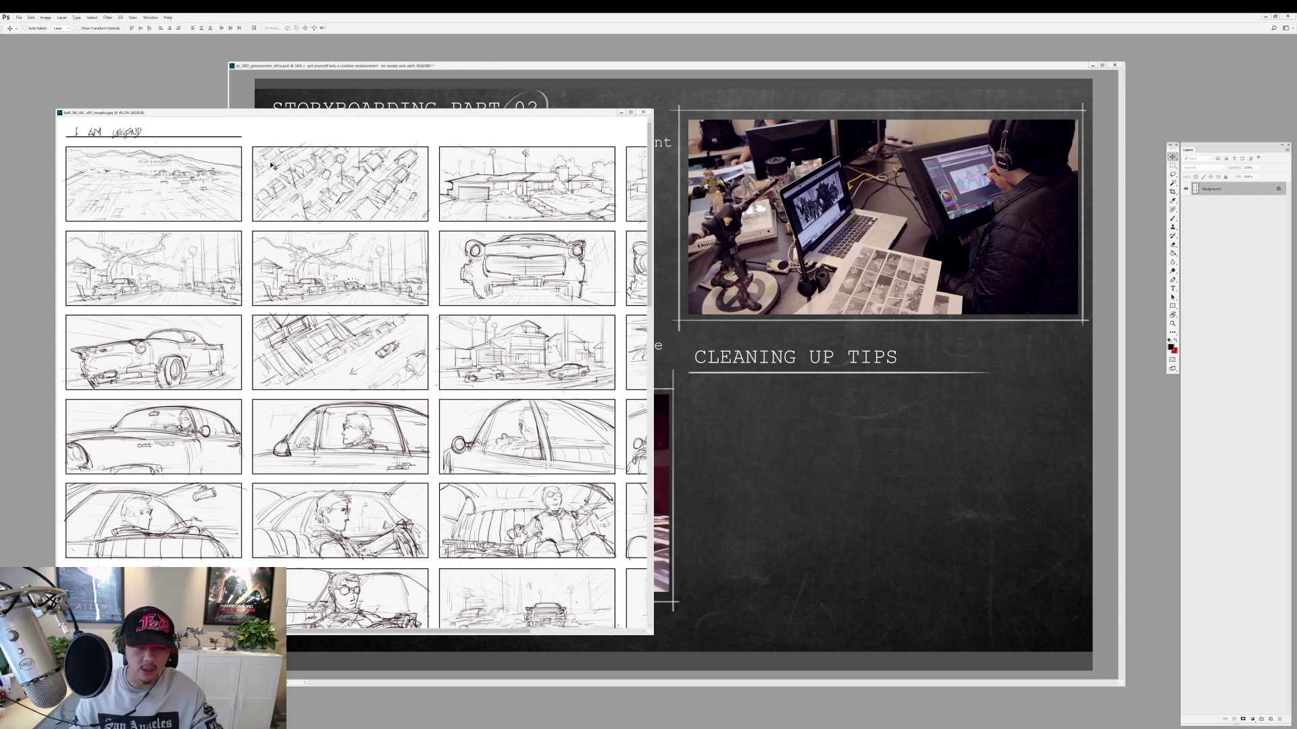
scroll(442, 407, down, 1)
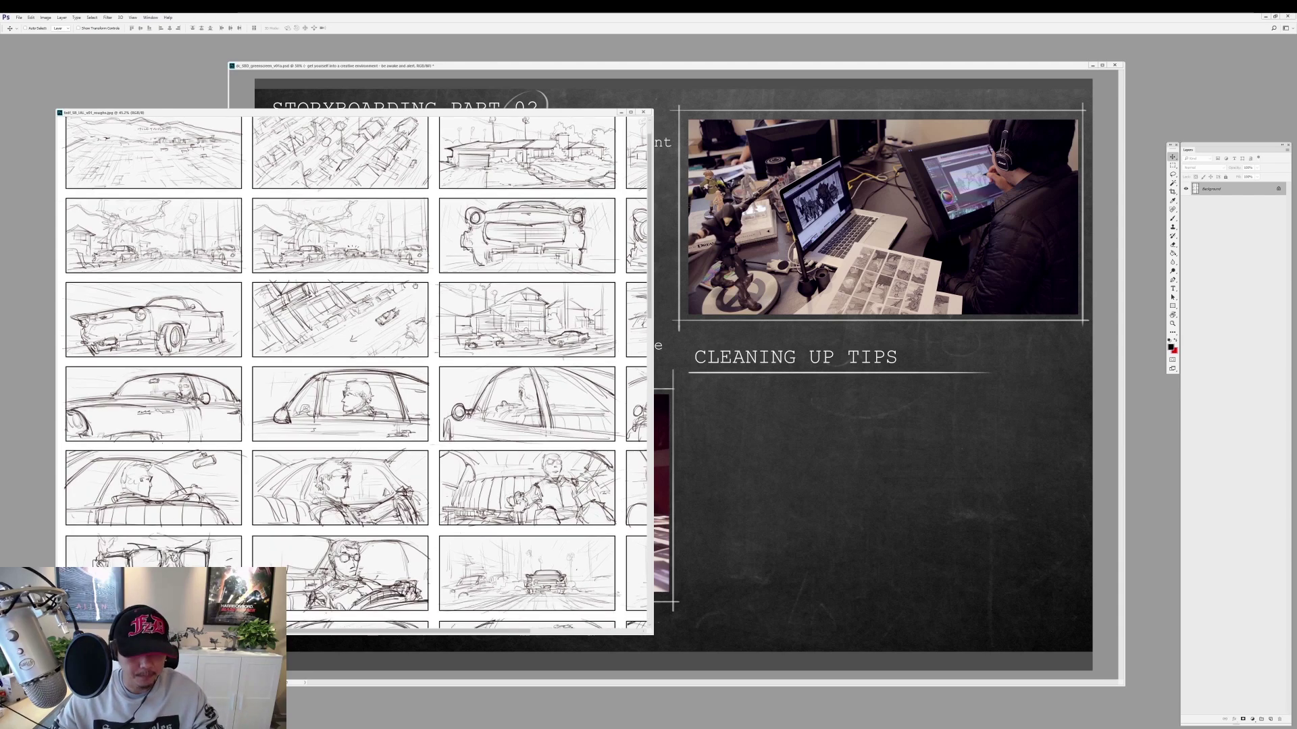
scroll(442, 407, up, 1)
click(574, 67)
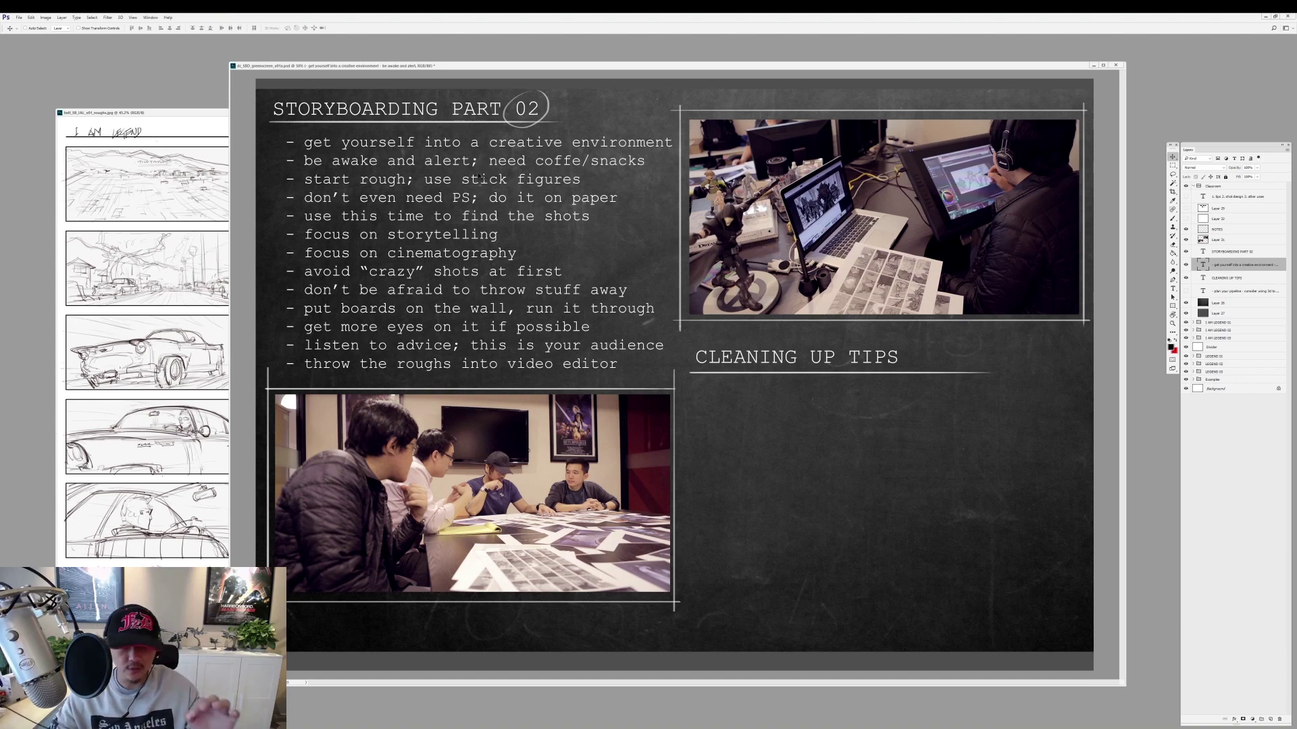
Set up a red brush on a new layer and zoom into the roughs sheet.
click(162, 174)
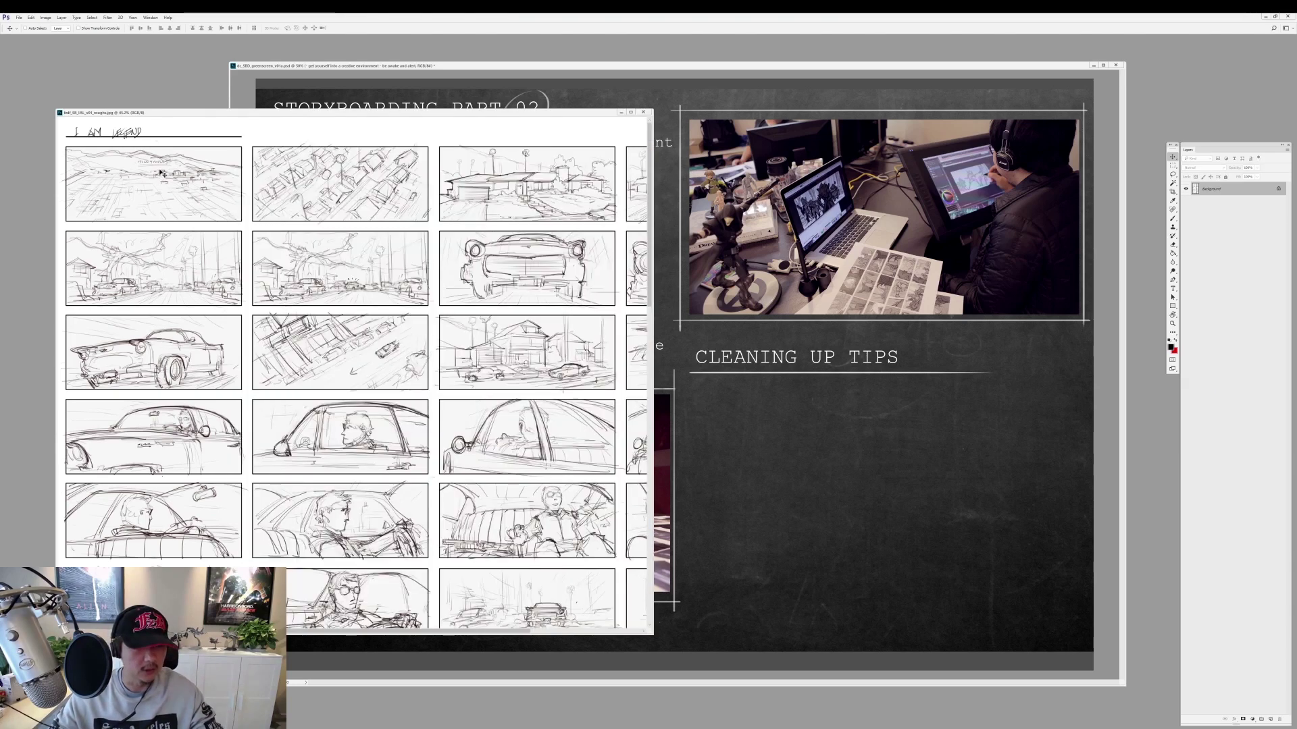
key(b)
right_click(348, 259)
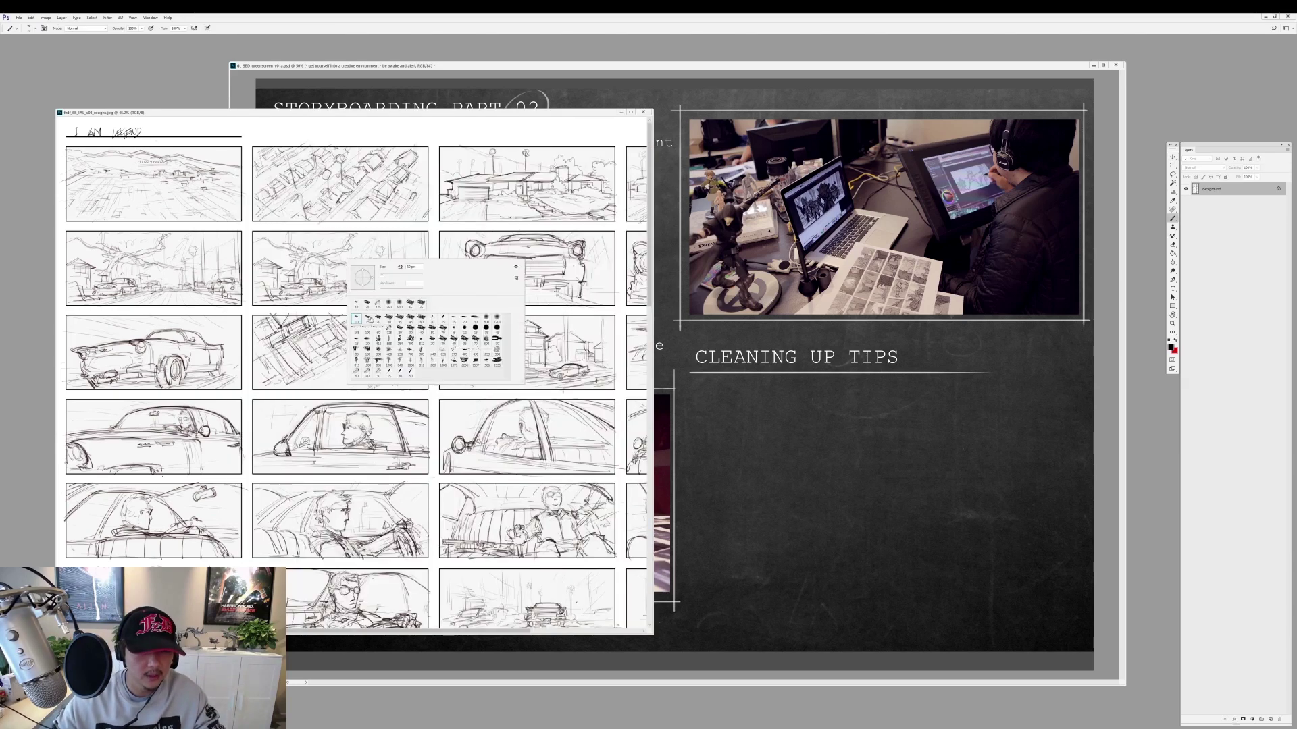
click(1259, 715)
key(x)
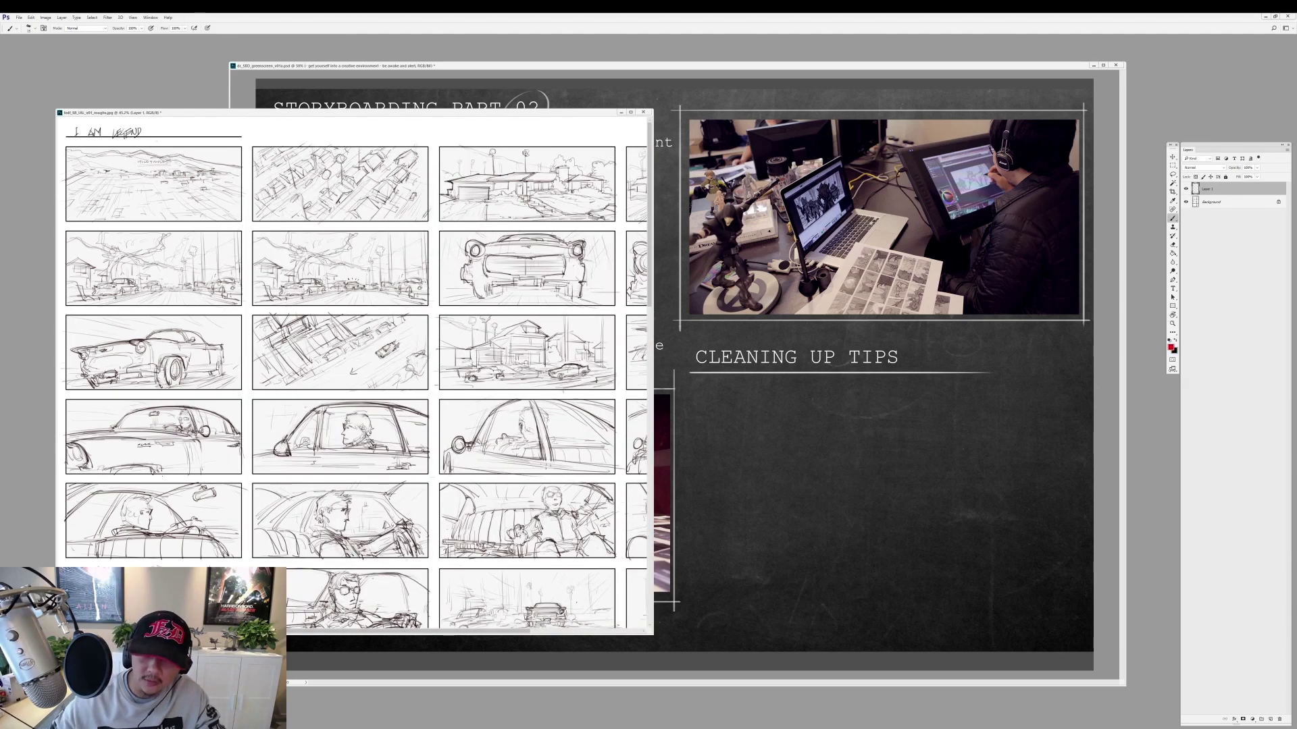
key(ctrl+plus)
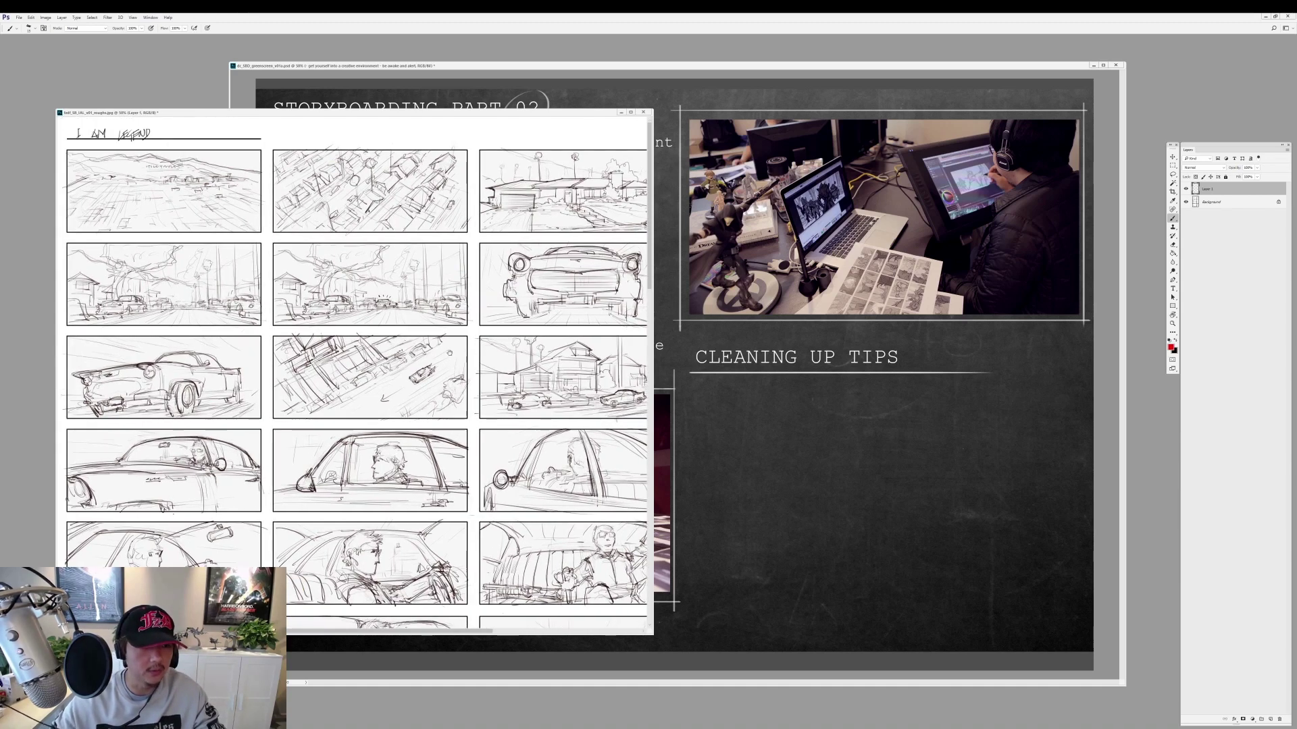
key(ctrl+plus)
key(ctrl+plus)
drag(337, 112, 662, 114)
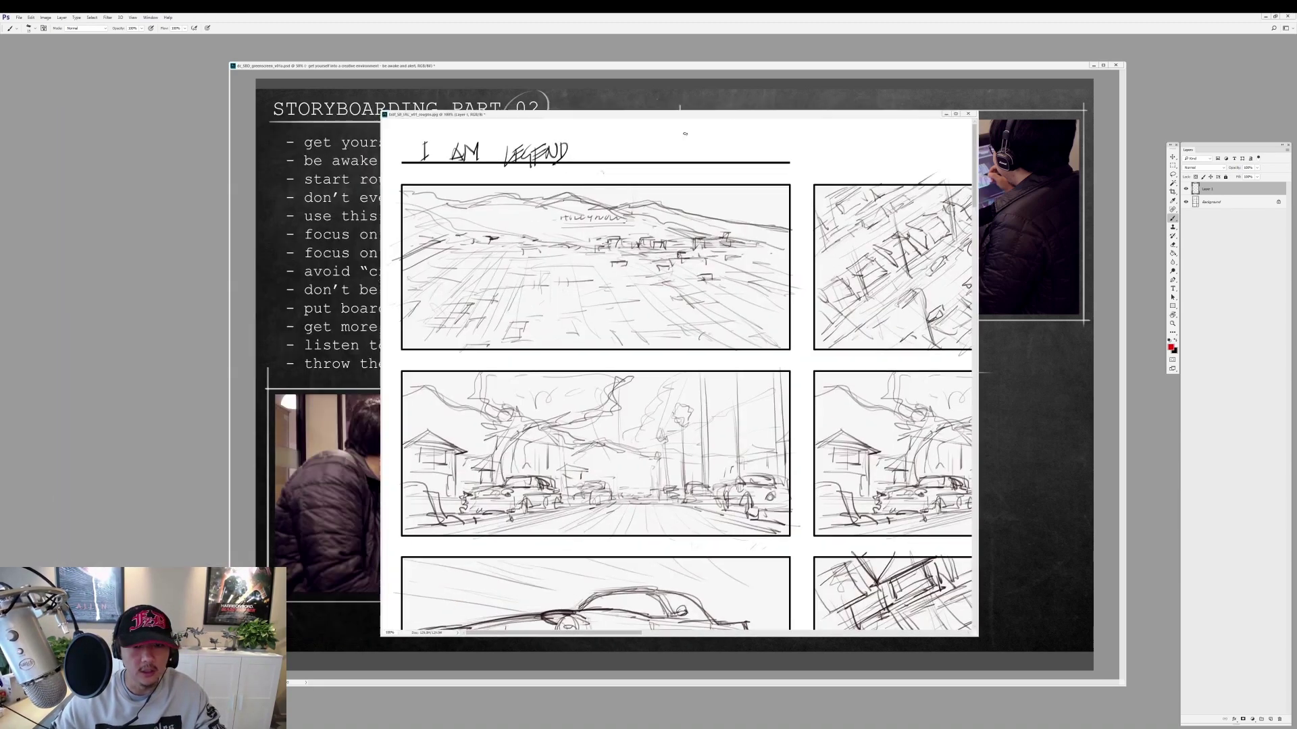
Sketch two red stick figures with heads and limbs on the first panel.
mouse_move(684, 215)
mouse_down()
mouse_move(709, 233)
mouse_move(693, 255)
mouse_move(693, 325)
mouse_up()
mouse_move(638, 288)
mouse_down()
mouse_move(740, 282)
mouse_move(695, 318)
mouse_up()
drag(693, 280, 699, 334)
drag(709, 282, 746, 331)
mouse_move(473, 297)
mouse_down()
mouse_move(459, 202)
mouse_move(513, 297)
mouse_up()
drag(402, 314, 493, 311)
drag(507, 314, 580, 361)
mouse_move(676, 290)
mouse_down()
mouse_move(726, 274)
mouse_move(672, 370)
mouse_up()
drag(693, 297, 724, 285)
drag(726, 301, 755, 346)
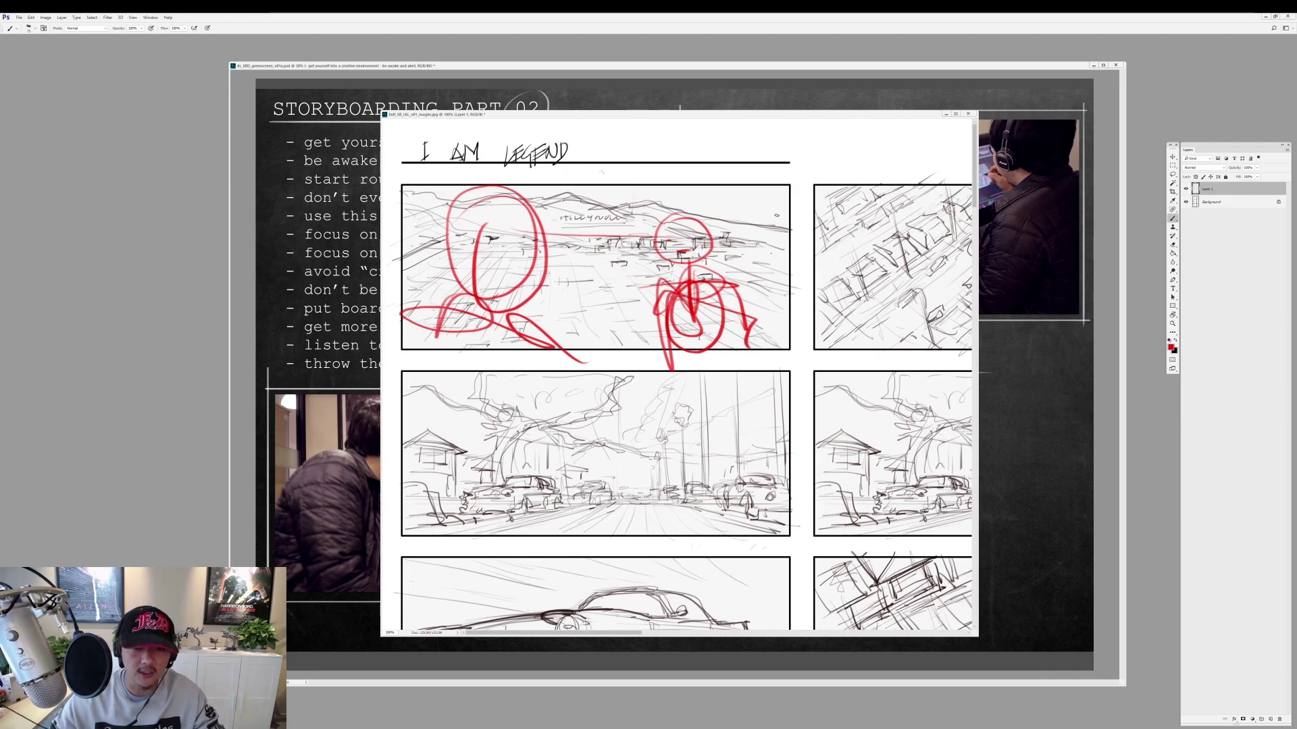
scroll(675, 371, right, 5)
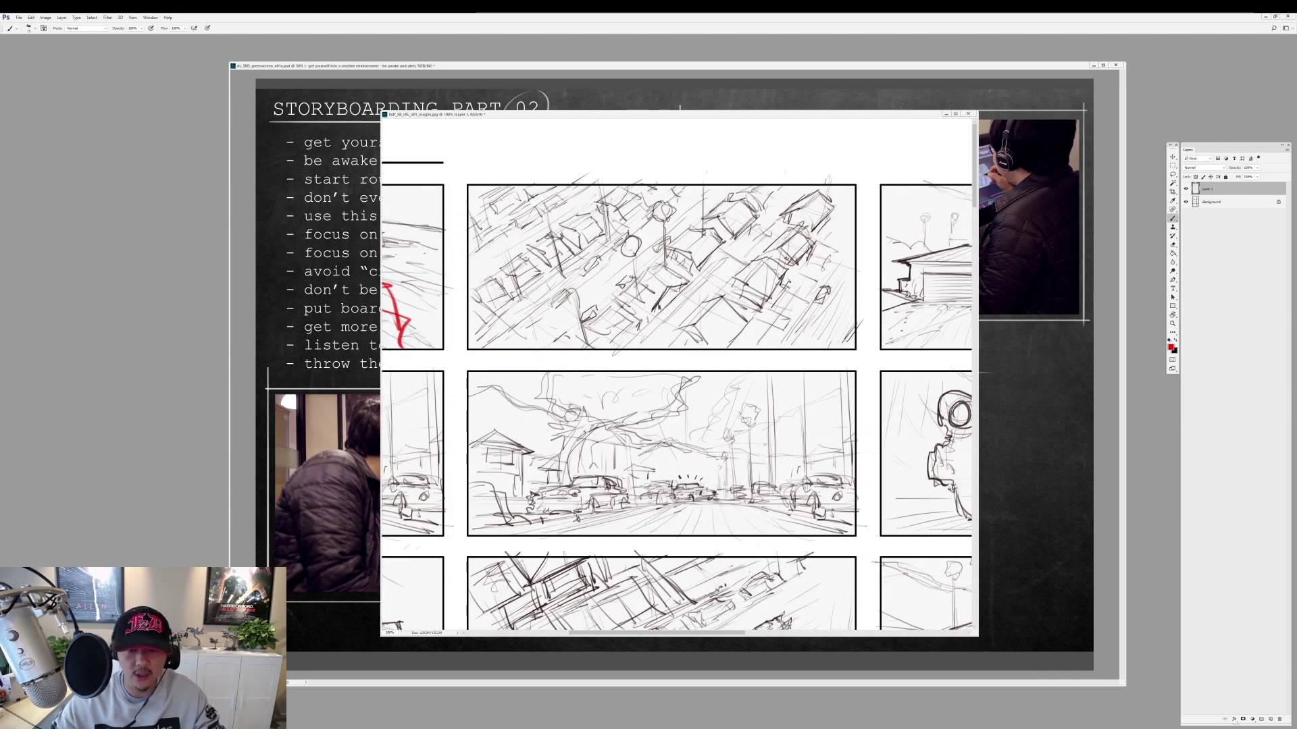
Draw a red frame, horizon line and stick figure in the top panel.
mouse_move(759, 339)
mouse_down()
mouse_move(840, 322)
mouse_move(751, 322)
mouse_up()
drag(513, 316, 856, 328)
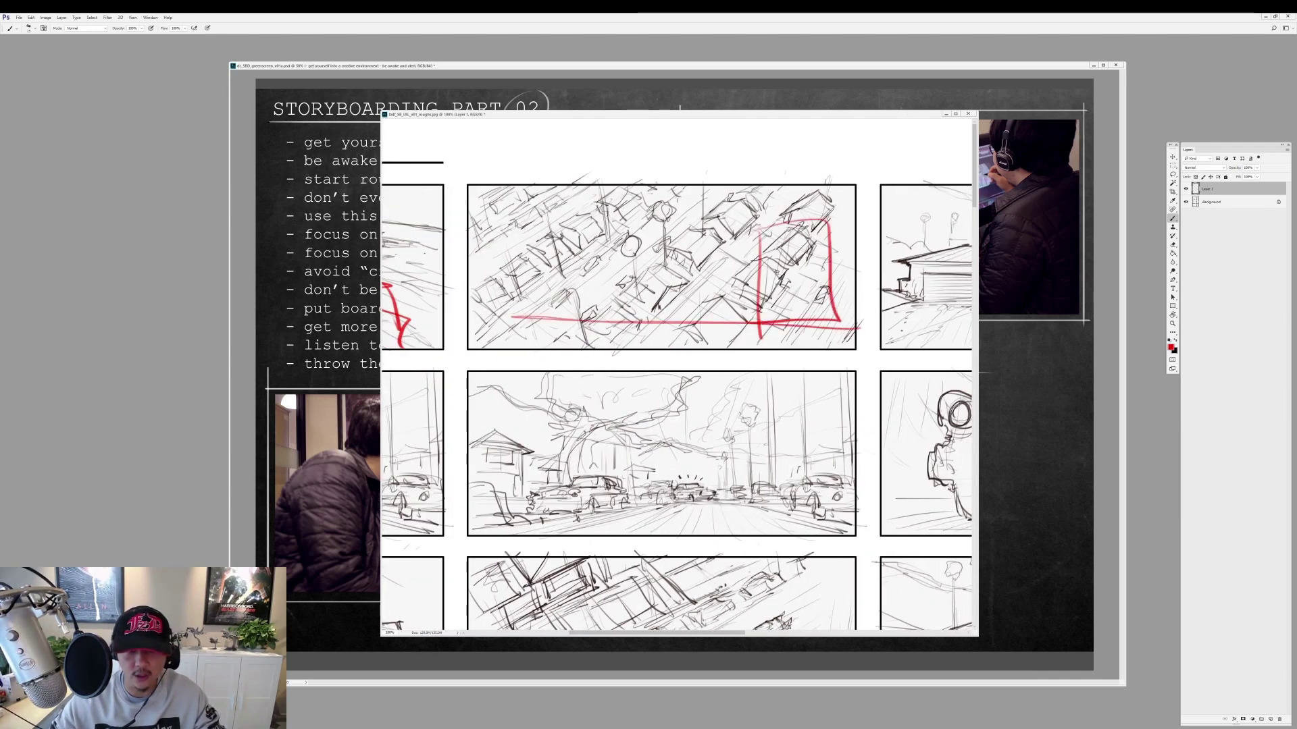
drag(741, 244, 743, 292)
drag(742, 292, 733, 324)
drag(715, 270, 776, 272)
drag(723, 270, 716, 321)
mouse_move(763, 277)
mouse_down()
mouse_move(787, 287)
mouse_move(820, 264)
mouse_move(801, 286)
mouse_up()
Add a red figure with motion arrows, then a framing rectangle and diagonal lines.
drag(548, 175, 534, 241)
drag(513, 203, 595, 297)
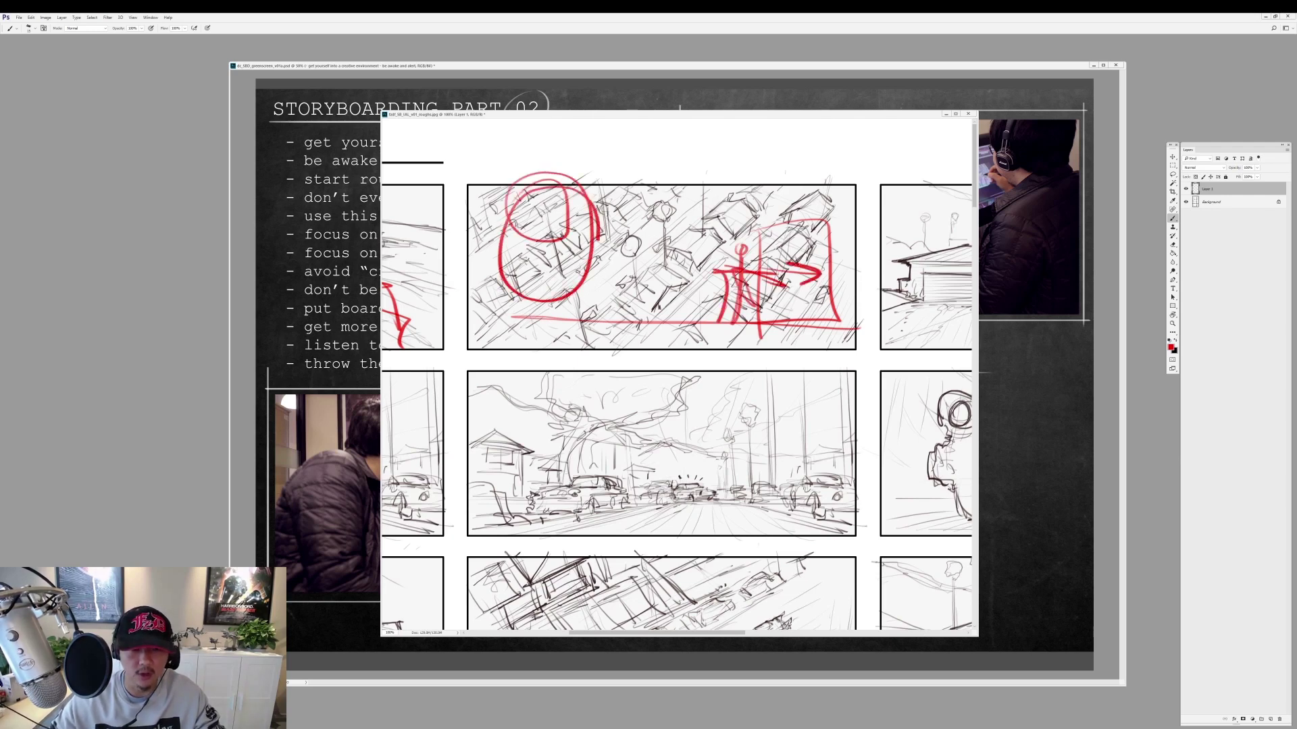
drag(520, 274, 611, 368)
drag(598, 250, 672, 284)
drag(743, 328, 577, 324)
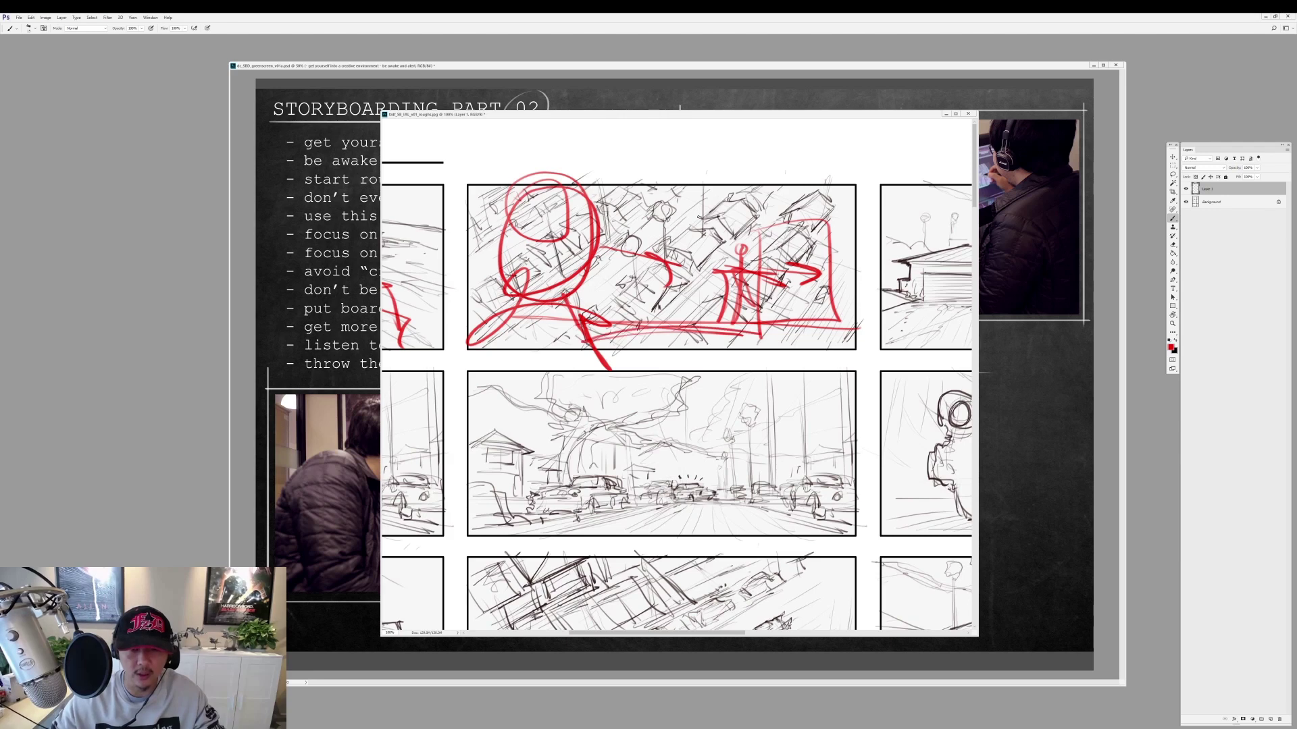
drag(634, 211, 625, 287)
drag(716, 229, 813, 321)
drag(625, 281, 780, 361)
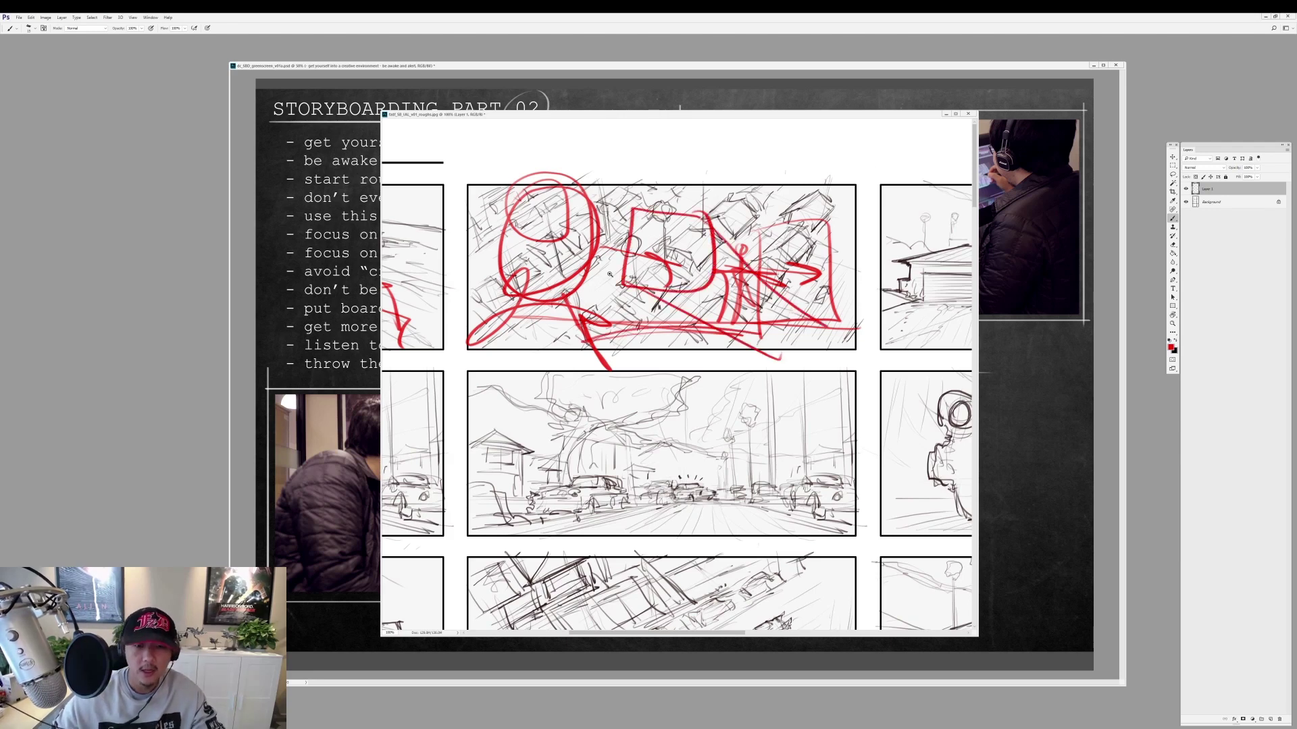
Frame the house panel in red with a figure inside and a second frame.
scroll(612, 272, down, 1)
mouse_move(531, 203)
mouse_down()
mouse_move(686, 202)
mouse_move(770, 273)
mouse_up()
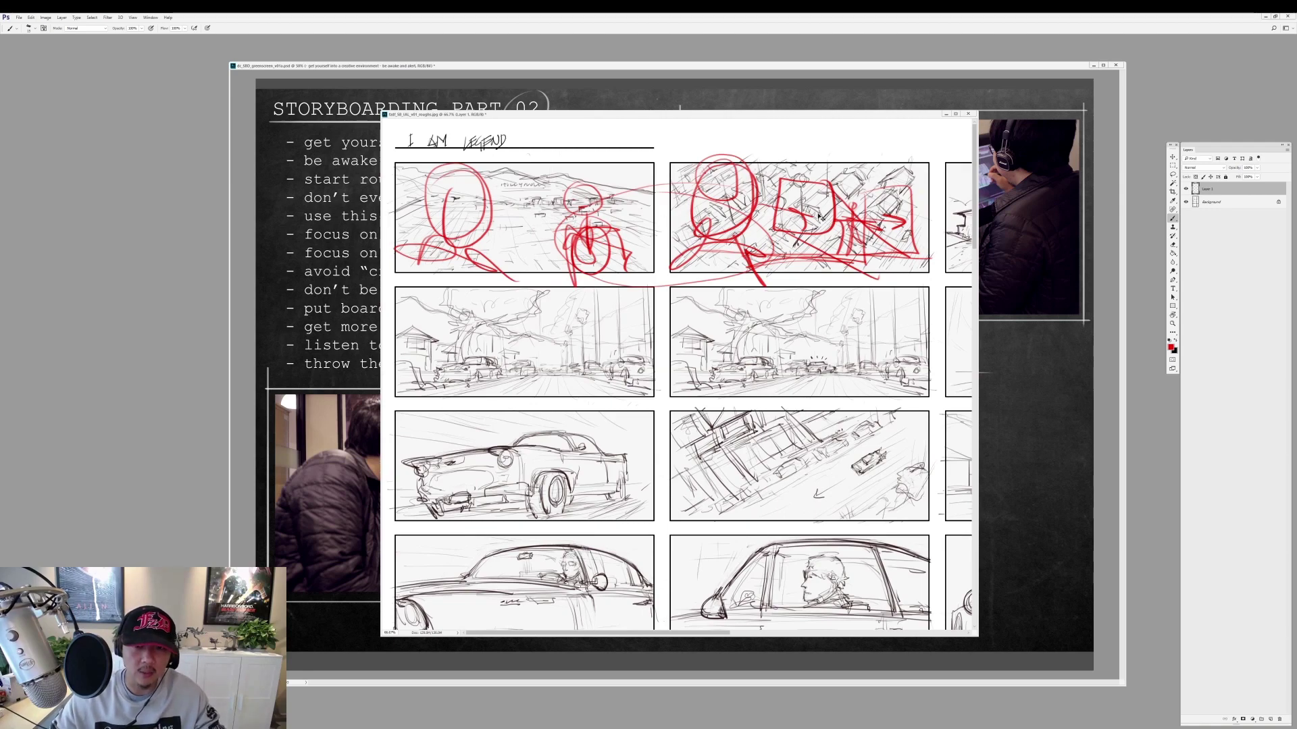
drag(820, 218, 492, 217)
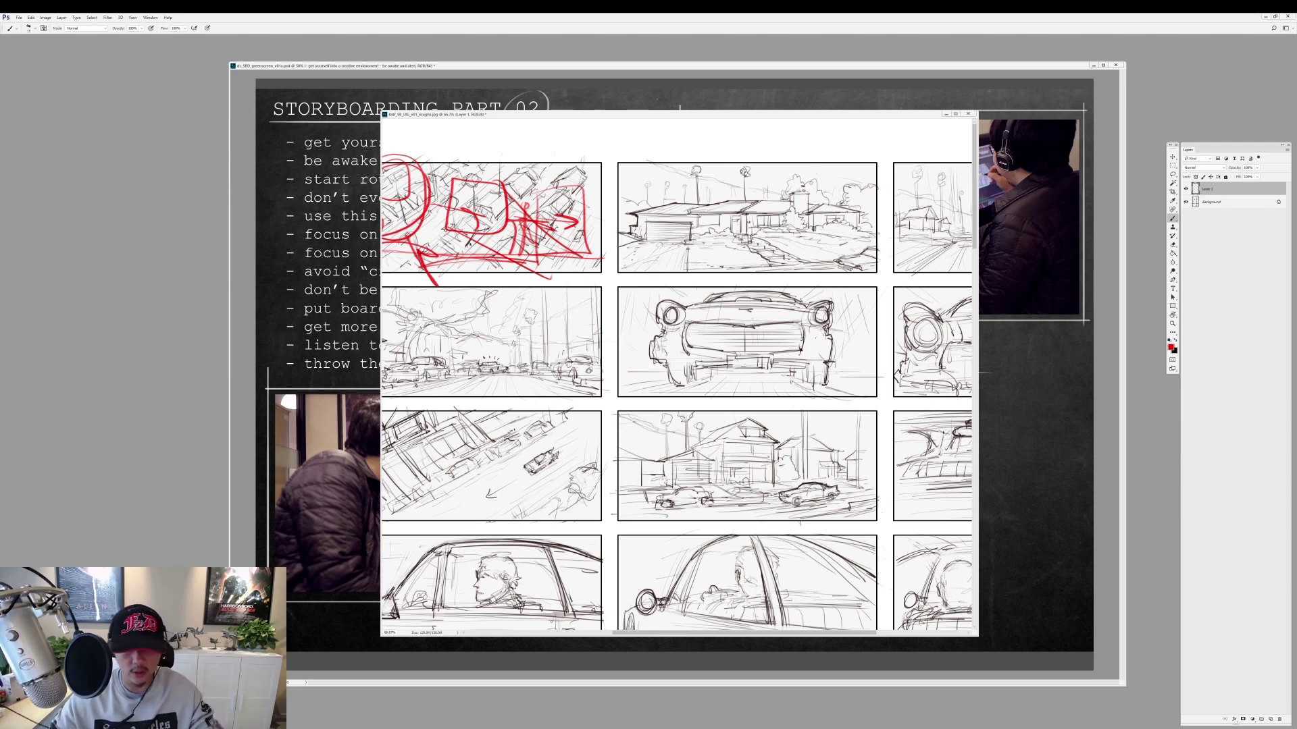
key(ctrl+plus)
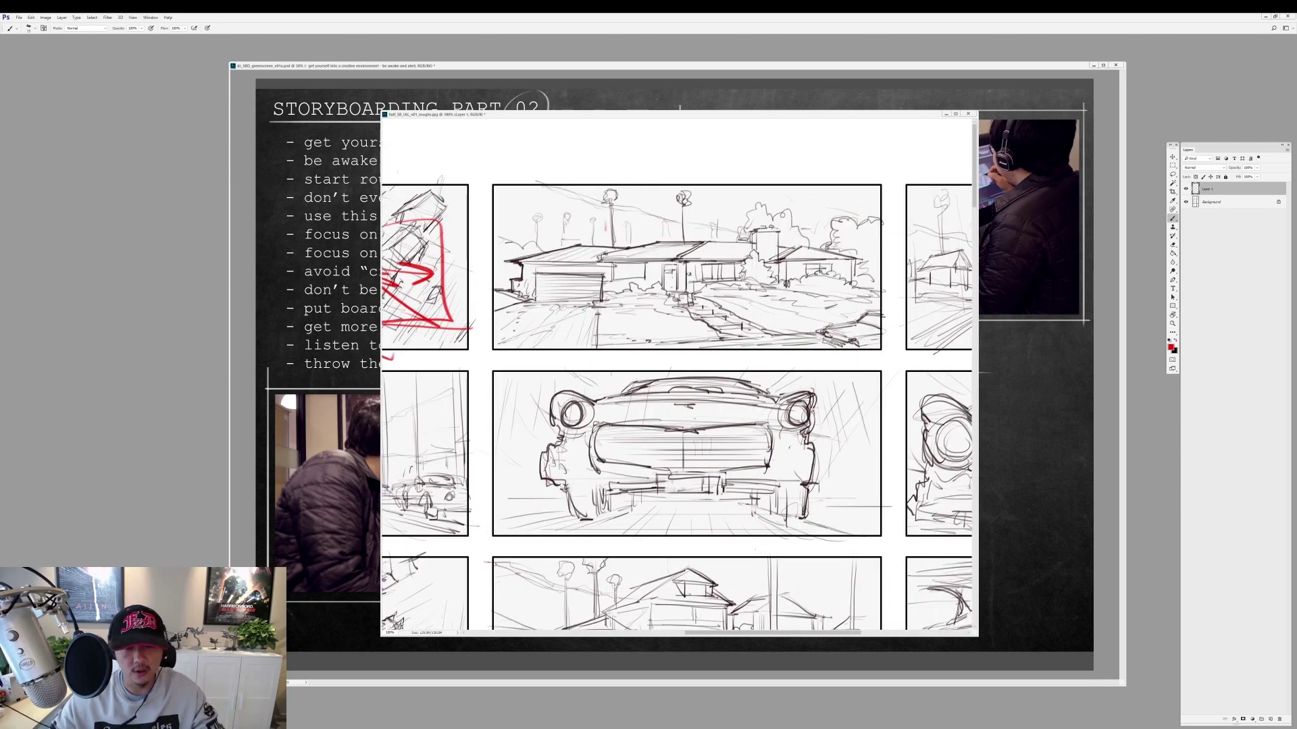
mouse_move(601, 347)
mouse_down()
mouse_move(703, 221)
mouse_move(611, 344)
mouse_up()
drag(669, 270, 659, 246)
mouse_move(651, 341)
mouse_down()
mouse_move(672, 277)
mouse_move(665, 250)
mouse_move(675, 297)
mouse_move(702, 328)
mouse_up()
drag(652, 303, 625, 327)
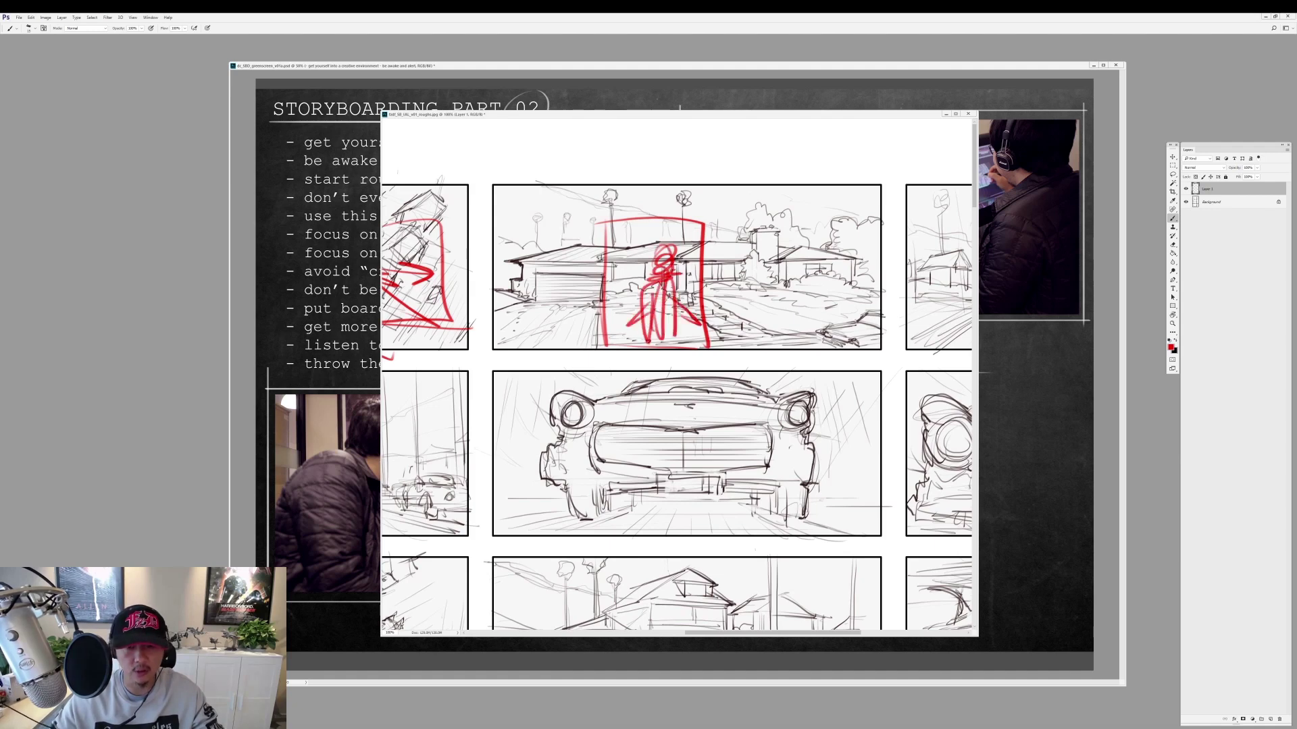
mouse_move(796, 210)
mouse_down()
mouse_move(888, 210)
mouse_move(800, 321)
mouse_up()
drag(790, 311, 838, 312)
drag(862, 223, 871, 336)
Draw a red face with eyes and nose, then frame the car with a stick figure beside it.
scroll(675, 358, right, 2)
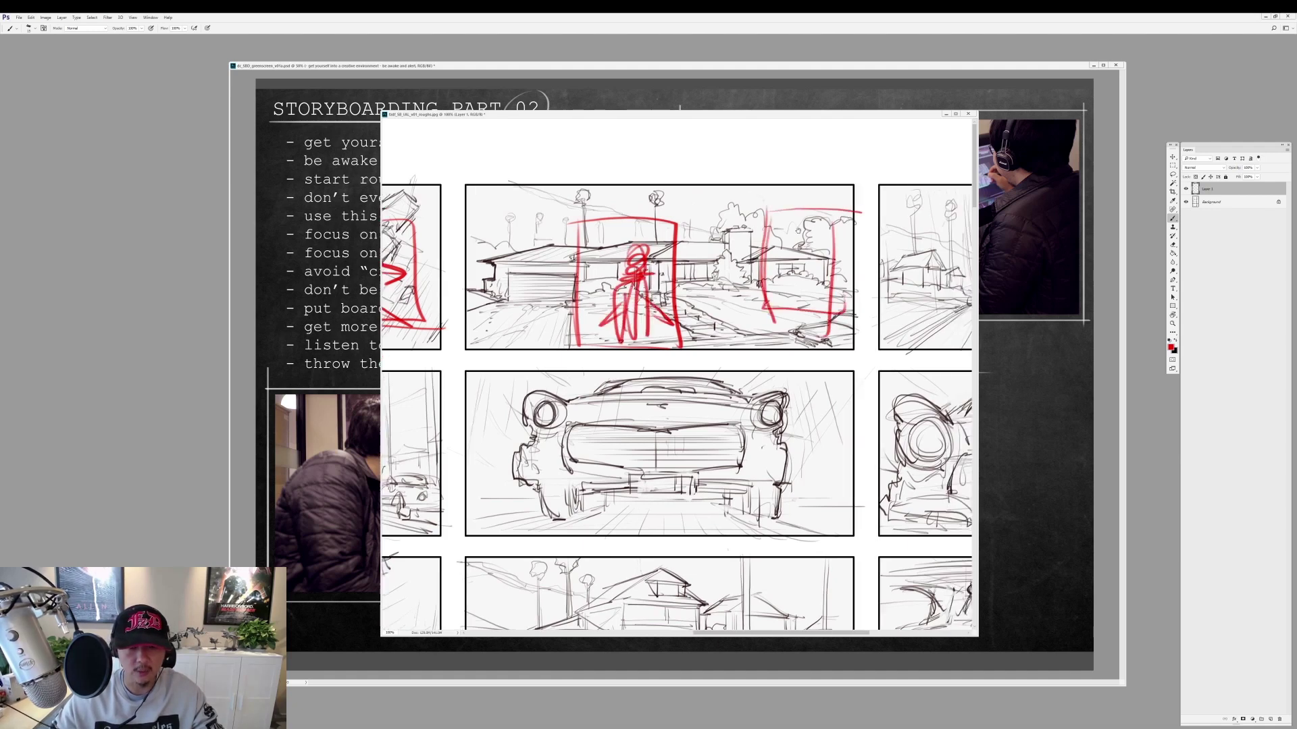
scroll(676, 358, right, 5)
drag(679, 236, 743, 186)
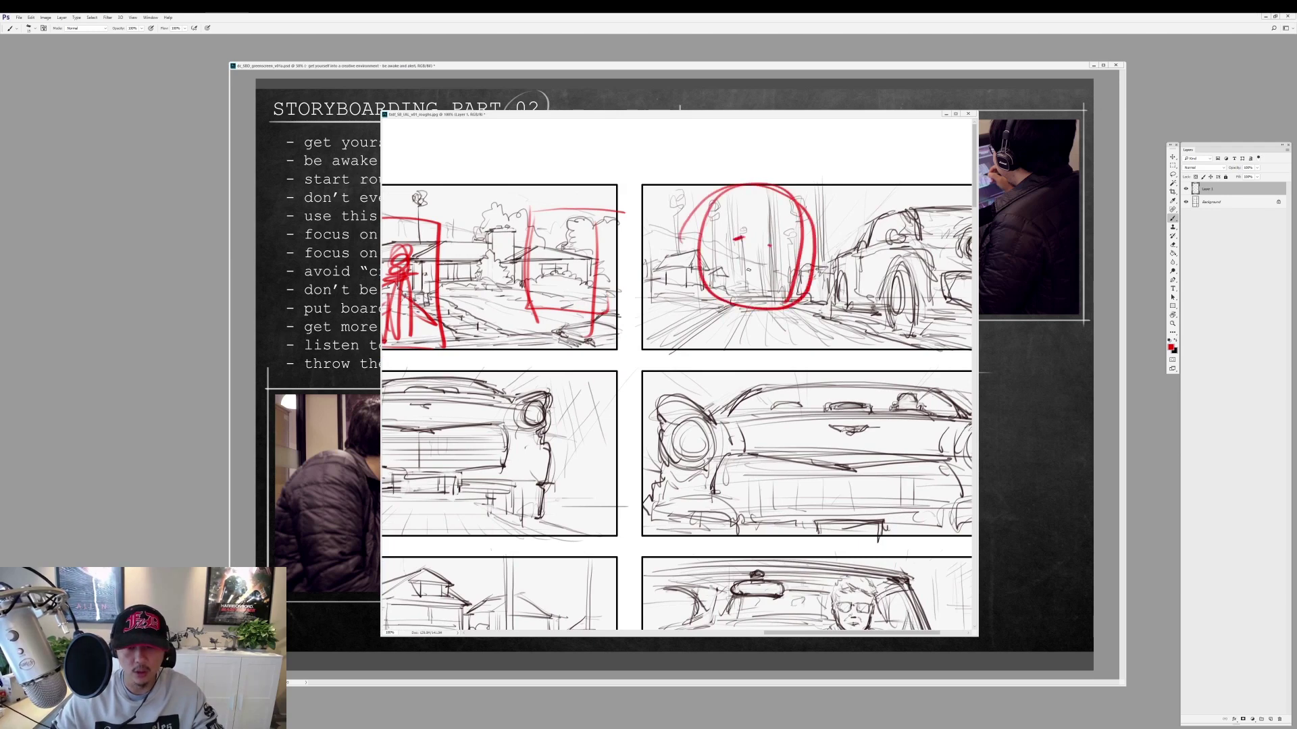
mouse_move(766, 242)
mouse_down()
mouse_move(790, 242)
mouse_move(763, 281)
mouse_up()
scroll(675, 358, right, 3)
mouse_move(679, 300)
mouse_down()
mouse_move(679, 361)
mouse_move(737, 355)
mouse_move(883, 223)
mouse_move(878, 351)
mouse_up()
mouse_move(835, 262)
mouse_down()
mouse_move(862, 264)
mouse_move(841, 273)
mouse_move(834, 351)
mouse_up()
drag(851, 301, 868, 344)
mouse_move(821, 286)
mouse_down()
mouse_move(885, 297)
mouse_move(850, 299)
mouse_up()
drag(841, 293, 814, 348)
drag(735, 259, 843, 257)
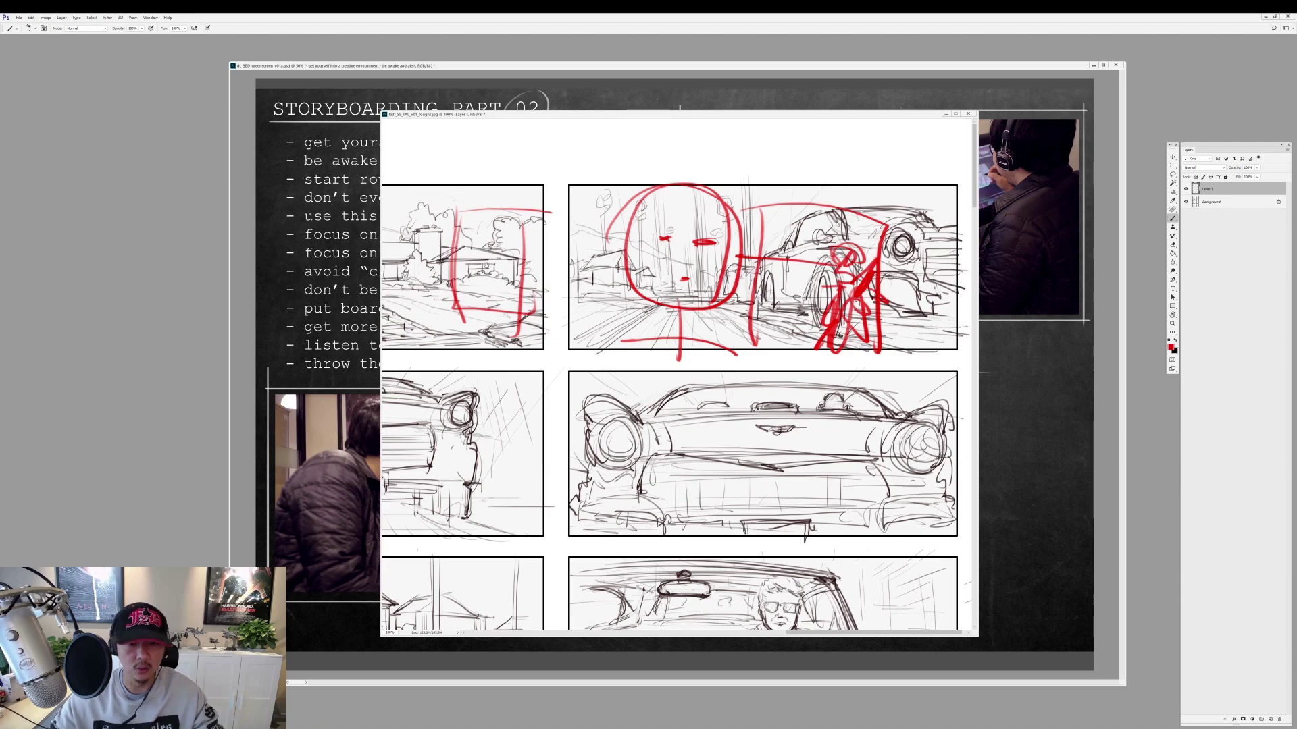
Add a final stroke to the stick figure and pan across the house and car panels.
drag(485, 266, 731, 351)
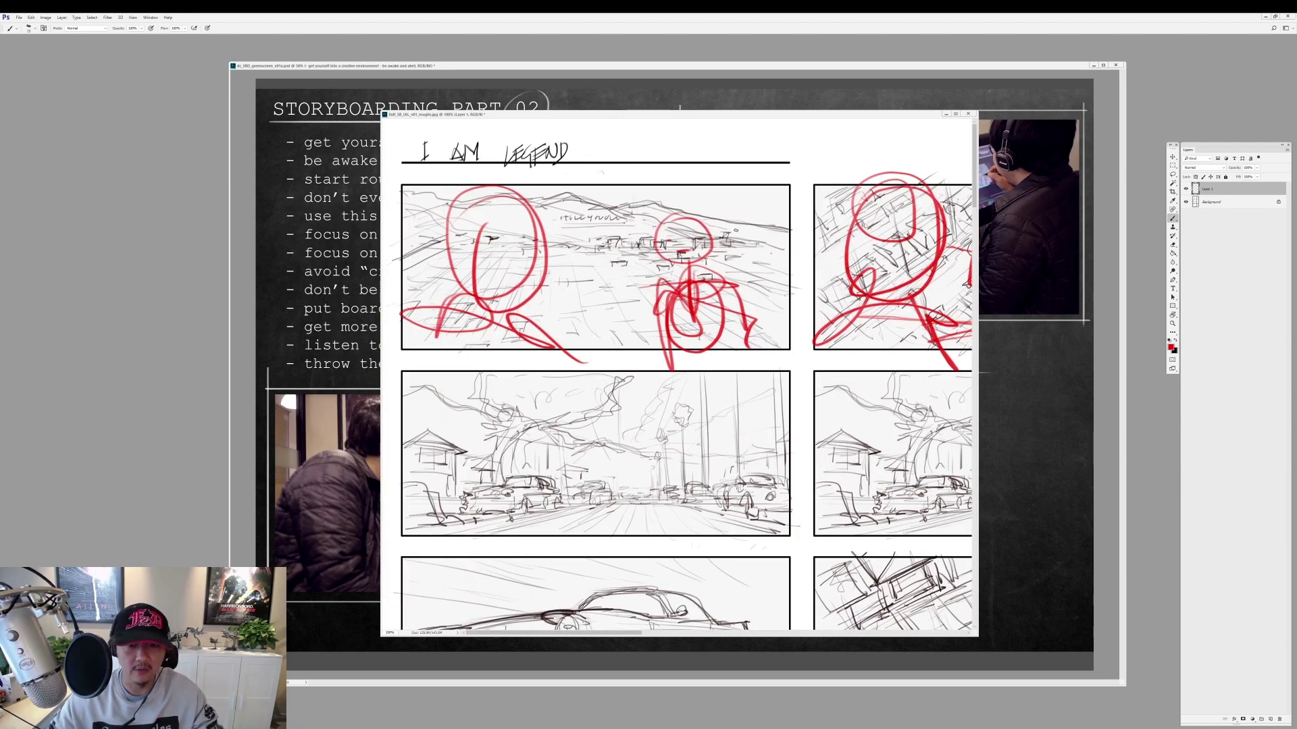
drag(709, 213, 776, 341)
drag(777, 284, 385, 284)
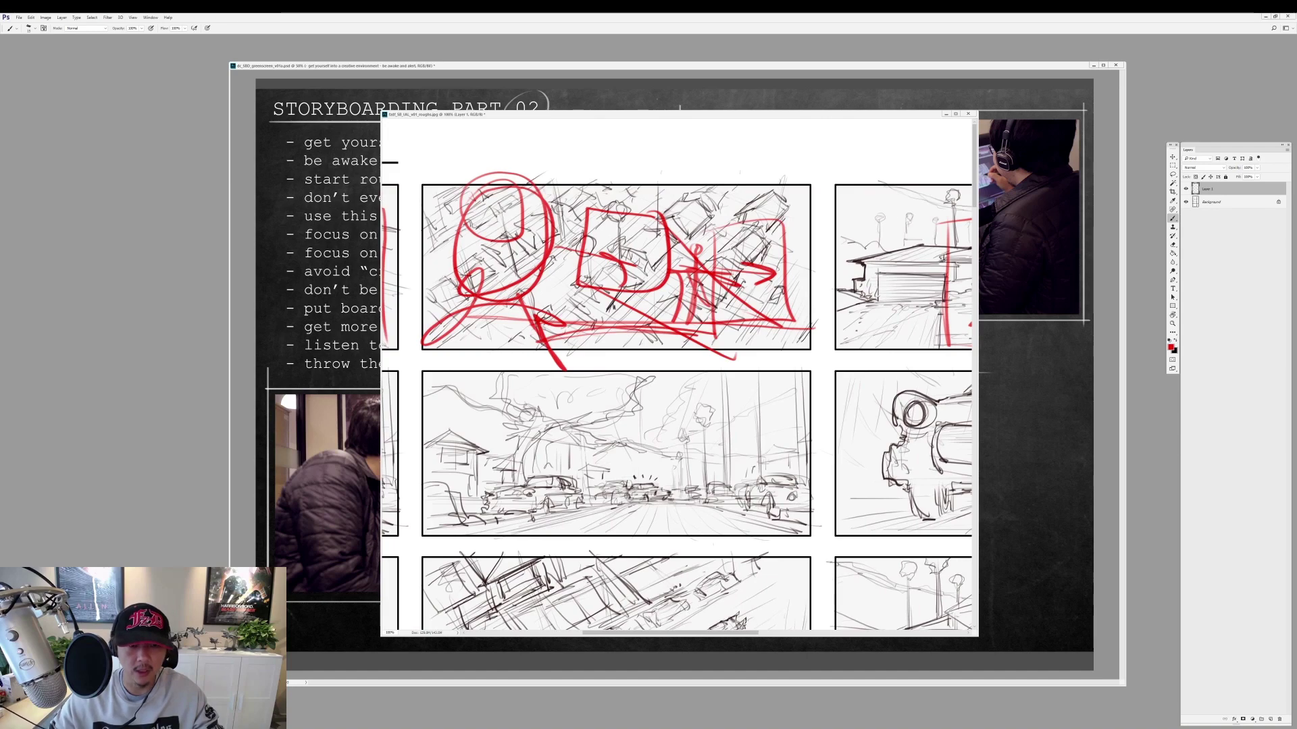
drag(644, 289, 268, 289)
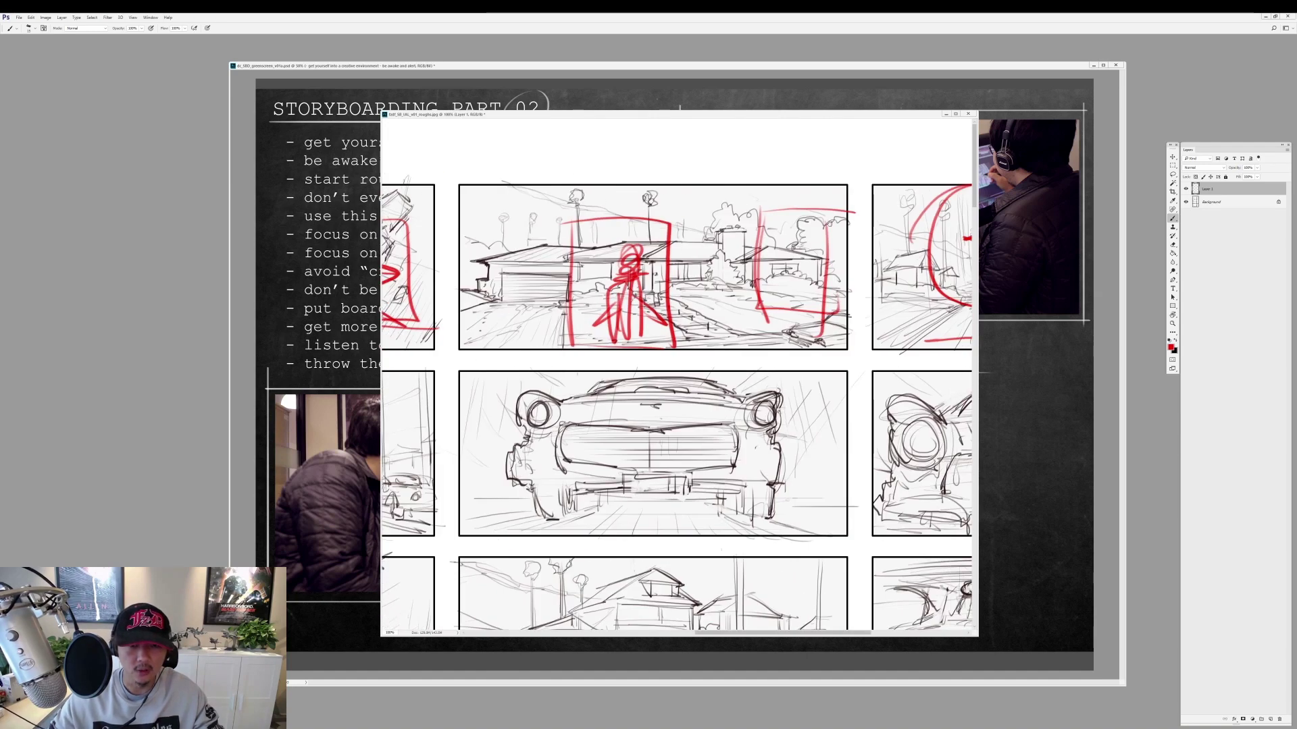
drag(973, 226, 726, 226)
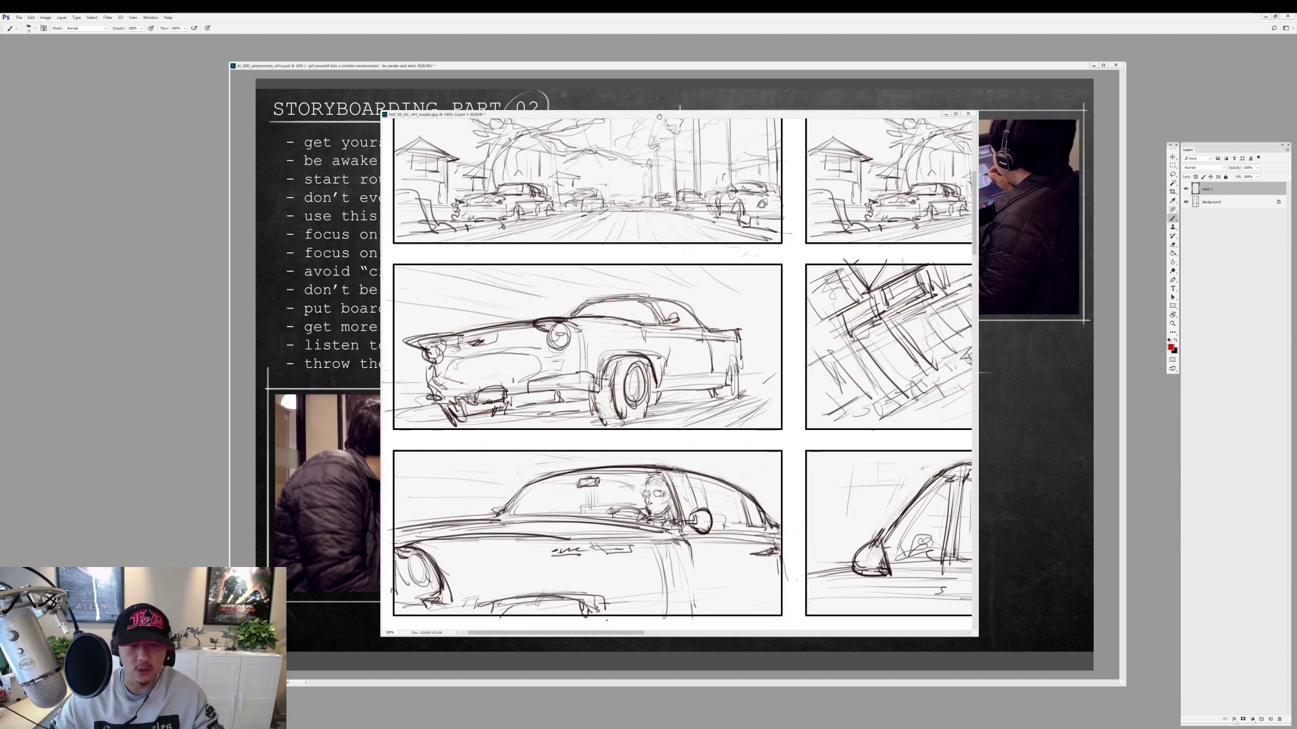
Undo the looping red stroke, delete Layer 1, and bring the slide to the front.
key(ctrl+z)
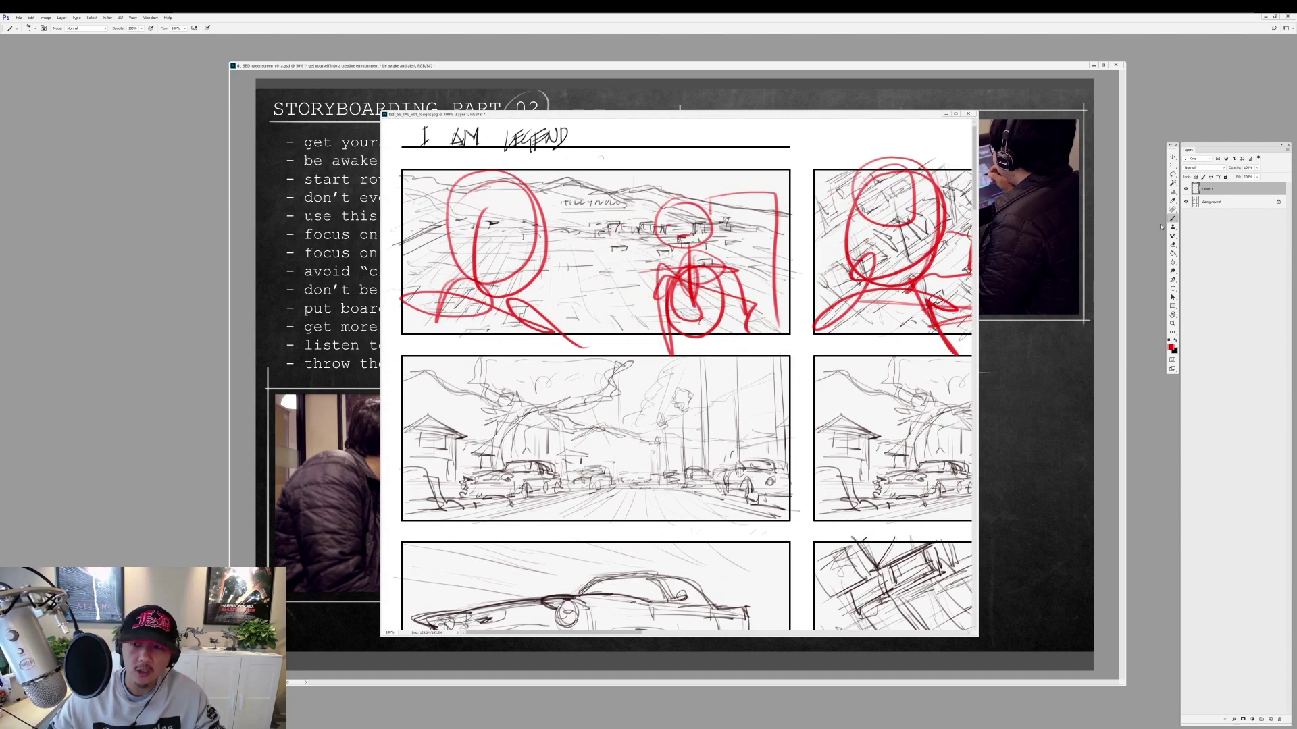
drag(1218, 194, 1260, 693)
drag(1196, 715, 1278, 719)
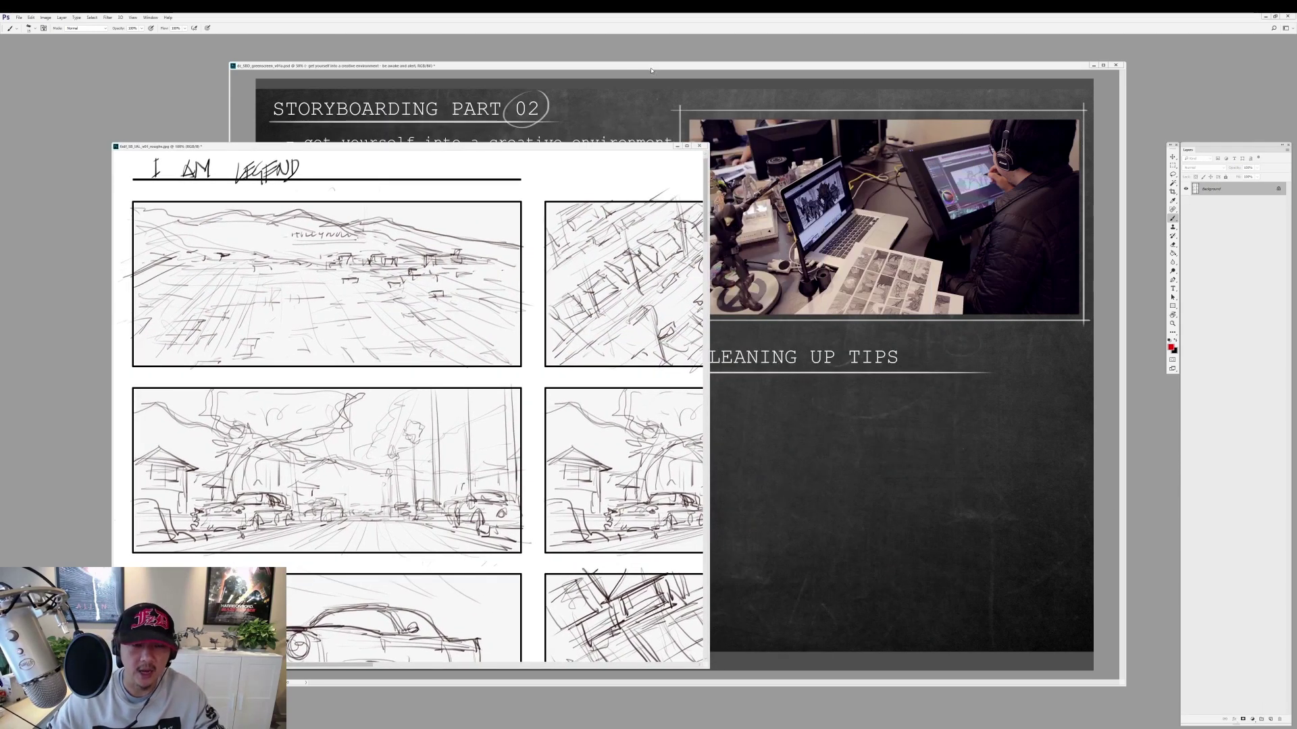
drag(652, 70, 665, 61)
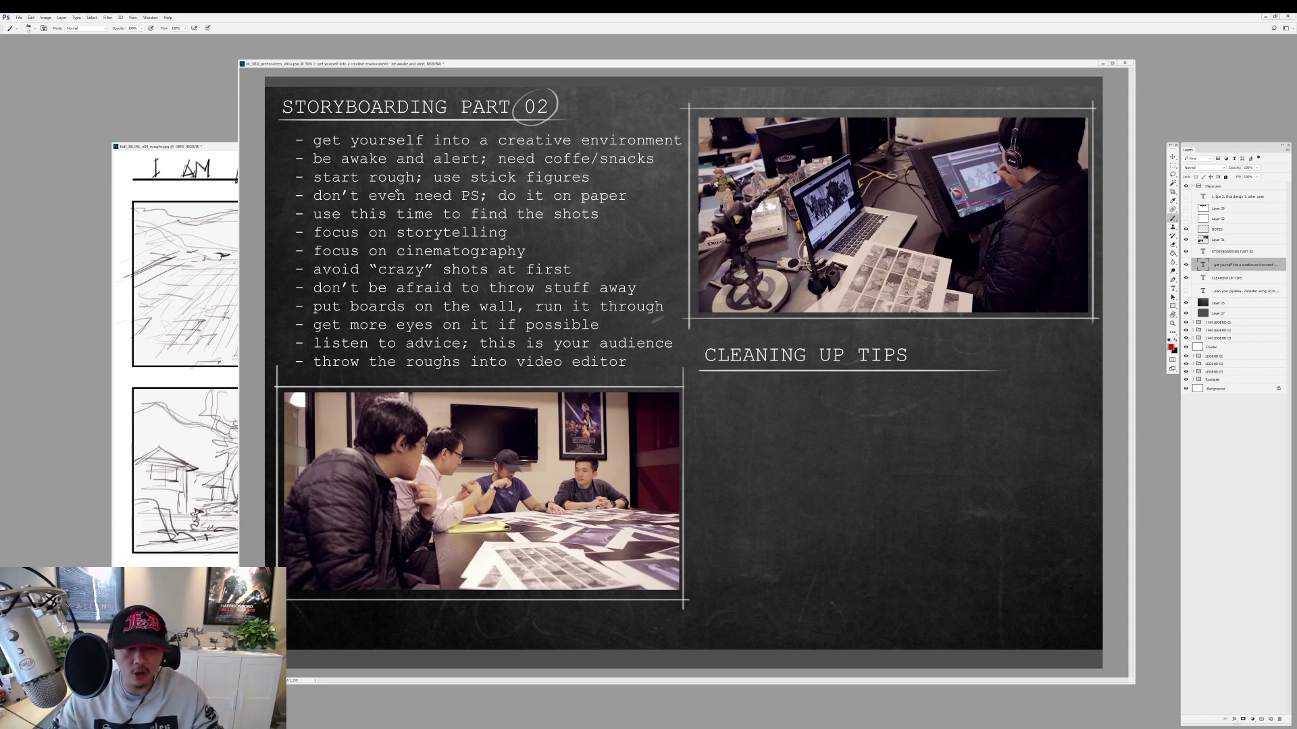
Extend the red figures' bodies in the first I AM LEGEND panel.
click(225, 178)
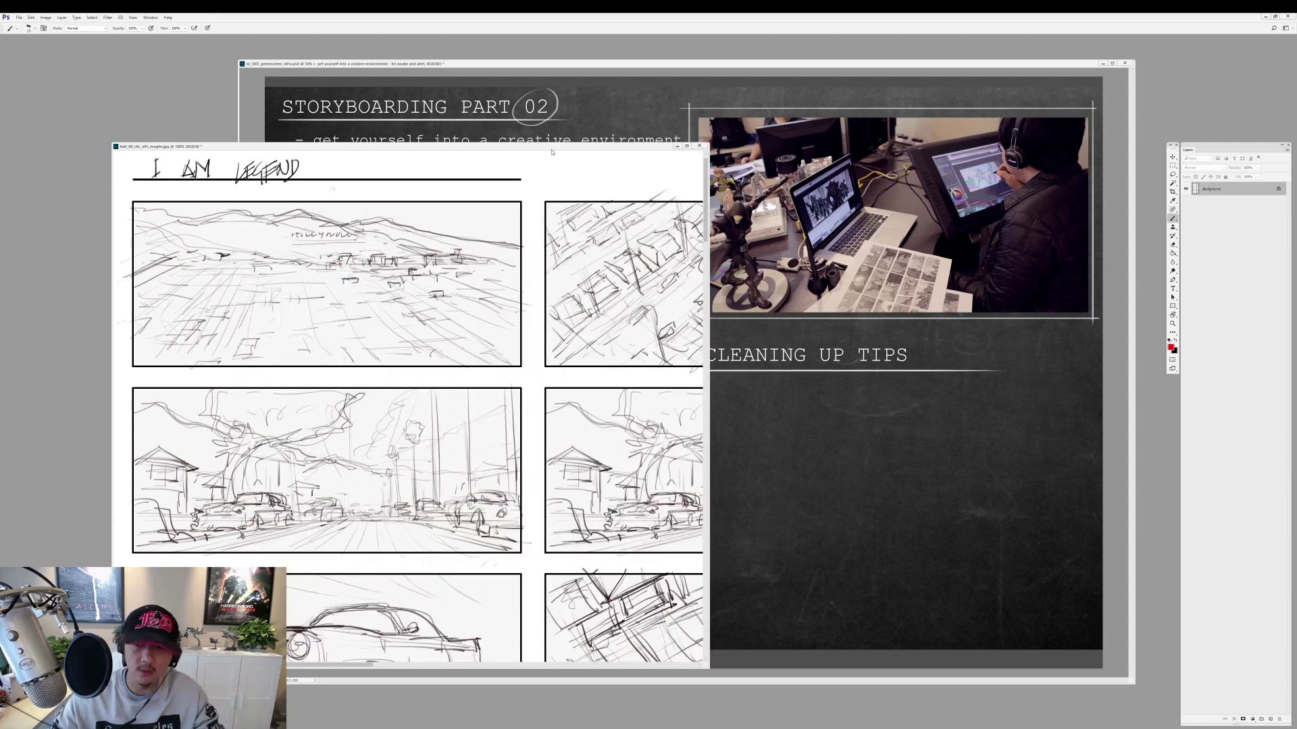
scroll(274, 329, down, 1)
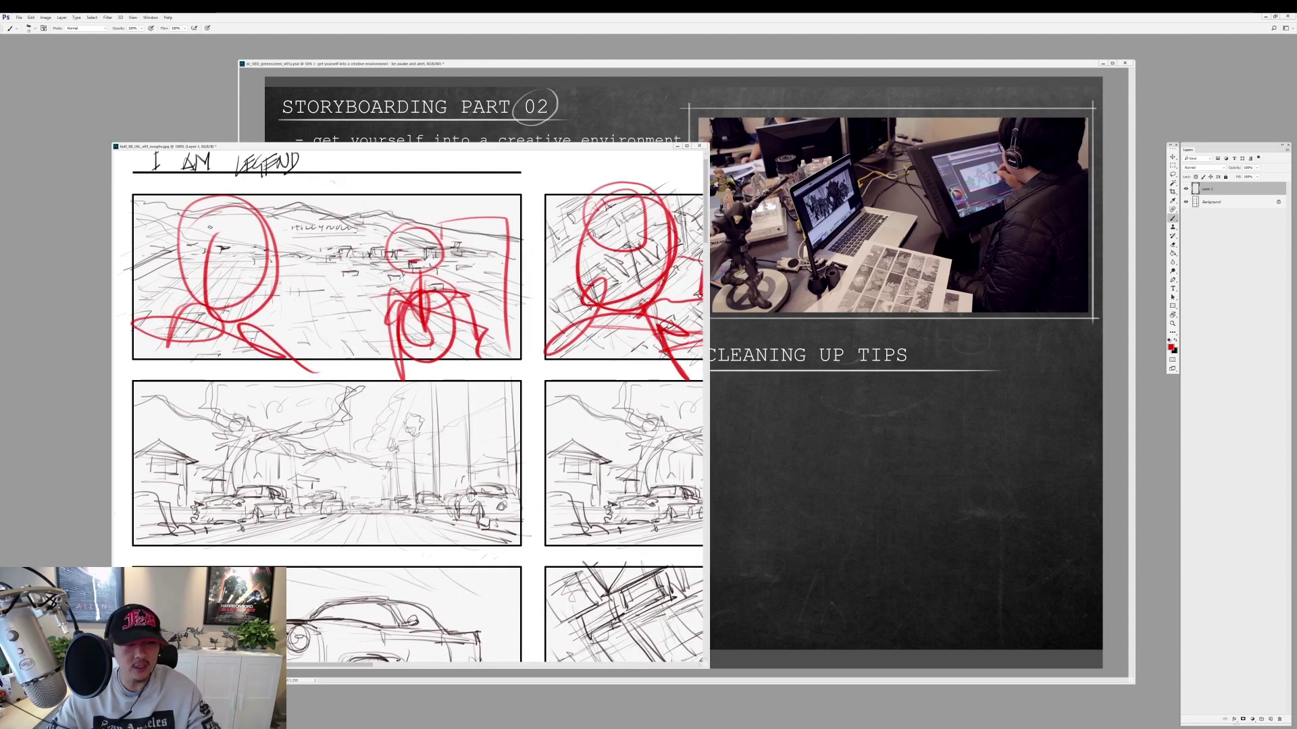
drag(169, 307, 314, 378)
drag(230, 197, 270, 310)
drag(145, 318, 331, 365)
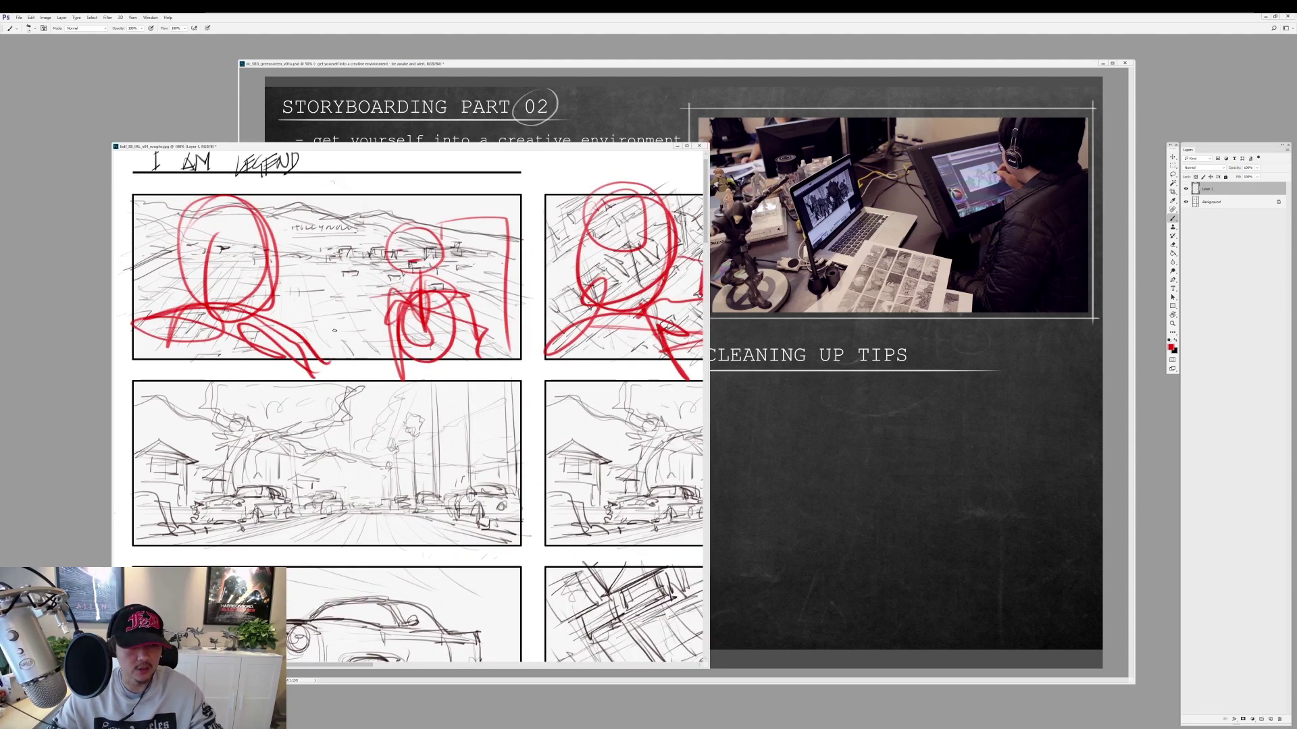
drag(413, 256, 406, 297)
Add lower-body strokes to the right figure and red brackets along the first panel's edge.
drag(387, 369, 395, 321)
drag(426, 348, 476, 311)
drag(436, 248, 514, 334)
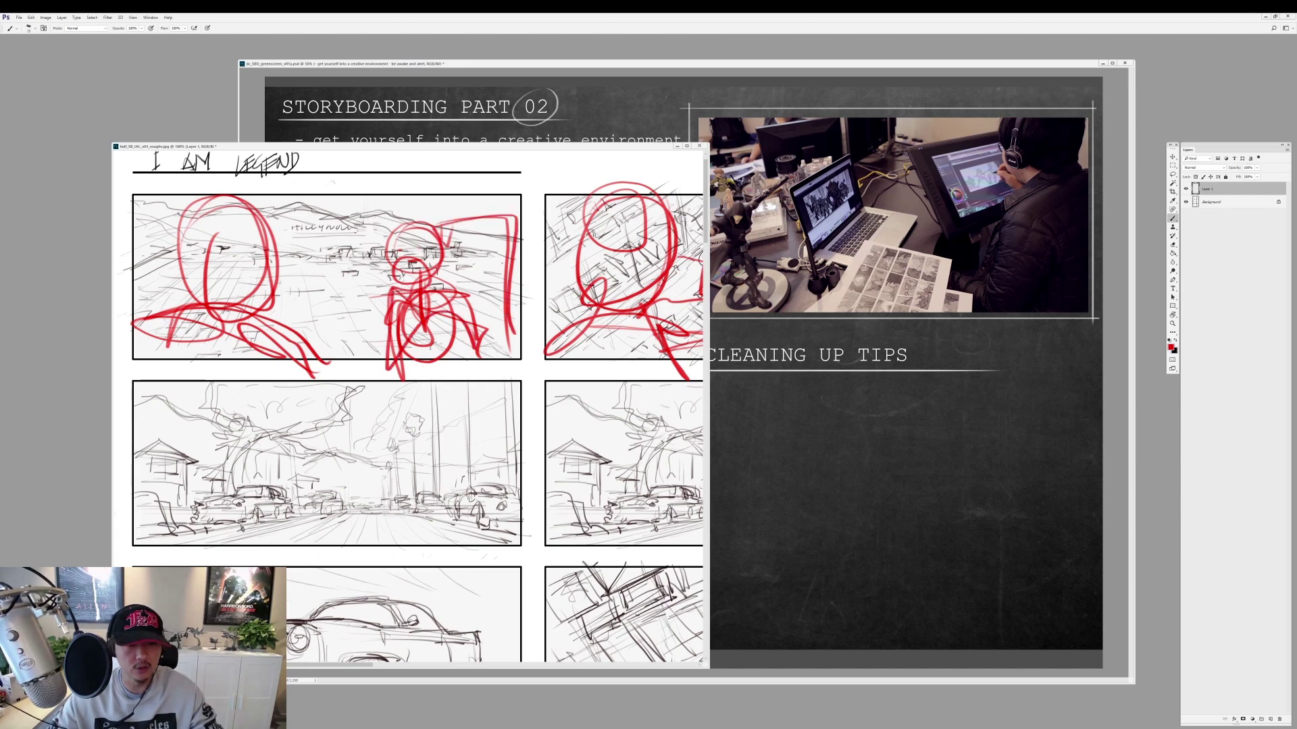
drag(446, 277, 510, 281)
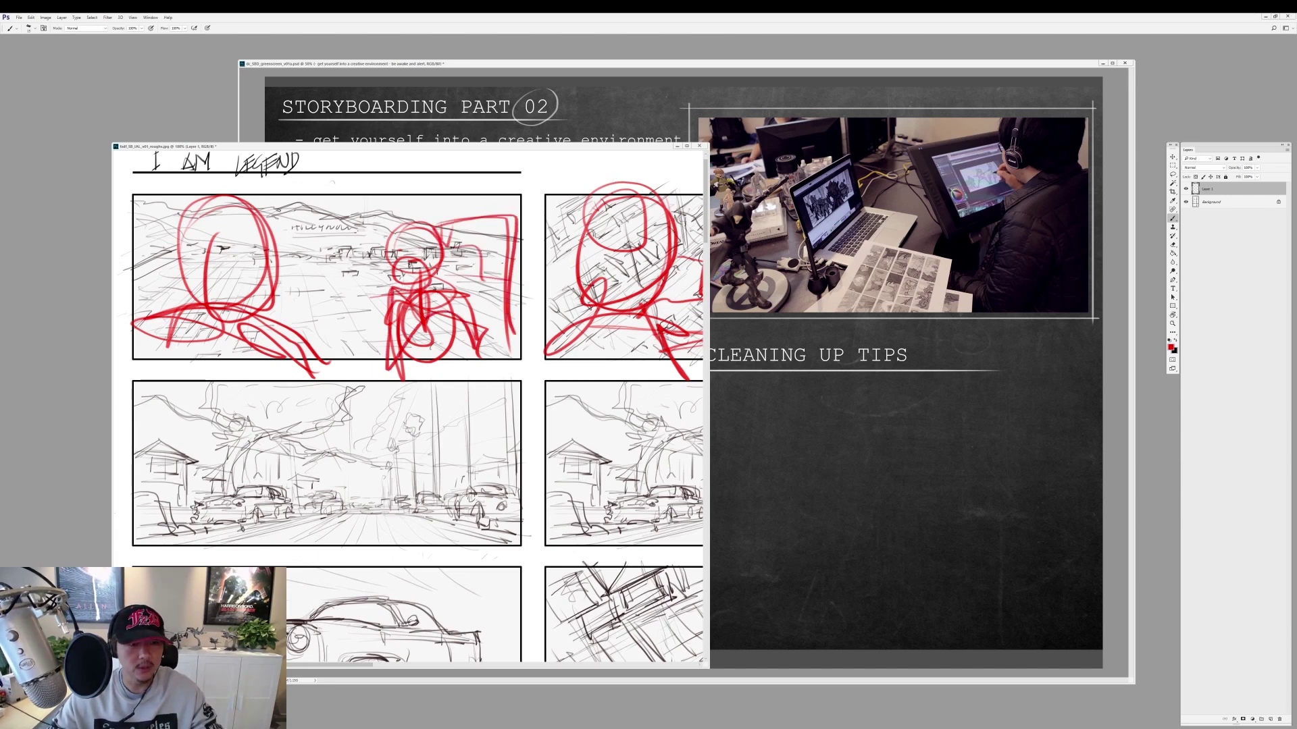
drag(260, 210, 277, 318)
drag(177, 214, 174, 303)
drag(177, 211, 175, 315)
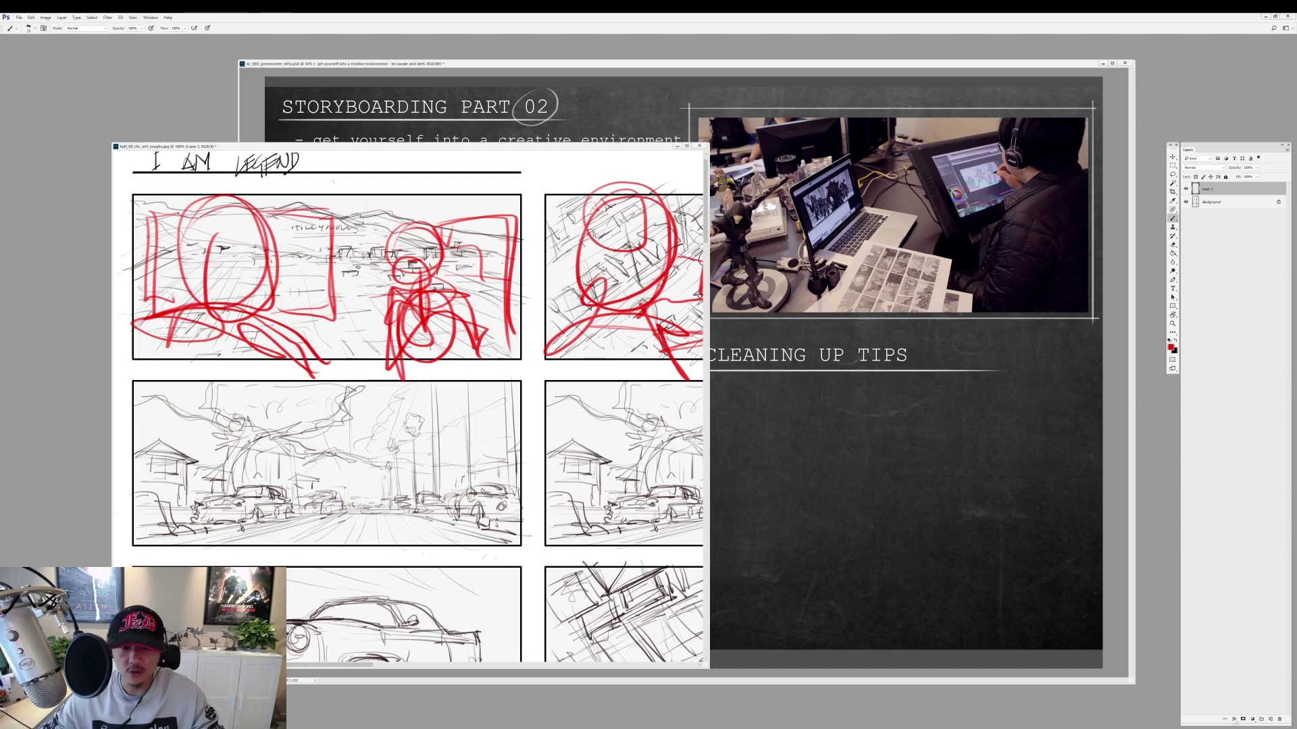
Try and undo red strokes over the tree, car and driver, then return to the slide.
scroll(388, 290, down, 1)
scroll(388, 290, down, 5)
scroll(387, 289, down, 3)
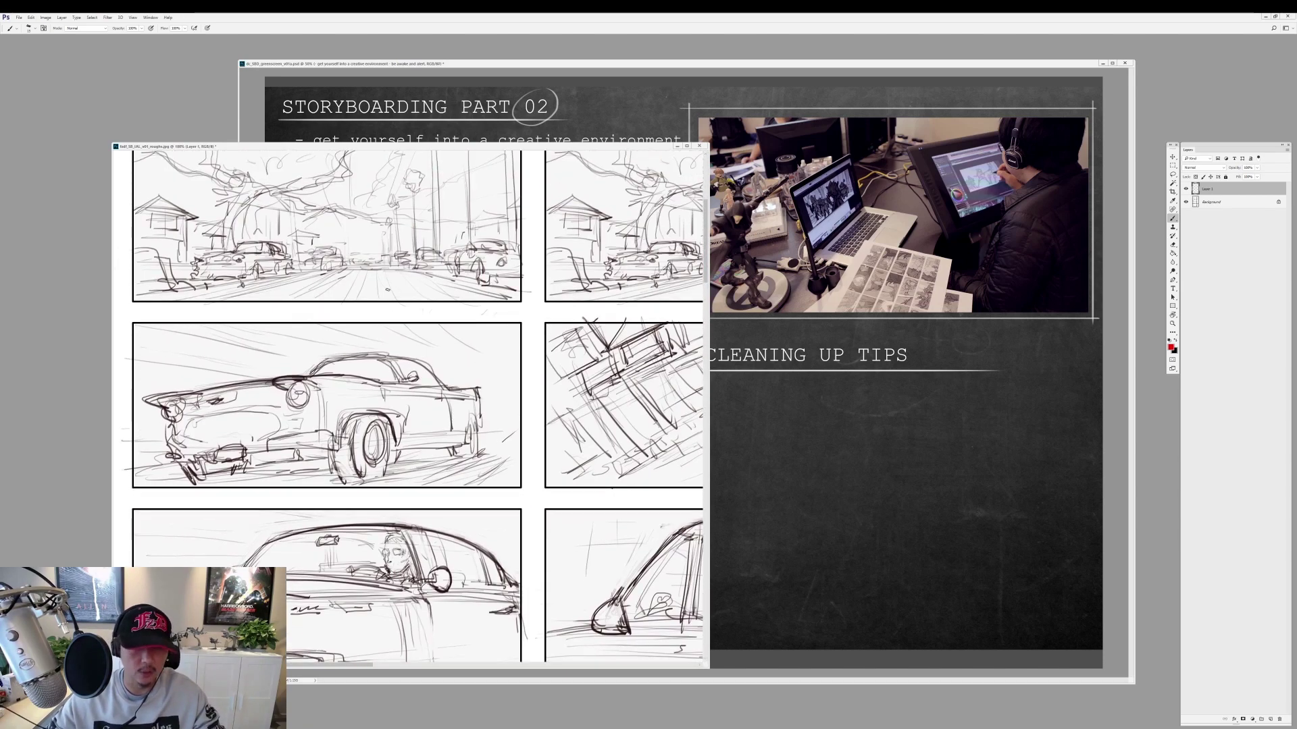
drag(297, 223, 419, 202)
mouse_move(379, 365)
mouse_down()
mouse_move(439, 439)
mouse_move(260, 309)
mouse_up()
key(ctrl+z)
key(ctrl+z)
mouse_move(513, 429)
mouse_down()
mouse_move(472, 540)
mouse_move(621, 439)
mouse_up()
key(ctrl+z)
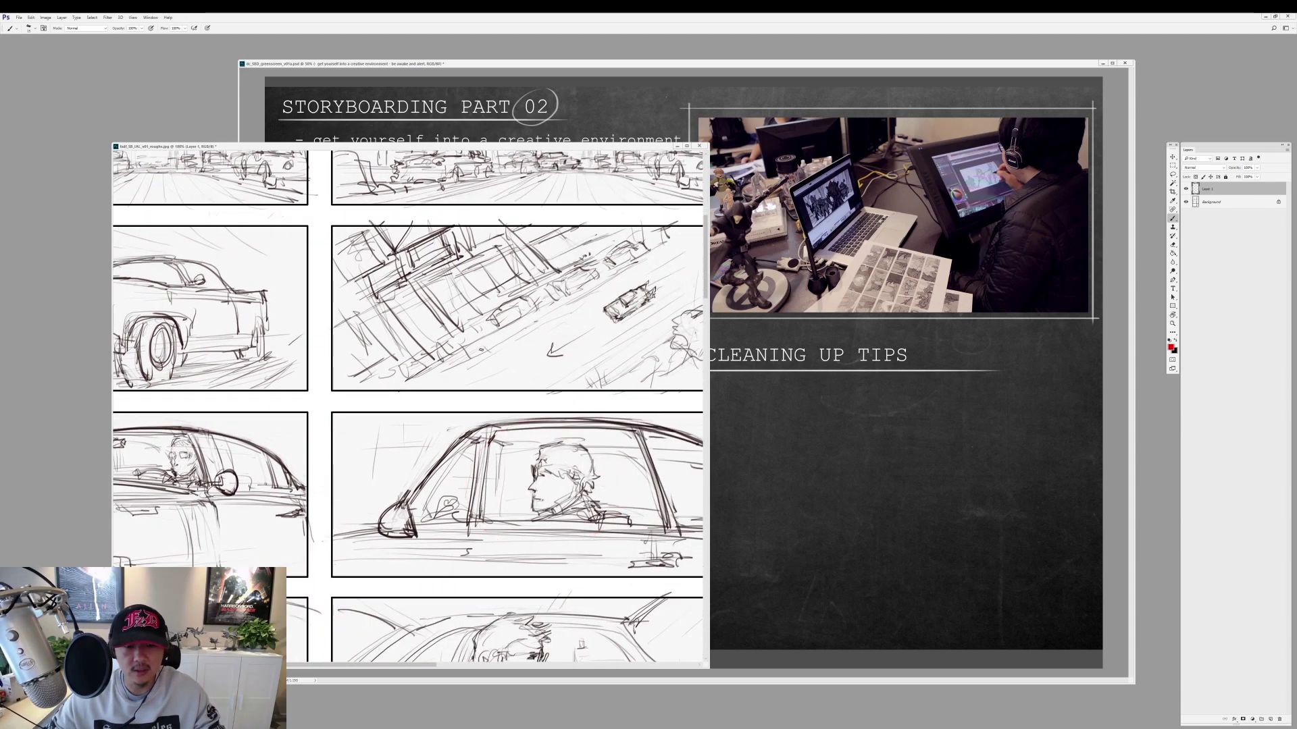
scroll(489, 277, up, 5)
scroll(489, 277, up, 3)
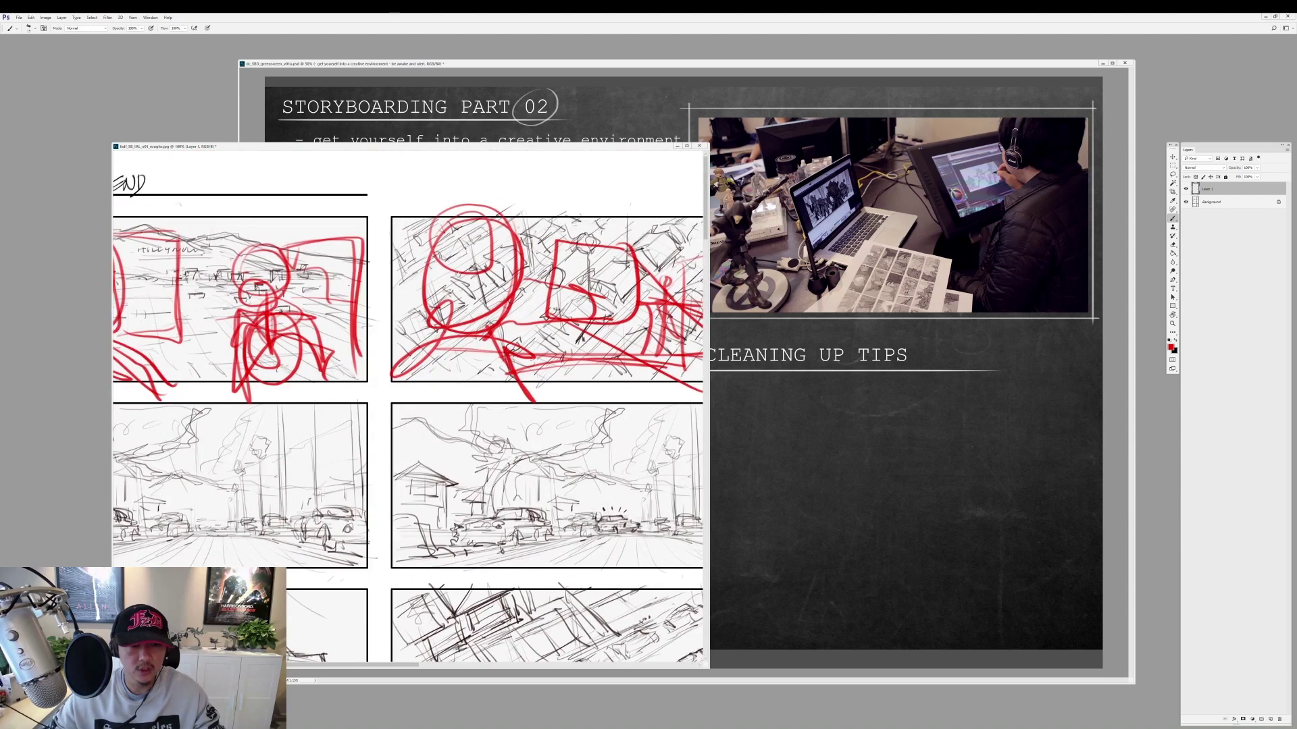
key(ctrl+Tab)
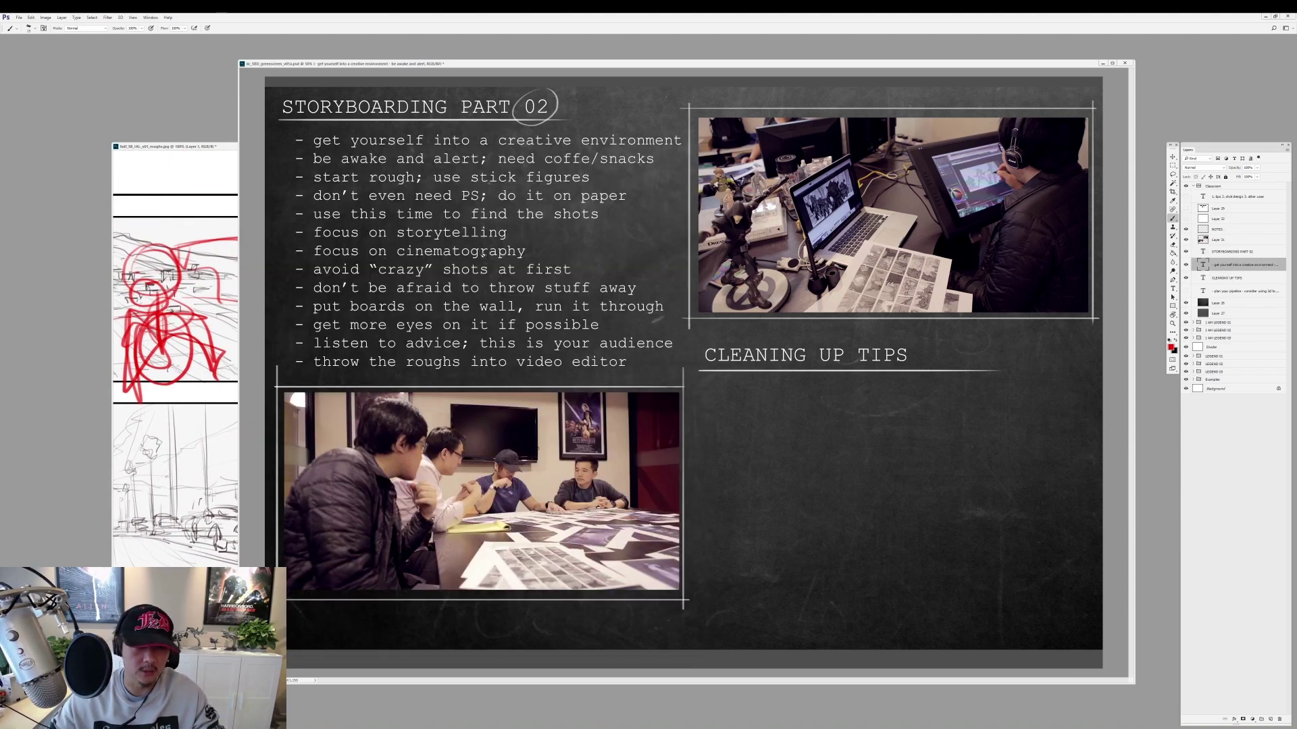
Bring the I AM LEGEND roughs sheet forward, draw a red arrow and frame, then undo them.
key(ctrl+Tab)
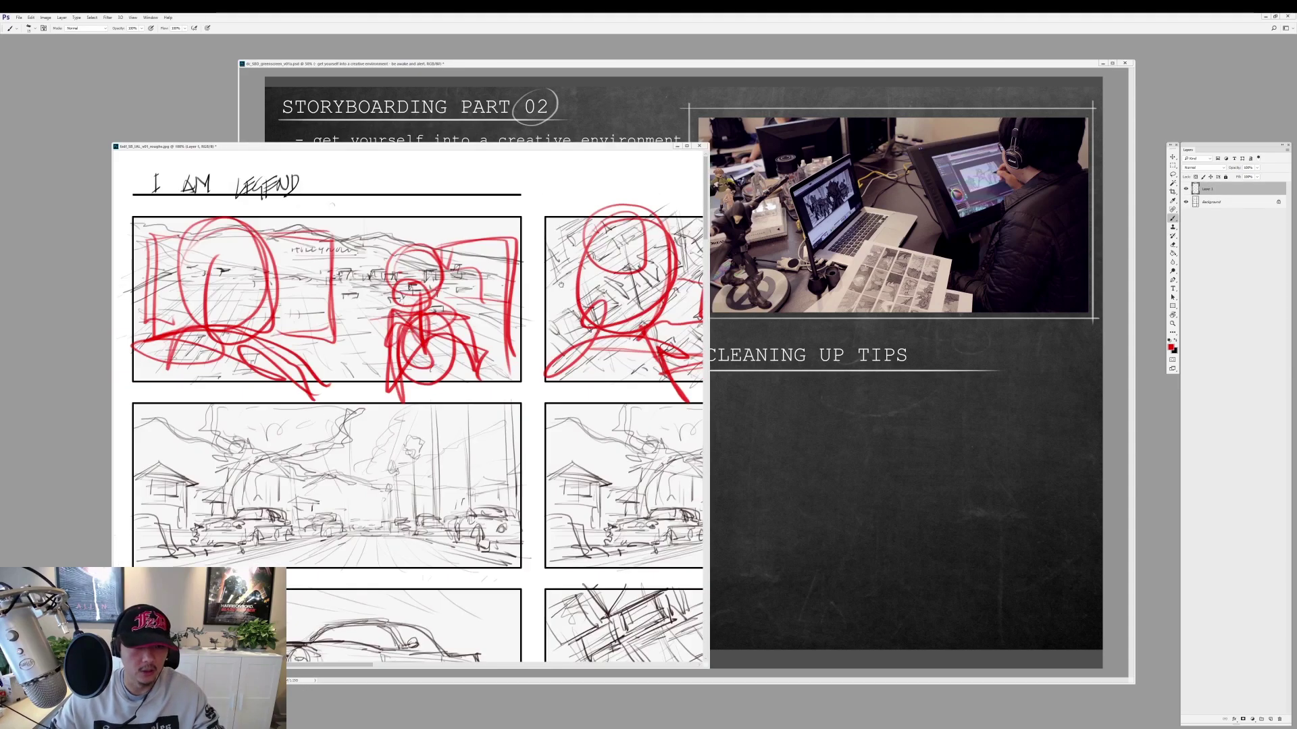
scroll(560, 284, right, 5)
scroll(560, 284, right, 5)
scroll(694, 277, right, 5)
scroll(694, 277, right, 5)
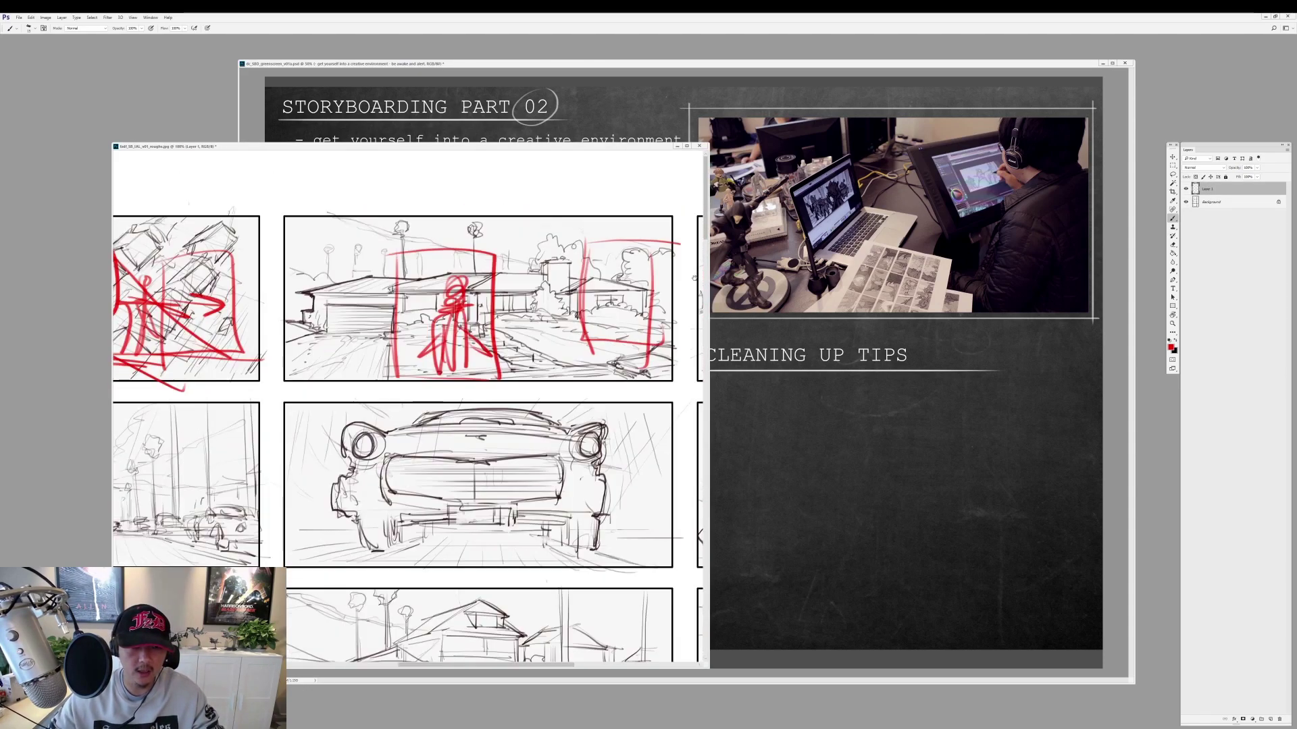
scroll(694, 278, left, 5)
scroll(694, 278, left, 5)
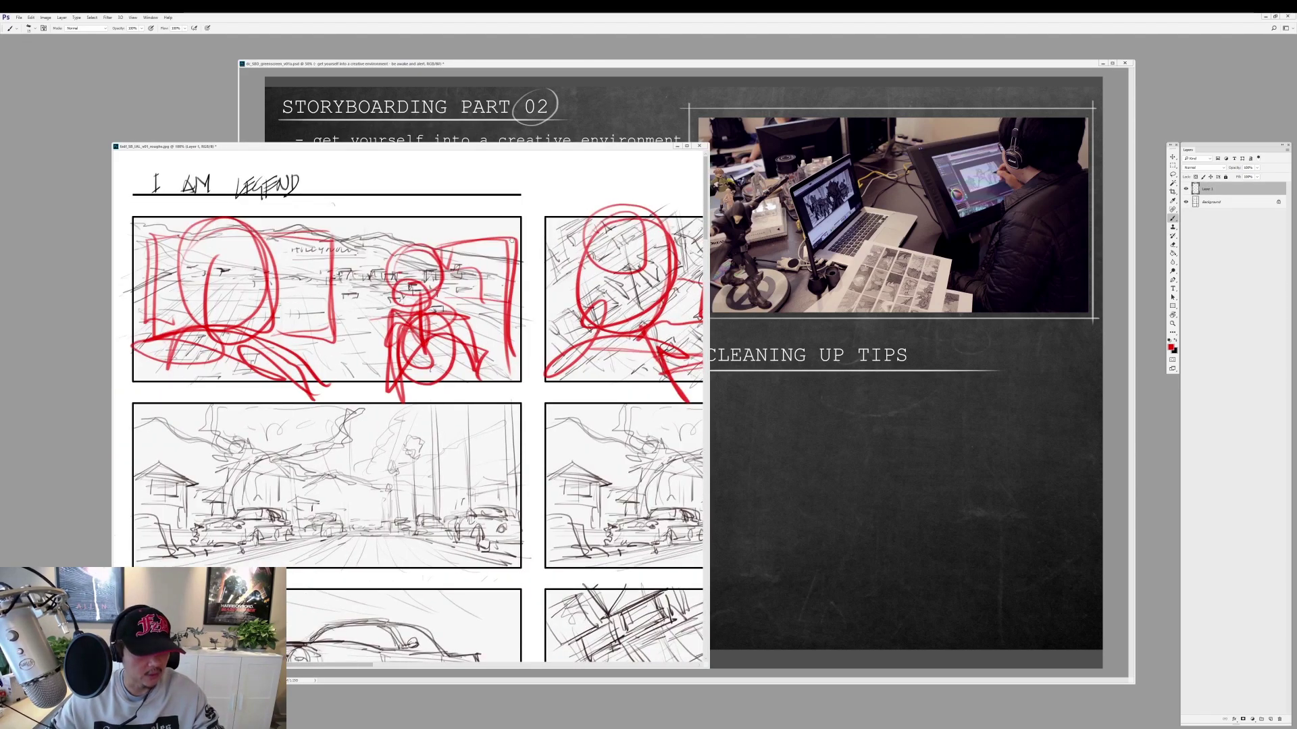
scroll(408, 405, right, 5)
scroll(408, 406, down, 1)
drag(412, 424, 412, 361)
mouse_move(402, 376)
mouse_down()
mouse_move(567, 395)
mouse_move(540, 544)
mouse_up()
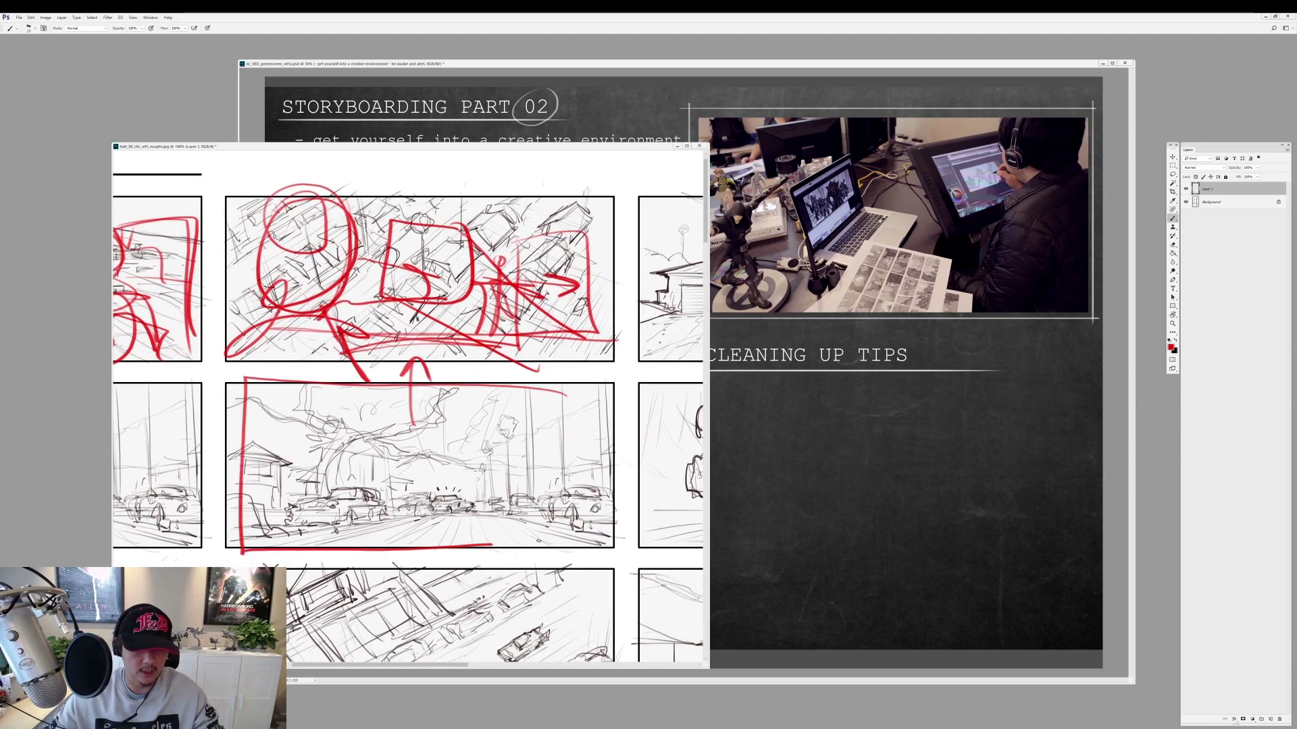
drag(574, 391, 589, 547)
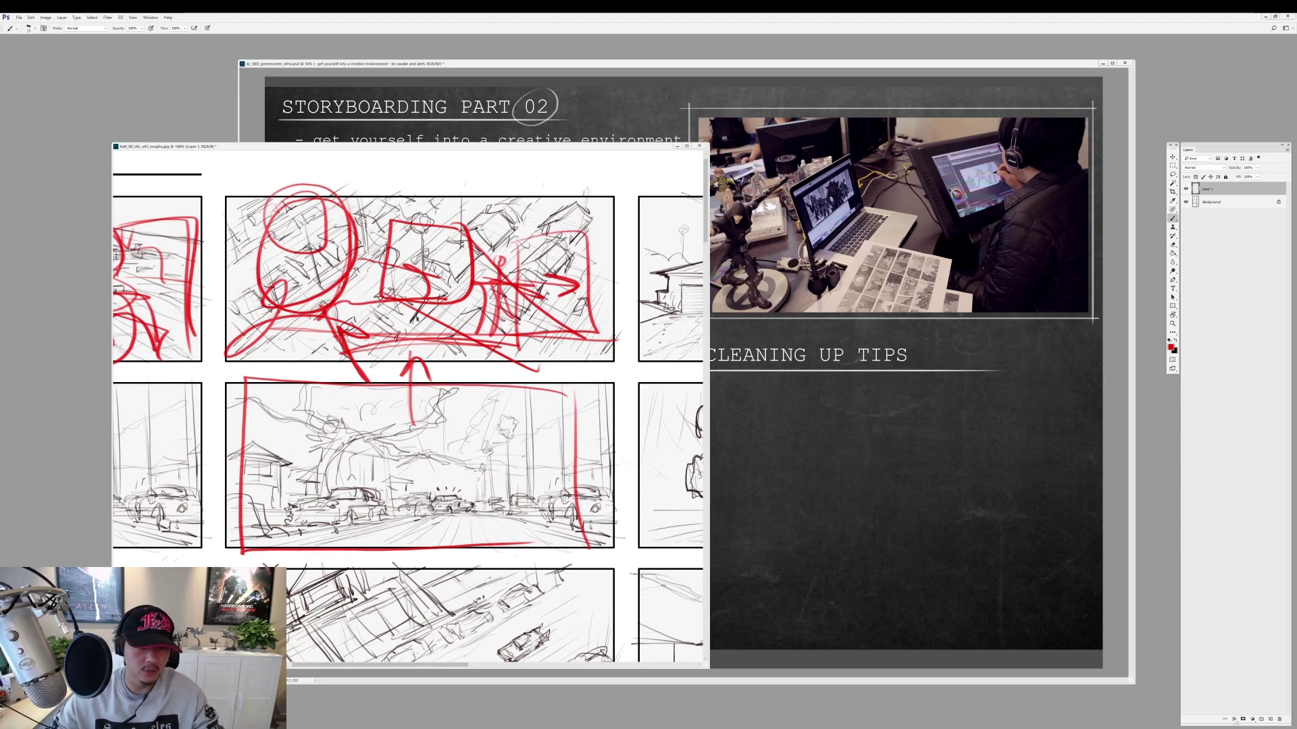
key(ctrl+z)
key(ctrl+z)
key(ctrl+z)
Frame the middle-right panel in red and sketch a red face with nose and mouth.
drag(338, 338, 657, 358)
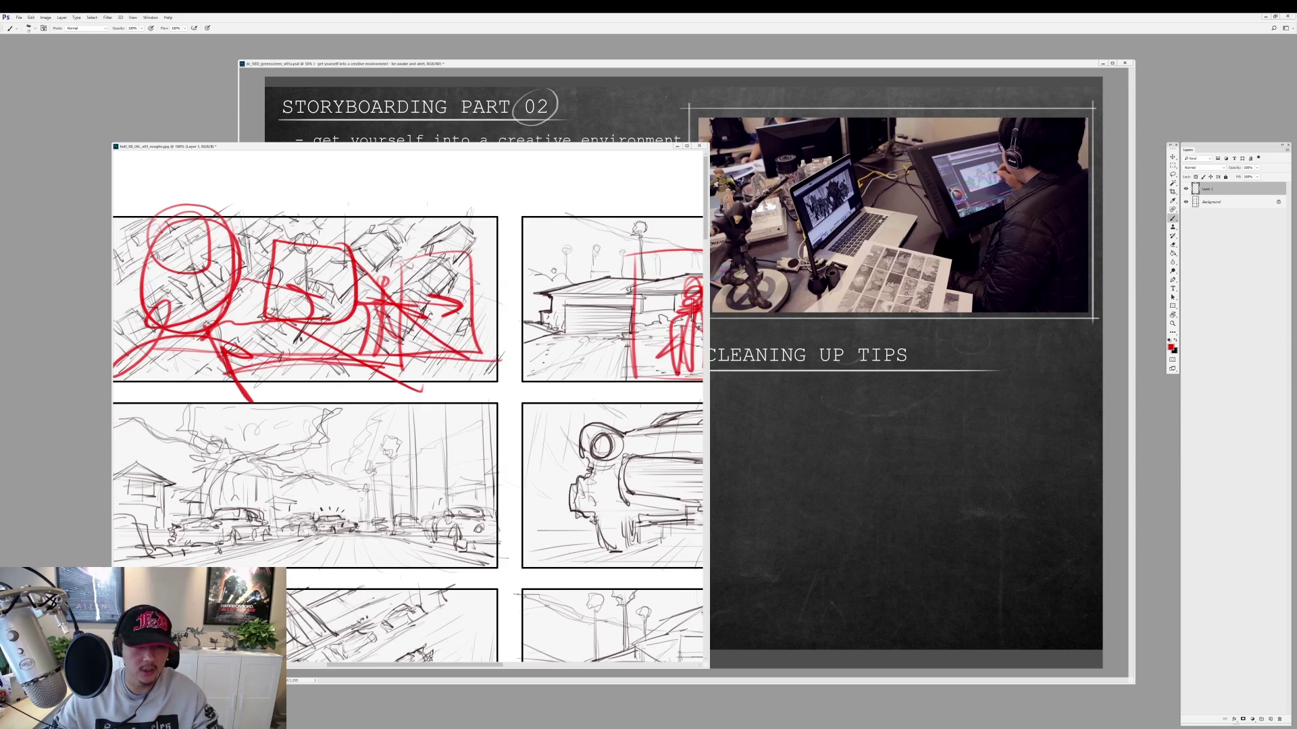
drag(228, 295, 415, 250)
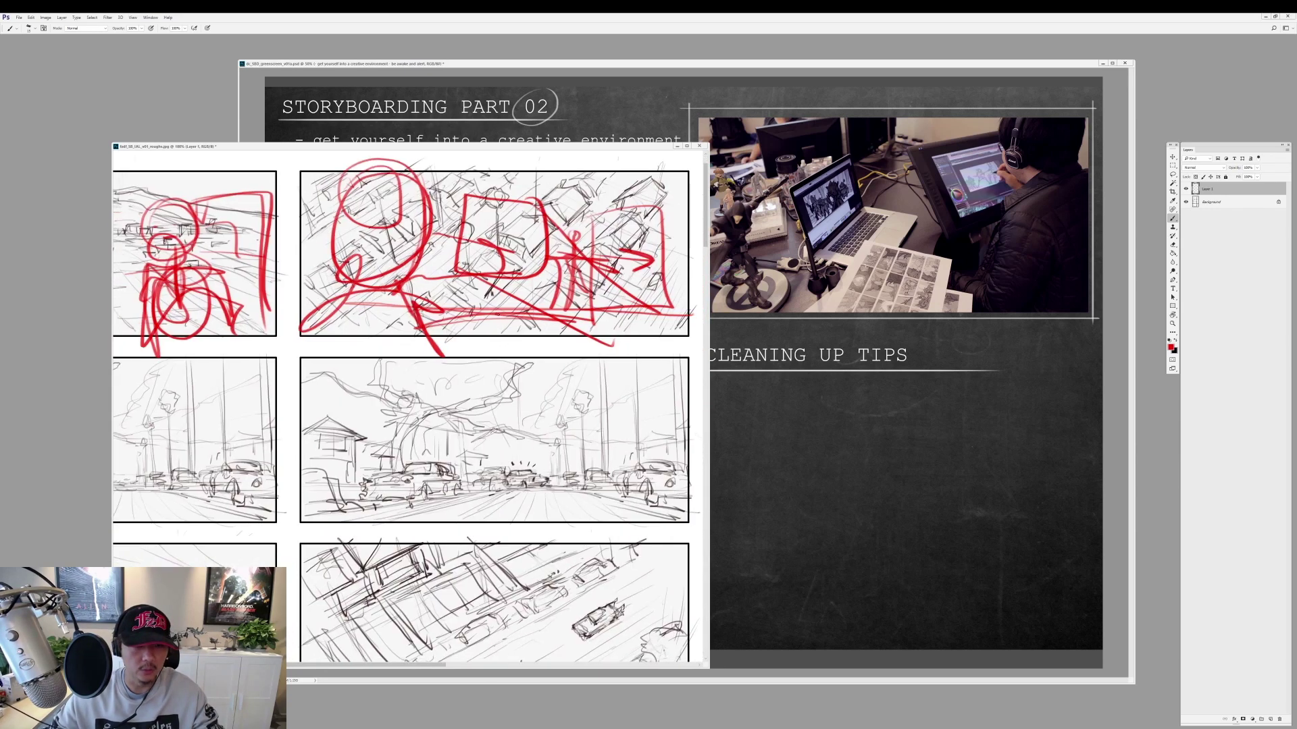
mouse_move(302, 352)
mouse_down()
mouse_move(300, 534)
mouse_move(689, 361)
mouse_move(679, 531)
mouse_move(277, 496)
mouse_up()
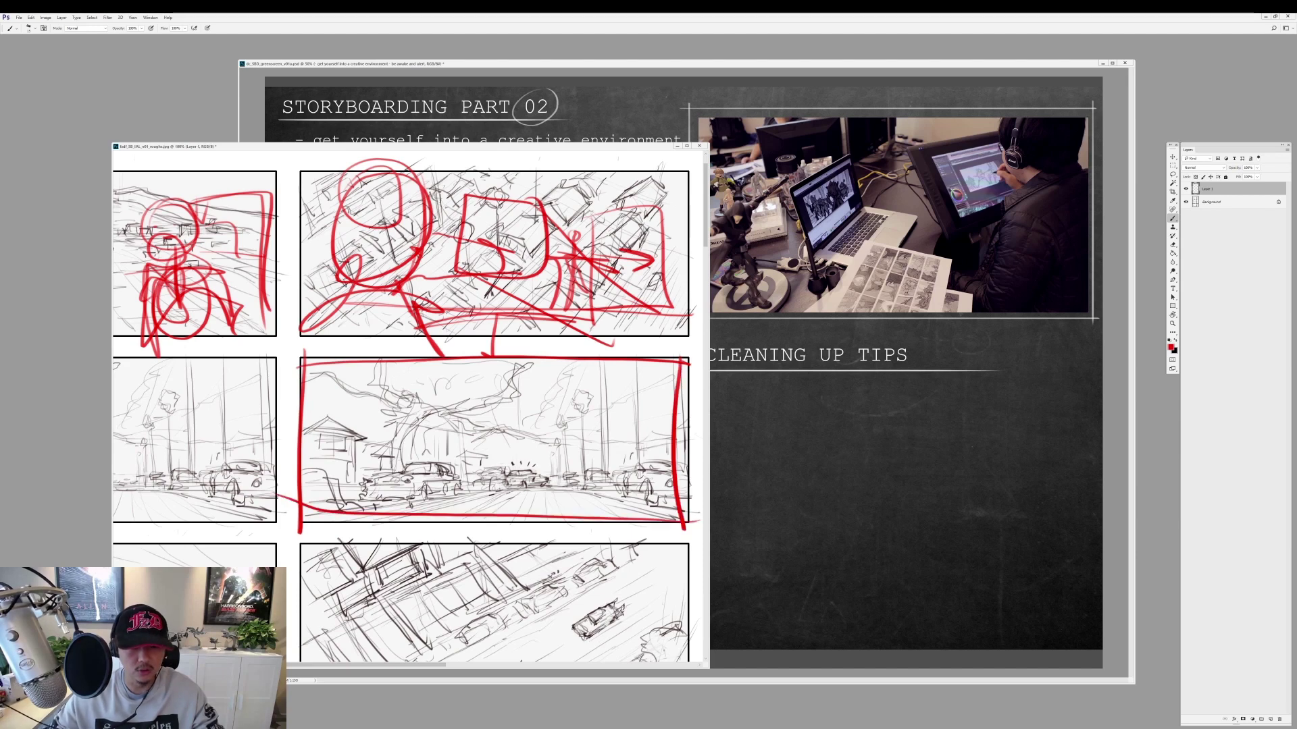
drag(526, 405, 634, 409)
drag(530, 375, 562, 503)
drag(631, 417, 574, 516)
drag(628, 454, 611, 514)
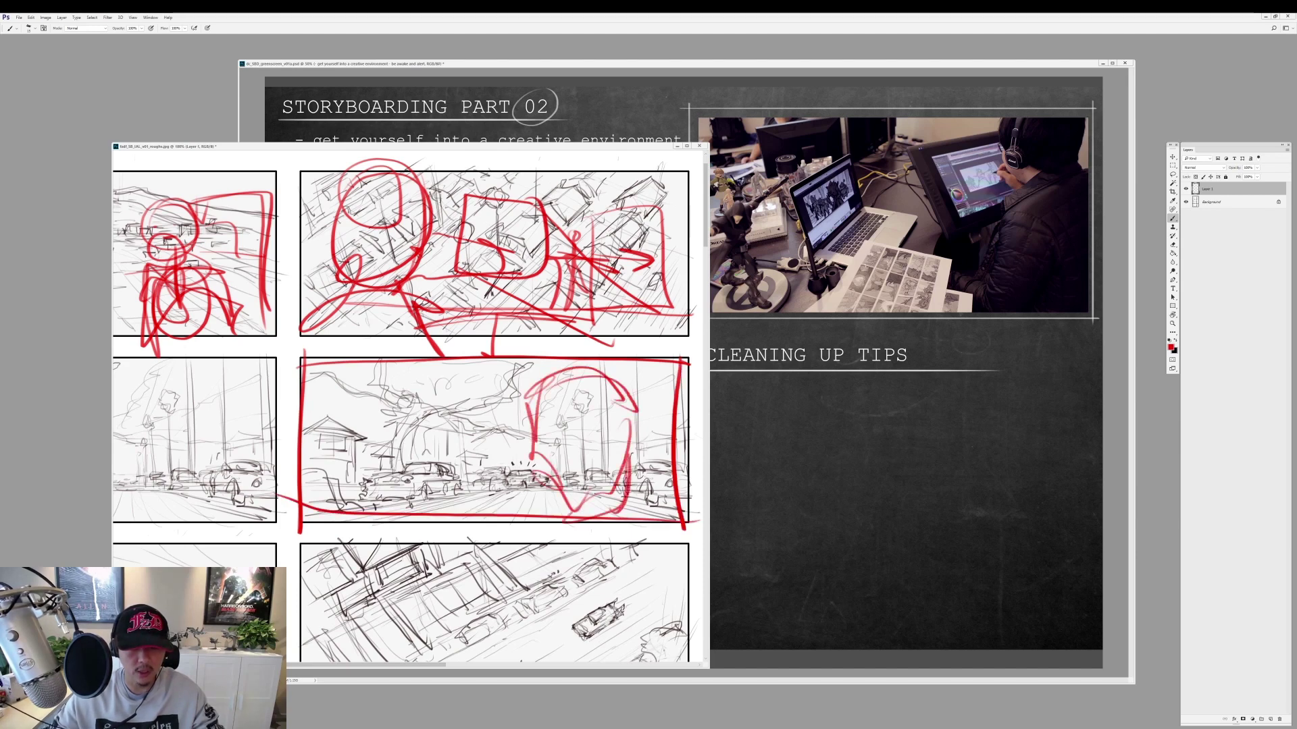
drag(579, 451, 582, 454)
mouse_move(575, 474)
mouse_down()
mouse_move(598, 472)
mouse_move(547, 516)
mouse_up()
drag(538, 502, 636, 508)
mouse_move(628, 400)
mouse_down()
mouse_move(626, 436)
mouse_move(405, 426)
mouse_move(547, 418)
mouse_up()
Draw a red arrow to the car panel, frame it in red and add red lines inside.
drag(405, 425, 228, 403)
mouse_move(335, 314)
mouse_down()
mouse_move(336, 495)
mouse_move(644, 320)
mouse_up()
mouse_move(641, 324)
mouse_down()
mouse_move(580, 314)
mouse_move(651, 481)
mouse_up()
drag(285, 479, 656, 478)
drag(656, 478, 720, 517)
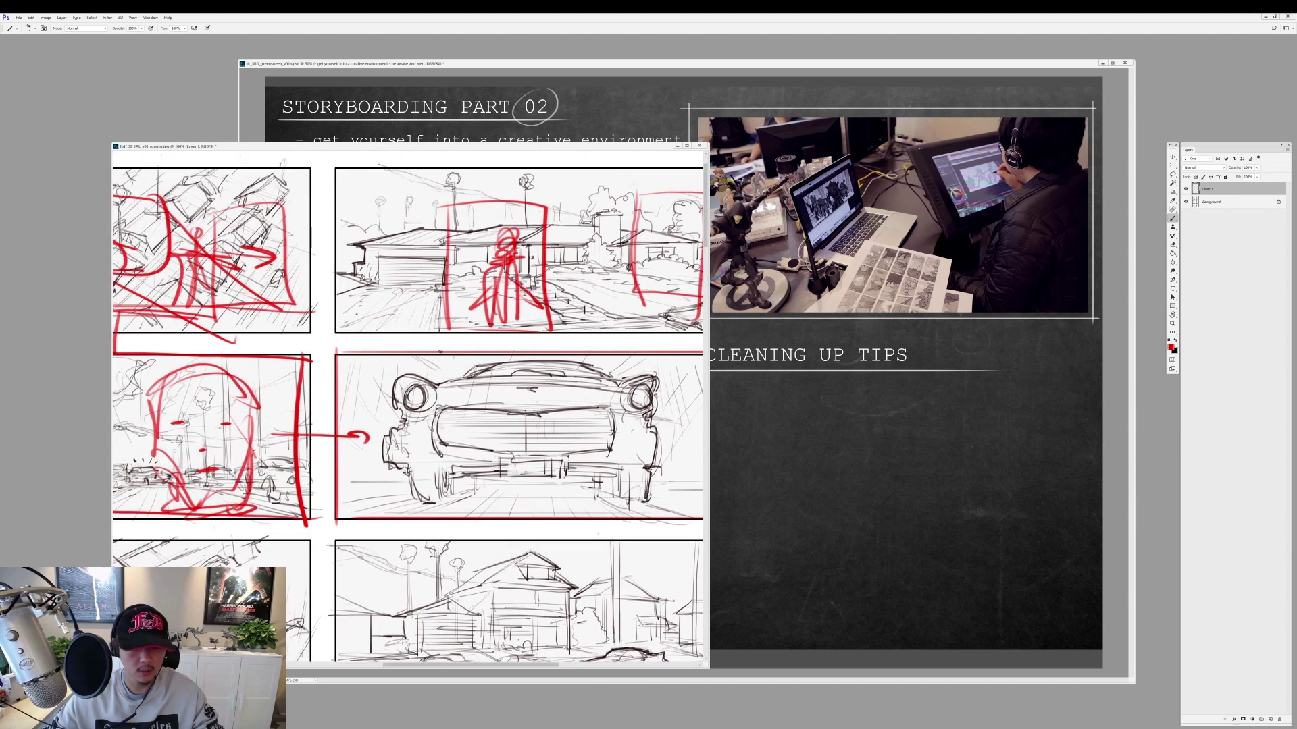
drag(438, 354, 439, 501)
mouse_move(709, 372)
mouse_down()
mouse_move(662, 375)
mouse_move(631, 503)
mouse_up()
drag(648, 378, 635, 510)
mouse_move(533, 405)
mouse_down()
mouse_move(634, 429)
mouse_move(530, 411)
mouse_move(405, 419)
mouse_up()
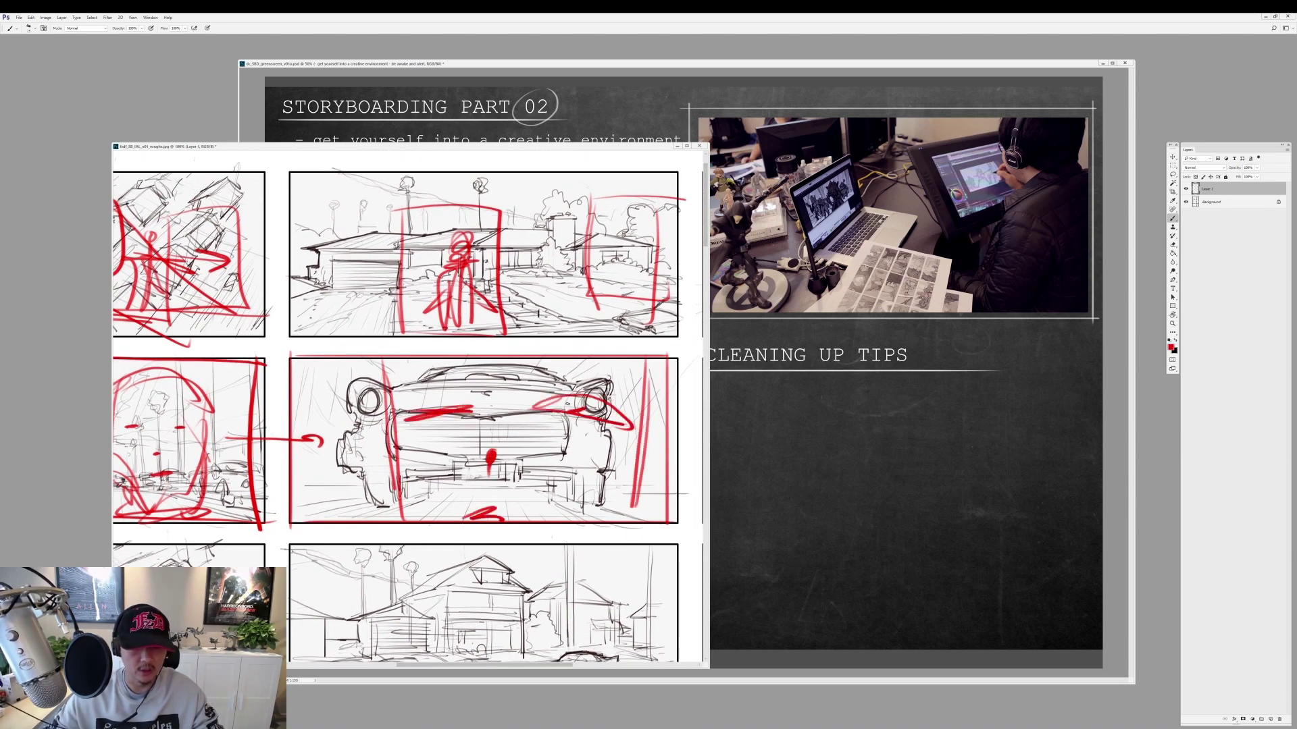
Add red strokes across the car's top and an upward red arrow, then pan through the panels.
mouse_move(316, 429)
mouse_down()
mouse_move(571, 425)
mouse_move(318, 413)
mouse_up()
drag(520, 380, 612, 358)
drag(430, 365, 480, 380)
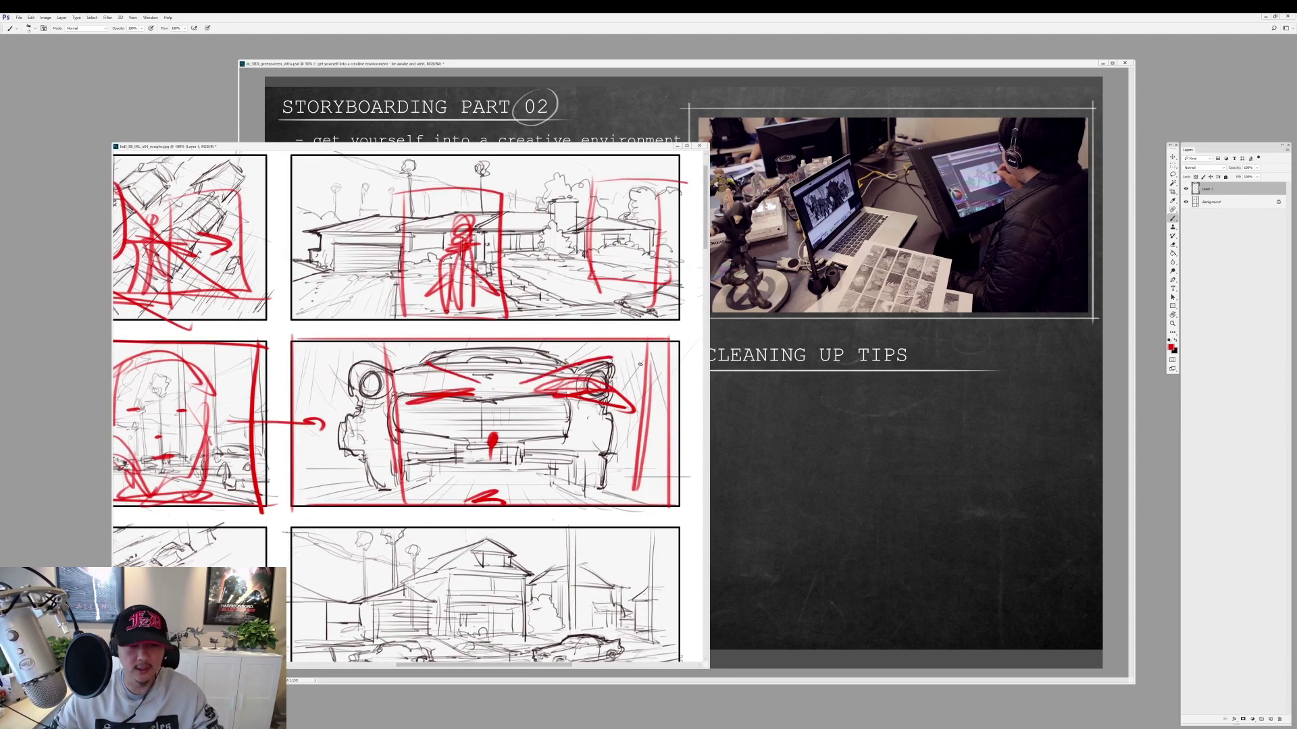
mouse_move(405, 406)
mouse_down()
mouse_move(460, 467)
mouse_move(452, 356)
mouse_up()
drag(454, 357, 468, 375)
mouse_move(343, 349)
mouse_down()
mouse_move(493, 355)
mouse_move(295, 359)
mouse_move(301, 323)
mouse_move(32, 376)
mouse_up()
drag(430, 430, 277, 425)
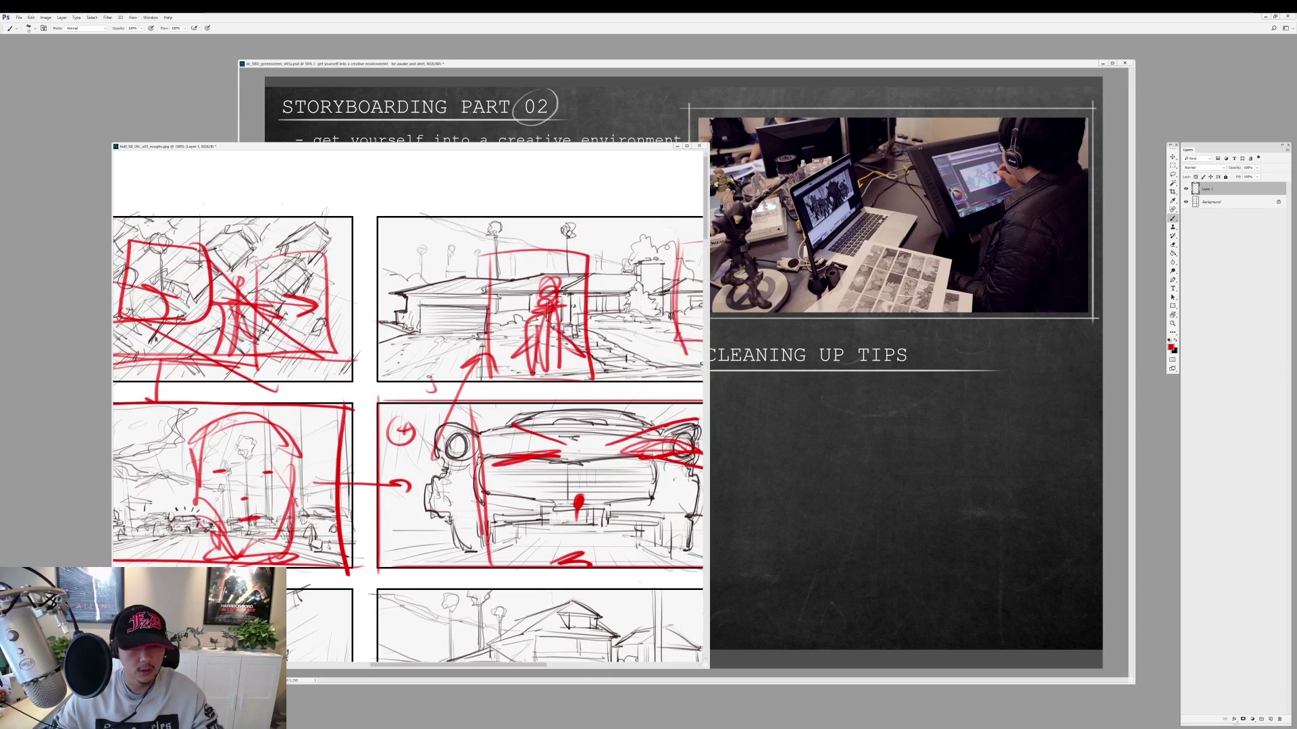
drag(430, 375, 271, 375)
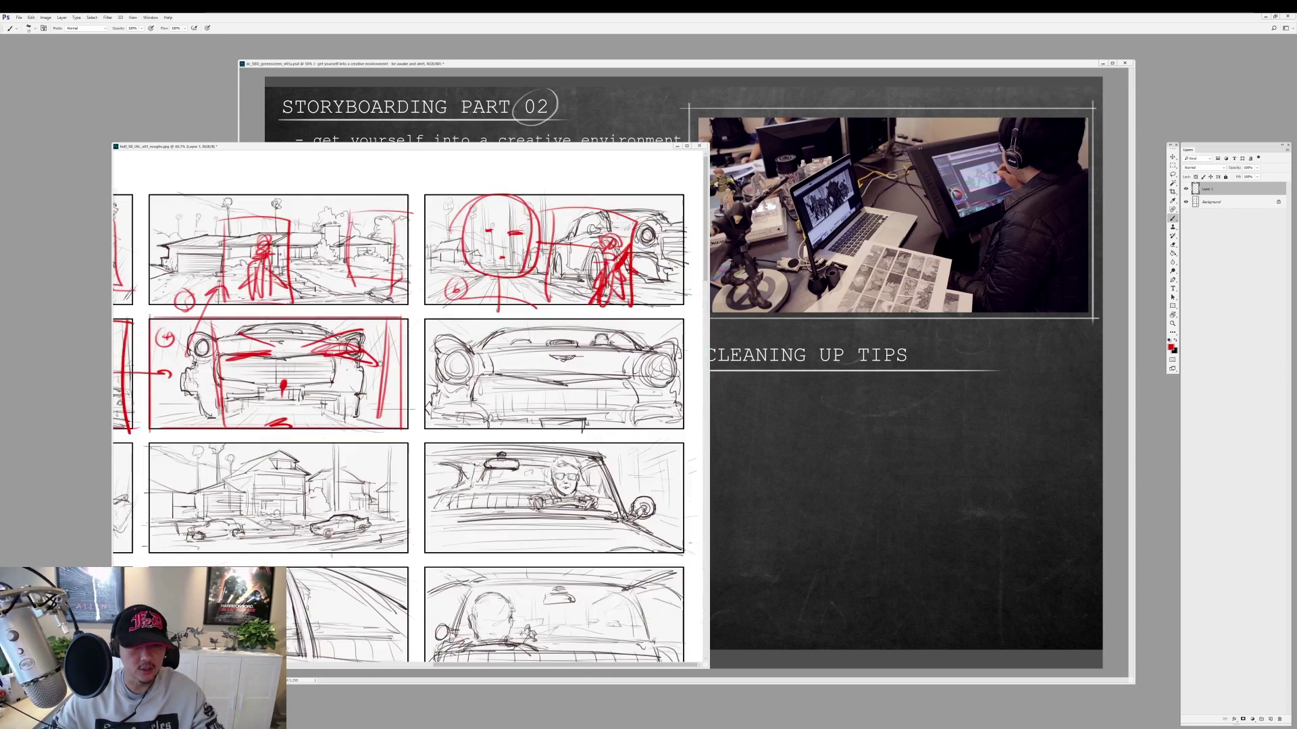
Pan along each column of red-marked roughs panels, then switch to the Storyboarding Part 02 slide.
scroll(439, 358, down, 3)
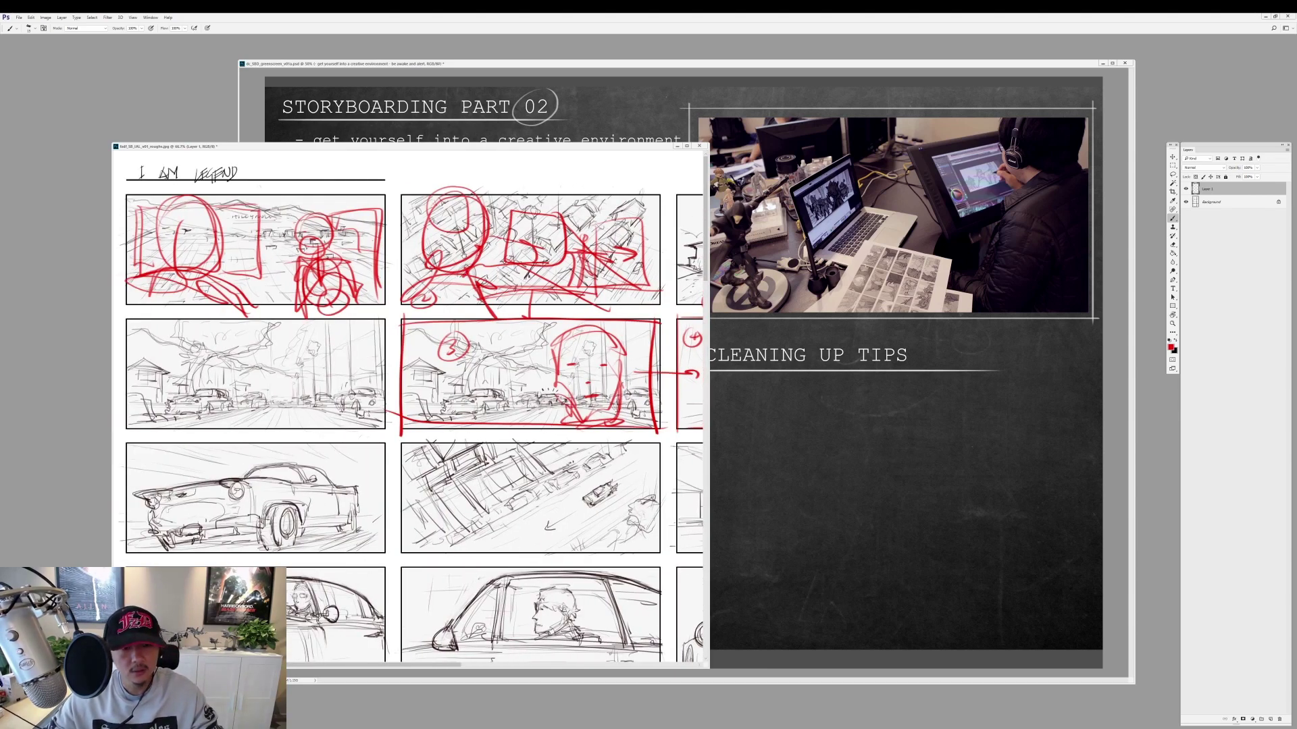
drag(501, 353, 329, 354)
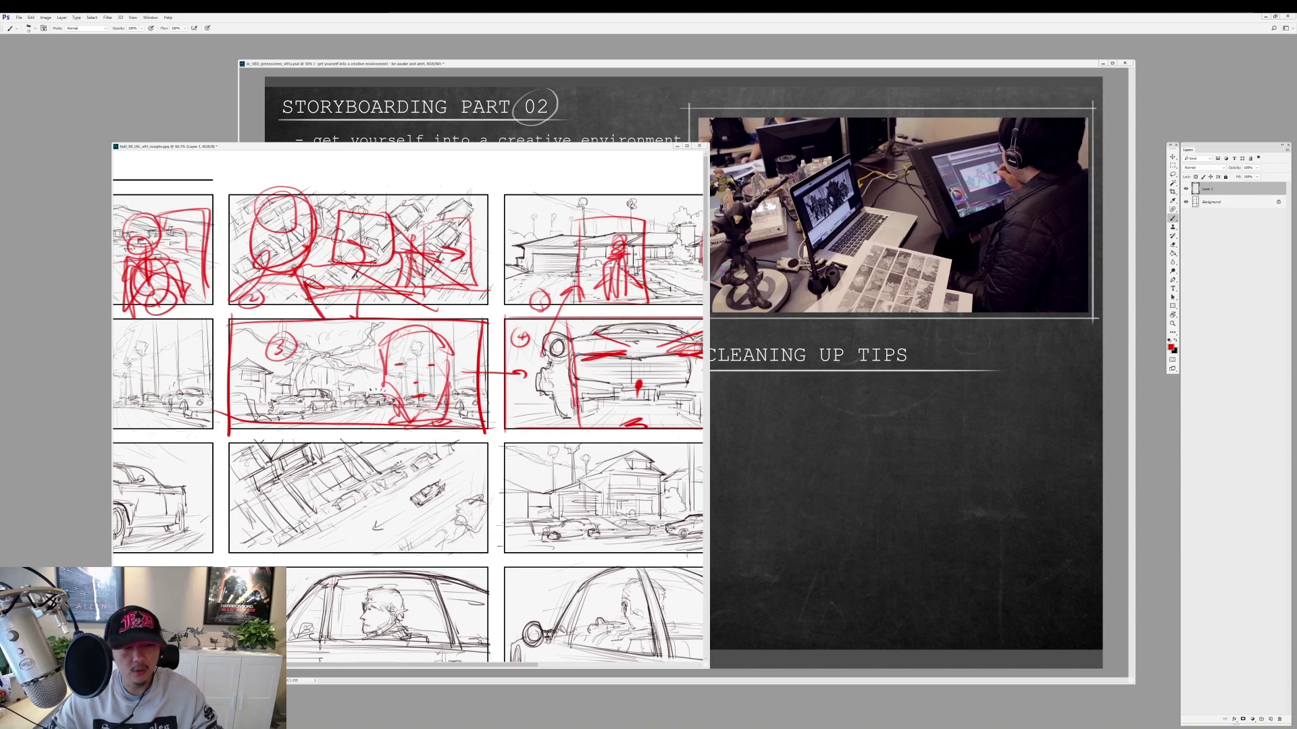
drag(469, 305, 299, 305)
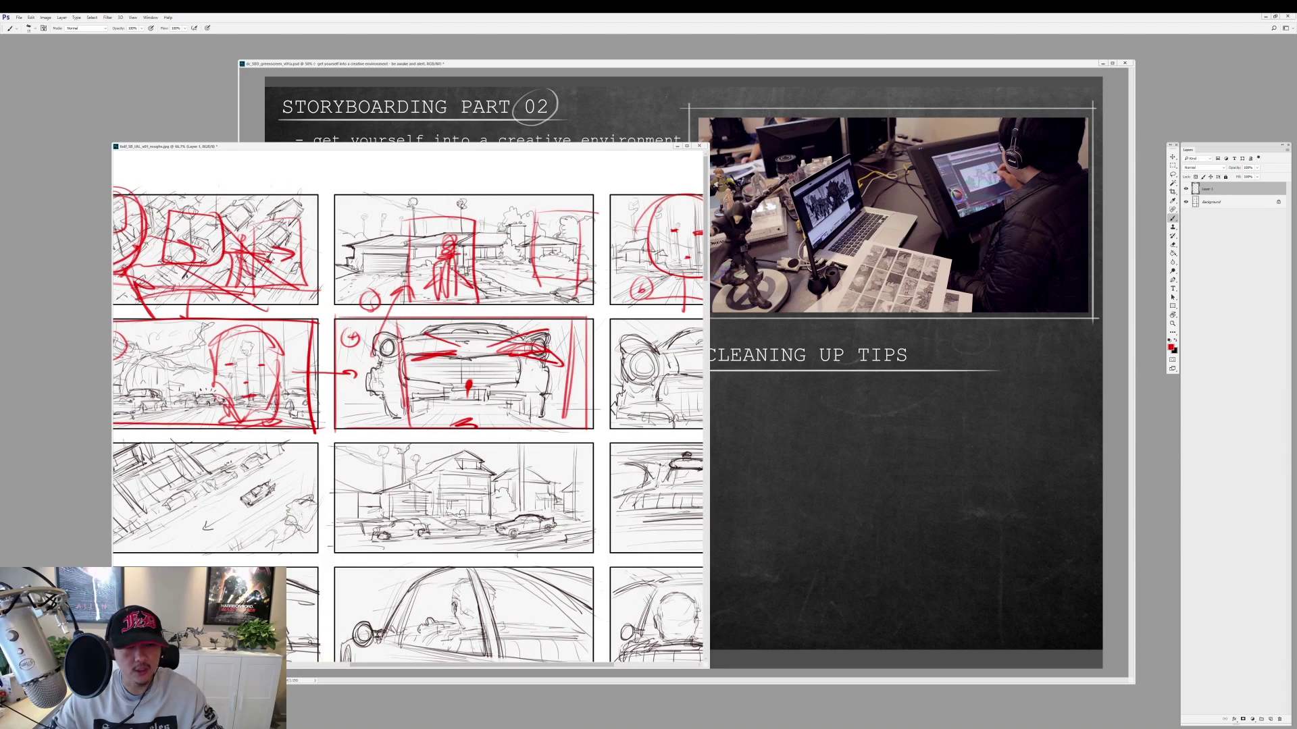
drag(595, 227, 409, 227)
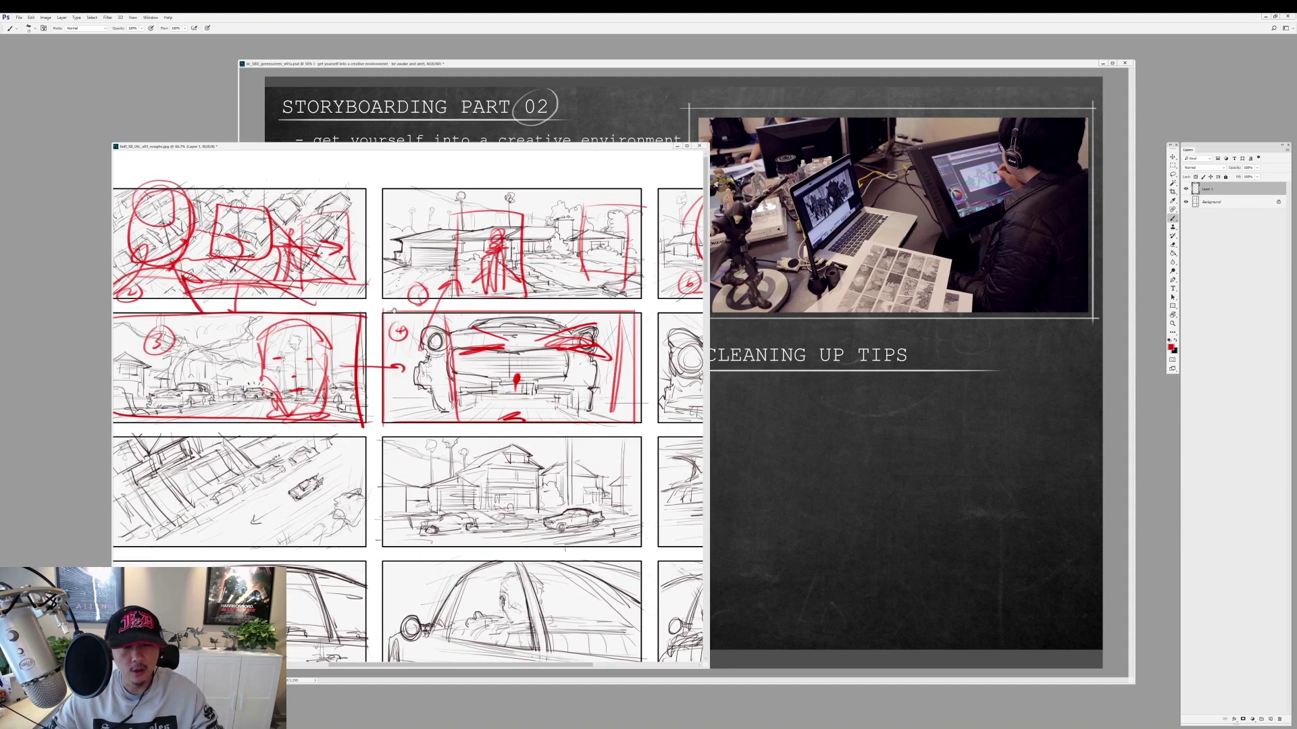
drag(405, 304, 599, 304)
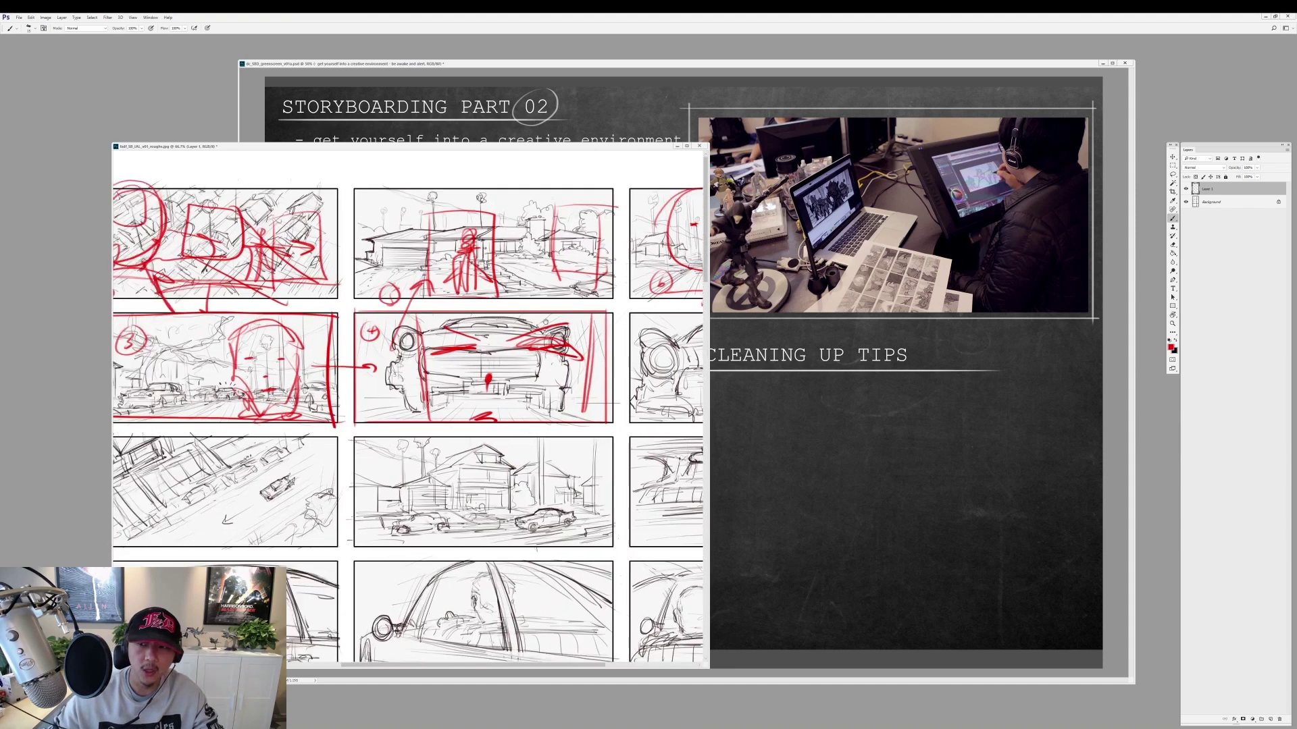
drag(405, 304, 702, 304)
key(ctrl+Tab)
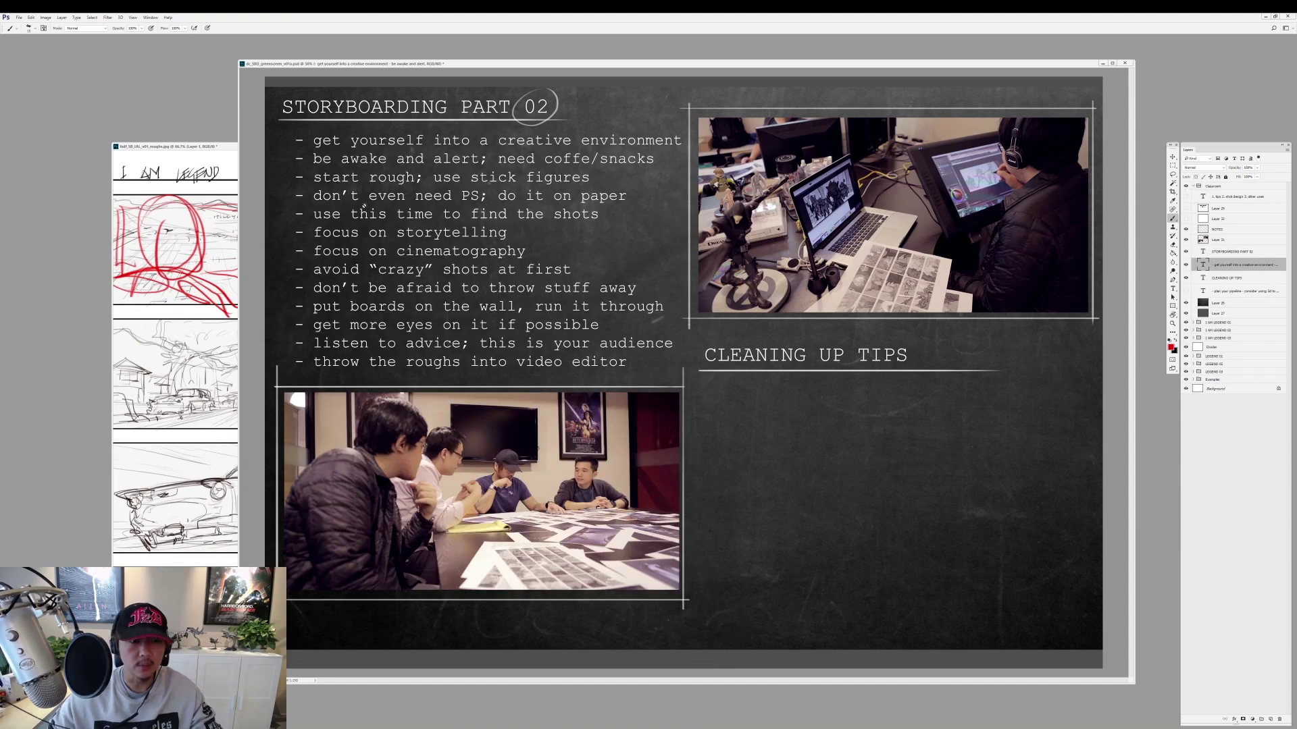
Switch back to the red-marked I AM LEGEND roughs document with Ctrl+Tab.
key(ctrl+Tab)
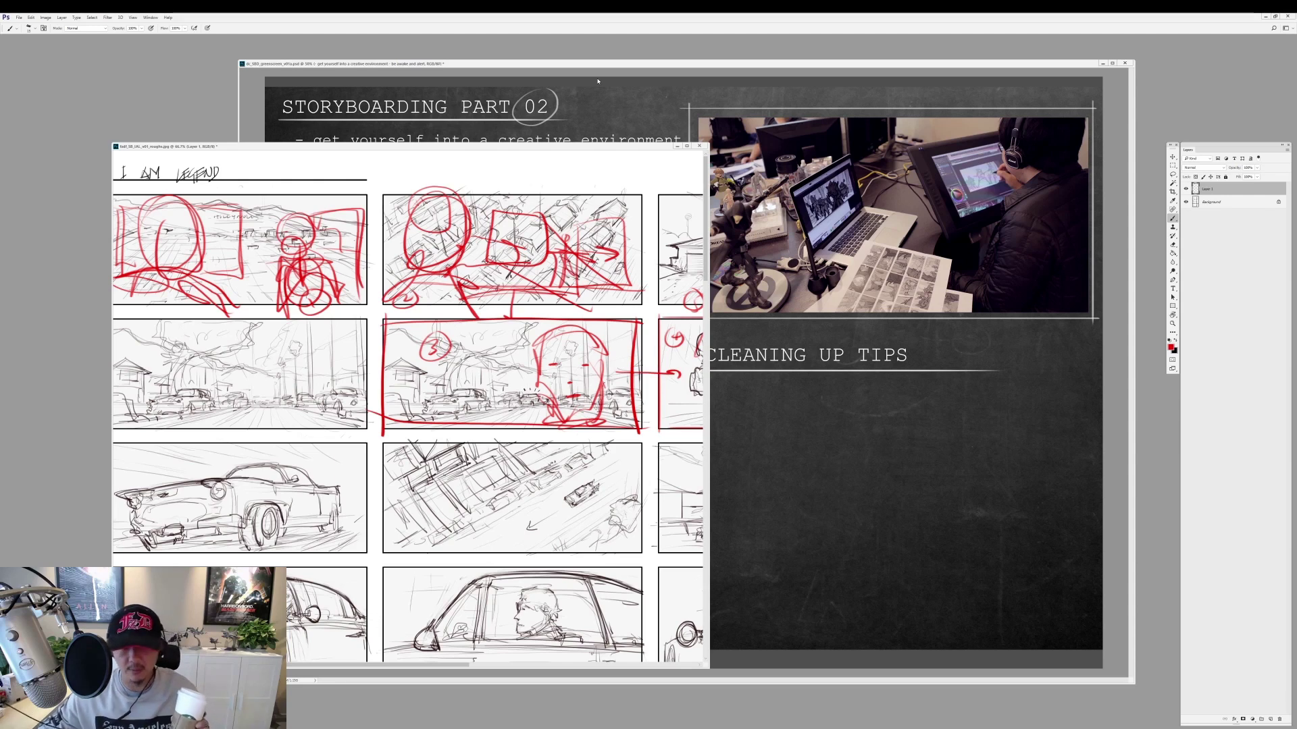
Bring the Storyboarding Part 02 slide window in front of the roughs sheet.
click(655, 67)
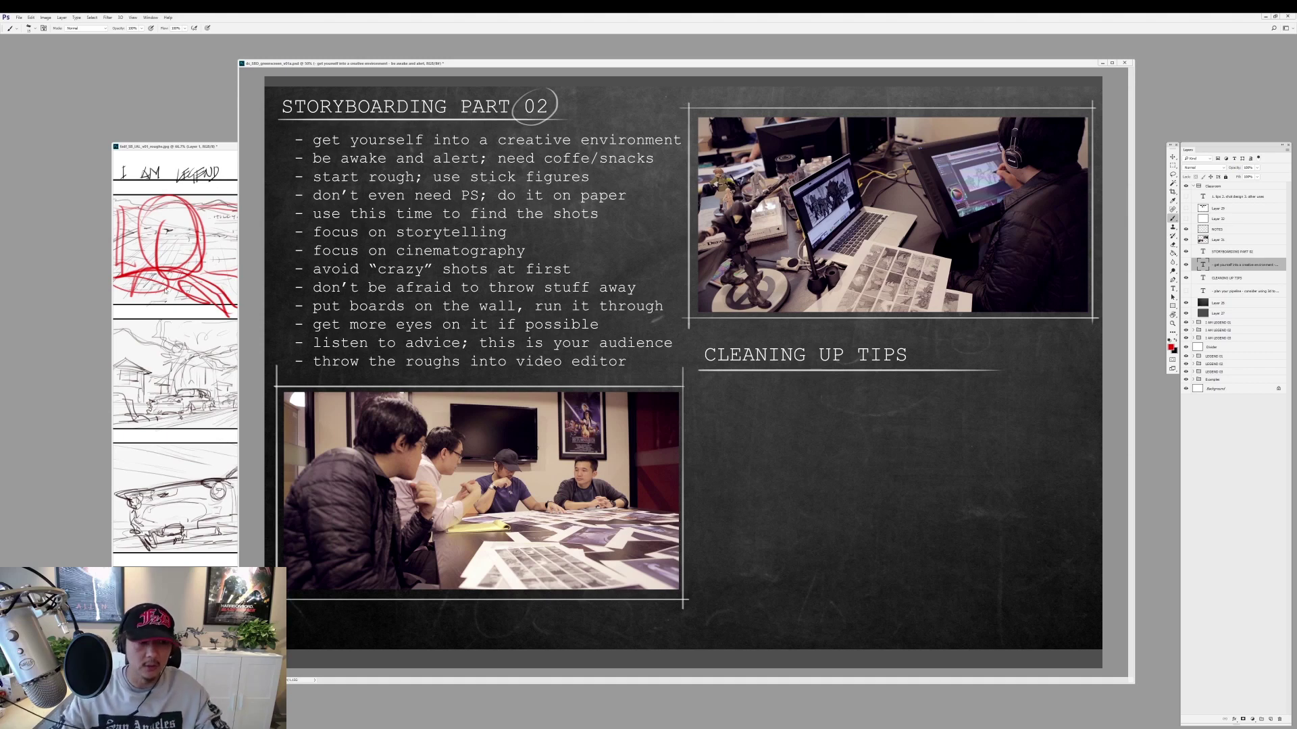
click(166, 290)
key(ctrl+plus)
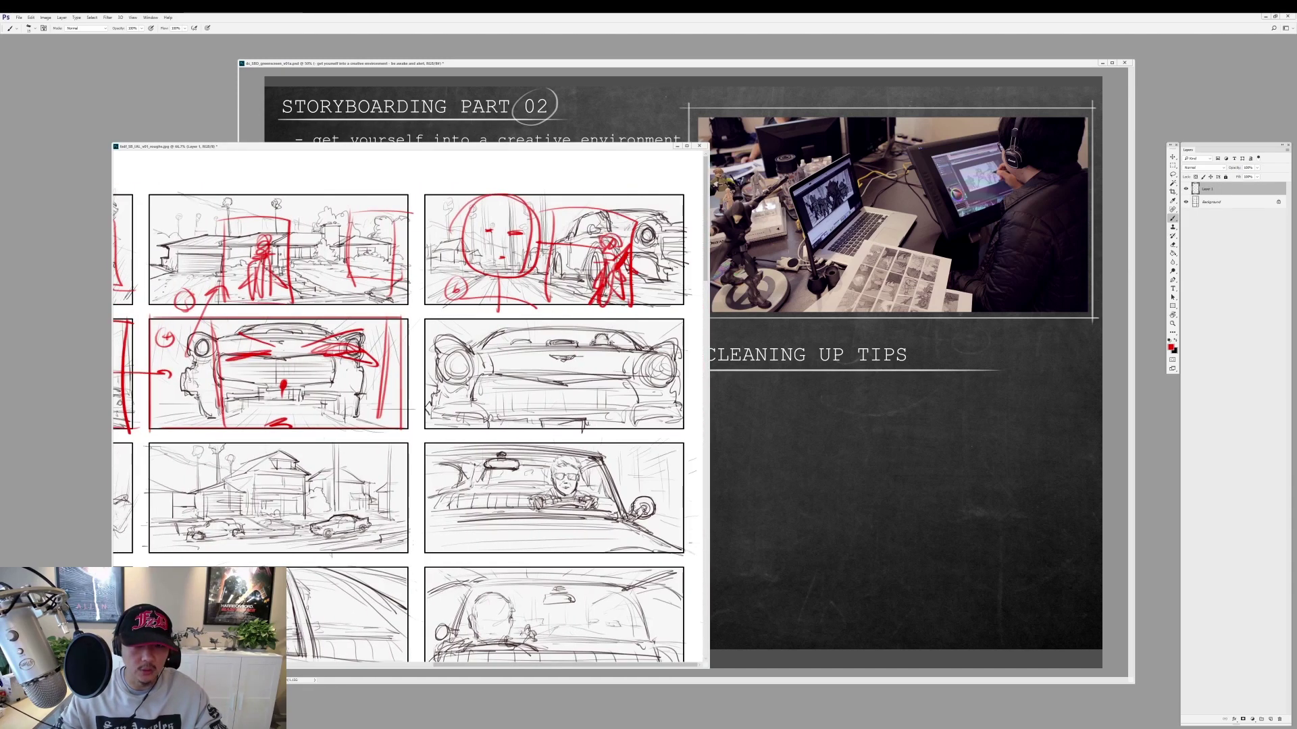
scroll(408, 372, left, 5)
mouse_move(317, 242)
mouse_down()
mouse_move(424, 292)
mouse_move(662, 289)
mouse_up()
key(ctrl+z)
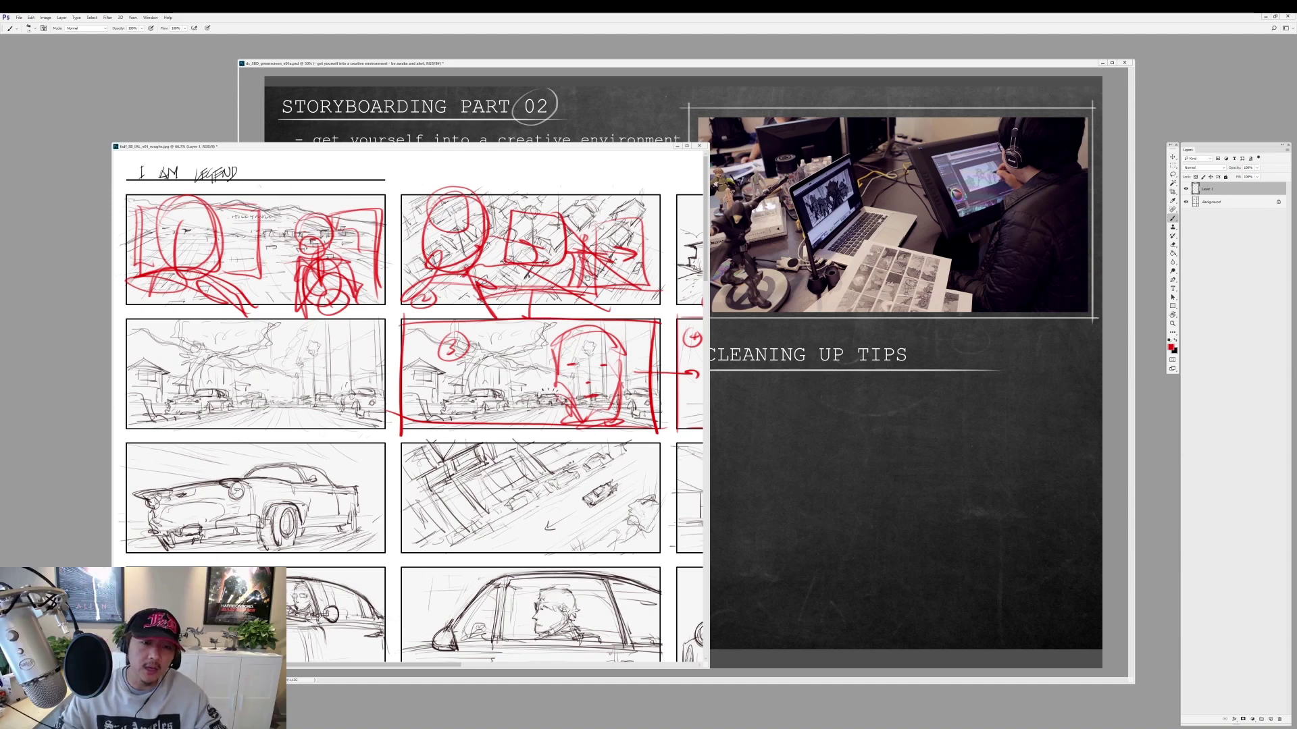
scroll(407, 372, right, 3)
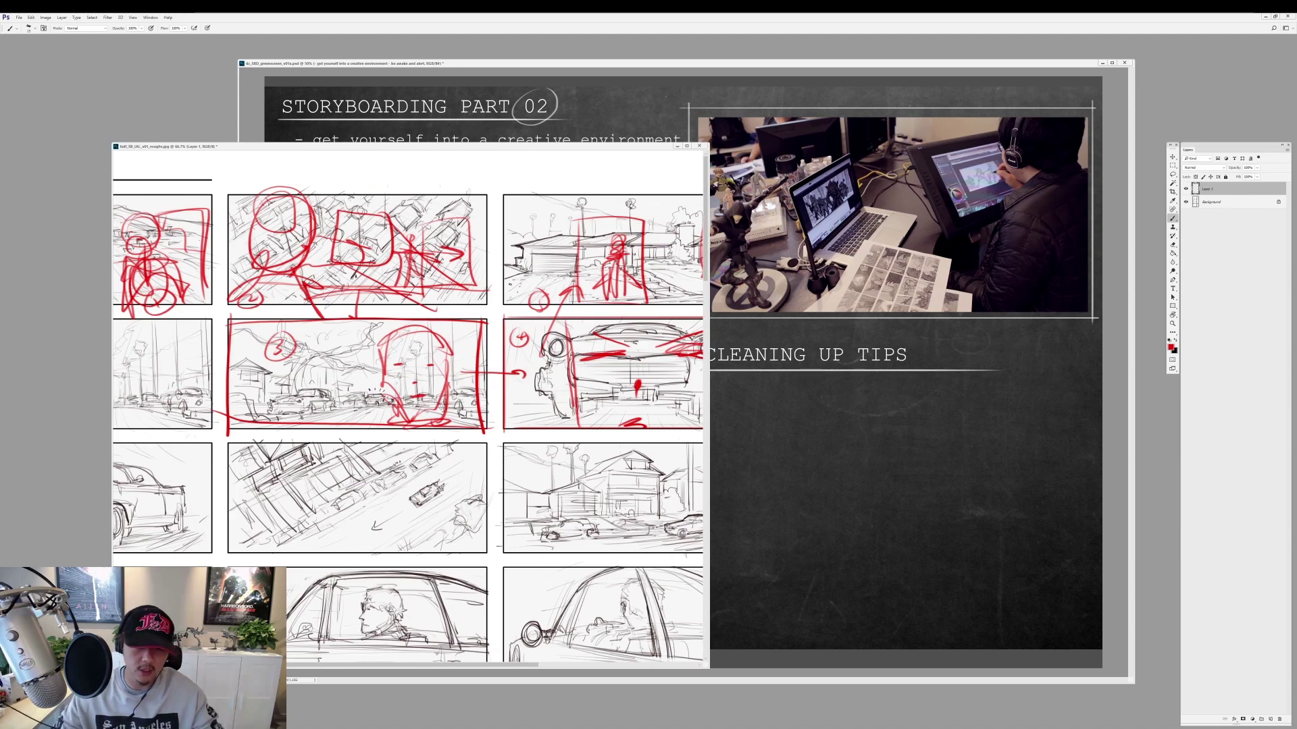
click(665, 66)
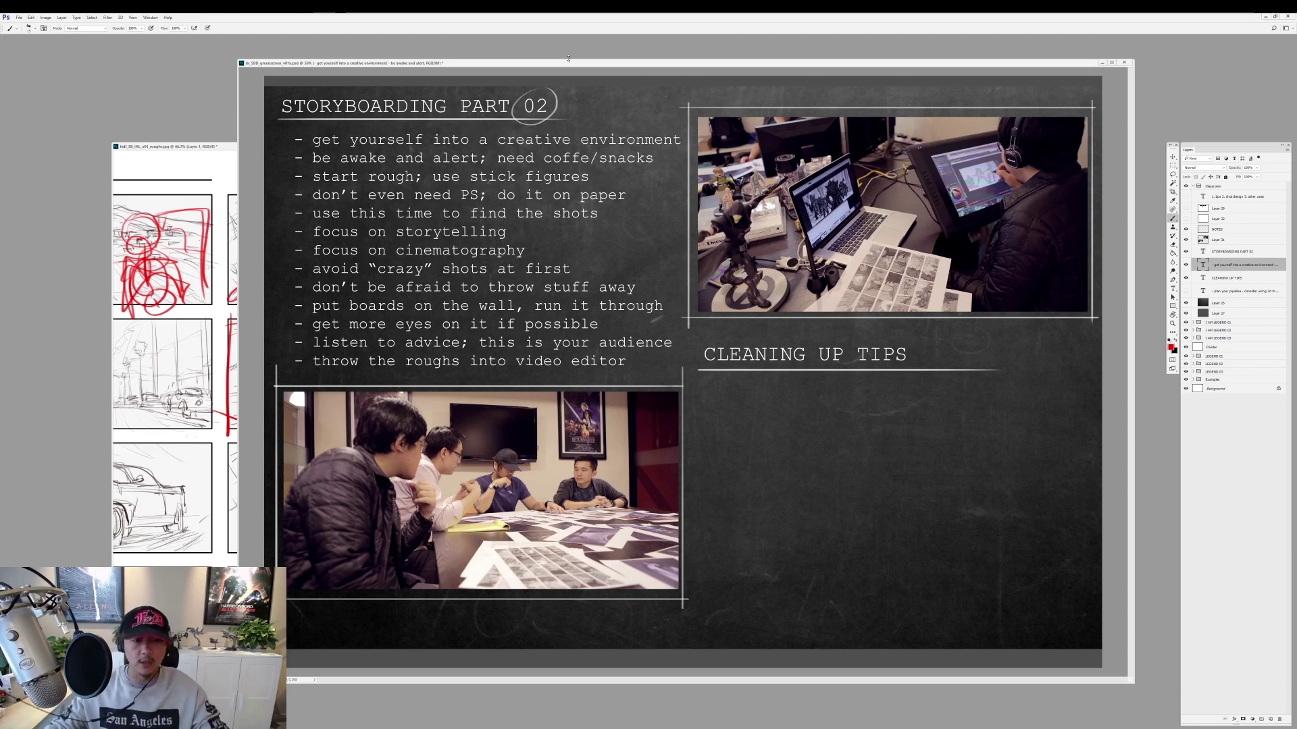
Scroll and pan the roughs sheet to its red-marked panels, then return to the Storyboarding Part 02 slide.
key(ctrl+Tab)
scroll(316, 169, down, 5)
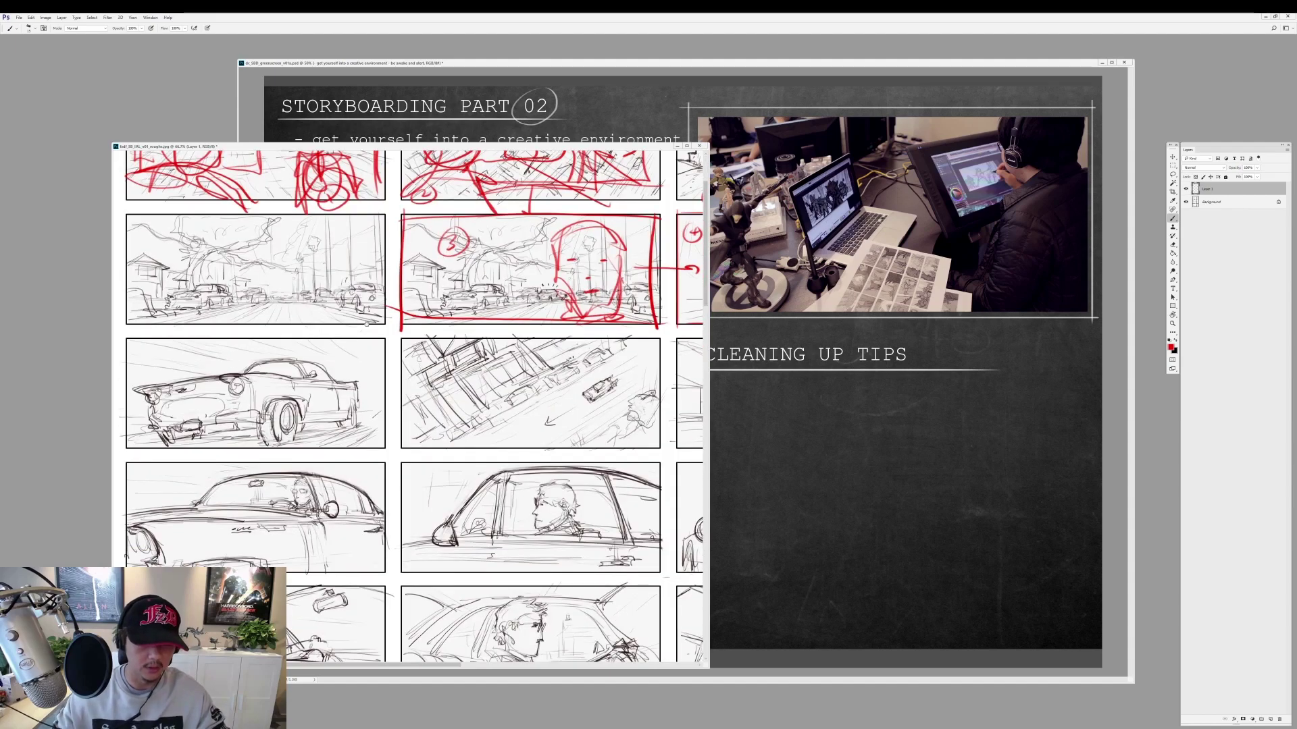
scroll(317, 203, down, 5)
scroll(316, 234, down, 5)
mouse_move(316, 234)
mouse_down()
mouse_move(379, 270)
mouse_move(535, 303)
mouse_move(379, 527)
mouse_up()
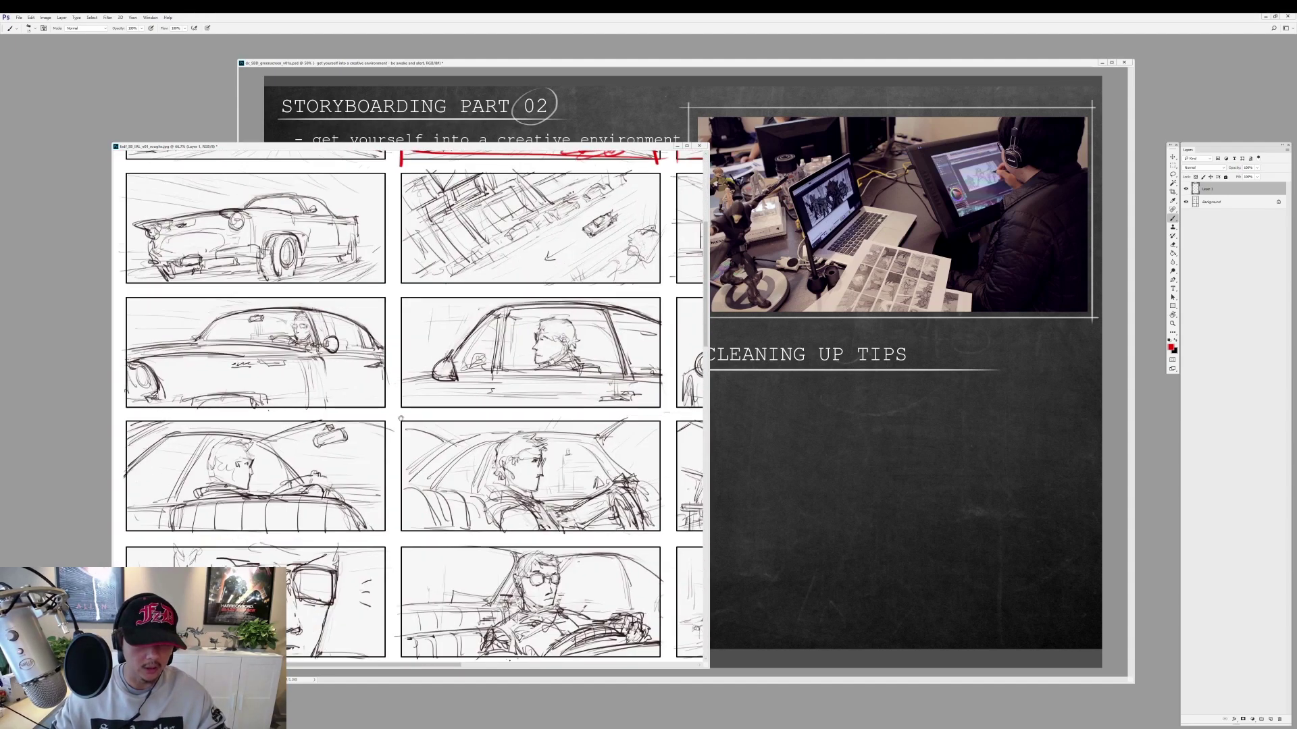
scroll(401, 418, up, 5)
scroll(401, 417, up, 5)
key(ctrl+Tab)
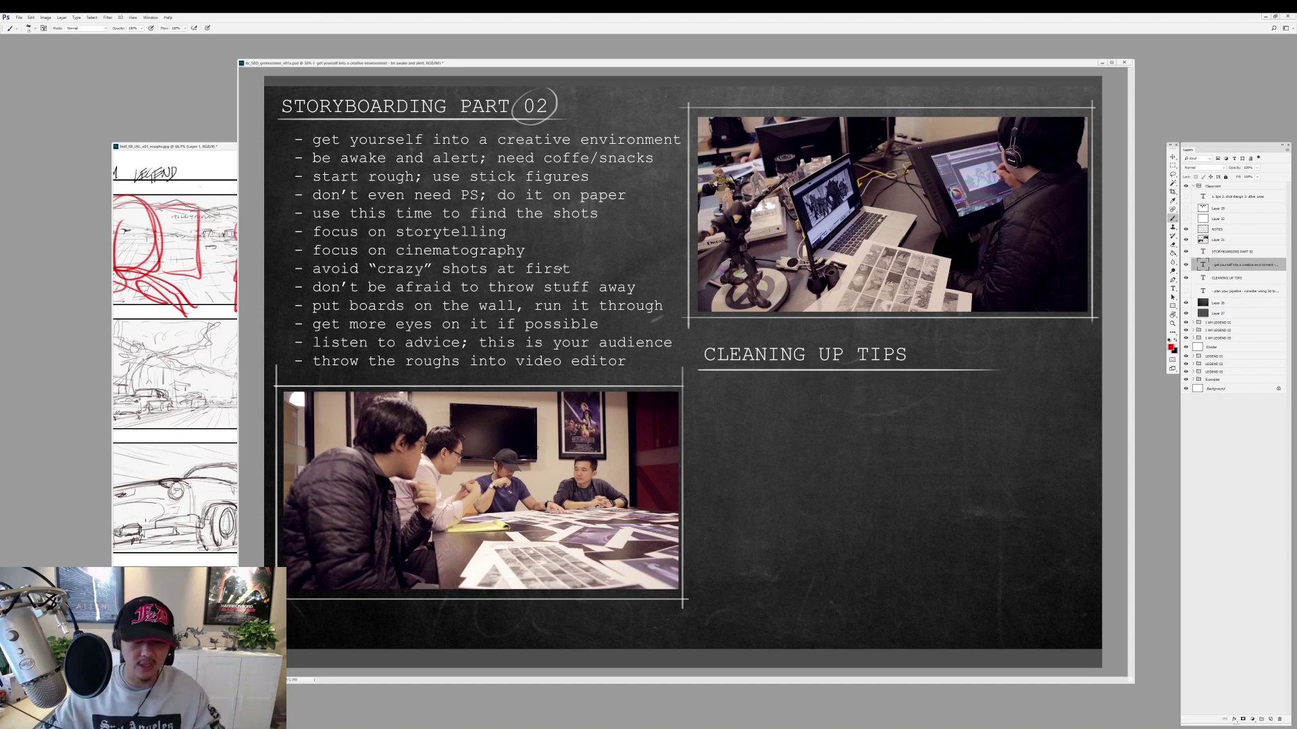
scroll(538, 447, up, 3)
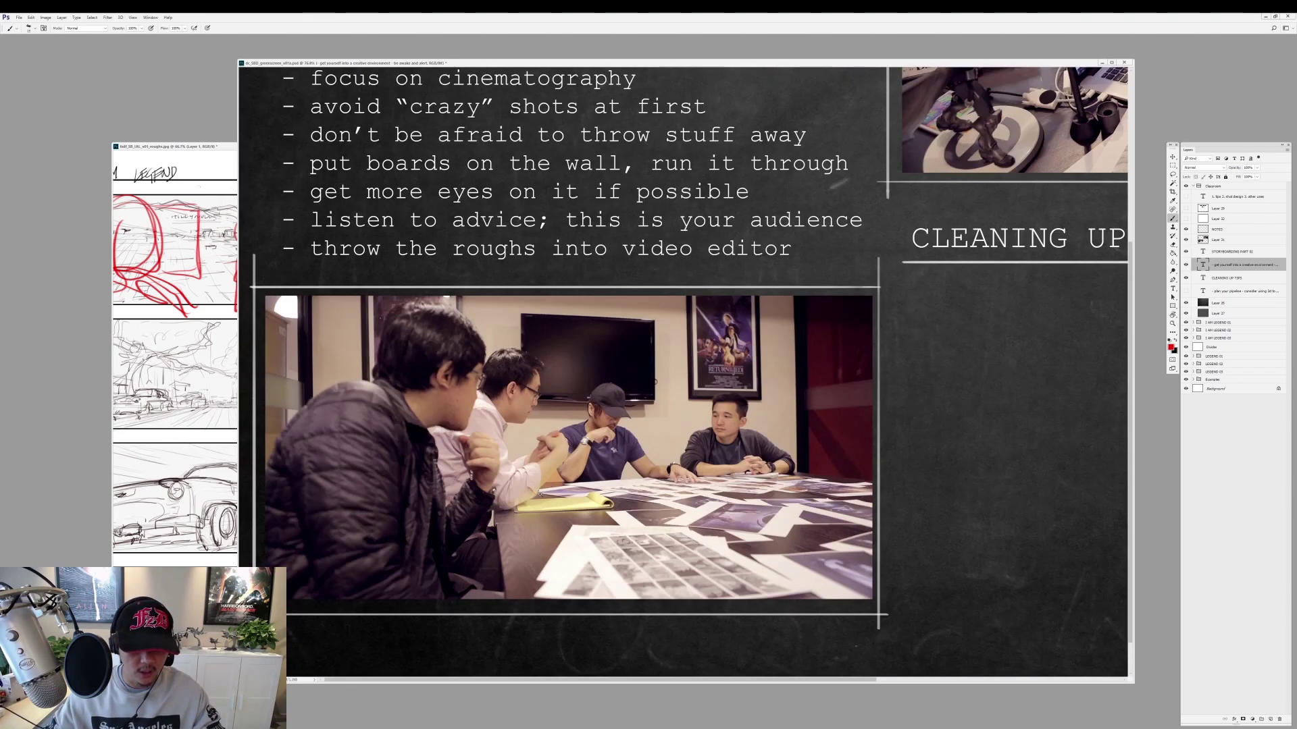
scroll(582, 535, down, 2)
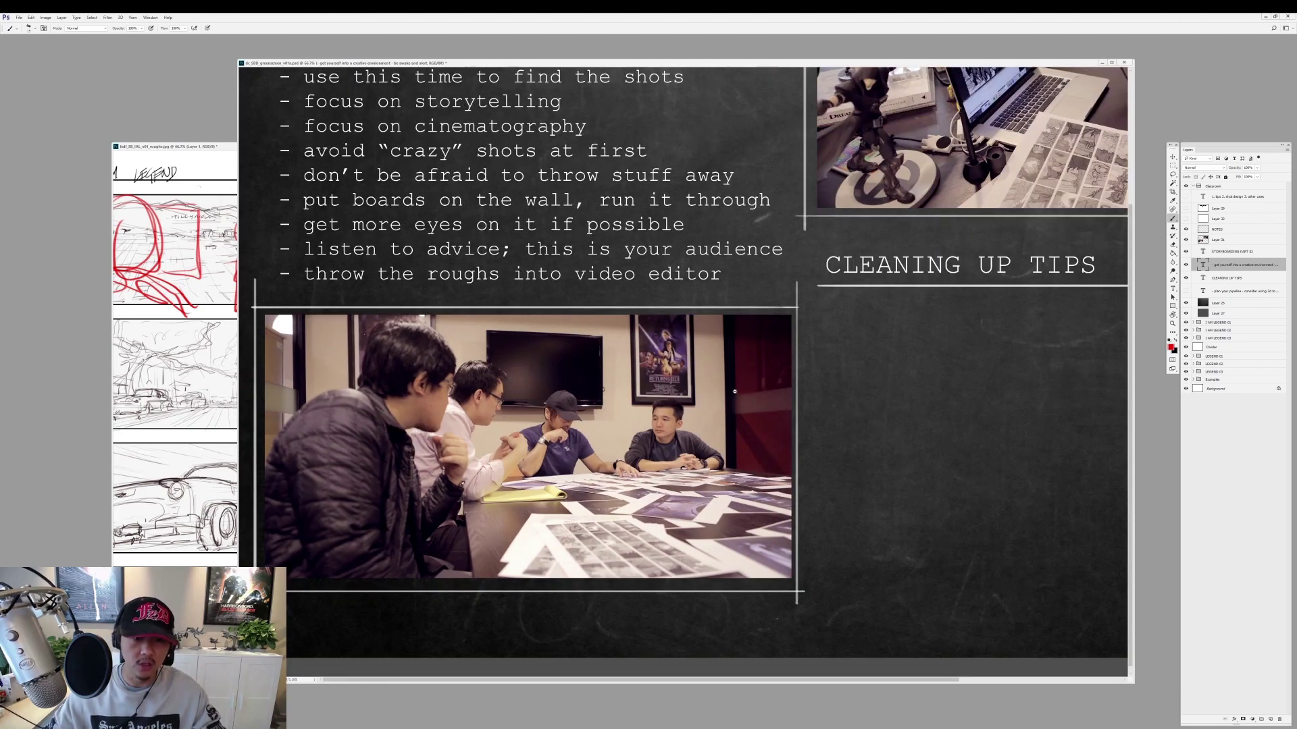
scroll(734, 391, down, 2)
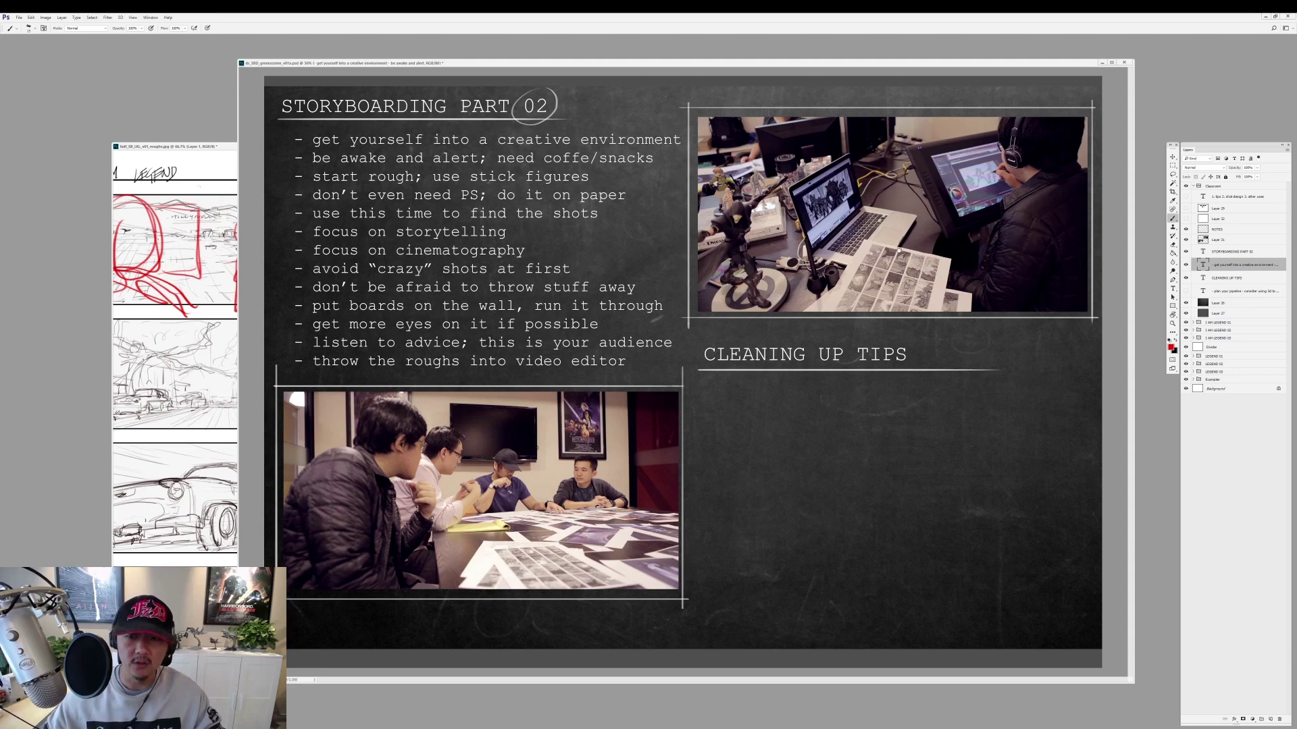
scroll(899, 250, up, 2)
scroll(626, 163, up, 2)
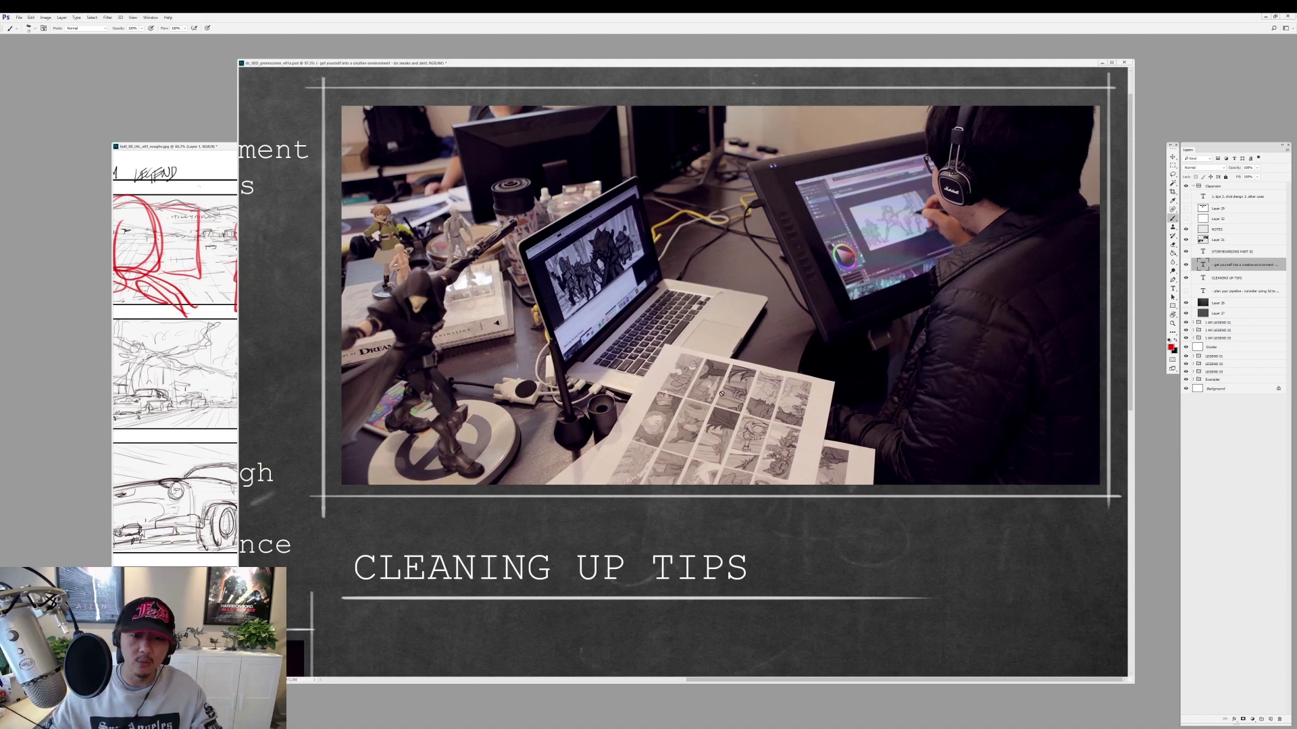
scroll(719, 395, up, 2)
scroll(715, 432, up, 2)
scroll(709, 467, up, 2)
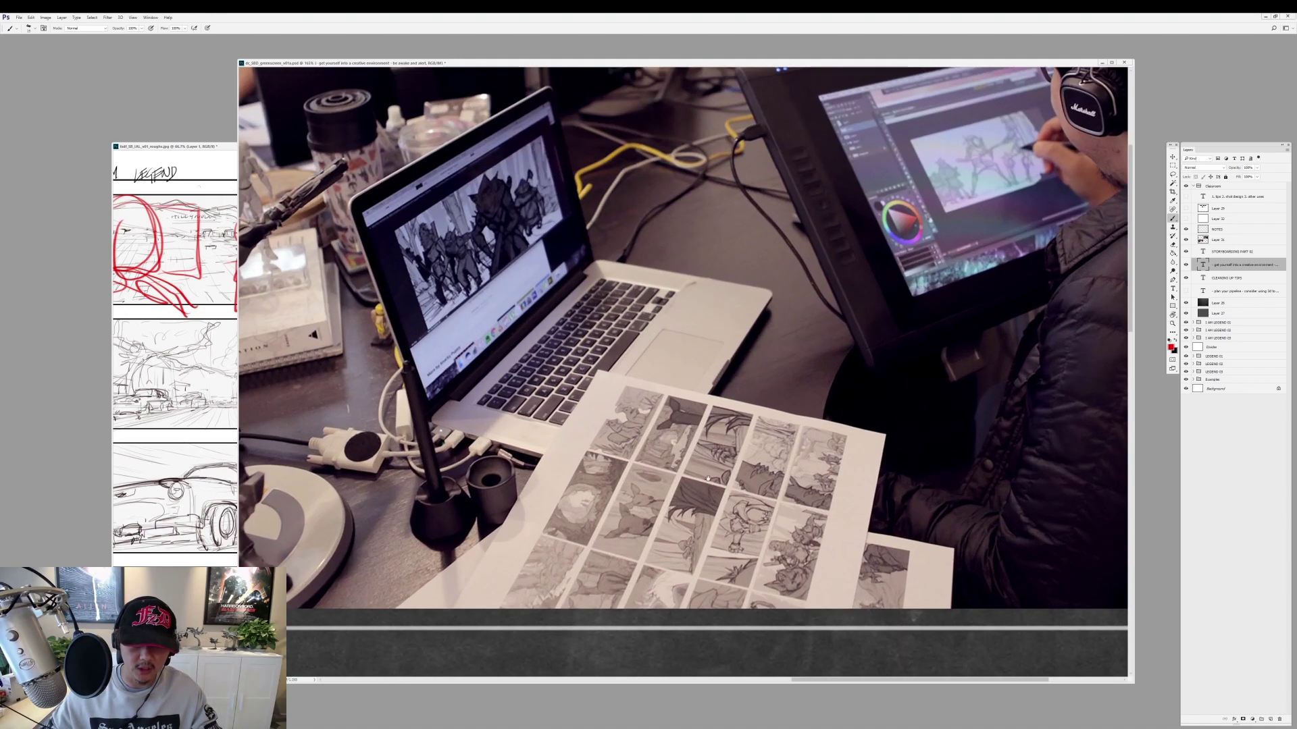
scroll(707, 478, down, 1)
scroll(677, 436, down, 2)
scroll(680, 430, down, 2)
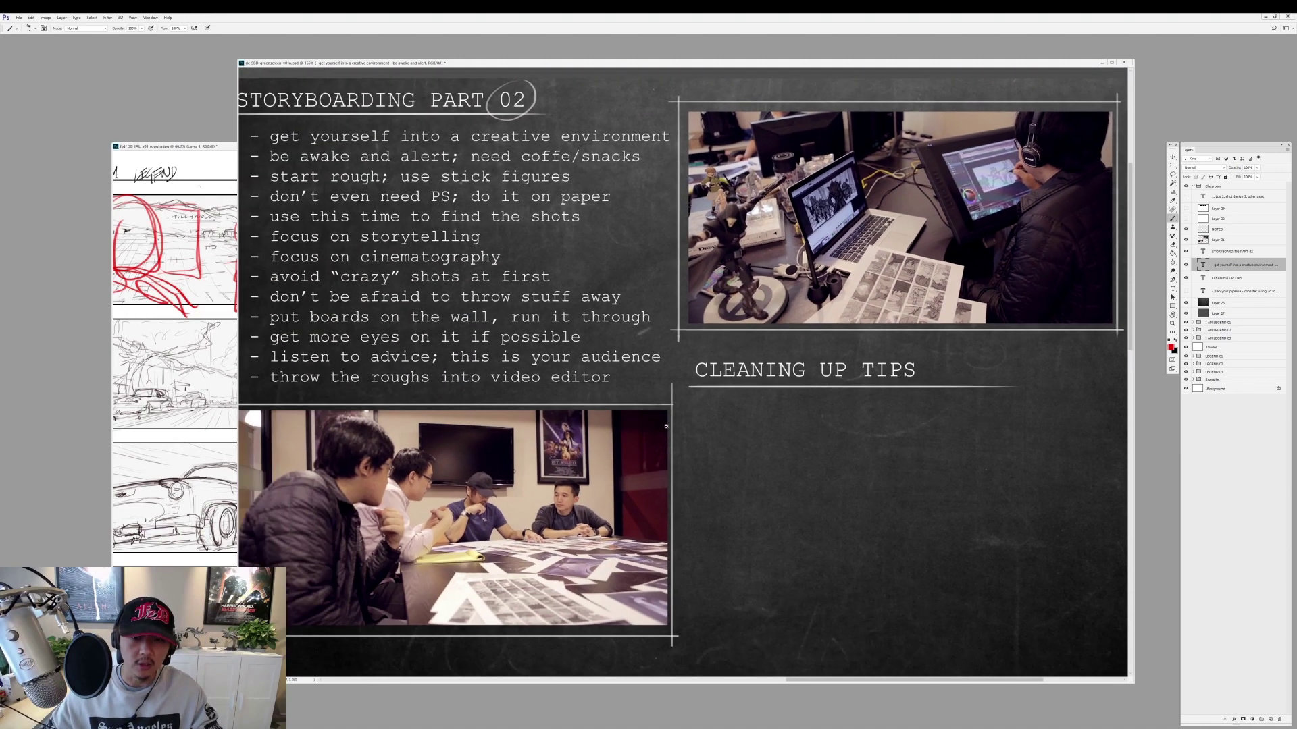
scroll(685, 424, down, 1)
scroll(686, 422, up, 1)
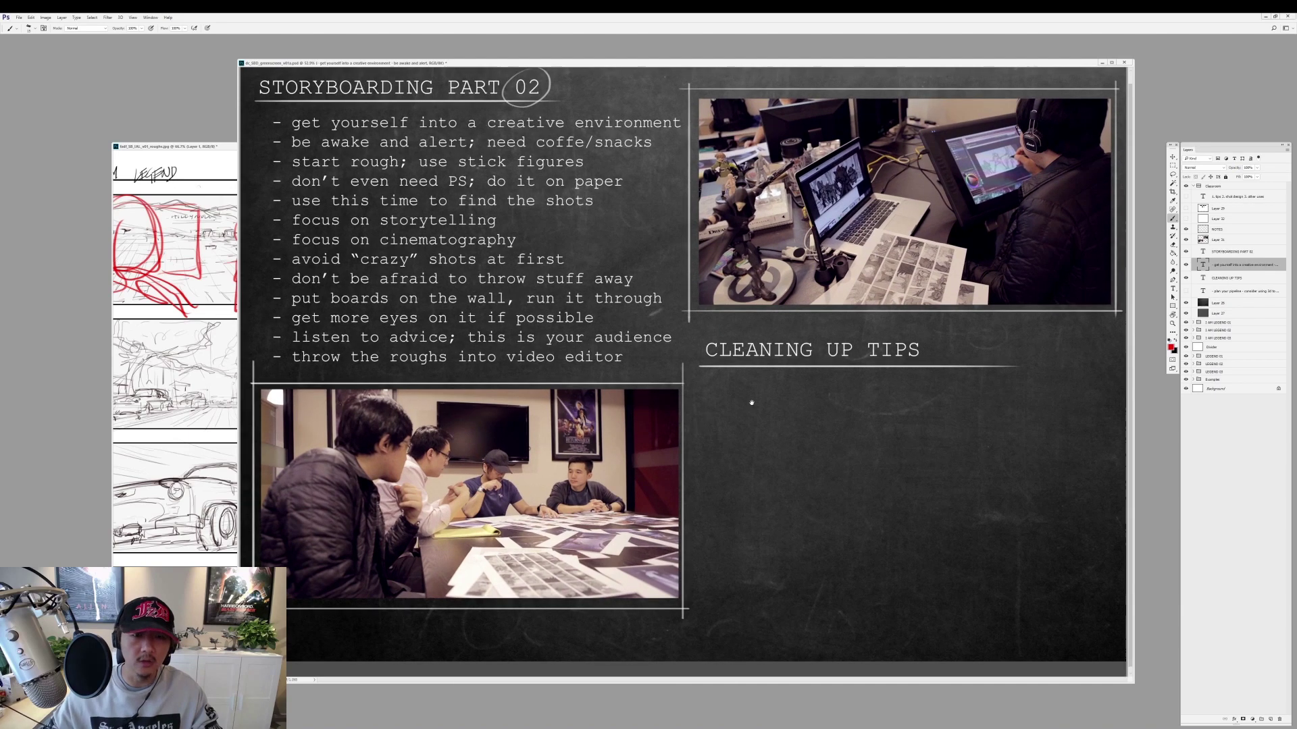
scroll(714, 328, down, 1)
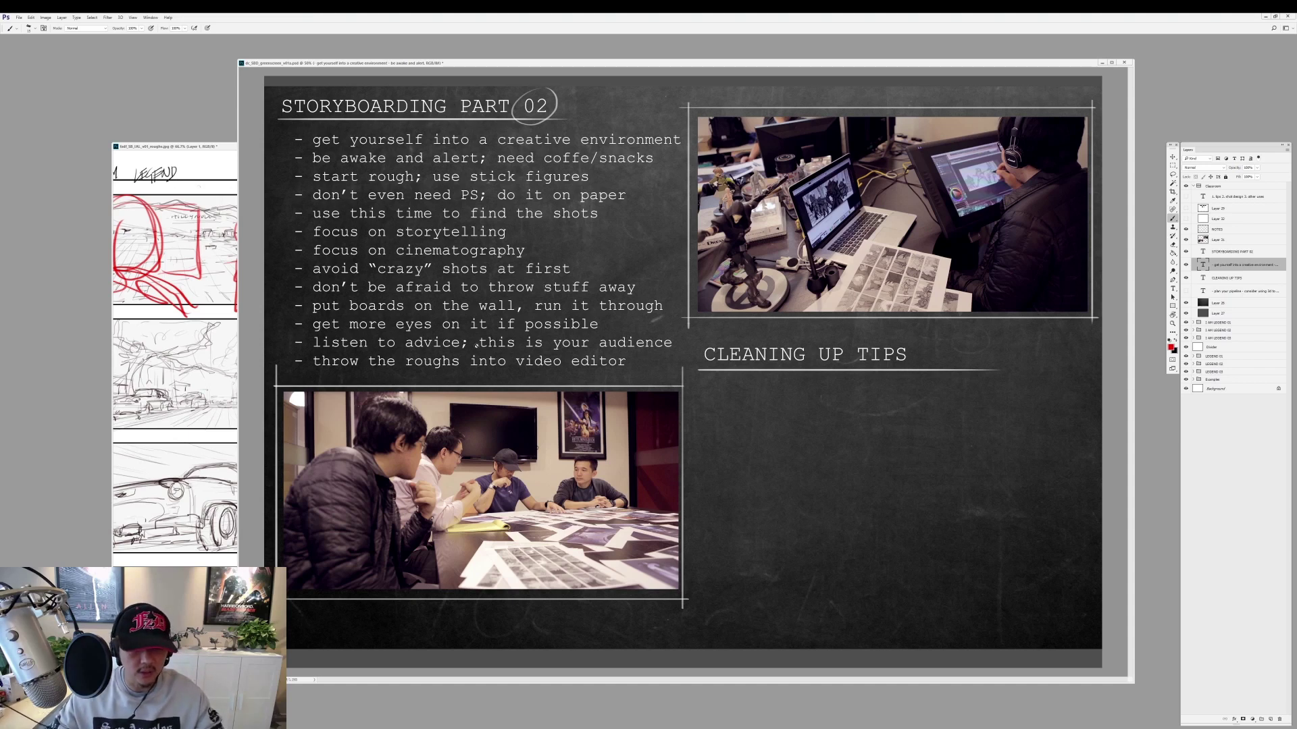
Add a layer above STORYBOARDING PART 02, pick cyan-blue, and brush checkmarks beside the tips.
click(1229, 251)
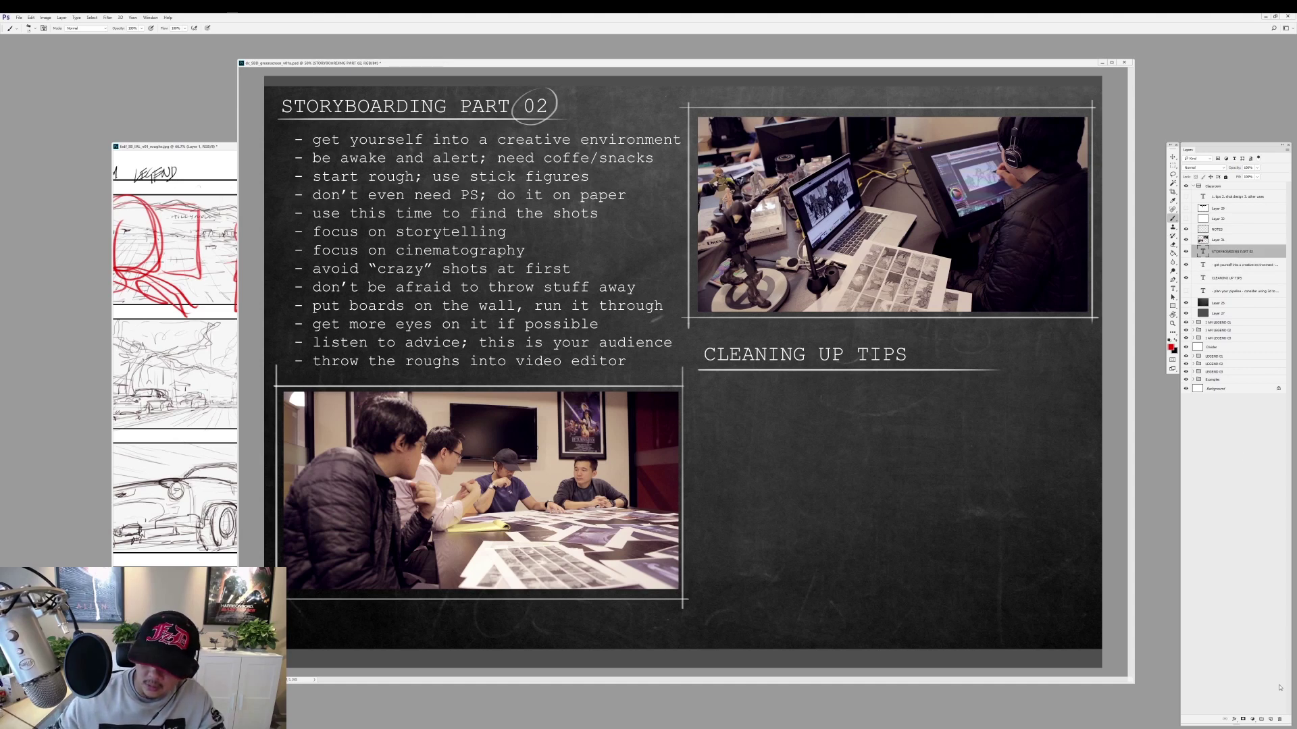
click(1270, 720)
click(1171, 347)
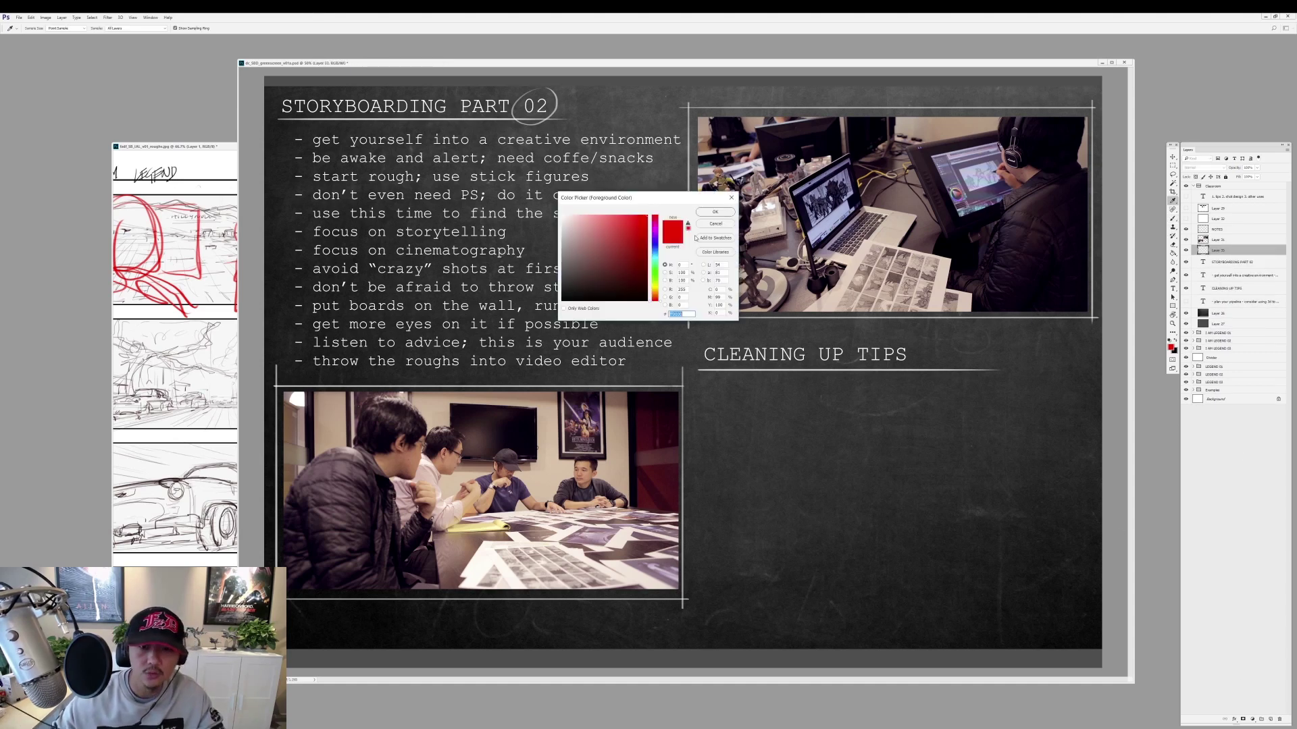
click(655, 262)
click(715, 212)
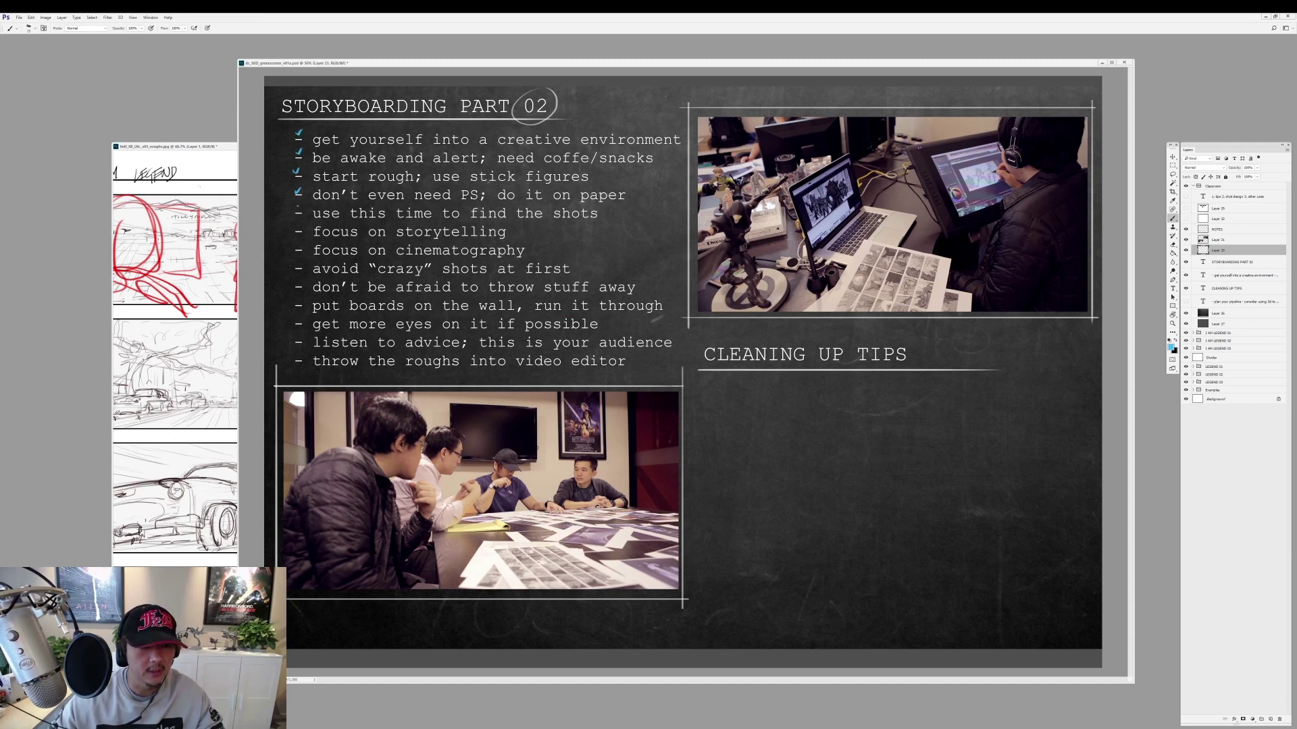
drag(295, 202, 305, 198)
drag(296, 273, 303, 329)
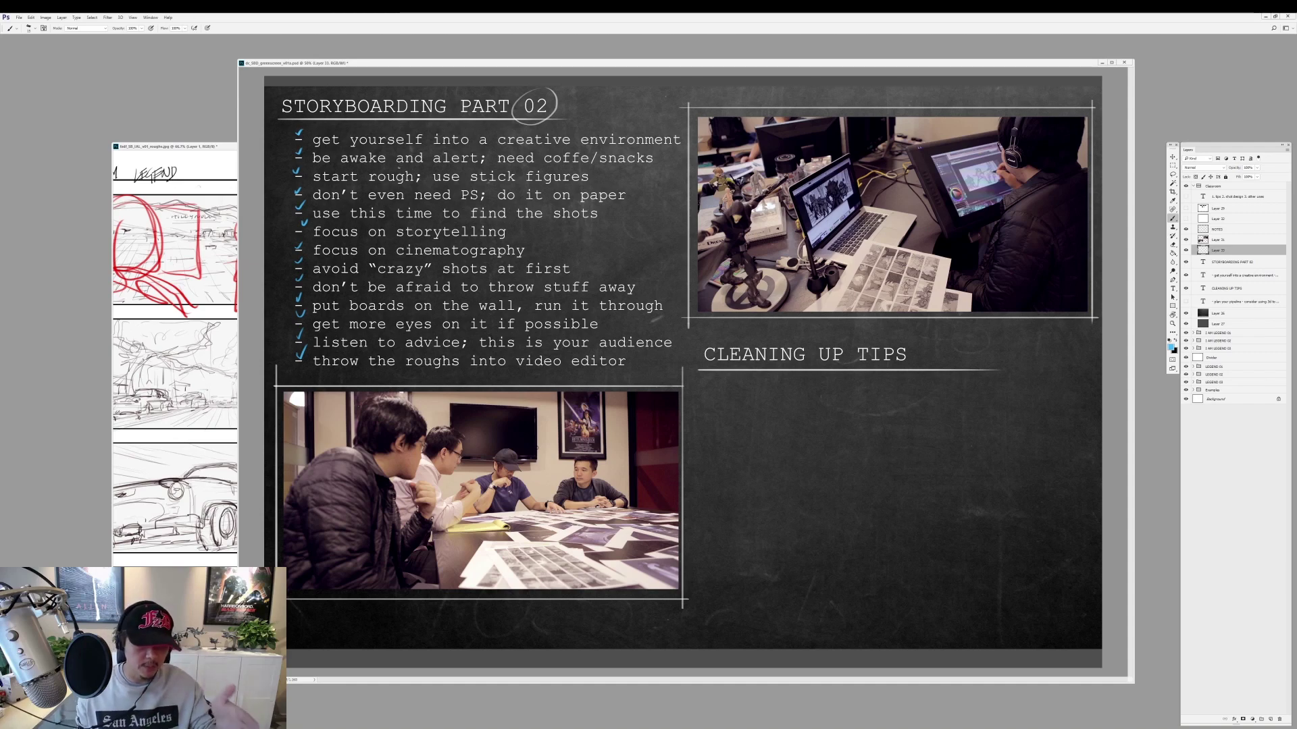
Bring the roughs sheet forward, zoom in, and hide Layer 1's red markup.
key(ctrl+Tab)
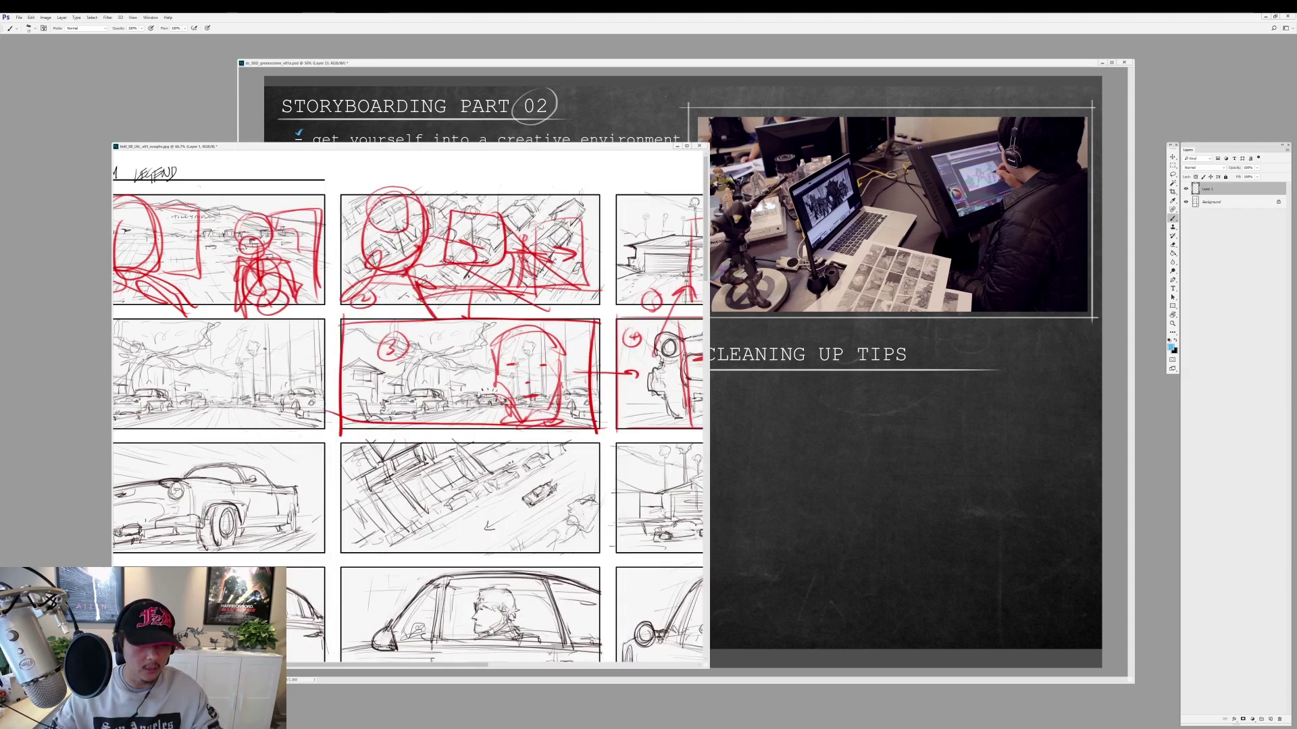
key(ctrl+plus)
scroll(410, 406, down, 1)
click(1185, 189)
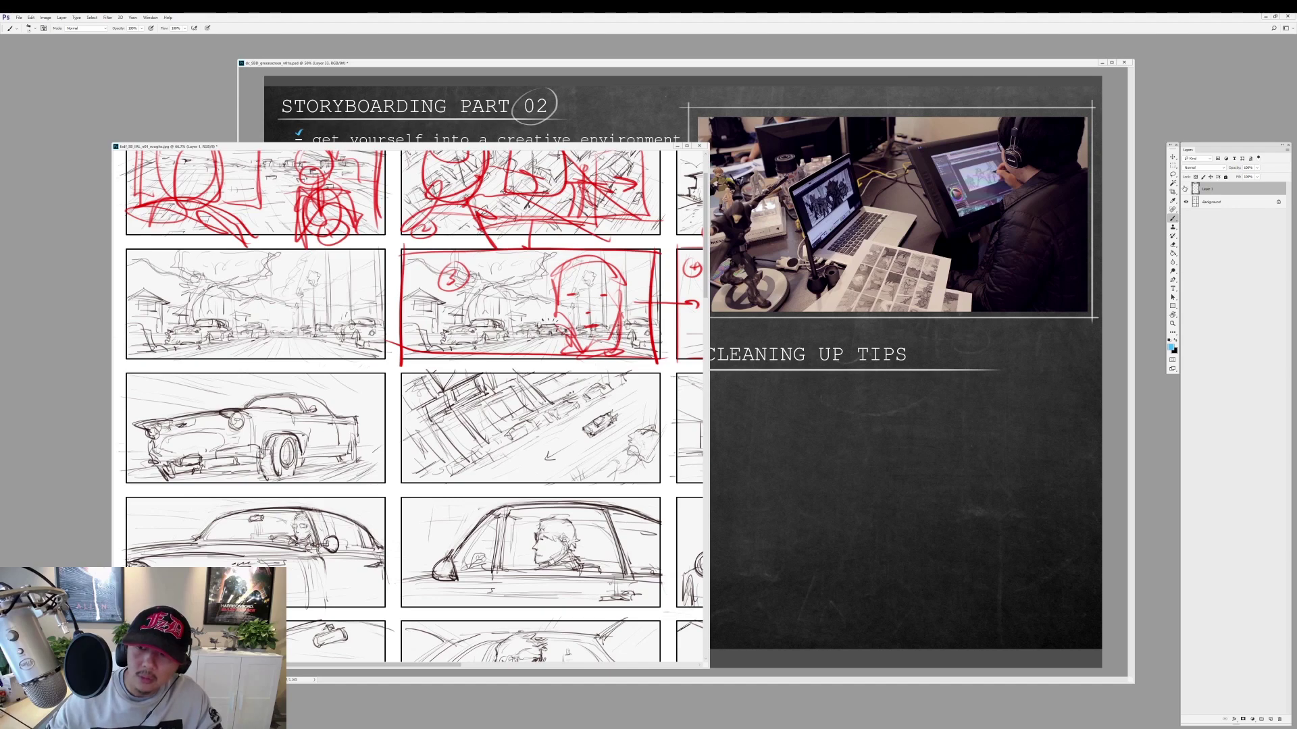
drag(558, 238, 558, 309)
scroll(598, 276, right, 3)
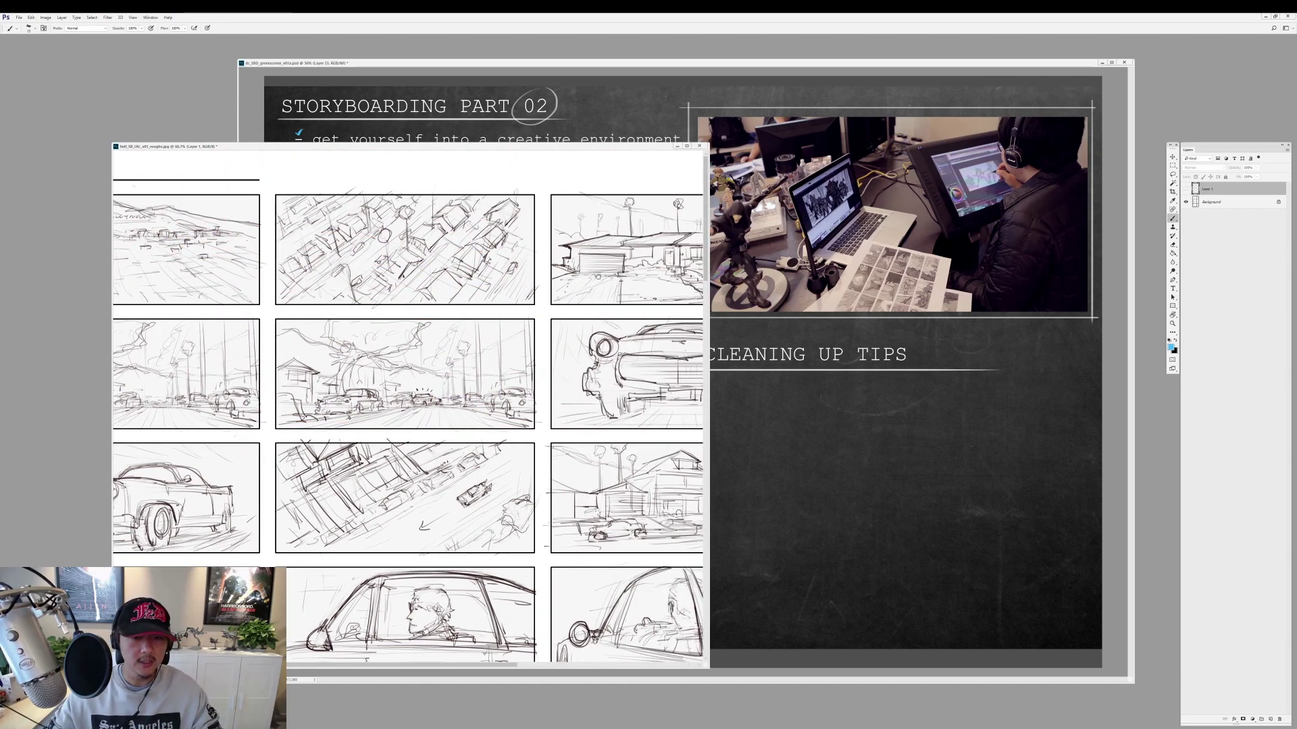
Widen and zoom the roughs window to review the clean panels, then return to the slide.
drag(708, 301, 1141, 301)
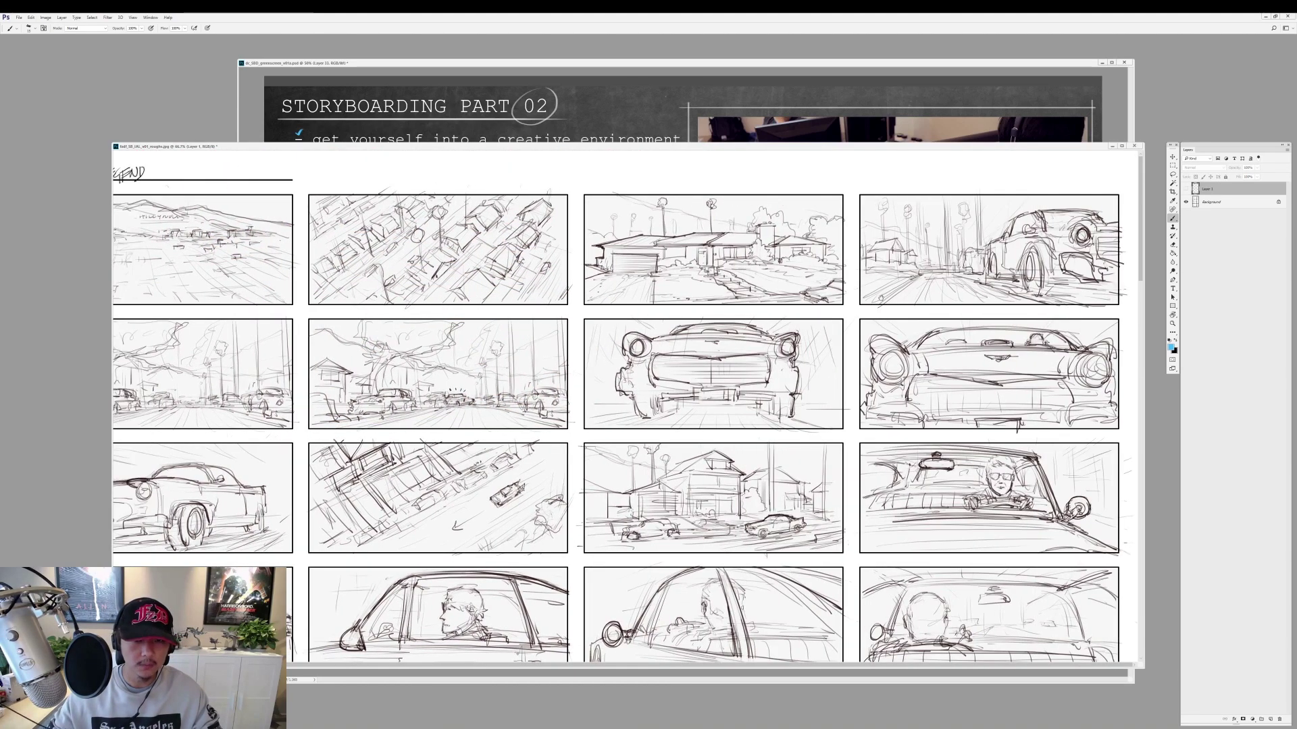
key(ctrl+plus)
scroll(625, 405, up, 3)
scroll(625, 405, right, 2)
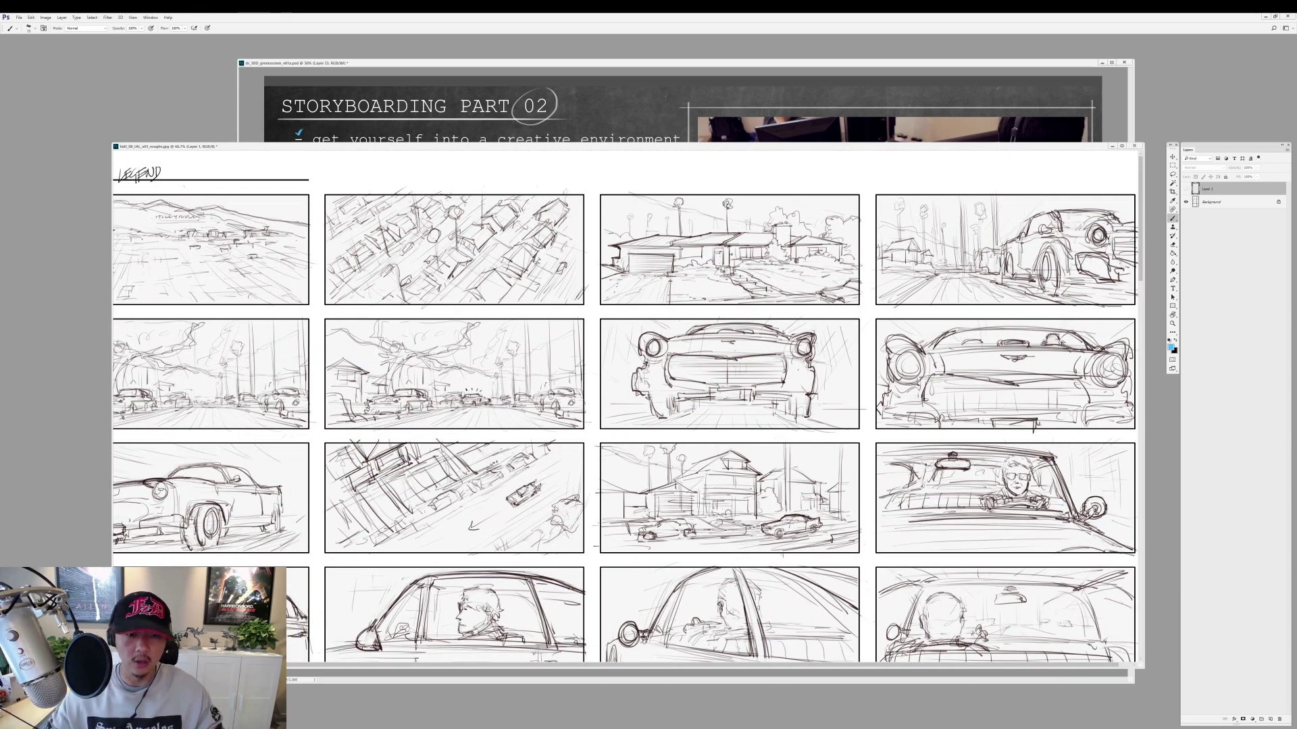
scroll(569, 370, down, 10)
scroll(568, 370, down, 5)
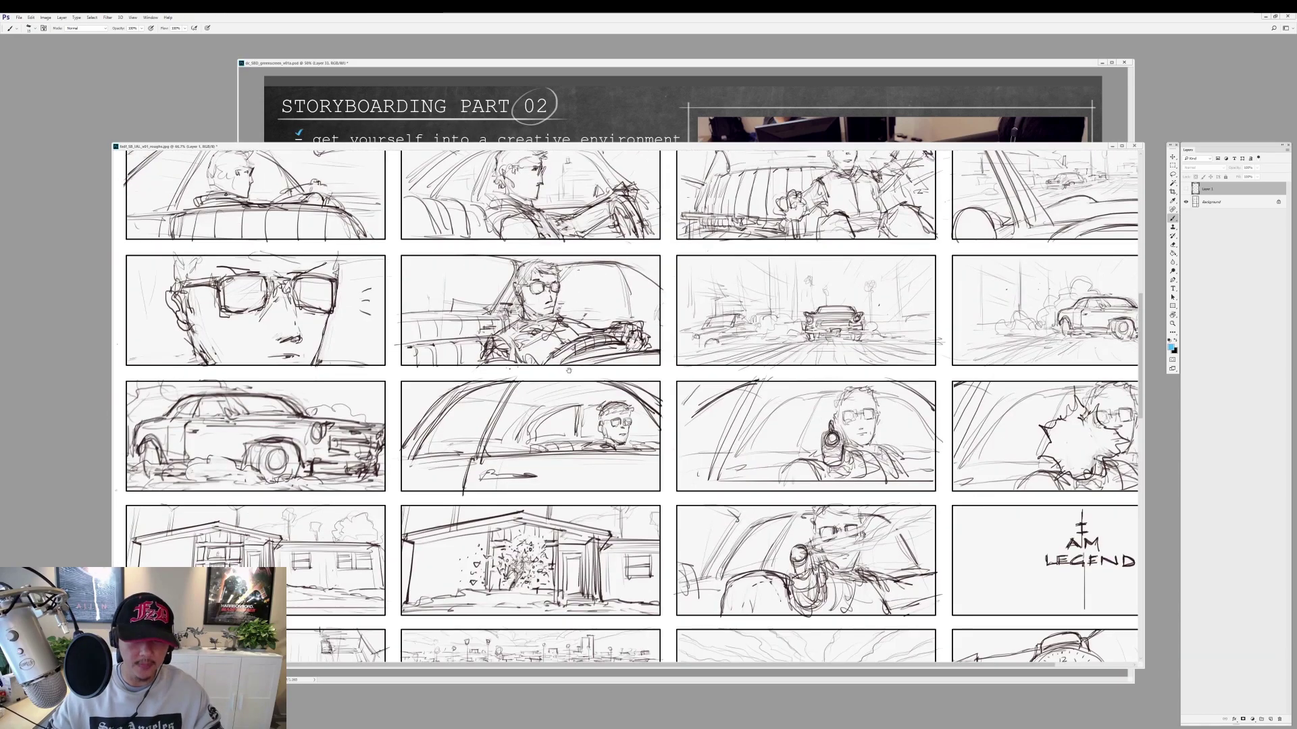
scroll(569, 370, up, 5)
scroll(569, 370, up, 5)
scroll(606, 360, left, 2)
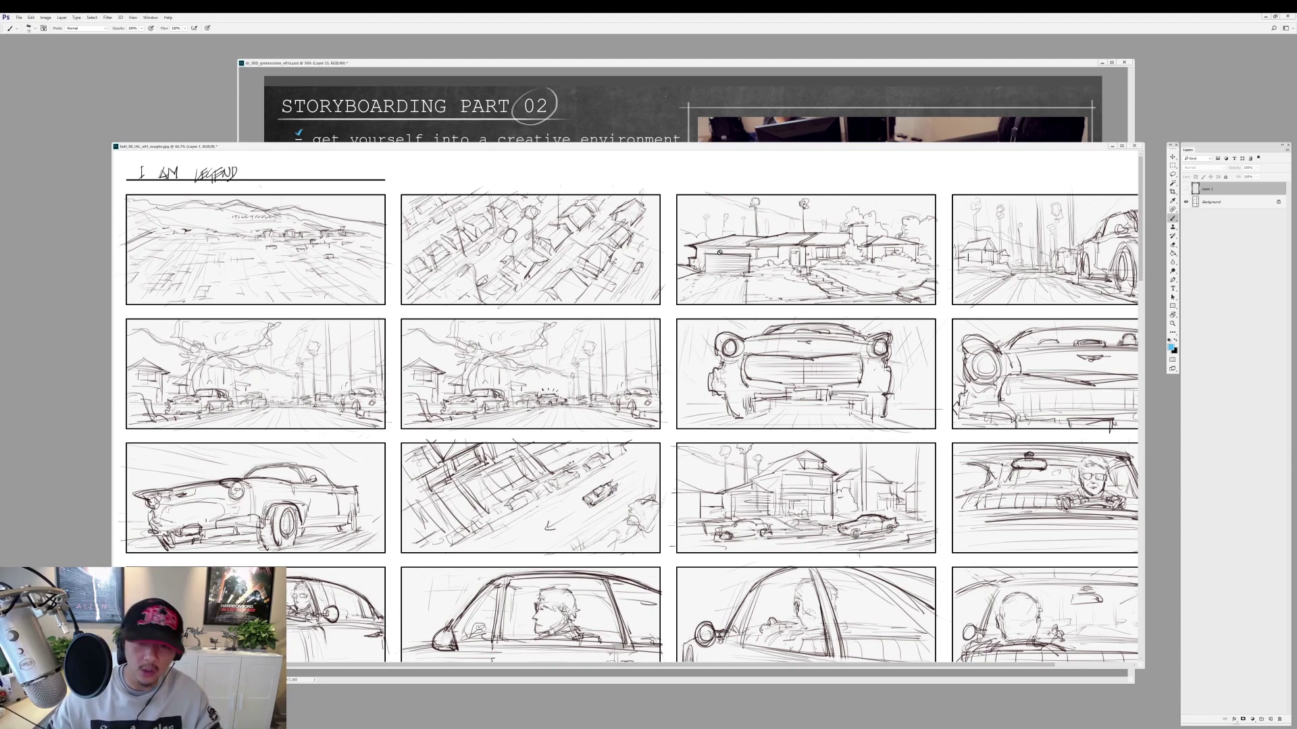
click(707, 137)
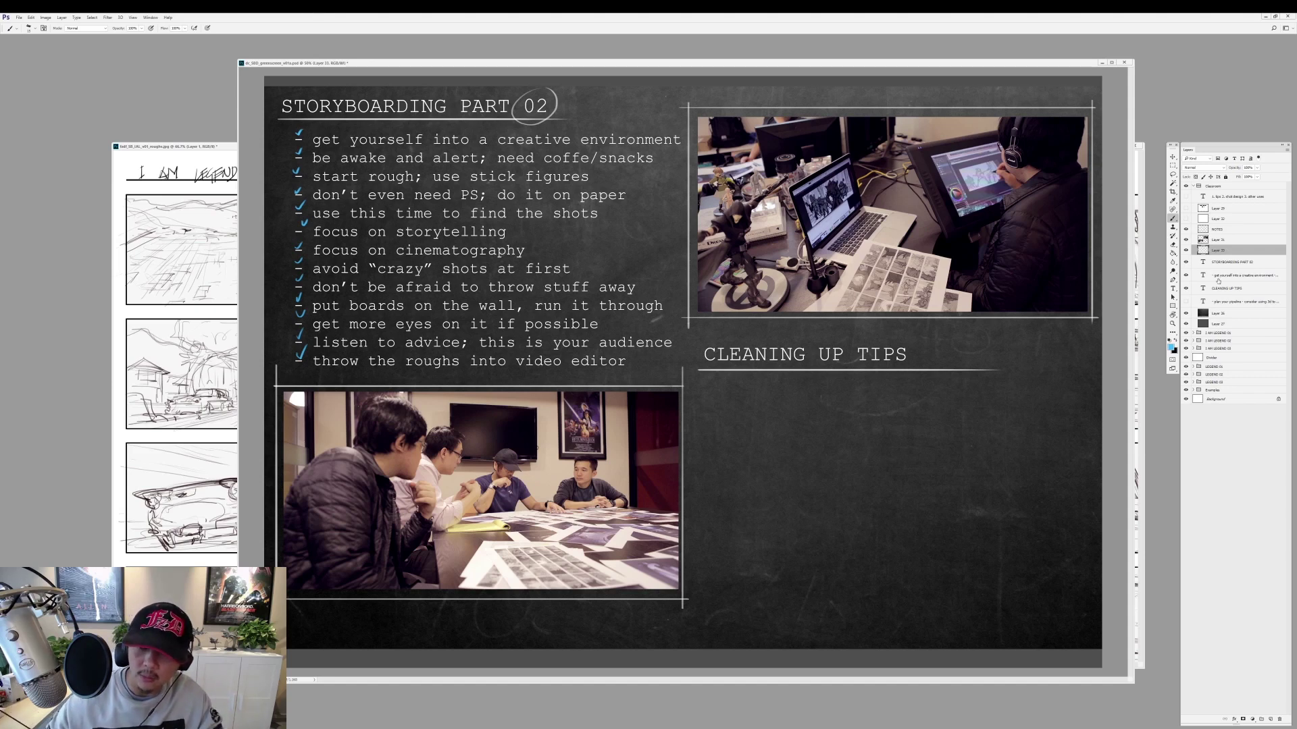
Toggle the Cleaning Up Tips list's visibility on the slide, leaving it shown.
click(1186, 301)
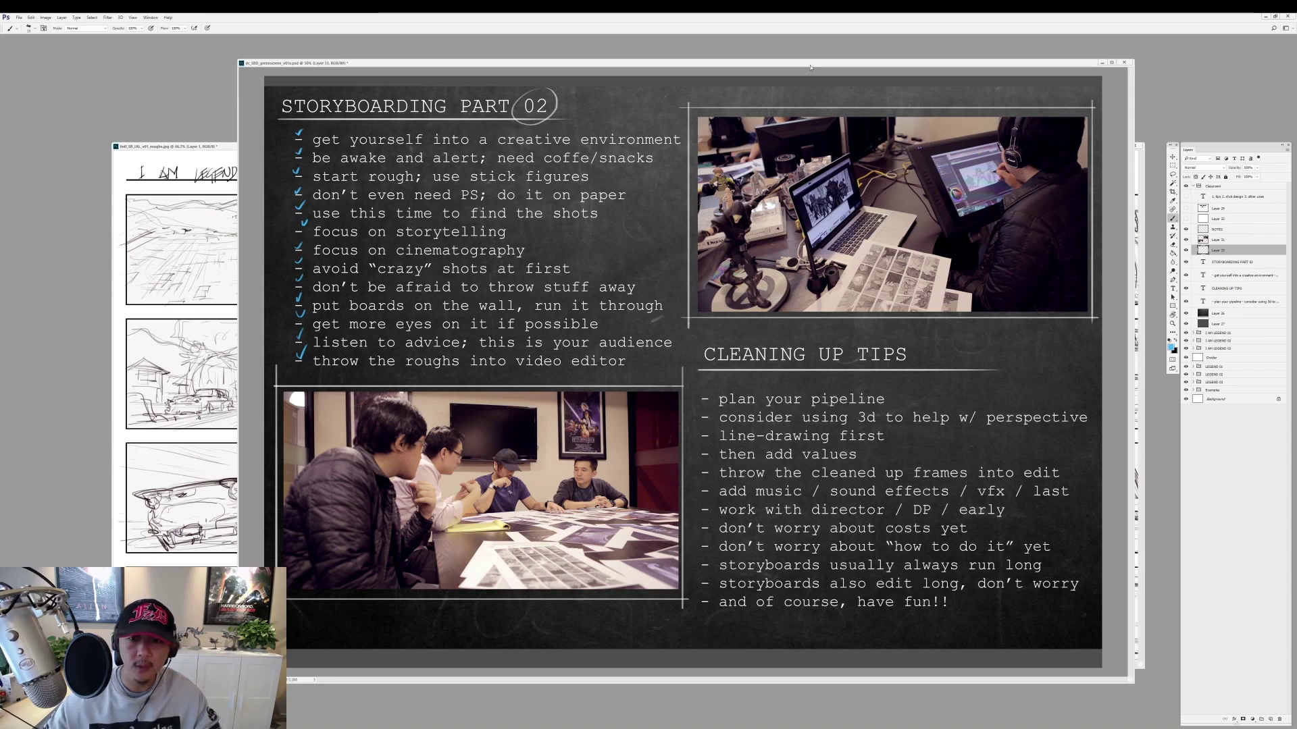
drag(811, 67, 796, 71)
click(1186, 301)
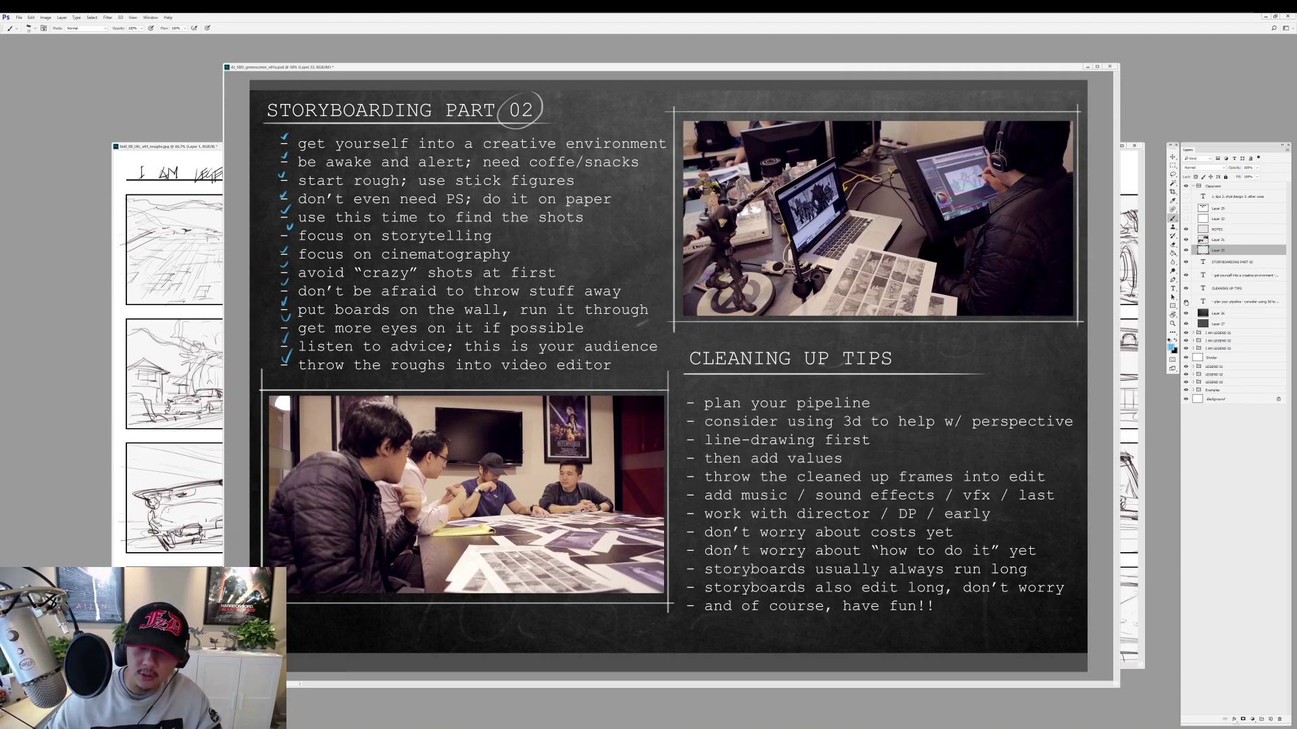
click(1186, 301)
click(1186, 301)
click(1186, 302)
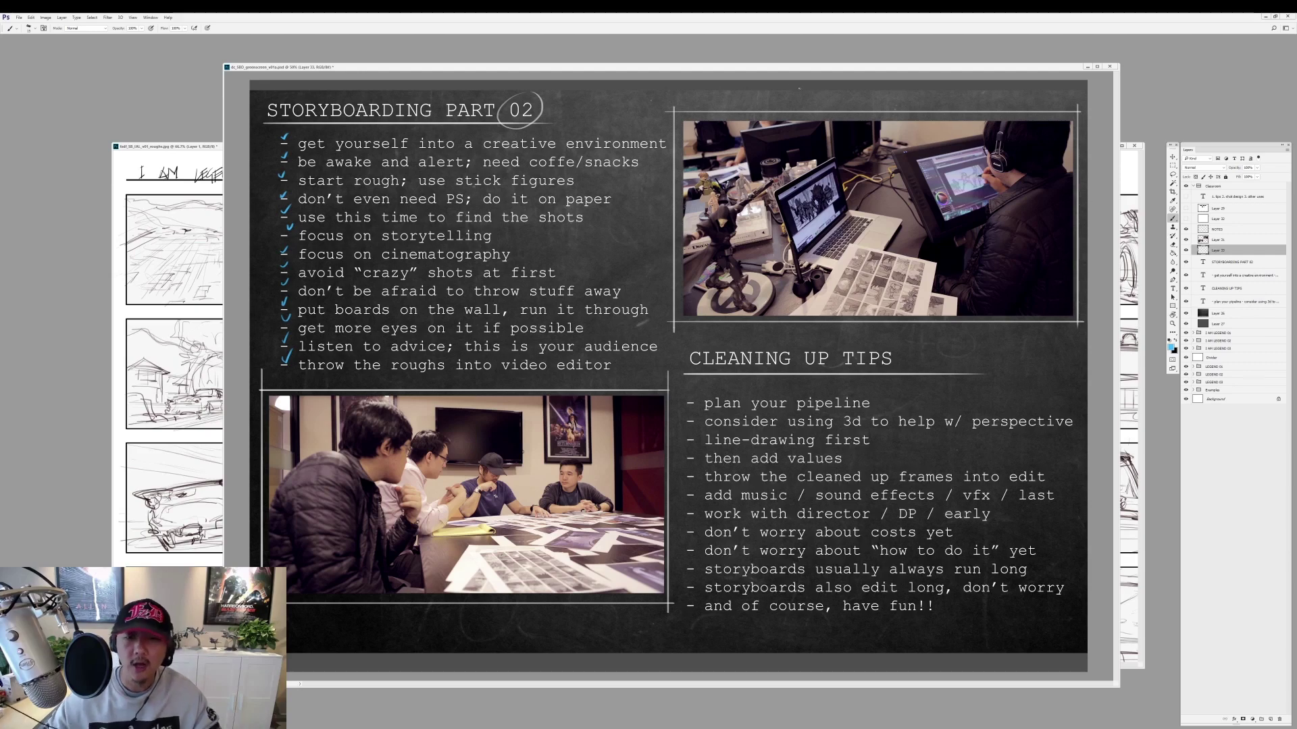
drag(799, 67, 796, 71)
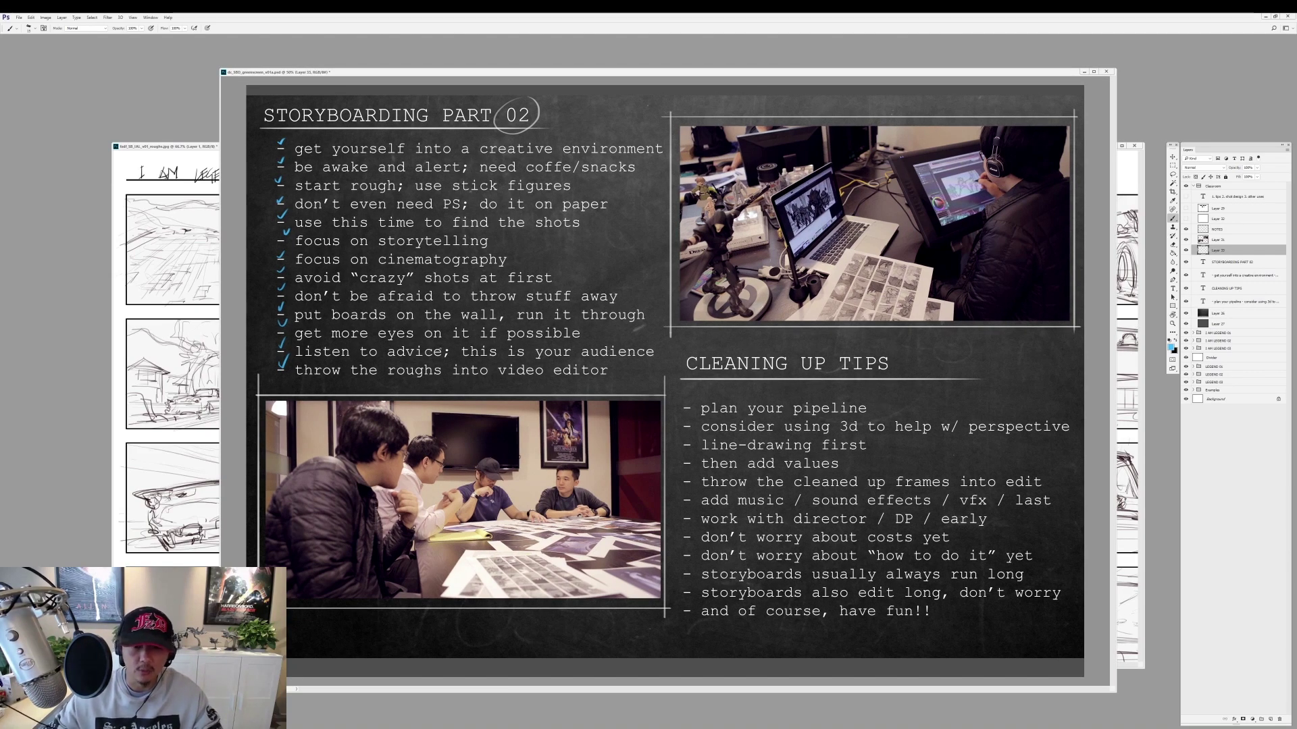
In the Scene Breakdown folder, select the three cleanup sheets and open them.
key(alt+Tab)
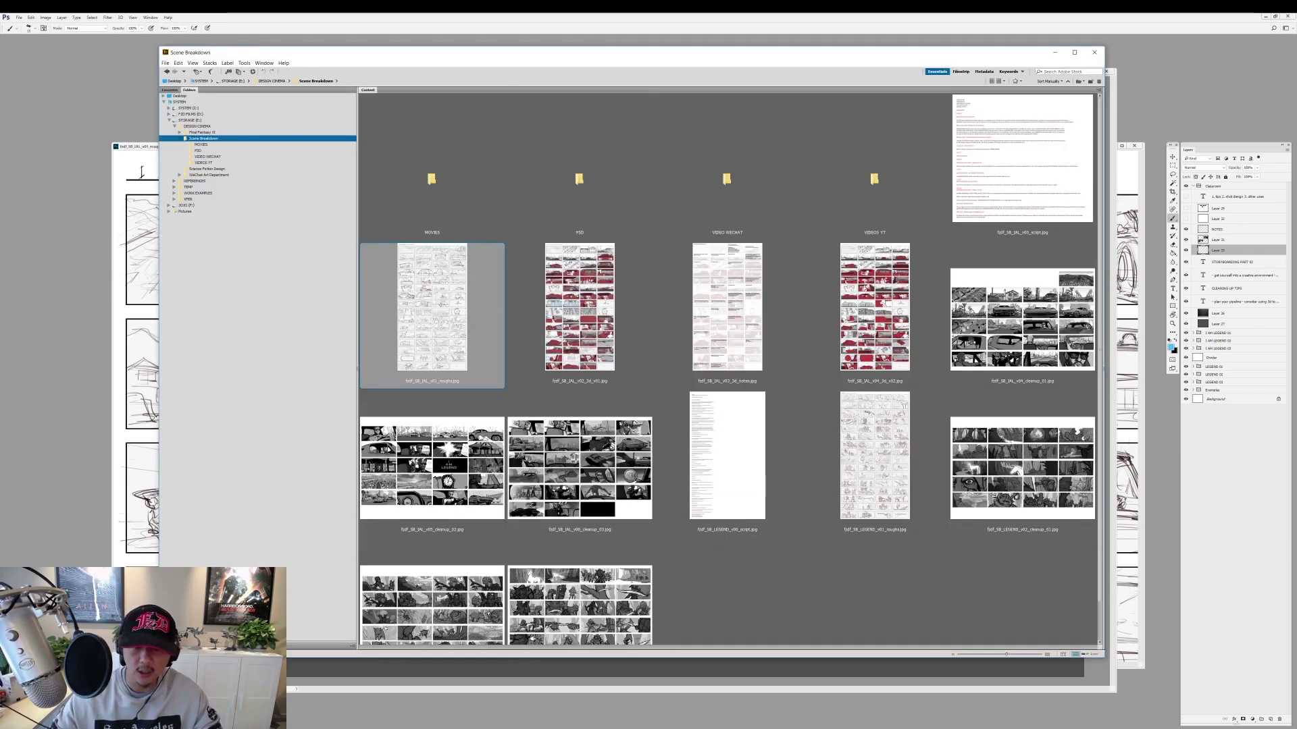
shift+click(572, 400)
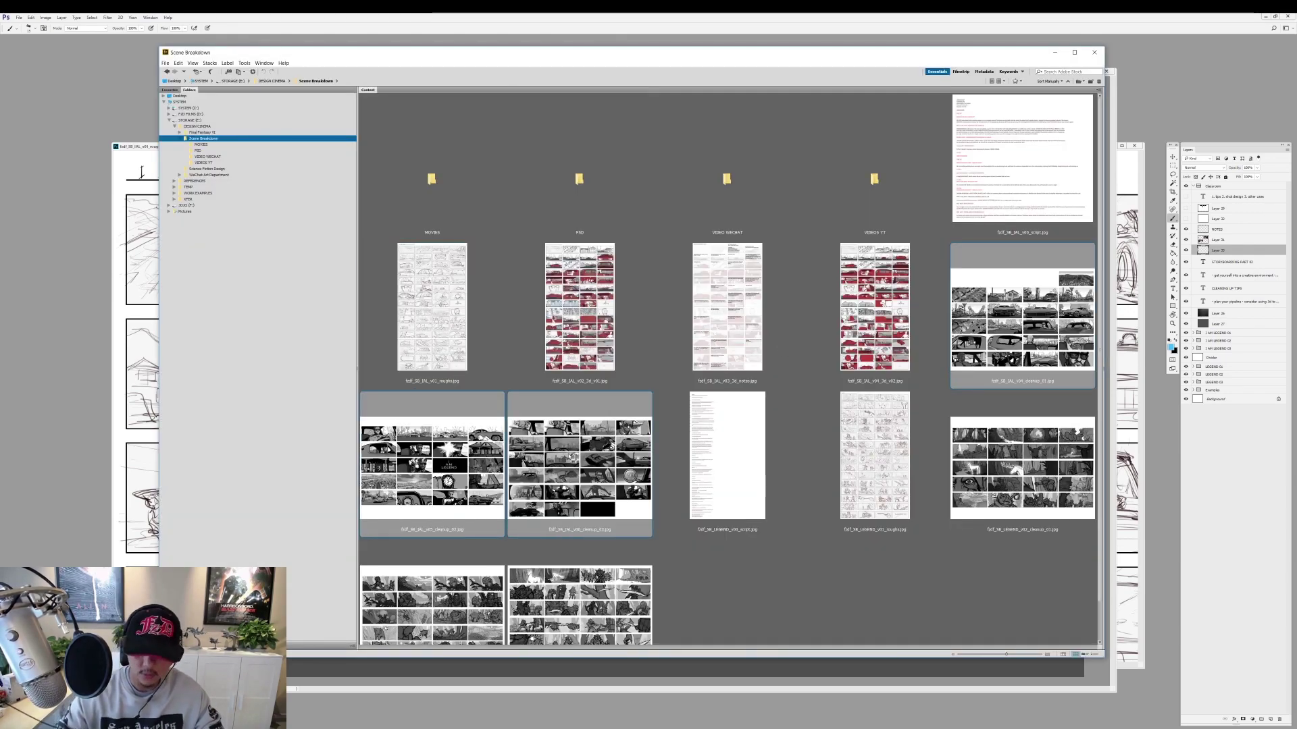
key(Return)
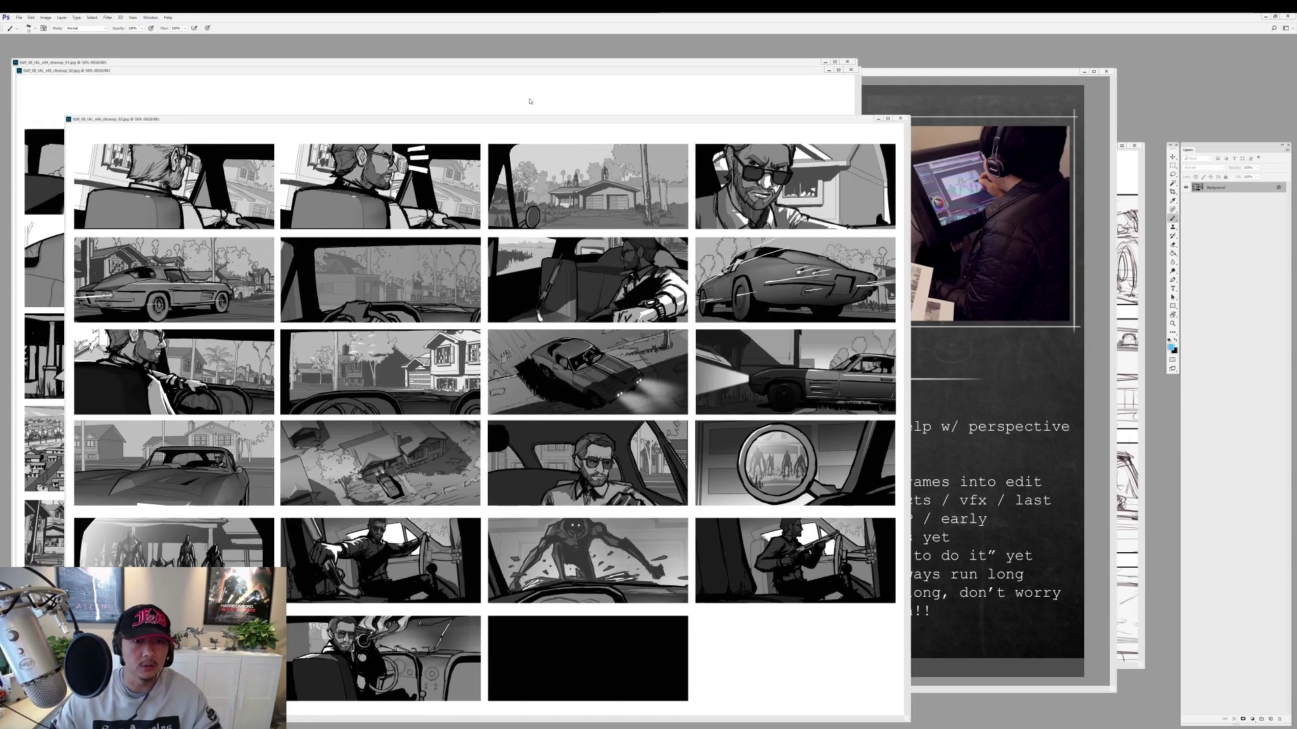
Cycle through the three cleanup sheets, offsetting one window, then bring the Storyboarding Part 02 slide forward.
click(530, 102)
click(855, 118)
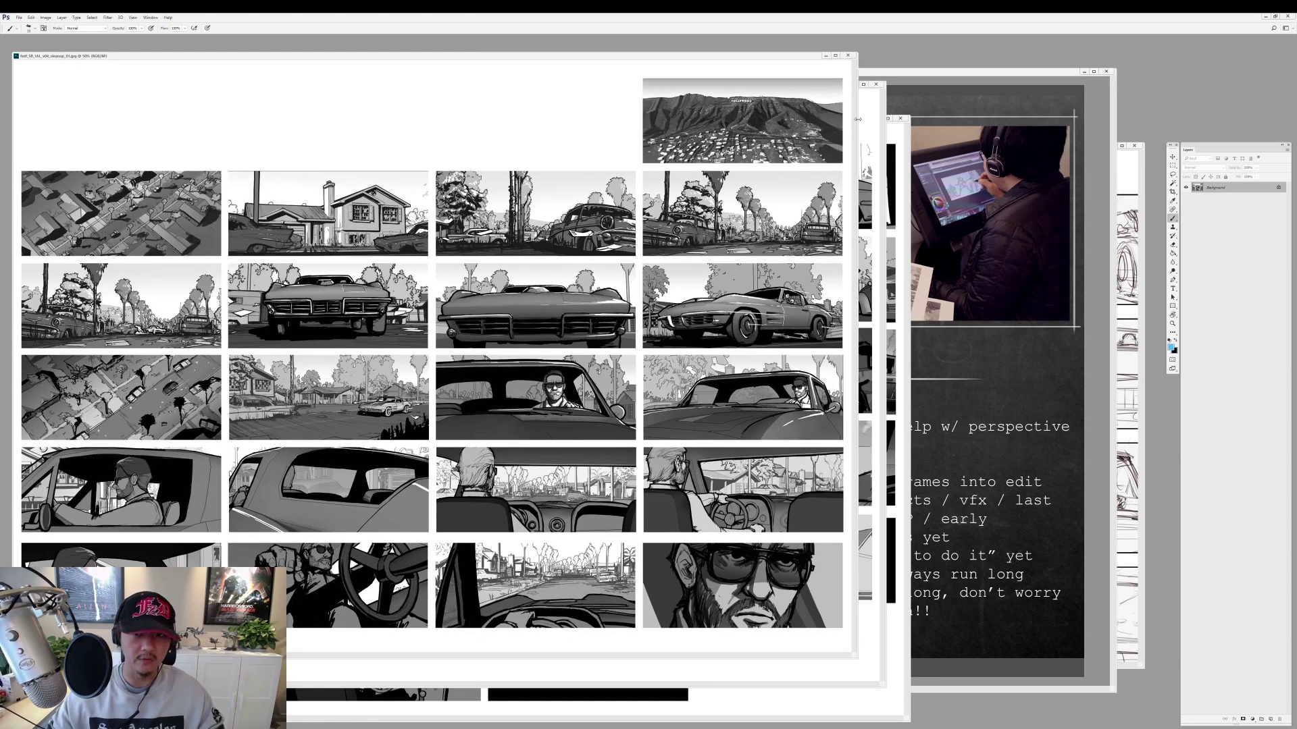
click(899, 202)
drag(630, 110, 644, 106)
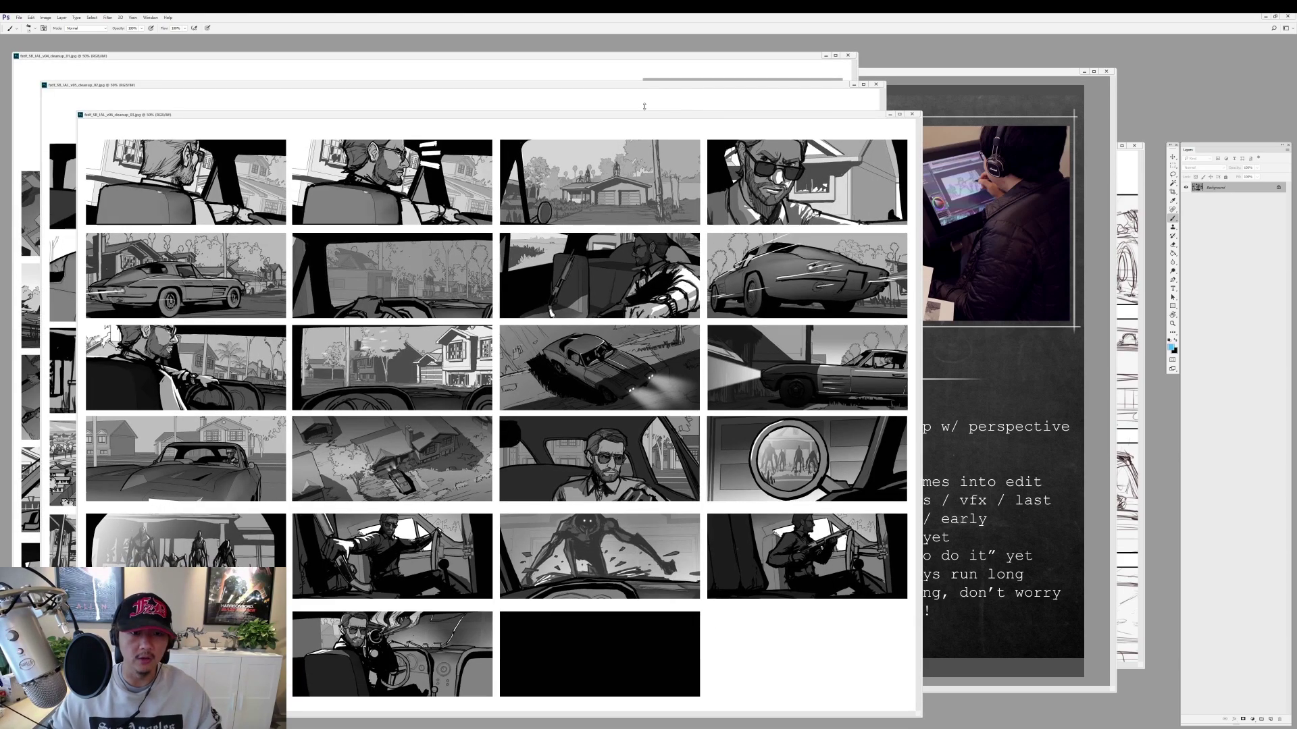
click(655, 102)
click(743, 68)
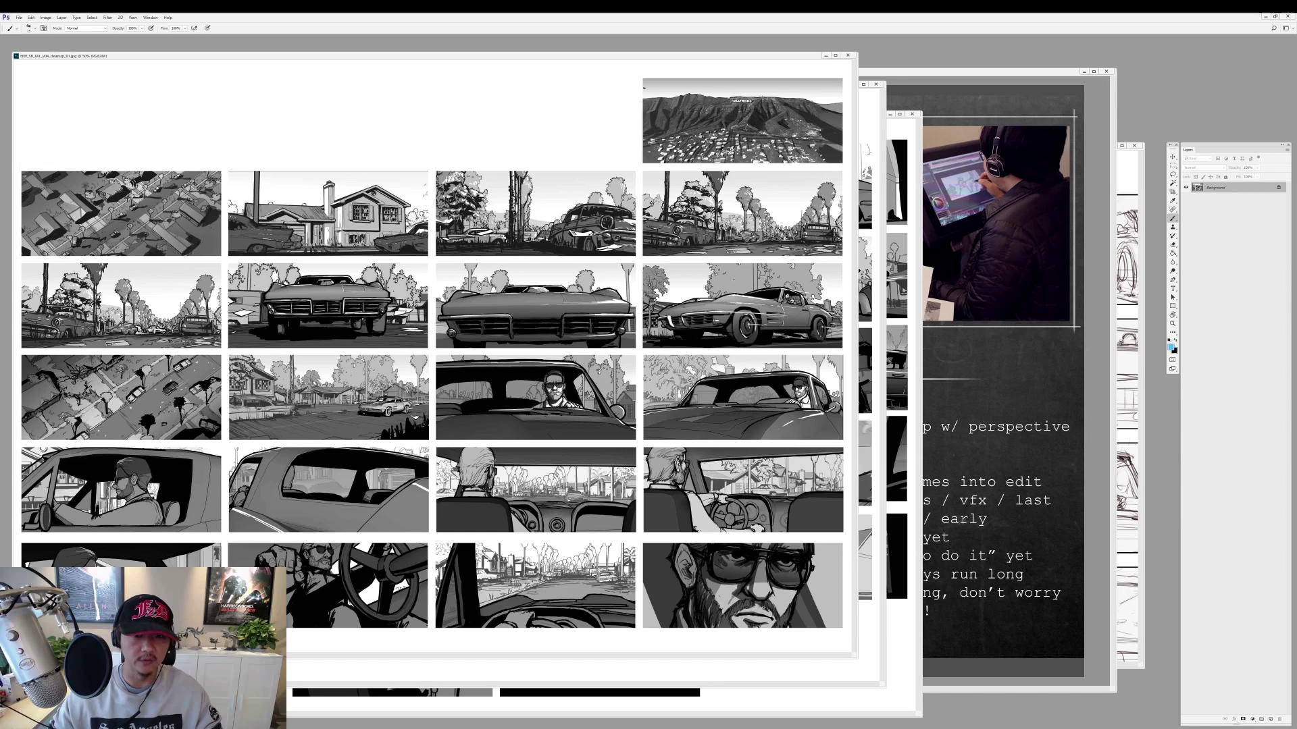
click(882, 142)
click(945, 202)
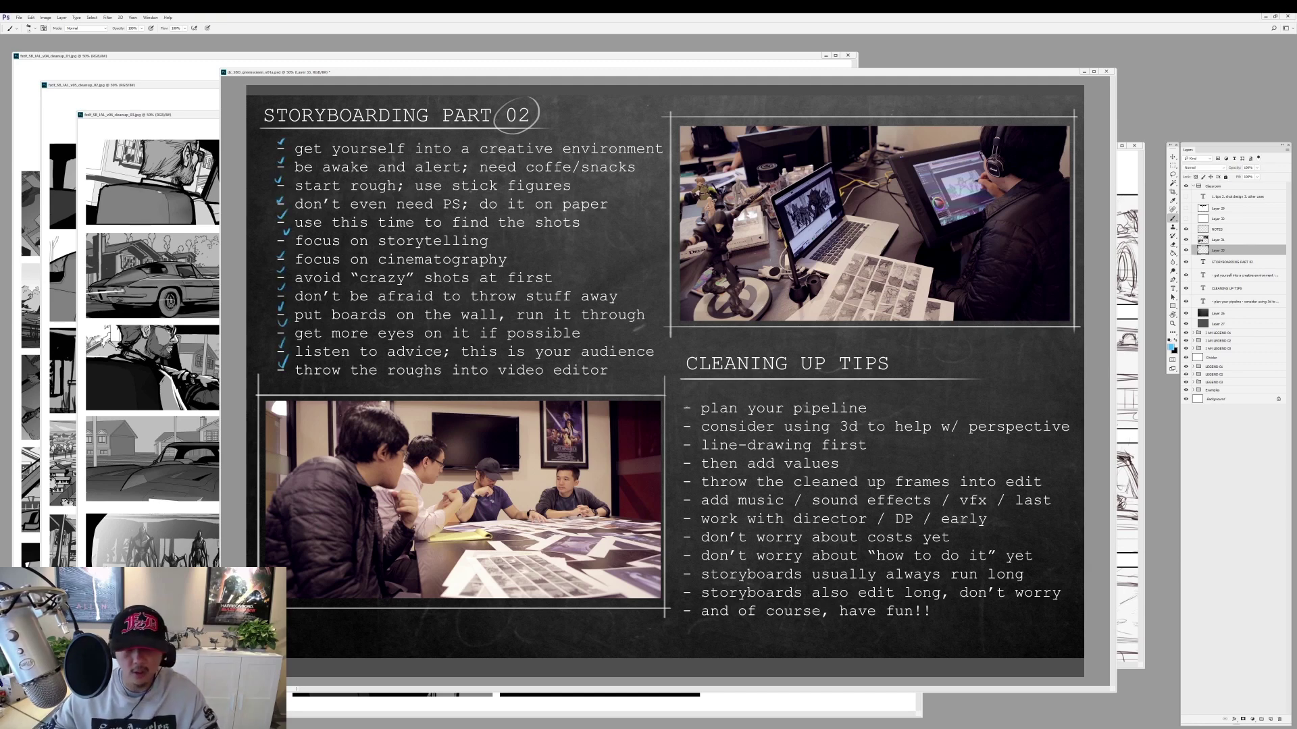
Tick 'plan your pipeline', then bring up the red 3D storyboard sheet and enlarge its window.
drag(684, 402, 691, 398)
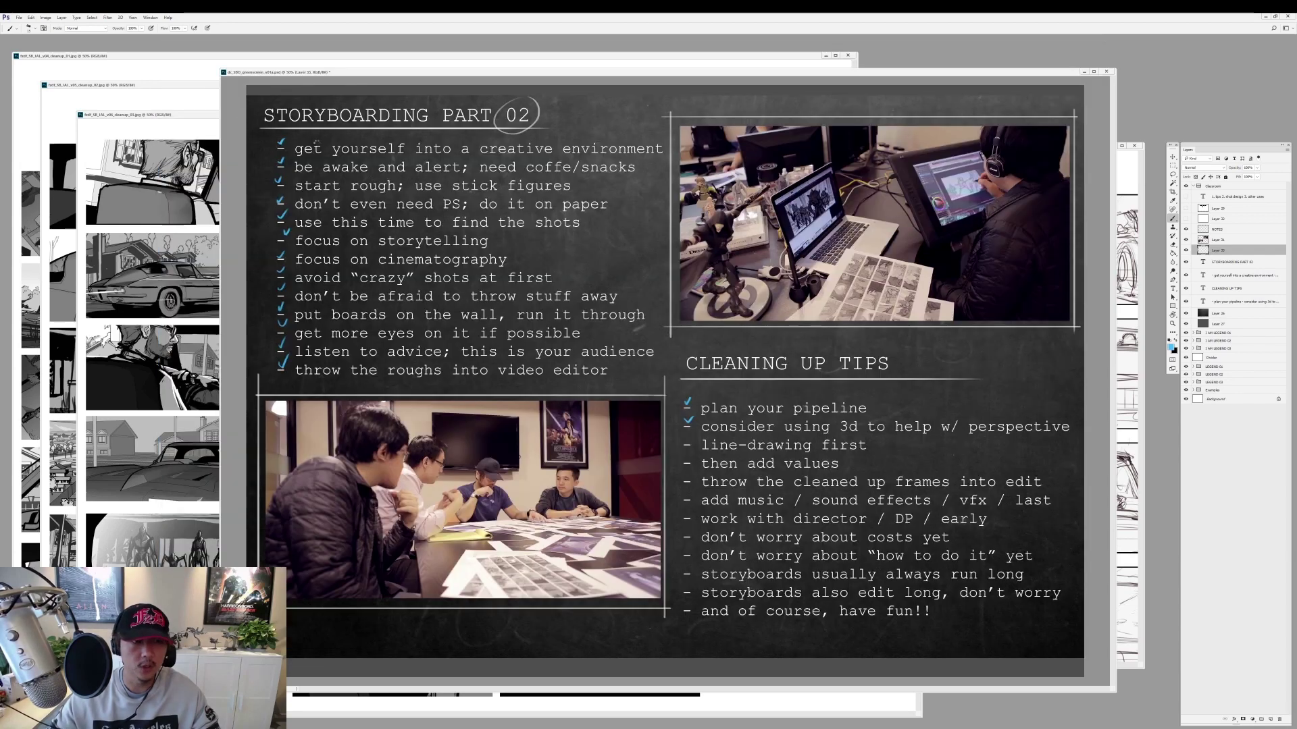
key(ctrl+Tab)
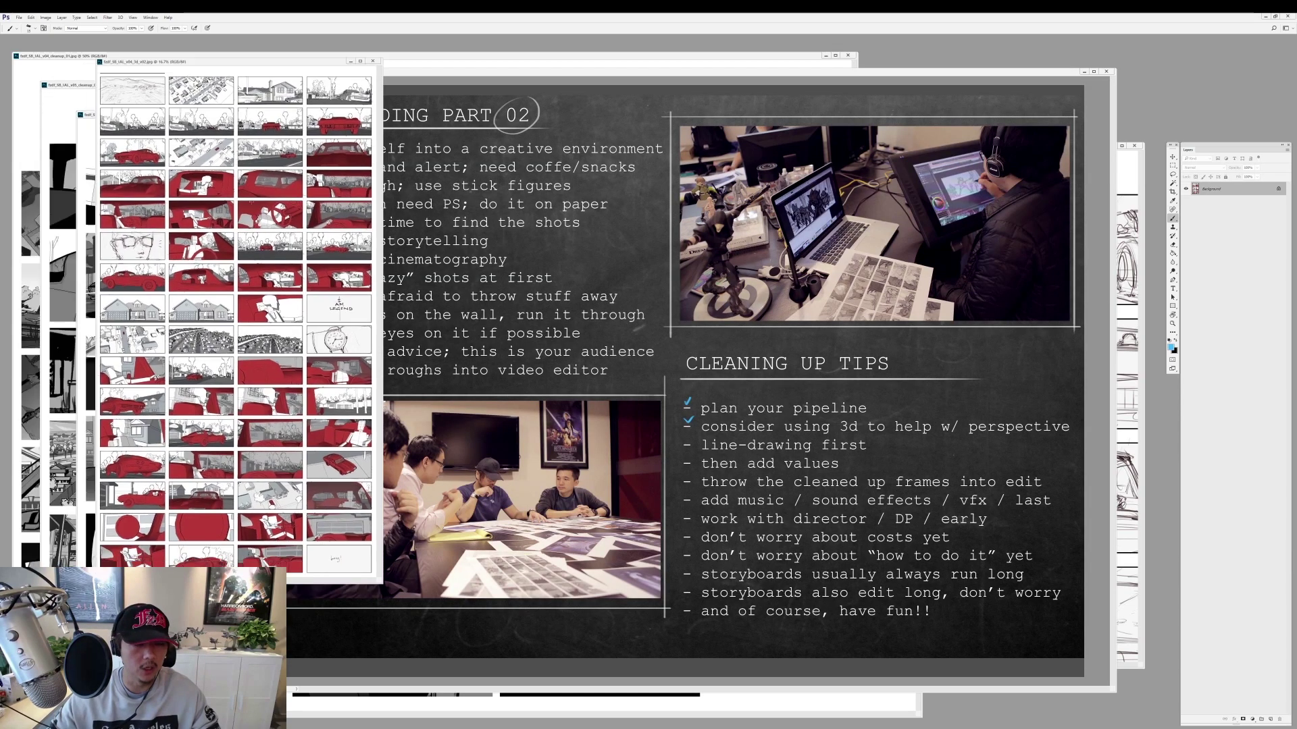
drag(381, 590, 561, 705)
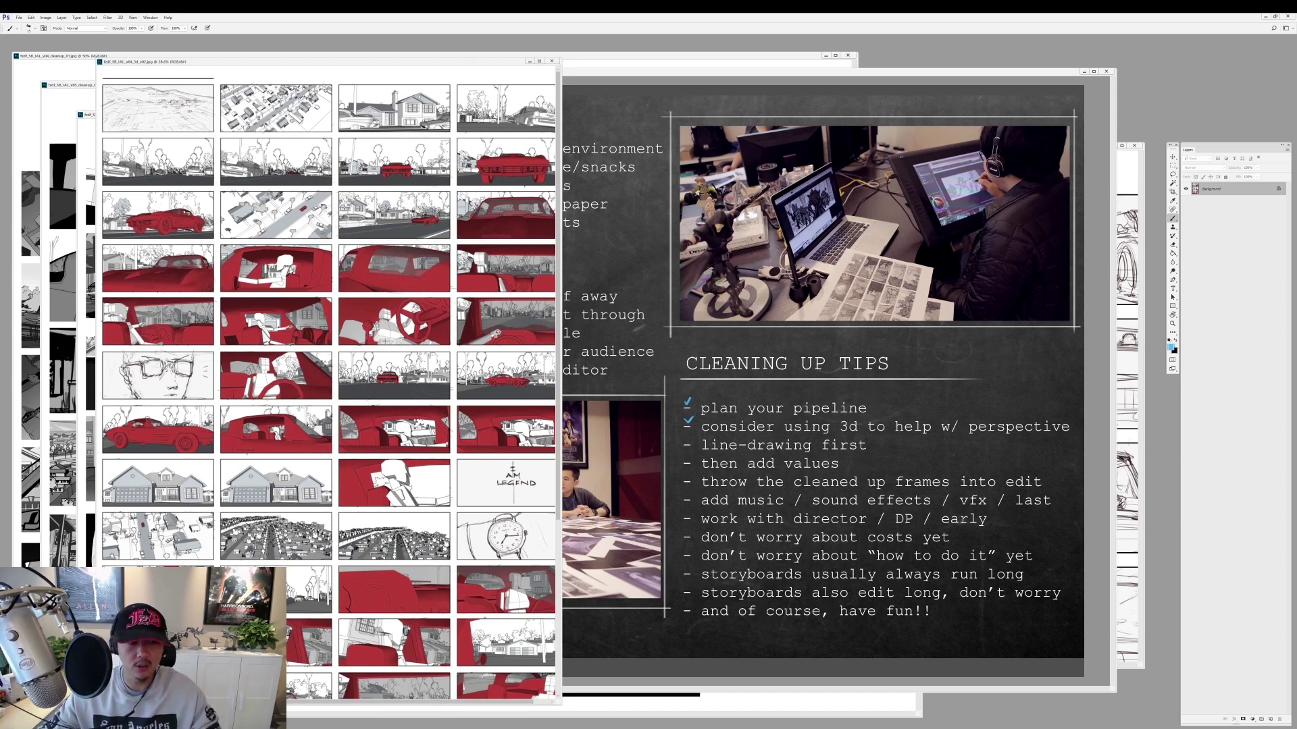
Zoom through the 3D storyboard sheet, then tick 'line-drawing first' on the slide.
scroll(375, 365, up, 1)
scroll(376, 365, up, 1)
scroll(376, 365, up, 1)
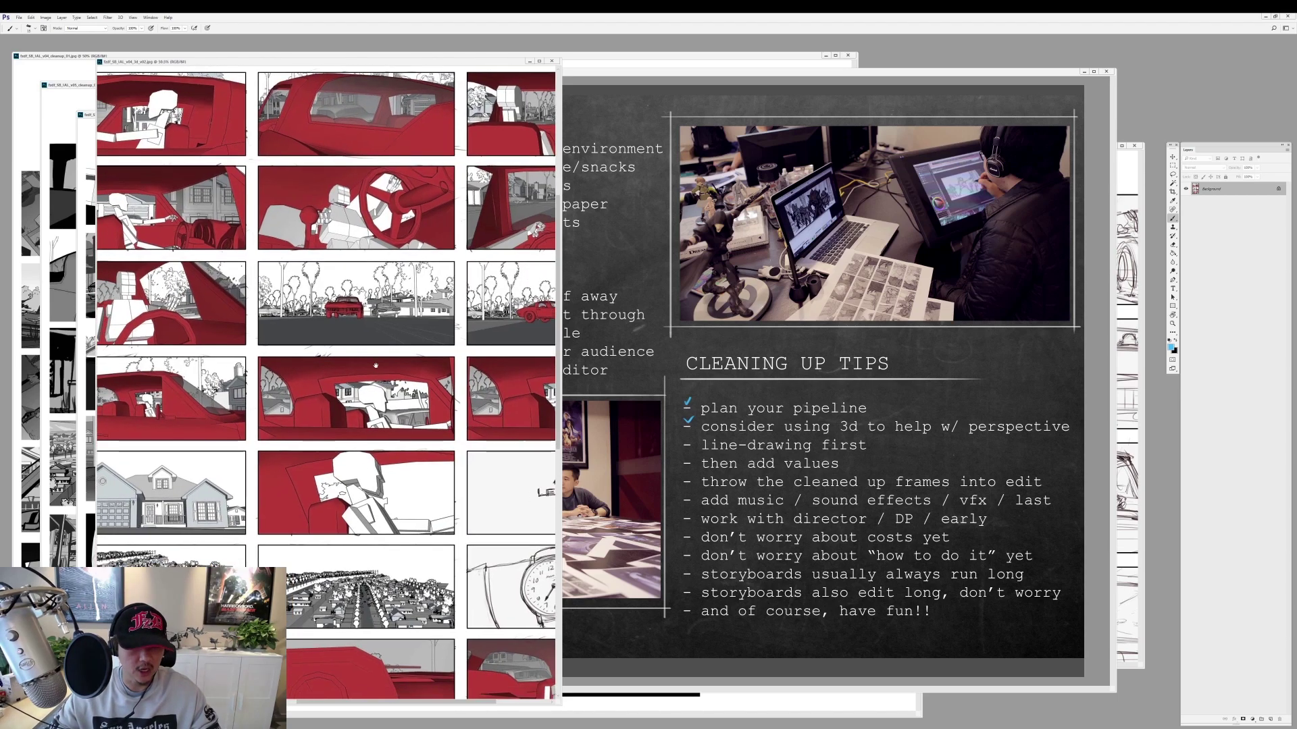
scroll(375, 366, up, 1)
scroll(376, 365, up, 1)
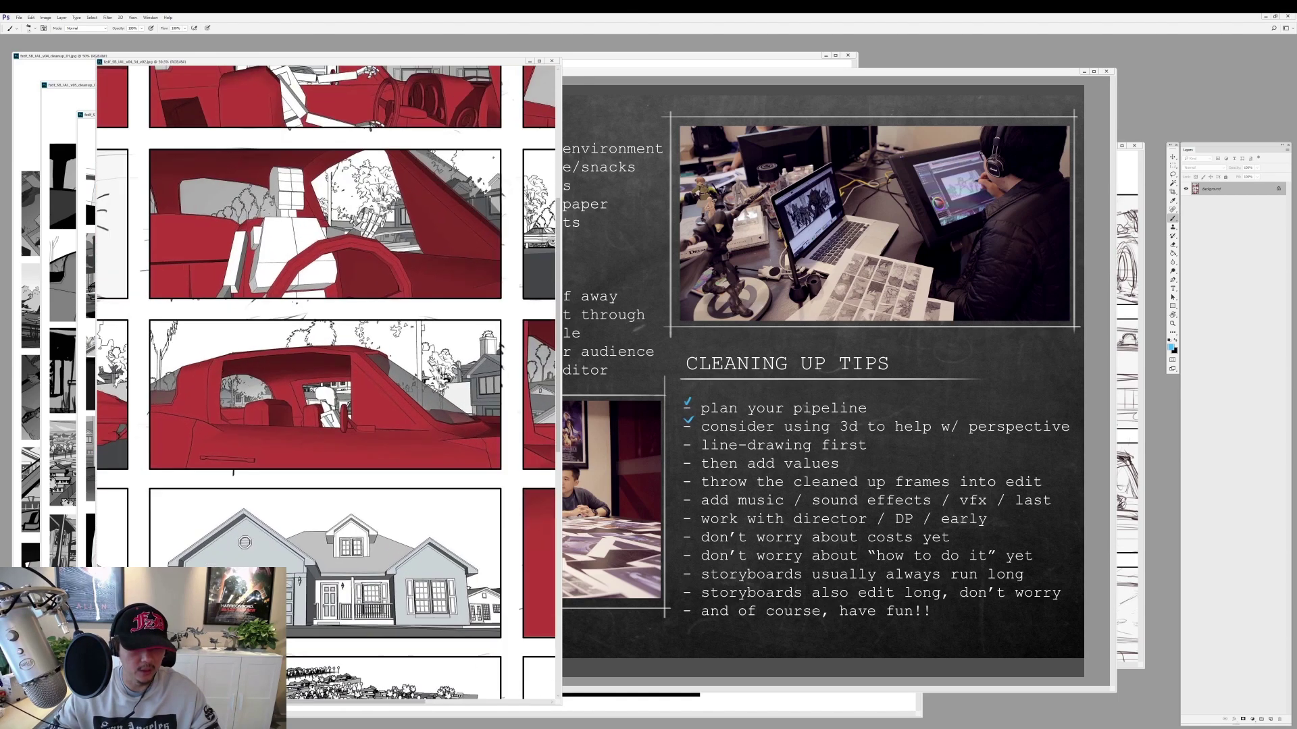
scroll(435, 403, up, 2)
scroll(435, 403, up, 1)
scroll(435, 404, up, 2)
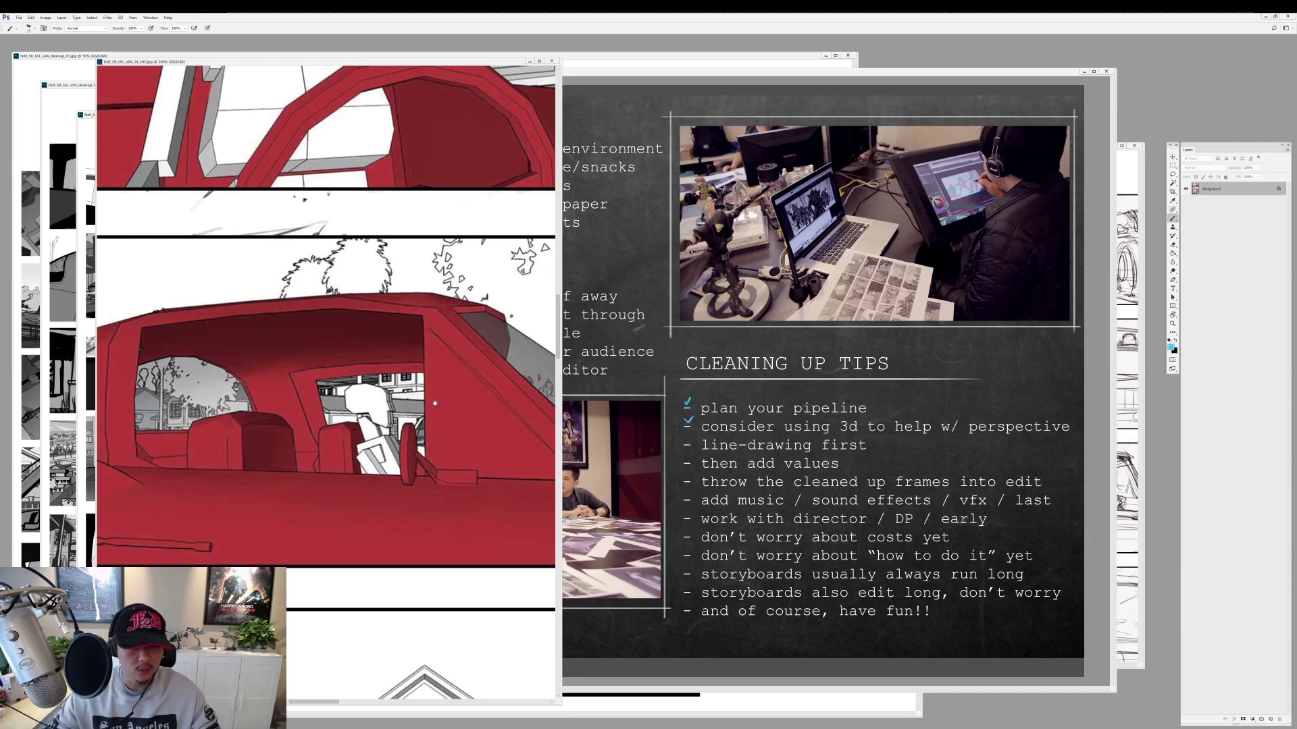
scroll(468, 394, down, 1)
scroll(468, 394, down, 1)
scroll(468, 393, down, 1)
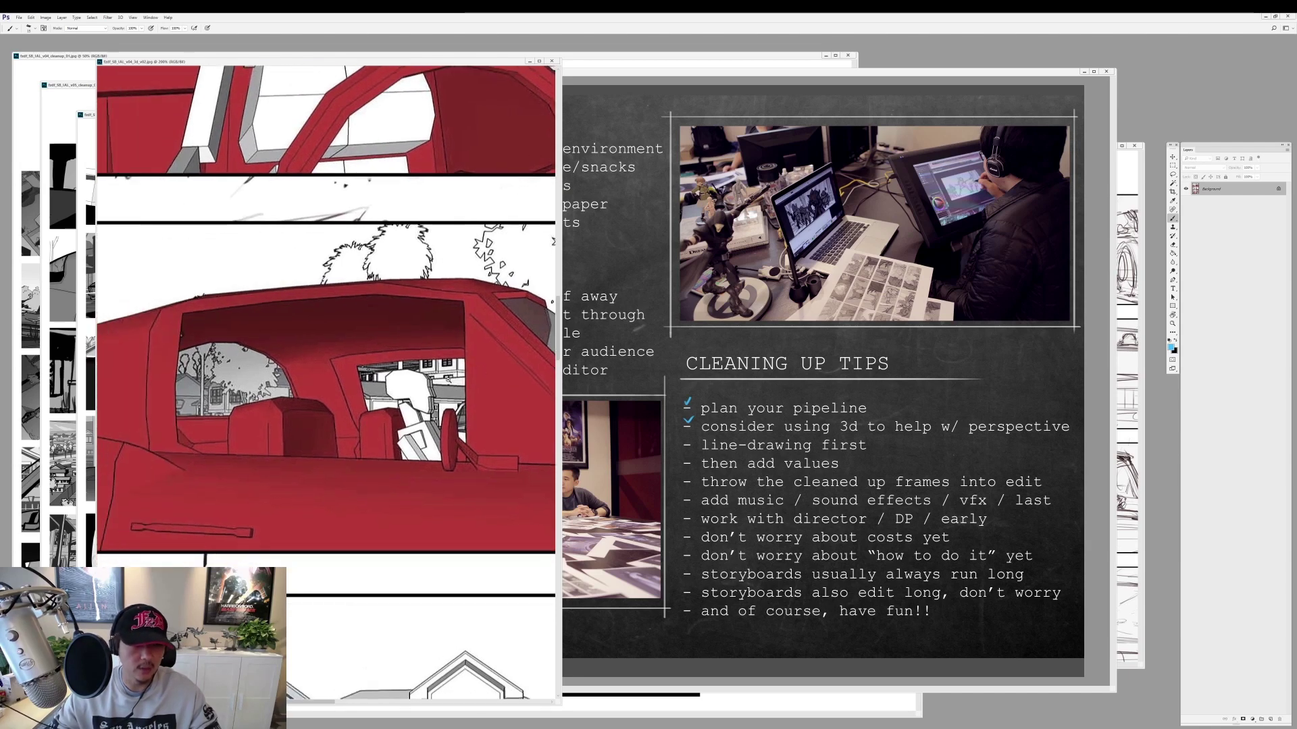
scroll(468, 393, down, 1)
scroll(468, 393, down, 1)
scroll(468, 394, down, 1)
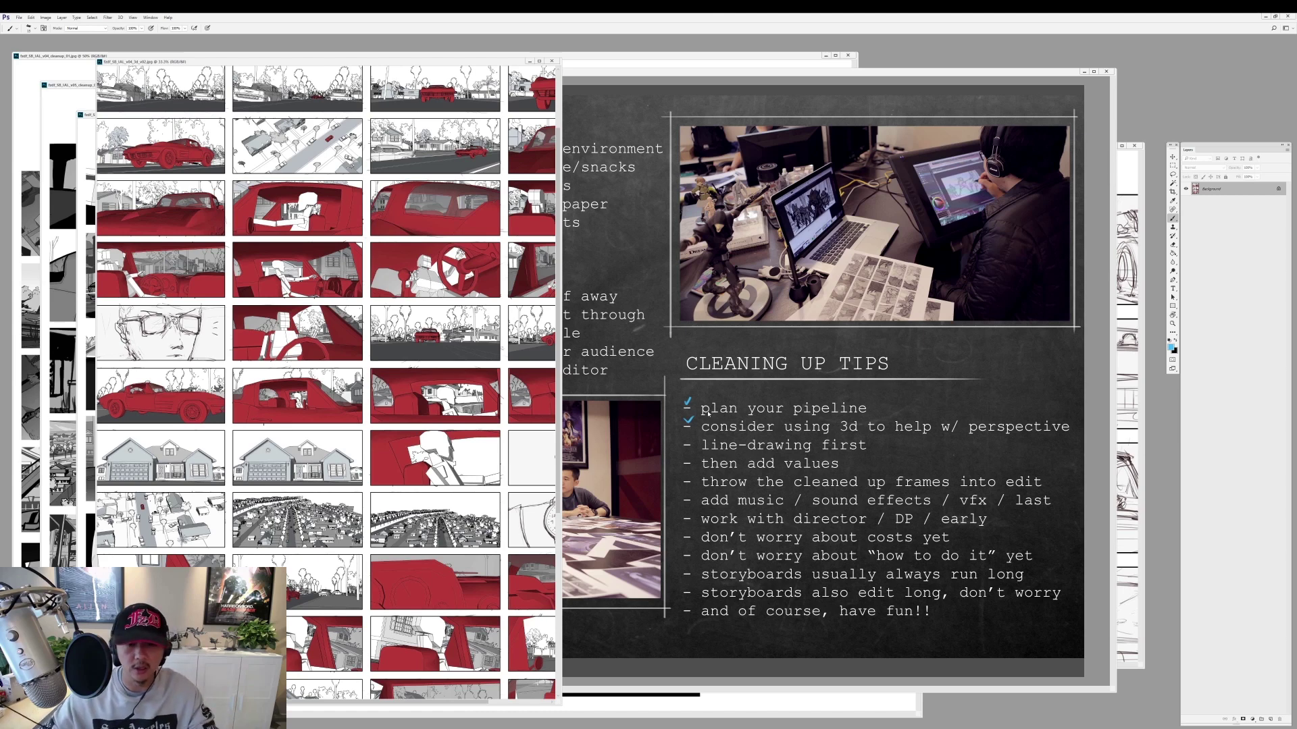
click(689, 439)
drag(684, 439, 693, 434)
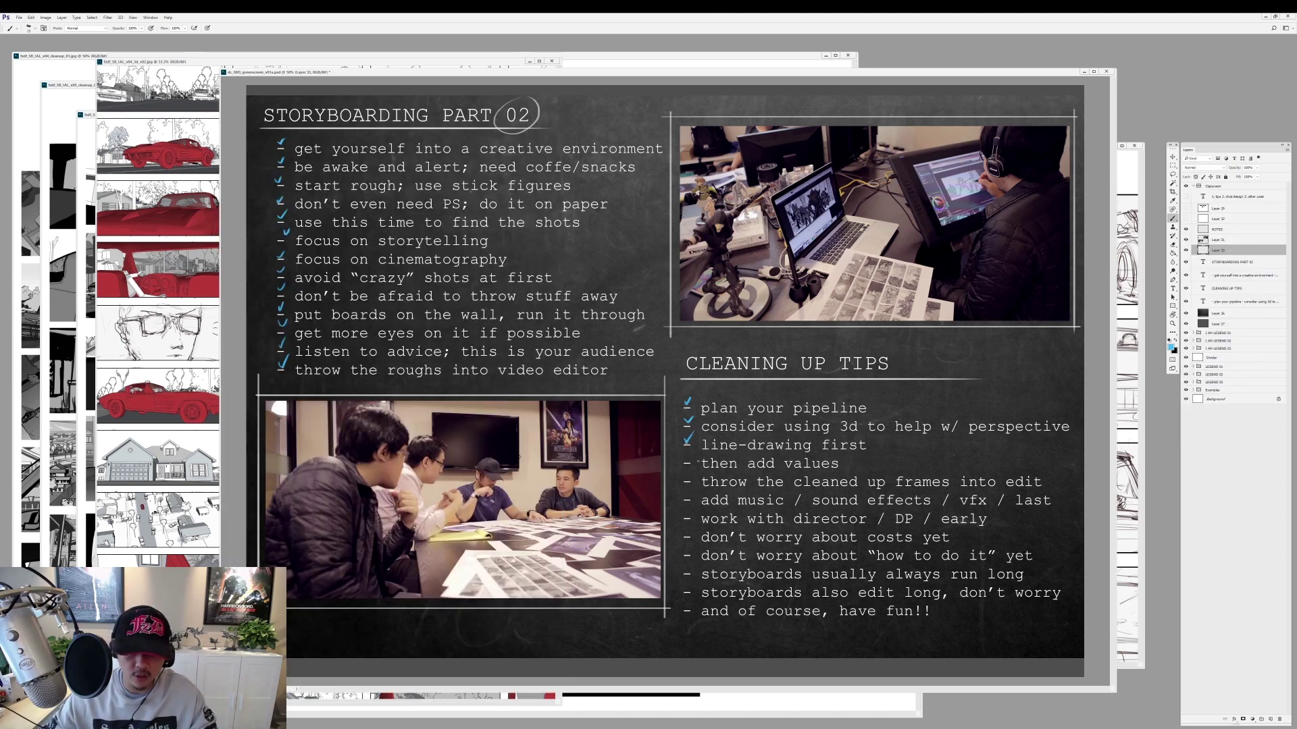
Brush blue checkmarks beside 'then add values' and 'throw the cleaned up frames into edit', undoing a misplaced stroke.
drag(680, 459, 697, 449)
key(ctrl+z)
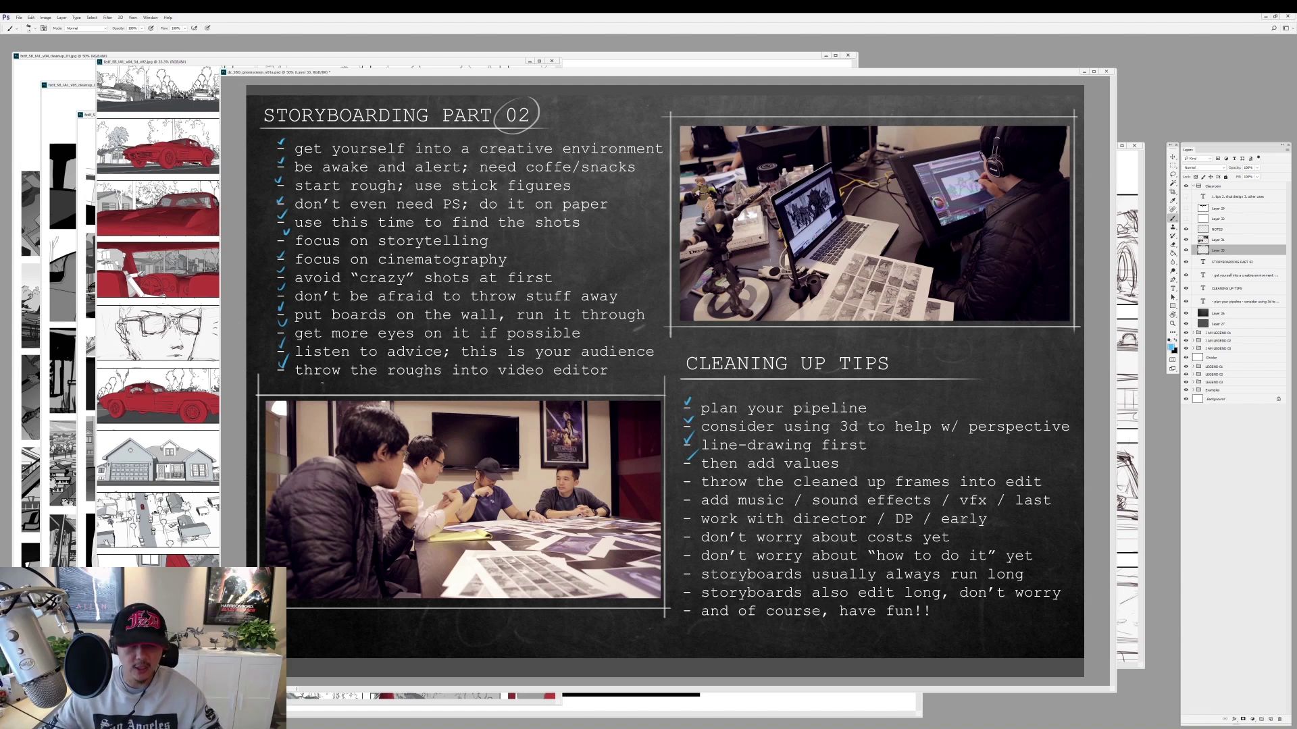
drag(685, 472, 698, 467)
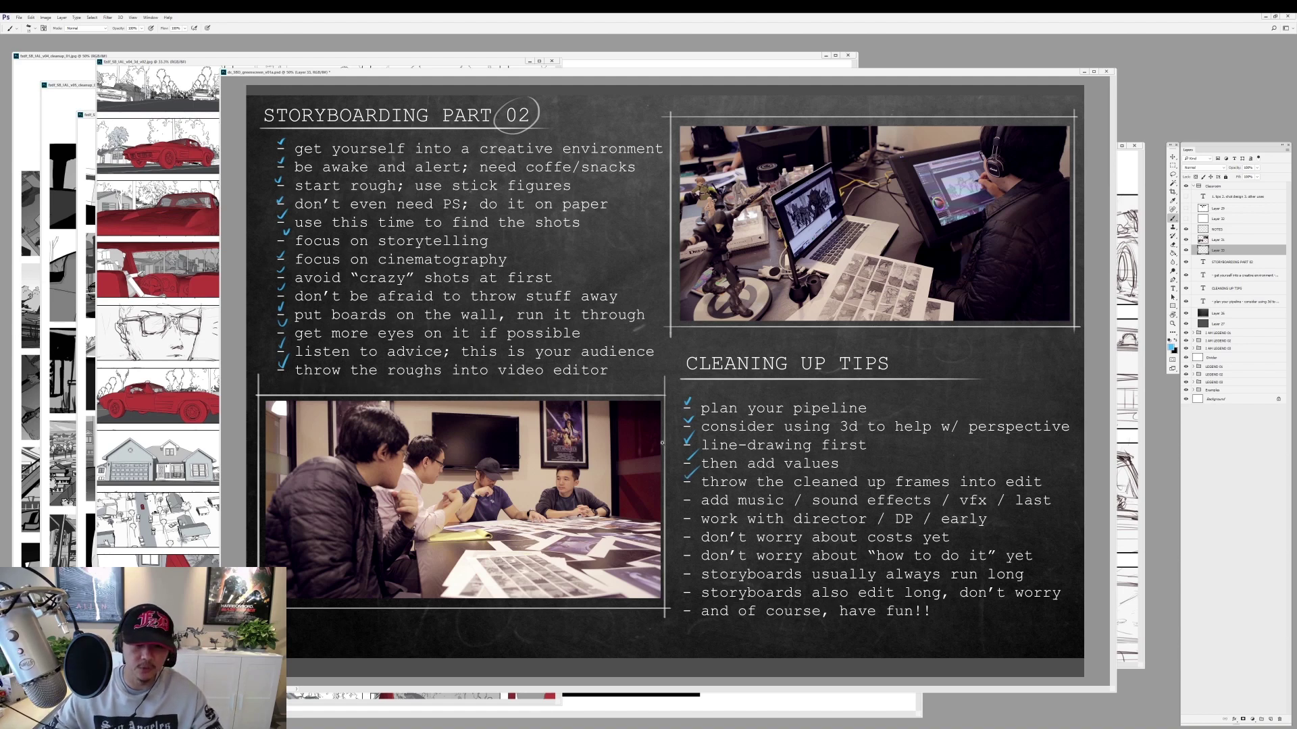
mouse_move(662, 443)
mouse_down()
mouse_move(749, 437)
mouse_move(737, 459)
mouse_up()
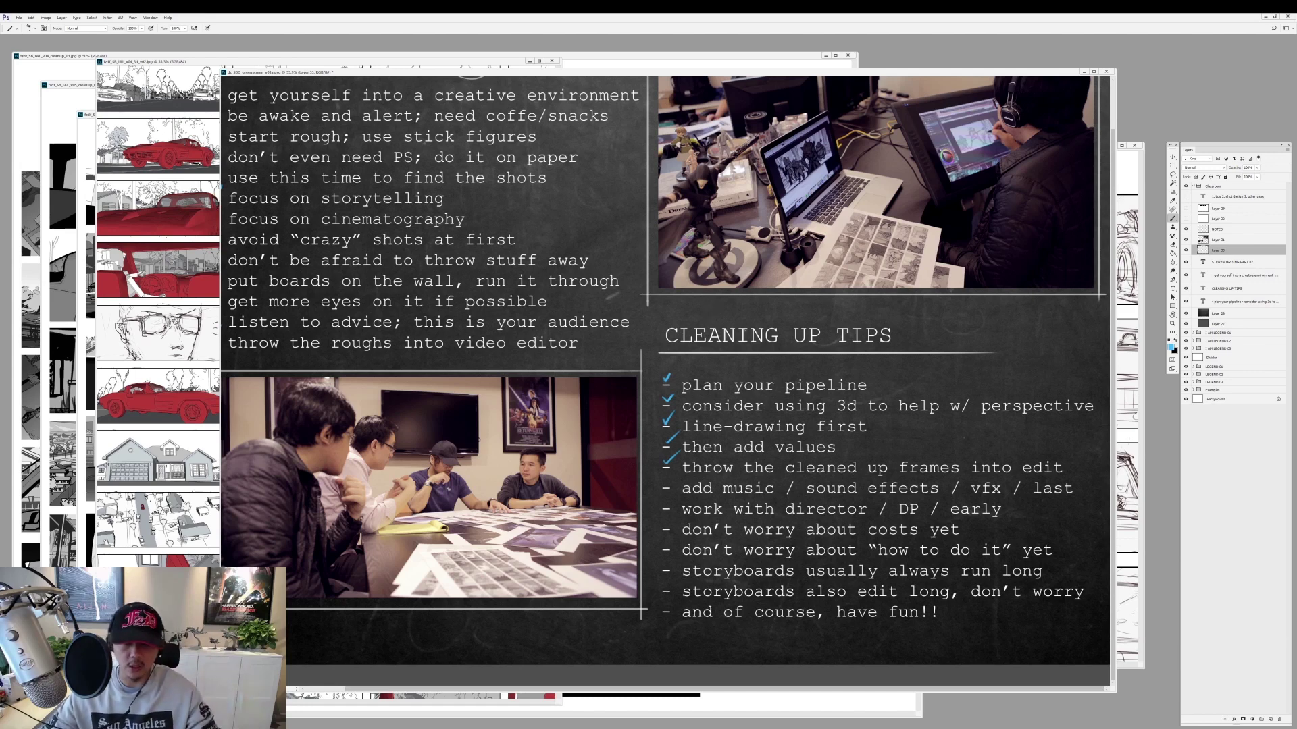
Zoom back out to the whole slide and tick 'work with director / DP / early'.
key(ctrl+minus)
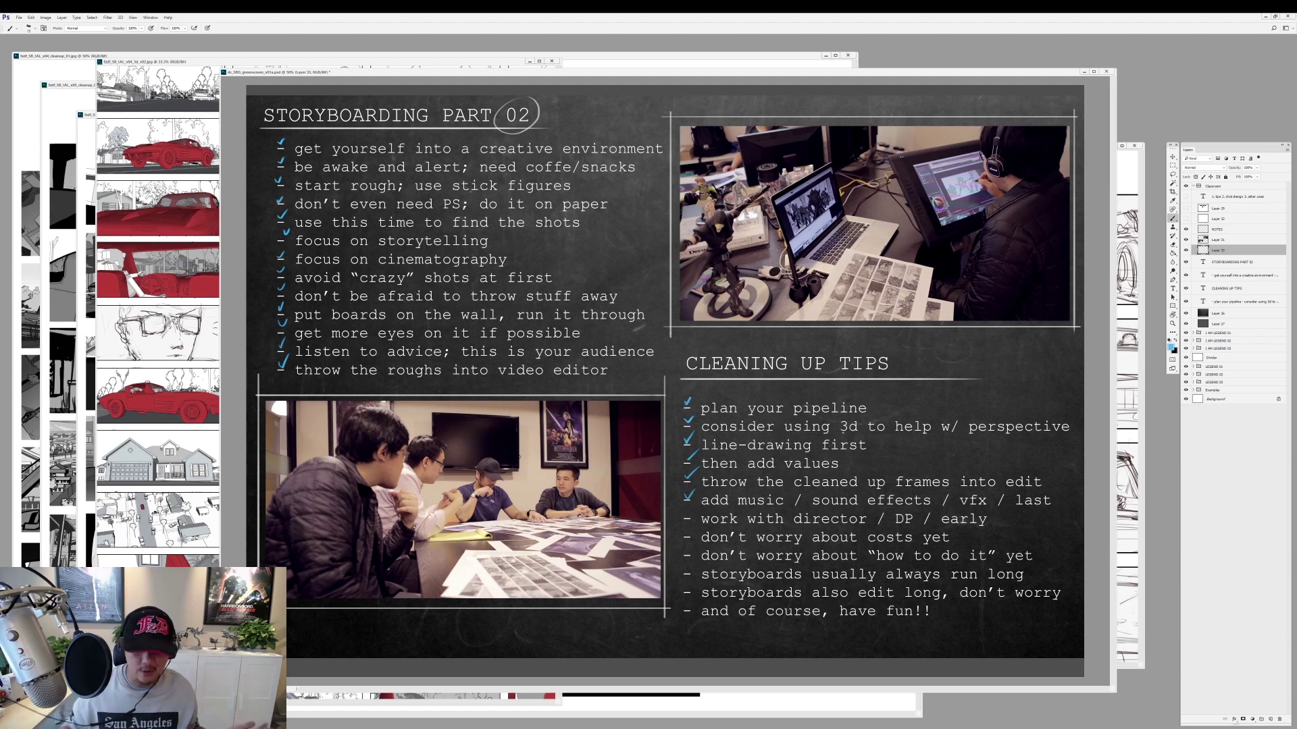
drag(685, 513, 695, 508)
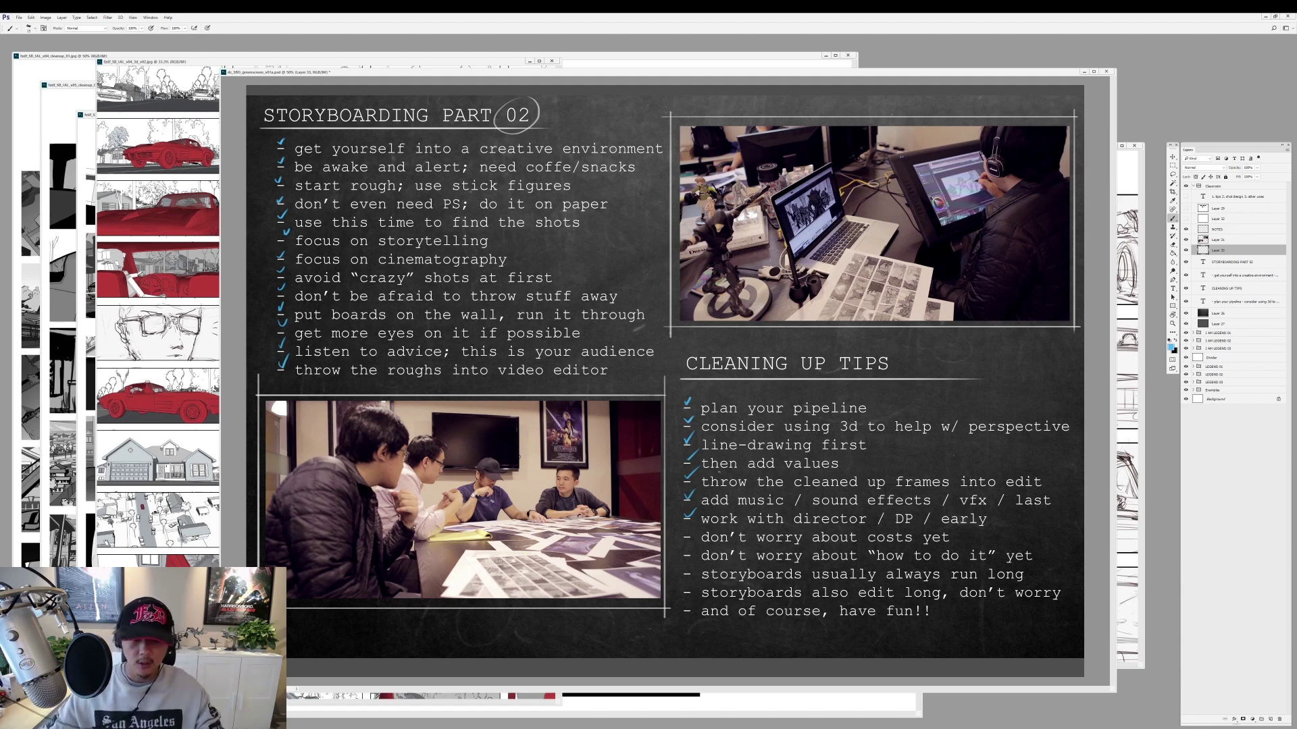
Tick 'don't worry about costs yet' and 'don't worry about how to do it yet', undoing a stray circle.
drag(685, 533, 697, 525)
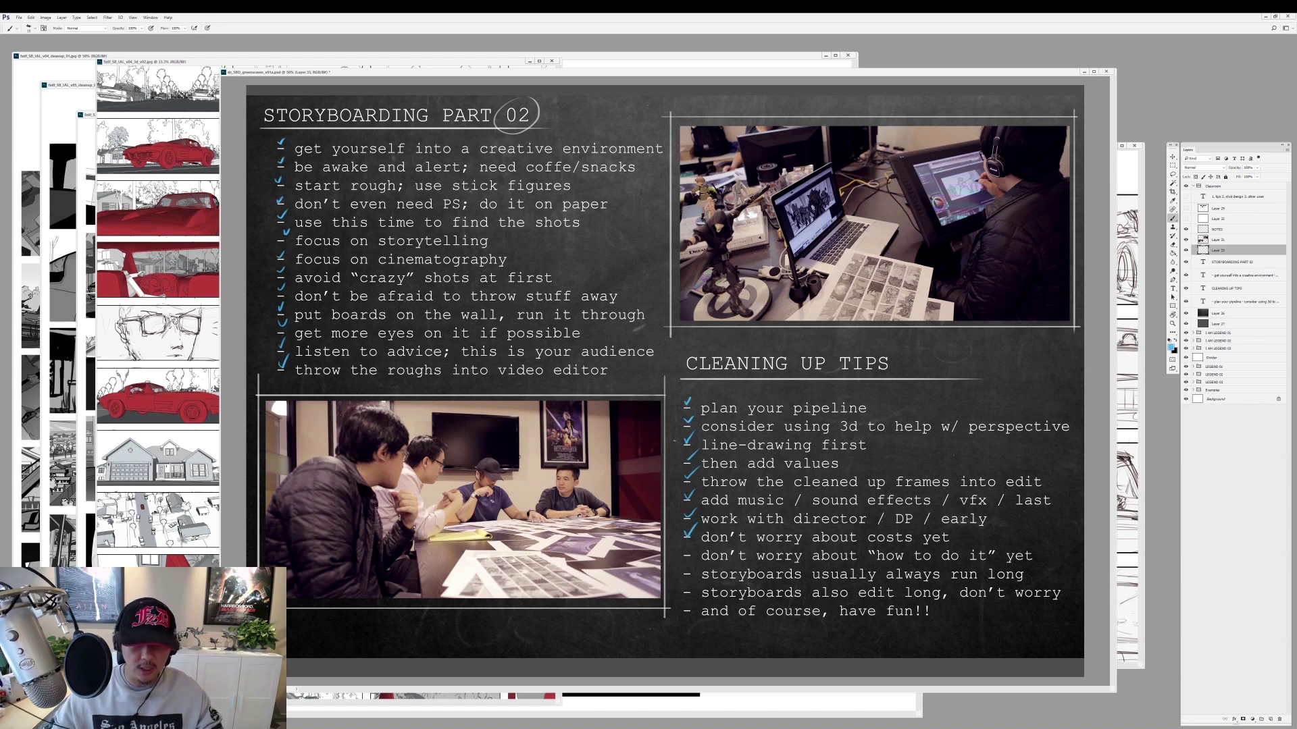
drag(341, 215, 331, 226)
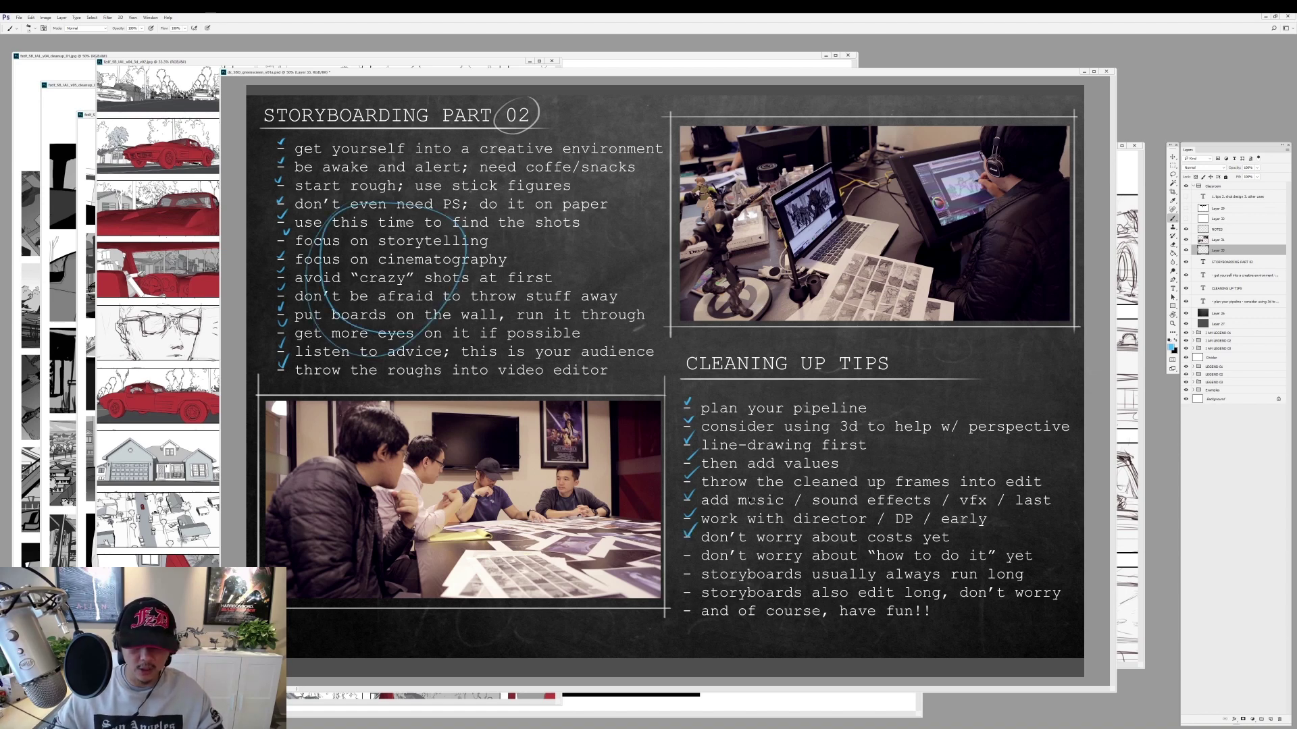
key(ctrl+z)
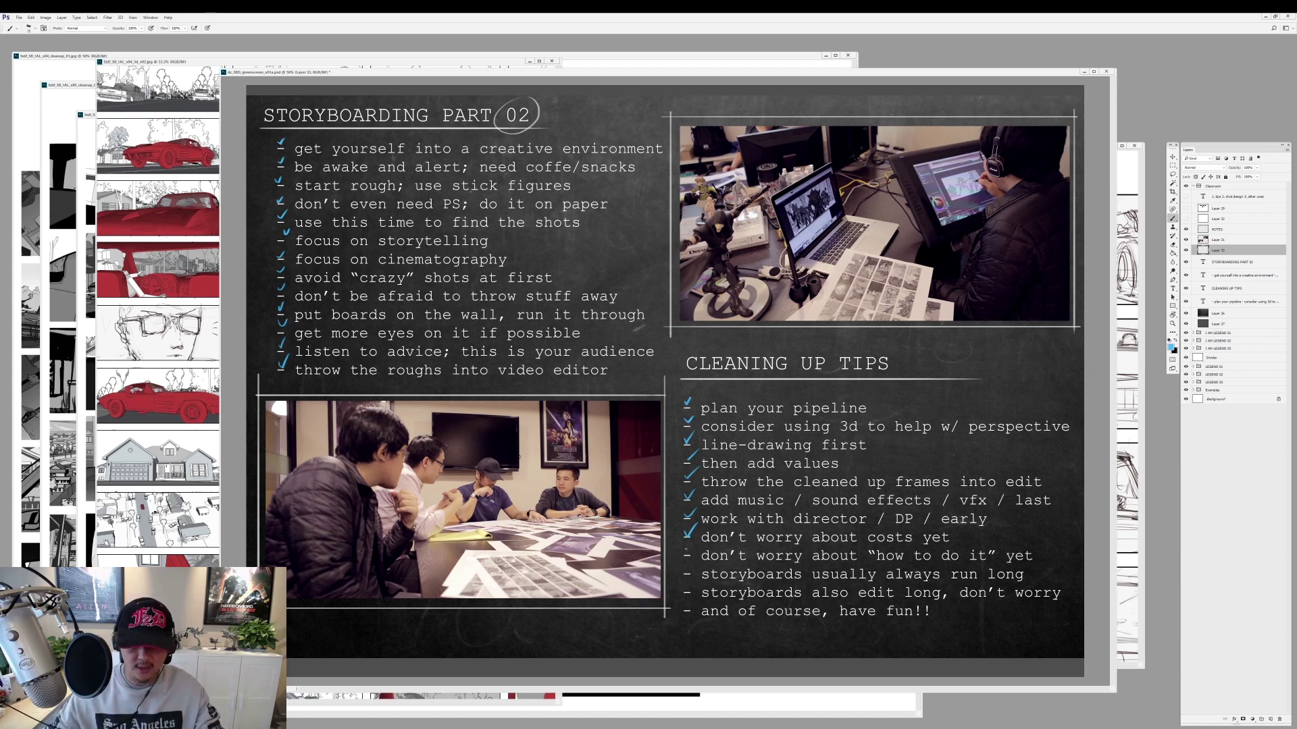
drag(684, 547, 696, 540)
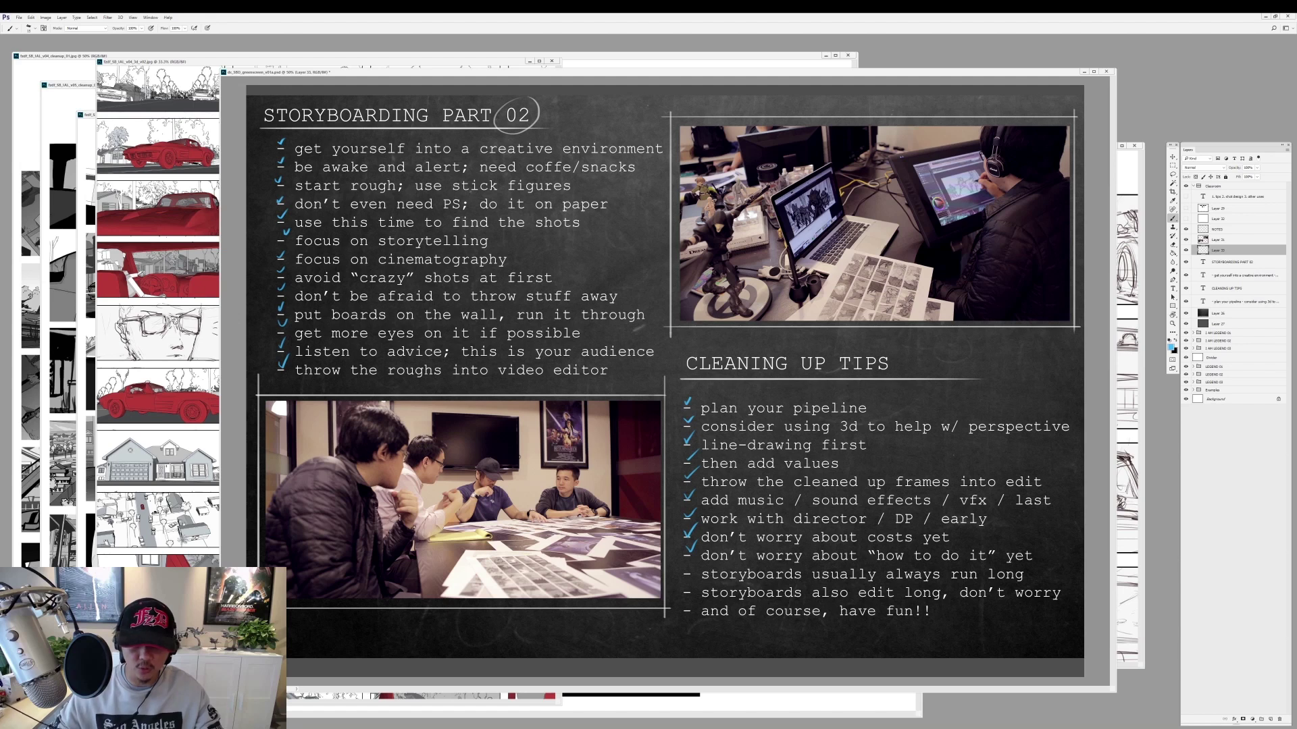
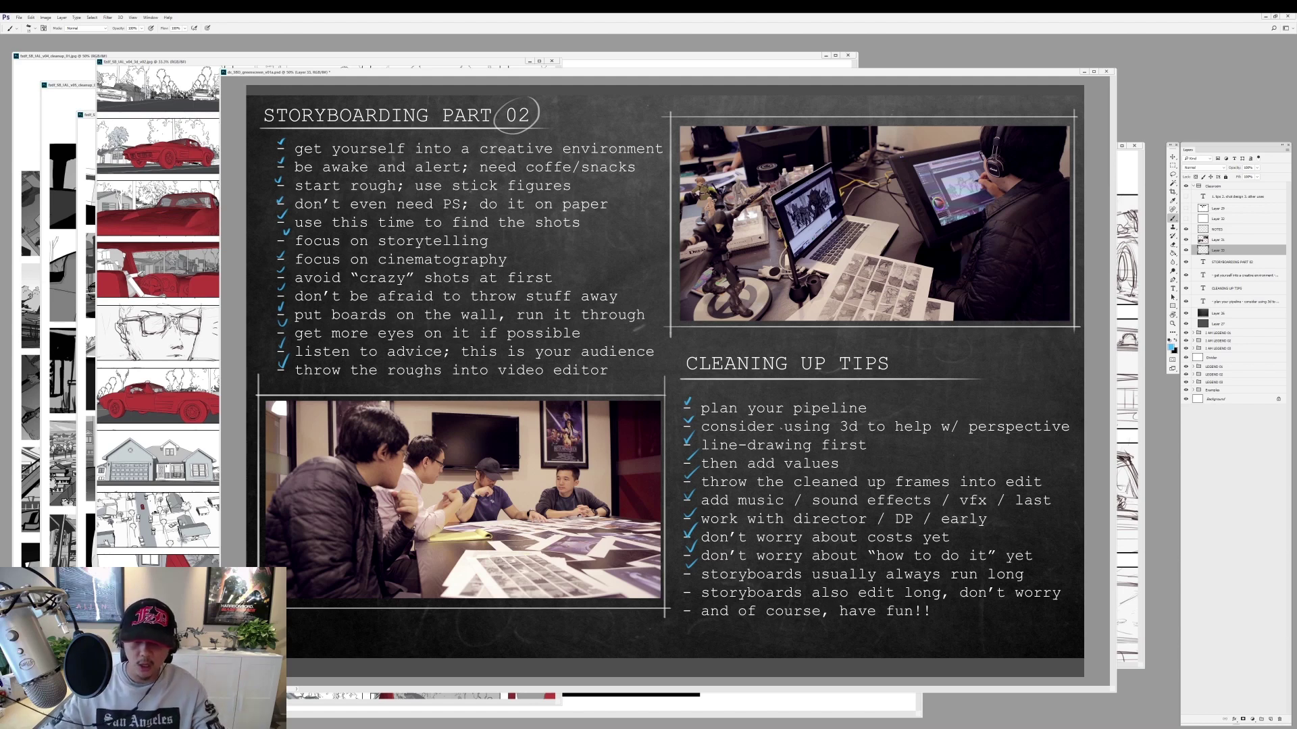
Tick the 'storyboards usually always run long' tip in blue and undo the stray underline.
drag(683, 581, 698, 571)
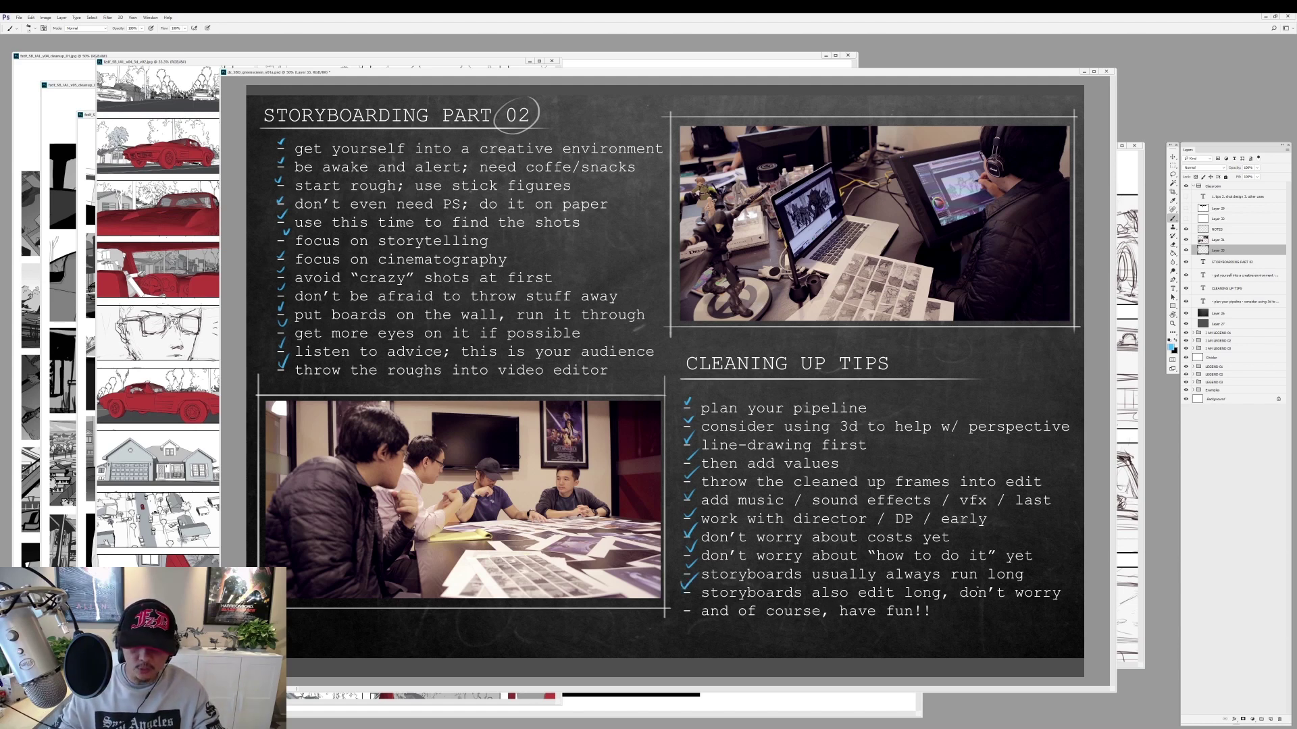
drag(802, 599, 1041, 598)
key(ctrl+z)
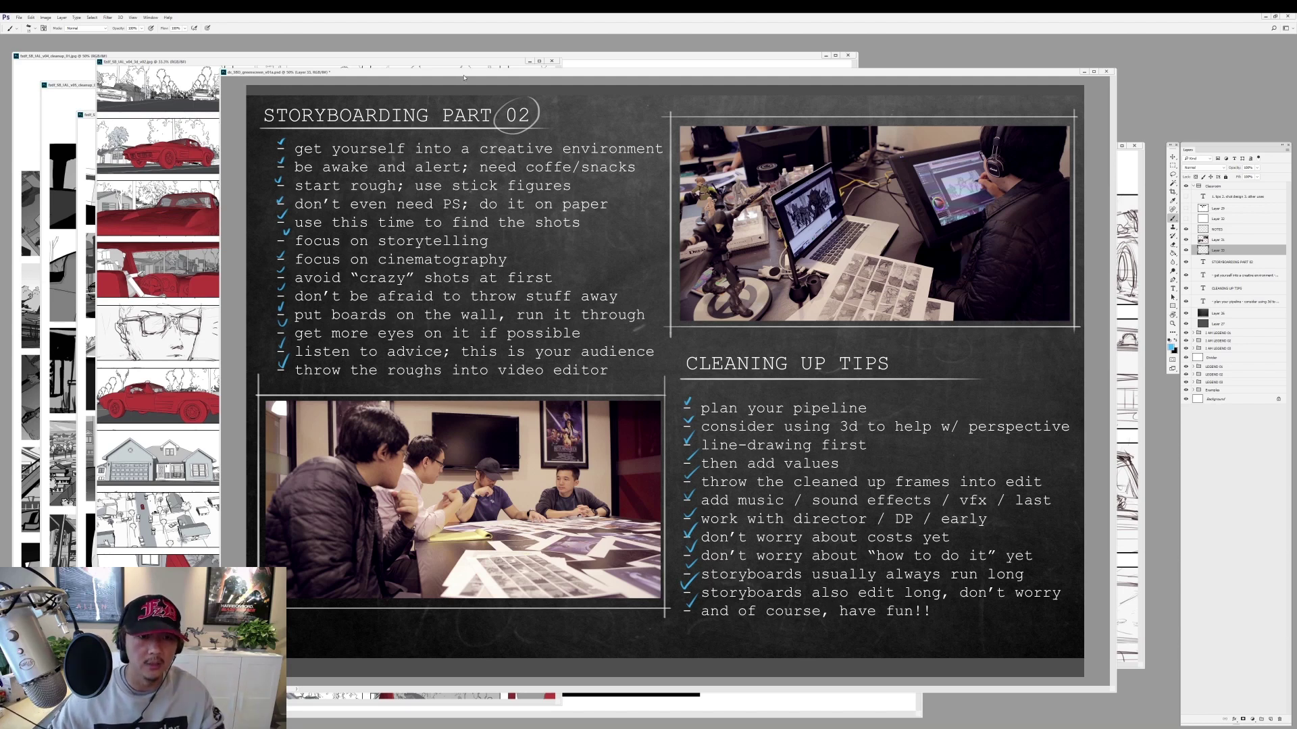
Toggle layer visibility to hide the chalkboard notes and show the STORYBOARDING PART 2 heading.
drag(482, 76, 482, 75)
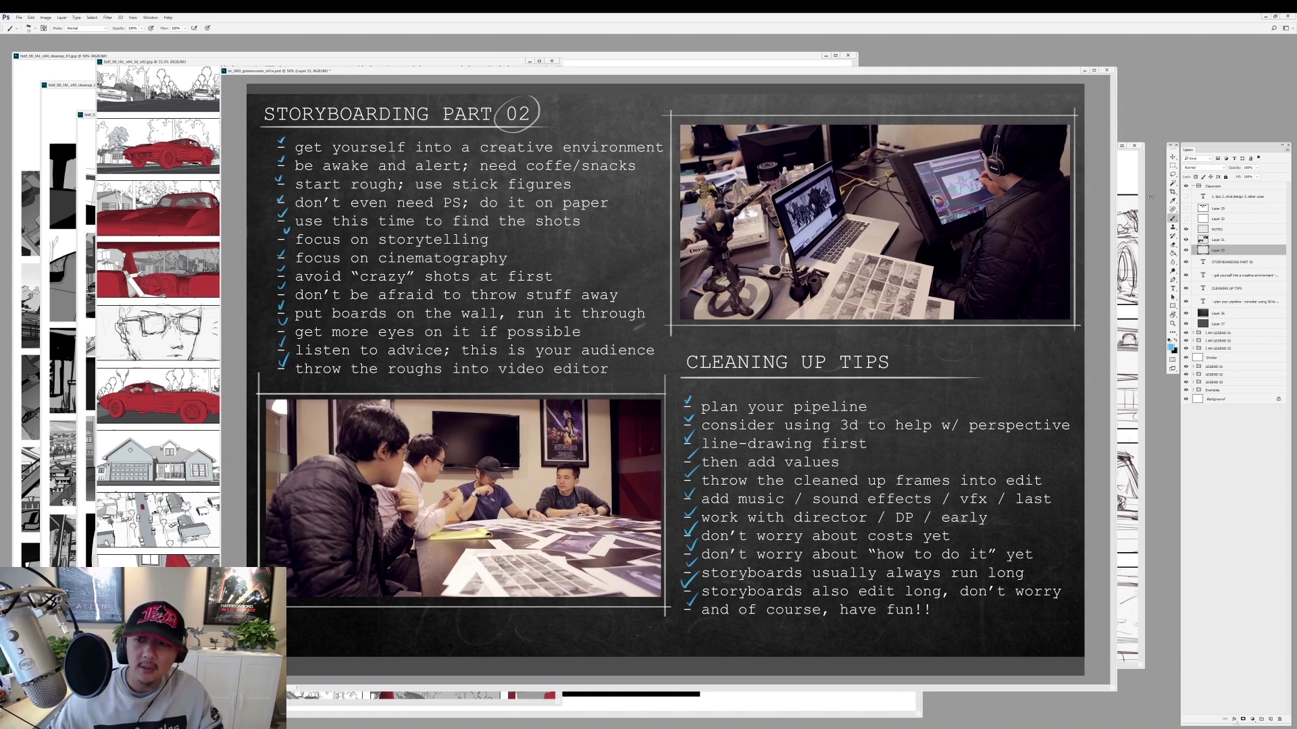
click(1187, 208)
click(1187, 218)
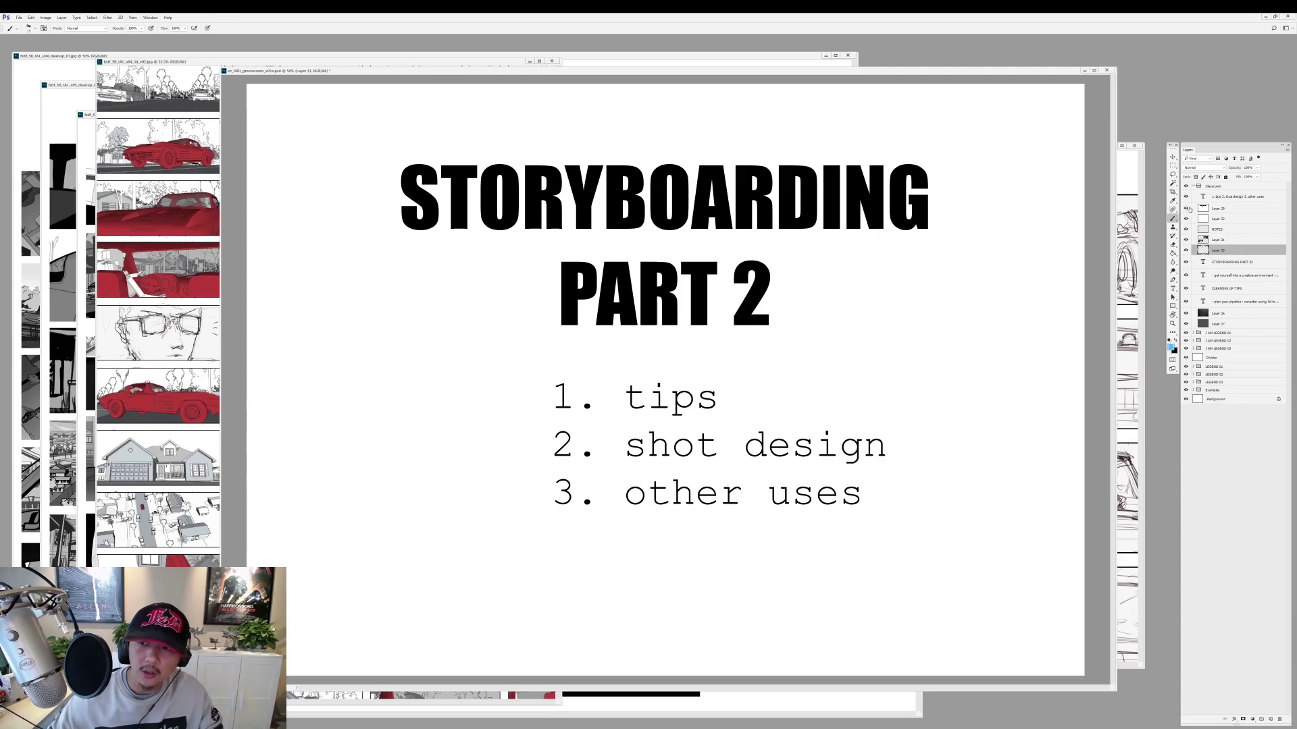
click(1186, 218)
click(1186, 208)
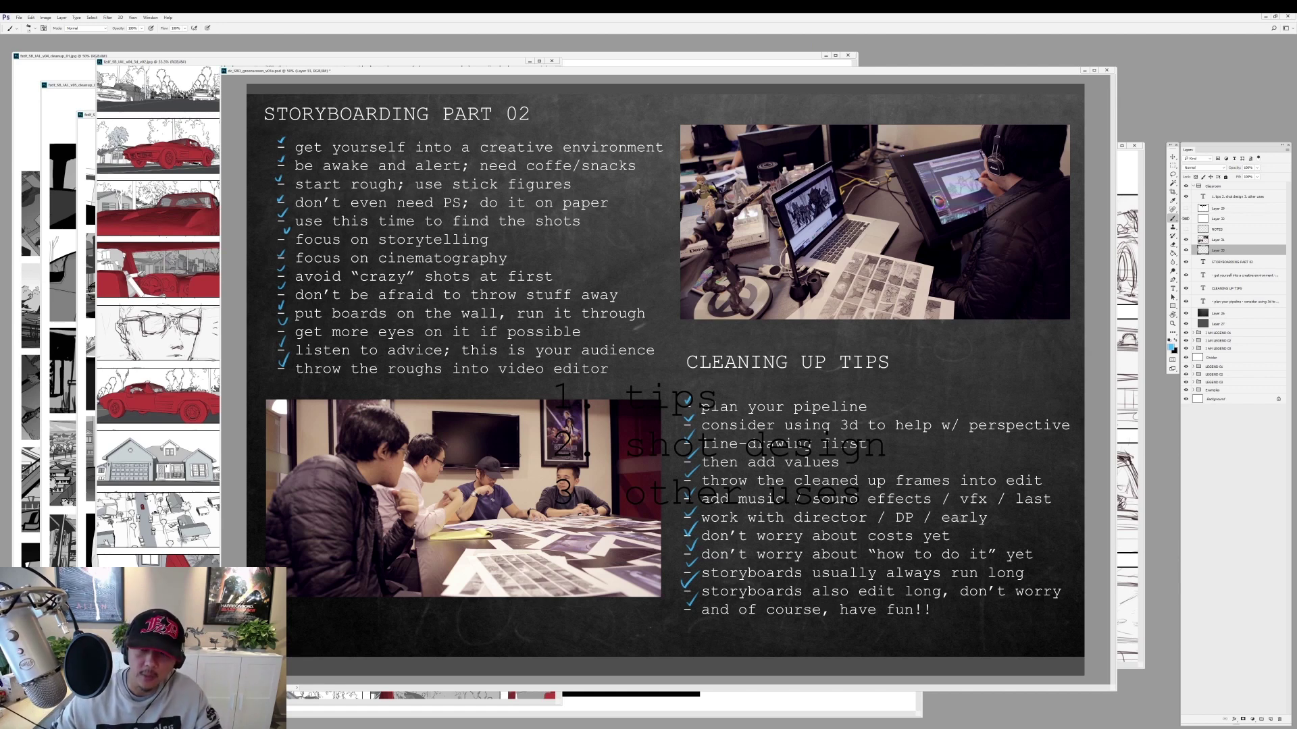
click(1186, 218)
click(1186, 208)
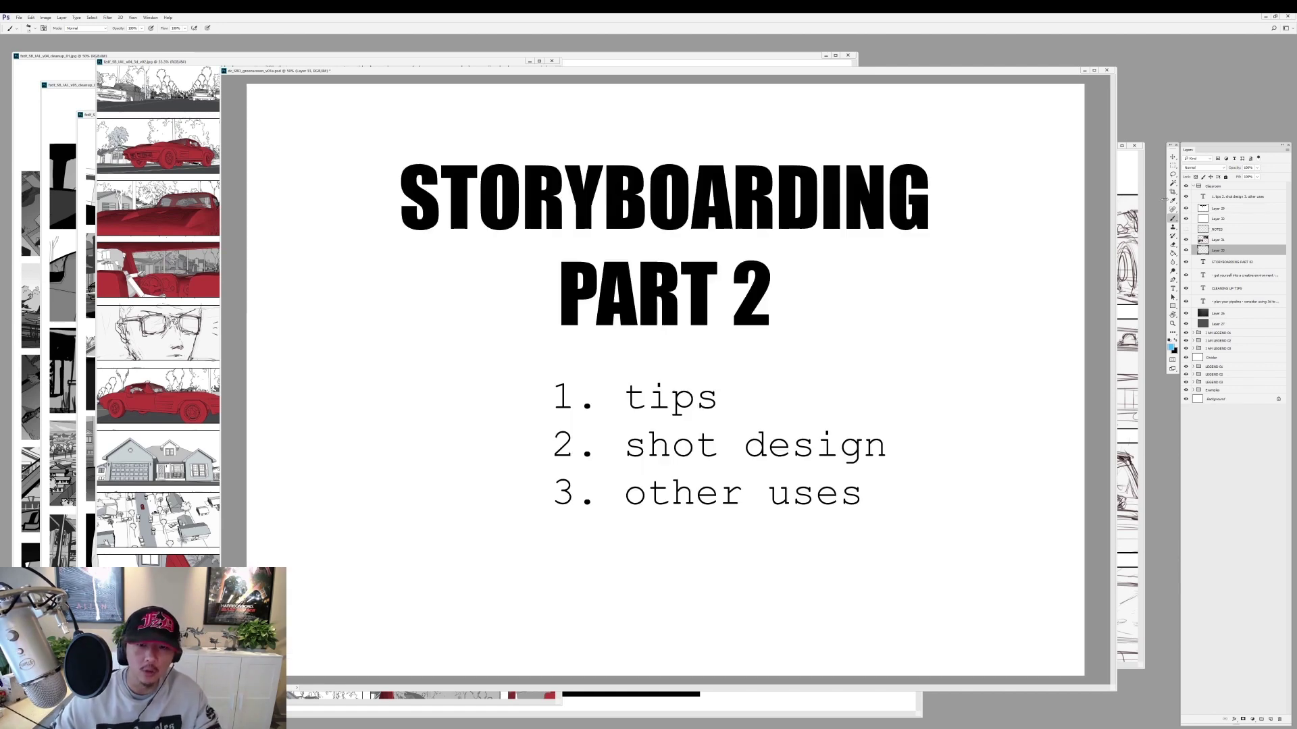
Cycle to the storyboard sheet documents and drag the cleaned-up sheet aside.
key(ctrl+Tab)
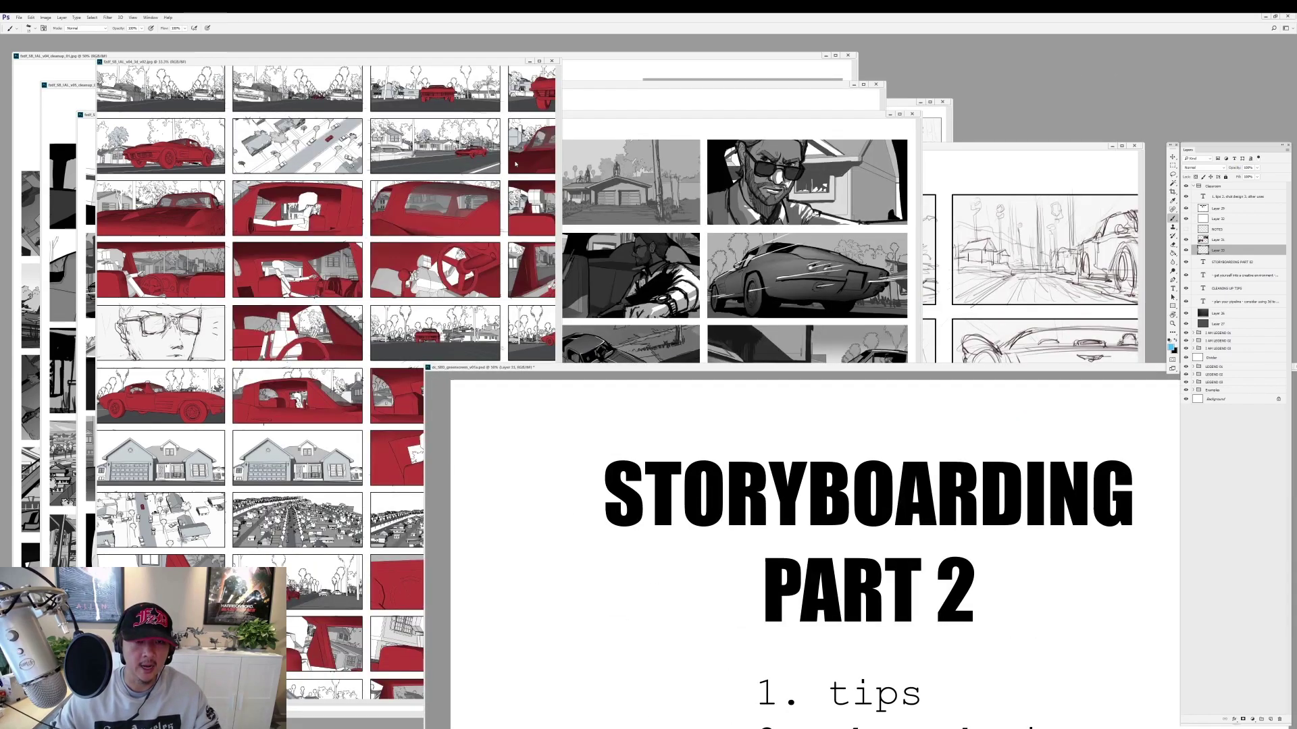
key(ctrl+Tab)
key(ctrl+Tab)
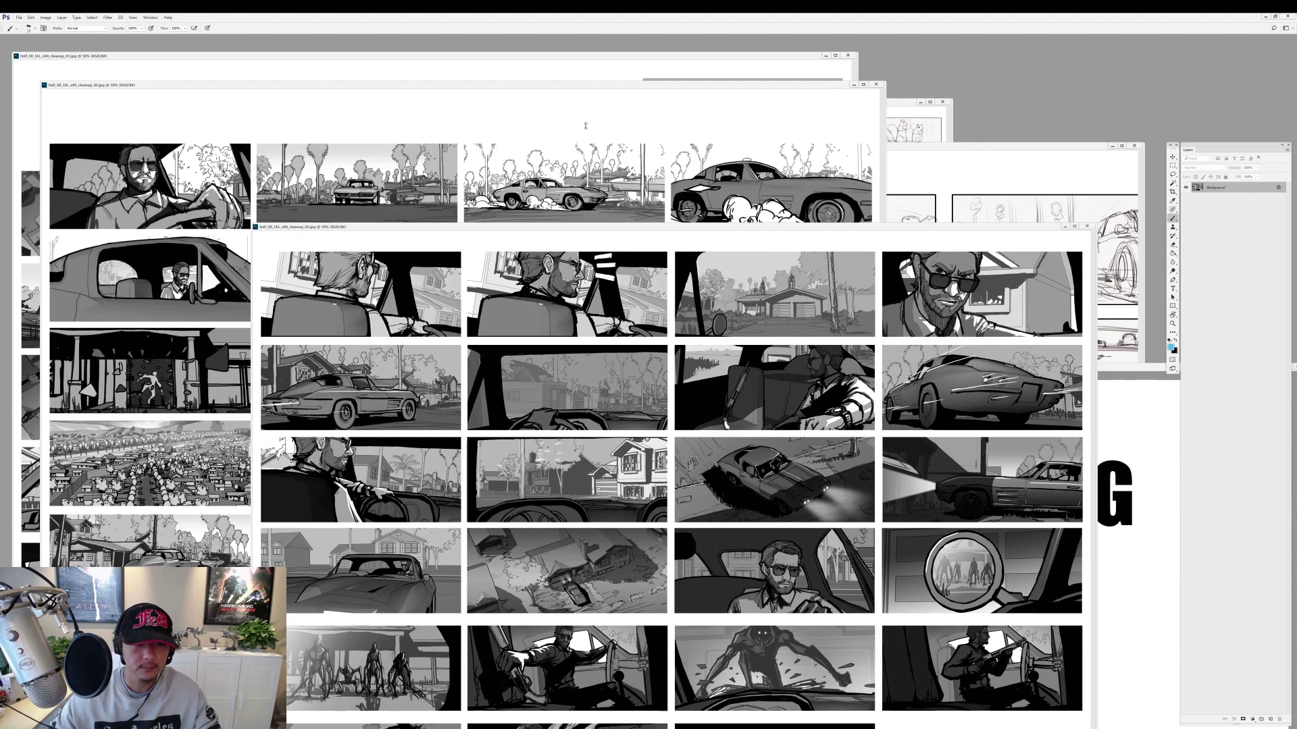
key(ctrl+Tab)
key(ctrl+Tab)
mouse_move(594, 60)
mouse_down()
mouse_move(688, 64)
mouse_move(643, 62)
mouse_up()
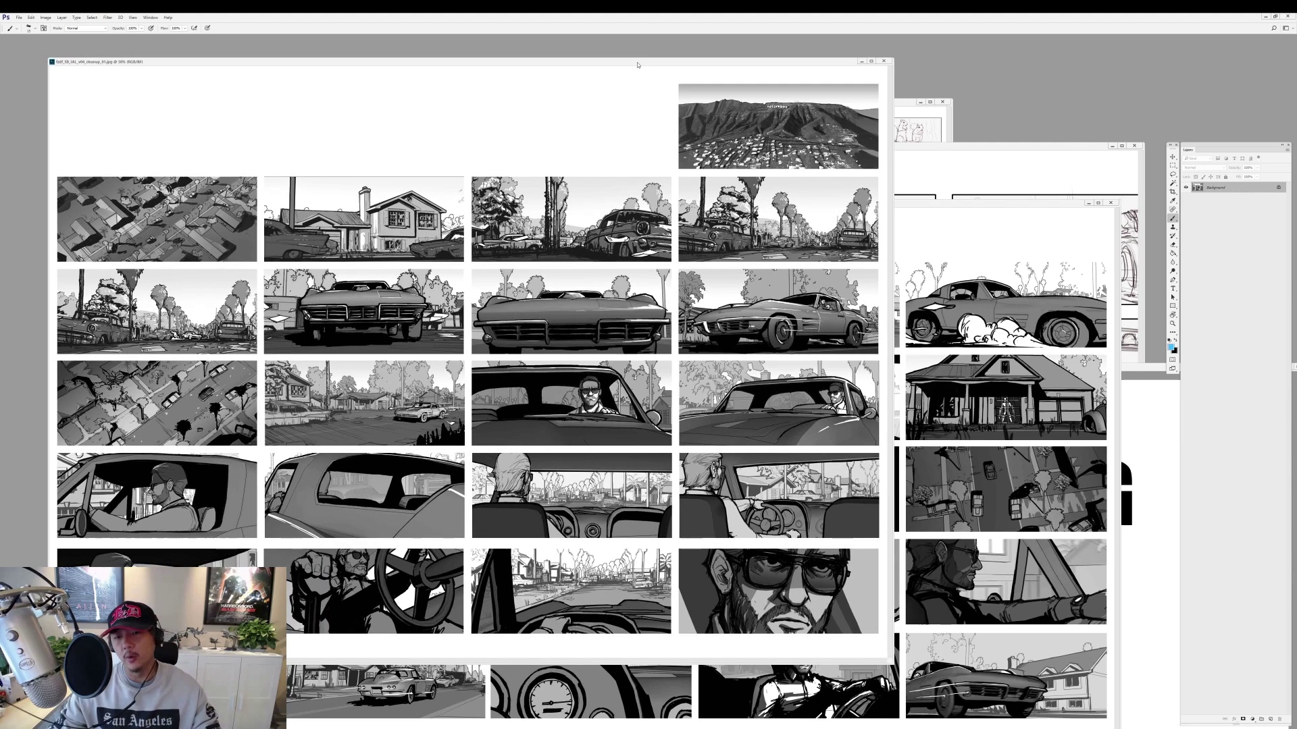
Bring the rough I AM LEGEND sheet forward, zoom out, and set red as the Brush colour.
key(ctrl+Tab)
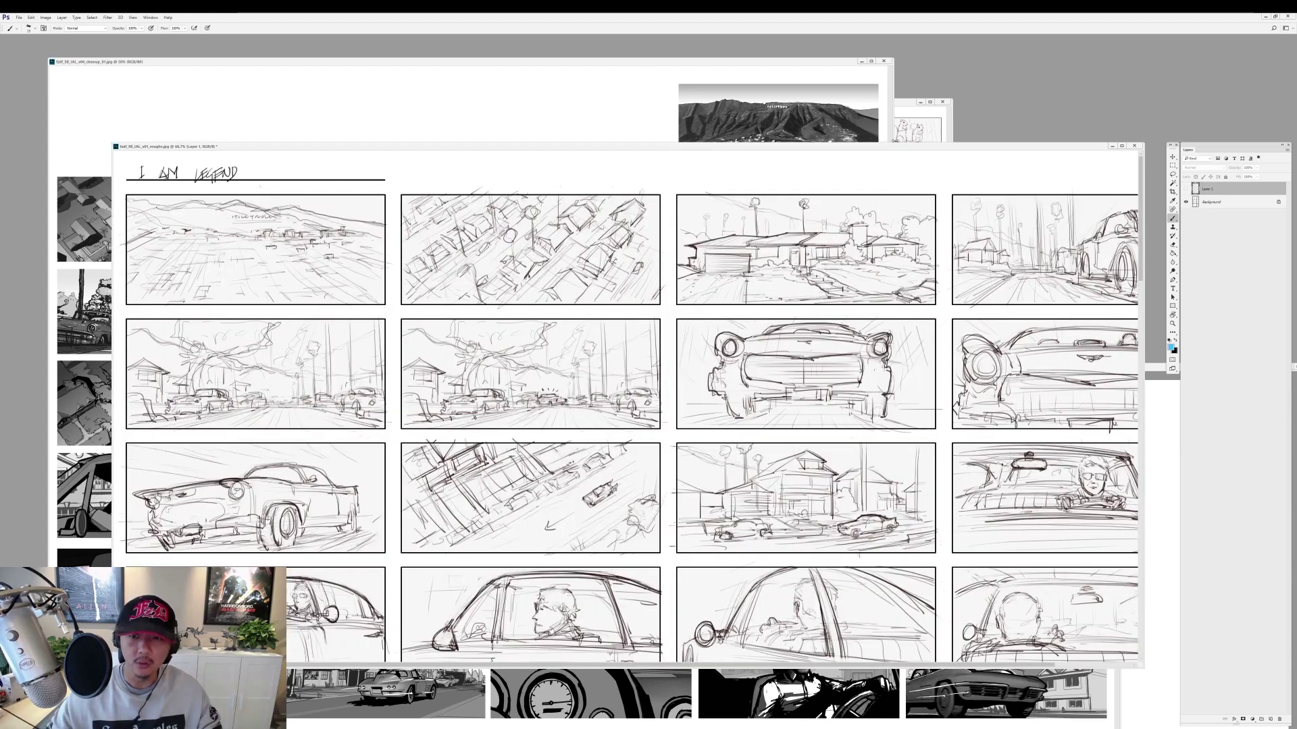
key(ctrl+minus)
key(ctrl+minus)
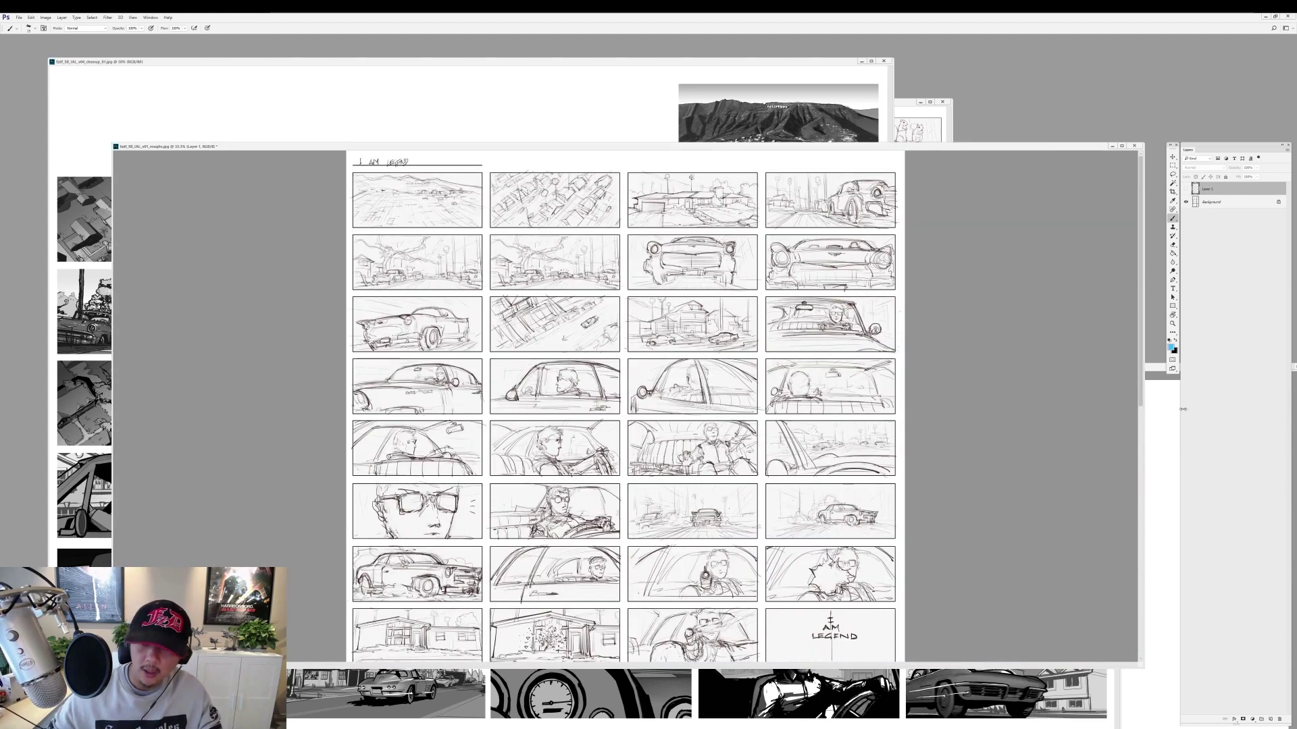
key(i)
click(1172, 347)
click(654, 218)
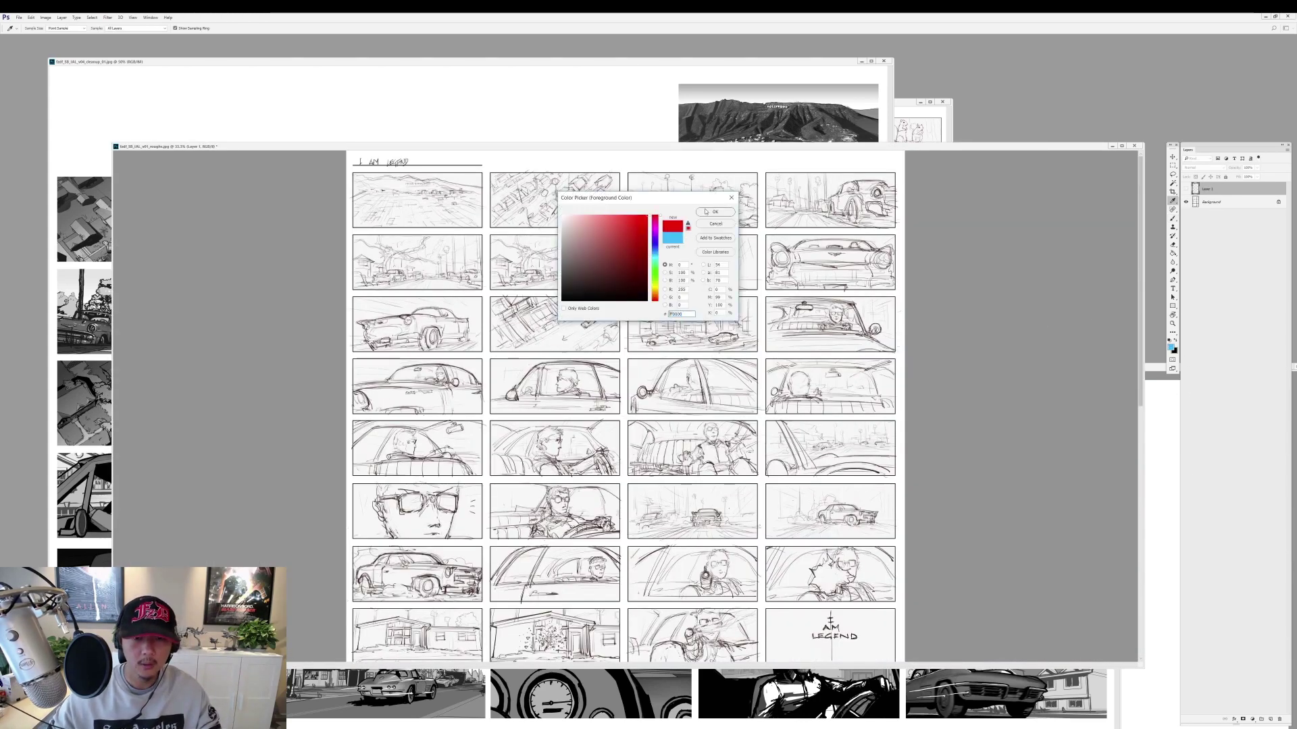
key(Return)
key(b)
scroll(625, 405, down, 3)
scroll(625, 405, up, 3)
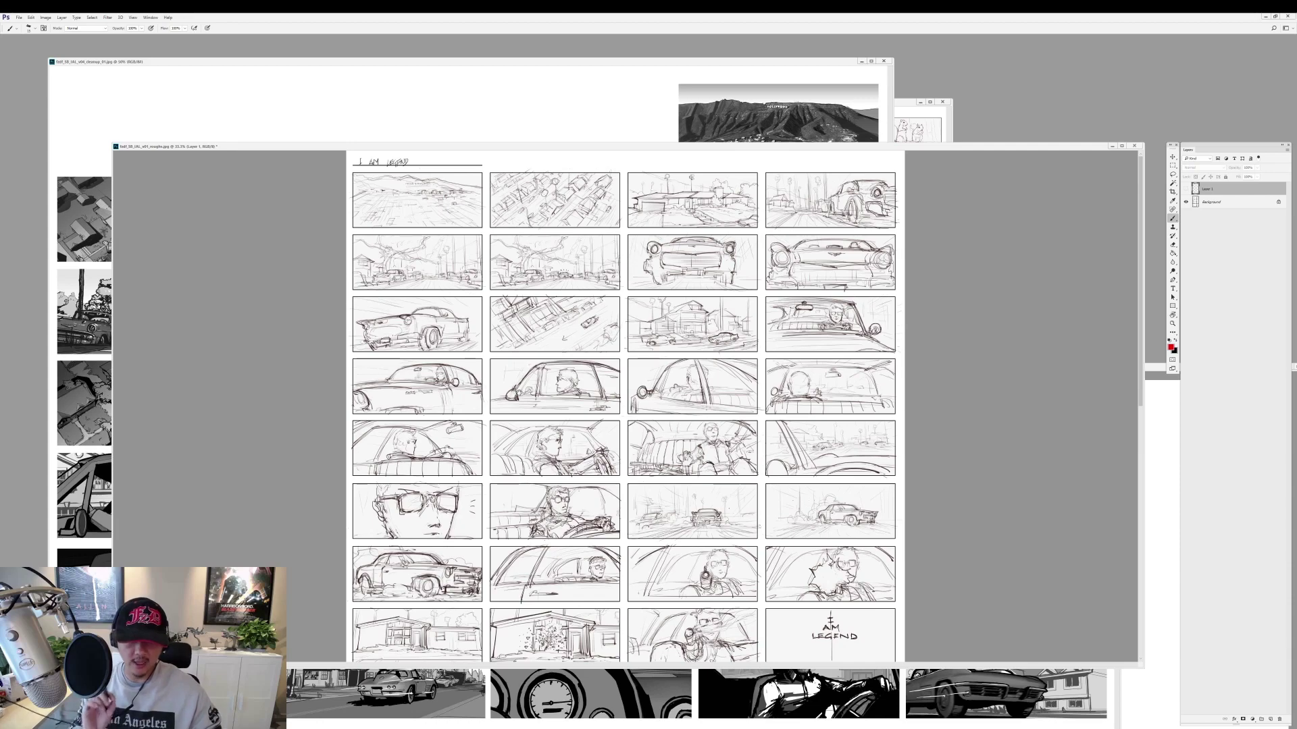
scroll(625, 405, down, 1)
scroll(625, 405, down, 3)
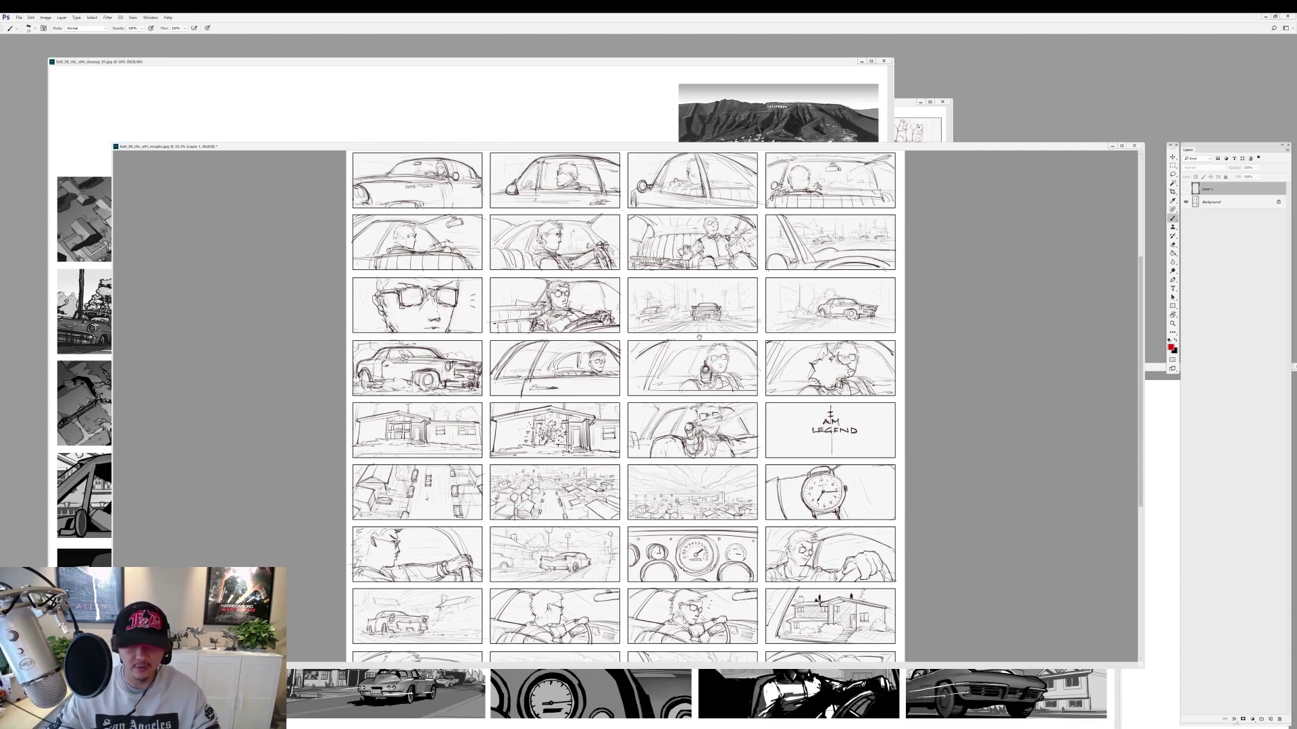
scroll(708, 370, up, 3)
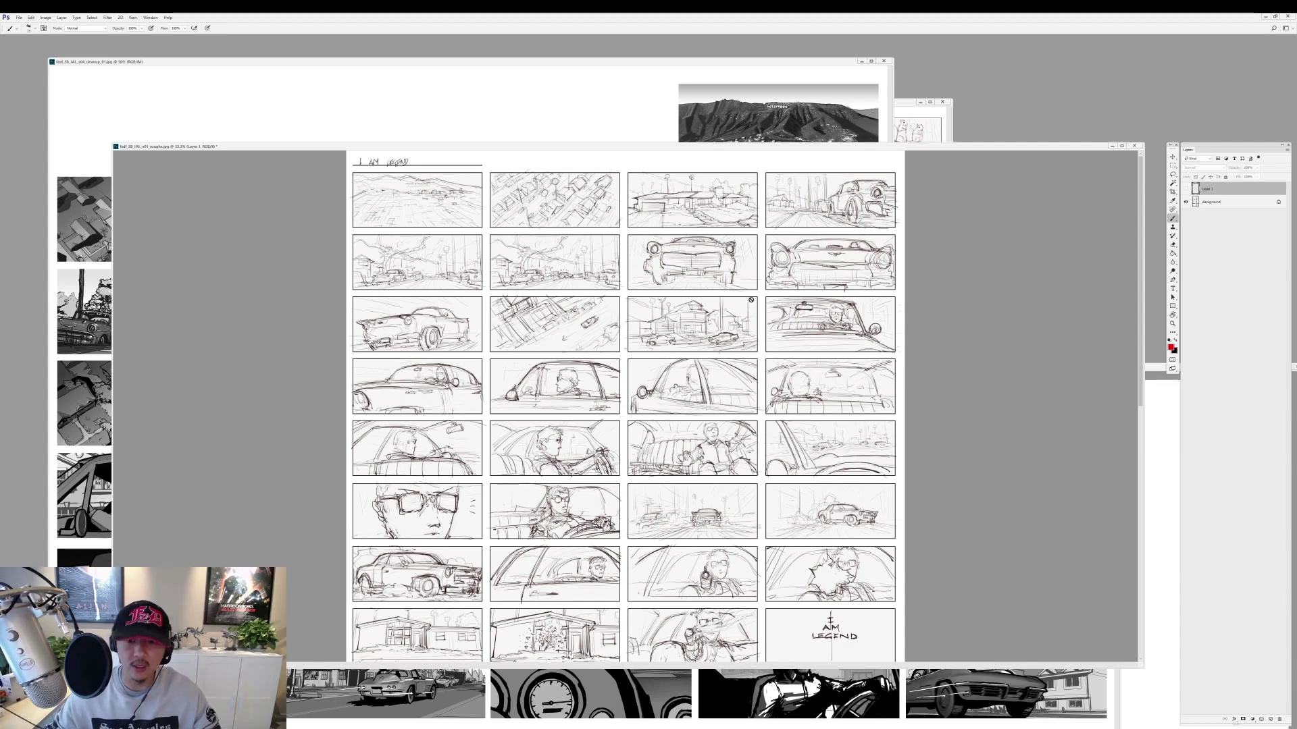
Zoom in on the rough panels and add Layer 2 as a blank critique layer.
key(ctrl+plus)
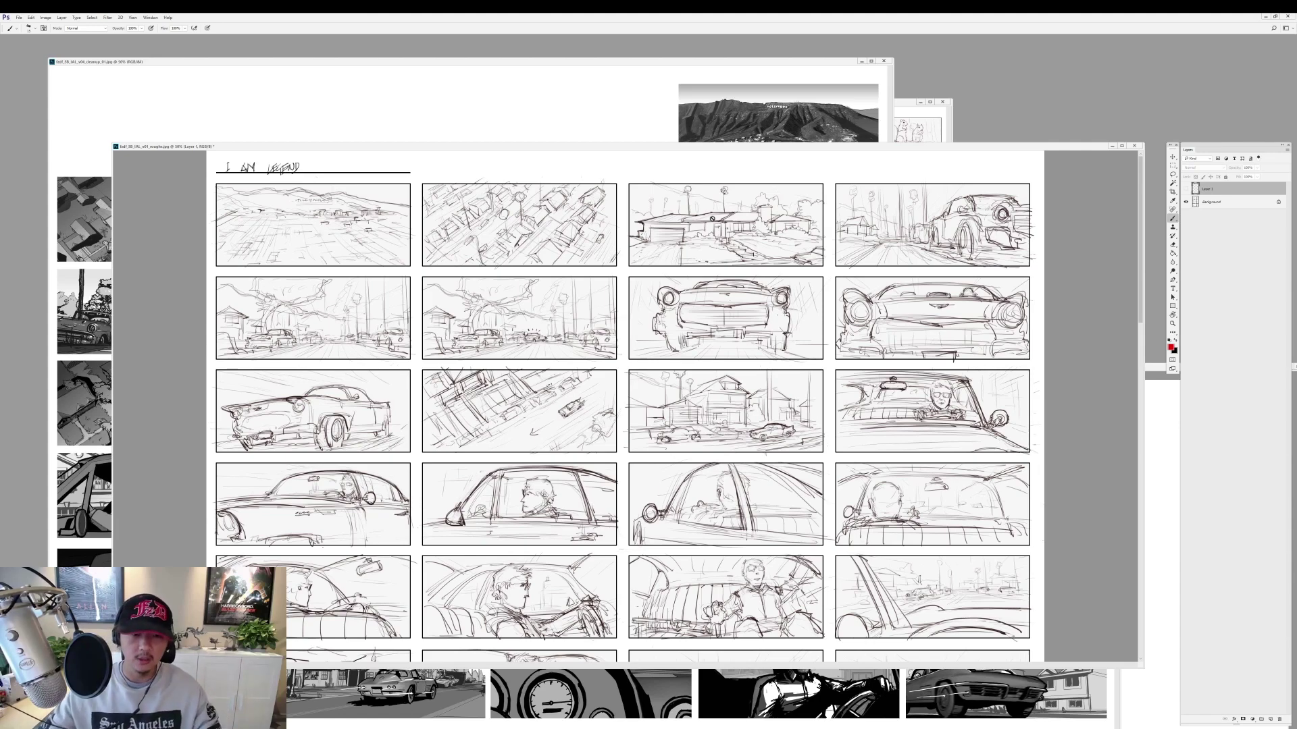
scroll(517, 273, down, 5)
scroll(517, 273, up, 5)
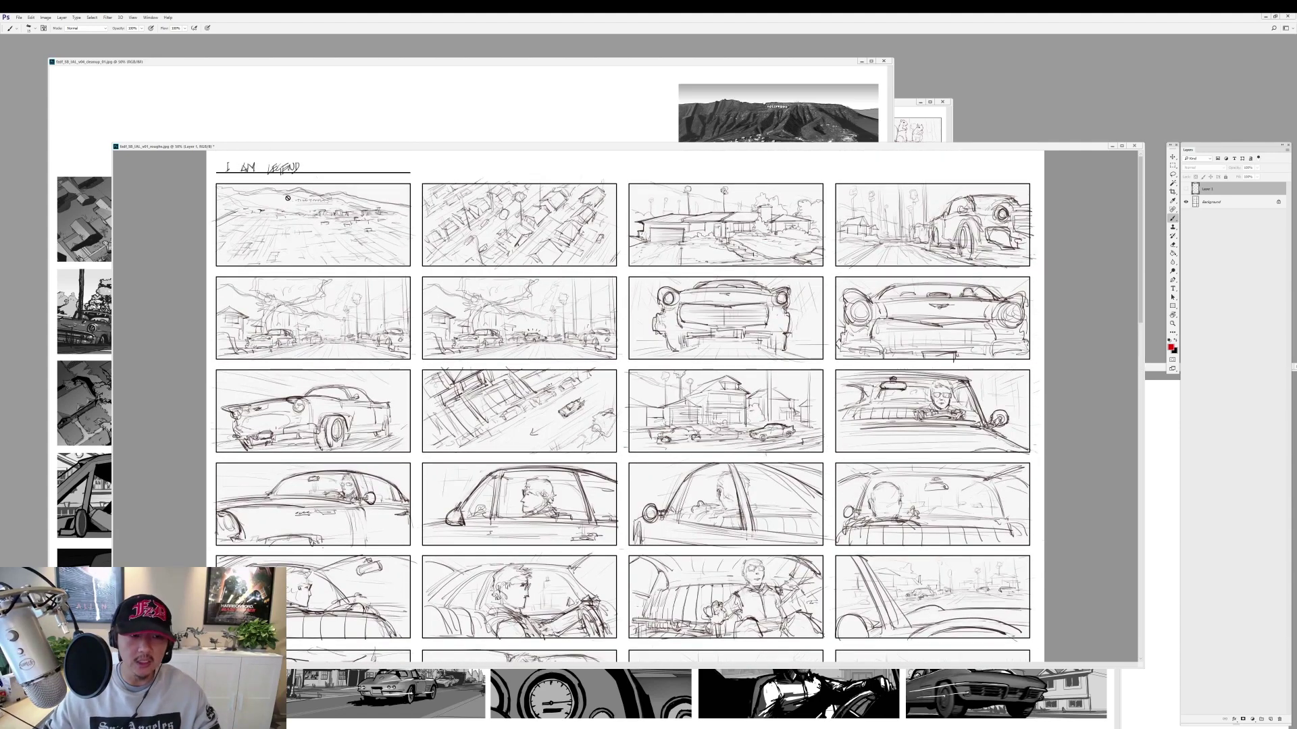
click(1185, 189)
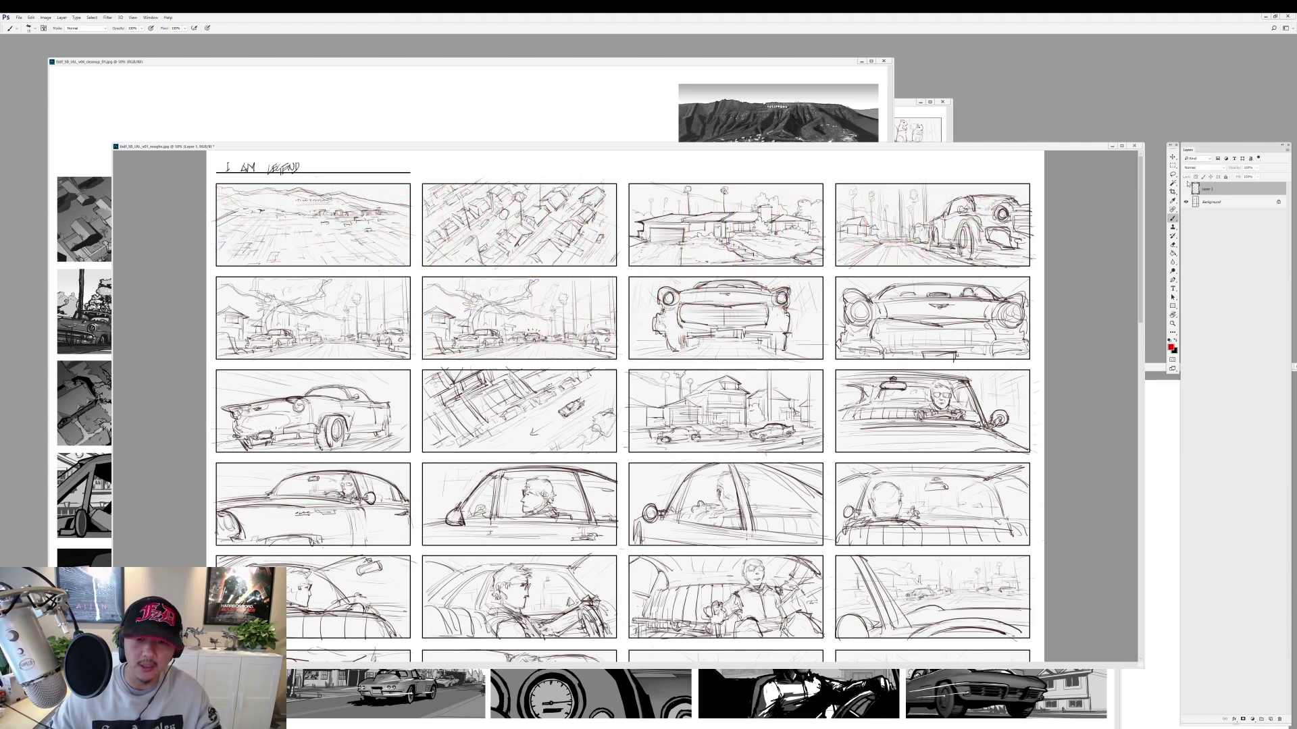
click(1270, 720)
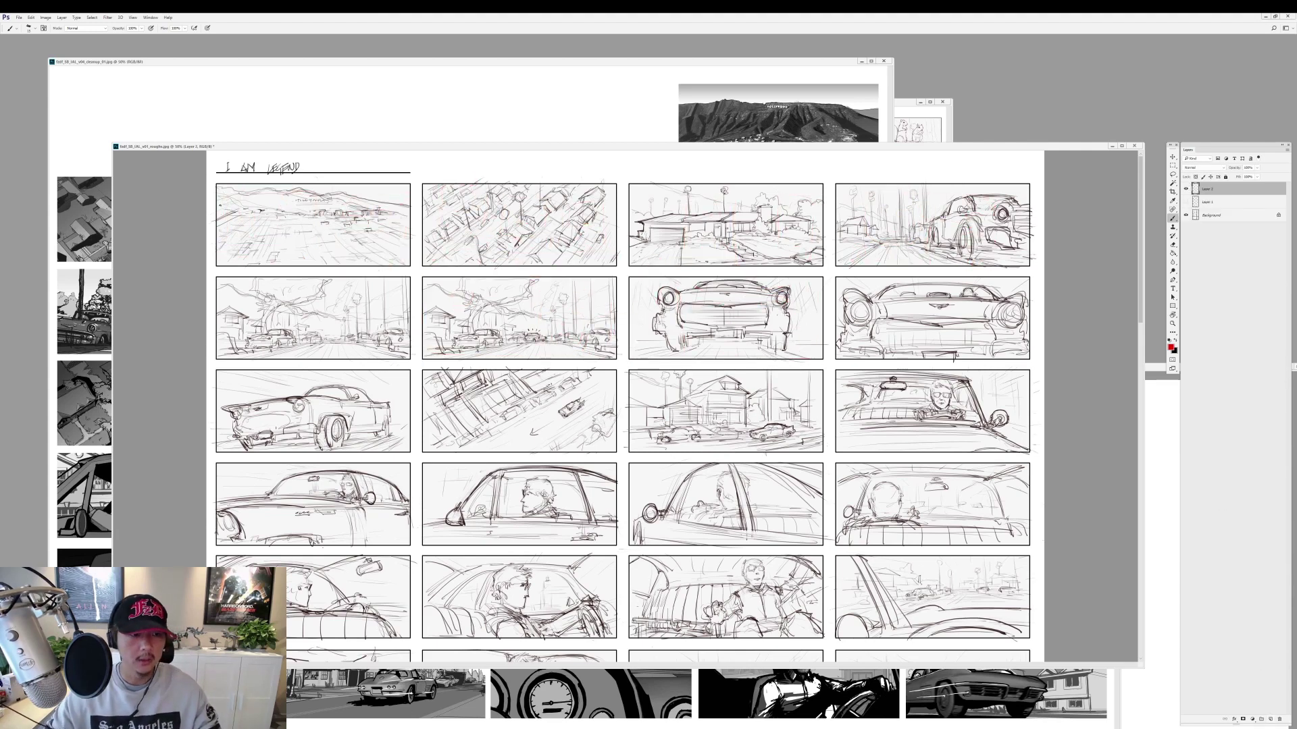
Draw a red line left of the opening panels and tick four top-row and two row-two panels.
mouse_move(212, 180)
mouse_down()
mouse_move(212, 453)
mouse_move(827, 457)
mouse_move(828, 364)
mouse_move(1034, 365)
mouse_move(1036, 180)
mouse_move(207, 181)
mouse_up()
drag(329, 243, 385, 220)
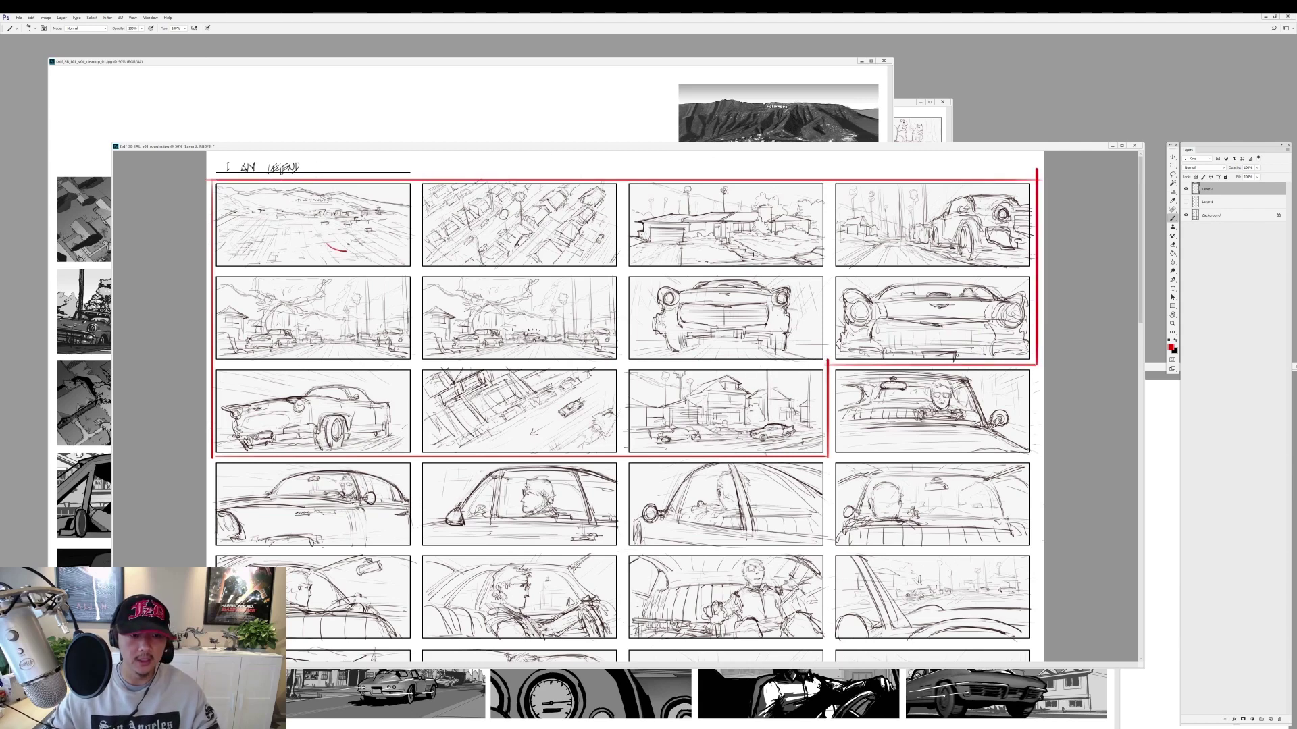
drag(471, 216, 508, 211)
drag(676, 217, 703, 214)
drag(893, 233, 914, 228)
drag(313, 329, 327, 323)
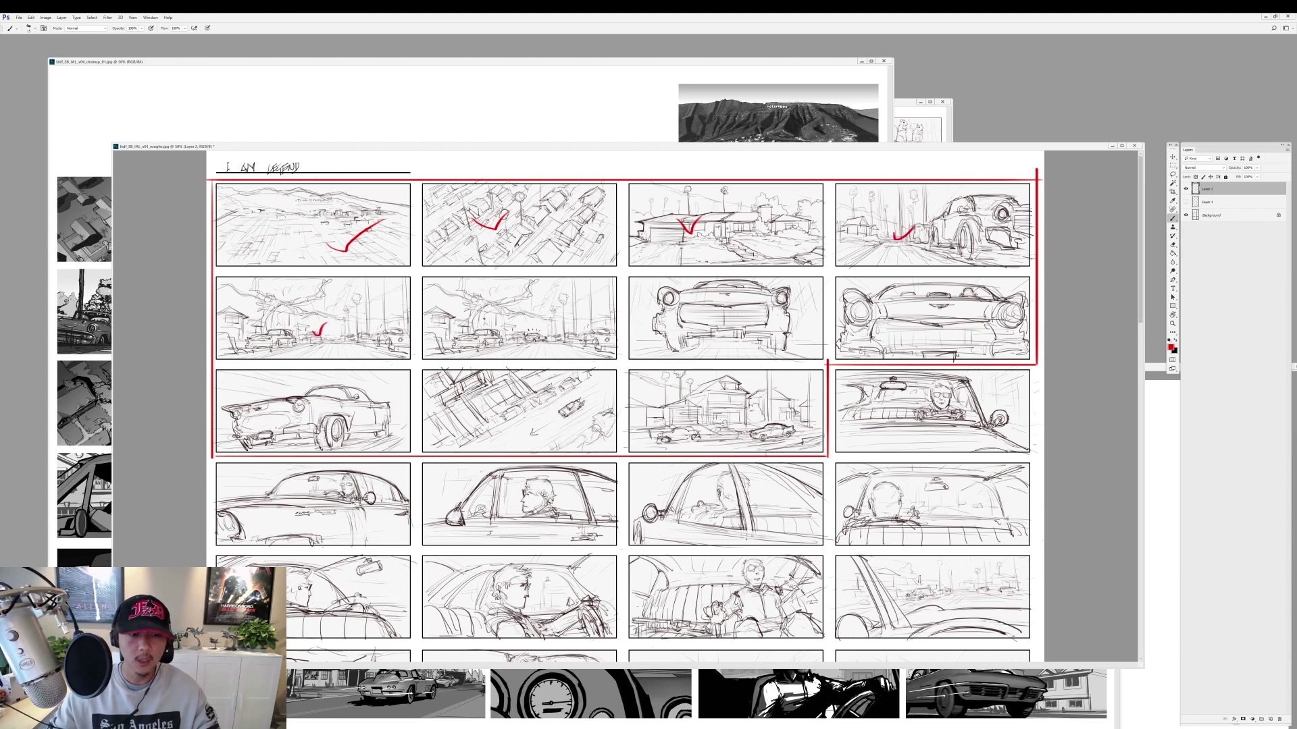
drag(484, 312, 500, 305)
Box the front-view car panels in row two and draw a red divider beneath, undoing a misplaced line.
scroll(623, 409, up, 1)
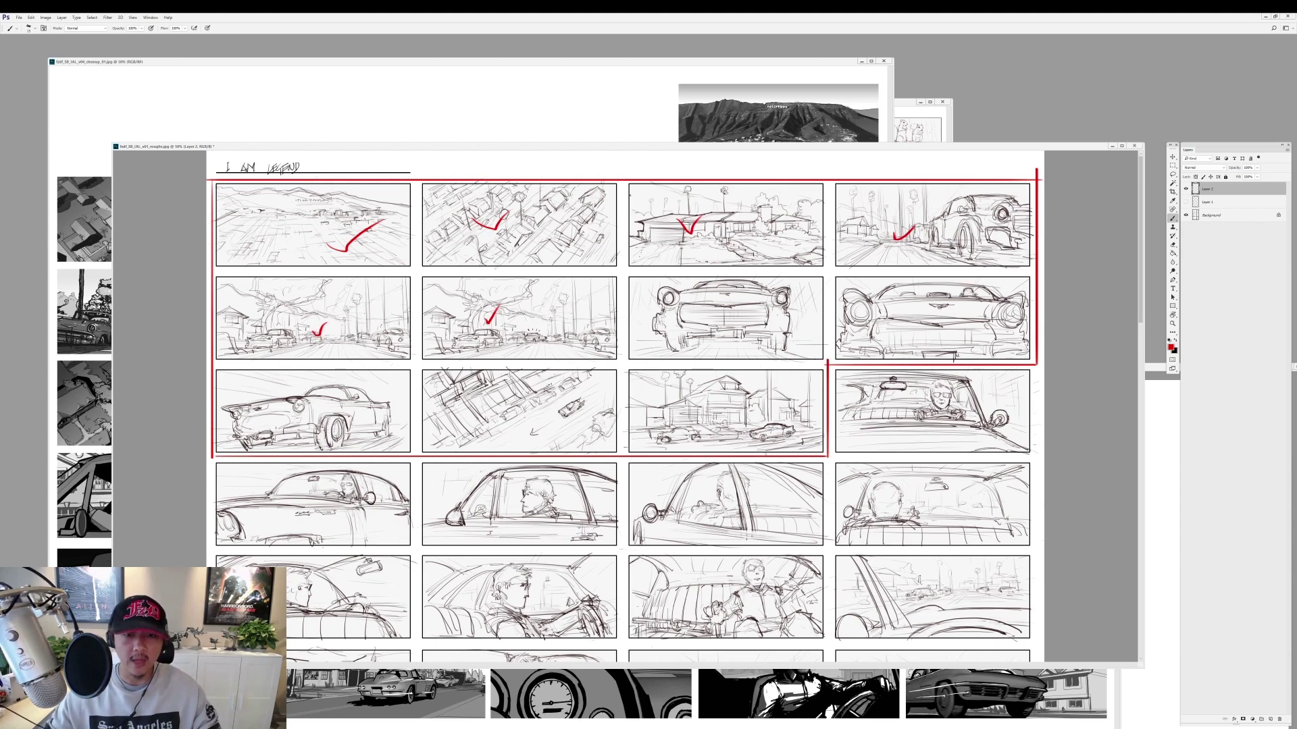
drag(620, 178, 621, 325)
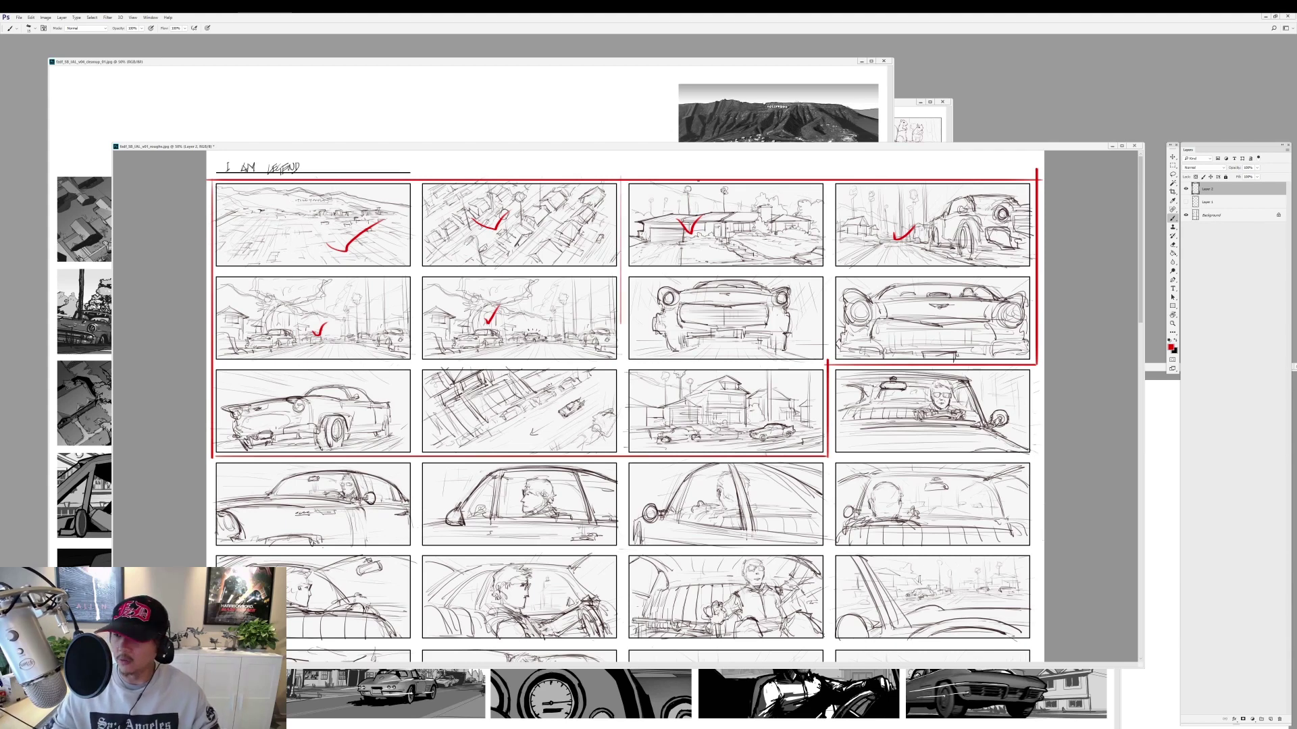
key(ctrl+z)
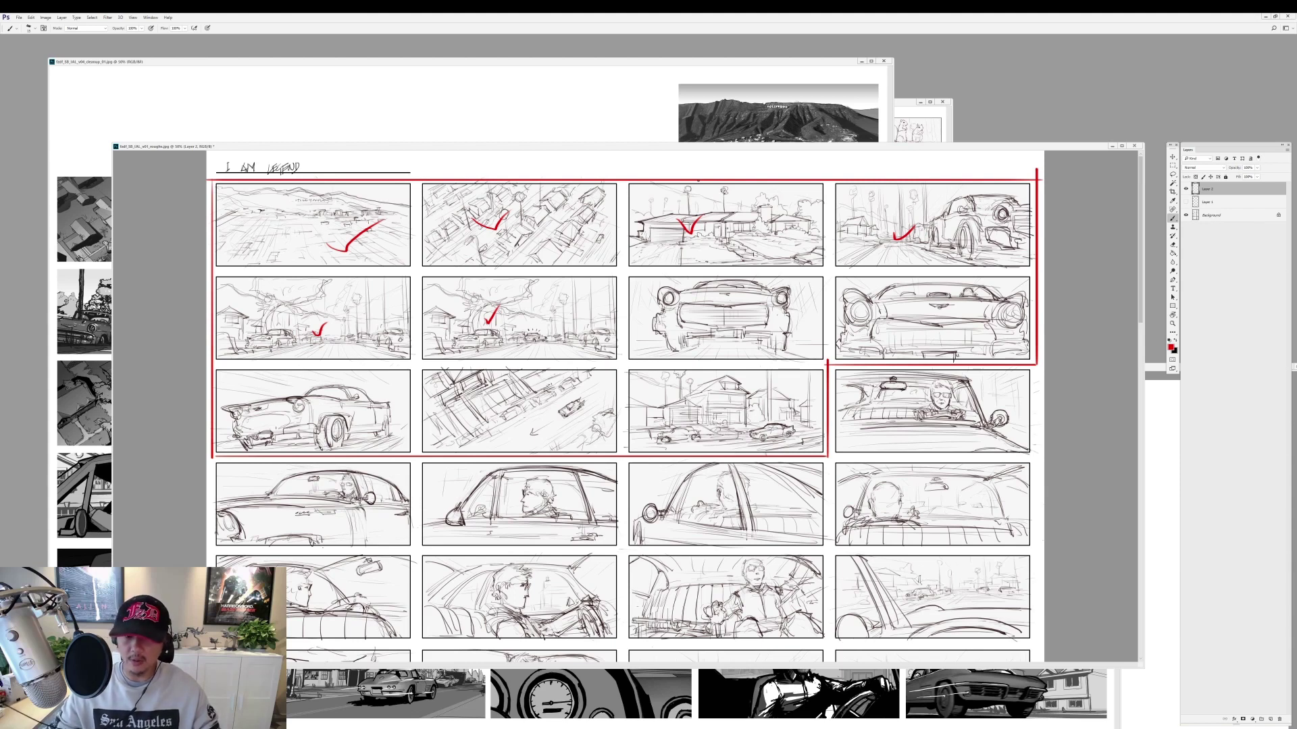
mouse_move(626, 272)
mouse_down()
mouse_move(626, 365)
mouse_move(827, 365)
mouse_up()
drag(632, 272, 1031, 272)
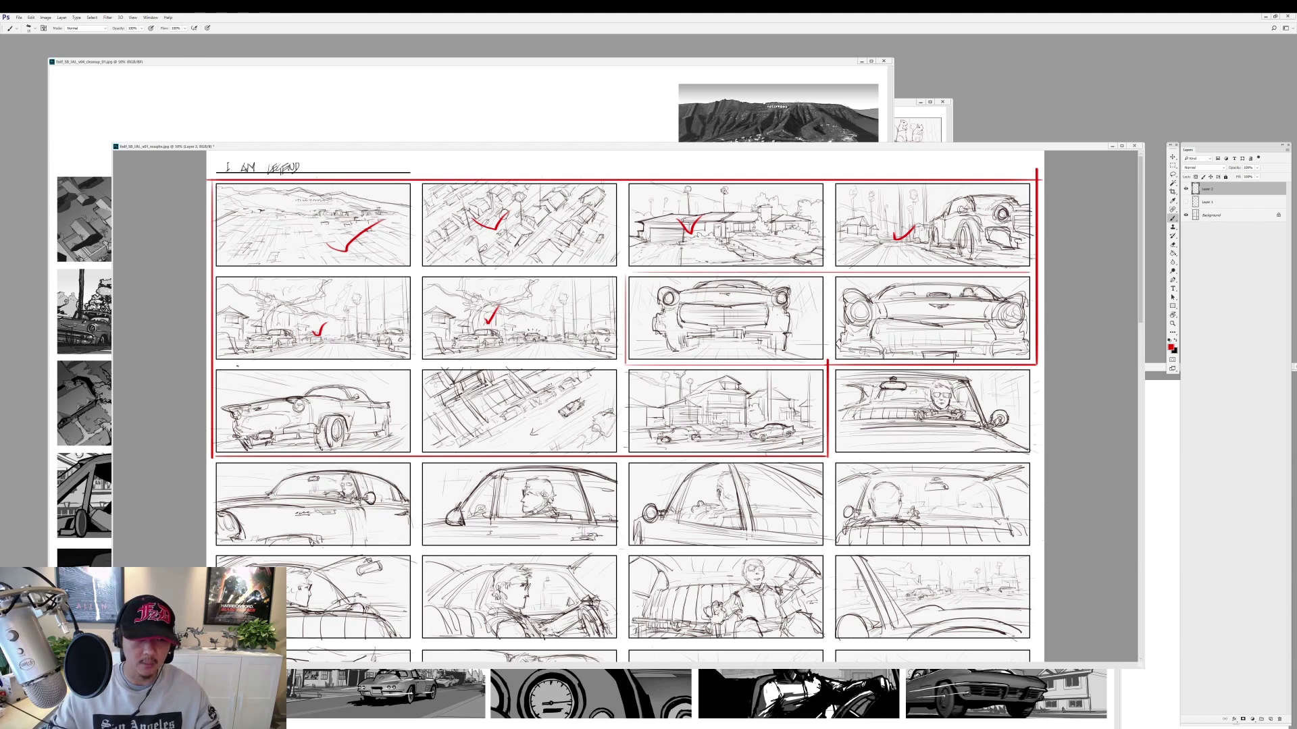
drag(233, 367, 658, 367)
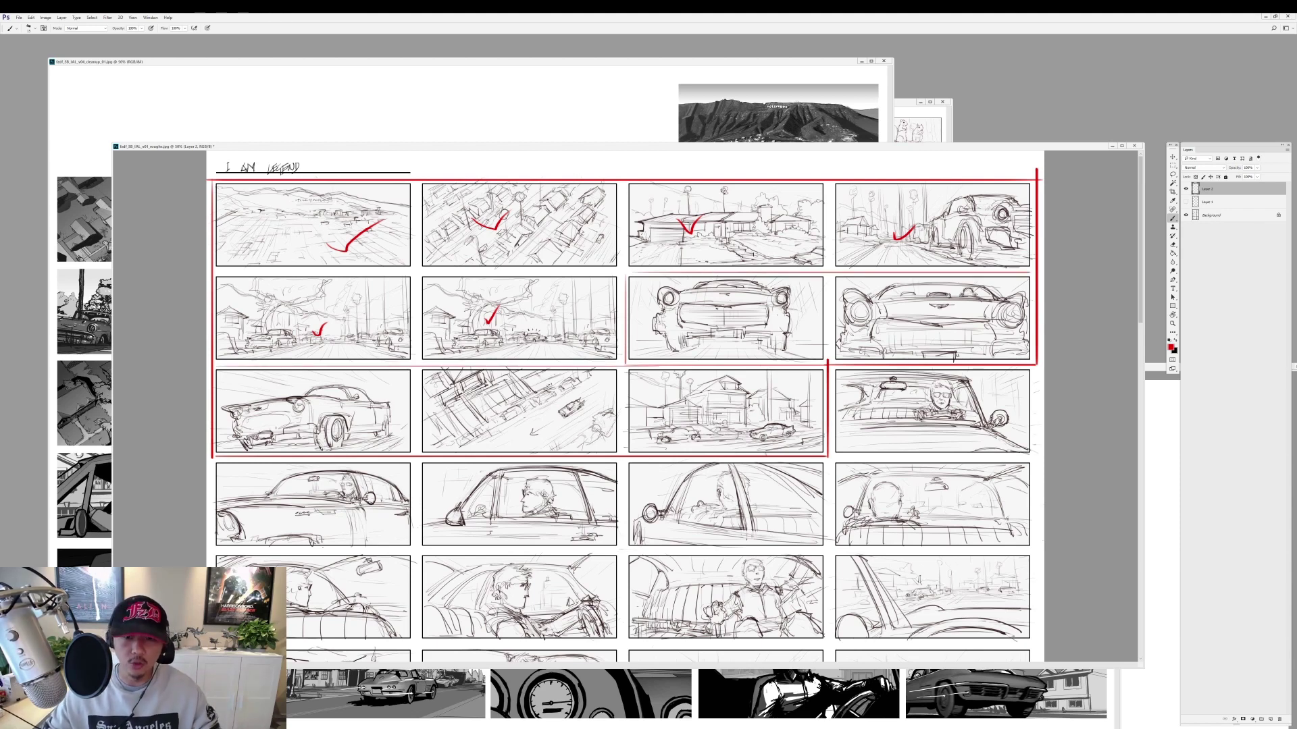
Tick the remaining row-two panels and the row-three panels in red, undoing one stray stroke.
drag(716, 309, 731, 307)
drag(926, 323, 932, 328)
drag(287, 410, 297, 407)
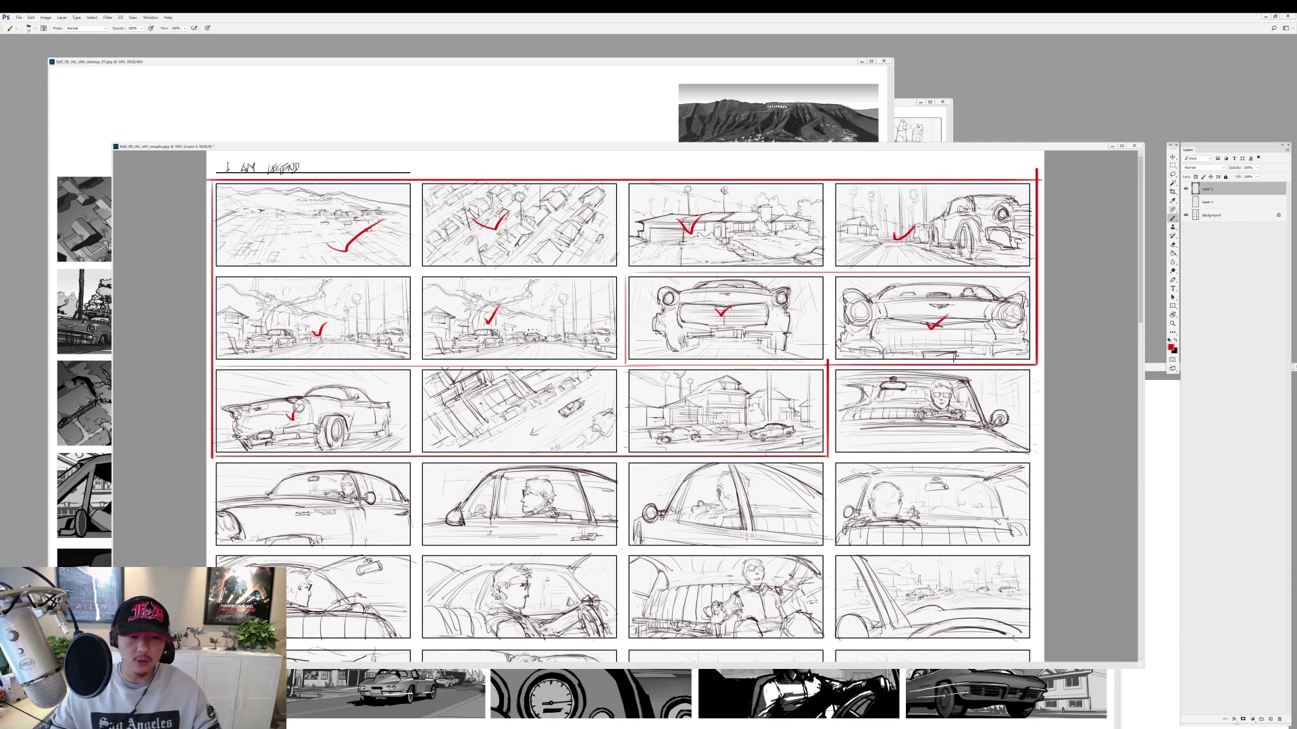
drag(763, 427, 781, 416)
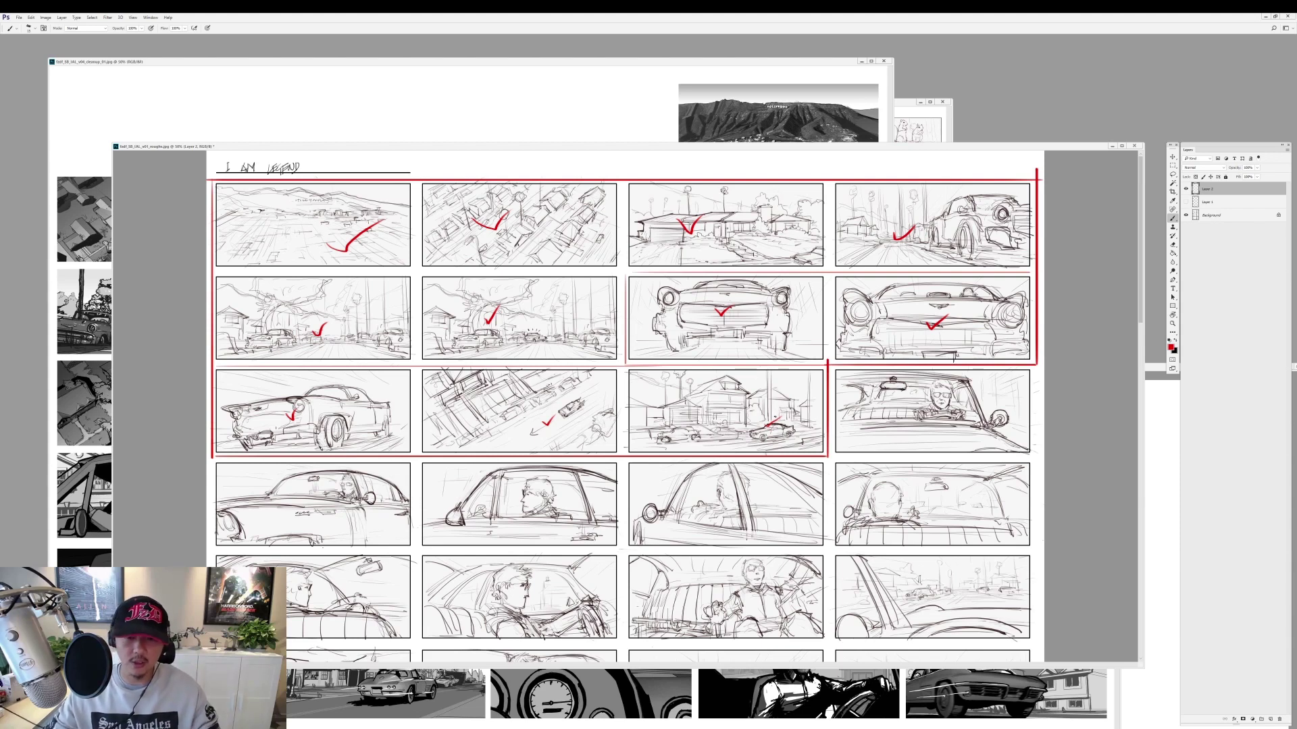
mouse_move(866, 212)
mouse_down()
mouse_move(772, 405)
mouse_move(799, 206)
mouse_up()
key(ctrl+z)
key(ctrl+z)
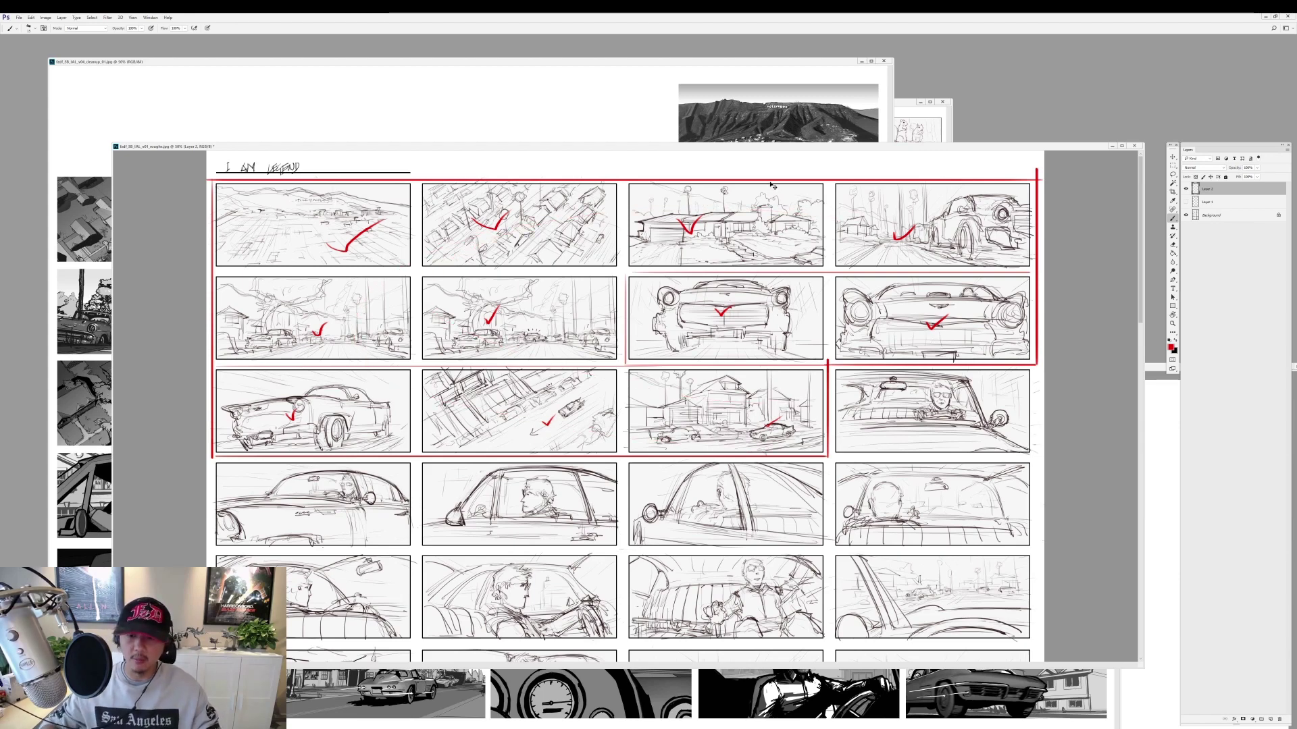
scroll(772, 185, down, 2)
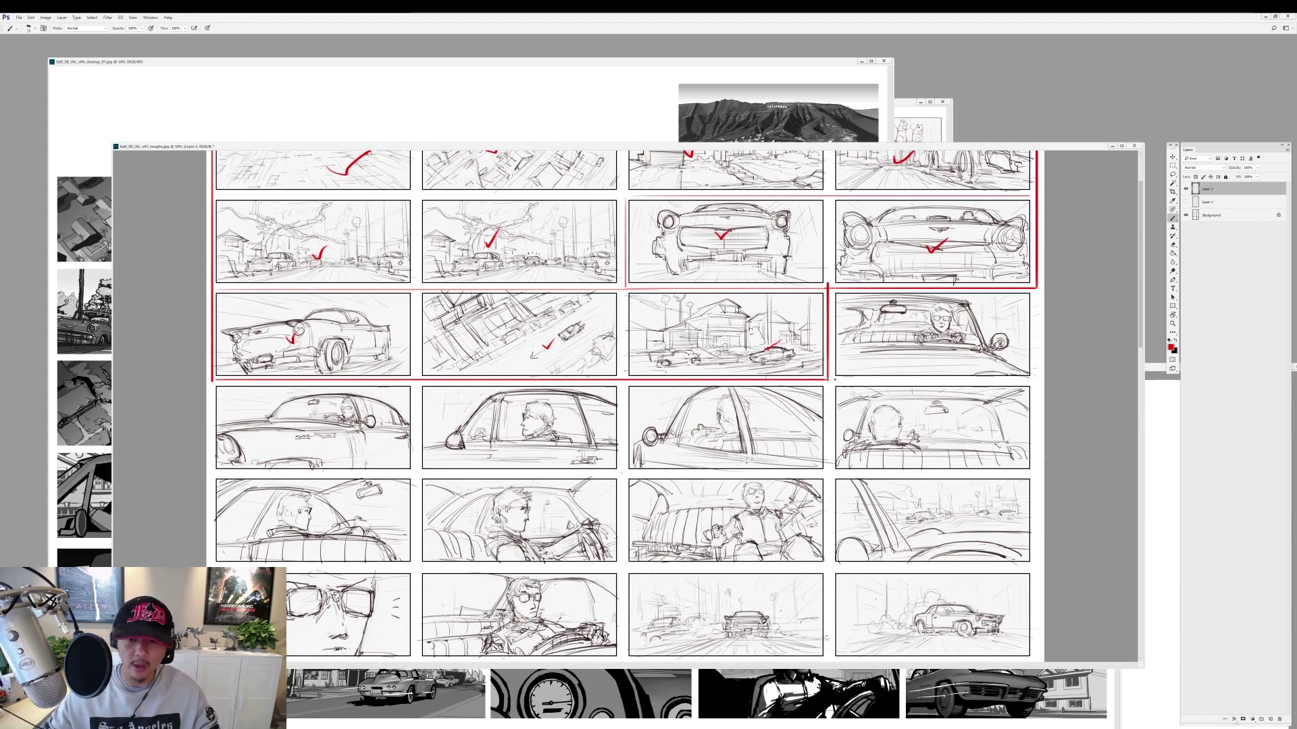
Extend the red outline along the third row and down the board's left edge.
drag(1038, 288, 1039, 376)
drag(829, 286, 829, 364)
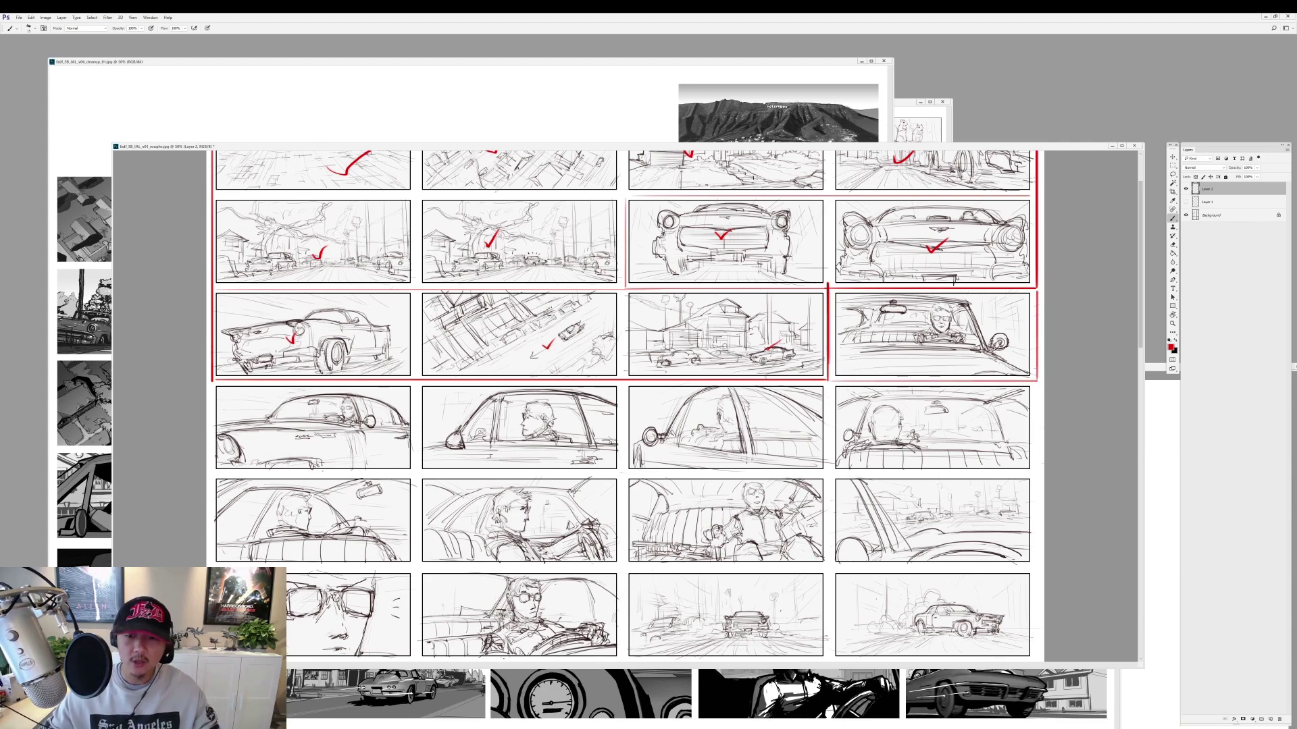
scroll(624, 405, up, 1)
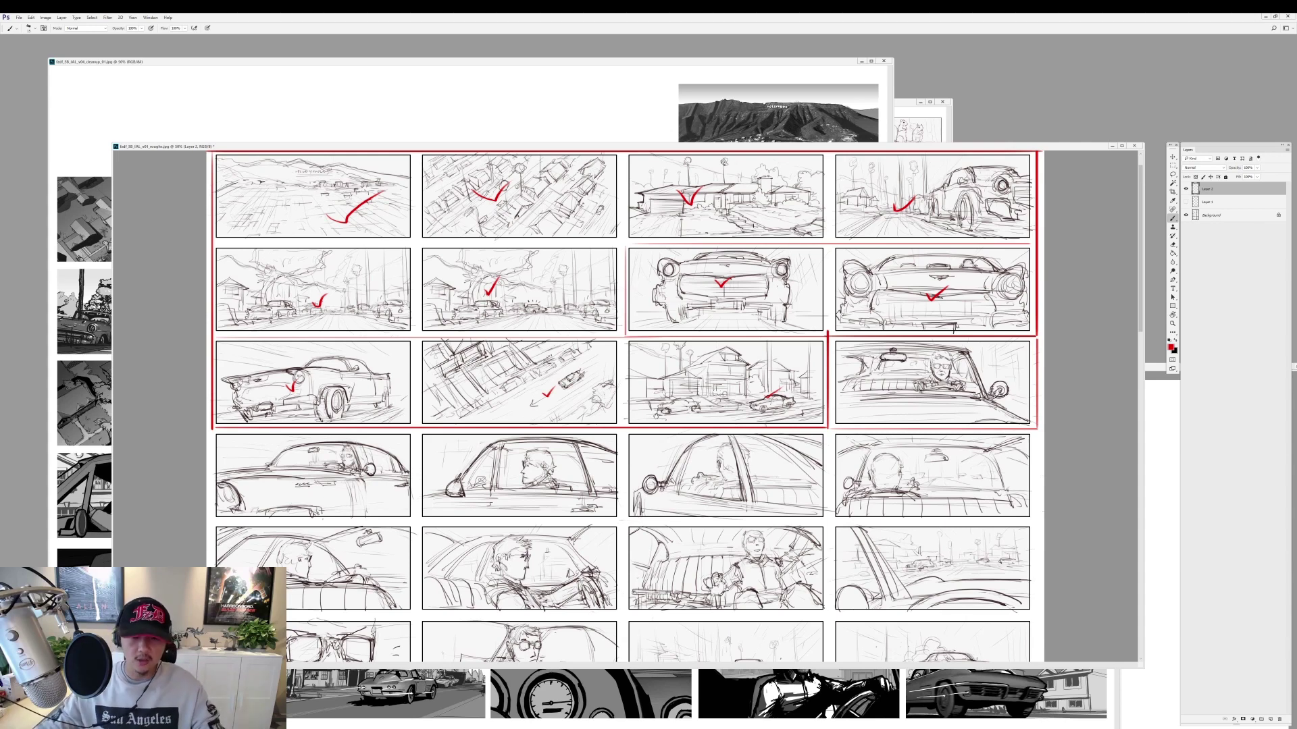
scroll(625, 406, down, 3)
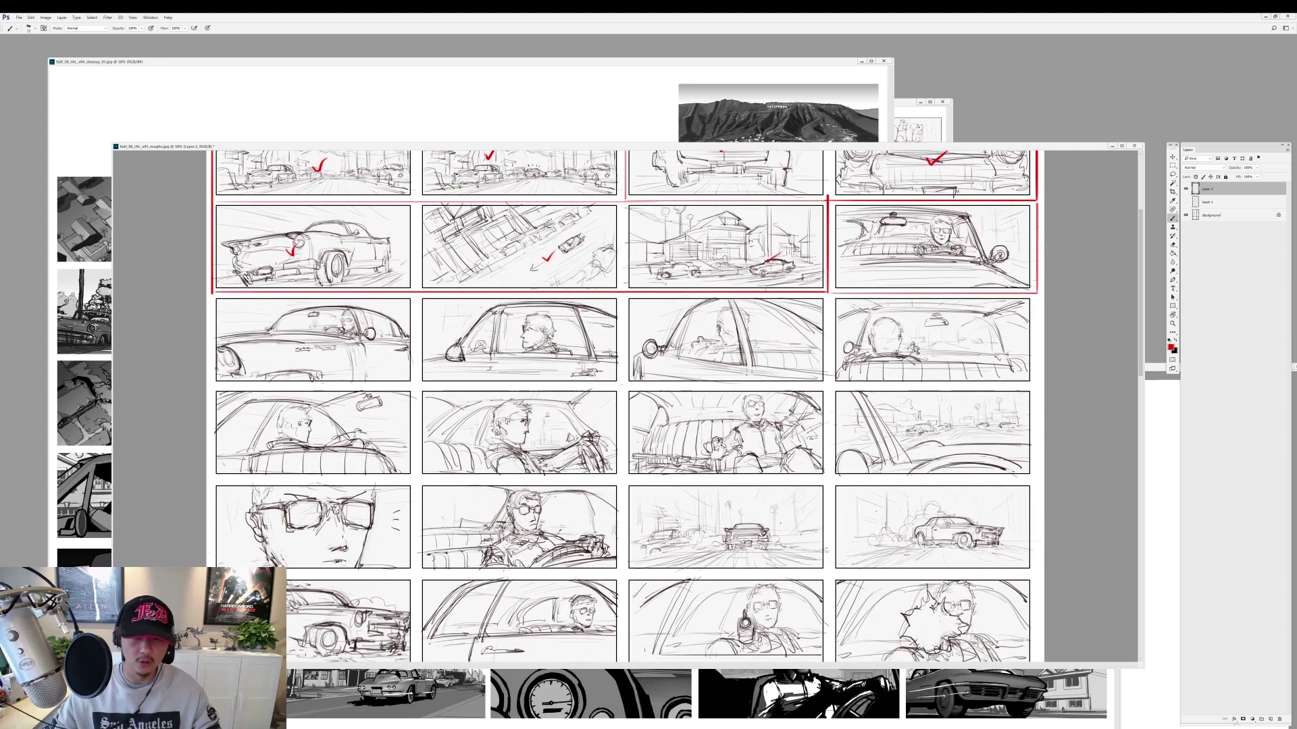
key(ctrl+minus)
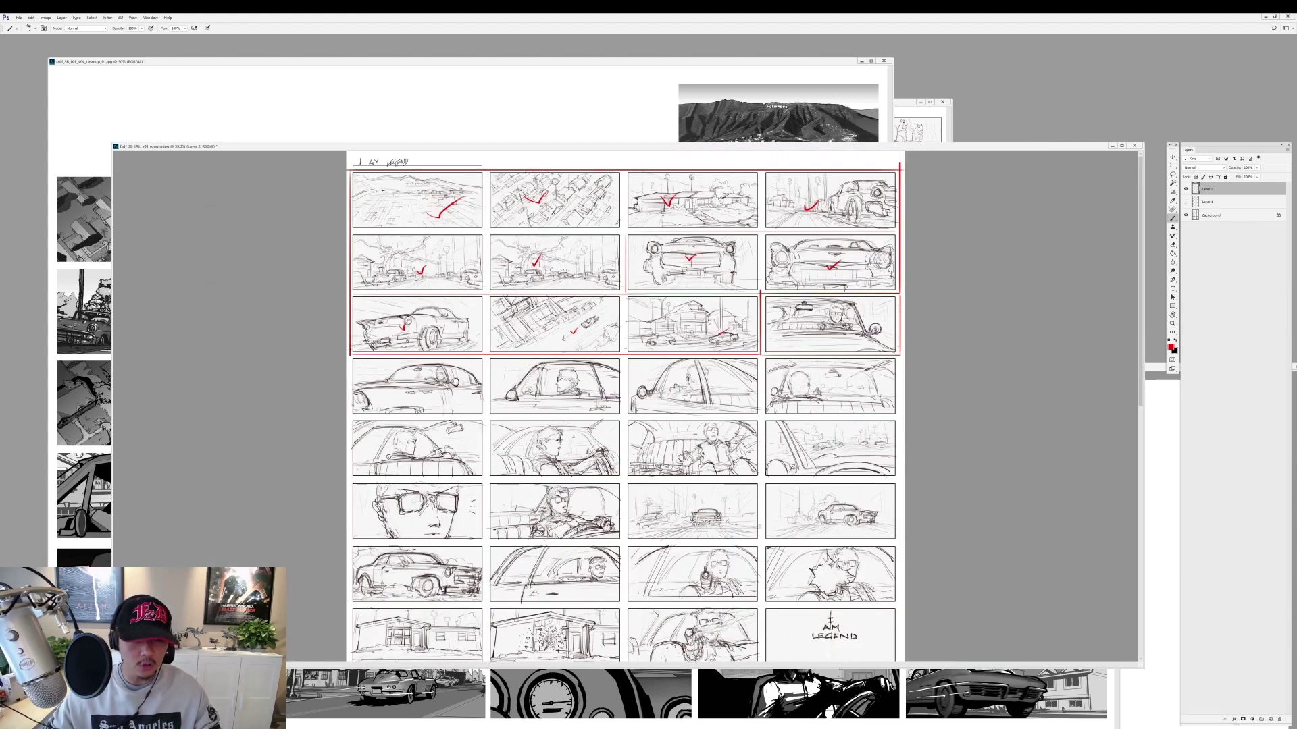
drag(351, 373, 351, 605)
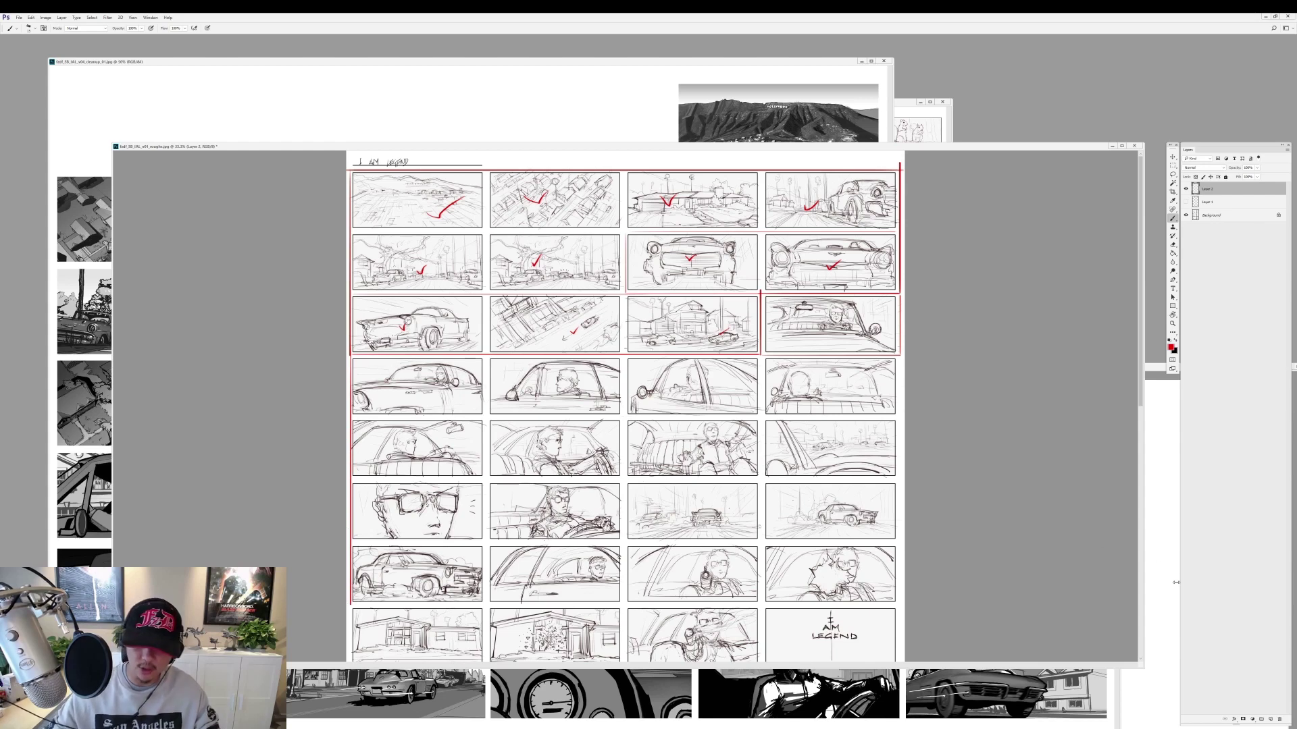
Switch to blue and box the sunglasses close-up panel, circling the glasses.
click(1171, 346)
click(654, 243)
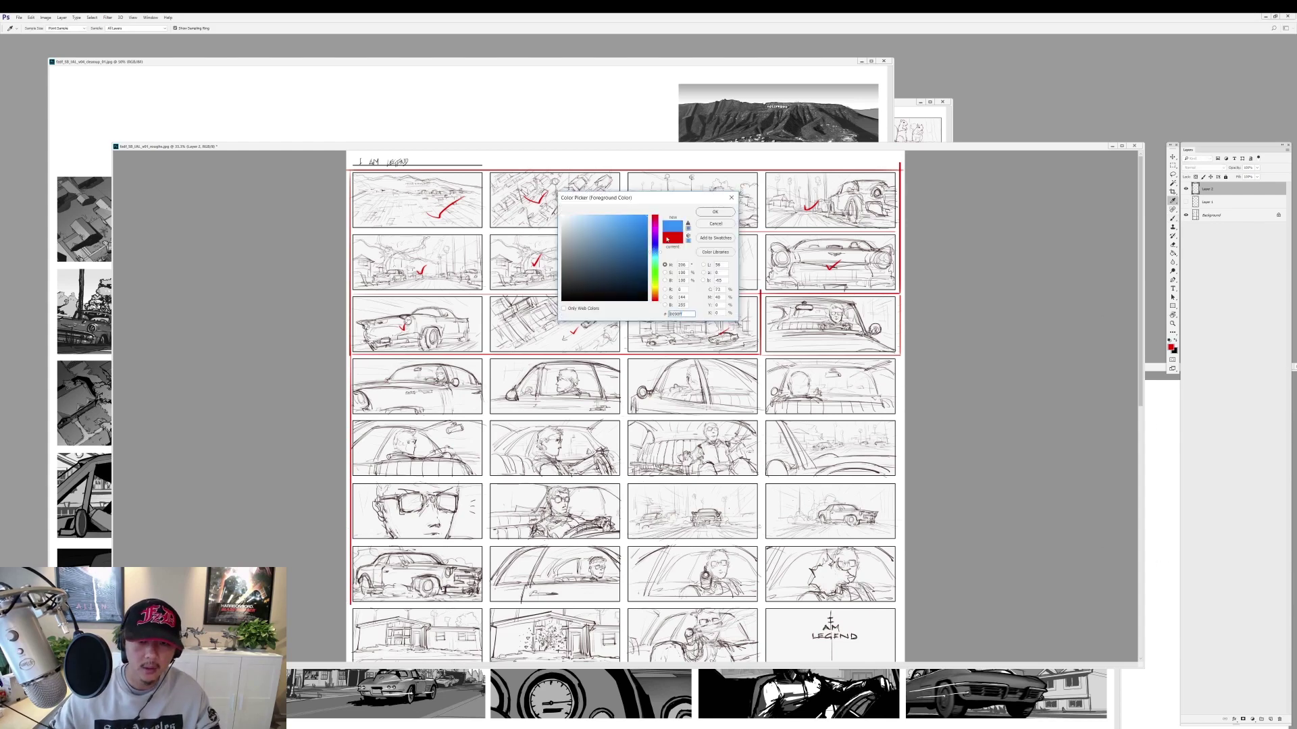
click(715, 211)
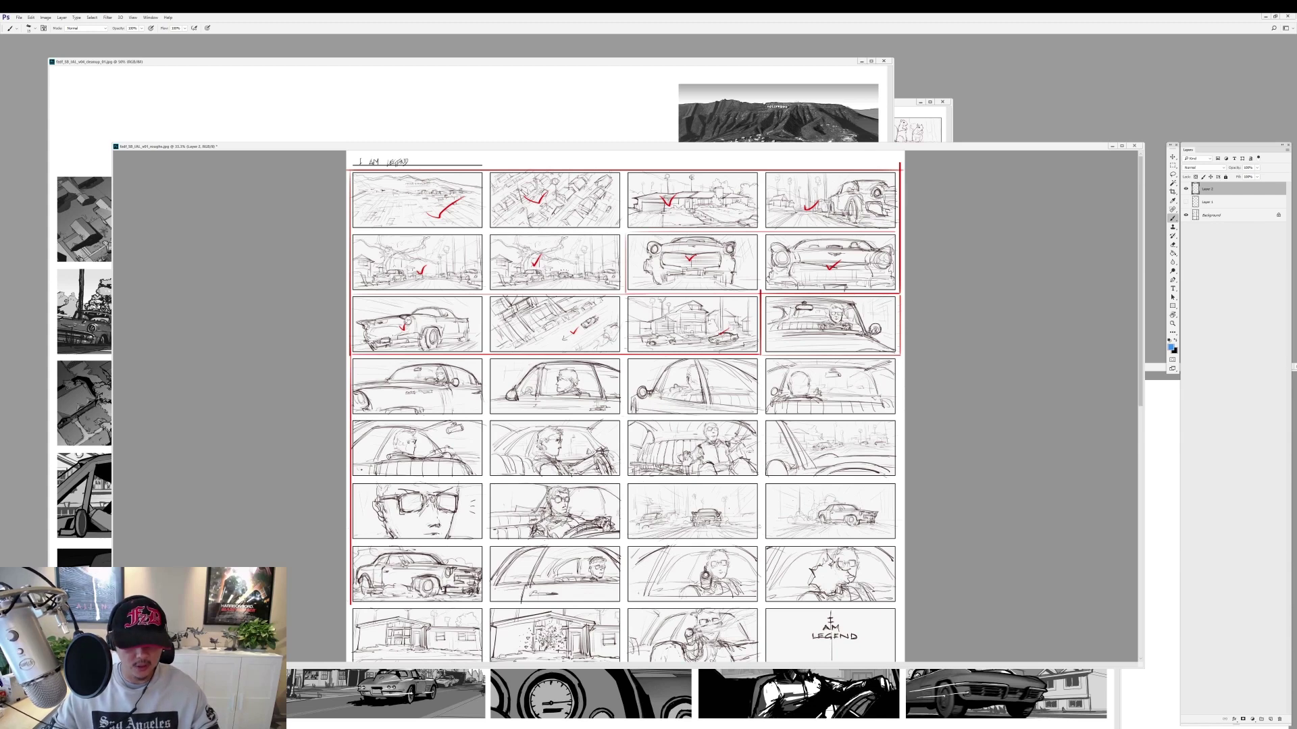
mouse_move(347, 481)
mouse_down()
mouse_move(482, 478)
mouse_move(488, 510)
mouse_move(472, 542)
mouse_move(356, 542)
mouse_up()
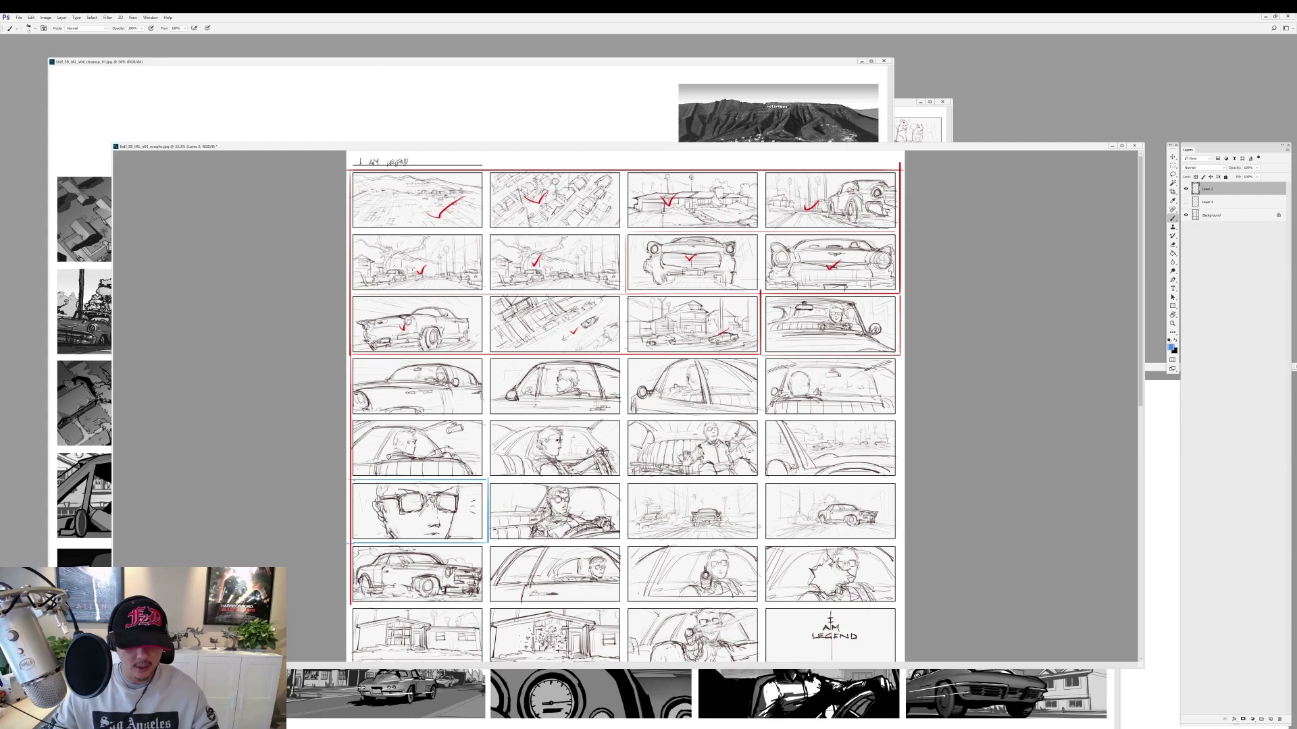
drag(351, 481, 351, 542)
key(ctrl+plus)
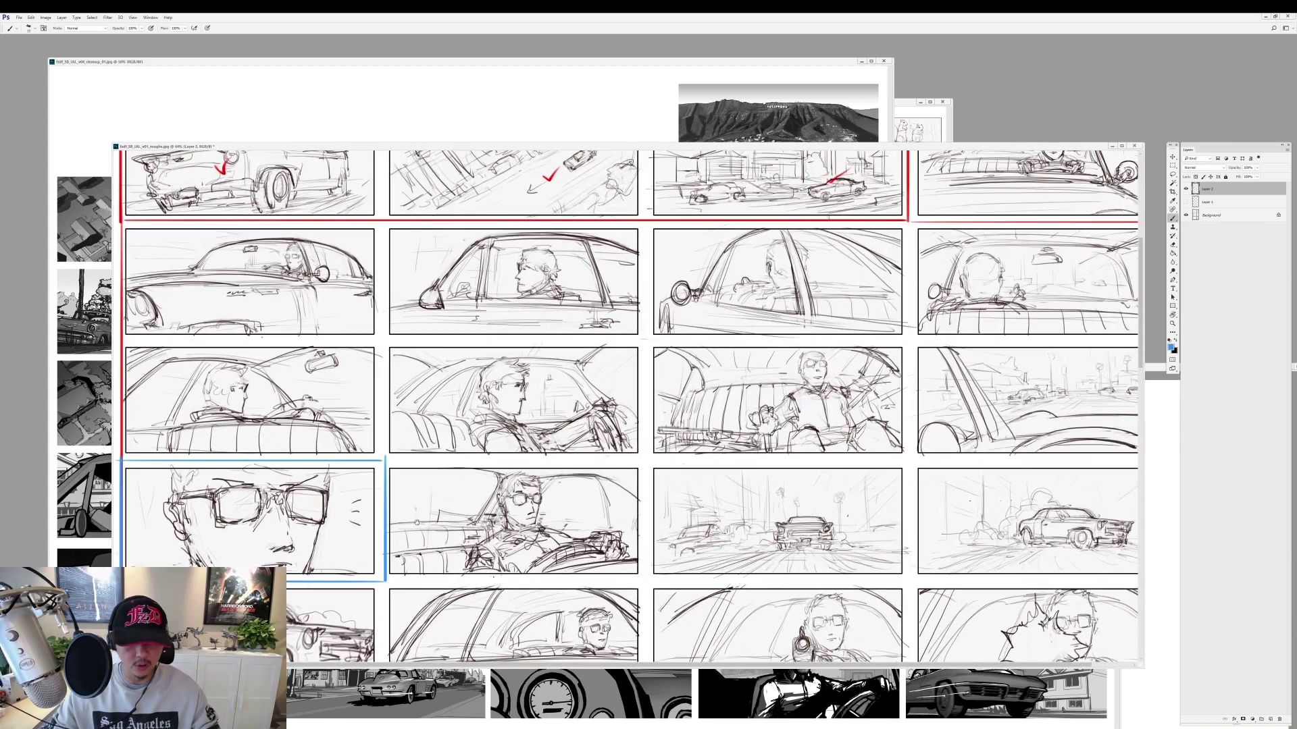
mouse_move(209, 449)
mouse_down()
mouse_move(320, 446)
mouse_move(256, 398)
mouse_up()
Undo the glasses circle, go full-screen and pan to the fourth column, undoing a stray stroke.
key(ctrl+z)
key(f)
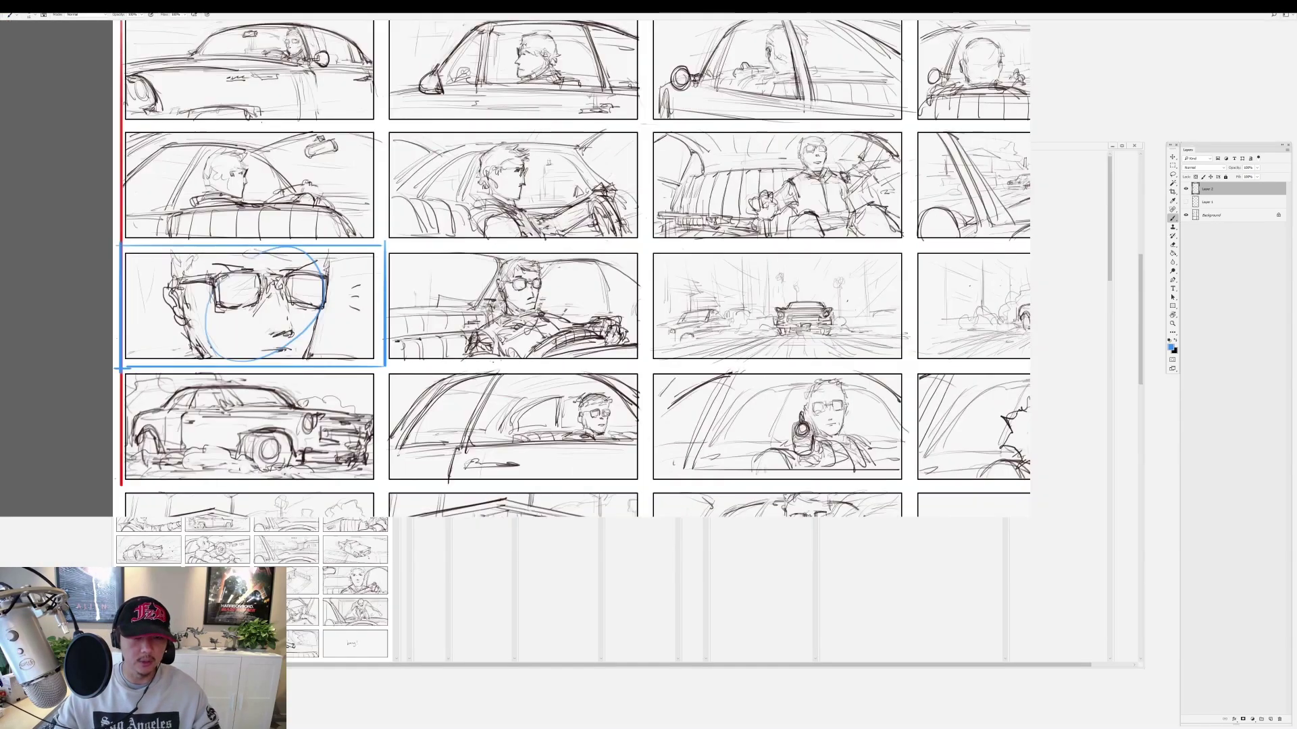
scroll(743, 371, left, 5)
drag(890, 323, 657, 347)
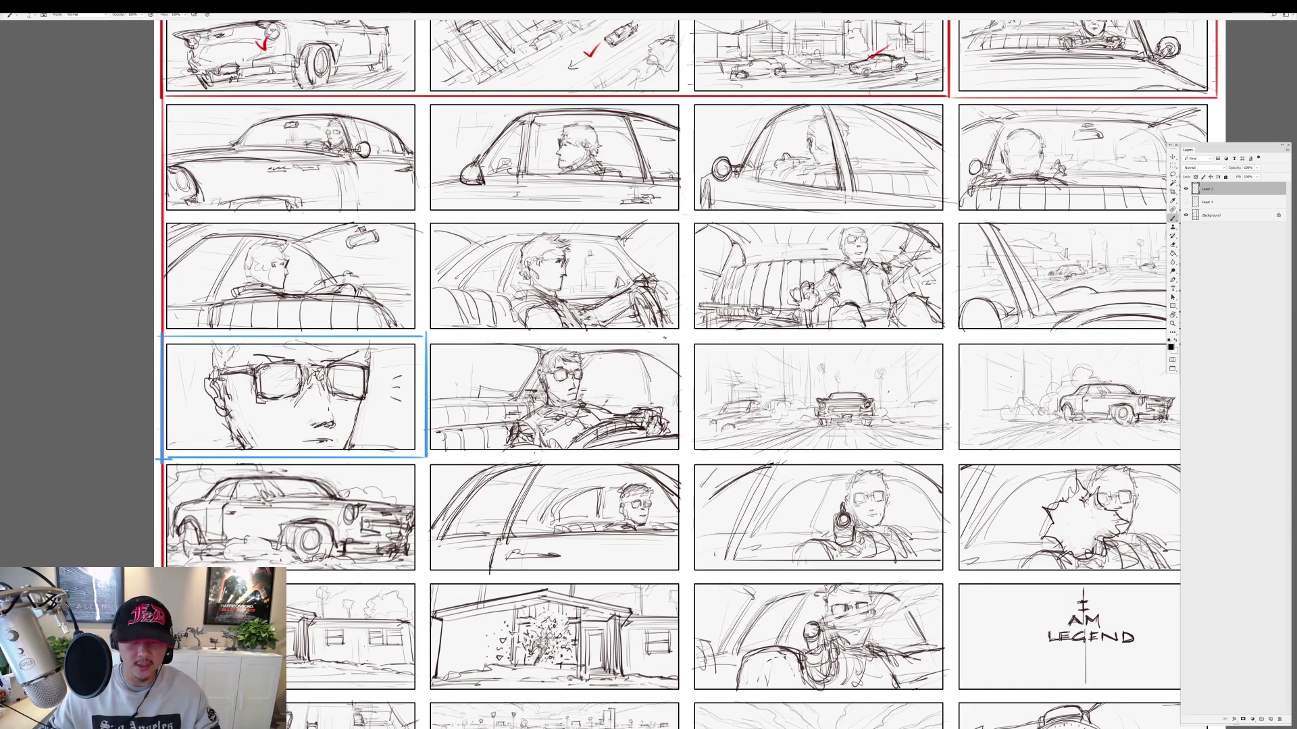
drag(664, 338, 413, 338)
key(ctrl+z)
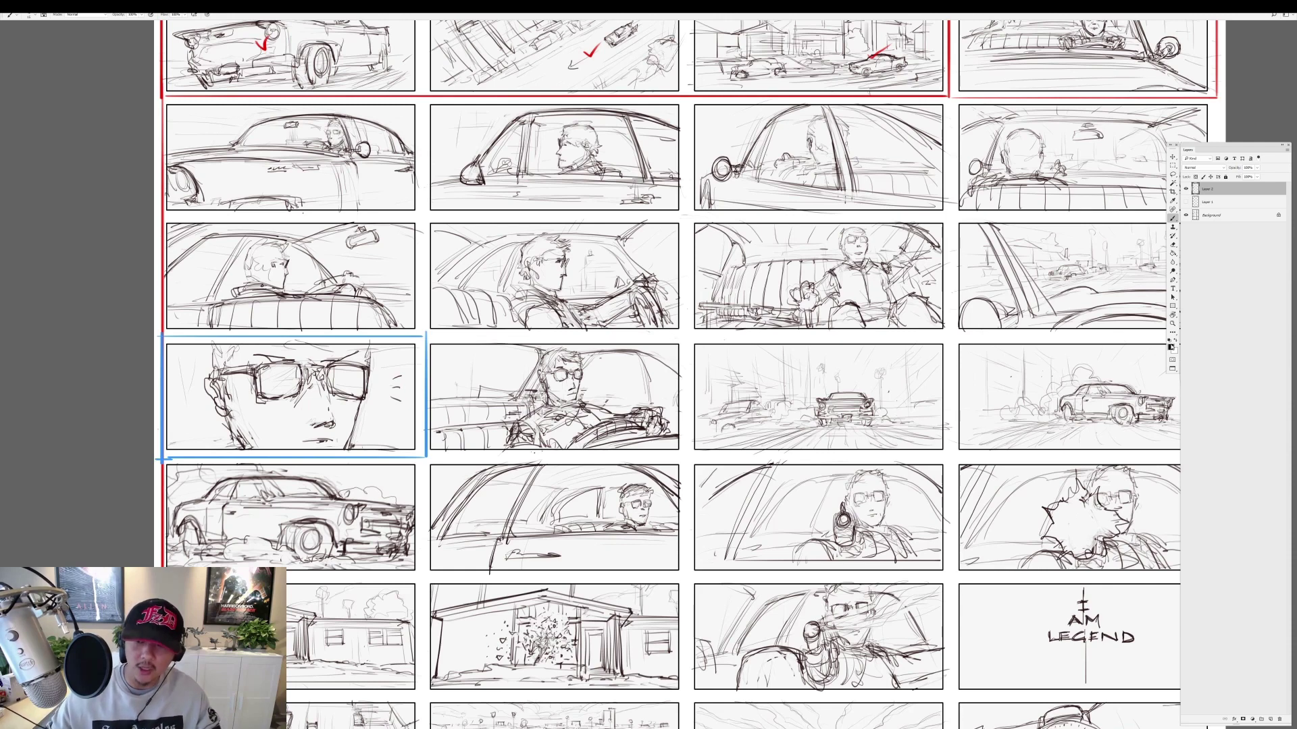
Change the foreground colour to cyan in the Color Picker.
click(1170, 347)
drag(660, 266, 656, 255)
click(712, 212)
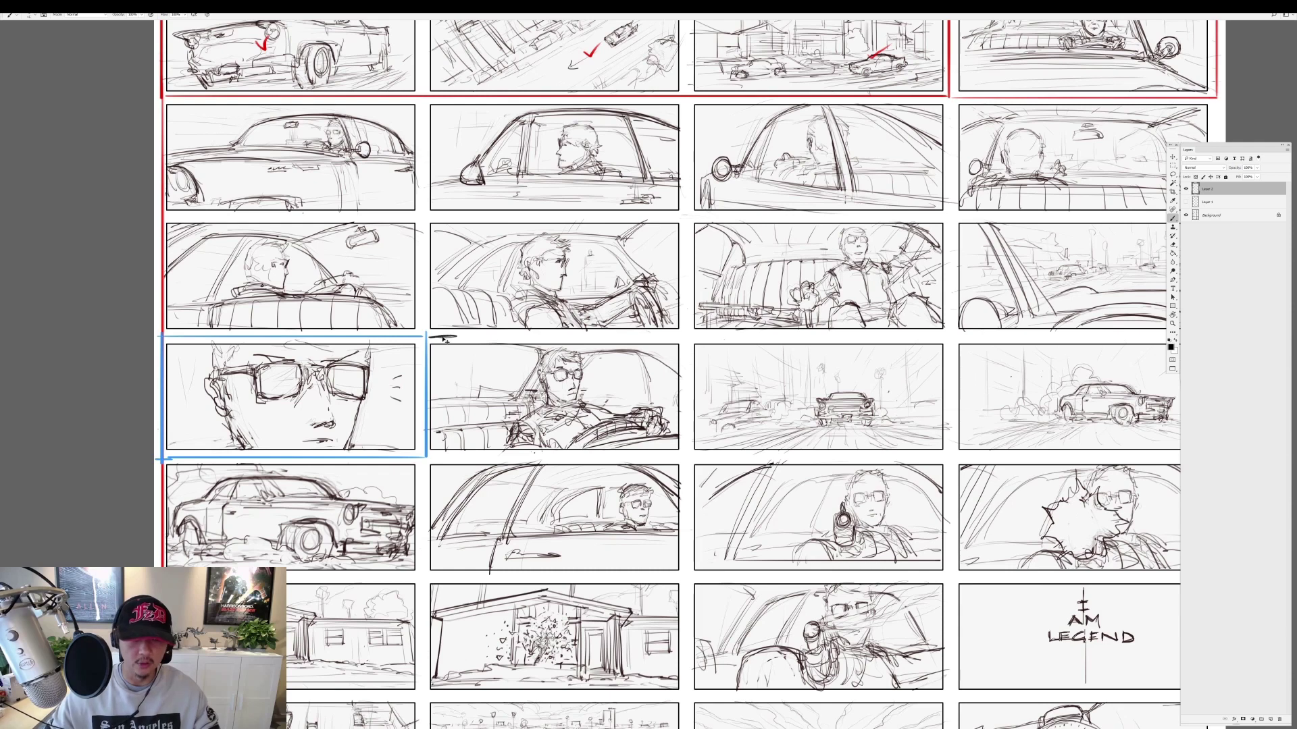
click(1171, 346)
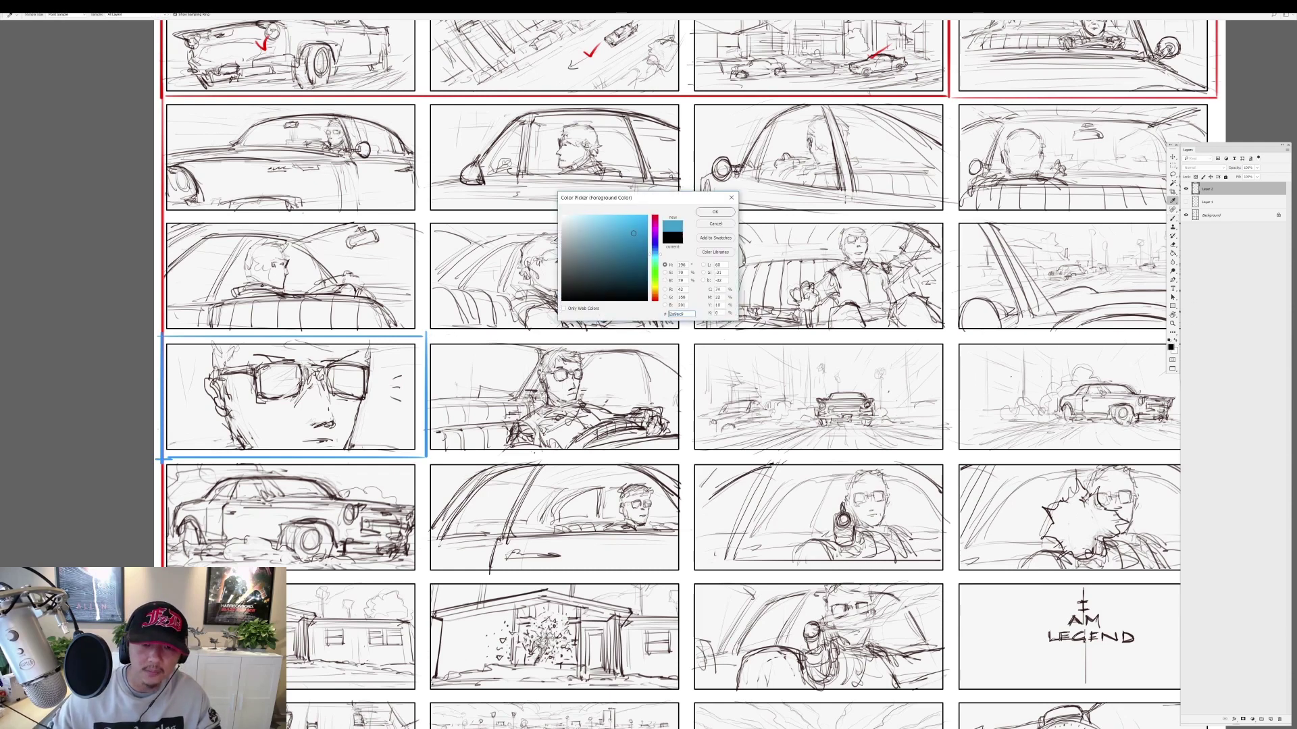
key(Return)
Outline the driver panel beside the close-up in blue, undoing a circle on the explosion panel.
mouse_move(426, 335)
mouse_down()
mouse_move(681, 335)
mouse_move(682, 452)
mouse_move(413, 457)
mouse_up()
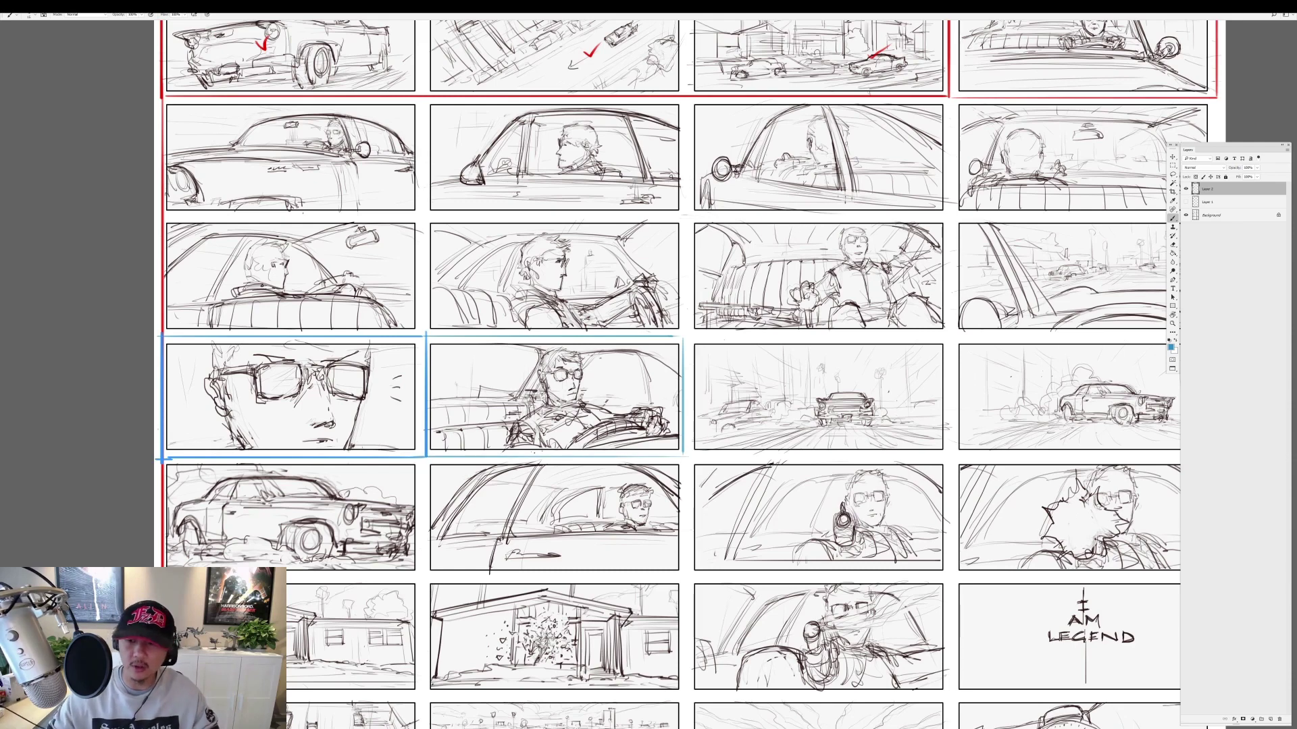
mouse_move(1118, 455)
mouse_down()
mouse_move(966, 365)
mouse_move(936, 363)
mouse_move(1049, 322)
mouse_up()
key(ctrl+z)
Draw a blue line beside the house panel, undoing a stray circle over the middle panels.
mouse_move(123, 448)
mouse_down()
mouse_move(122, 547)
mouse_move(367, 563)
mouse_move(381, 449)
mouse_move(138, 447)
mouse_up()
scroll(648, 365, up, 3)
scroll(648, 365, down, 2)
mouse_move(291, 358)
mouse_down()
mouse_move(612, 277)
mouse_move(358, 351)
mouse_up()
key(ctrl+z)
scroll(594, 351, down, 5)
scroll(595, 352, down, 3)
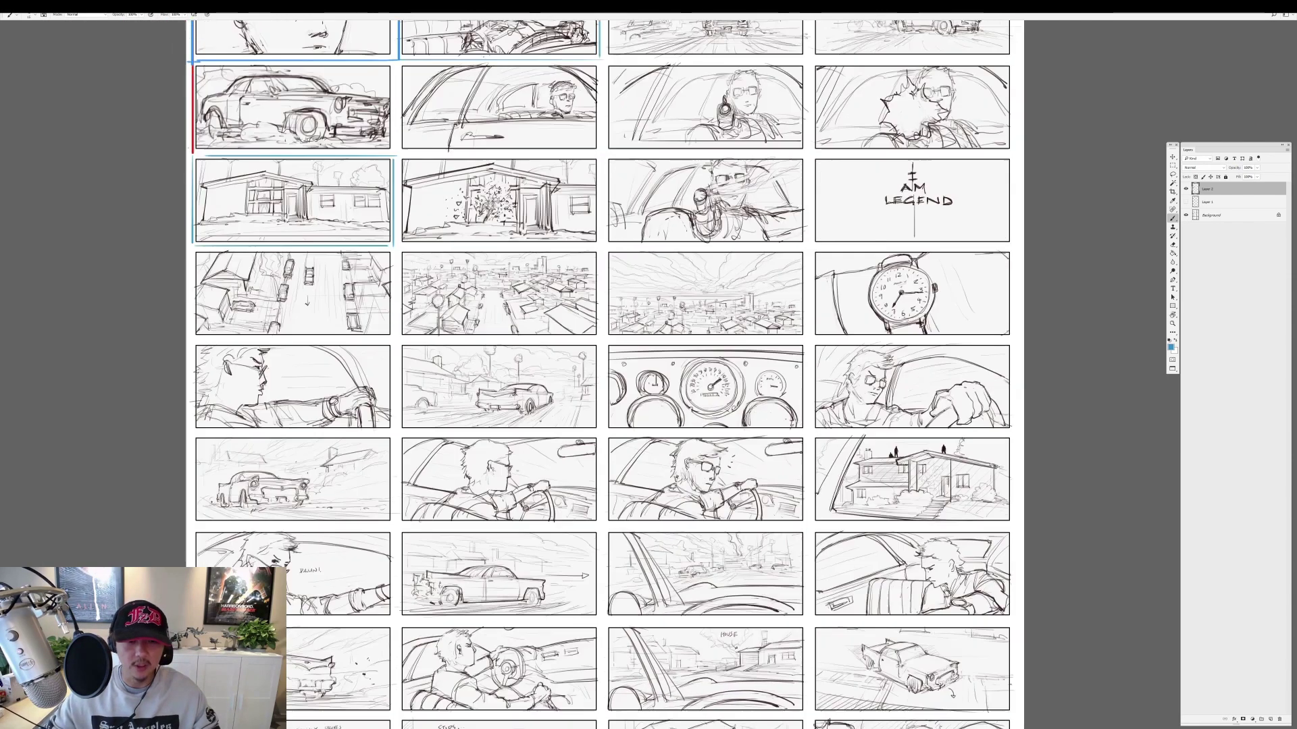
scroll(594, 352, down, 2)
scroll(594, 365, down, 2)
scroll(595, 365, down, 2)
scroll(594, 365, down, 3)
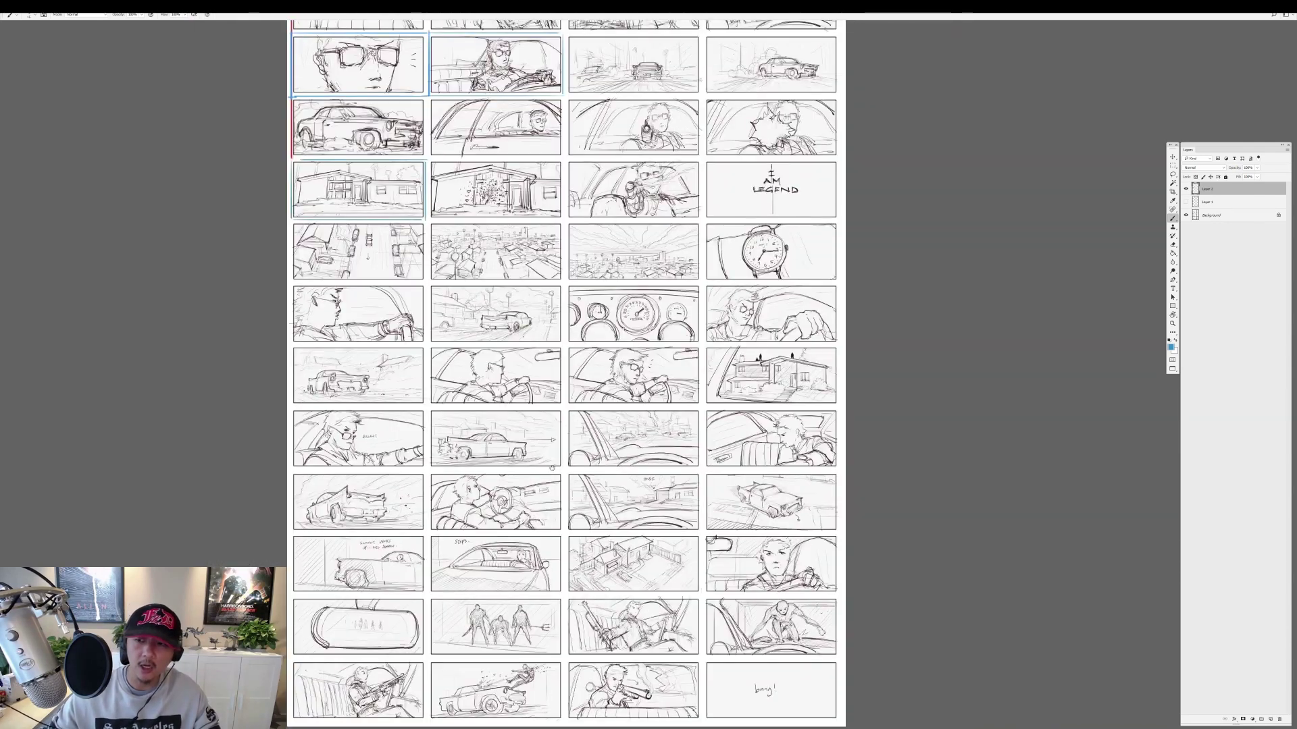
scroll(594, 365, up, 1)
Set the Brush colour back to red.
click(1170, 346)
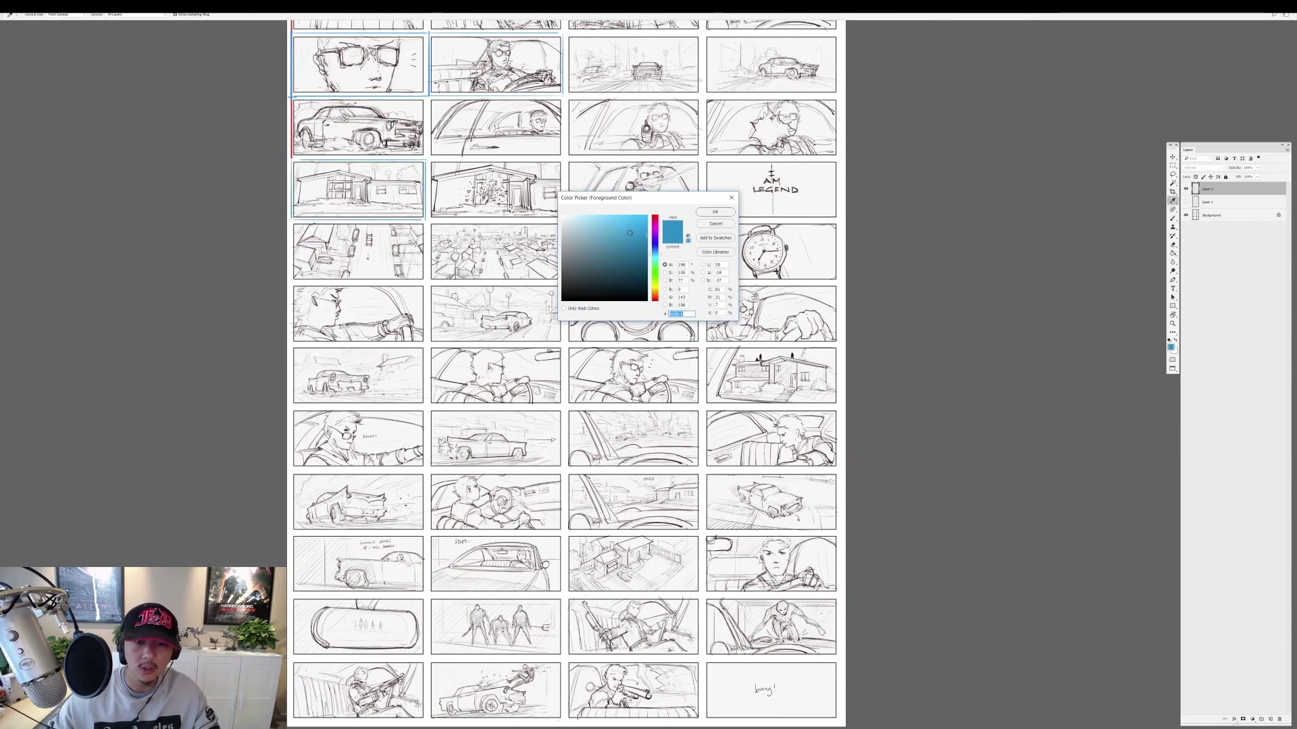
click(654, 217)
click(715, 211)
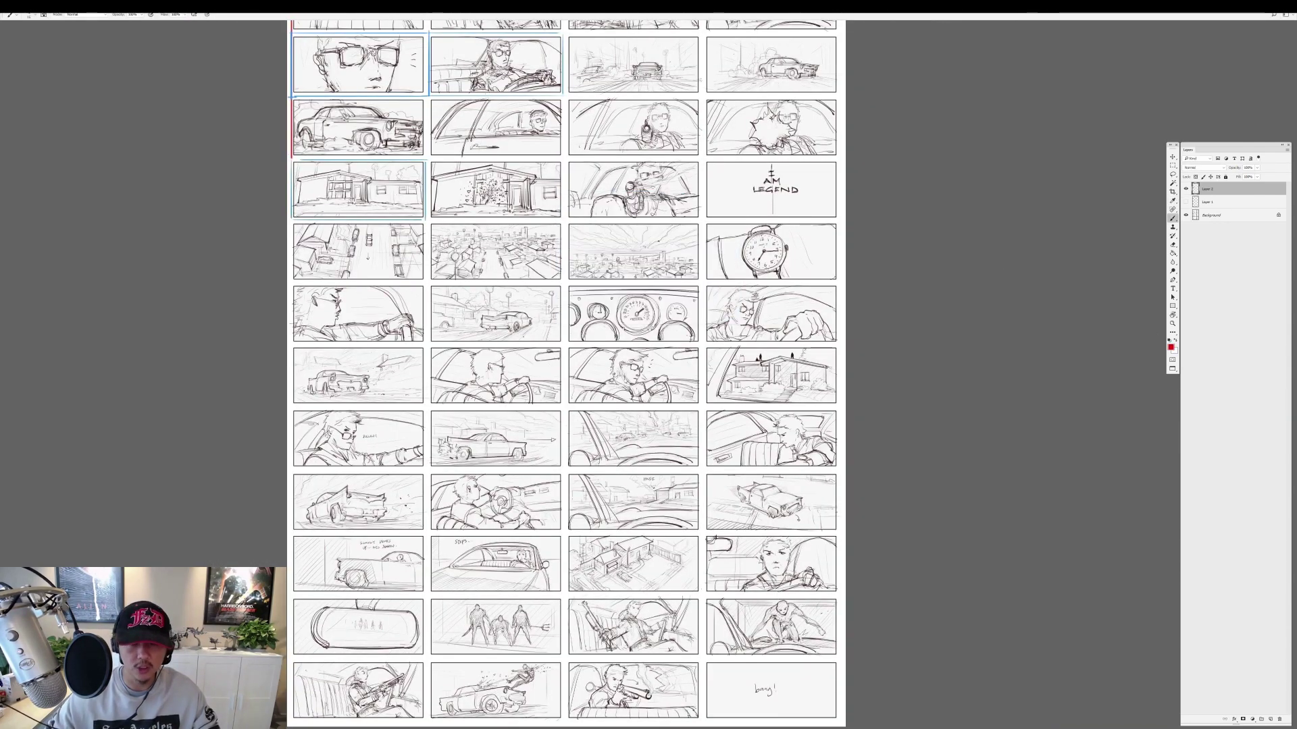
key(b)
scroll(632, 272, up, 3)
scroll(632, 272, down, 2)
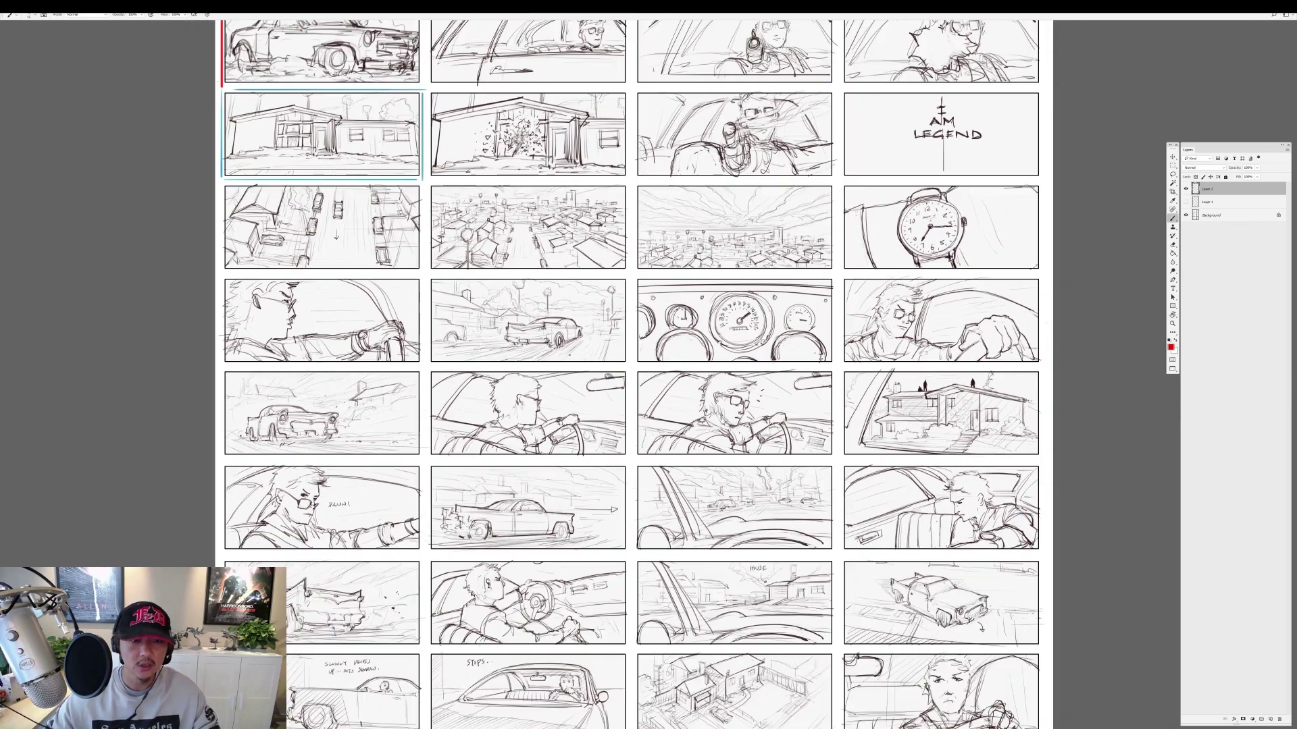
Draw the red frame's top edge and left side around the overhead-street through HOUSE panels.
mouse_move(223, 182)
mouse_down()
mouse_move(1040, 182)
mouse_move(1046, 551)
mouse_move(836, 554)
mouse_move(837, 640)
mouse_move(286, 644)
mouse_up()
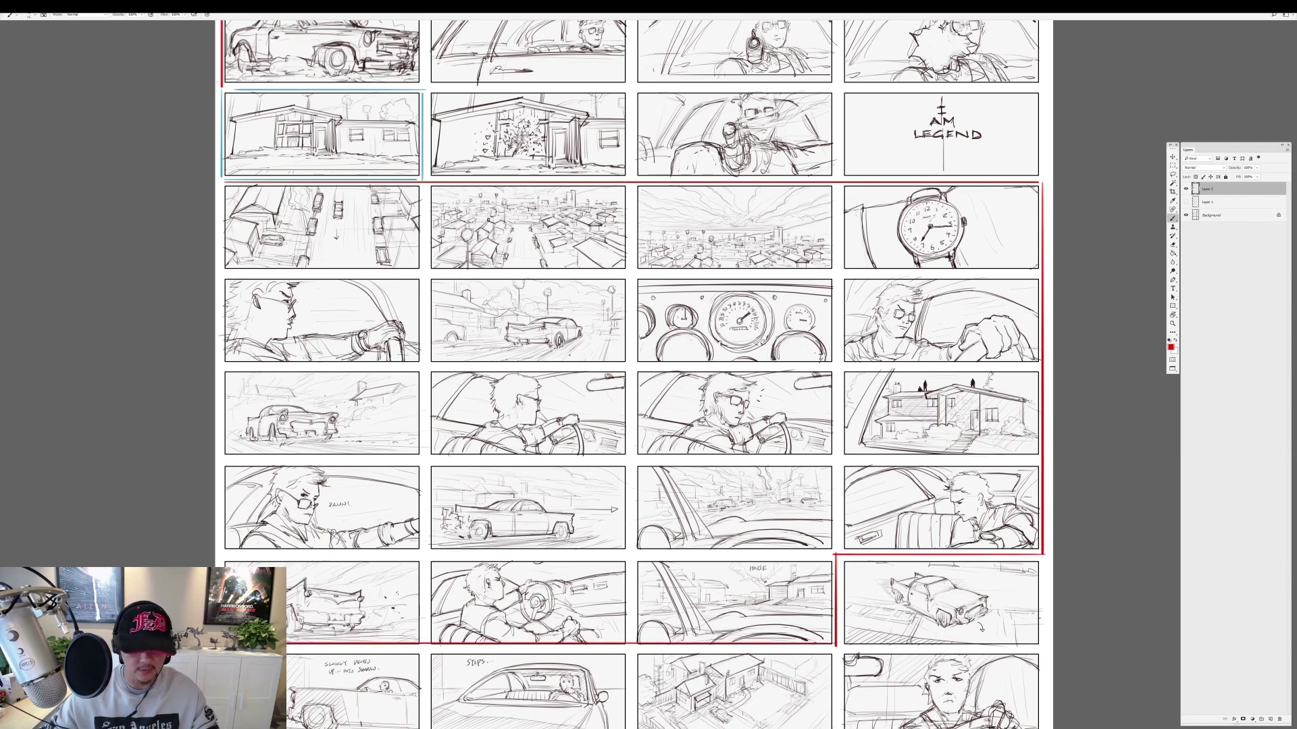
drag(222, 567, 222, 184)
drag(409, 184, 418, 171)
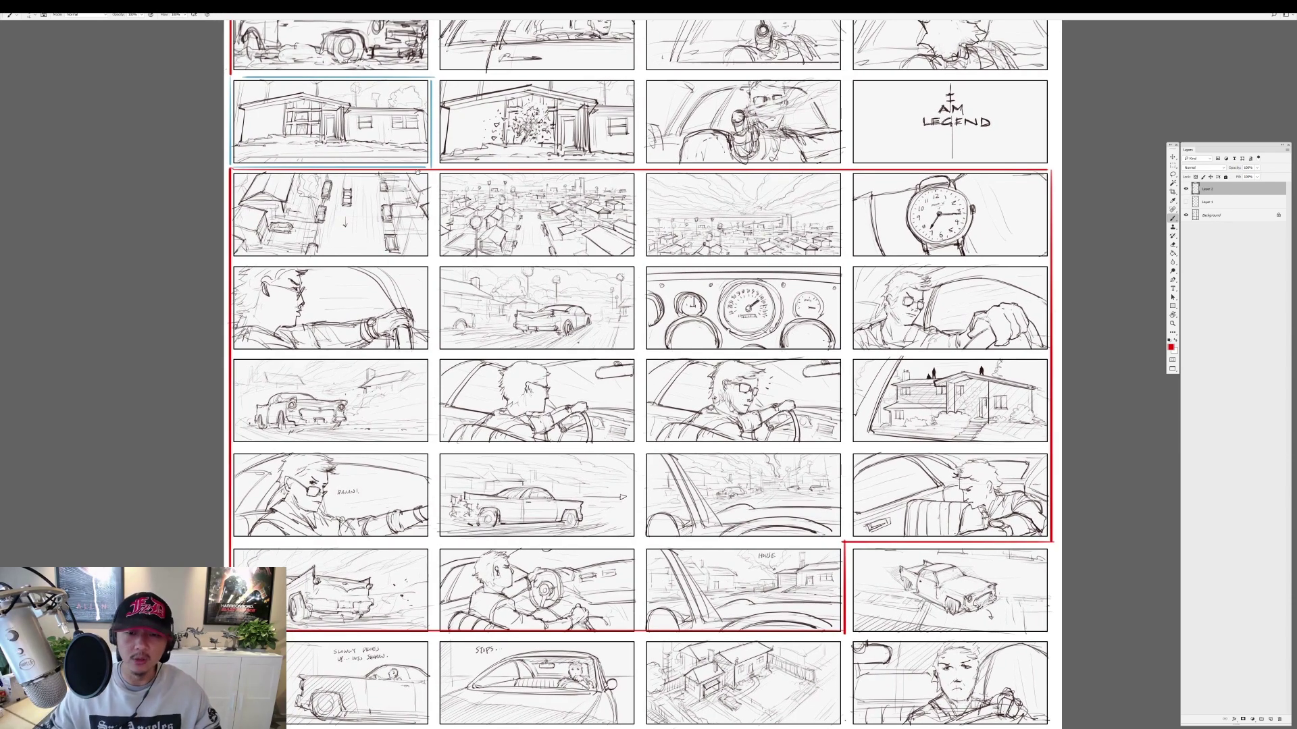
scroll(871, 236, up, 1)
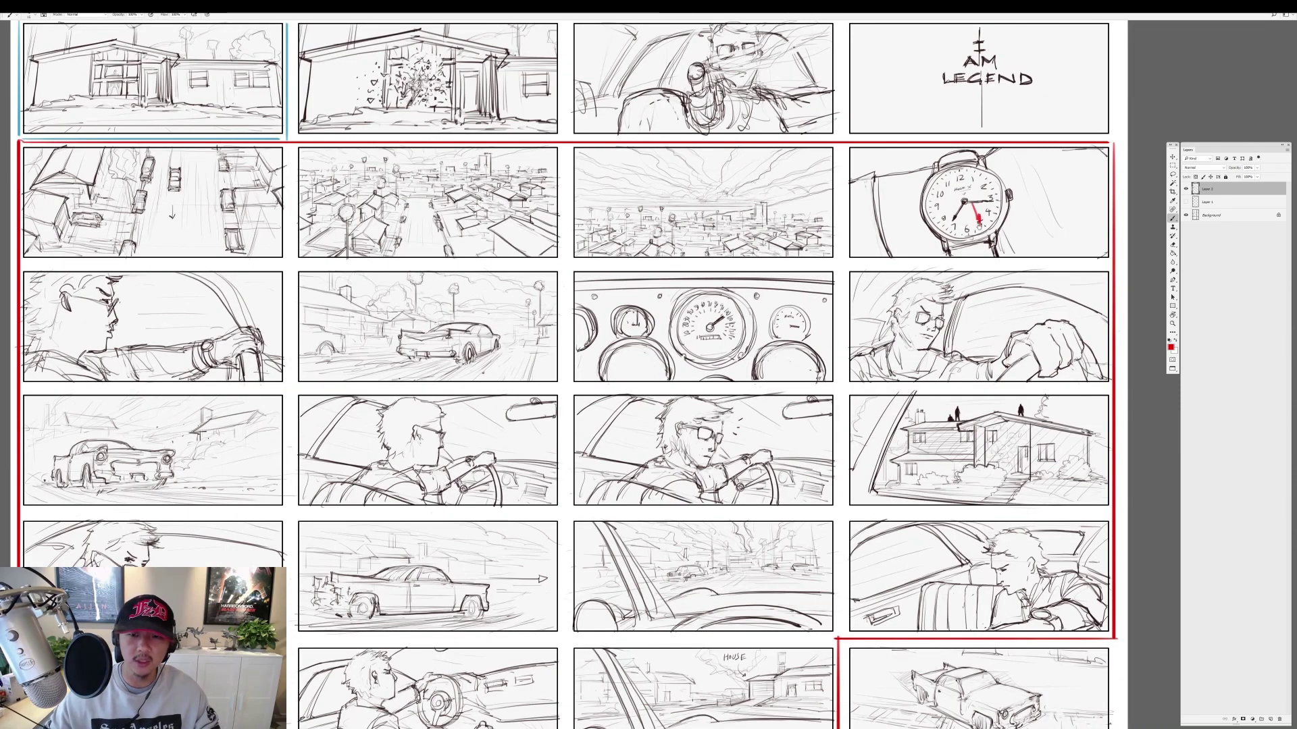
Mark the speedometer, the area under the car and the driver's glasses in red.
drag(720, 305, 717, 308)
drag(495, 350, 381, 376)
drag(908, 312, 937, 329)
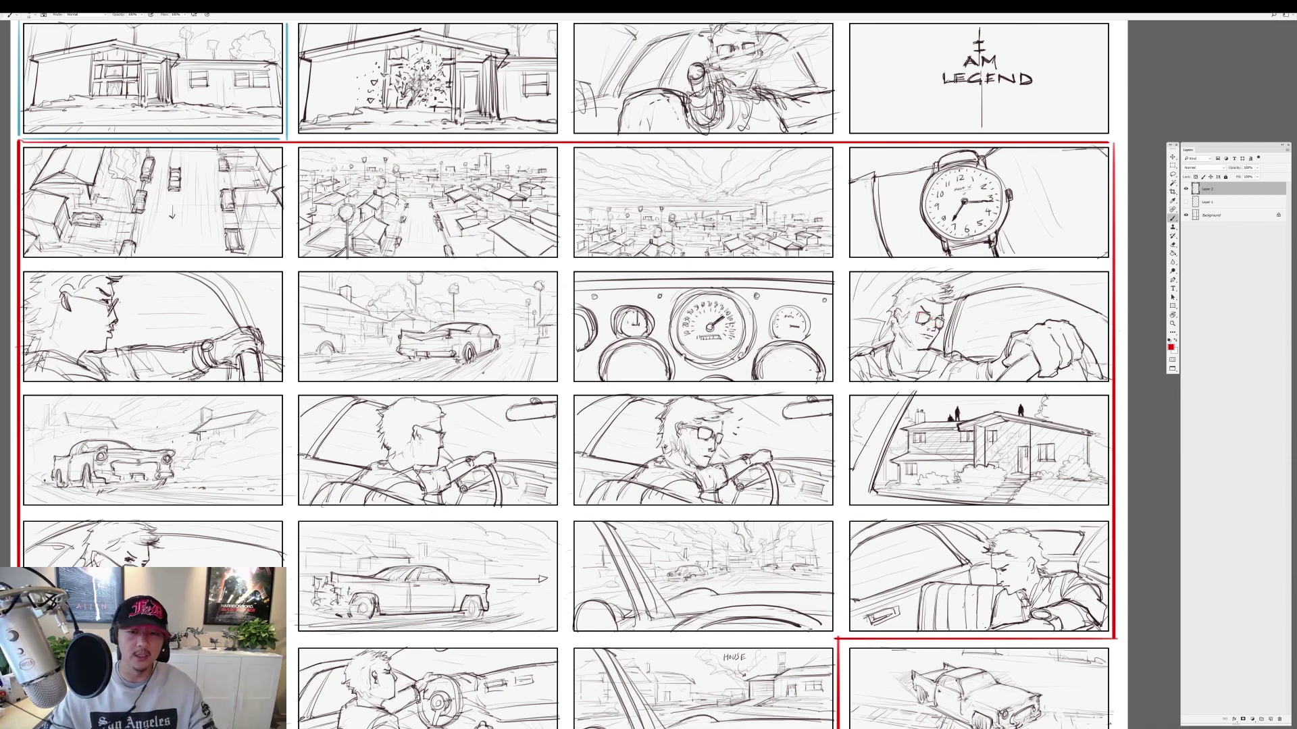
scroll(561, 371, down, 3)
scroll(560, 371, up, 2)
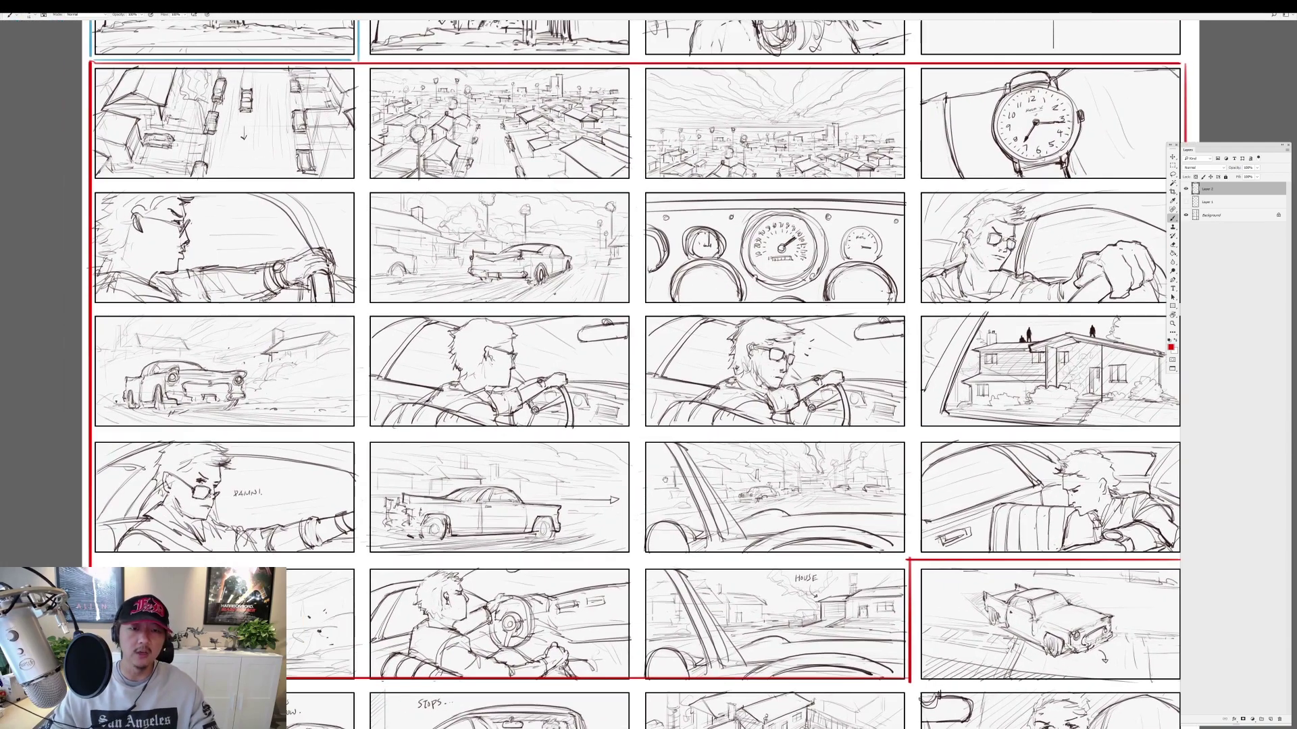
scroll(648, 372, up, 1)
scroll(649, 371, down, 3)
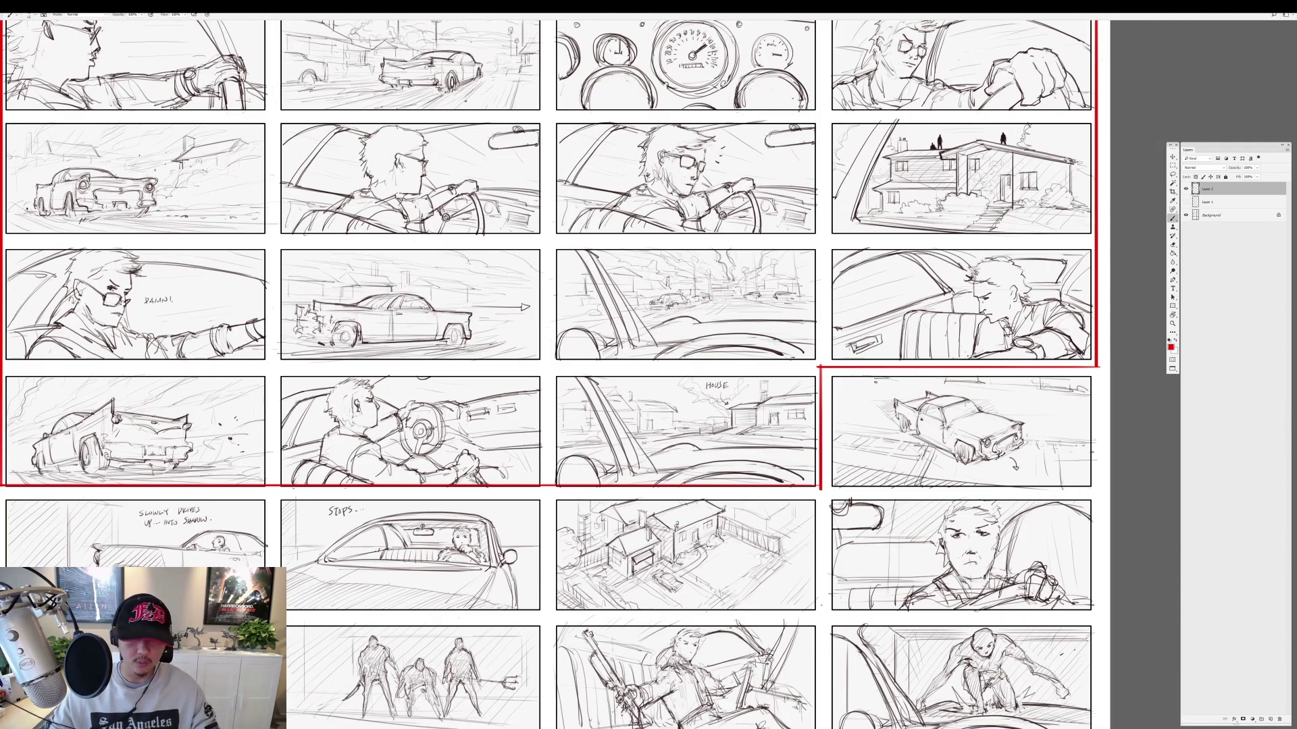
Switch to blue and trace a bracket along the frame's right side over the driver close-up.
click(1170, 347)
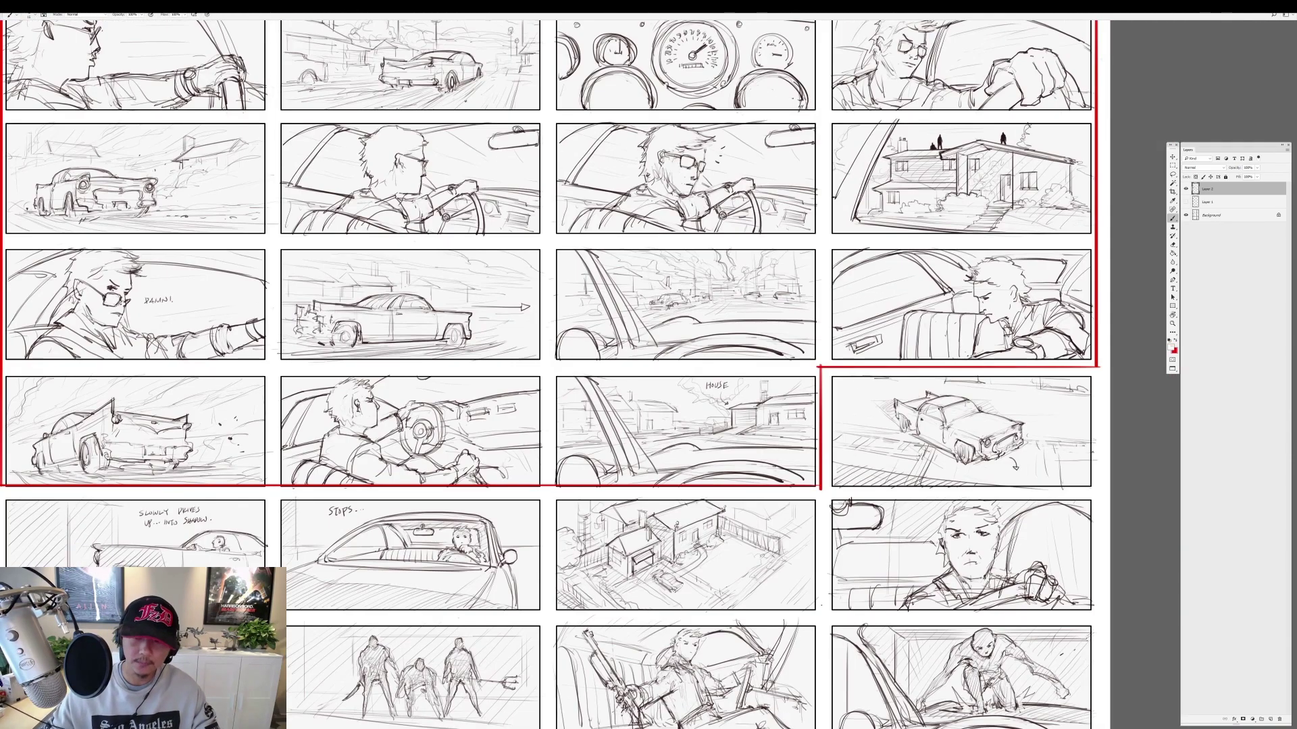
click(655, 252)
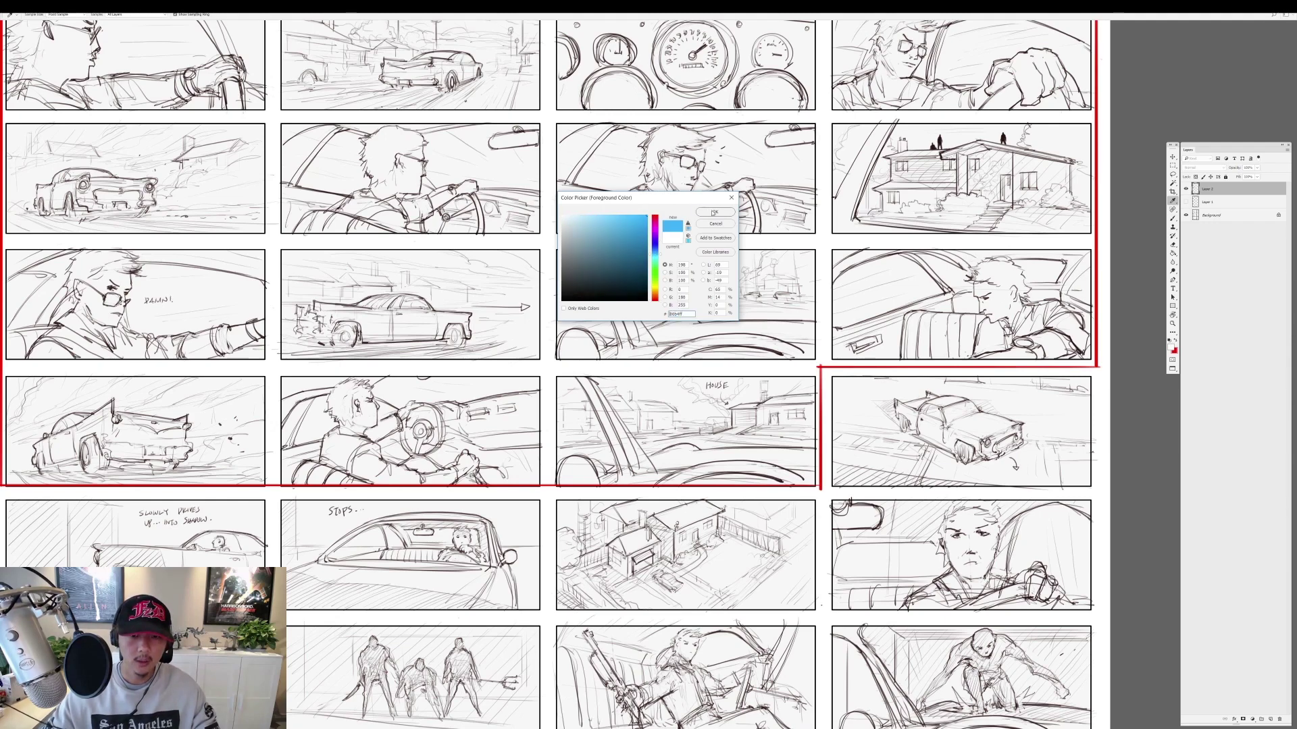
key(Return)
mouse_move(704, 339)
mouse_down()
mouse_move(773, 232)
mouse_move(835, 195)
mouse_up()
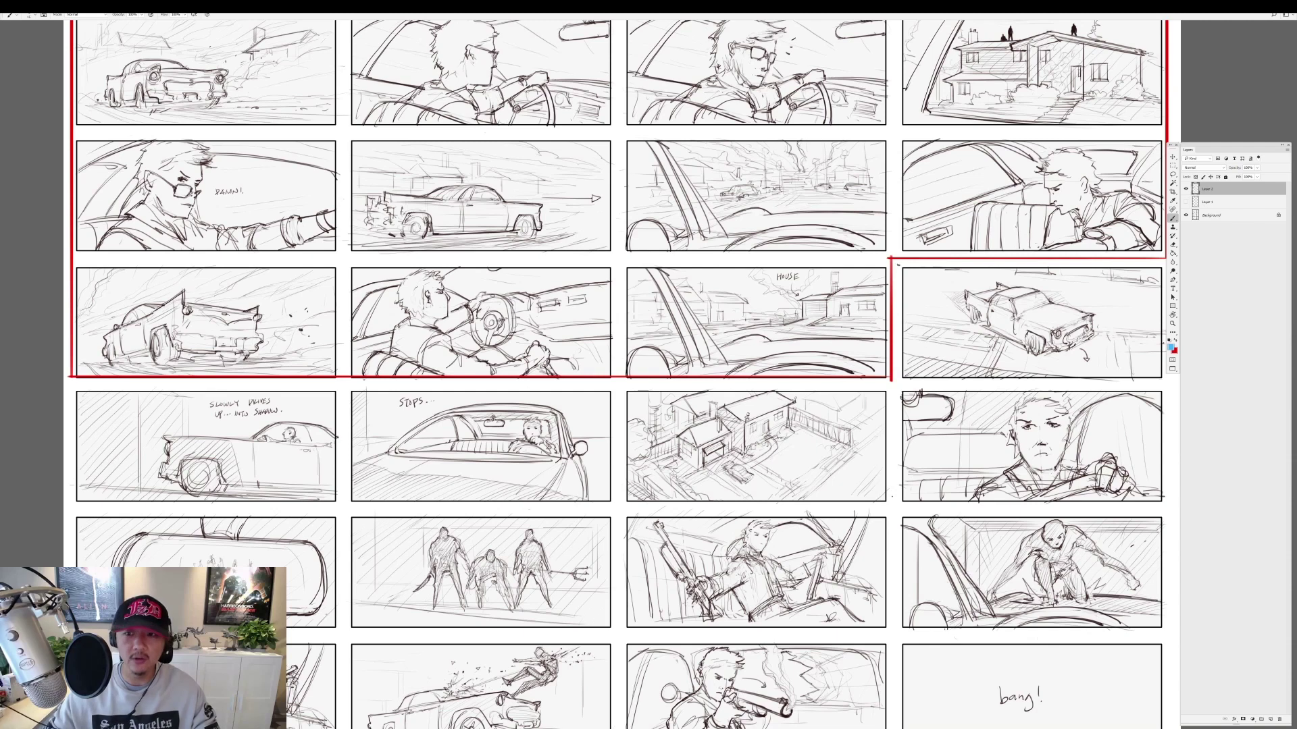
mouse_move(897, 265)
mouse_down()
mouse_move(897, 383)
mouse_move(73, 384)
mouse_move(73, 503)
mouse_move(877, 511)
mouse_up()
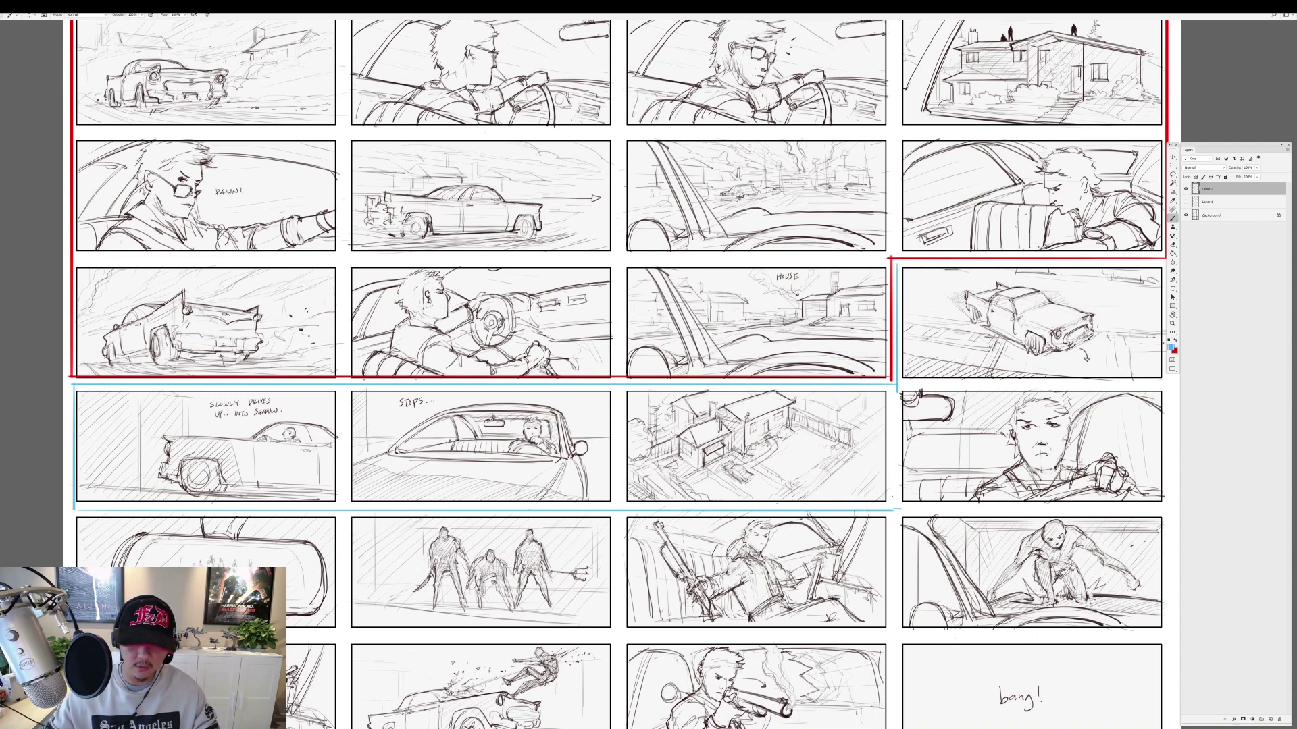
mouse_move(899, 390)
mouse_down()
mouse_move(989, 386)
mouse_move(896, 509)
mouse_up()
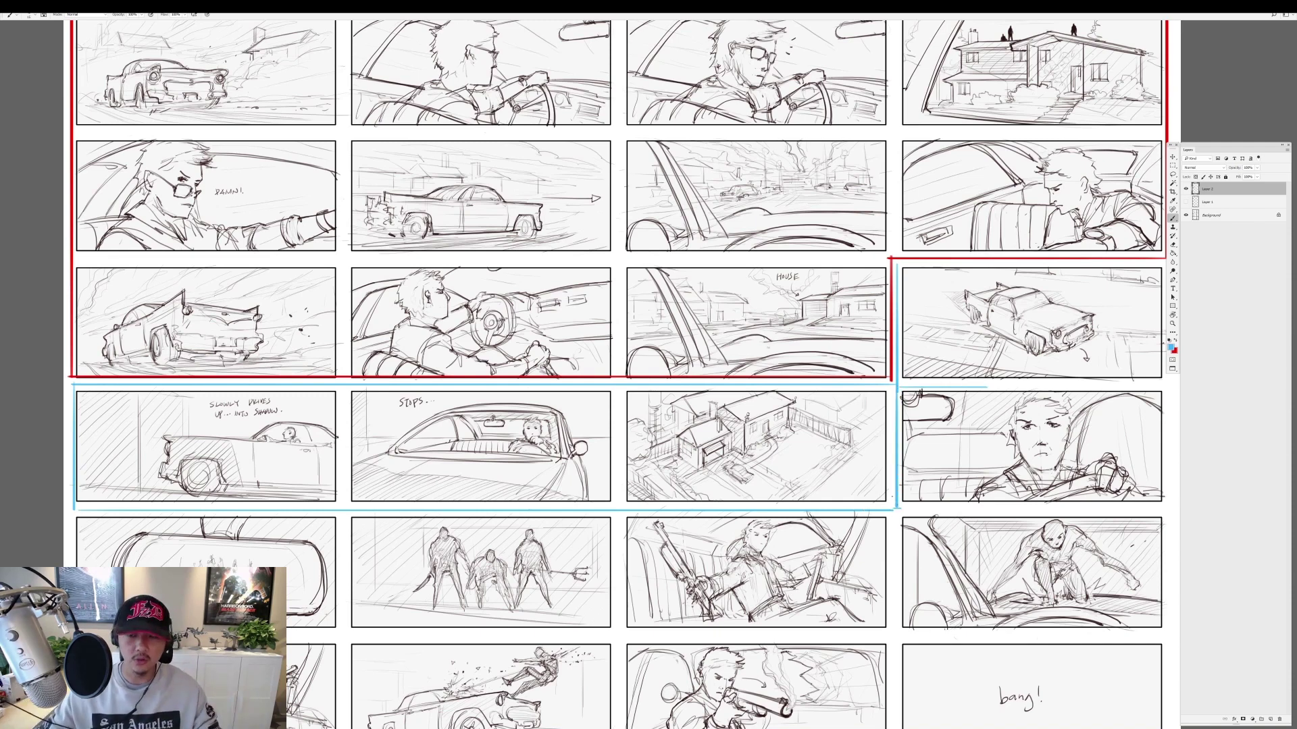
Pan the board to bring the bottom row with the bang! panel into view.
scroll(621, 371, up, 4)
scroll(621, 372, down, 2)
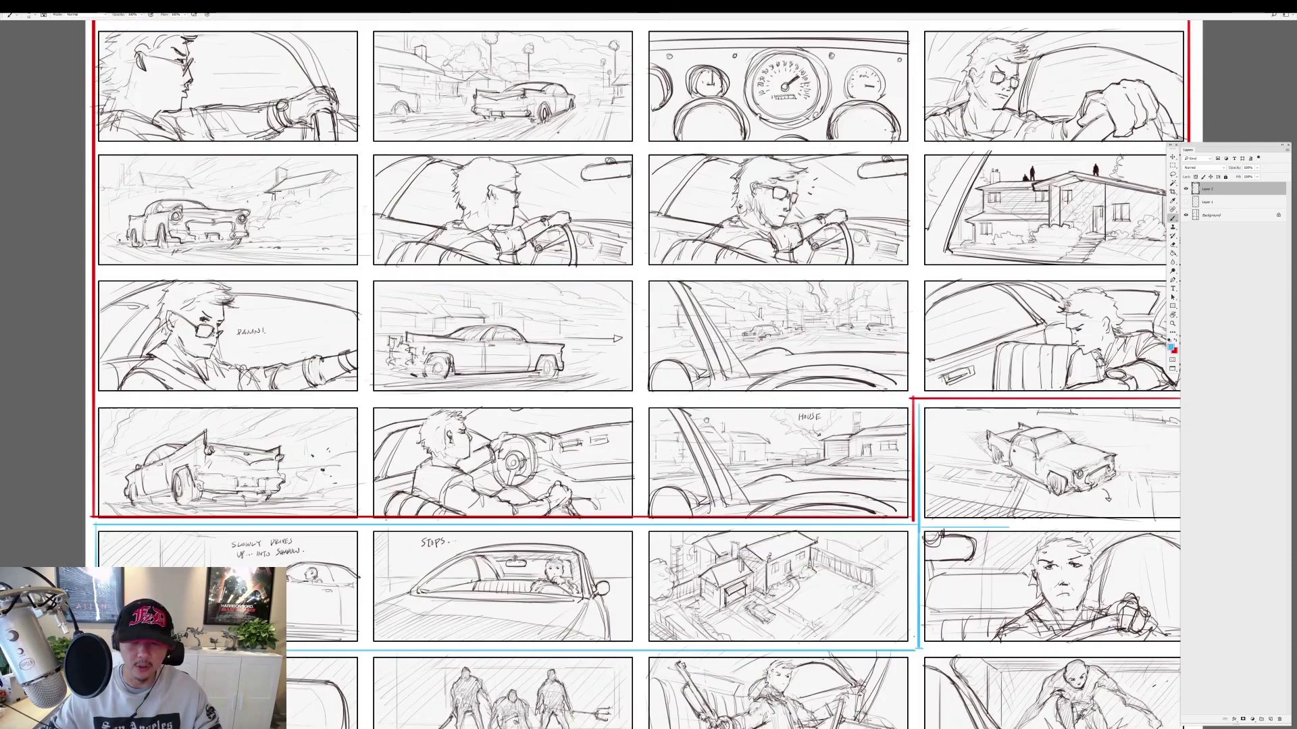
drag(916, 402, 889, 240)
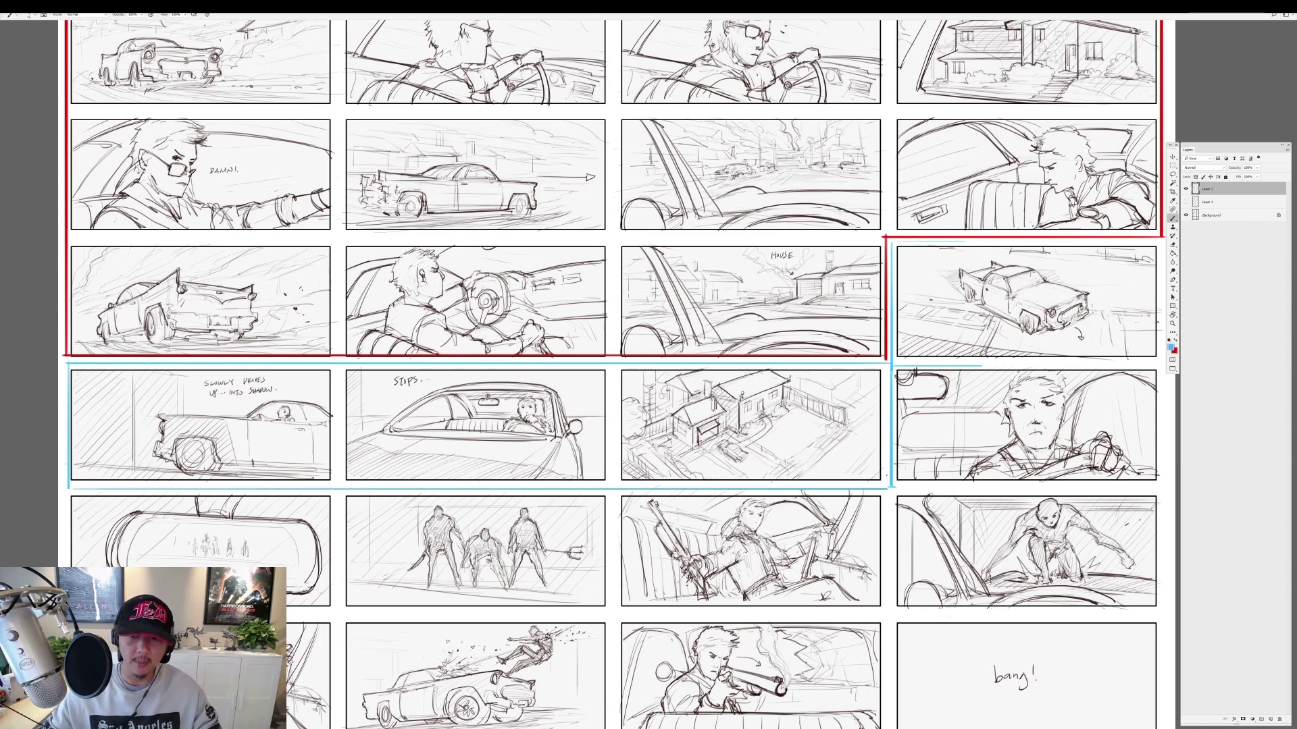
scroll(608, 338, up, 5)
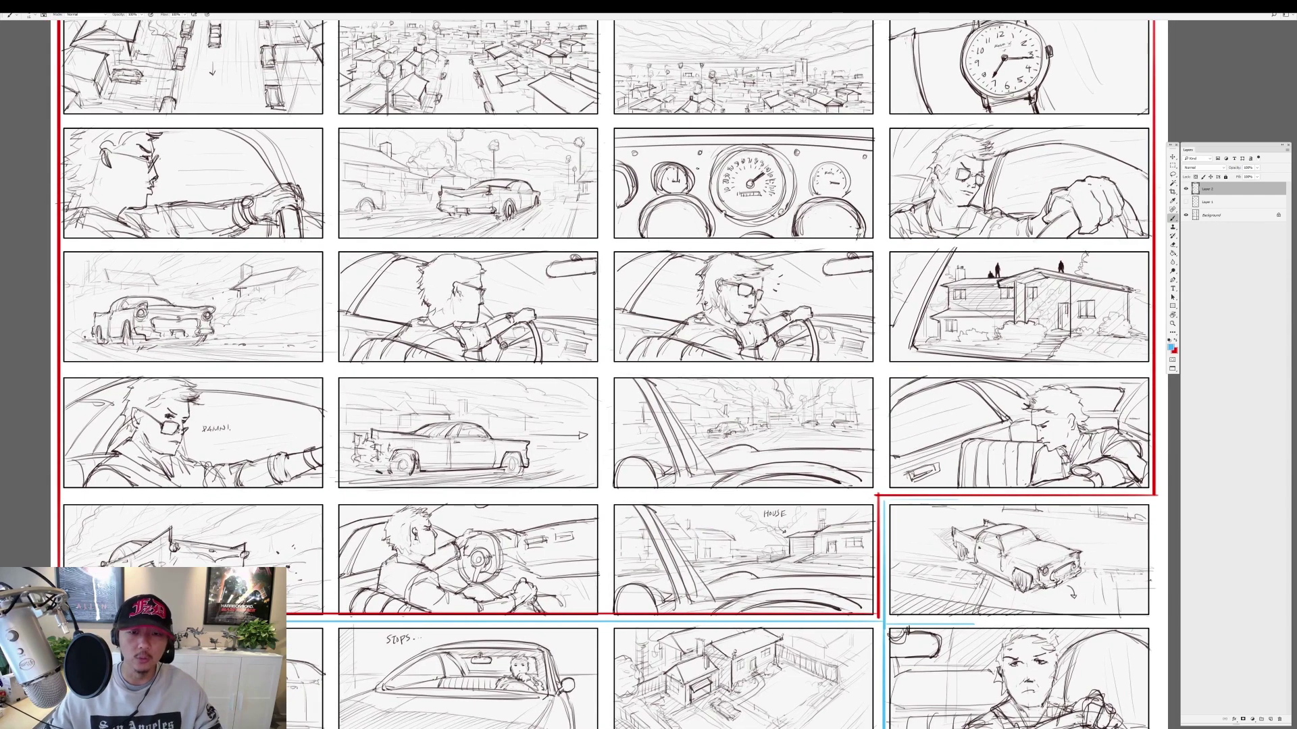
drag(642, 118, 534, 155)
scroll(608, 364, down, 5)
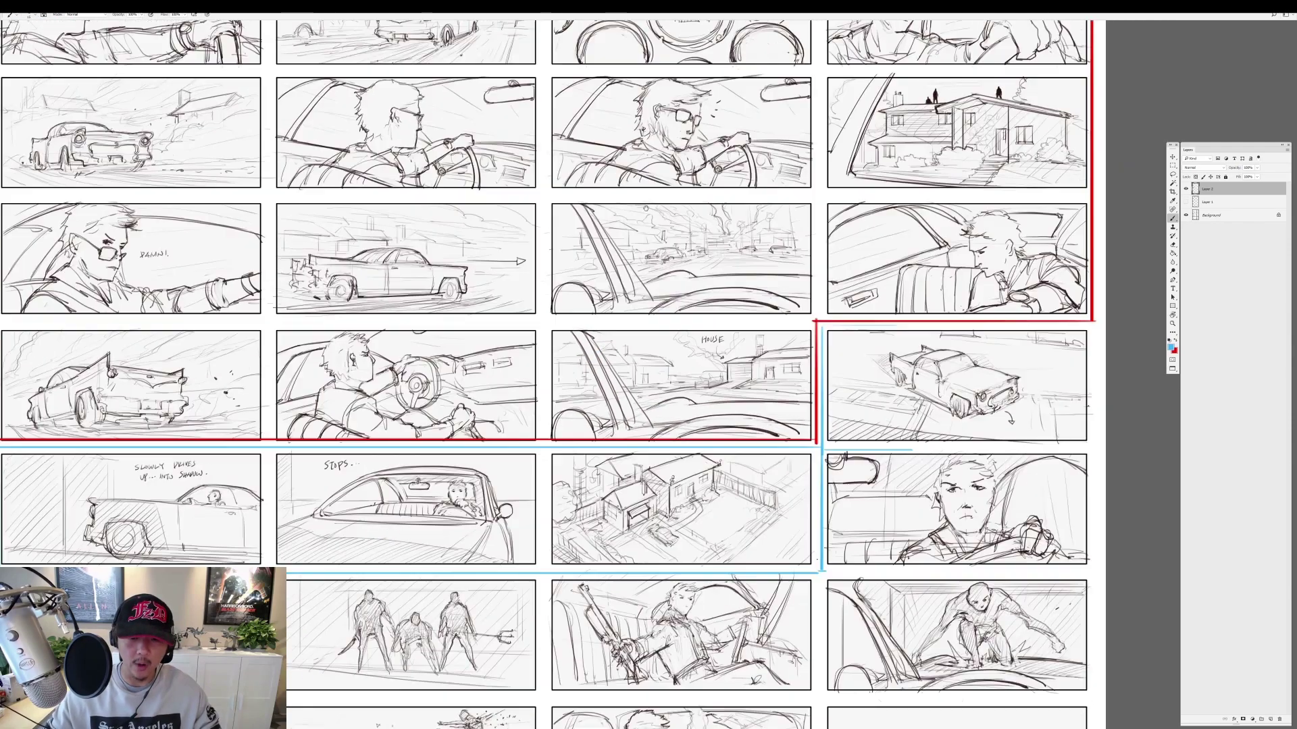
Circle the lower-right panels and sketch a light-blue stroke over the car's roof.
drag(787, 586, 844, 582)
mouse_move(618, 322)
mouse_down()
mouse_move(766, 473)
mouse_move(707, 306)
mouse_up()
drag(1006, 329, 1040, 358)
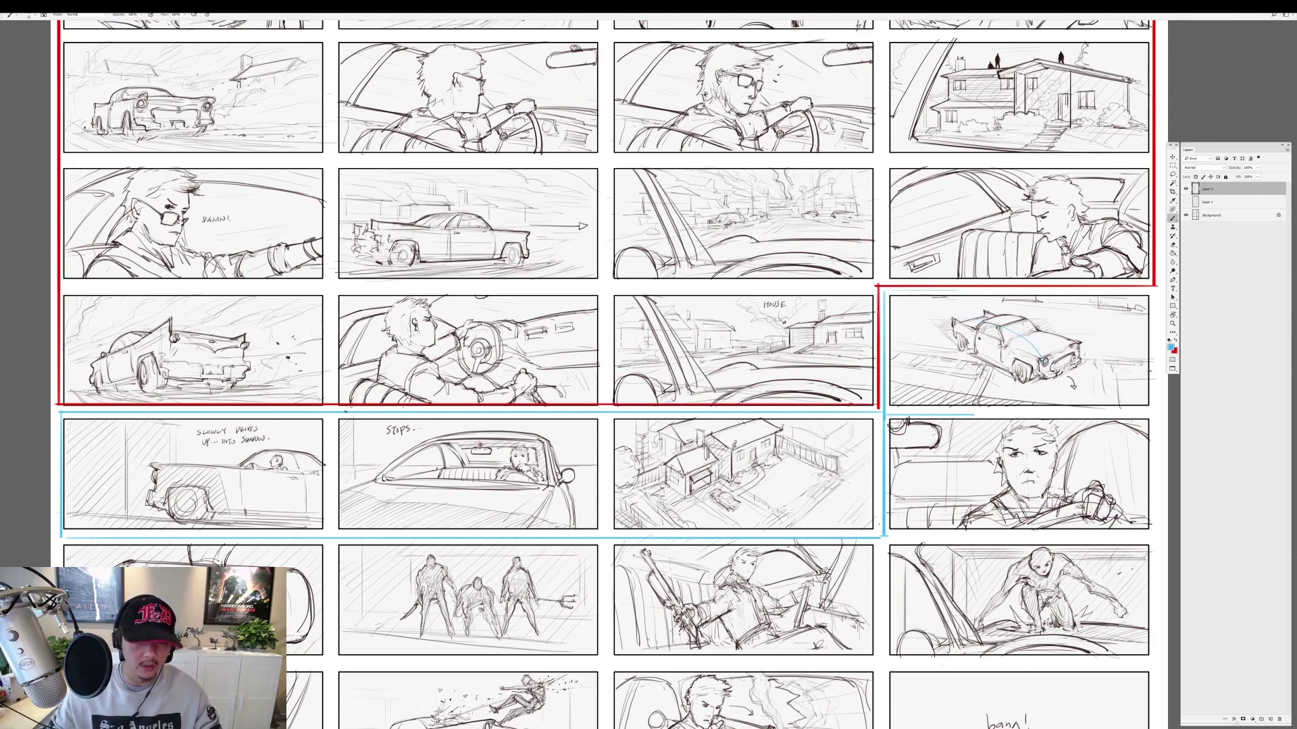
scroll(227, 476, up, 2)
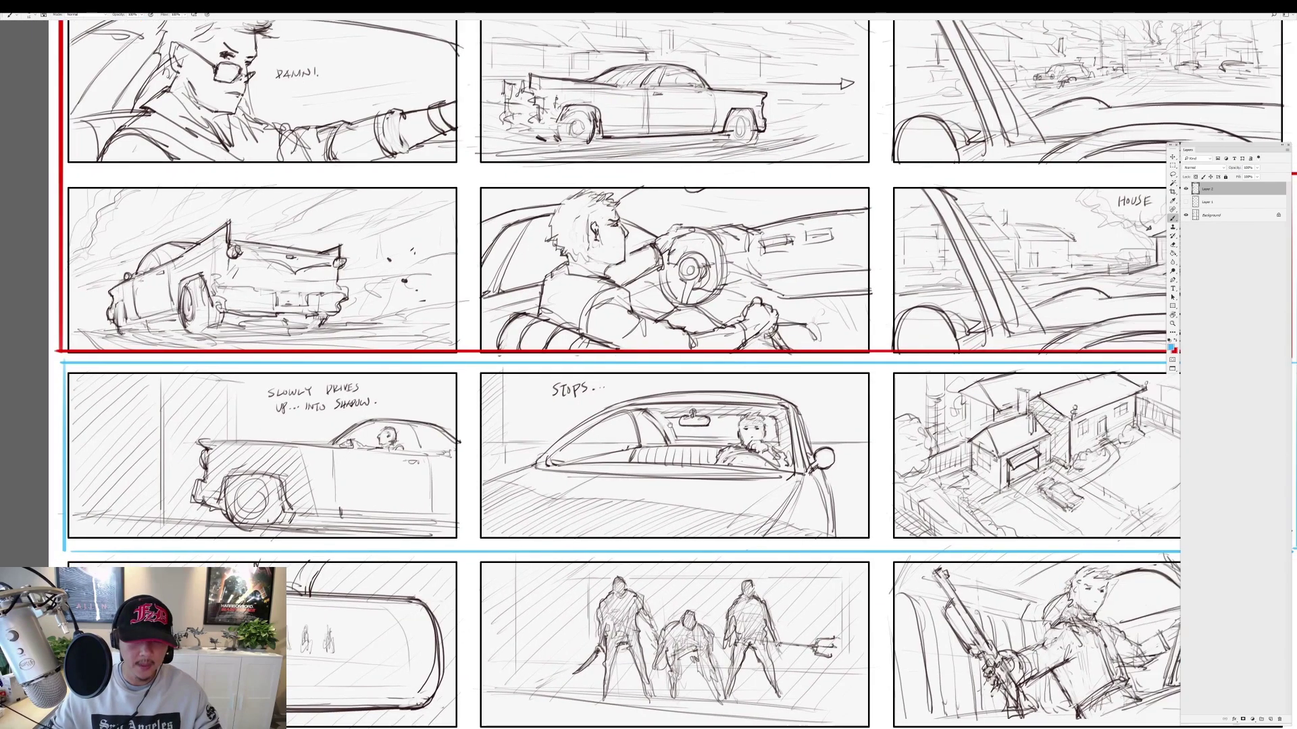
scroll(572, 425, right, 3)
scroll(572, 426, down, 2)
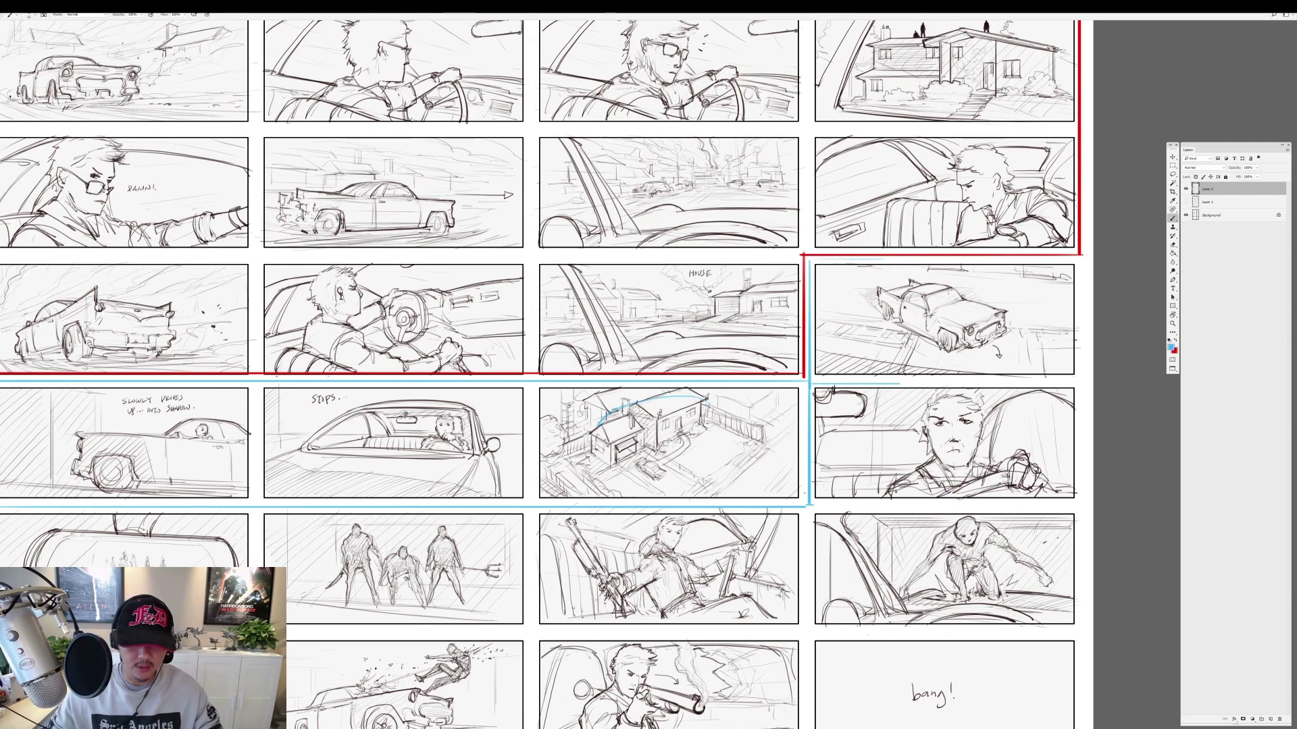
Bring a greyscale cleanup sheet to the front and show it in full-screen view.
key(f)
key(f)
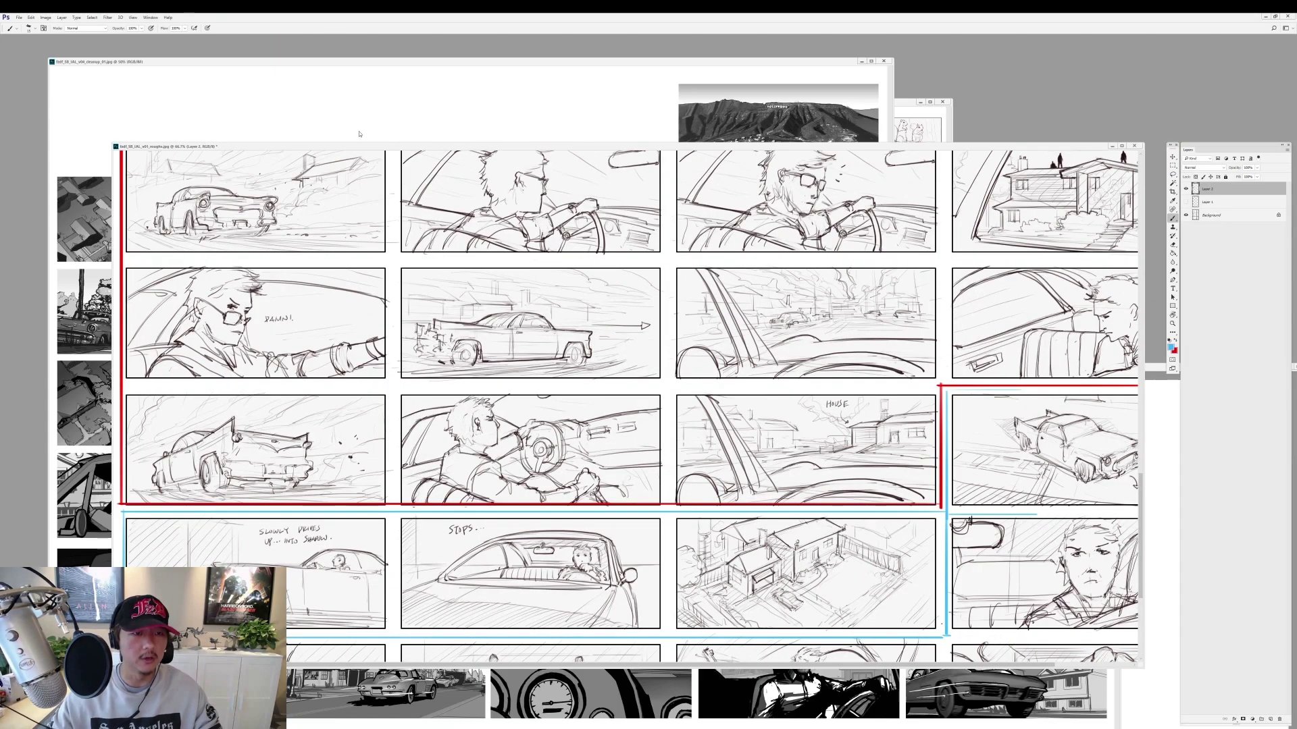
mouse_move(361, 142)
mouse_down()
mouse_move(494, 240)
mouse_move(523, 665)
mouse_up()
click(993, 197)
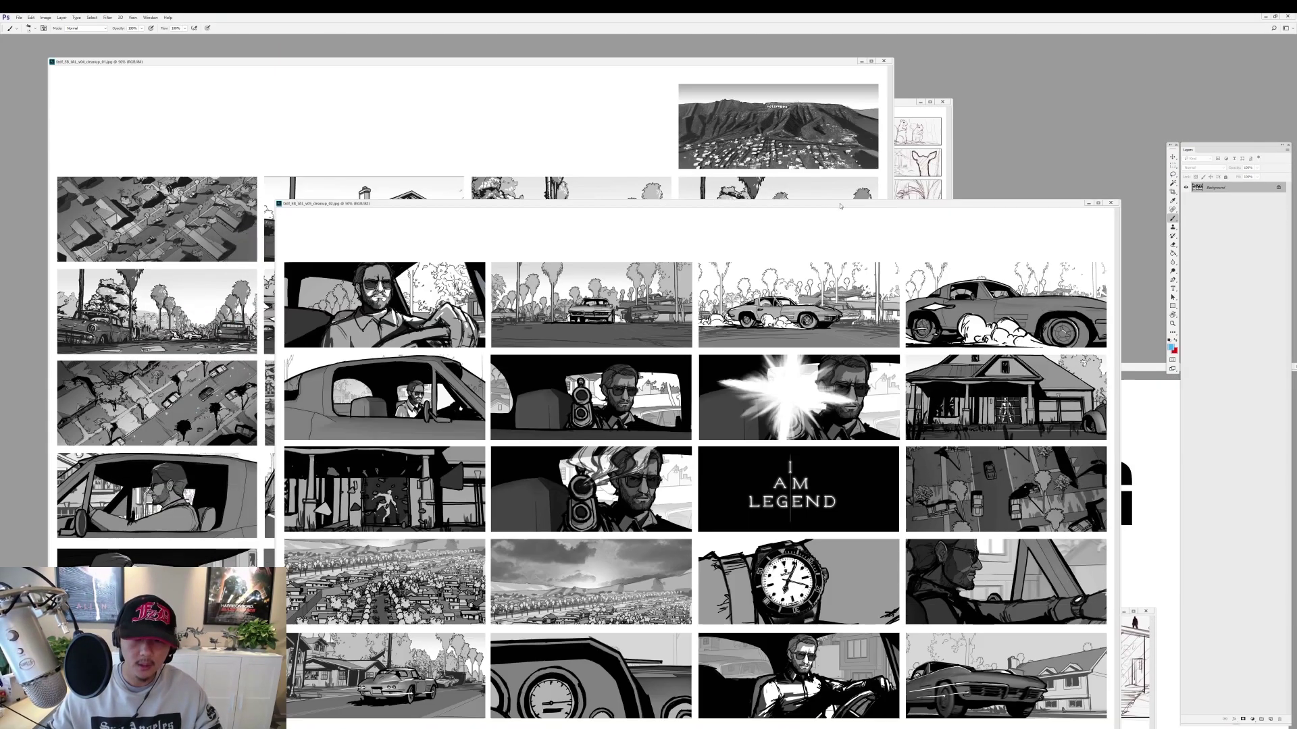
drag(817, 199, 667, 115)
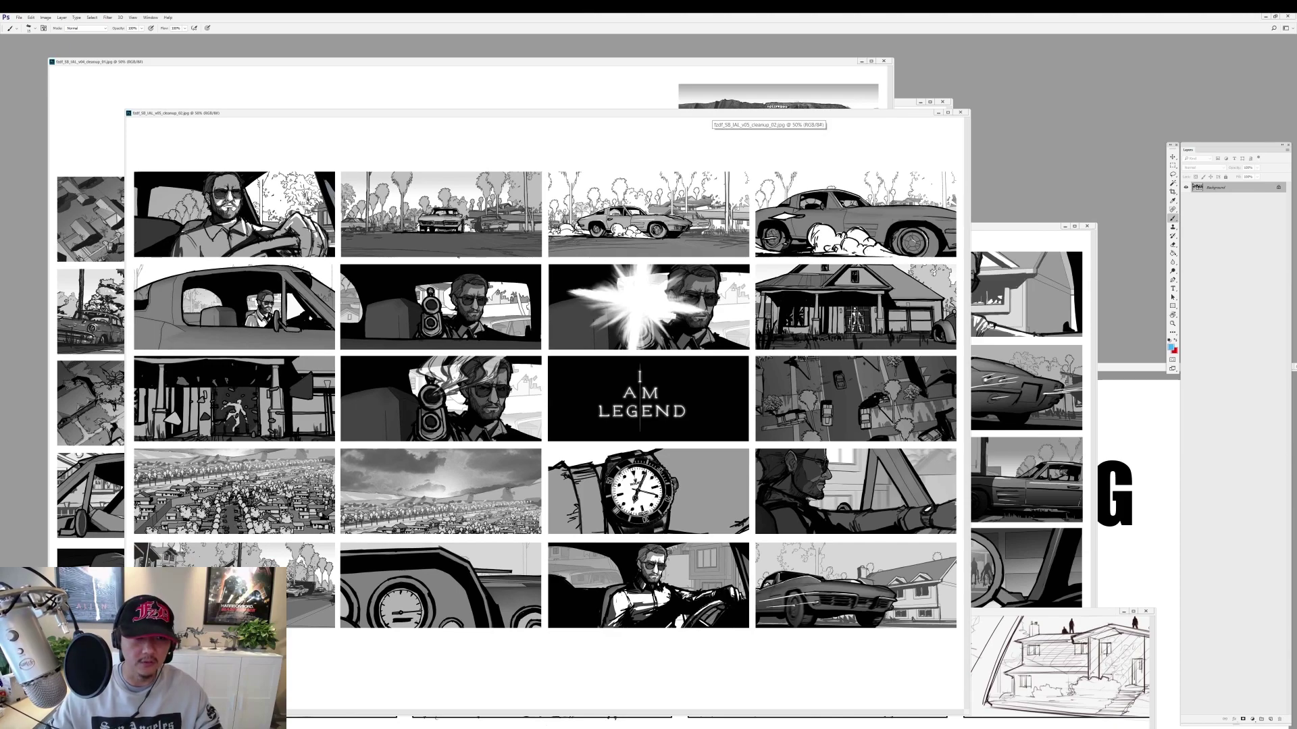
click(972, 300)
drag(1013, 226, 1013, 124)
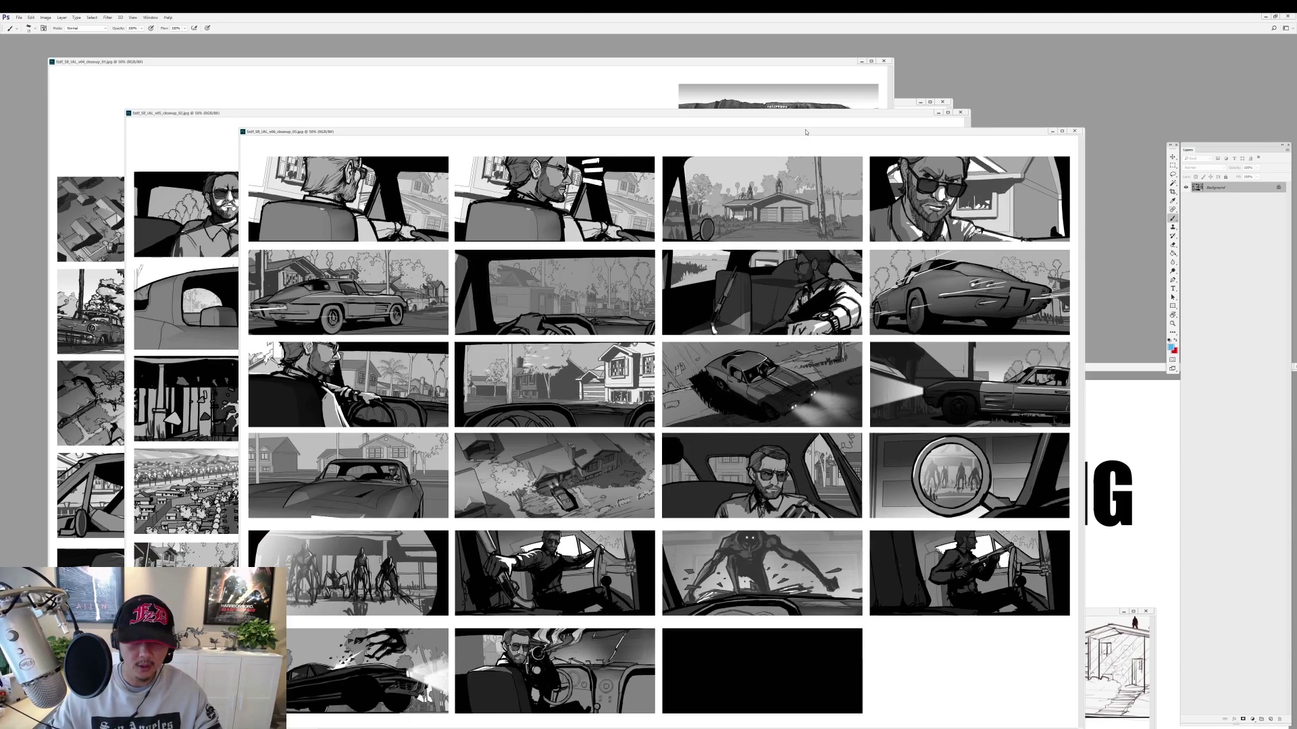
key(f)
key(ctrl+plus)
key(ctrl+minus)
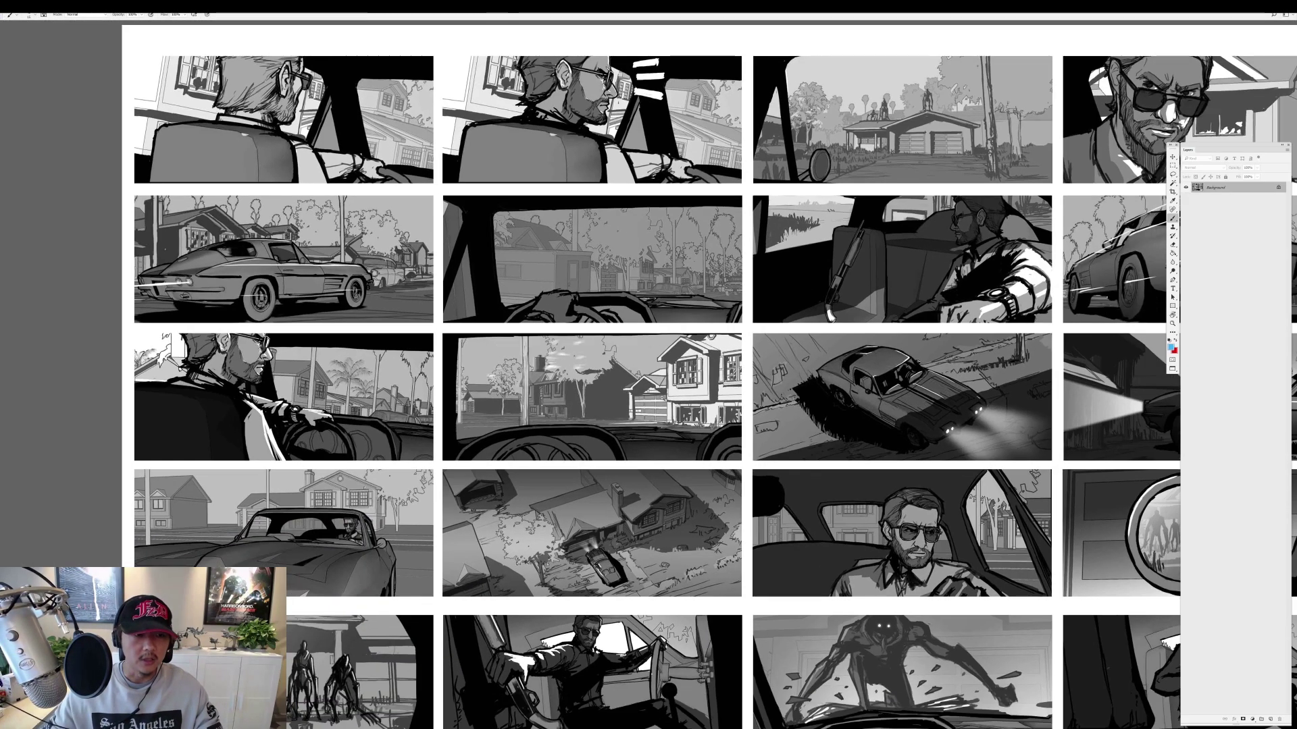
Centre the panel grid and brush a blue outline around the overhead driveway panel.
drag(675, 458, 650, 364)
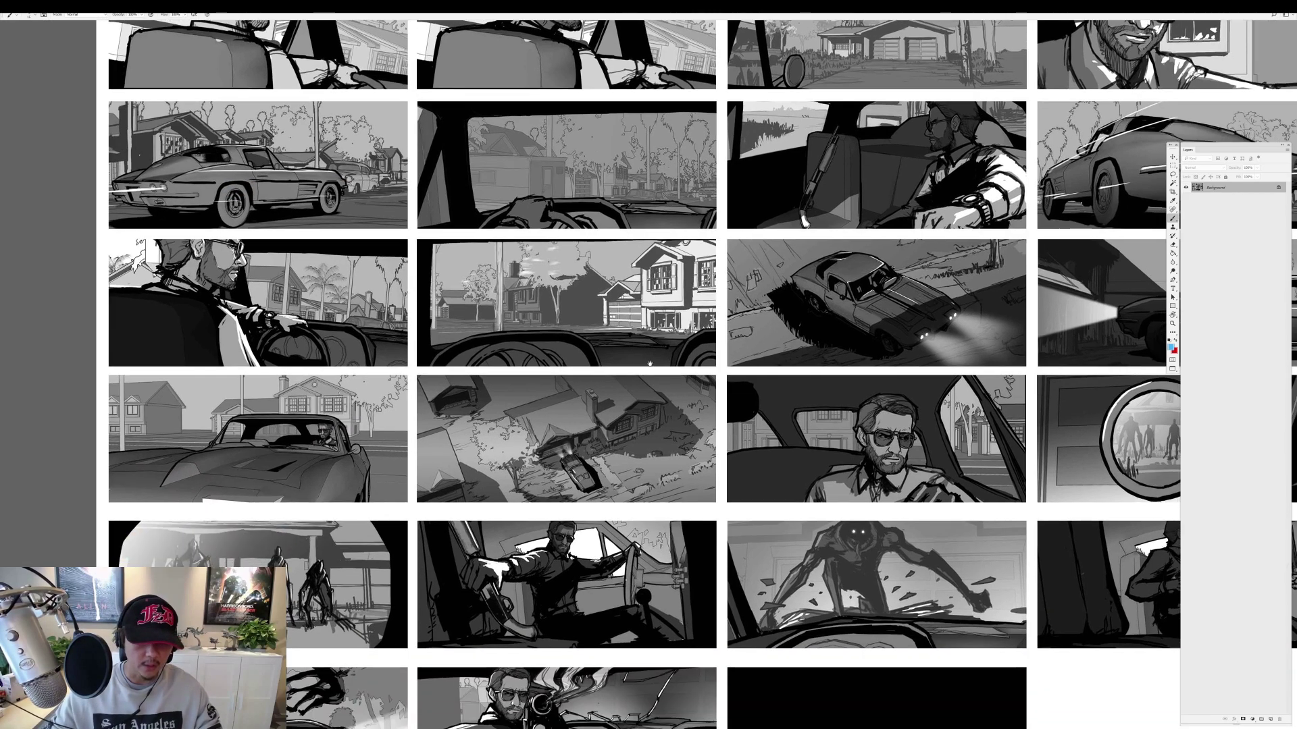
mouse_move(414, 378)
mouse_down()
mouse_move(413, 502)
mouse_move(717, 506)
mouse_move(720, 476)
mouse_up()
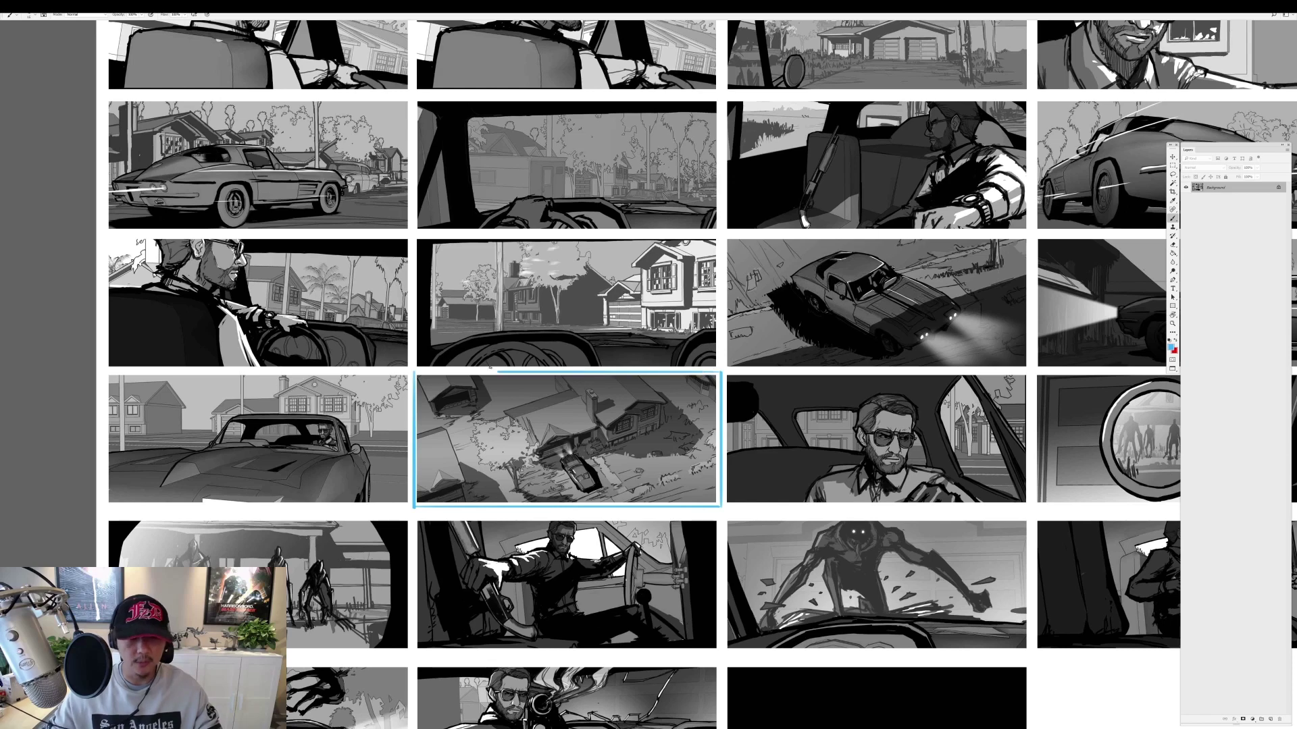
scroll(603, 459, up, 3)
scroll(603, 459, up, 1)
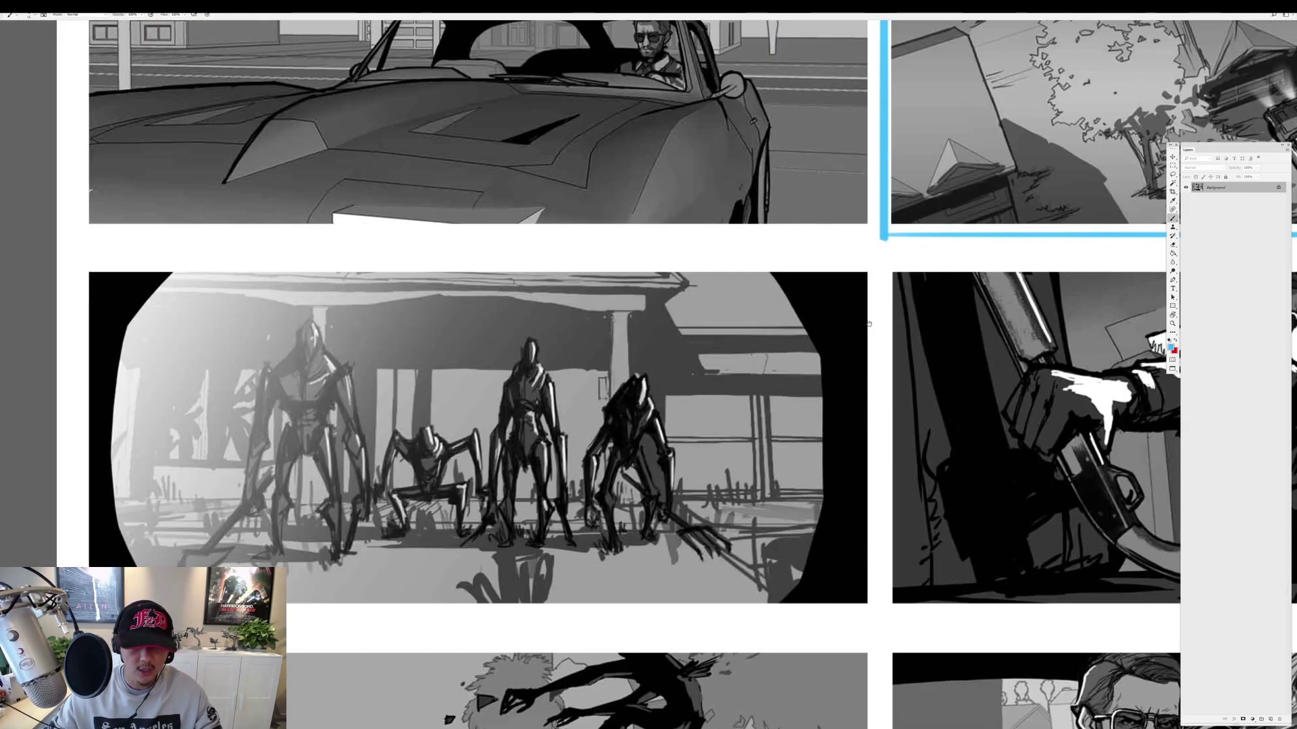
Pan along the row through the creature, gunman-in-car and car panels.
drag(936, 314, 431, 309)
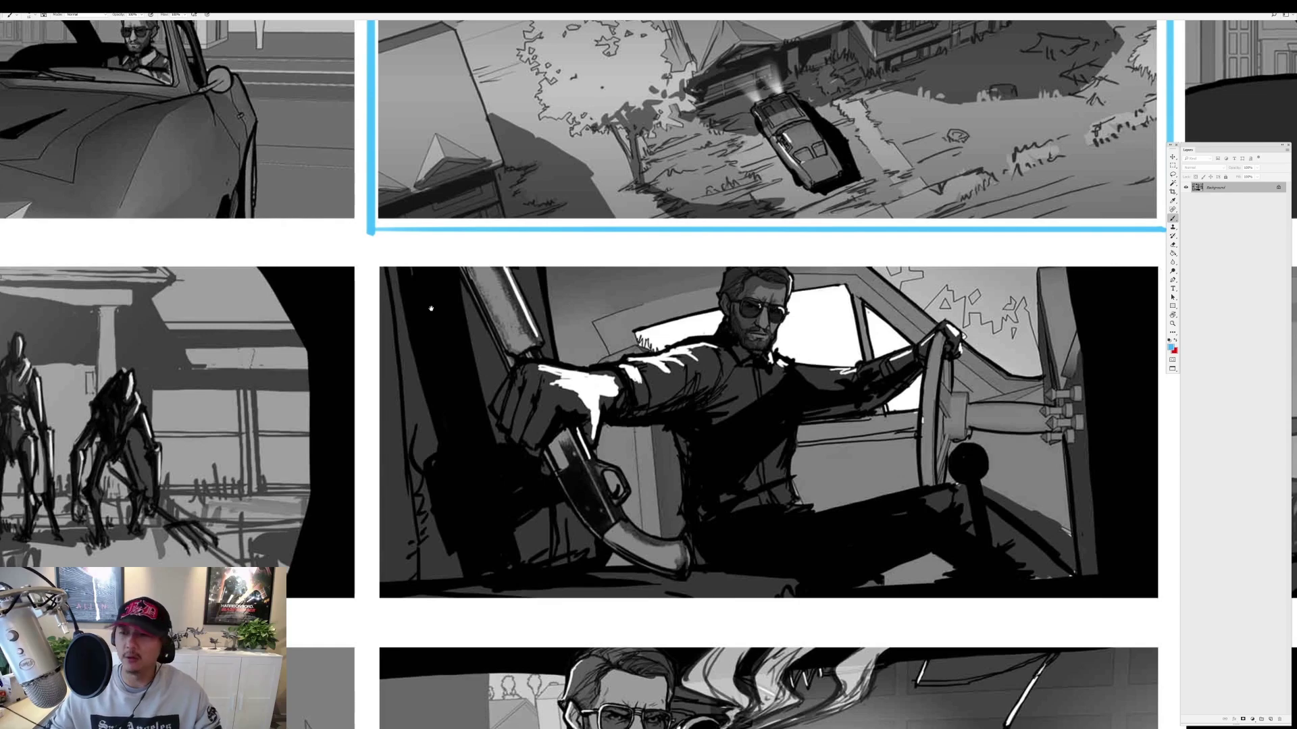
drag(1034, 334, 938, 334)
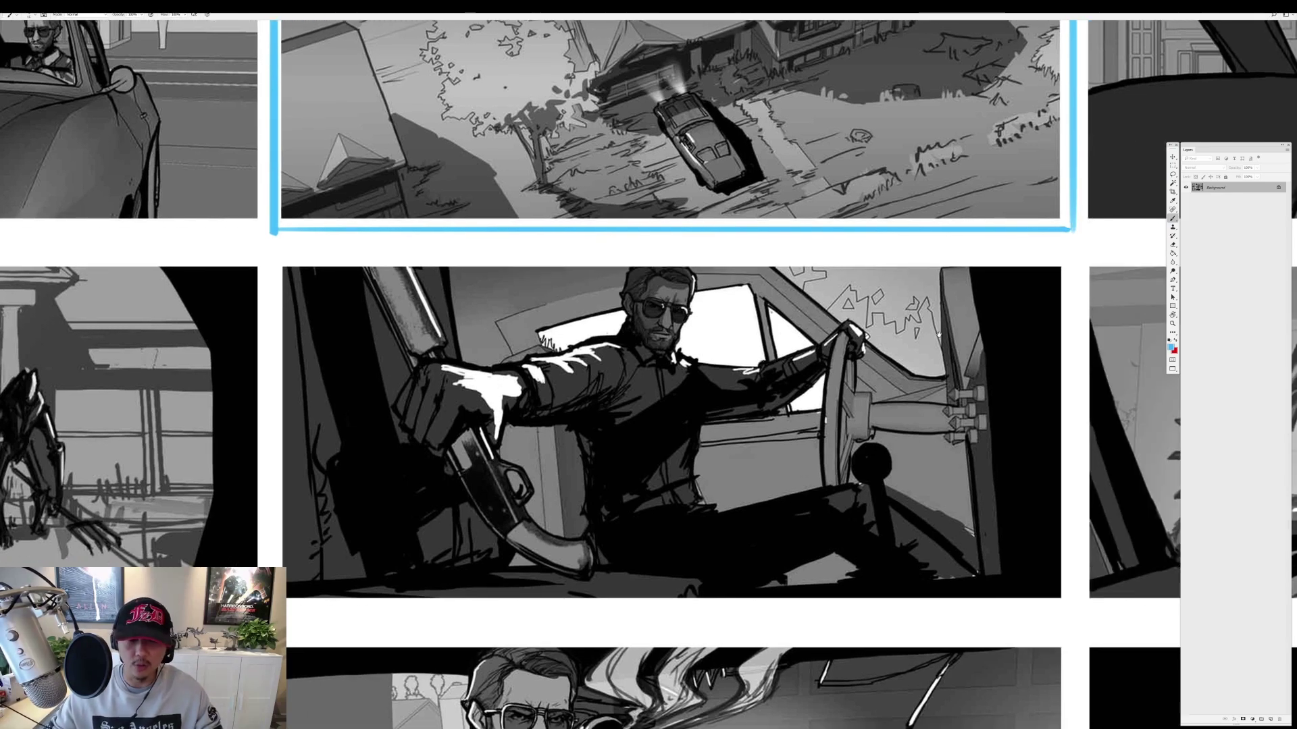
drag(1043, 315, 737, 368)
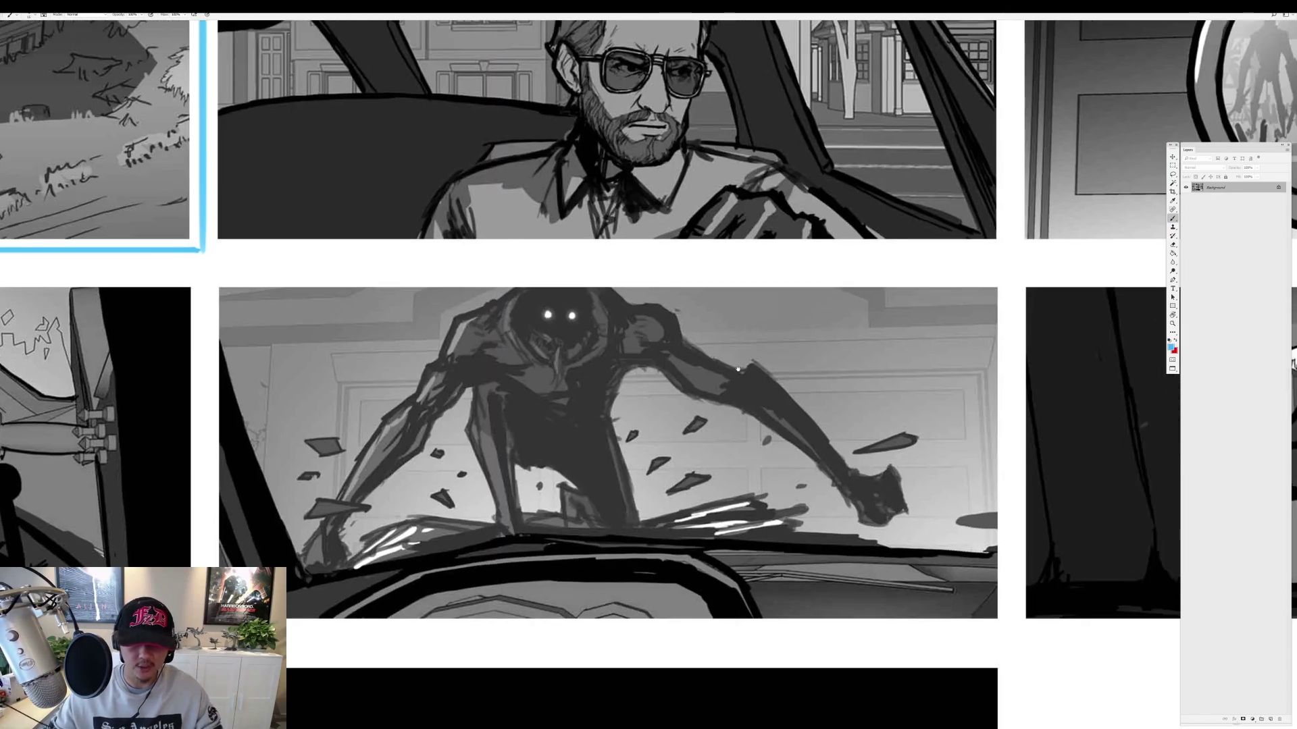
mouse_move(1038, 451)
mouse_down()
mouse_move(416, 403)
mouse_move(984, 290)
mouse_up()
drag(1054, 391, 351, 291)
mouse_move(686, 468)
mouse_down()
mouse_move(428, 387)
mouse_move(338, 405)
mouse_up()
Try an impact arrow from the car roof to the creature, then undo it.
drag(344, 449, 510, 349)
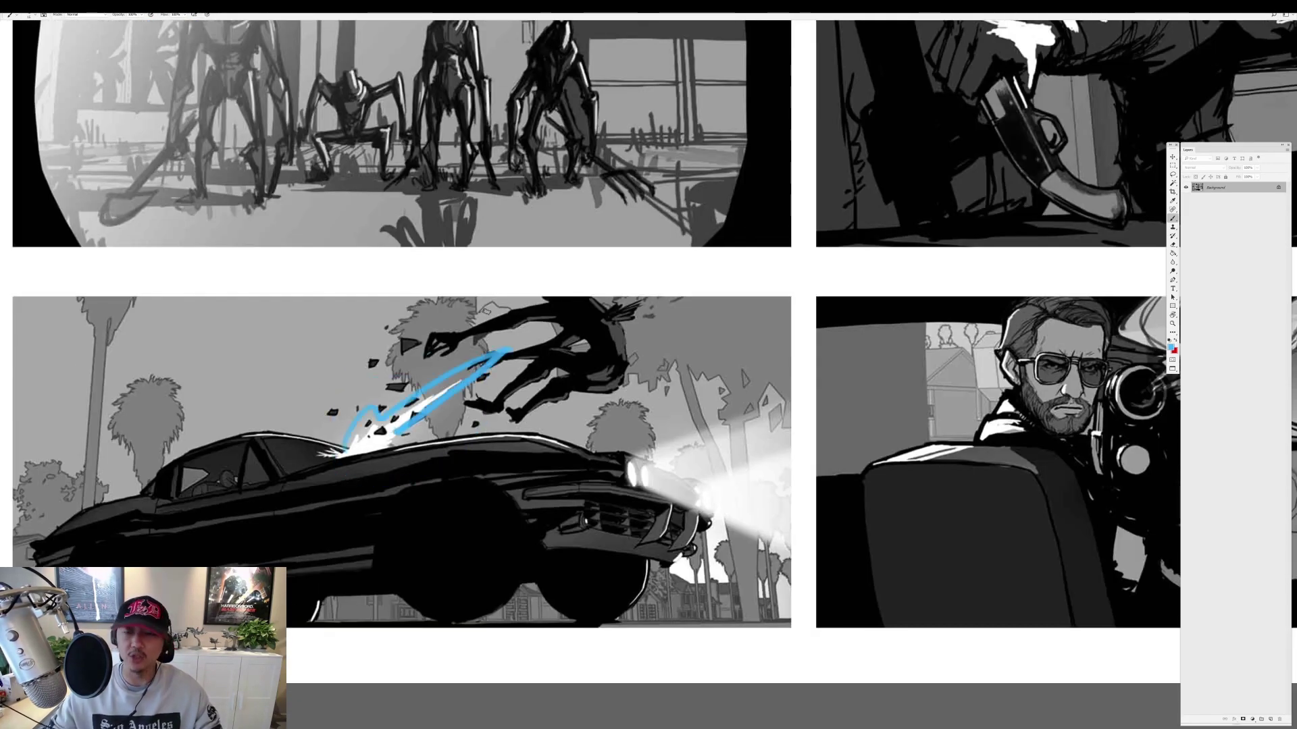
key(ctrl+z)
drag(344, 447, 503, 346)
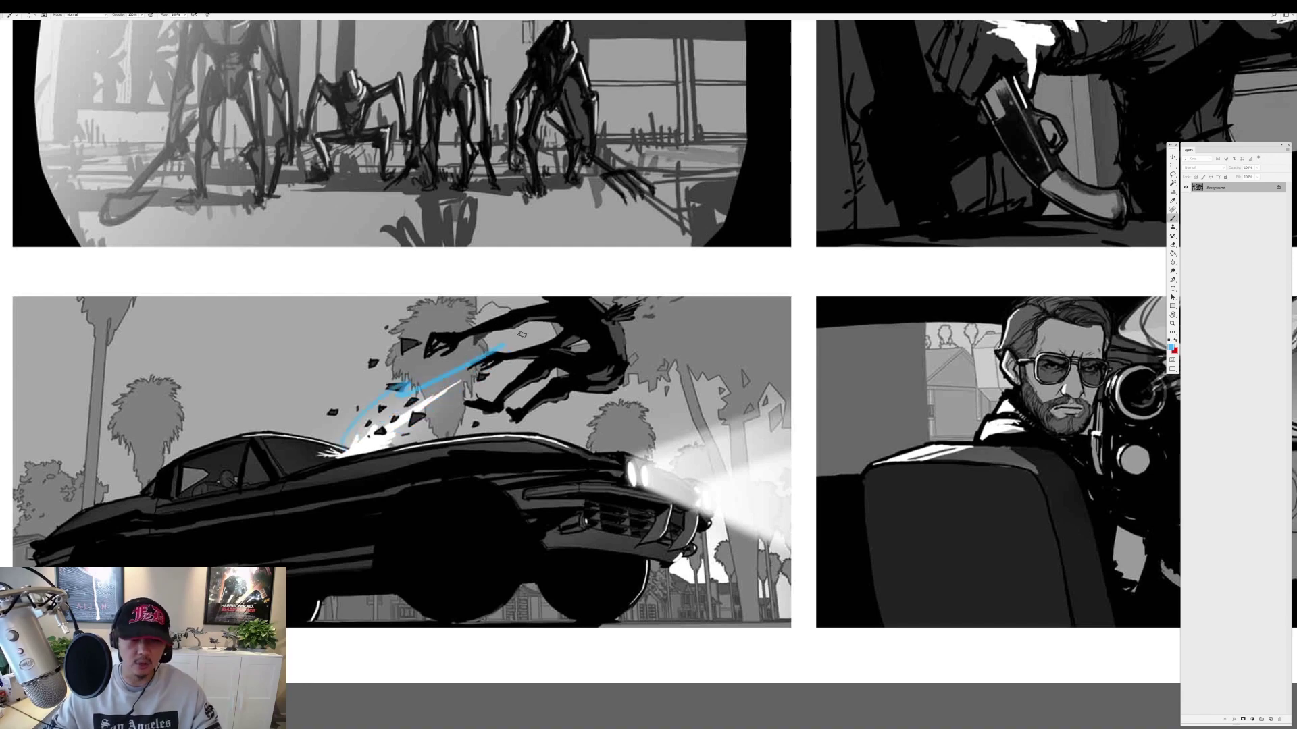
key(ctrl+z)
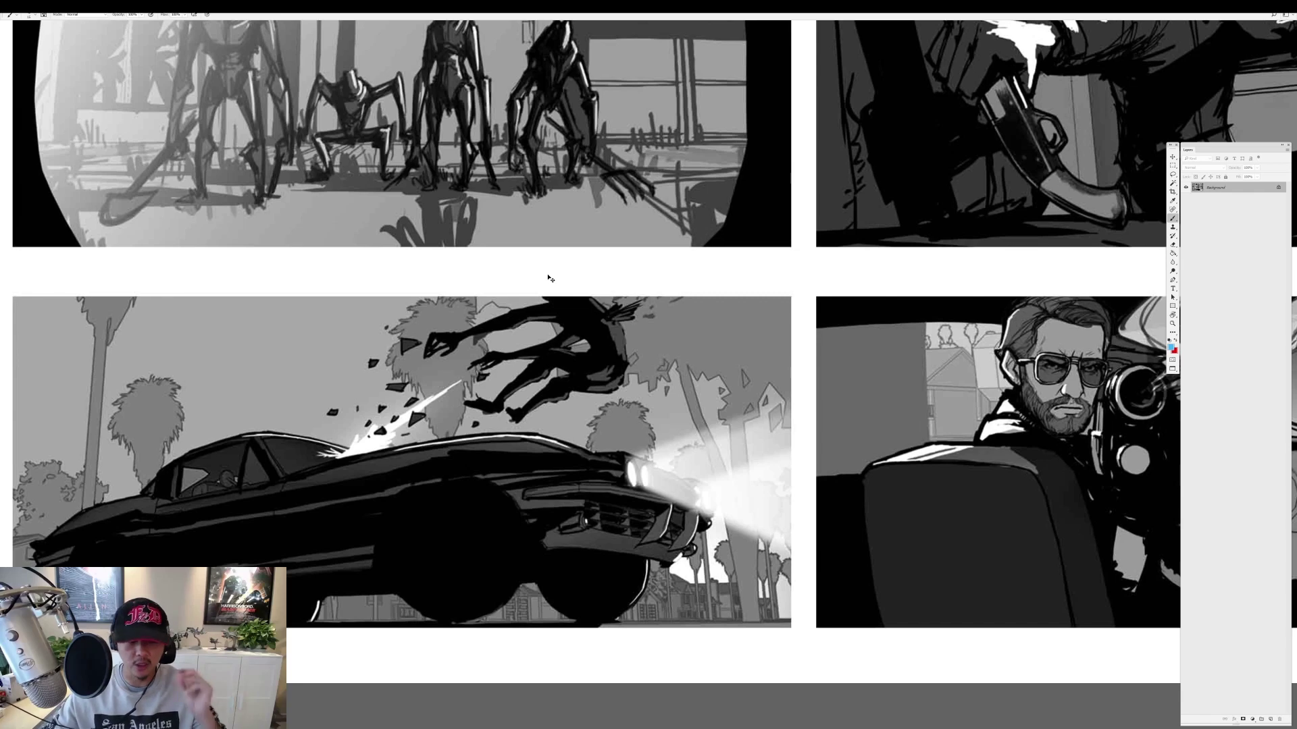
scroll(811, 387, right, 10)
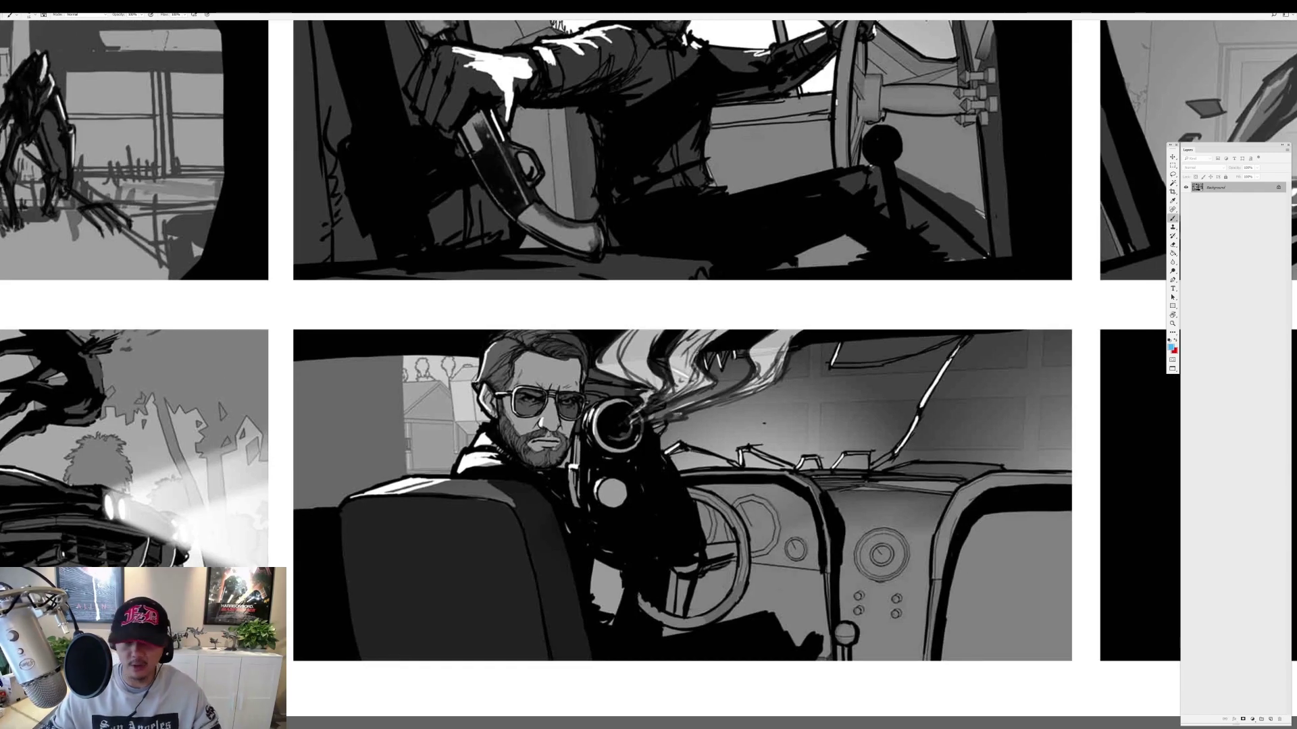
scroll(675, 370, down, 3)
scroll(642, 439, down, 2)
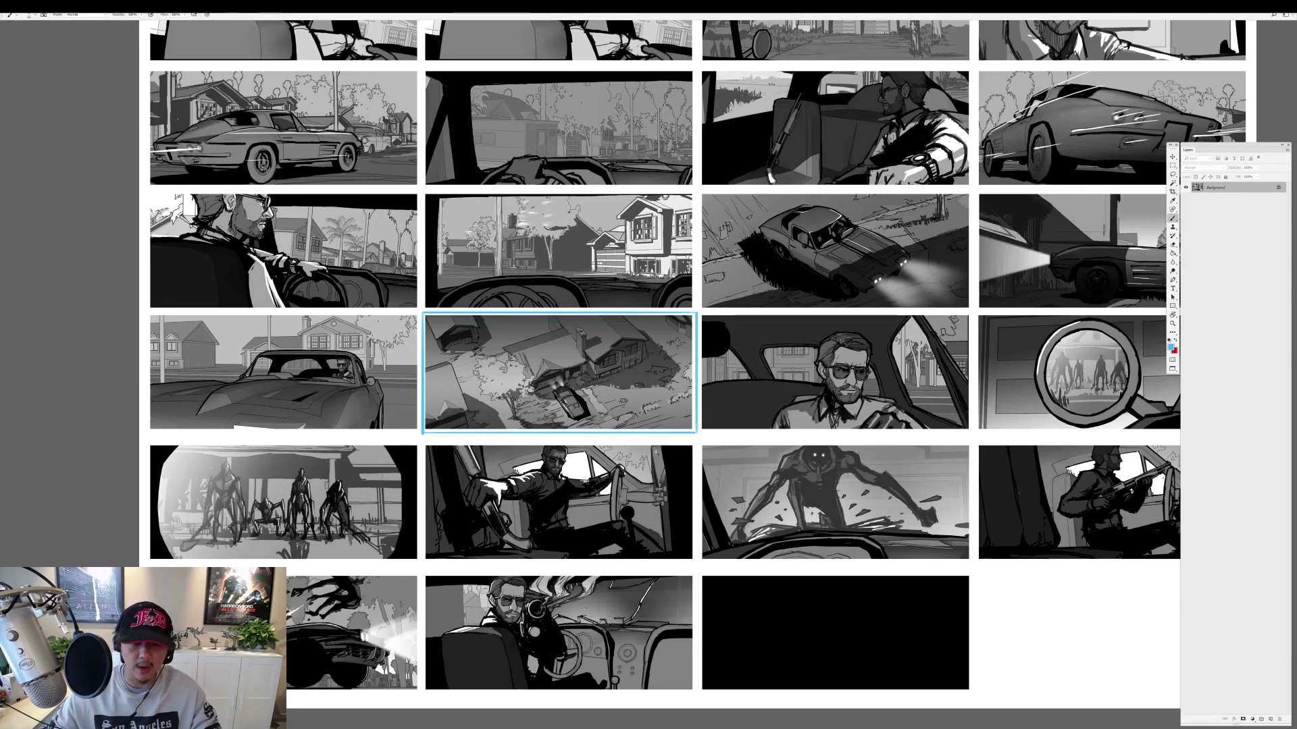
scroll(611, 508, down, 2)
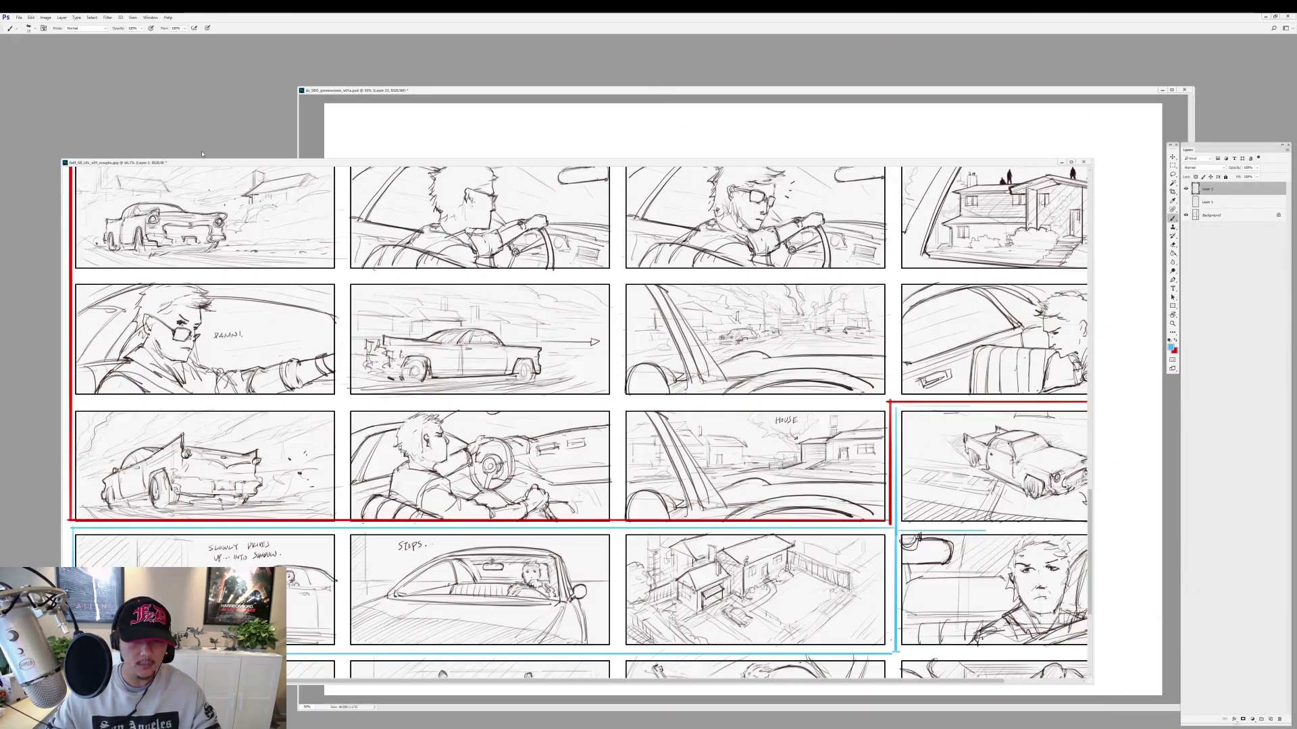
Close the rough storyboard sheet and open the selected LEGEND cleanup JPGs from Bridge.
key(ctrl+w)
click(649, 271)
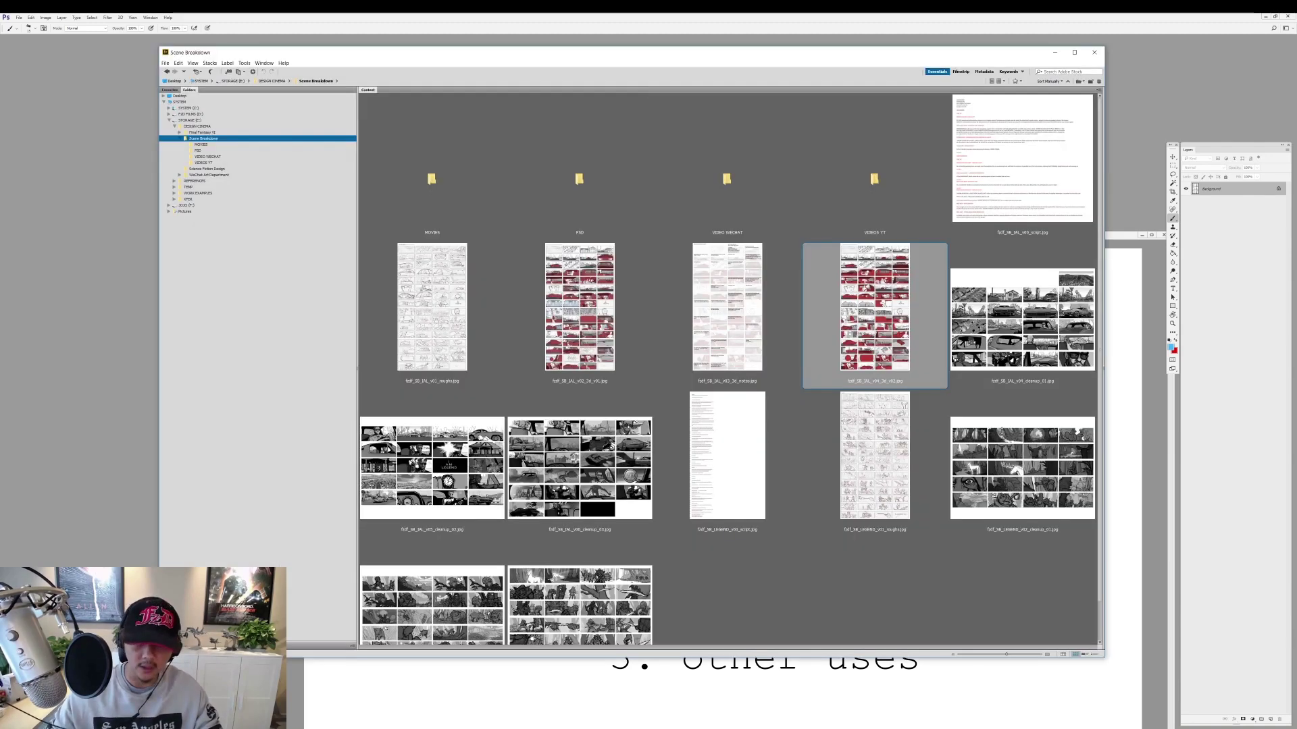
click(1022, 466)
shift+click(580, 604)
double_click(408, 599)
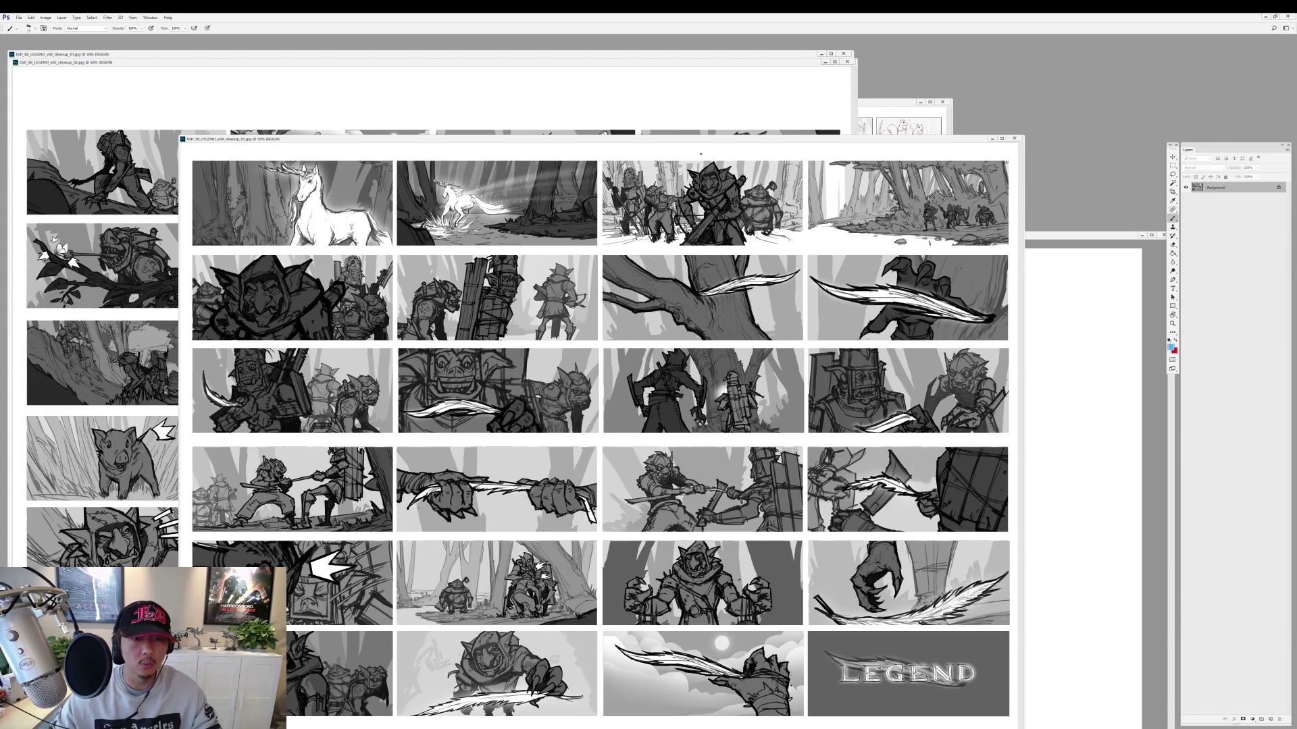
Bring the forest cleanup sheet forward and swap colours with X so red is foreground.
drag(700, 139, 876, 194)
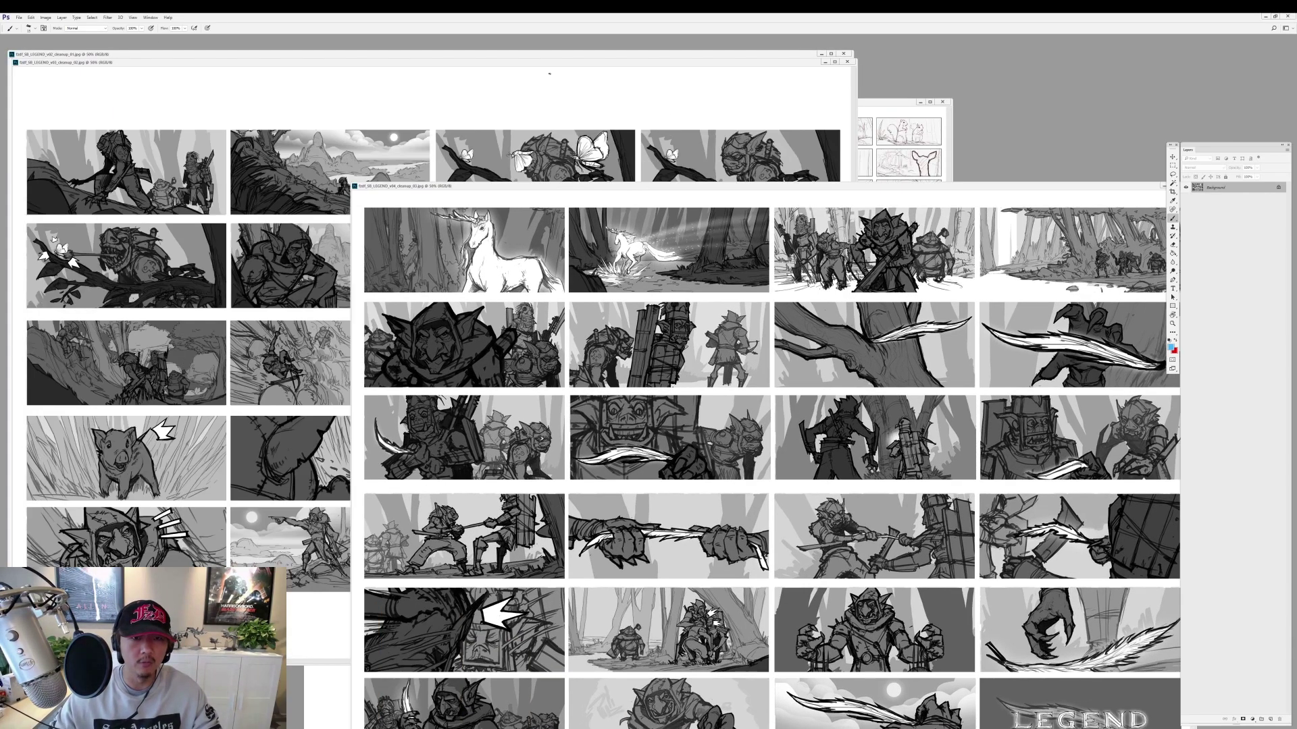
drag(608, 62, 822, 115)
click(550, 54)
mouse_move(549, 54)
mouse_down()
mouse_move(659, 58)
mouse_move(726, 38)
mouse_up()
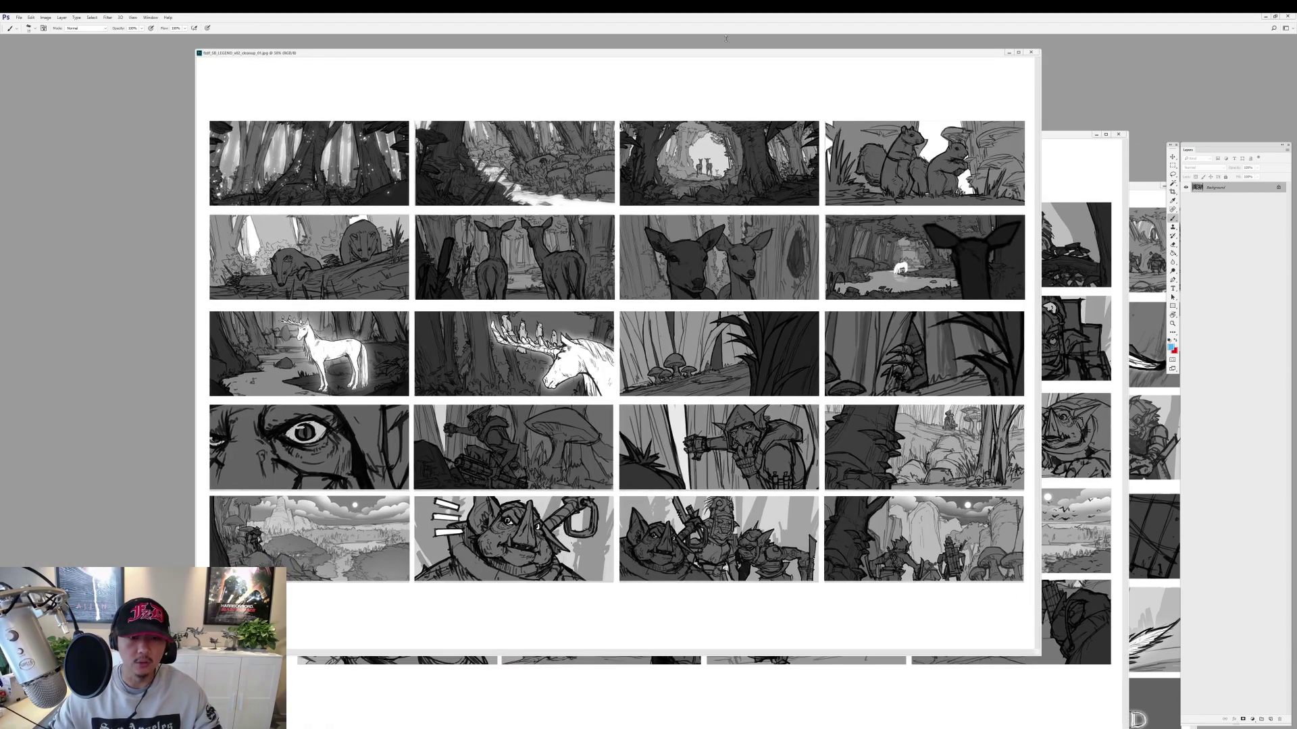
drag(645, 54, 657, 52)
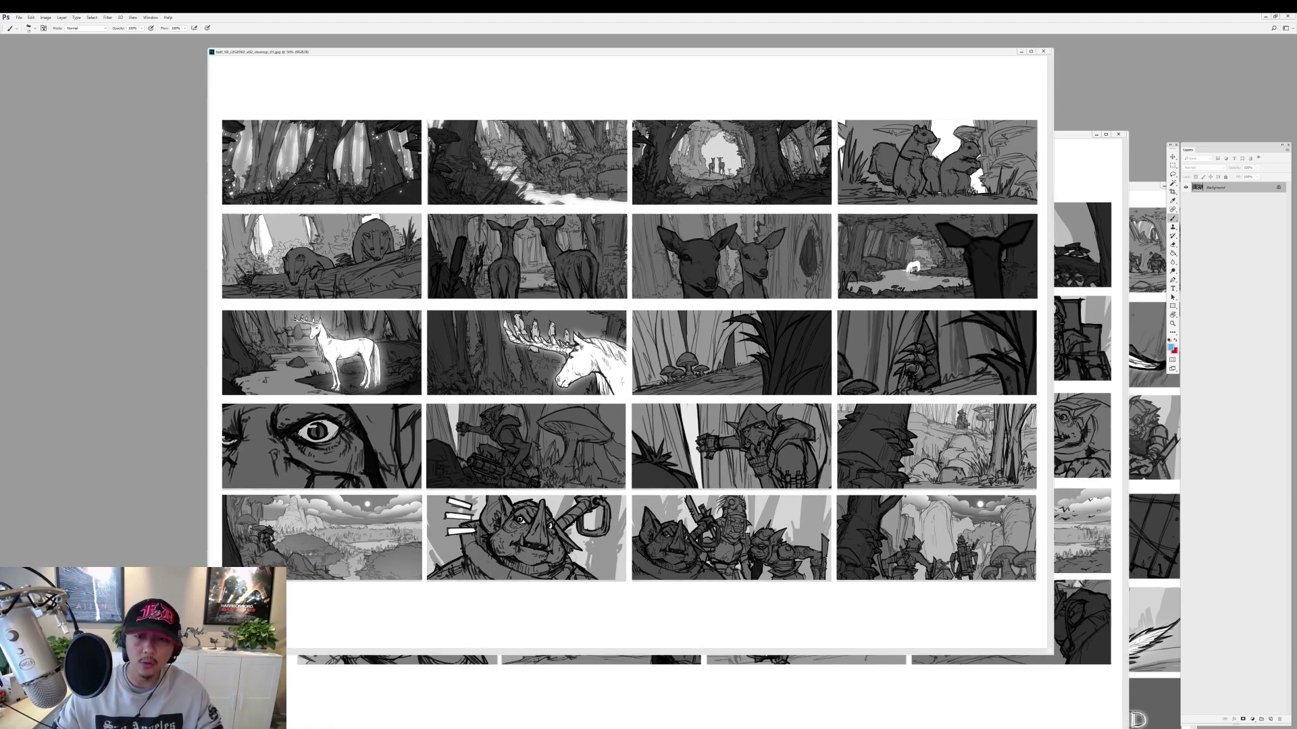
key(x)
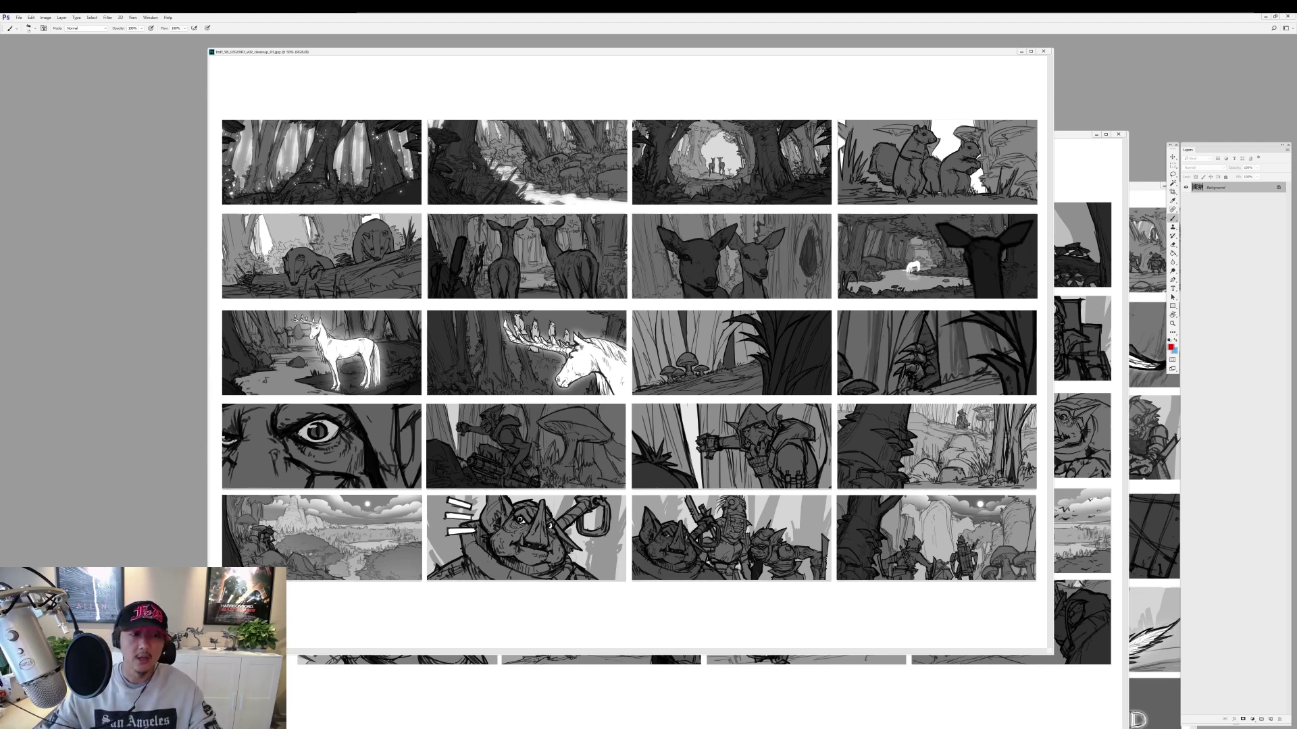
Draw red lines and dividers bracketing the opening forest and deer panels.
mouse_move(220, 122)
mouse_down()
mouse_move(220, 304)
mouse_move(628, 304)
mouse_up()
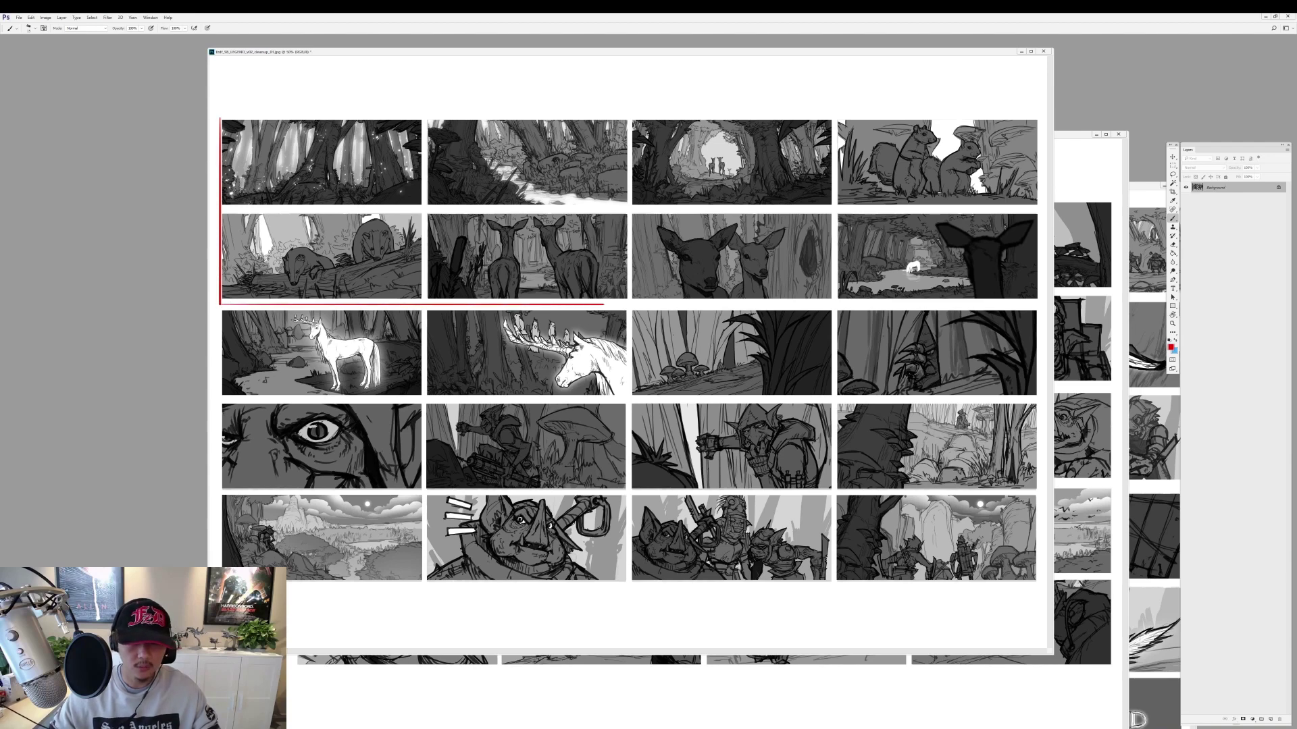
mouse_move(221, 209)
mouse_down()
mouse_move(842, 210)
mouse_move(220, 112)
mouse_up()
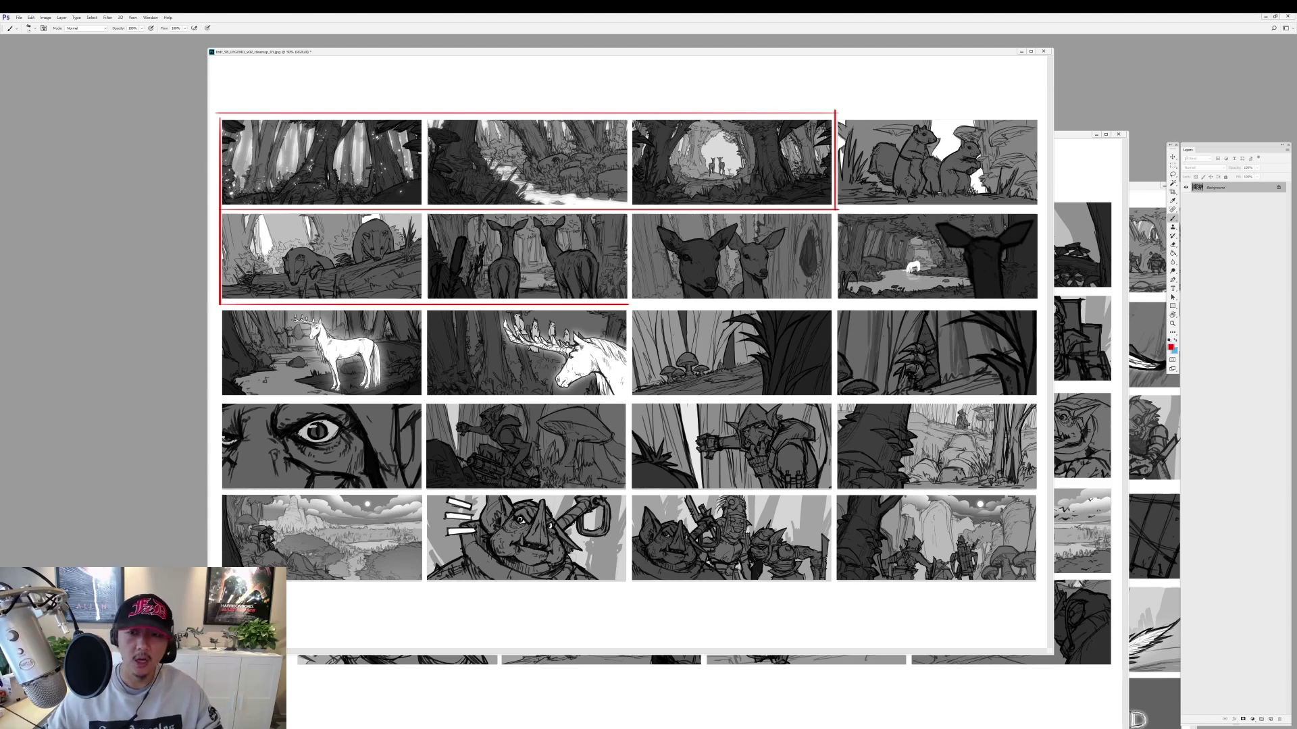
drag(838, 208, 1043, 208)
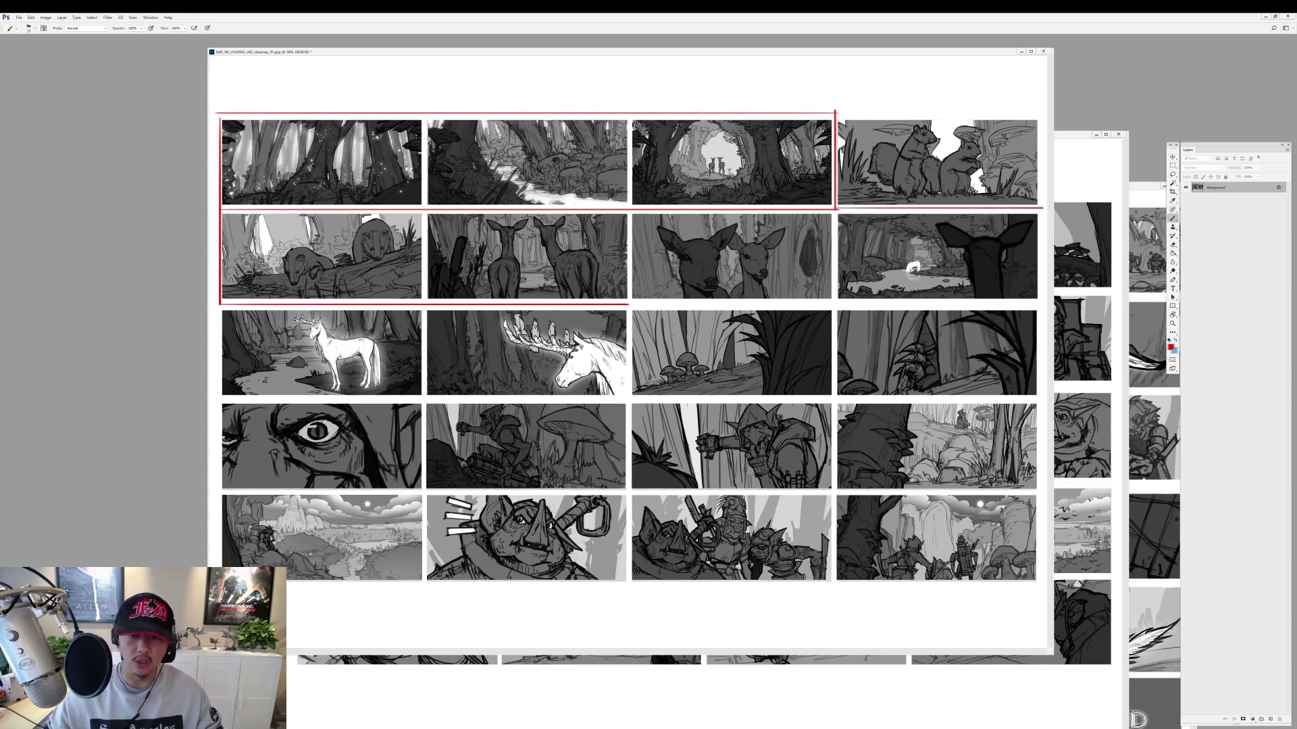
drag(424, 208, 424, 300)
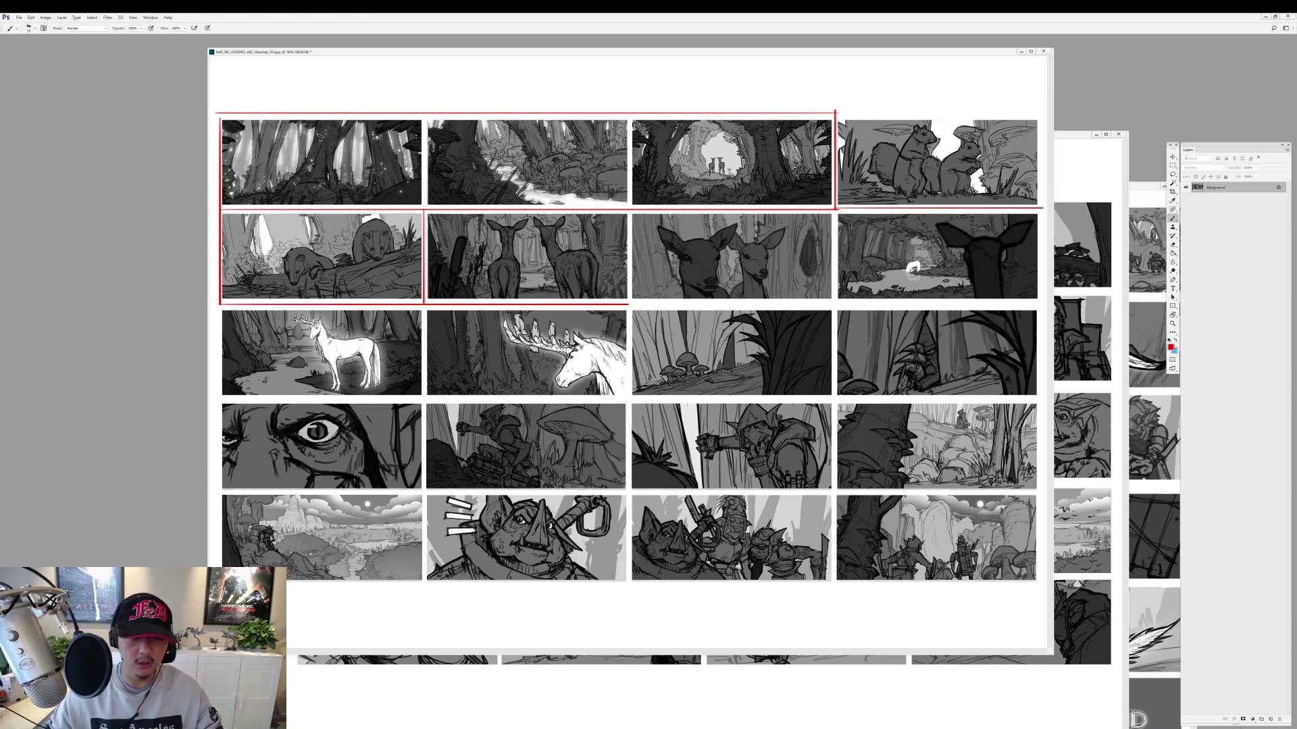
drag(630, 208, 630, 304)
mouse_move(836, 211)
mouse_down()
mouse_move(836, 311)
mouse_move(586, 302)
mouse_up()
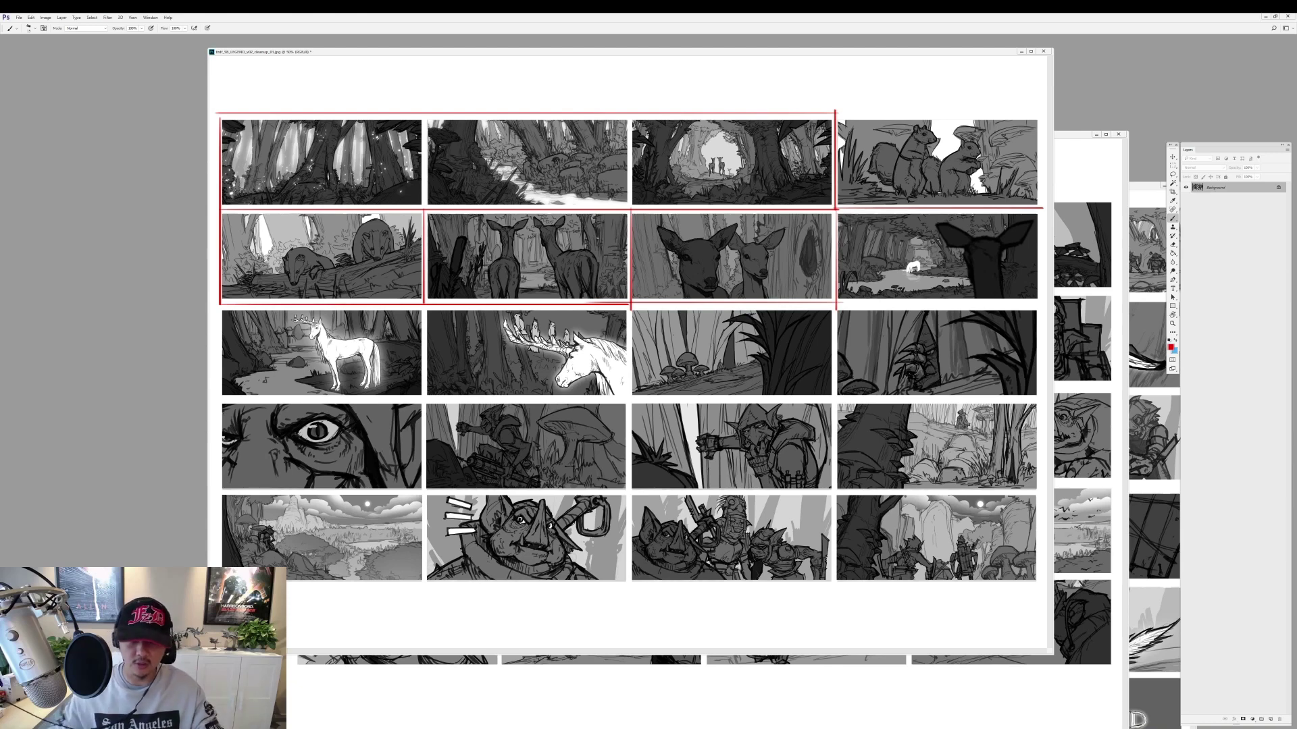
Try a red circle around the deer panel's white figure, then undo it.
key(ctrl+plus)
drag(878, 282, 872, 284)
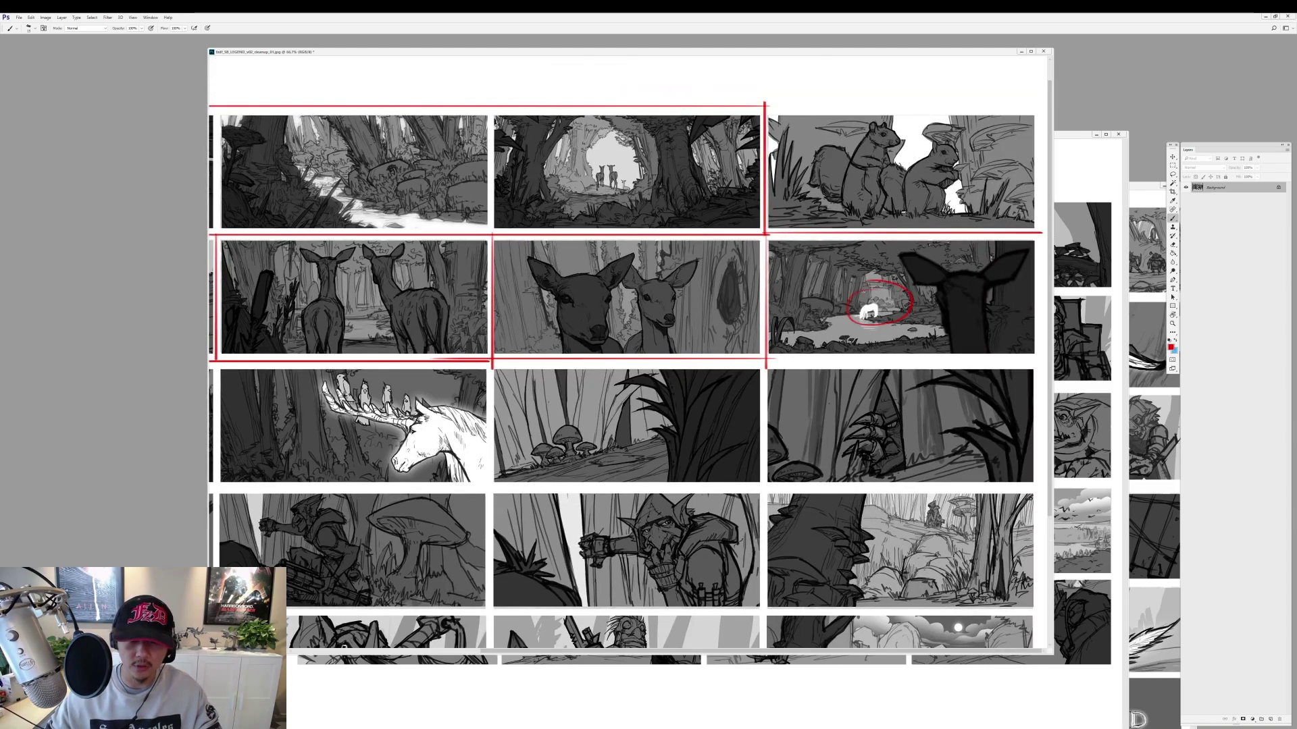
key(ctrl+z)
key(ctrl+minus)
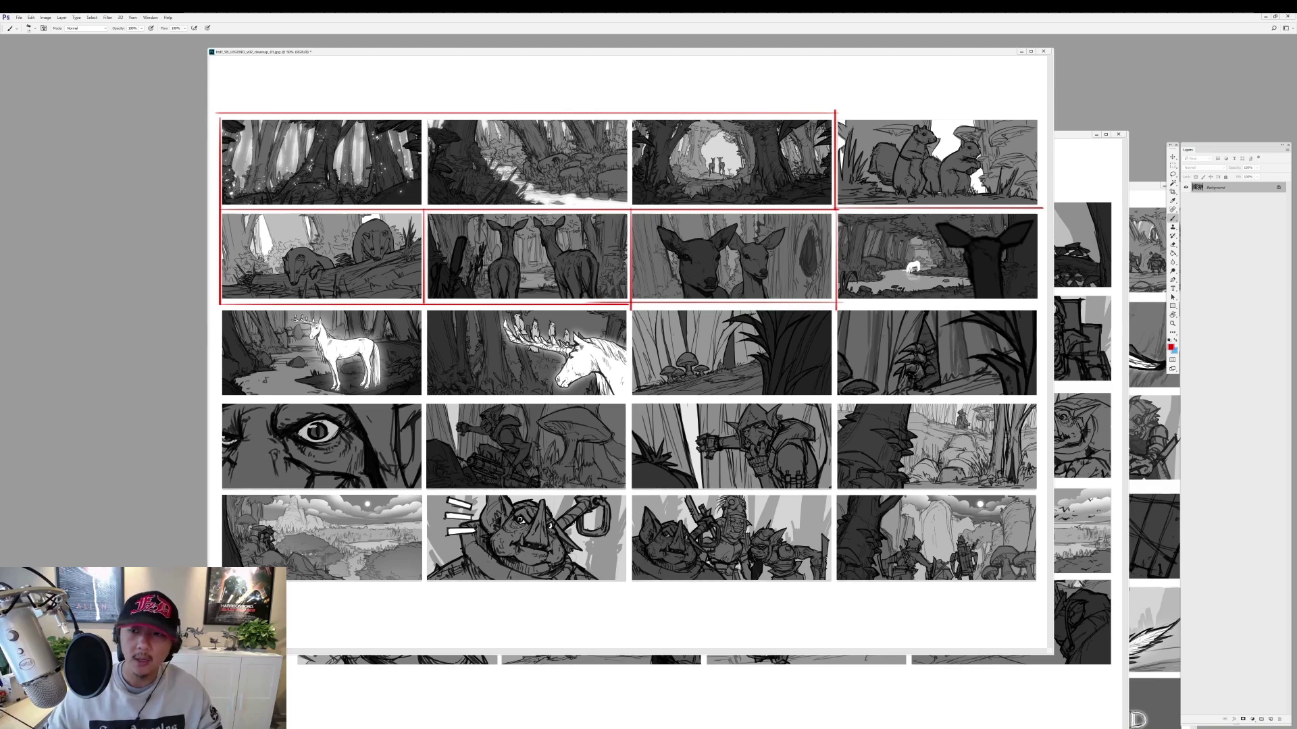
Bring the goblin storyboard sheet to the front.
drag(929, 54, 865, 47)
click(1040, 134)
drag(795, 137, 764, 91)
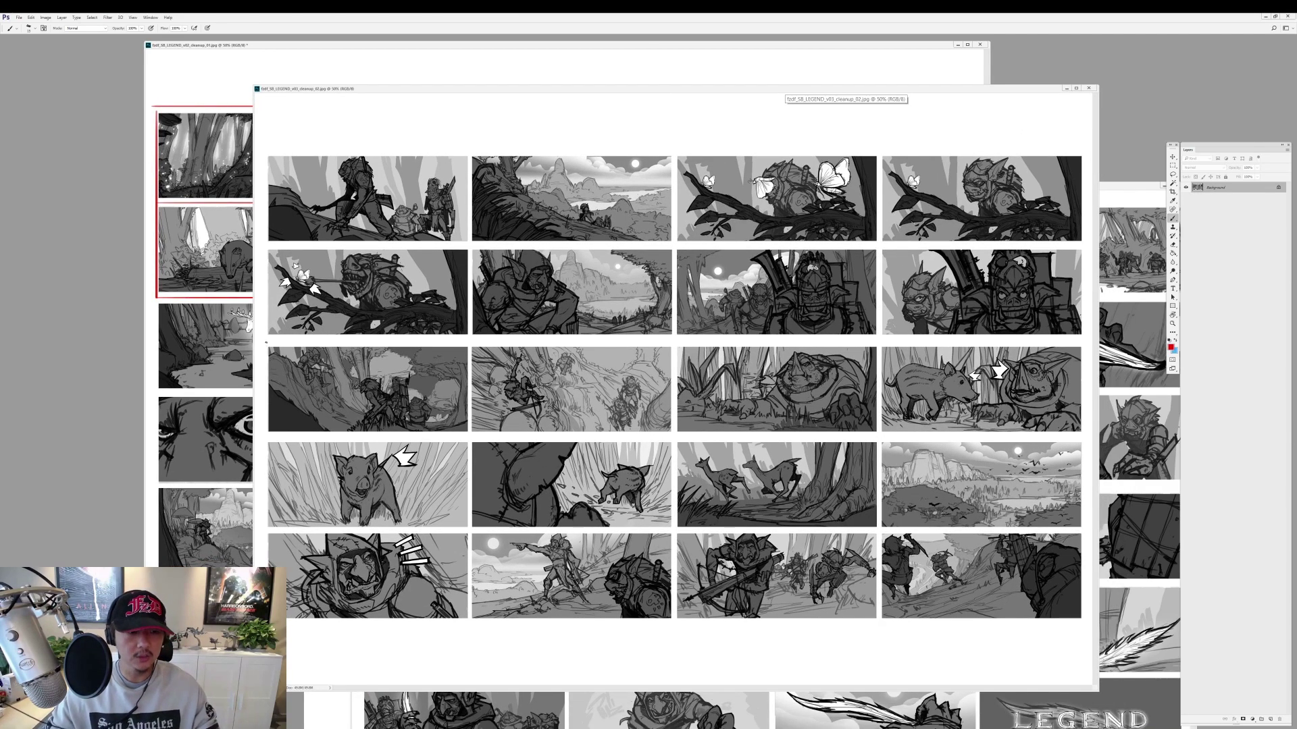
Draw red sightline arrows on the archer panel in full-screen view.
drag(266, 342, 266, 433)
key(ctrl+z)
key(ctrl+1)
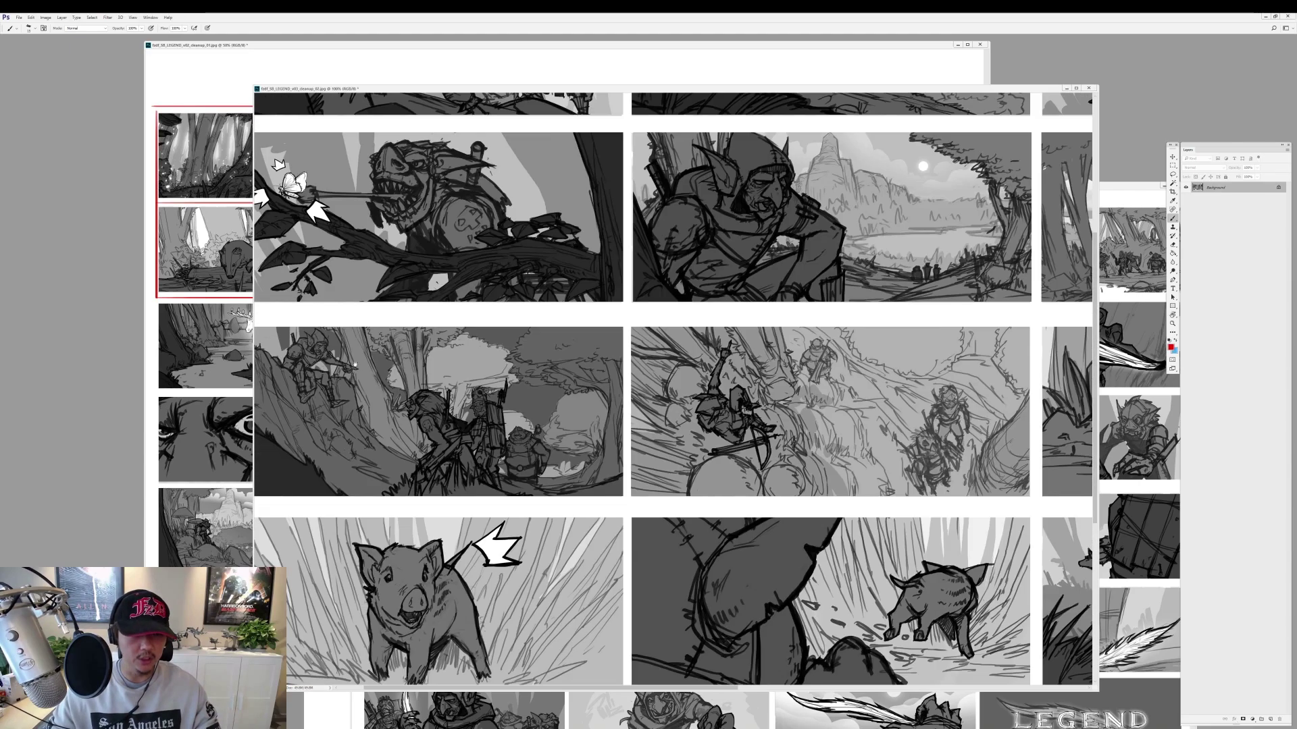
key(f)
key(ctrl+plus)
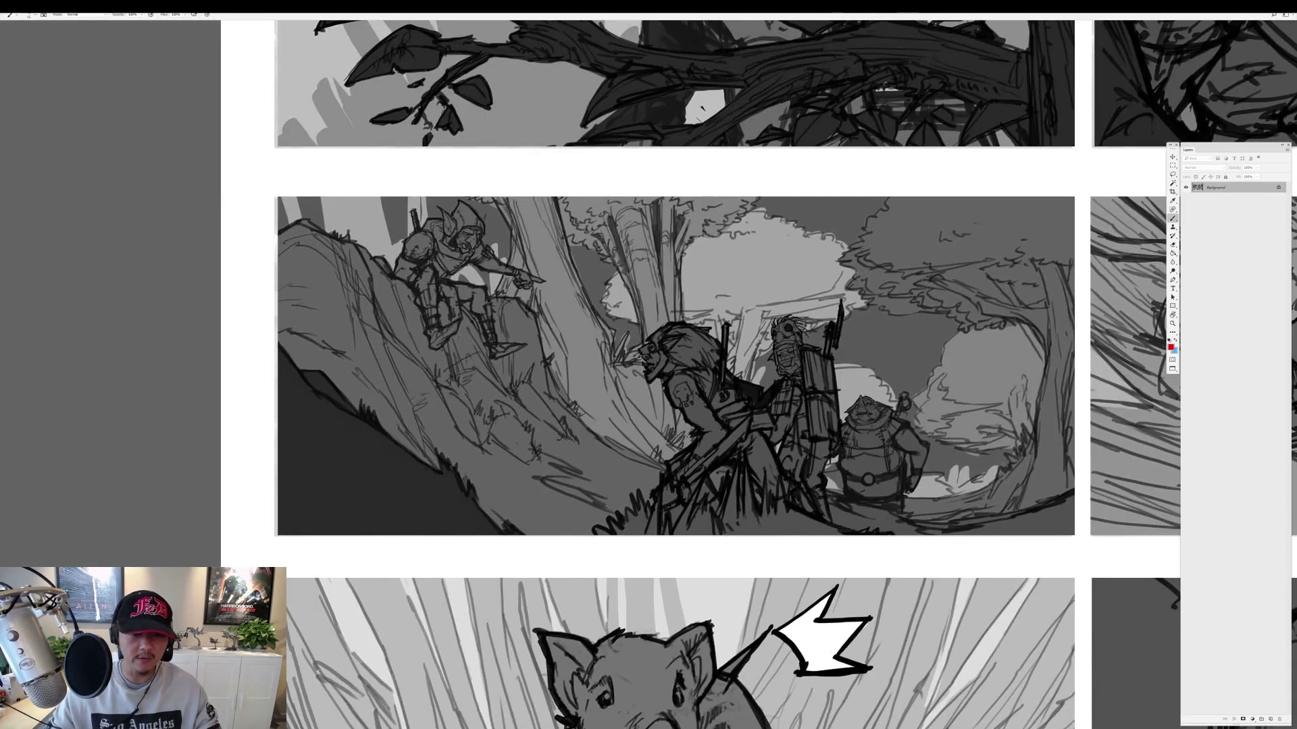
mouse_move(645, 354)
mouse_down()
mouse_move(456, 266)
mouse_move(486, 273)
mouse_up()
mouse_move(767, 335)
mouse_down()
mouse_move(550, 273)
mouse_move(540, 256)
mouse_up()
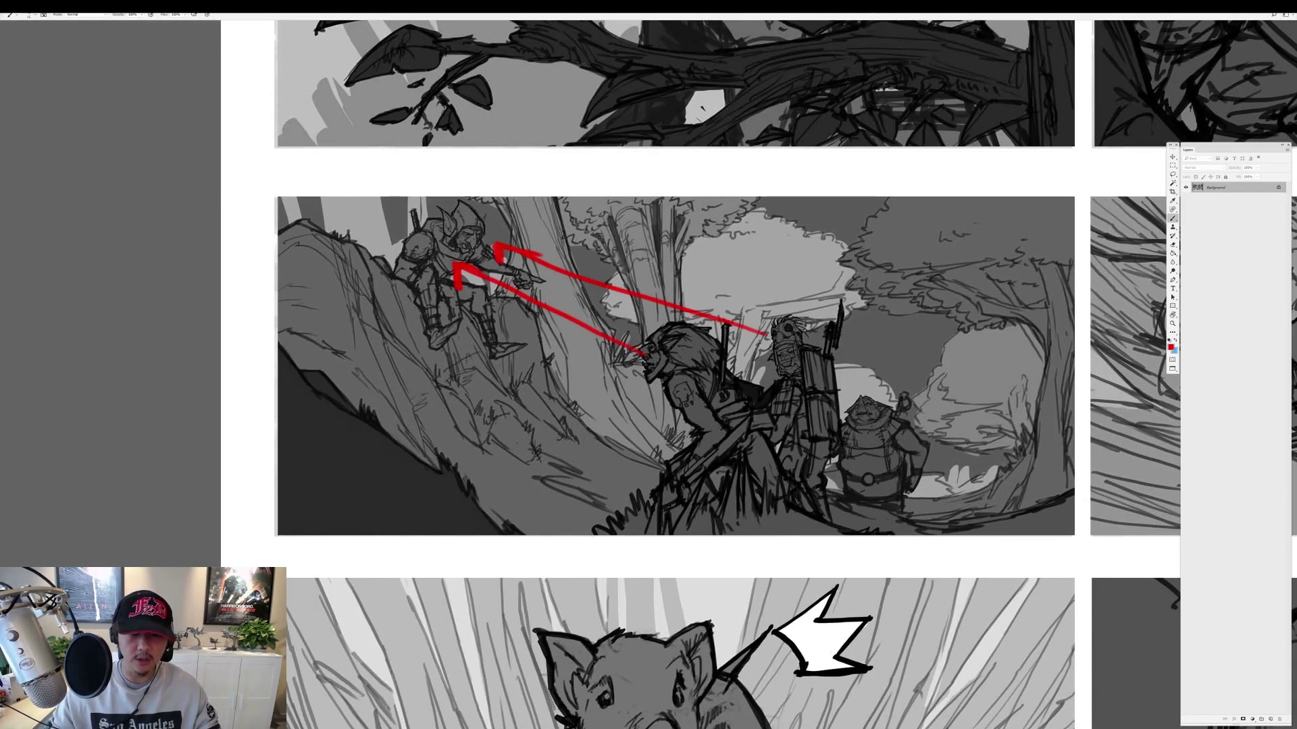
drag(854, 408, 523, 284)
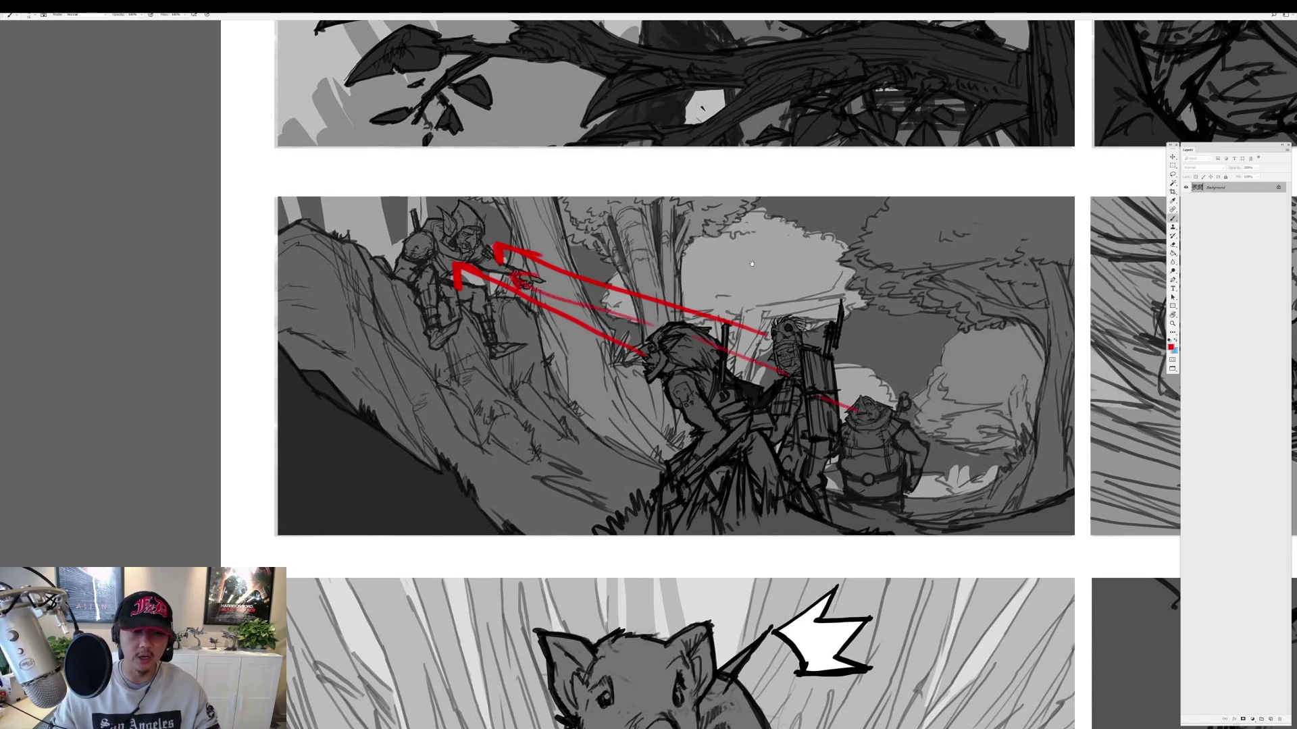
Add red arrows pointing toward the crouching archer.
mouse_move(752, 263)
mouse_down()
mouse_move(878, 316)
mouse_move(667, 272)
mouse_move(589, 269)
mouse_up()
key(ctrl+minus)
drag(744, 288, 674, 323)
drag(695, 313, 675, 324)
drag(865, 340, 678, 345)
drag(858, 383, 703, 350)
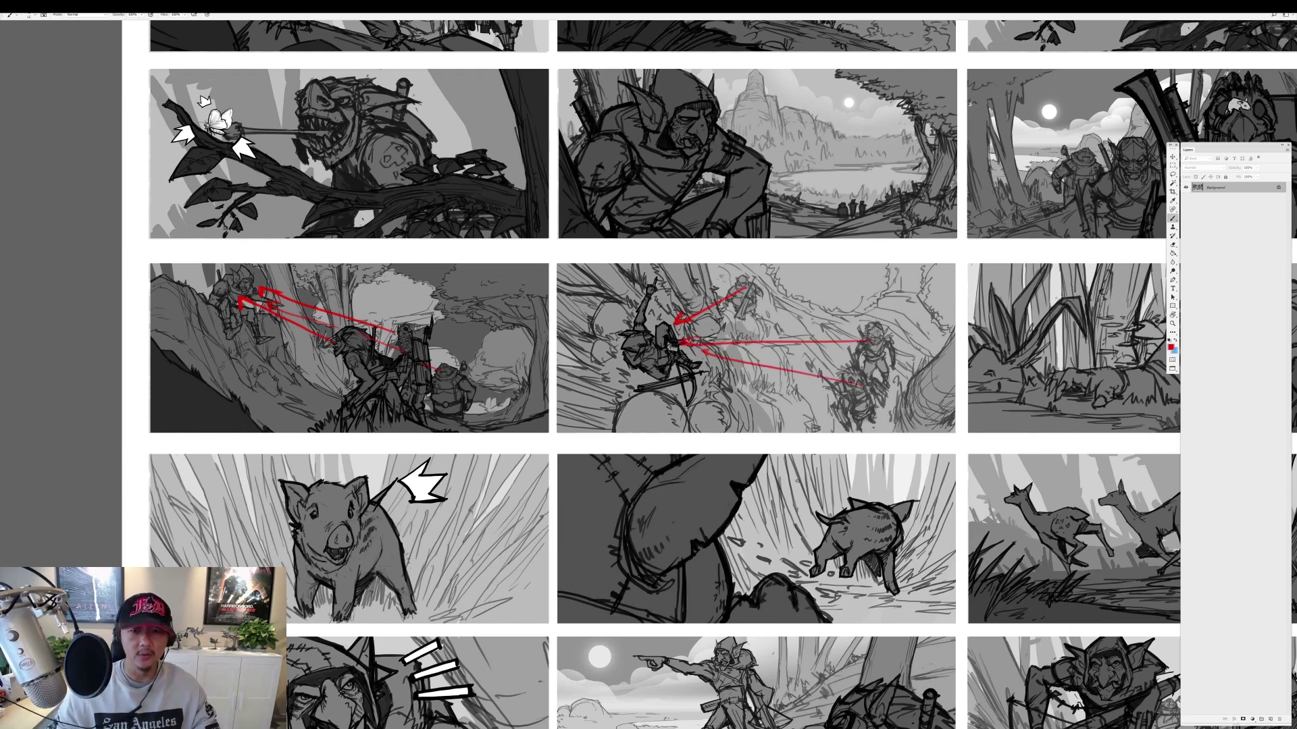
Draw red arrows from the hooded goblin toward the lake, removing the stray loop.
drag(743, 270, 731, 323)
drag(686, 165, 825, 234)
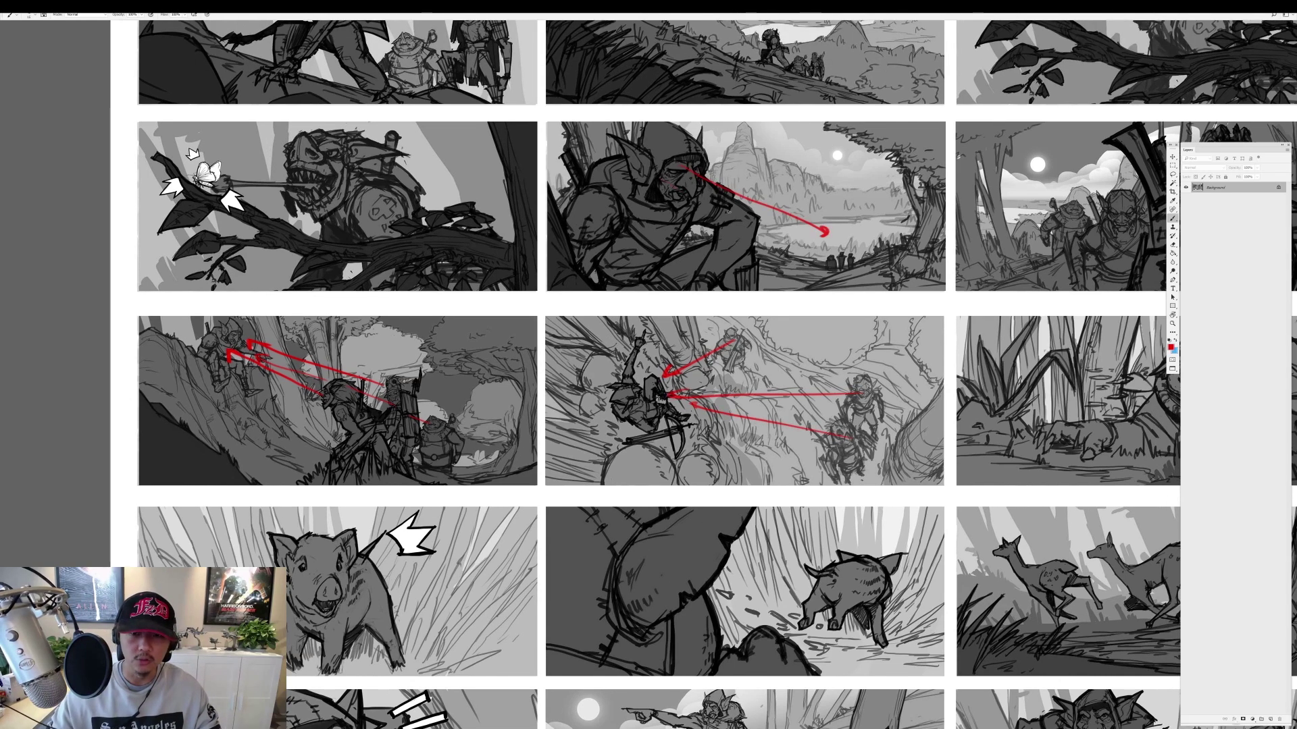
drag(709, 193, 821, 250)
drag(736, 141, 756, 287)
key(ctrl+z)
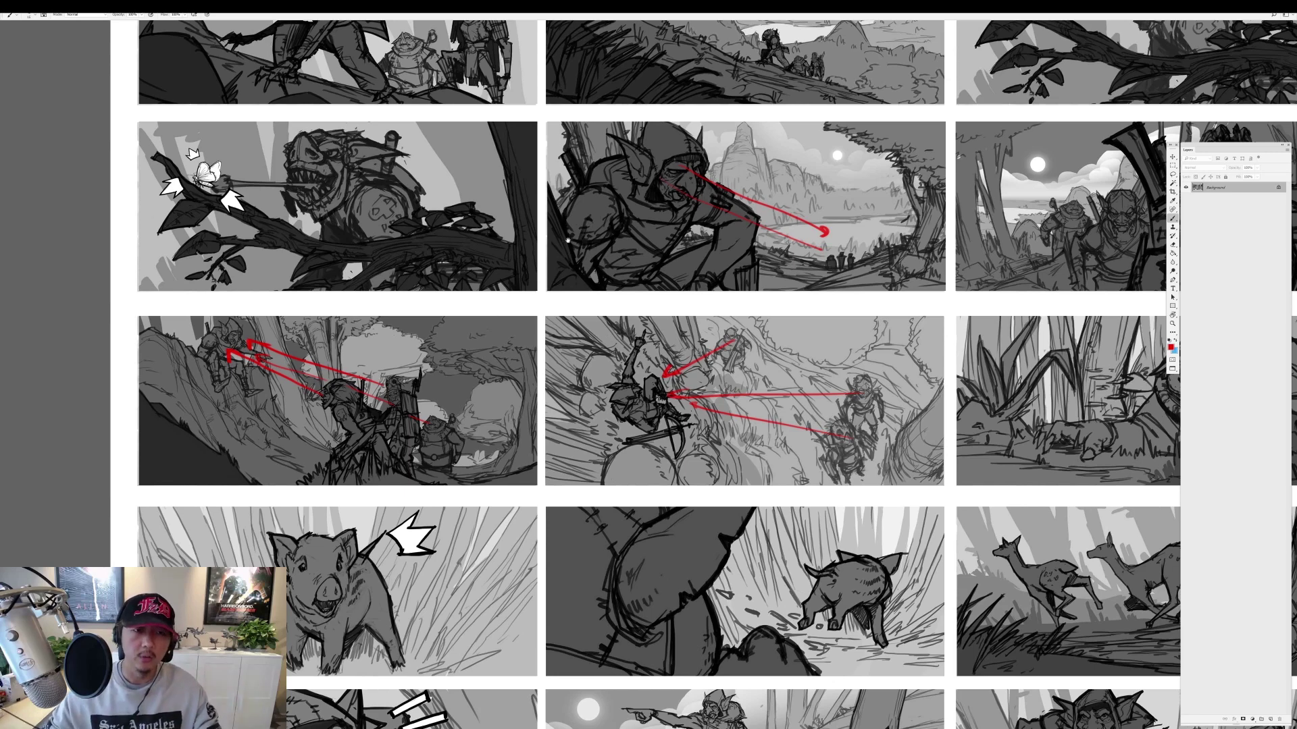
Try red circles on the top-left characters and frog, undo them, then review remaining panels.
scroll(498, 316, up, 5)
drag(378, 366, 412, 249)
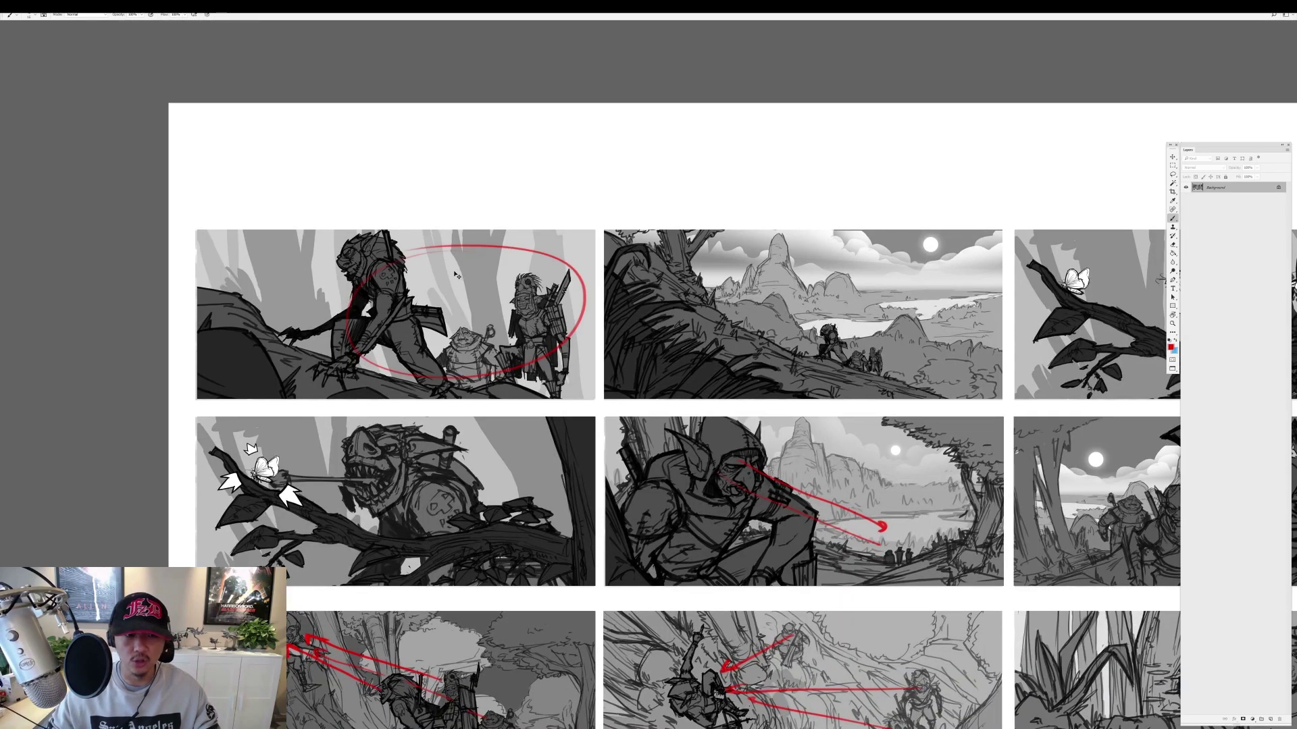
key(ctrl+z)
drag(493, 318, 486, 307)
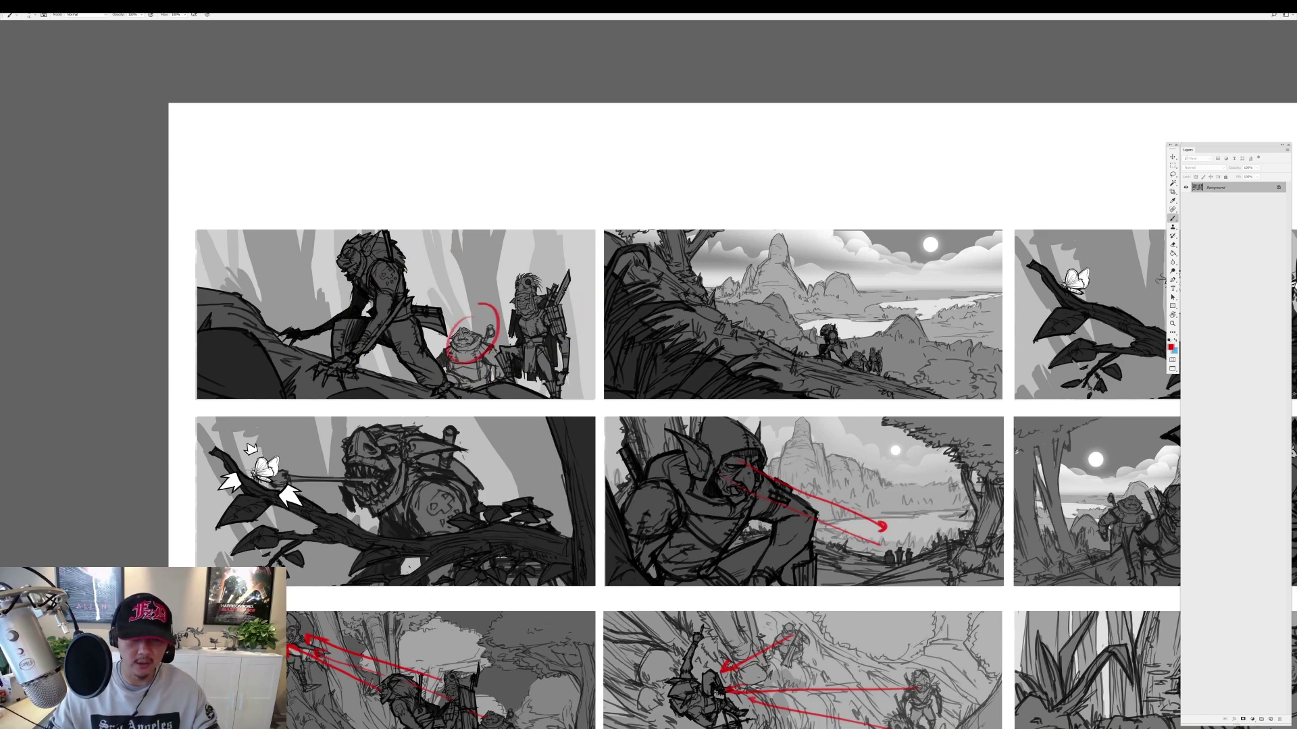
key(ctrl+z)
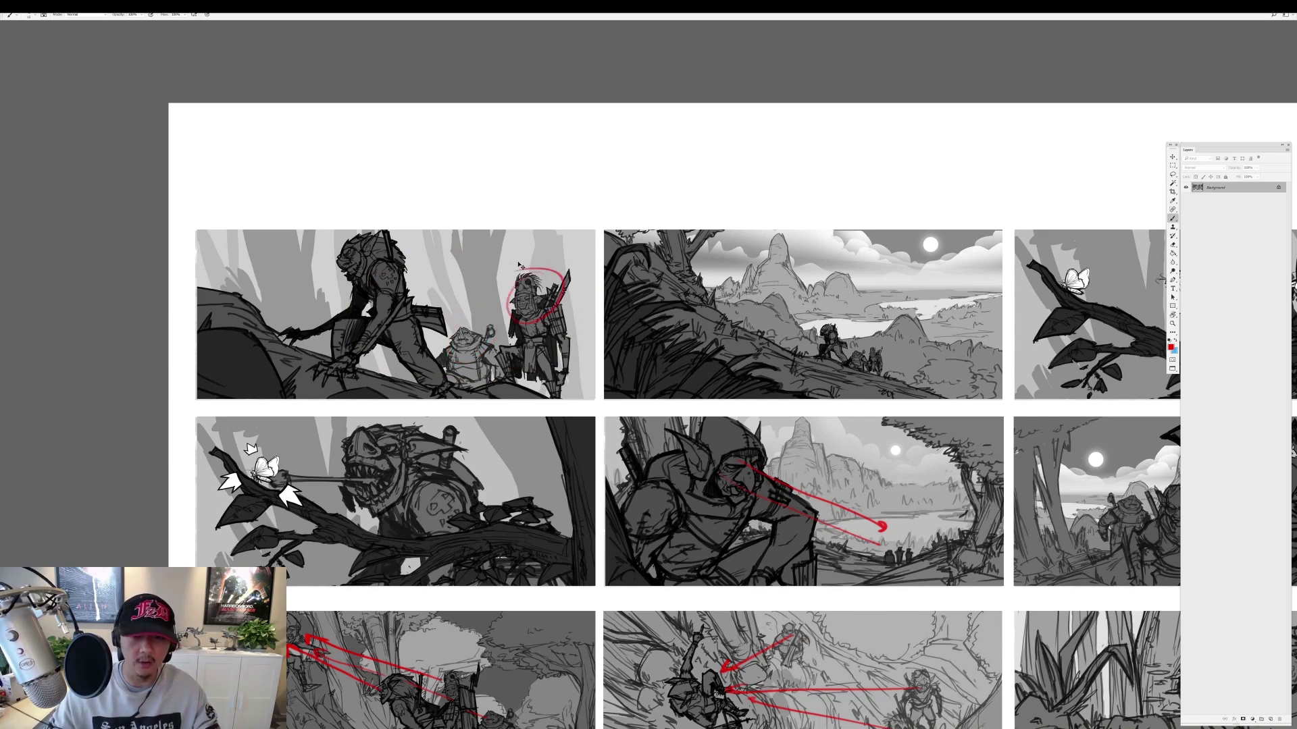
drag(746, 521, 562, 282)
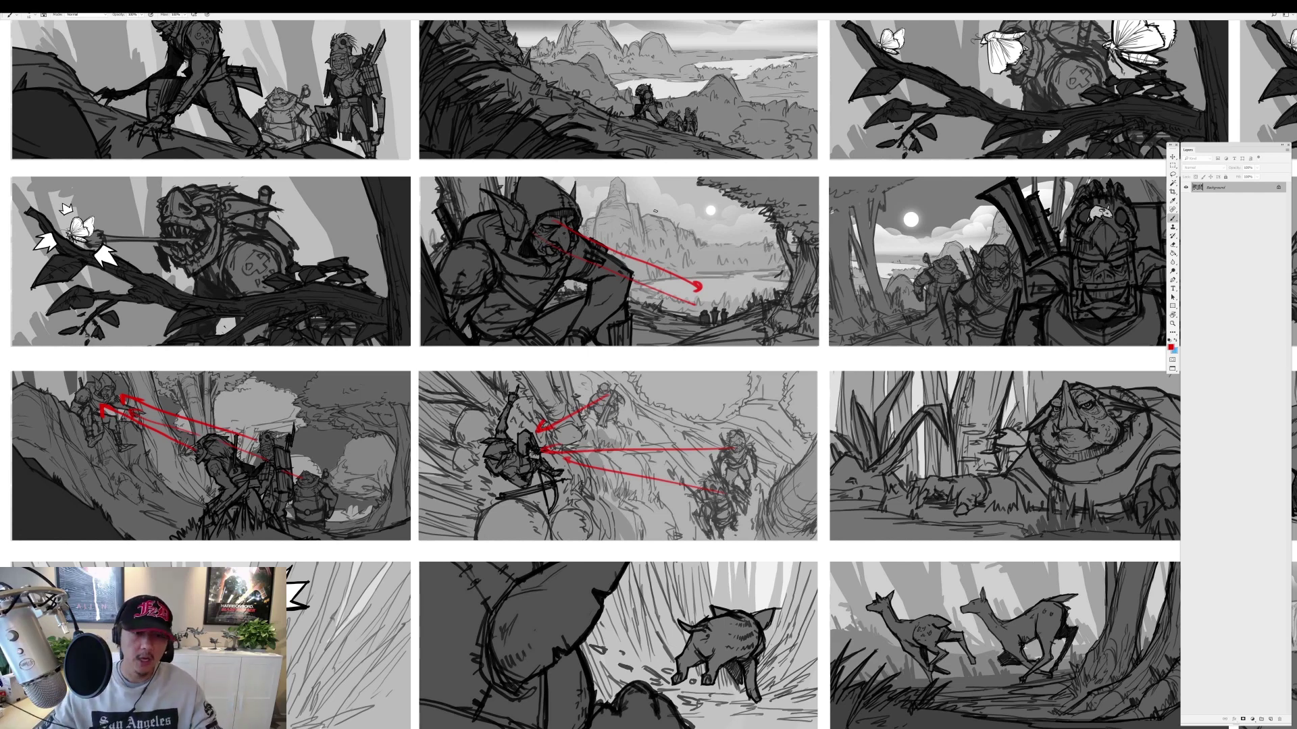
drag(1137, 363, 718, 327)
scroll(718, 327, down, 5)
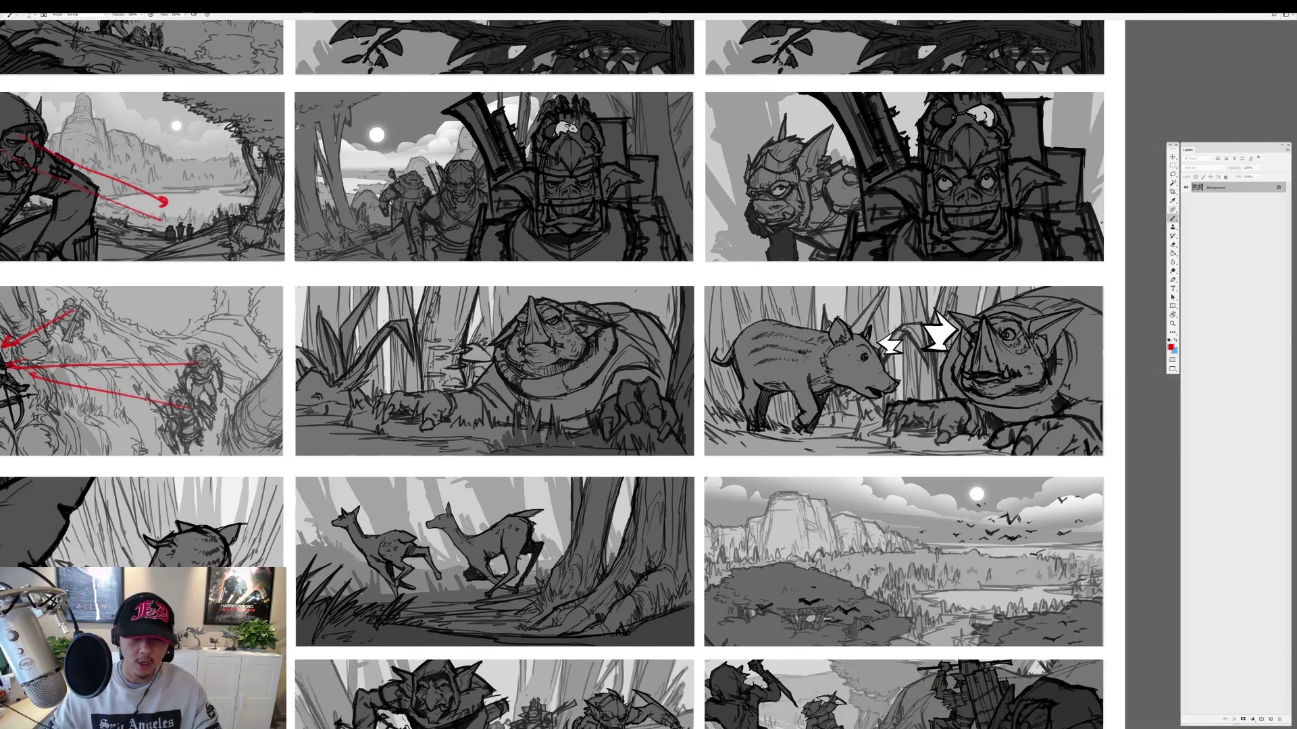
scroll(613, 362, down, 5)
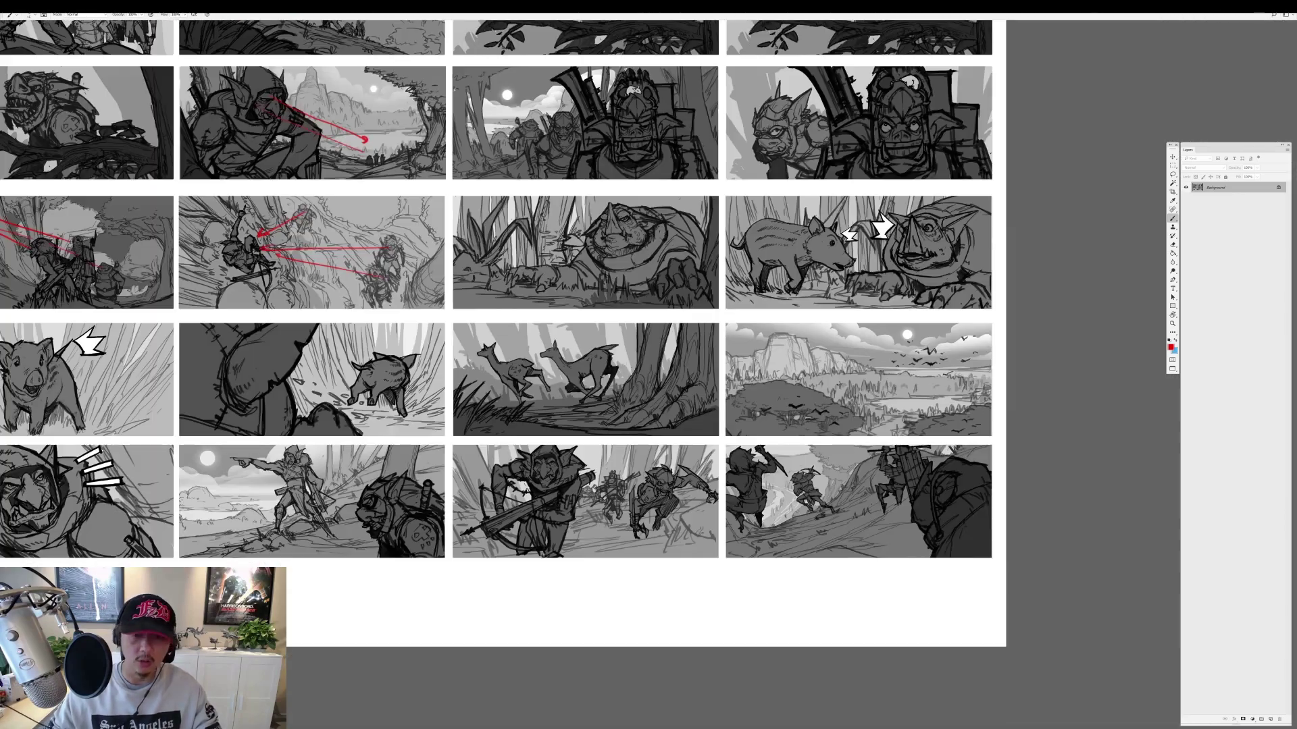
Try red marks on the forest panel's figures and ground, undoing each.
key(f)
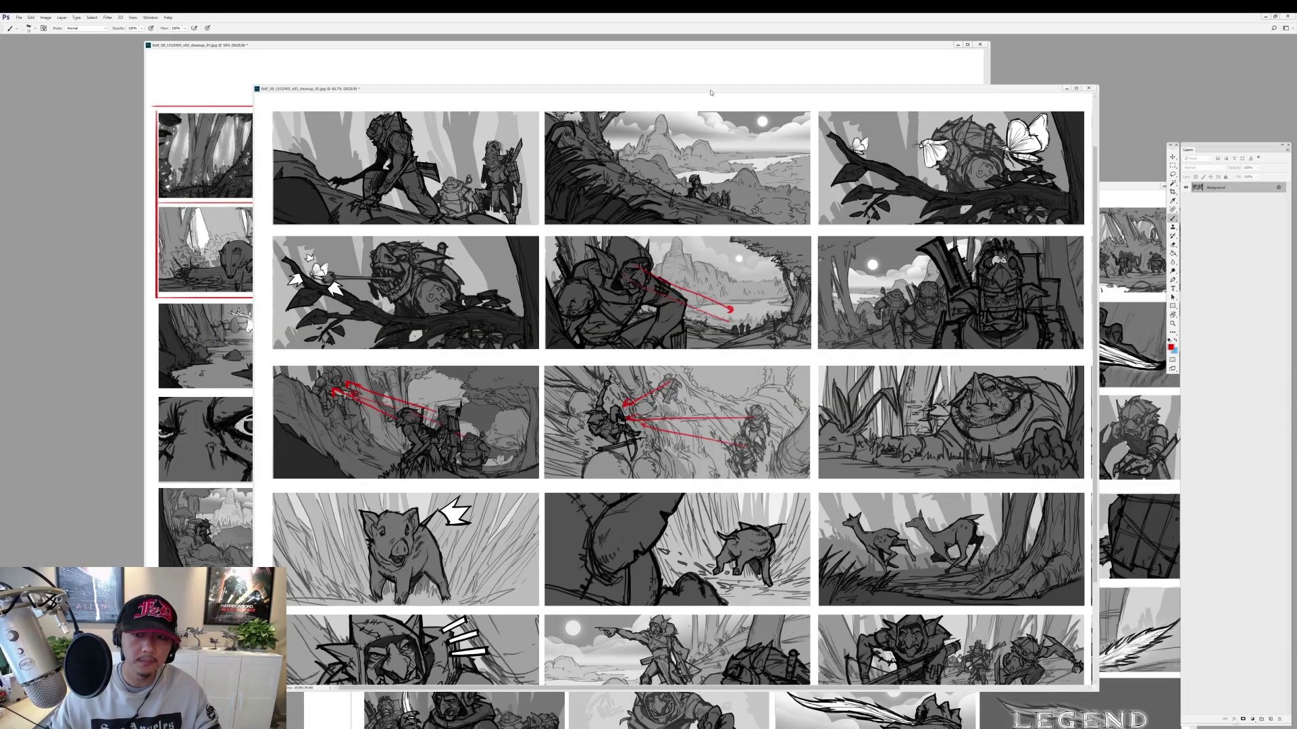
drag(711, 93, 439, 54)
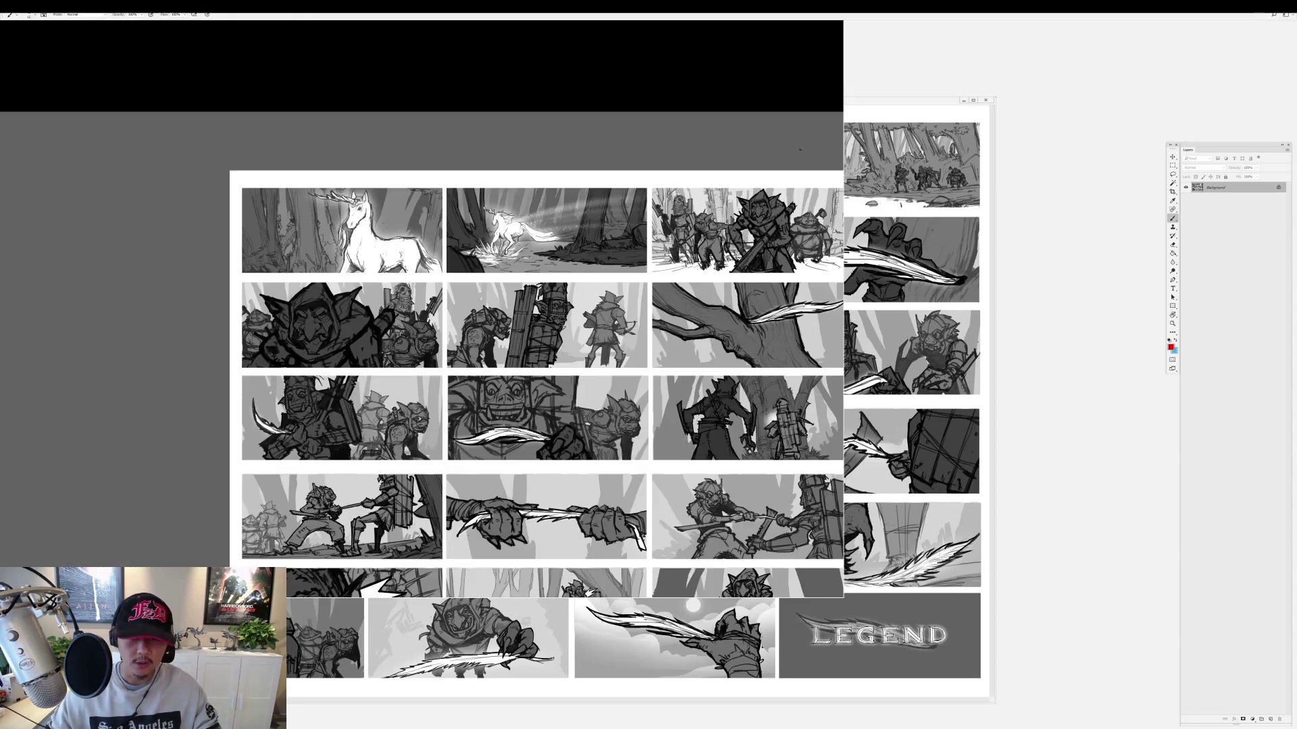
scroll(754, 190, up, 3)
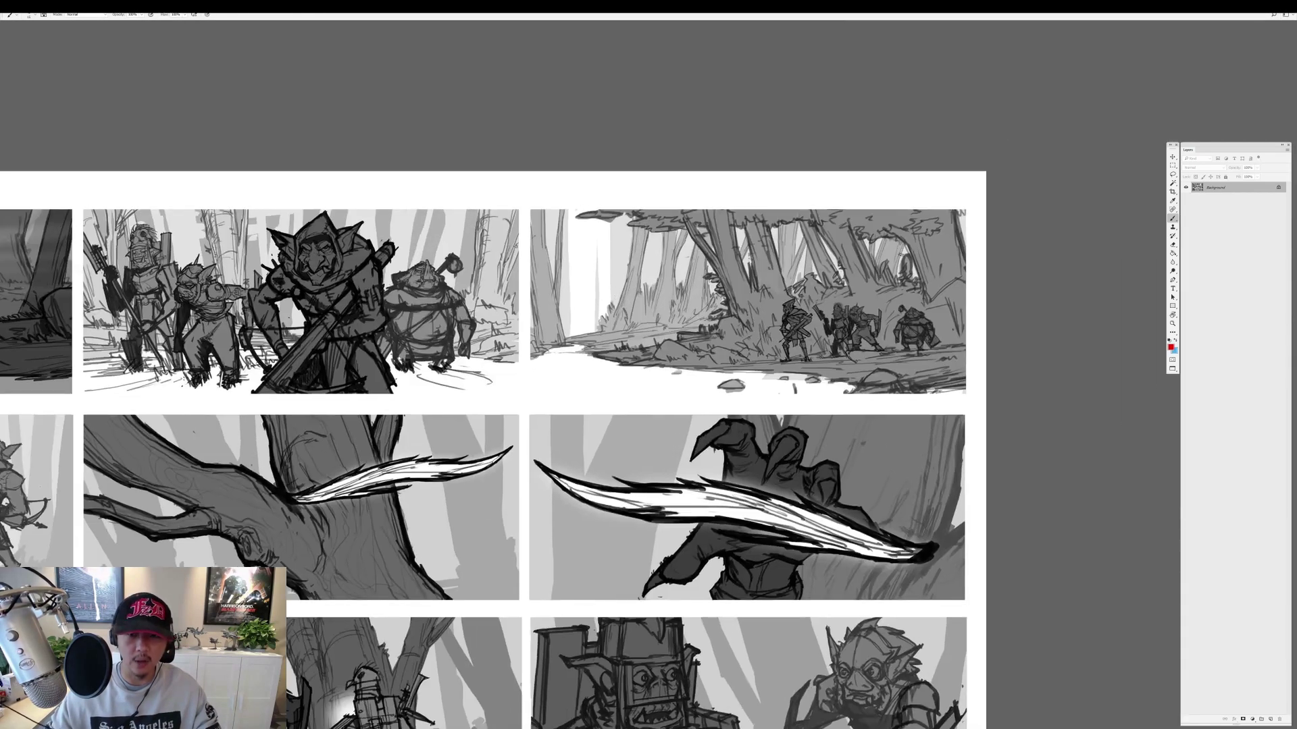
drag(895, 244, 898, 352)
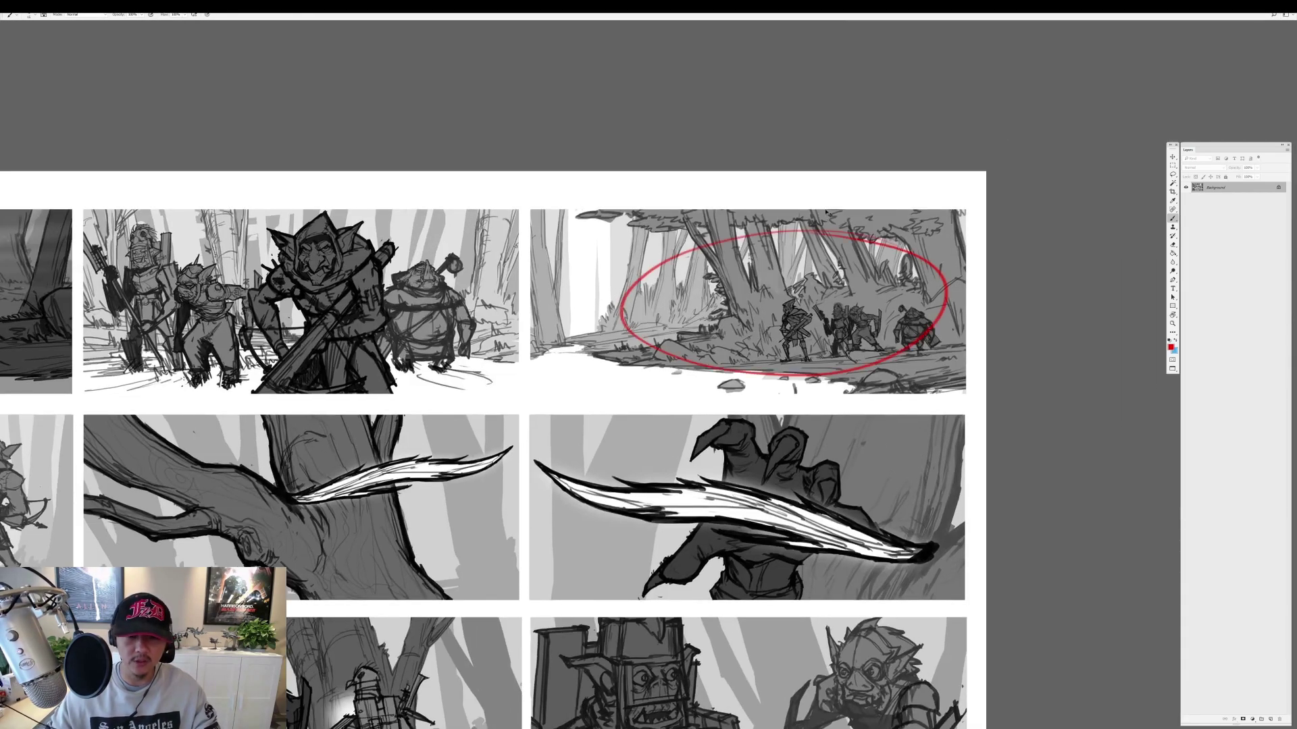
key(ctrl+z)
scroll(1048, 383, up, 3)
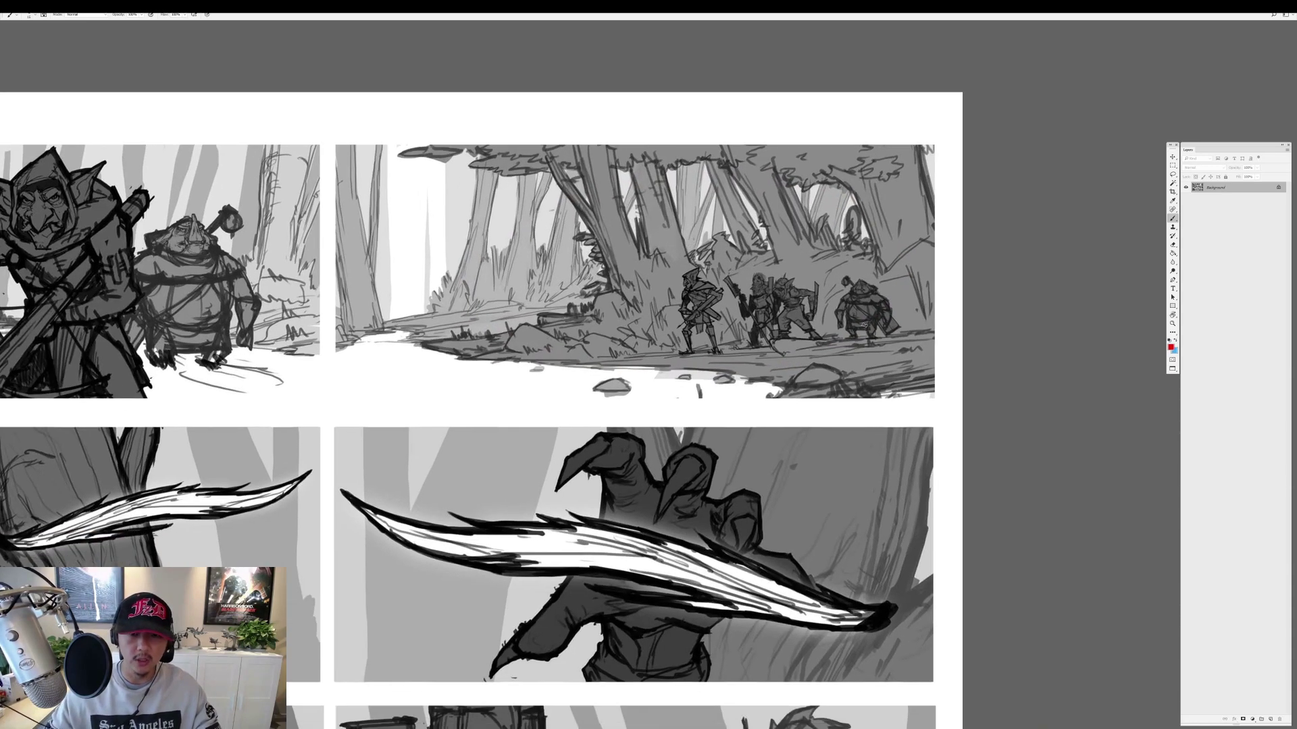
drag(863, 344, 405, 326)
key(ctrl+z)
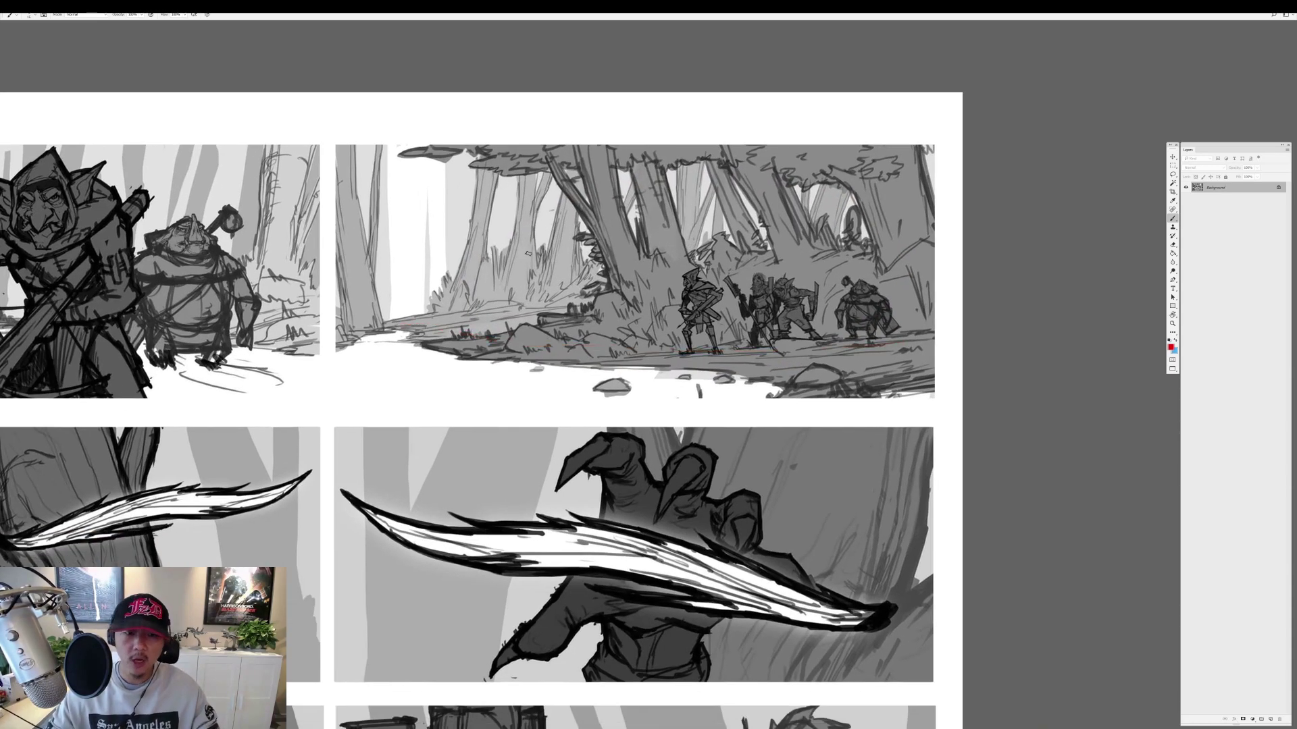
After undoing test circles on other top-row panels, circle the top-right panel's figures in red.
key(f)
key(f)
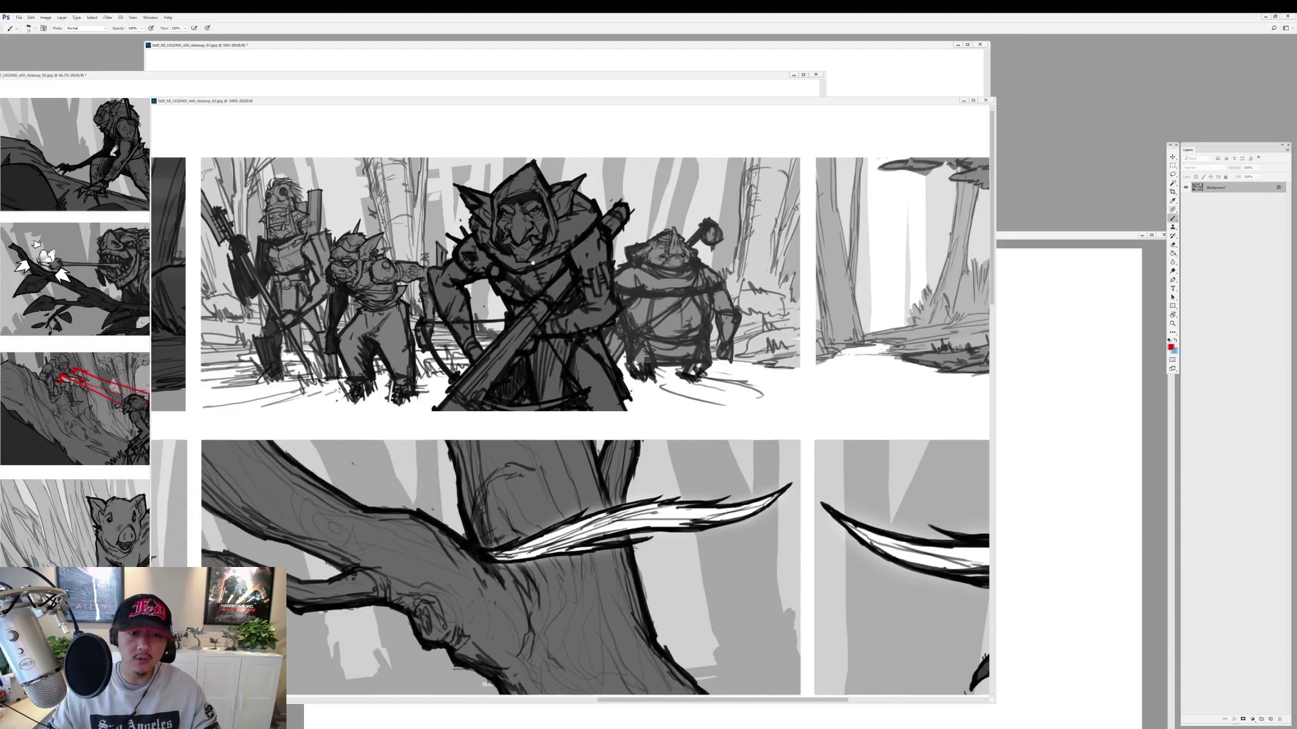
key(ctrl+minus)
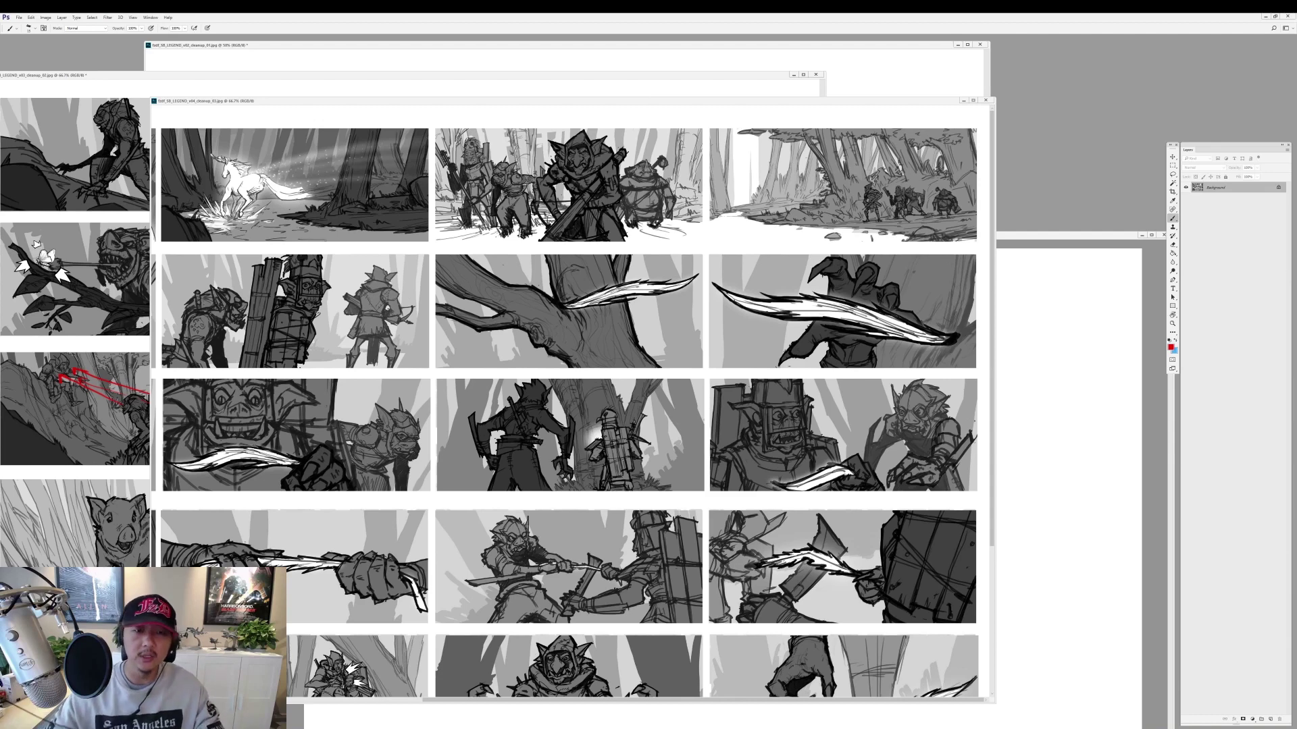
mouse_move(473, 170)
mouse_down()
mouse_move(605, 140)
mouse_move(534, 134)
mouse_up()
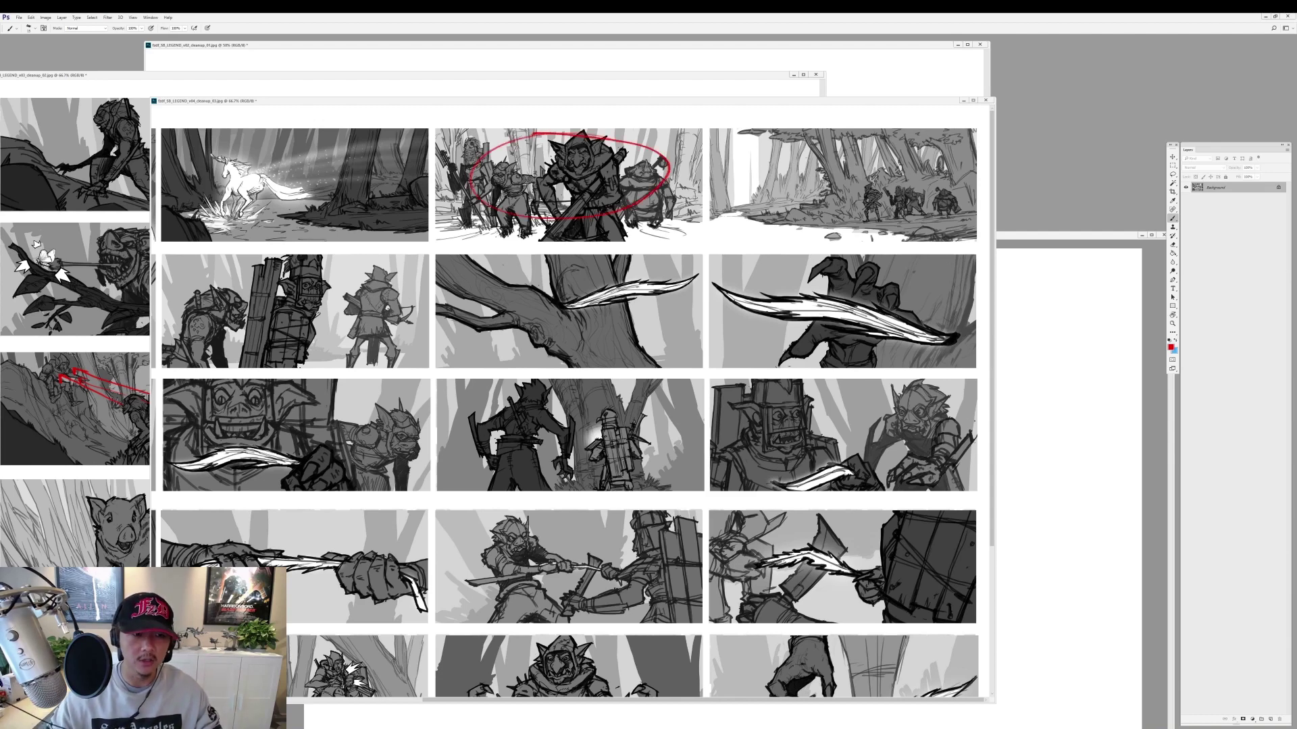
key(ctrl+z)
drag(297, 127, 232, 149)
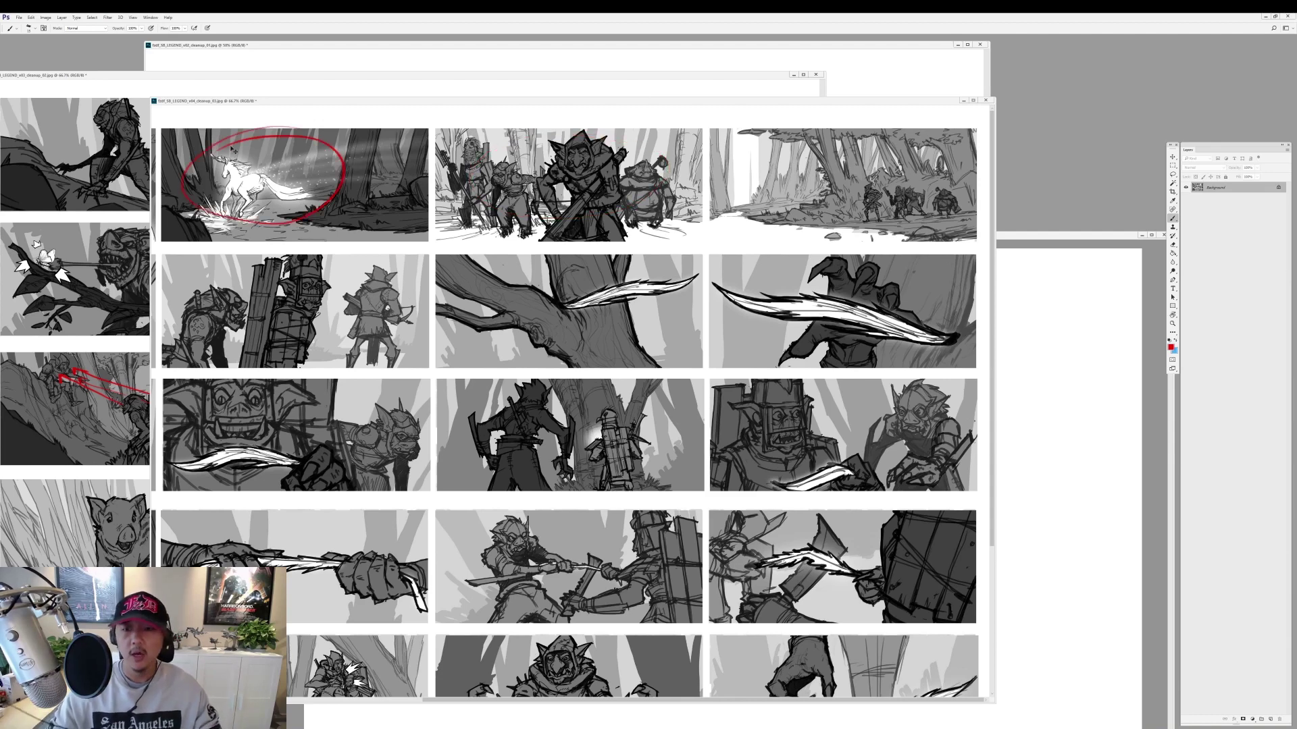
key(ctrl+z)
drag(818, 143, 871, 140)
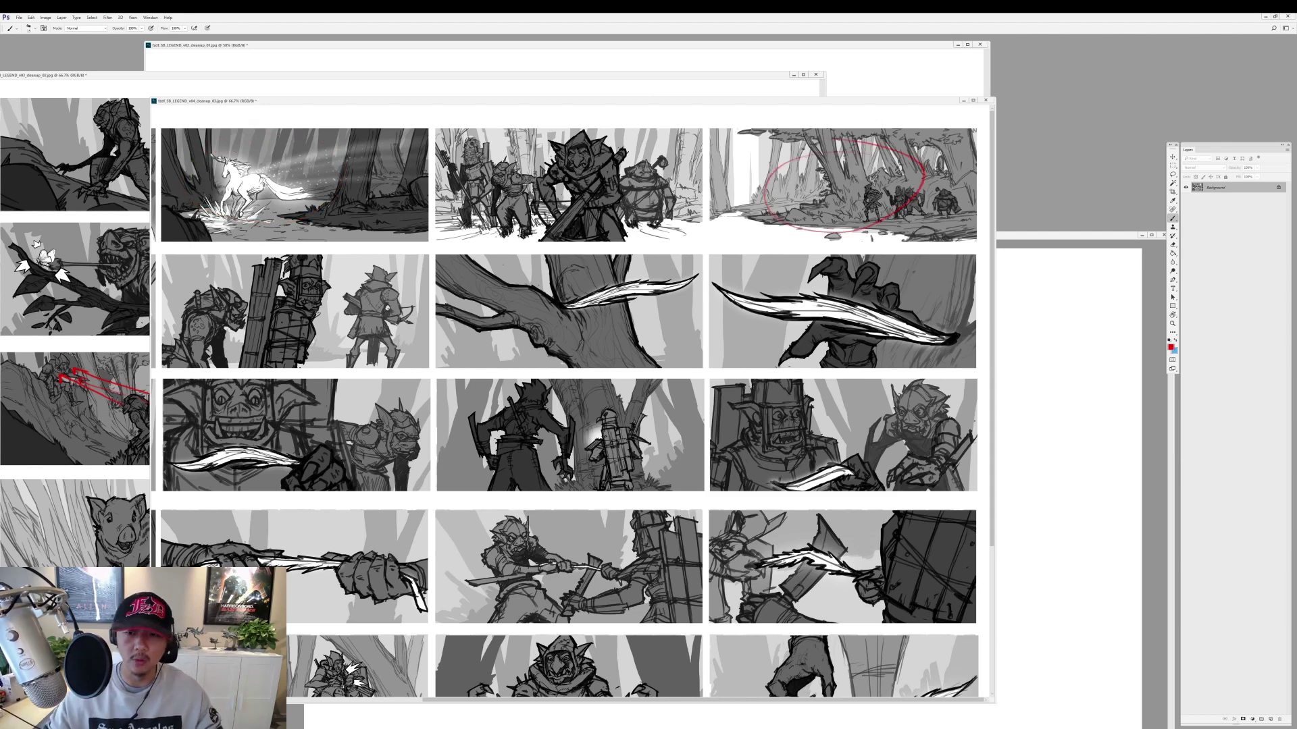
key(ctrl+z)
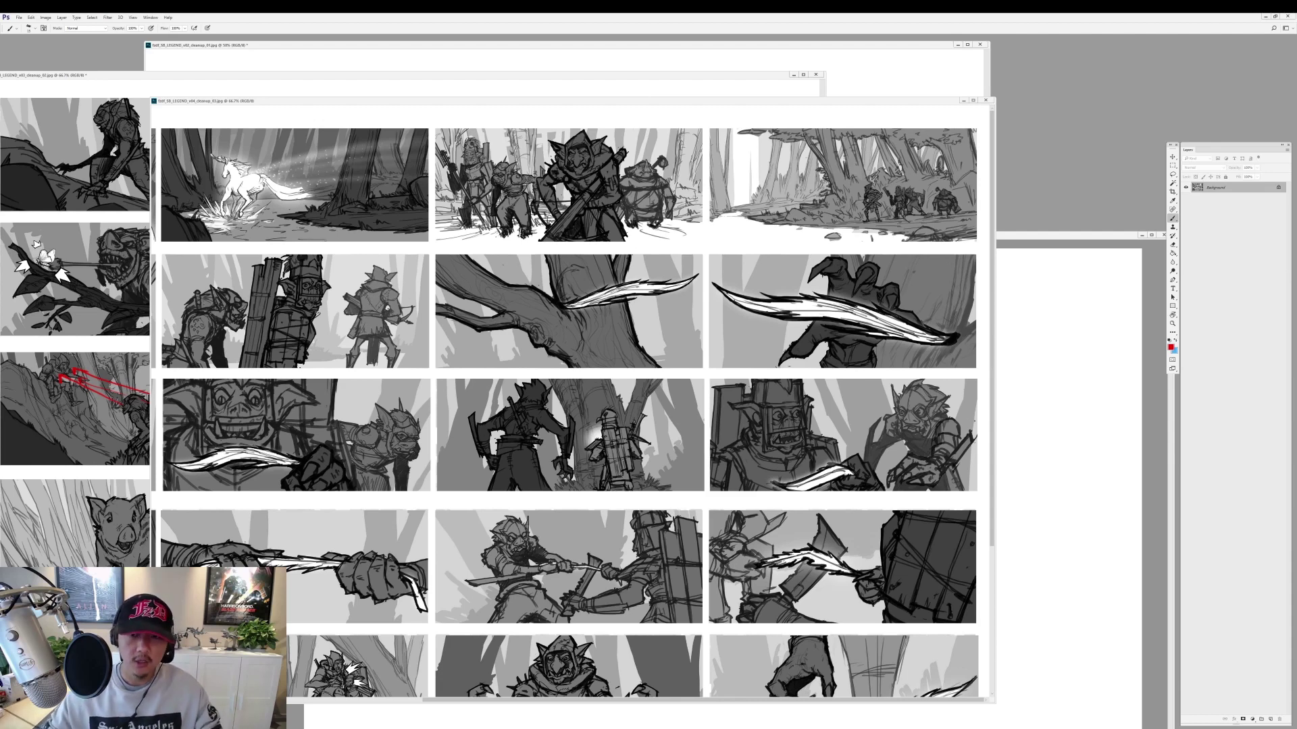
drag(819, 157, 838, 151)
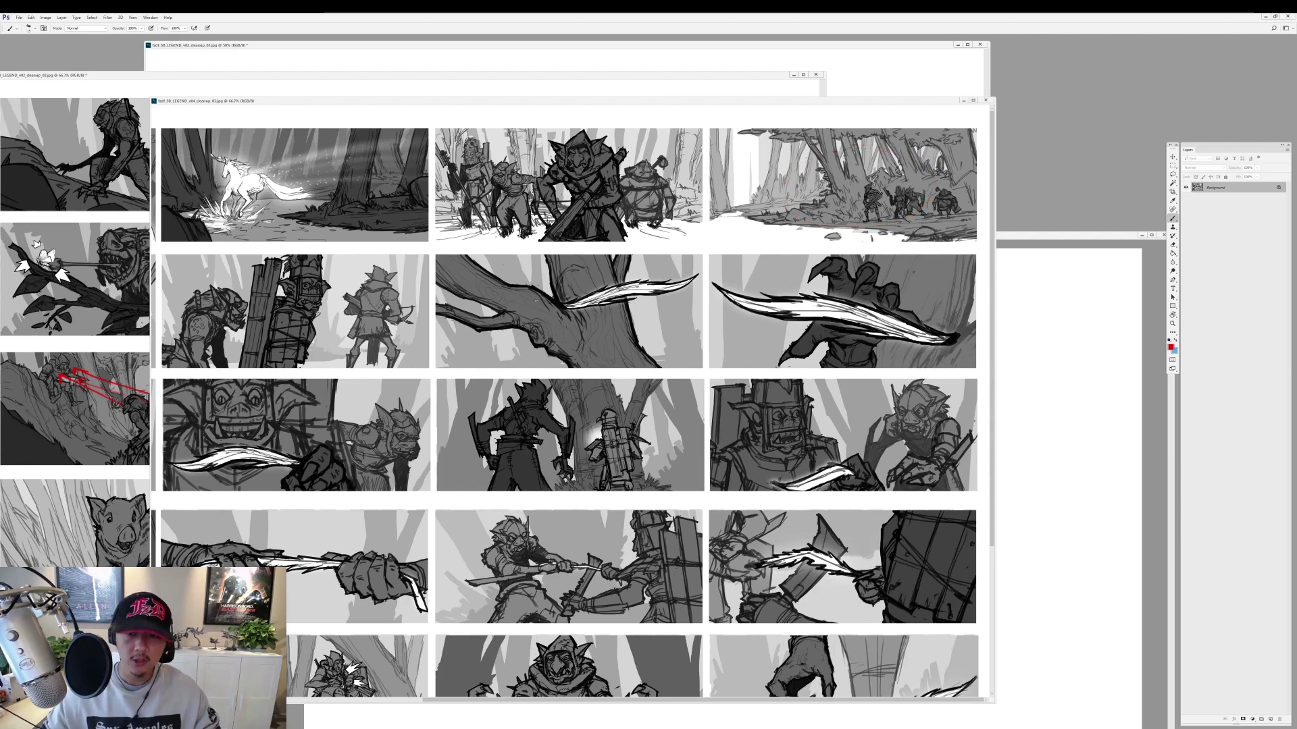
Close the v03, v02 and roughs storyboard sheets without saving, leaving the title slide.
scroll(574, 398, down, 1)
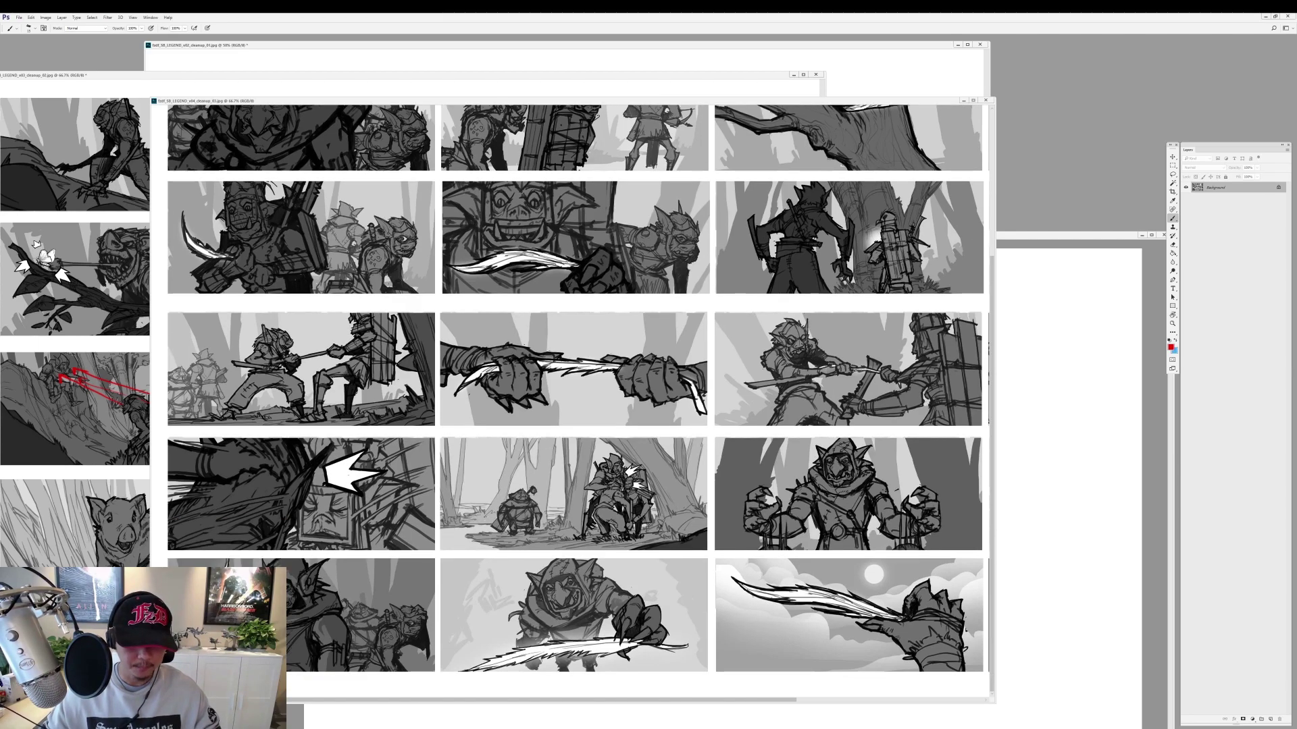
key(ctrl+minus)
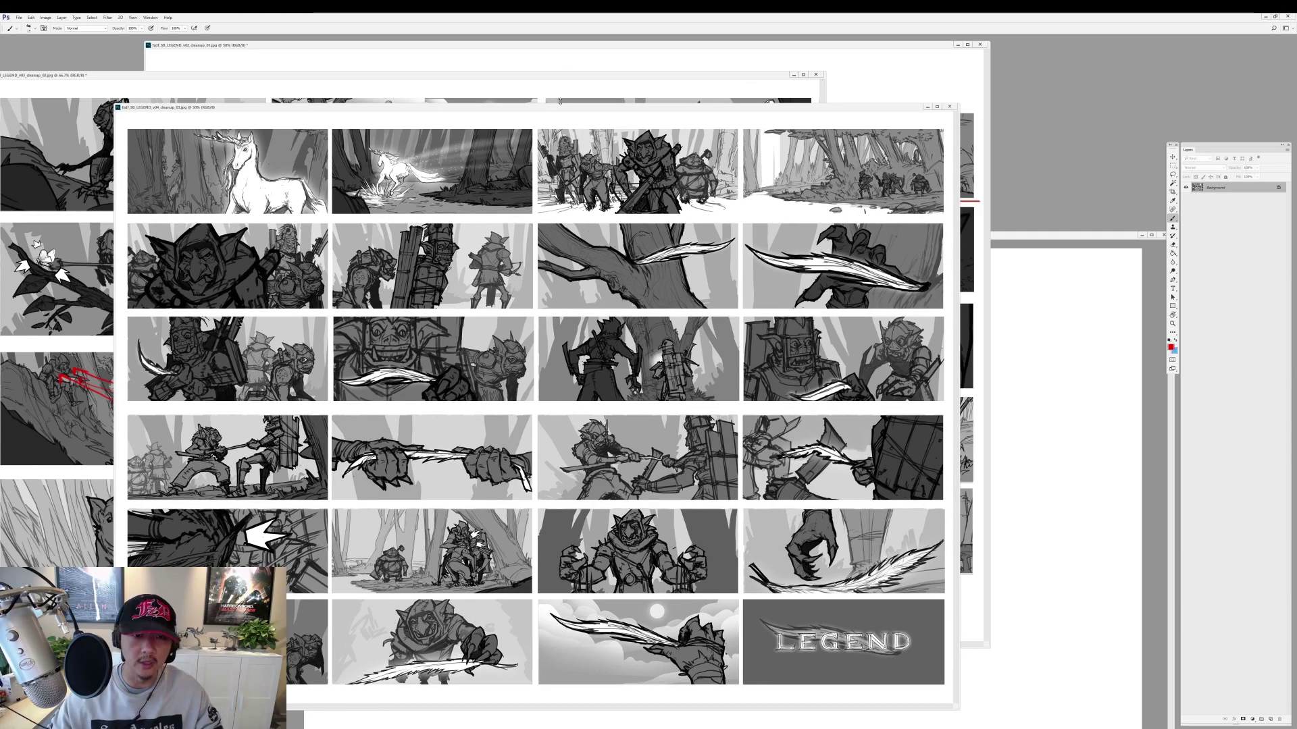
key(ctrl+w)
key(ctrl+w)
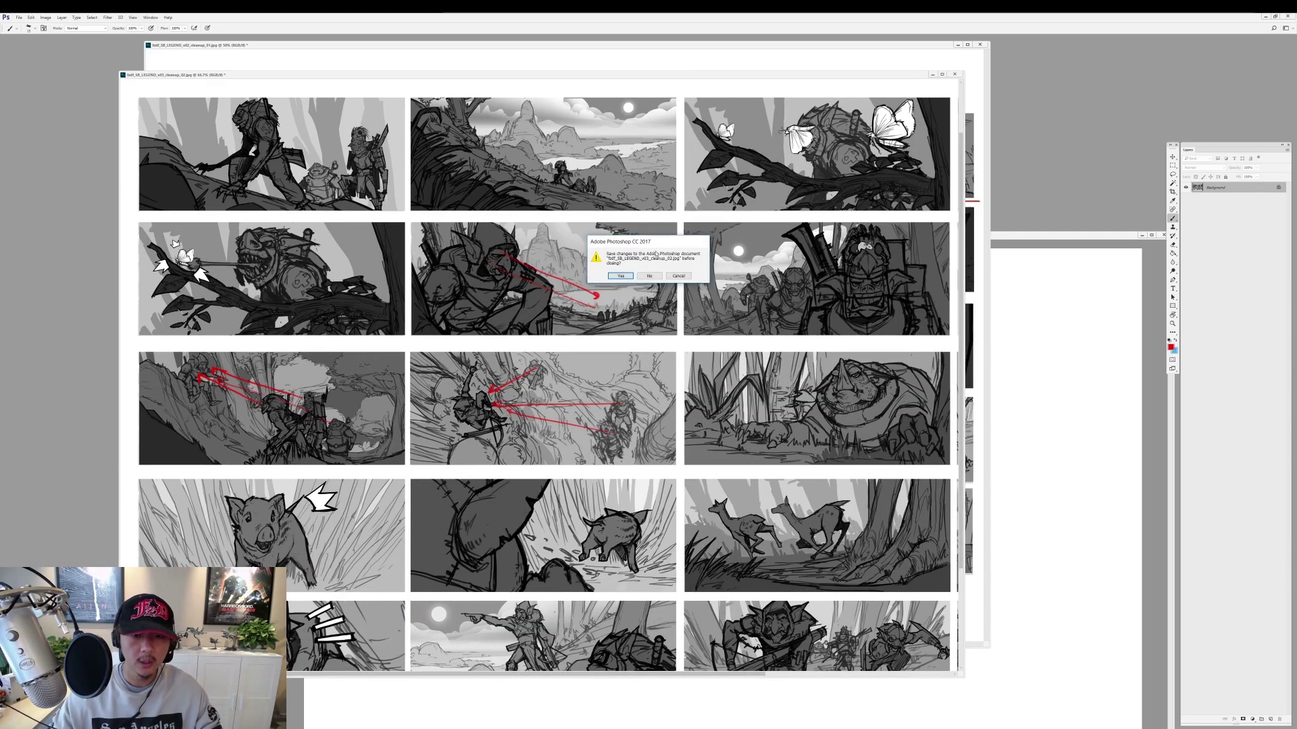
click(649, 275)
key(ctrl+w)
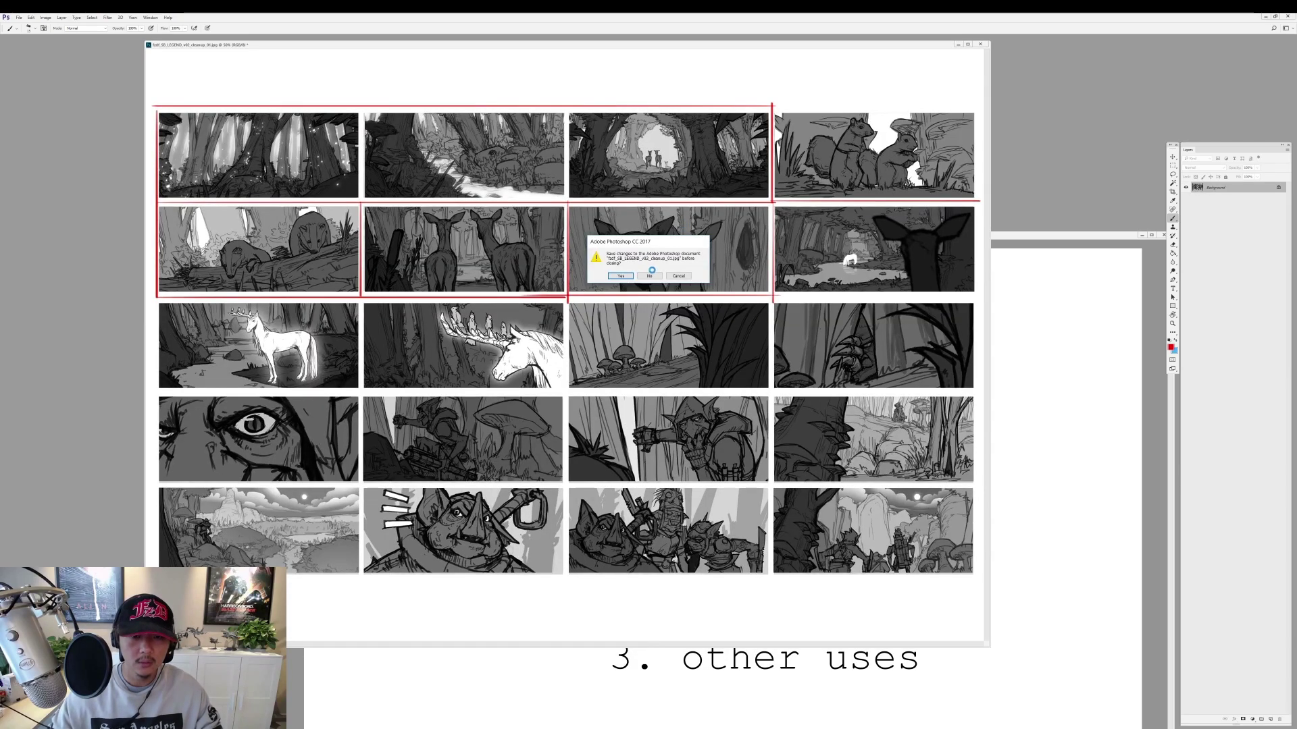
click(650, 274)
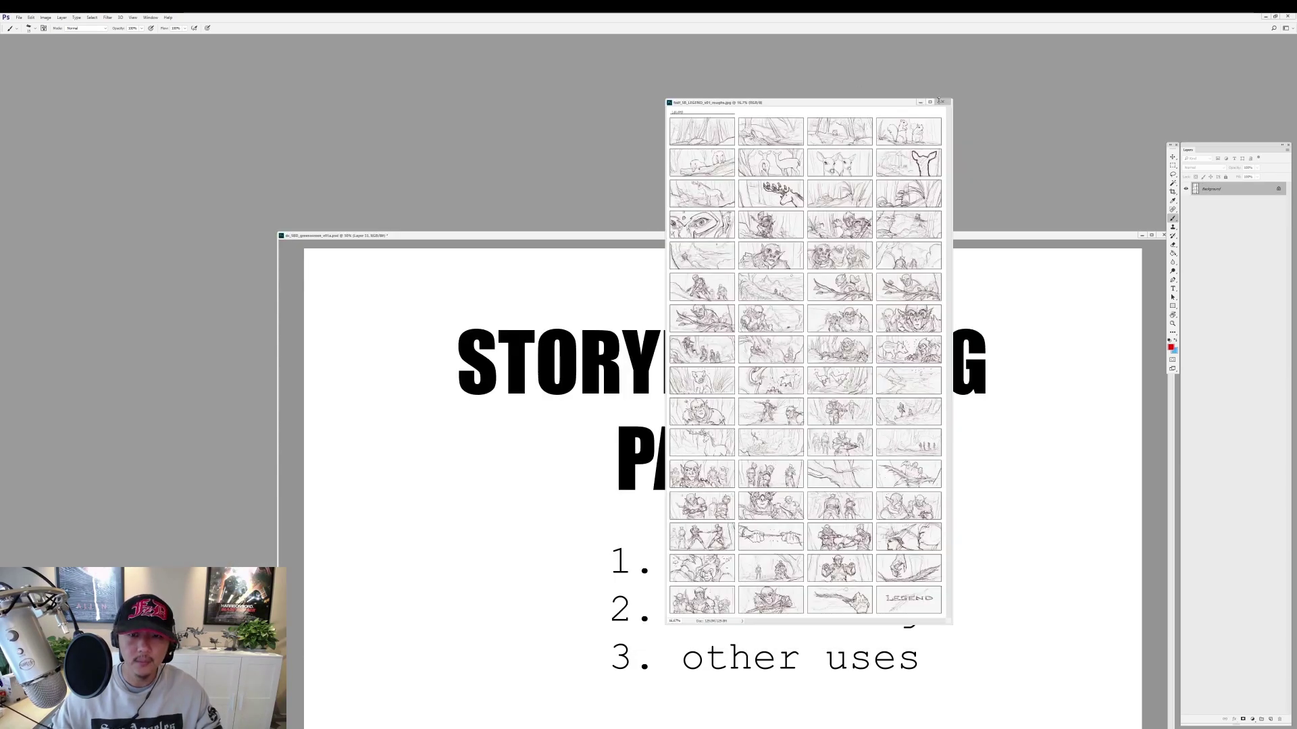
click(942, 102)
drag(676, 235, 587, 48)
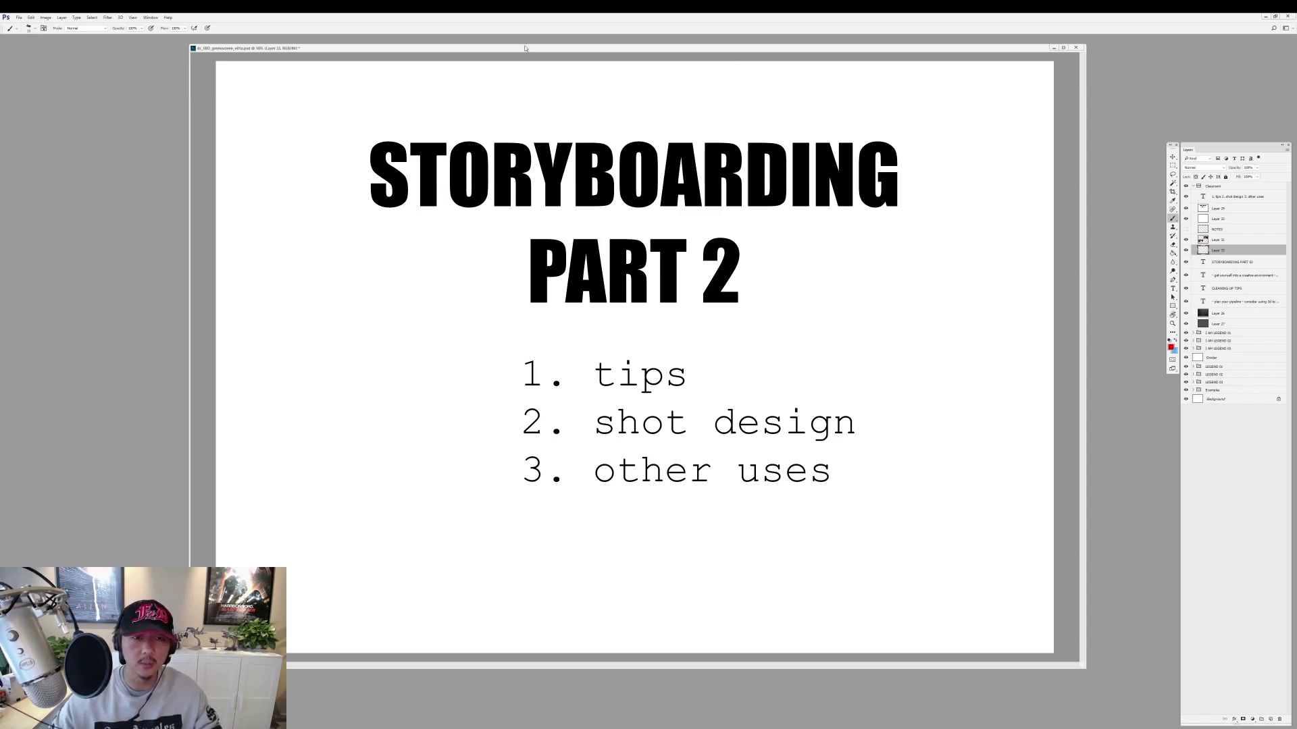
Hide the Classroom, I AM LEGEND and Divider layers to reveal the greyscale car storyboard.
drag(587, 48, 635, 78)
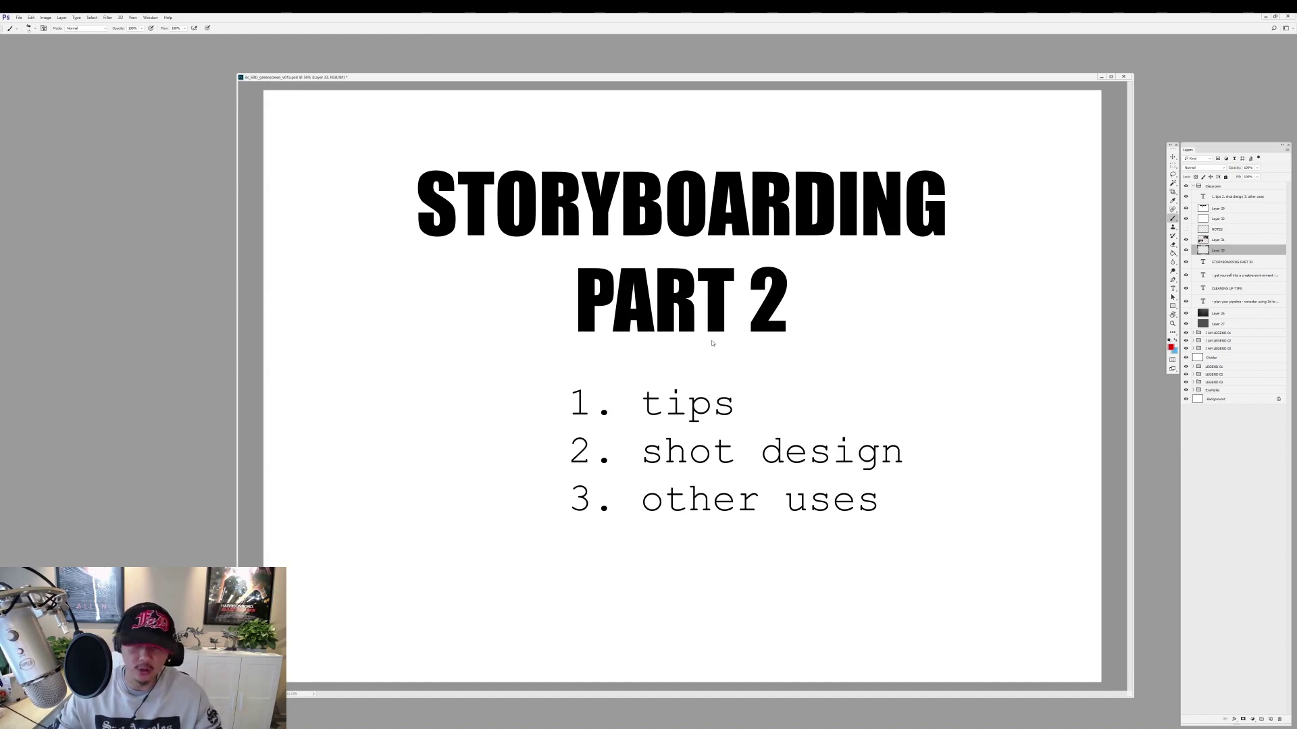
drag(729, 76, 708, 68)
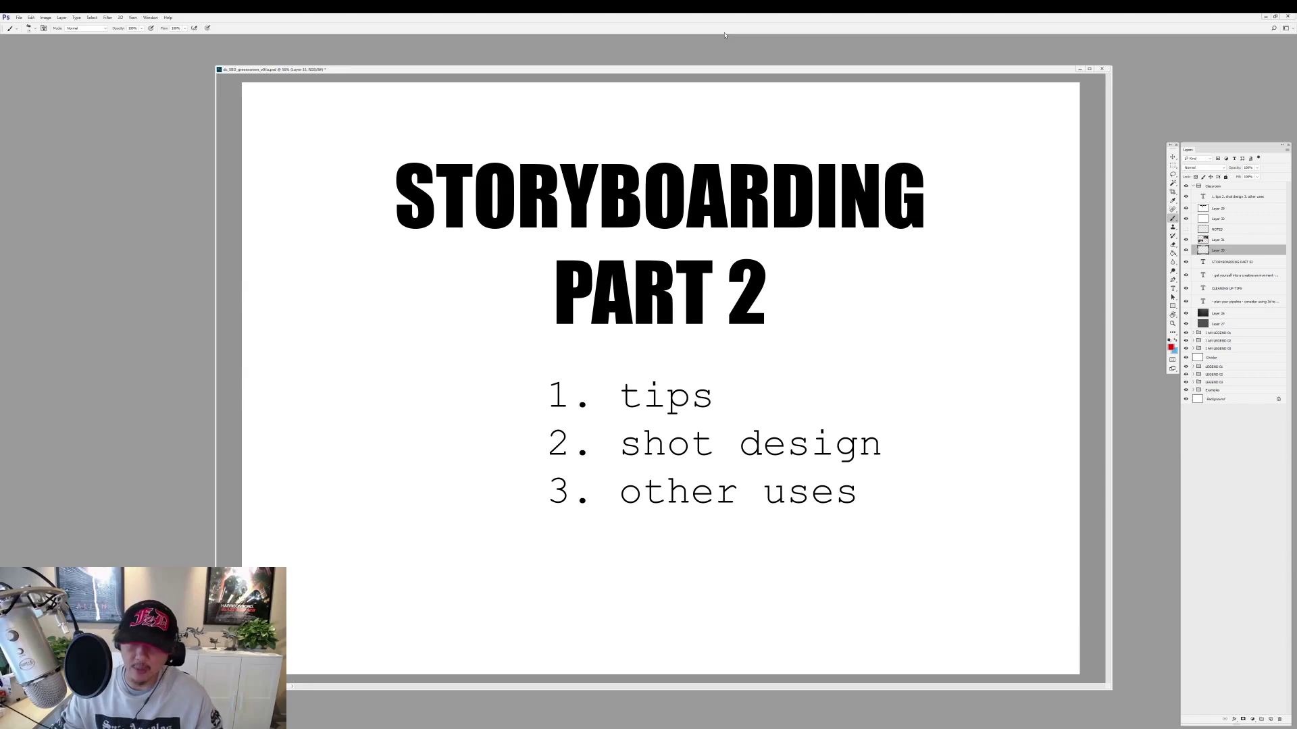
click(1194, 186)
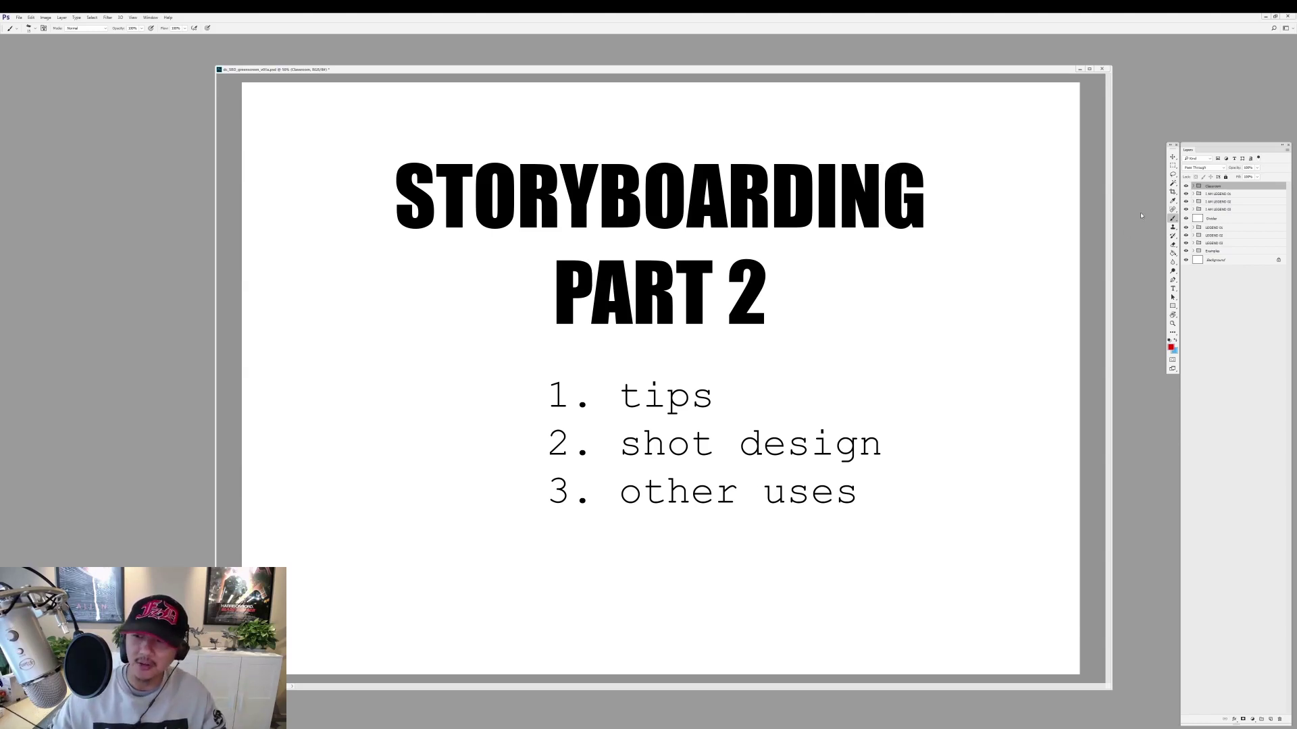
drag(1186, 186, 1185, 218)
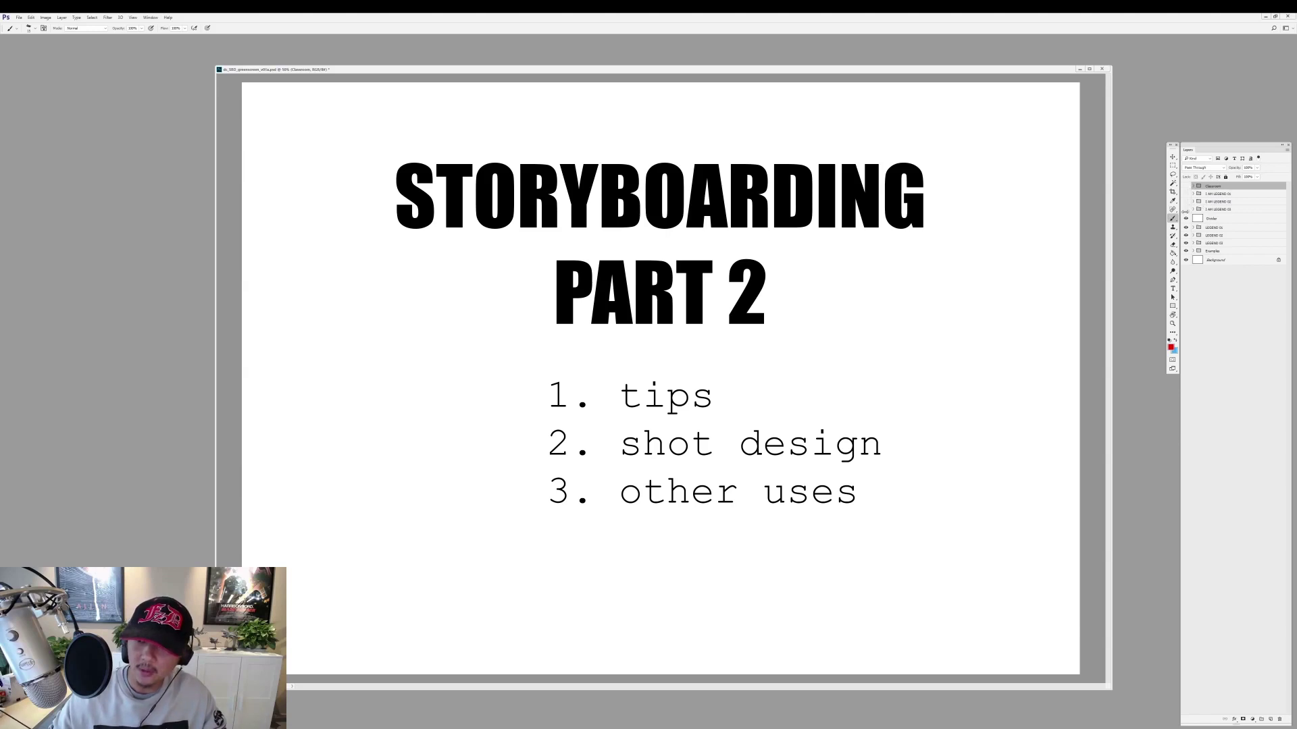
click(1185, 190)
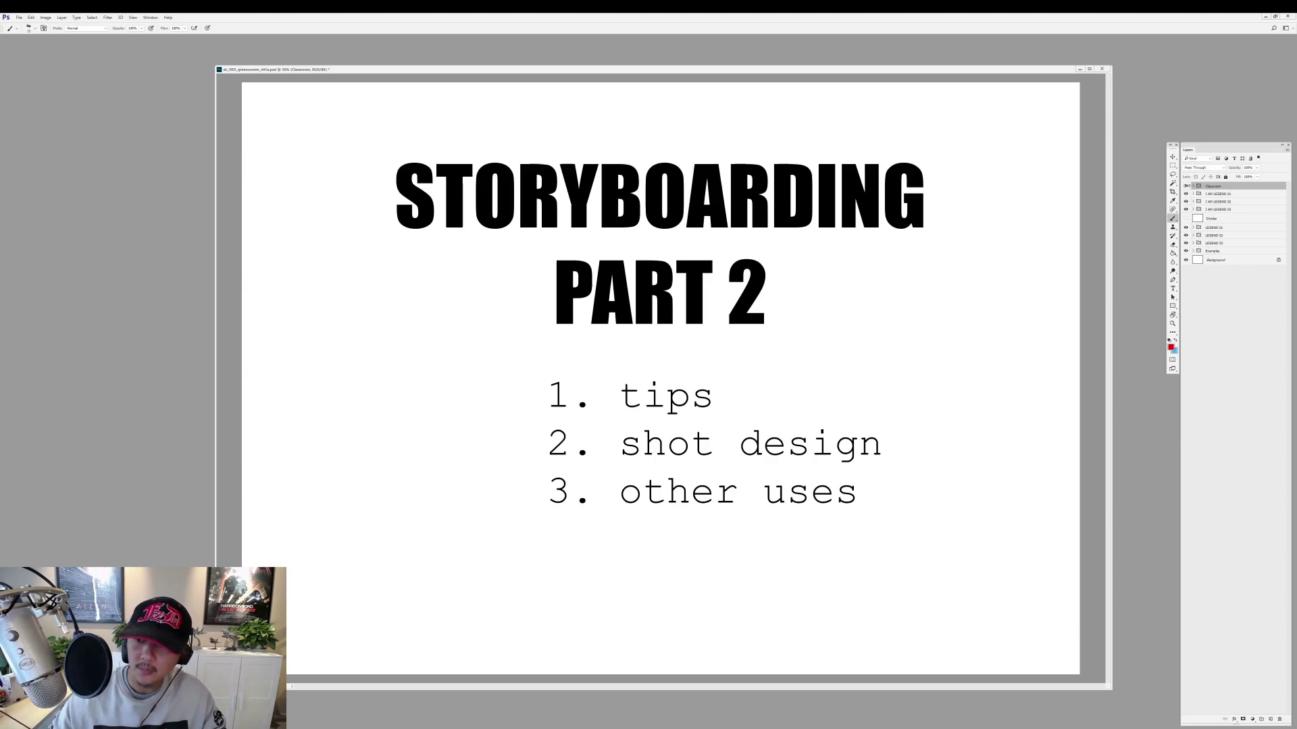
click(1185, 186)
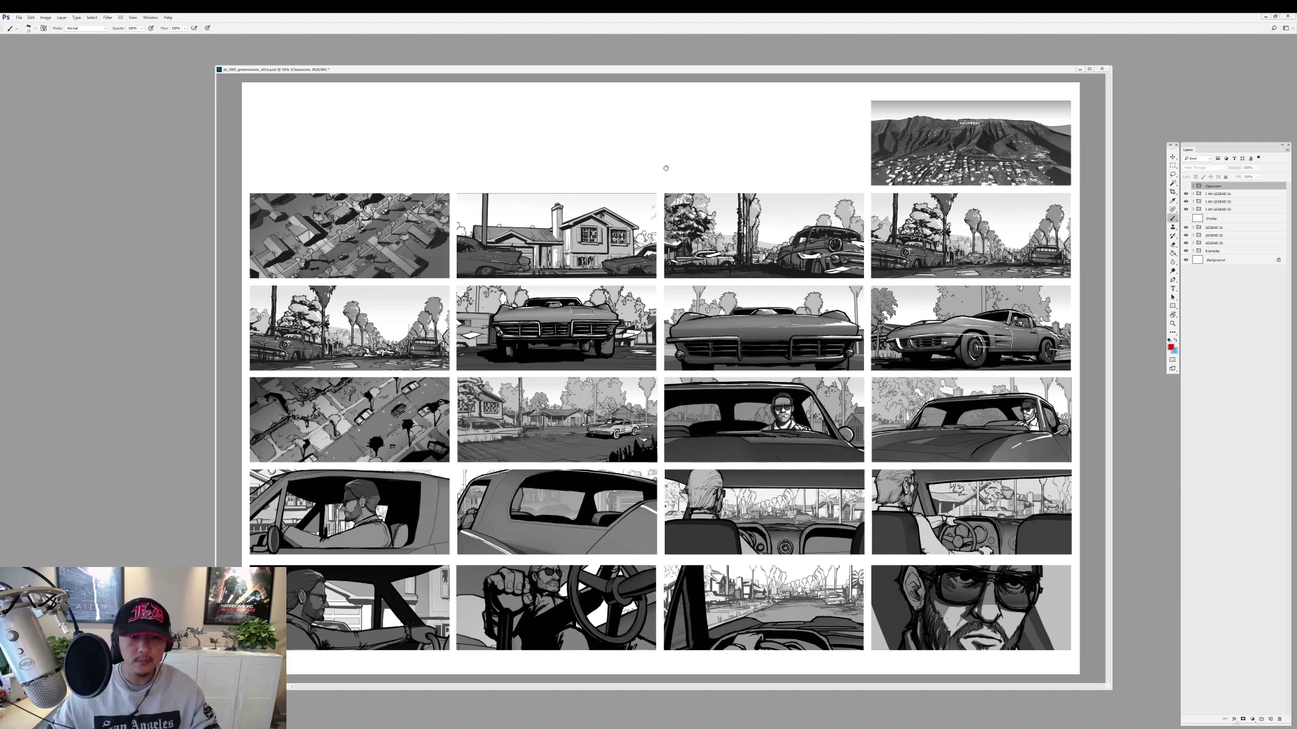
Expand the I AM LEGEND 01 group and turn on the green overlay layers.
drag(616, 72, 602, 70)
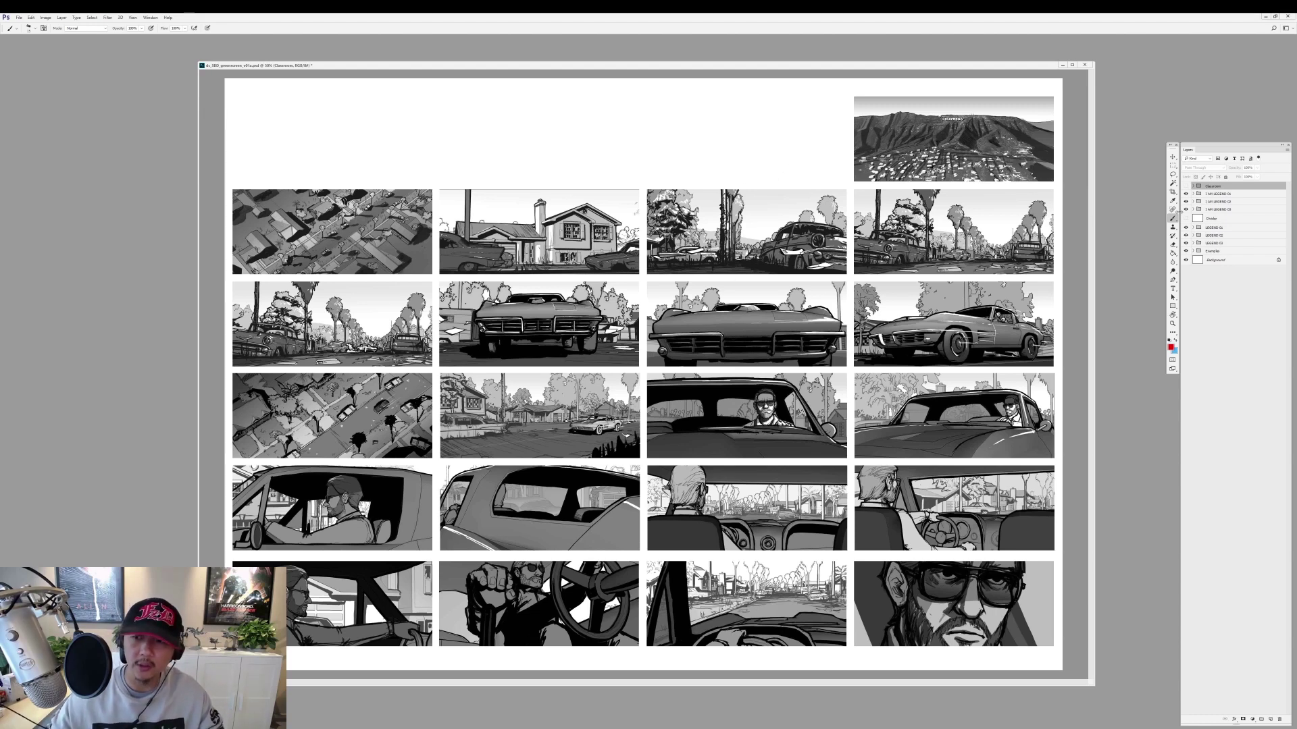
click(1193, 194)
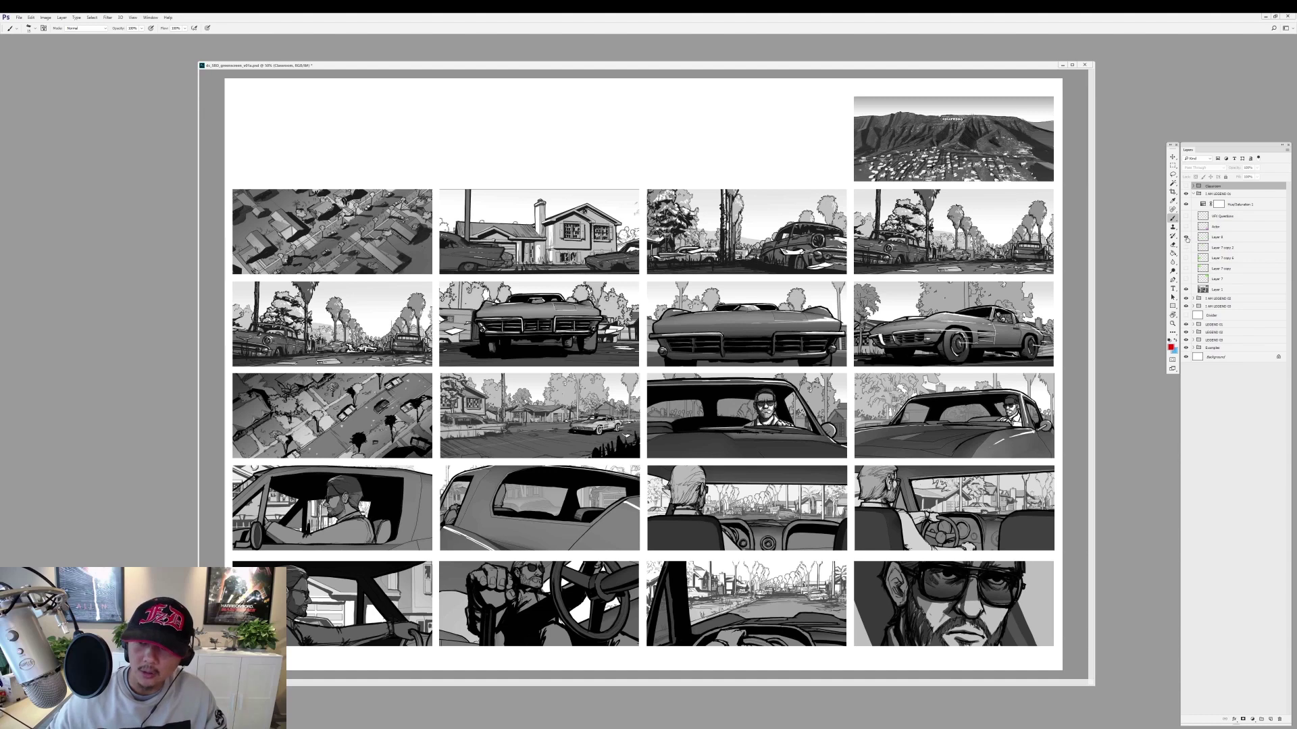
click(1186, 237)
click(1186, 258)
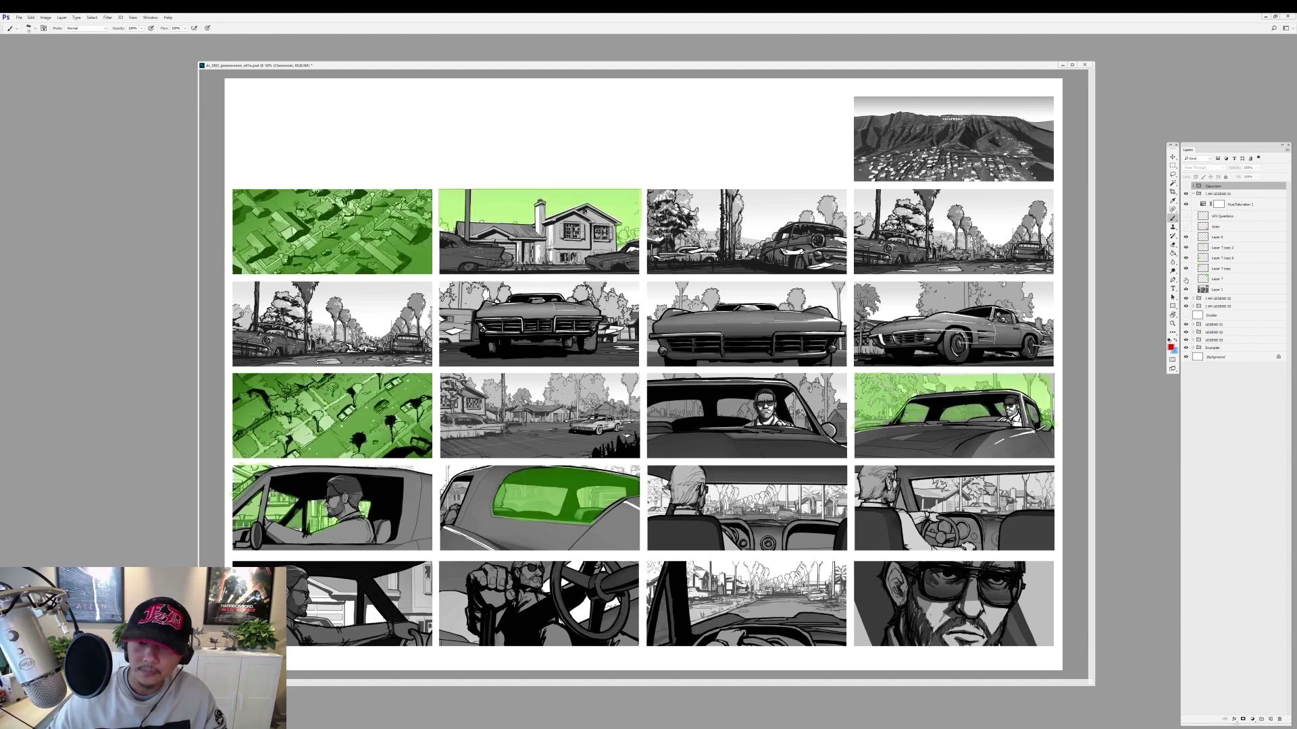
Turn on Layer 7's green overlay for the Hollywood panel and select Layer 6.
click(1186, 279)
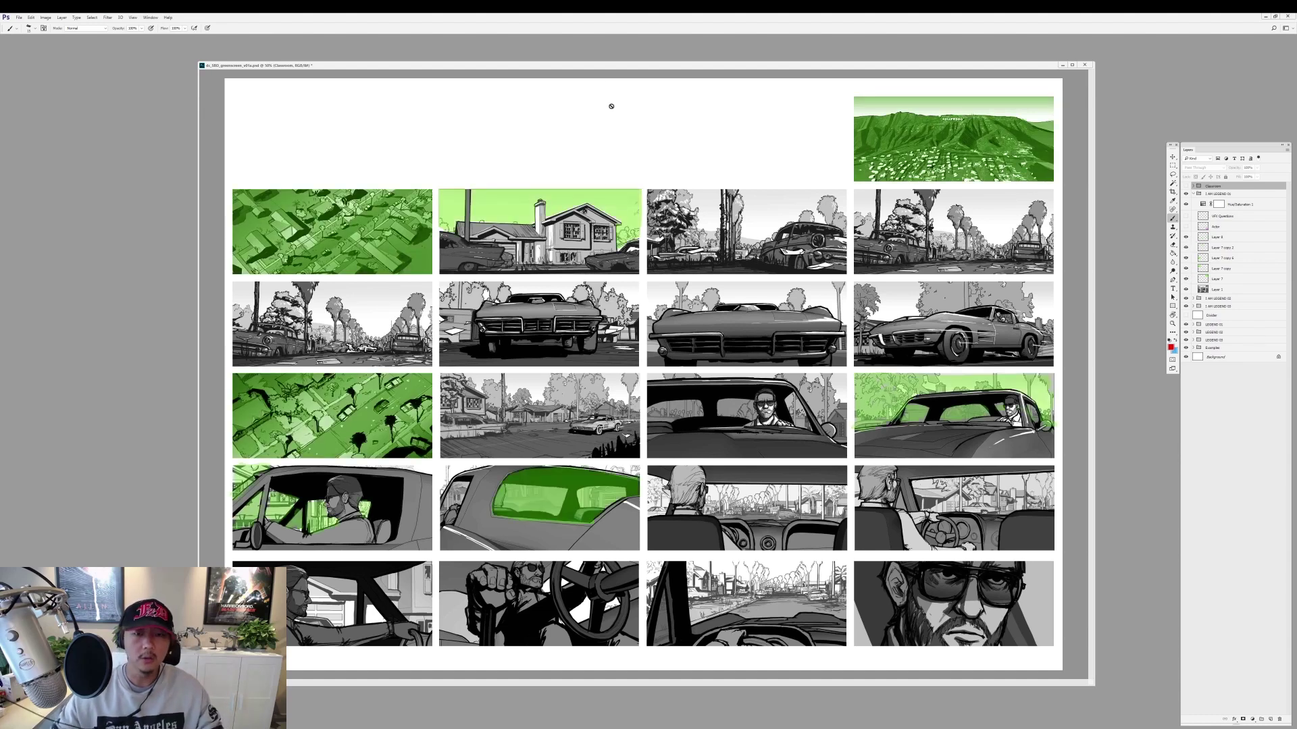
drag(612, 70, 622, 77)
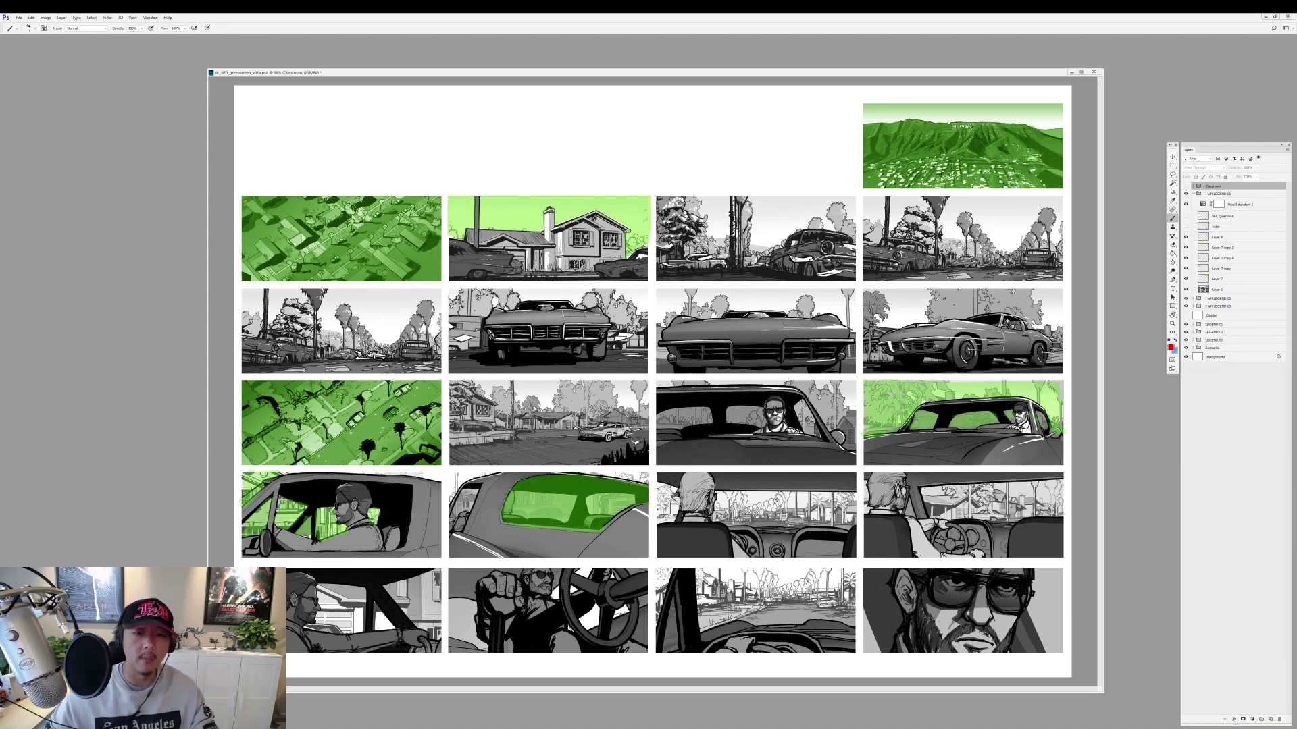
drag(594, 70, 593, 69)
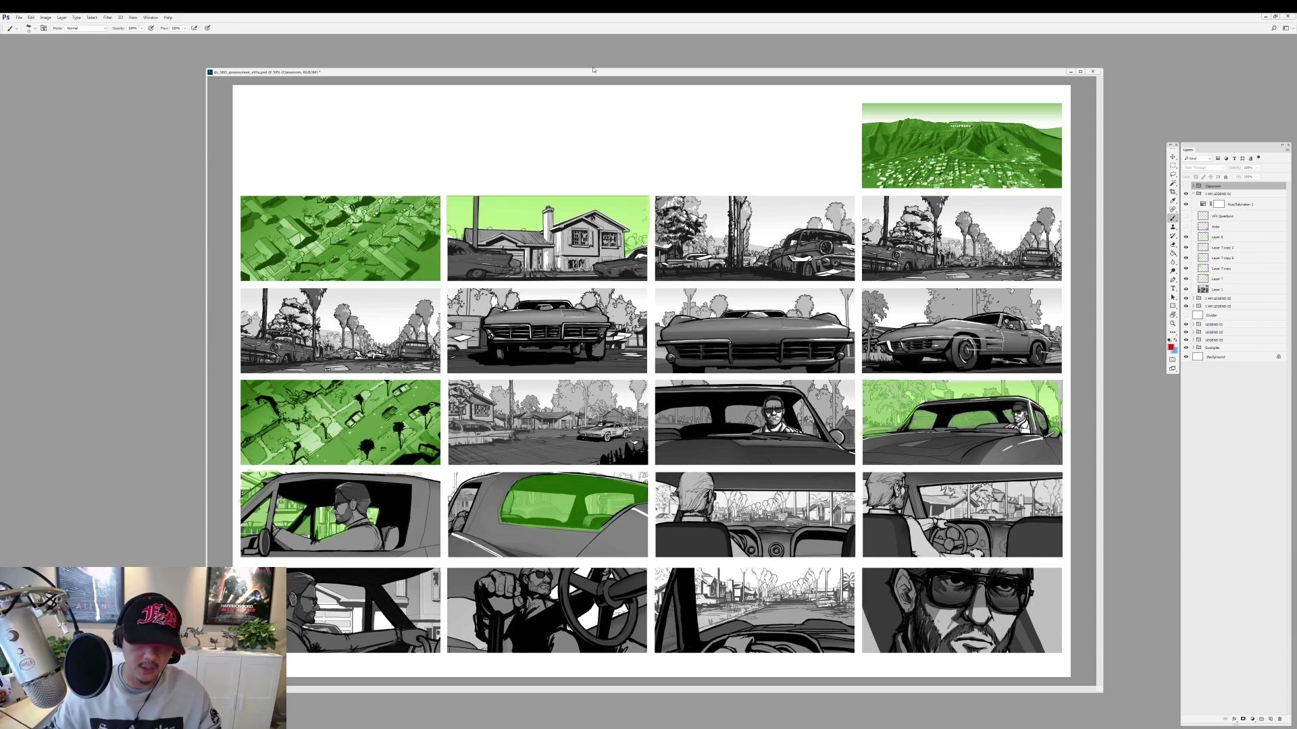
click(1219, 236)
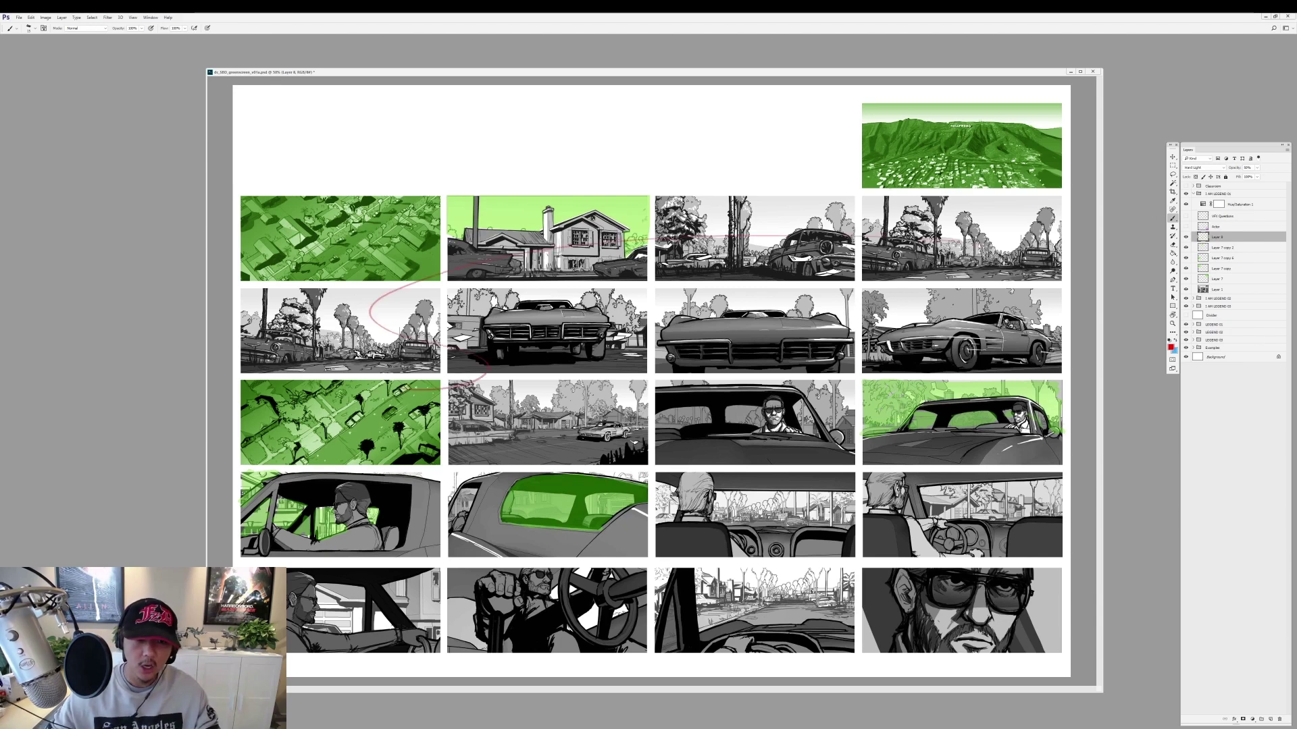
Keep red as the foreground colour and add a new empty markup layer.
click(1171, 347)
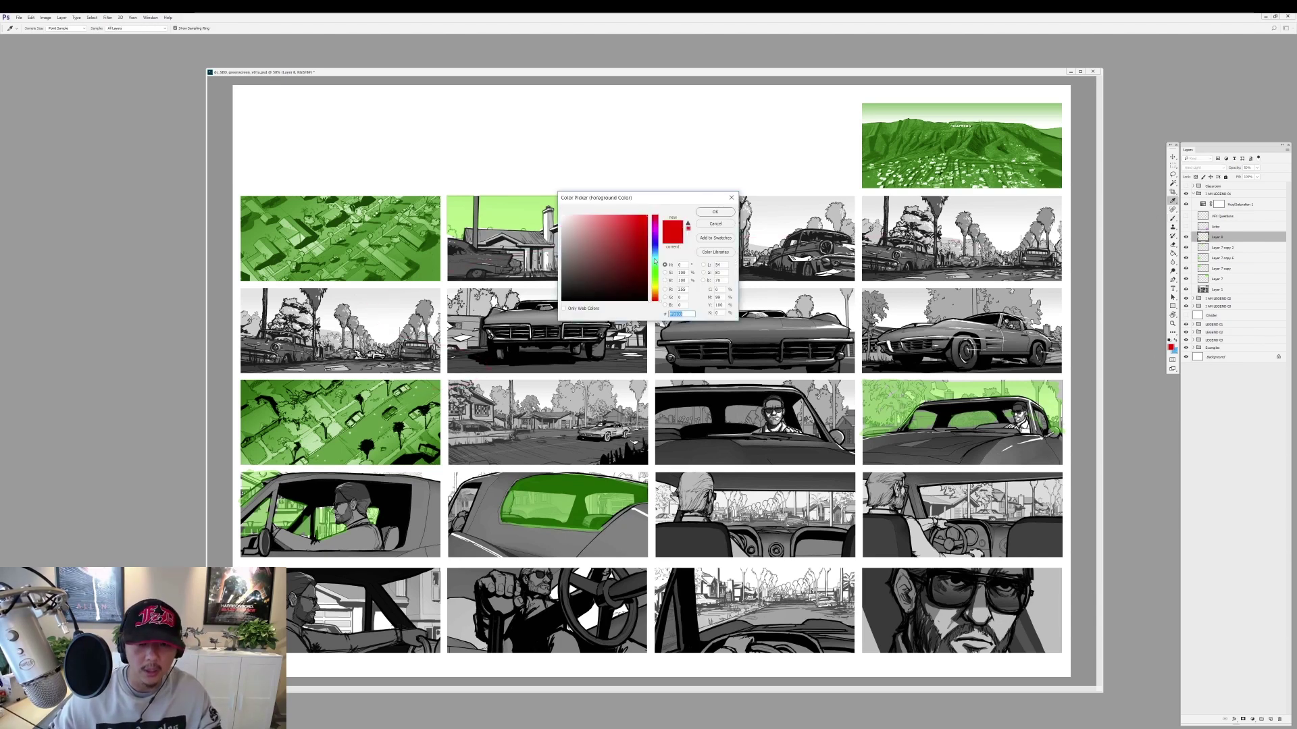
click(703, 212)
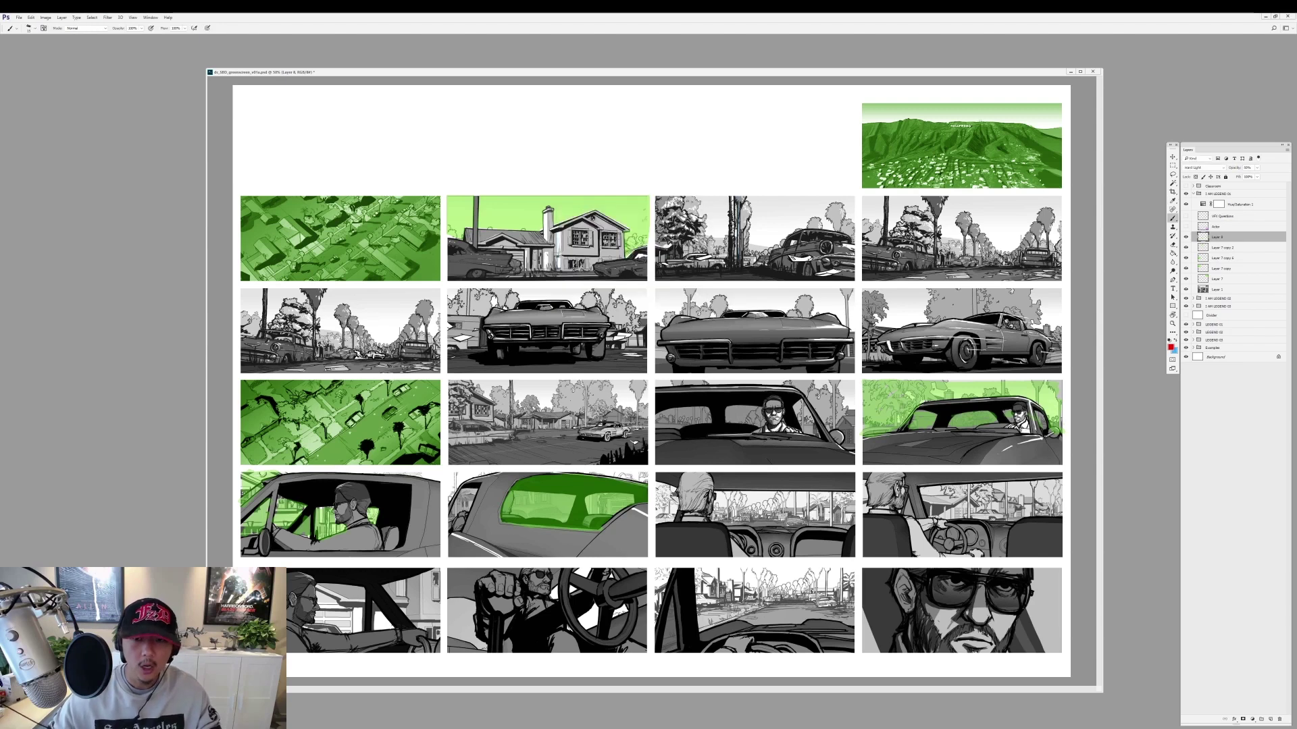
click(1270, 720)
Sketch and undo a red test stroke, then collapse the I AM LEGEND 01 group.
mouse_move(675, 240)
mouse_down()
mouse_move(898, 293)
mouse_move(835, 331)
mouse_move(432, 411)
mouse_move(385, 514)
mouse_up()
key(ctrl+z)
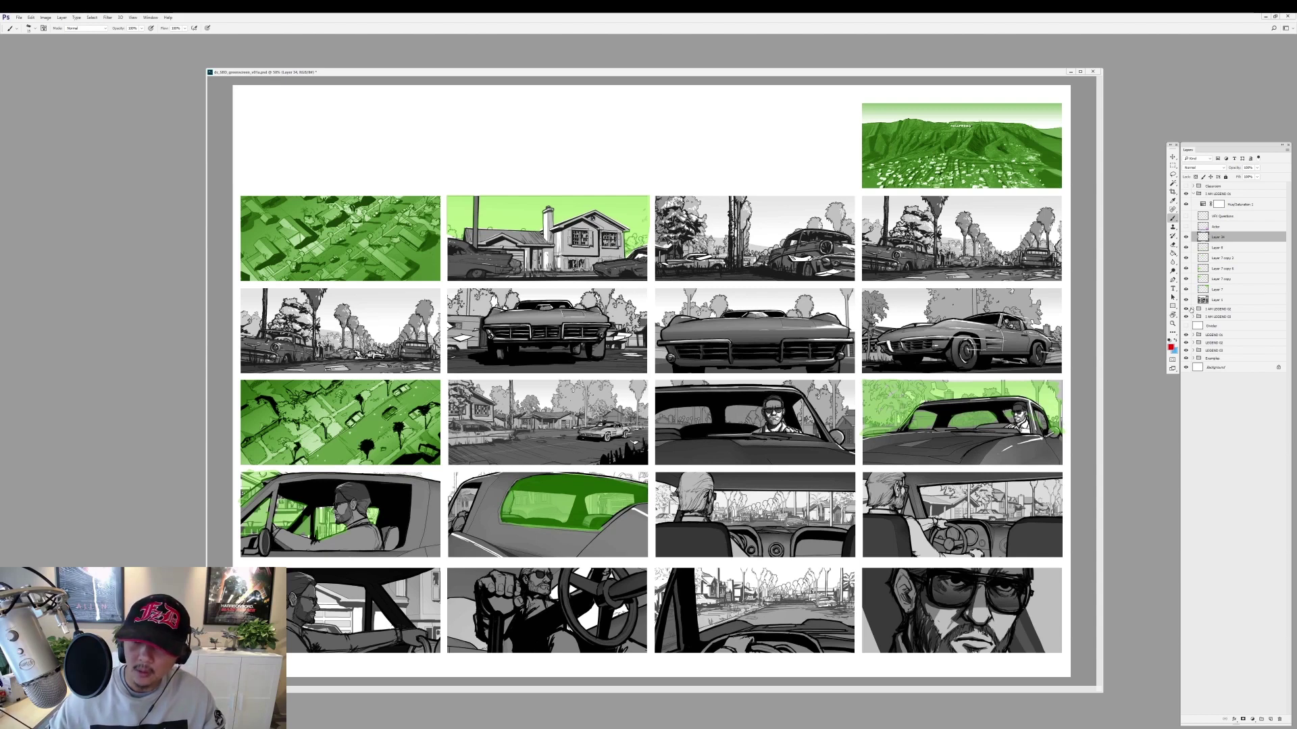
click(1194, 195)
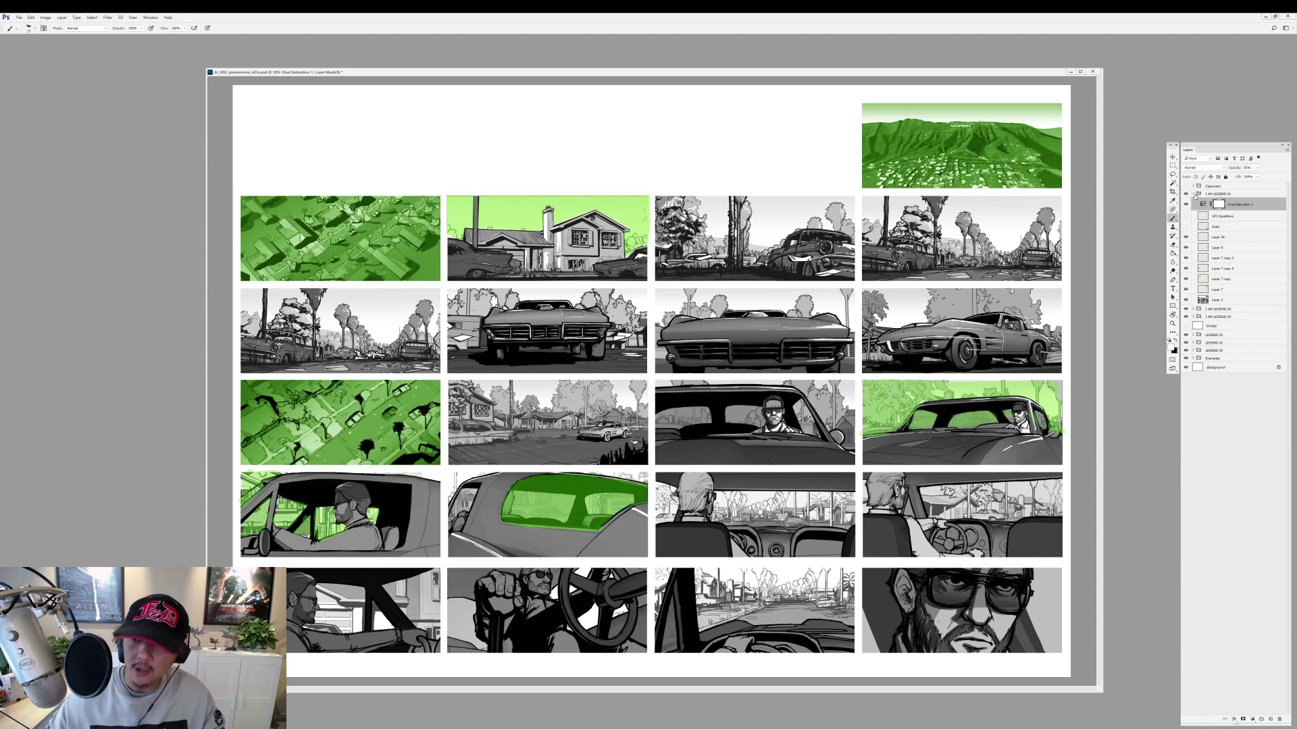
Flip through the I AM LEGEND 02 and 03 boards with actor highlights, then show I AM LEGEND 01 again.
click(1193, 194)
click(1193, 201)
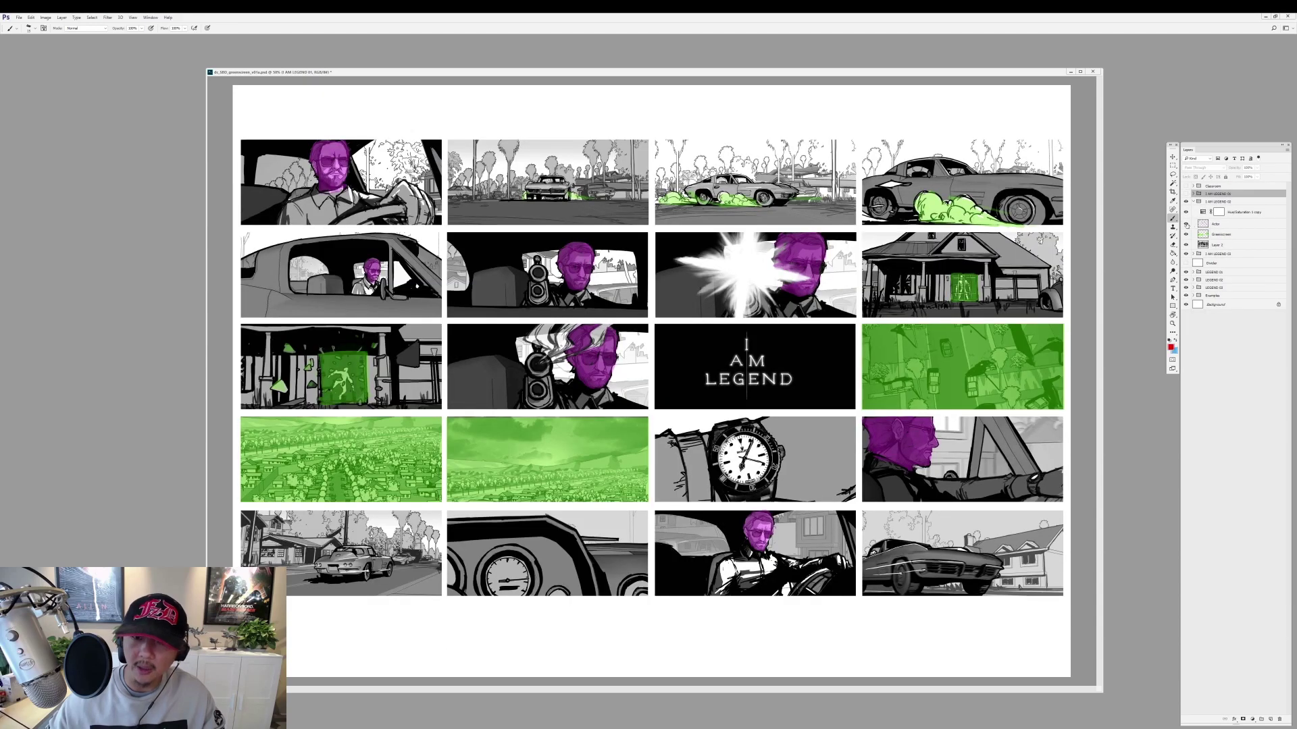
click(1186, 224)
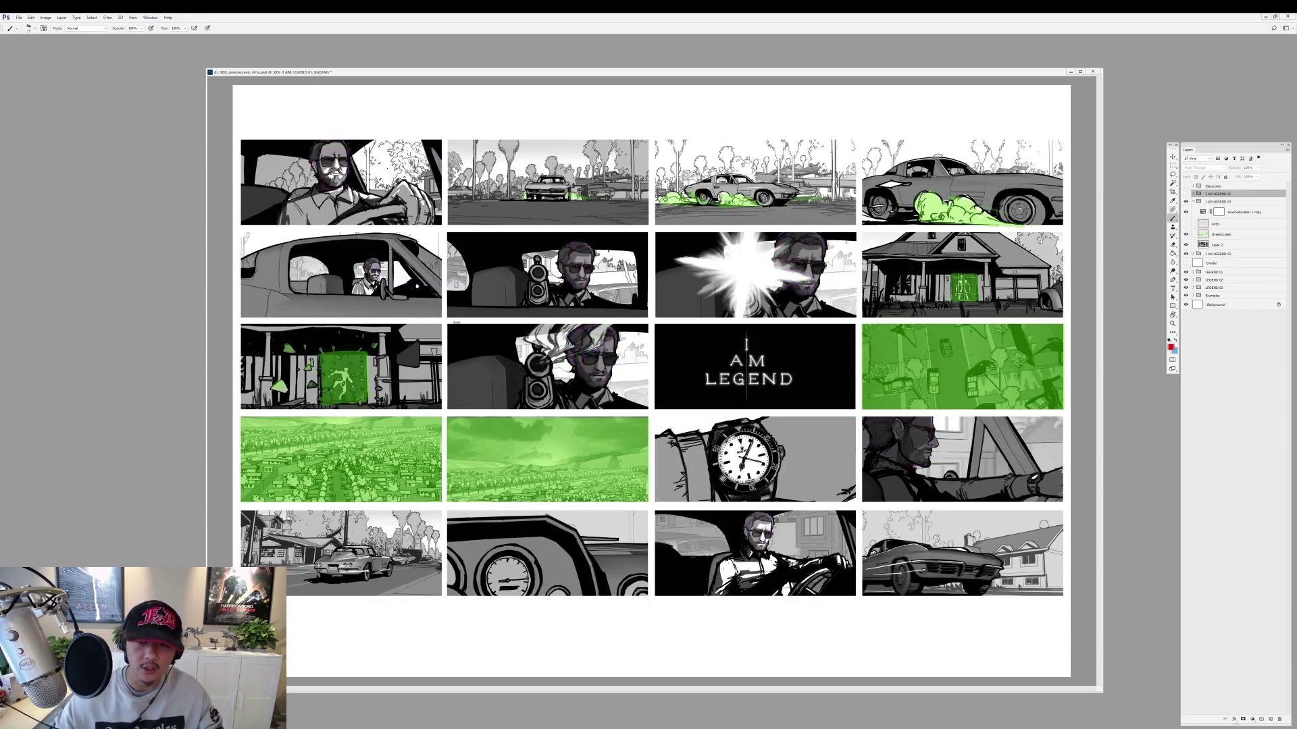
click(1194, 253)
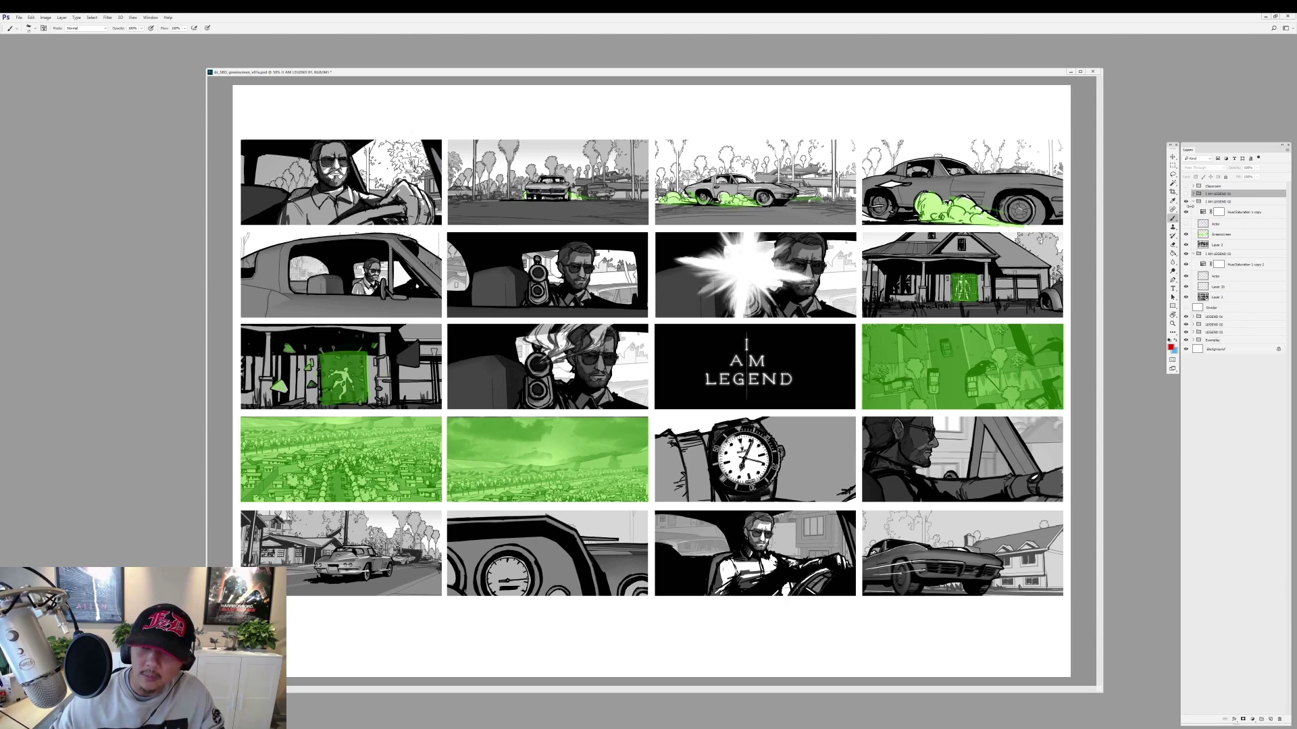
click(1186, 202)
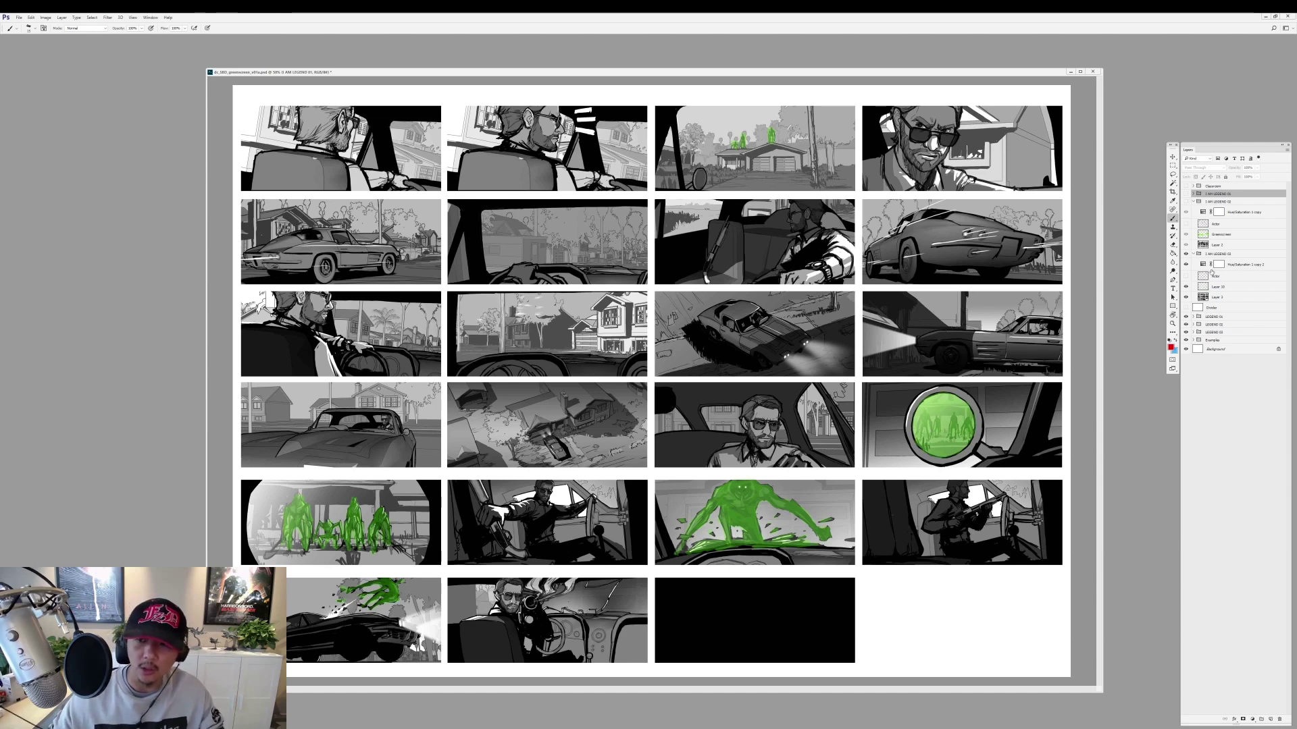
click(1185, 194)
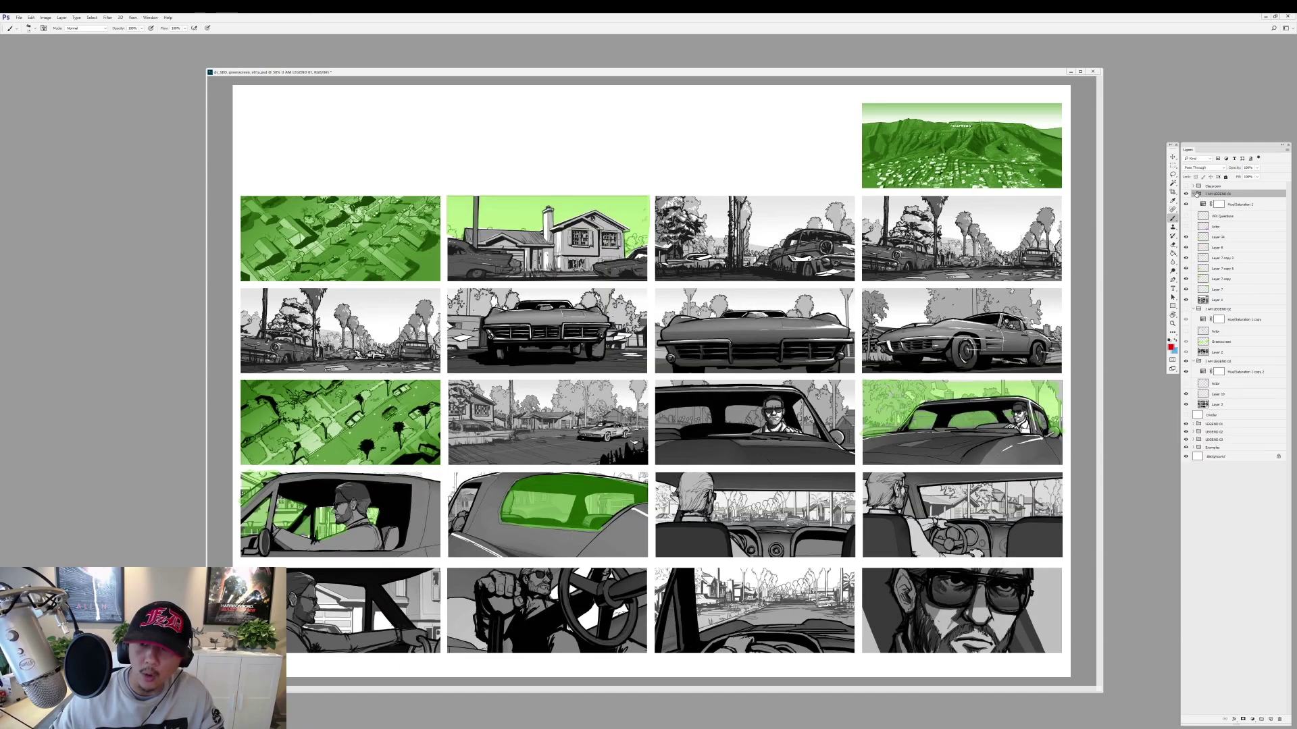
click(1226, 237)
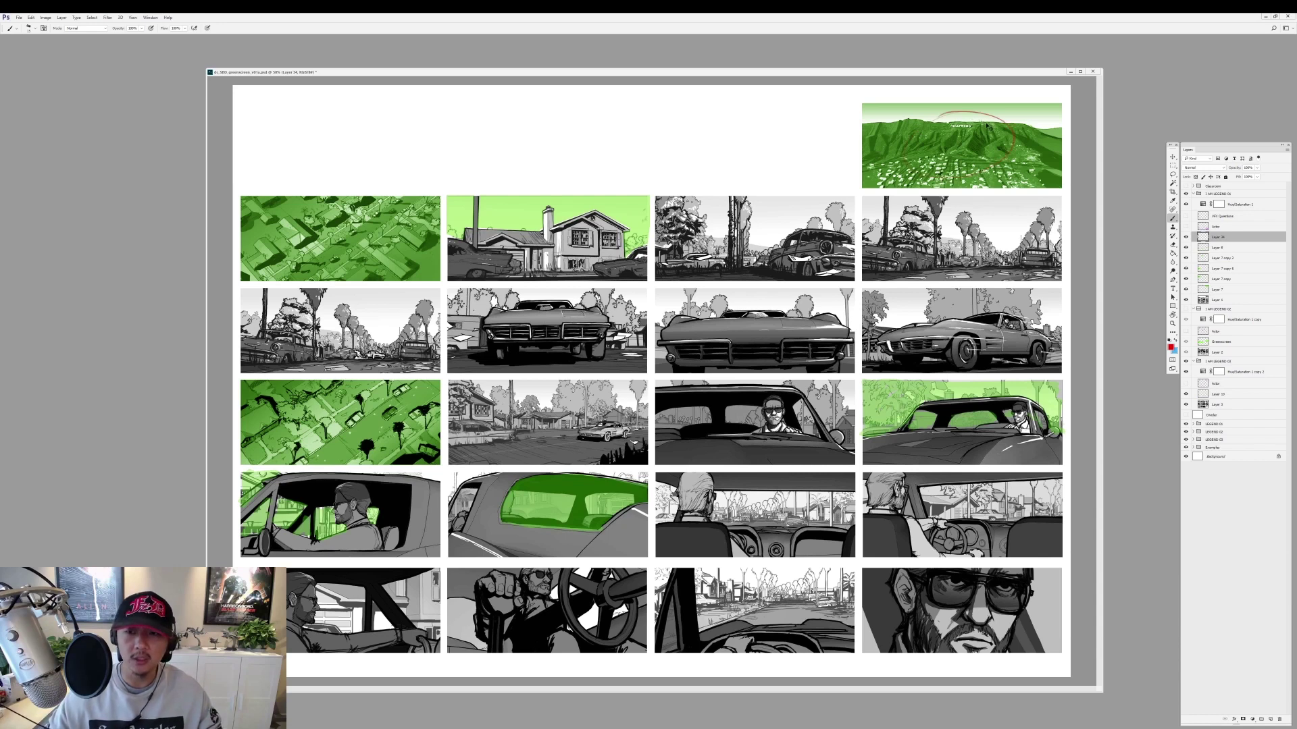
mouse_move(949, 172)
mouse_down()
mouse_move(961, 152)
mouse_move(1000, 152)
mouse_up()
key(ctrl+z)
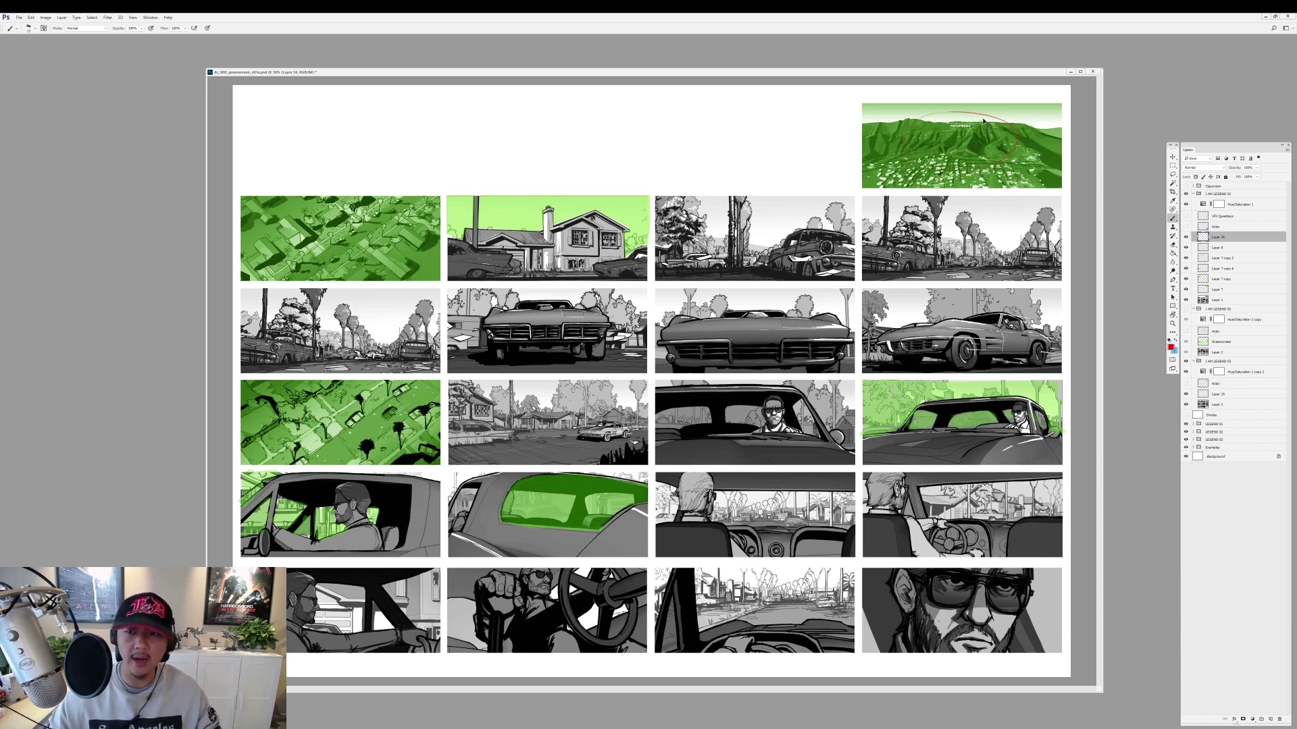
key(ctrl+z)
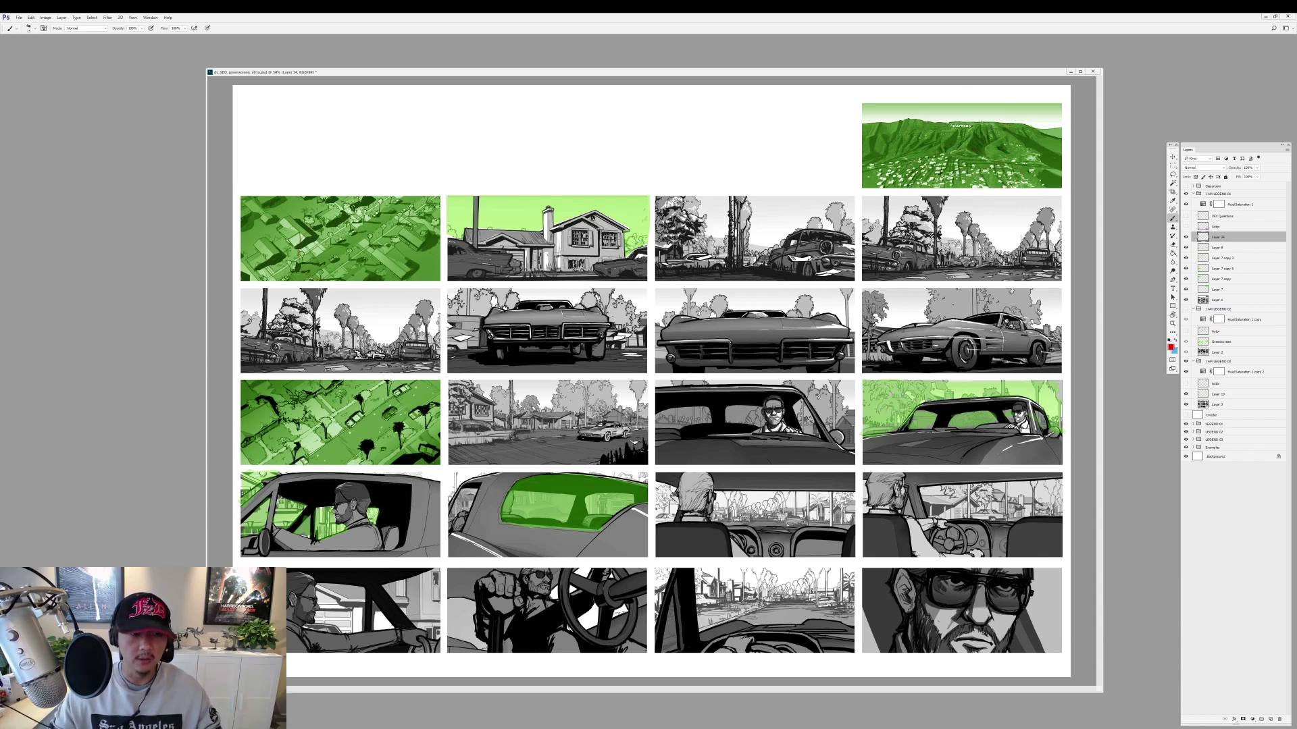
mouse_move(344, 212)
mouse_down()
mouse_move(297, 274)
mouse_move(392, 260)
mouse_up()
key(ctrl+z)
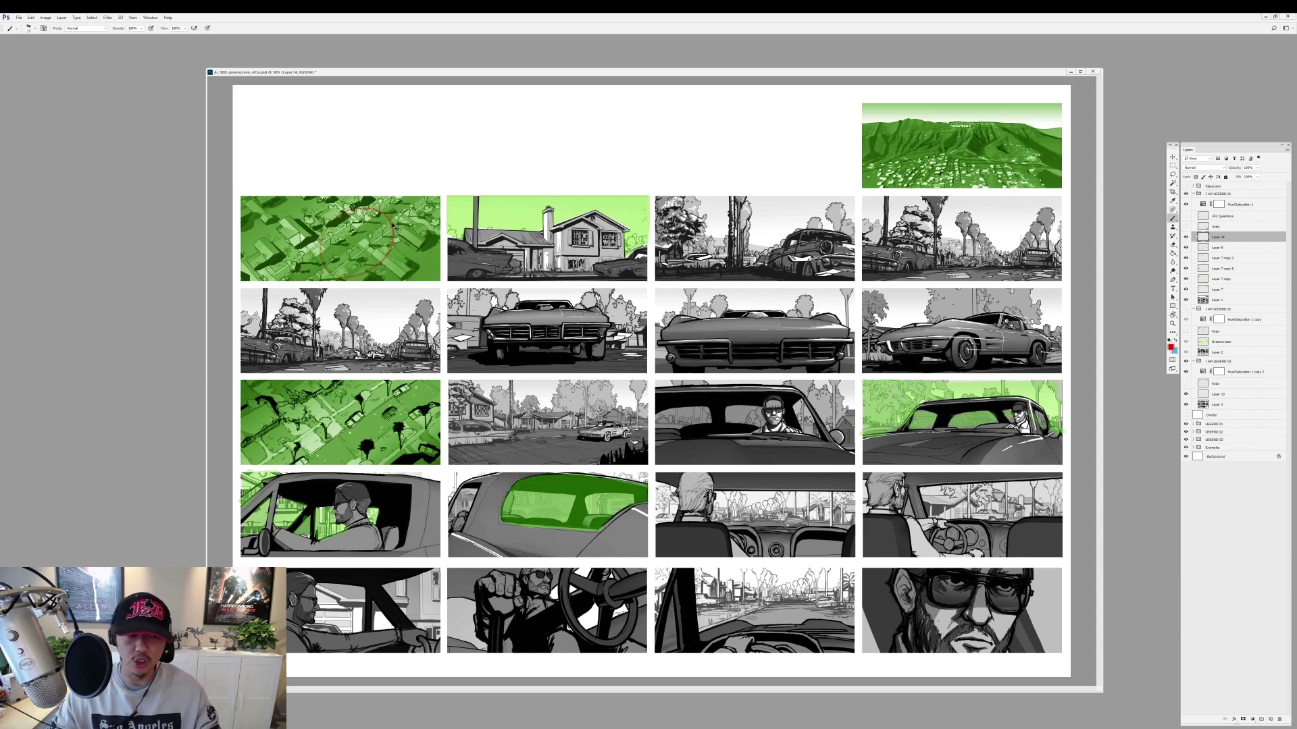
key(ctrl+z)
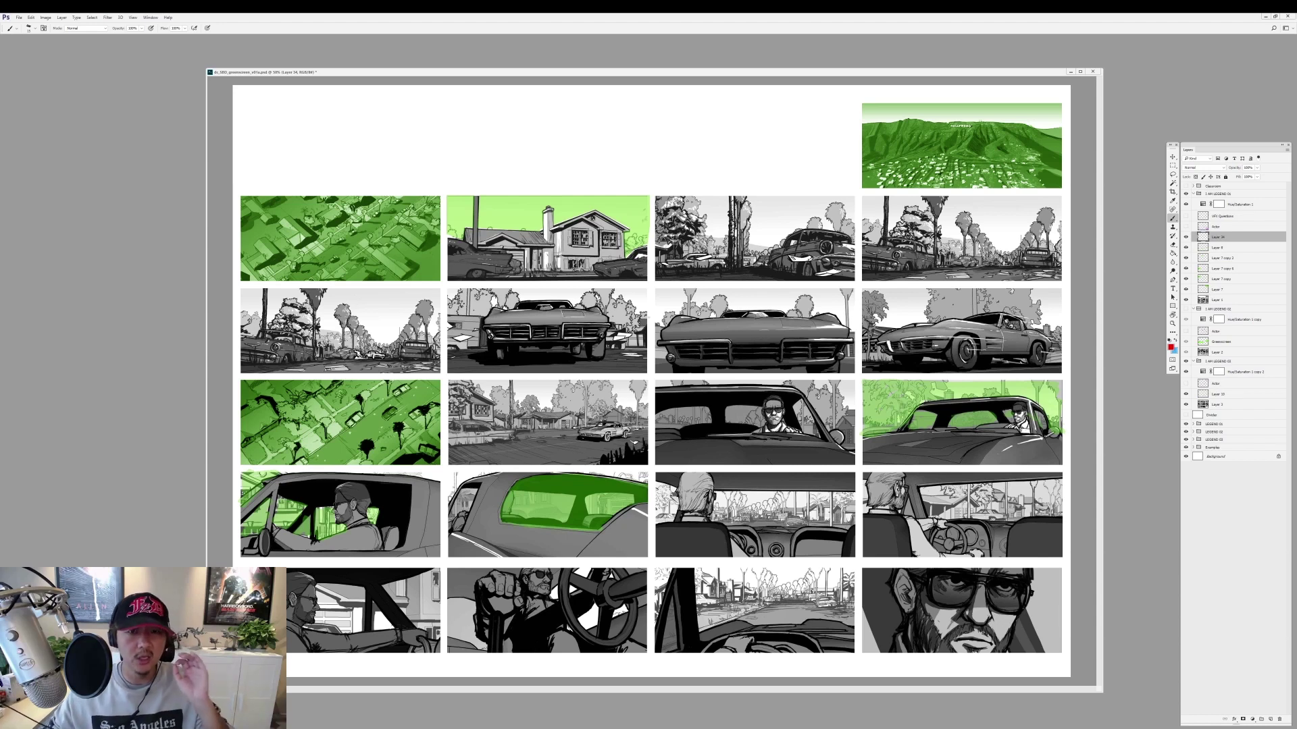
mouse_move(743, 232)
mouse_down()
mouse_move(851, 240)
mouse_move(598, 301)
mouse_move(855, 414)
mouse_move(783, 494)
mouse_move(784, 594)
mouse_move(291, 598)
mouse_move(973, 601)
mouse_up()
key(ctrl+z)
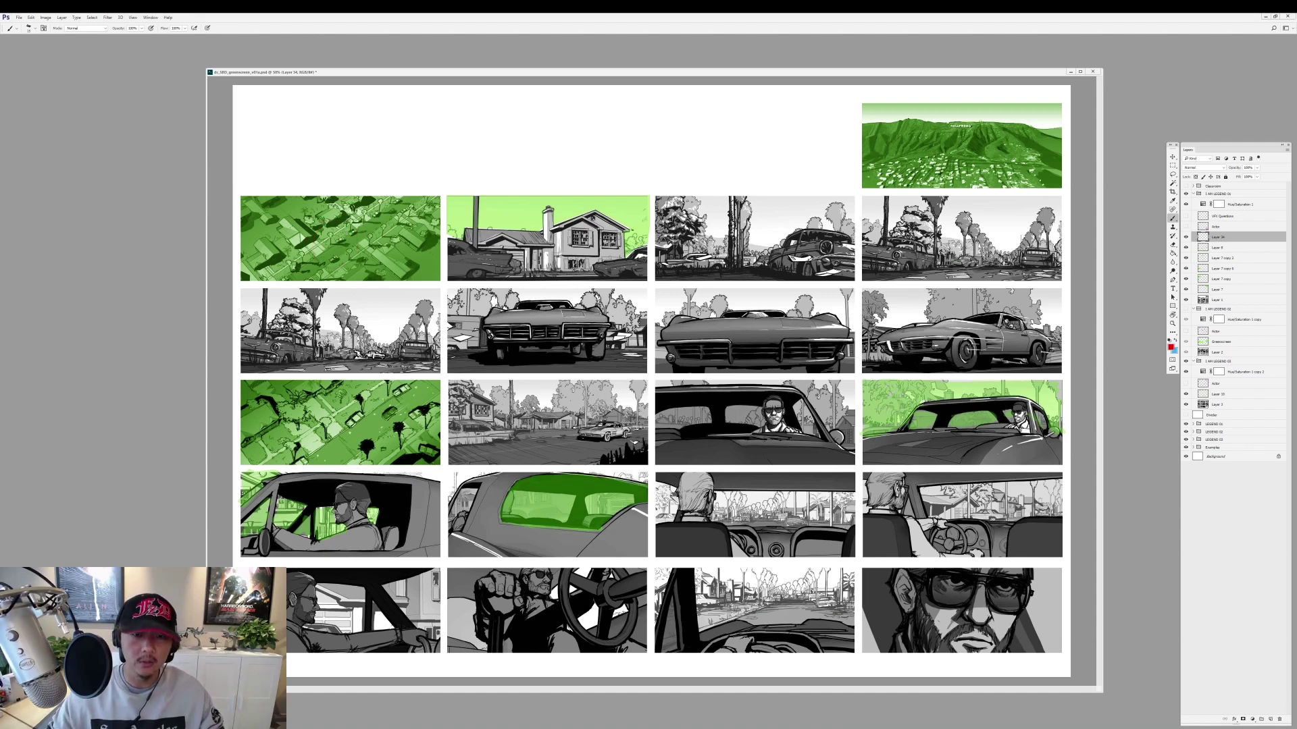
mouse_move(641, 213)
mouse_down()
mouse_move(478, 217)
mouse_move(641, 228)
mouse_move(476, 223)
mouse_move(622, 223)
mouse_move(446, 201)
mouse_up()
key(ctrl+z)
key(ctrl+z)
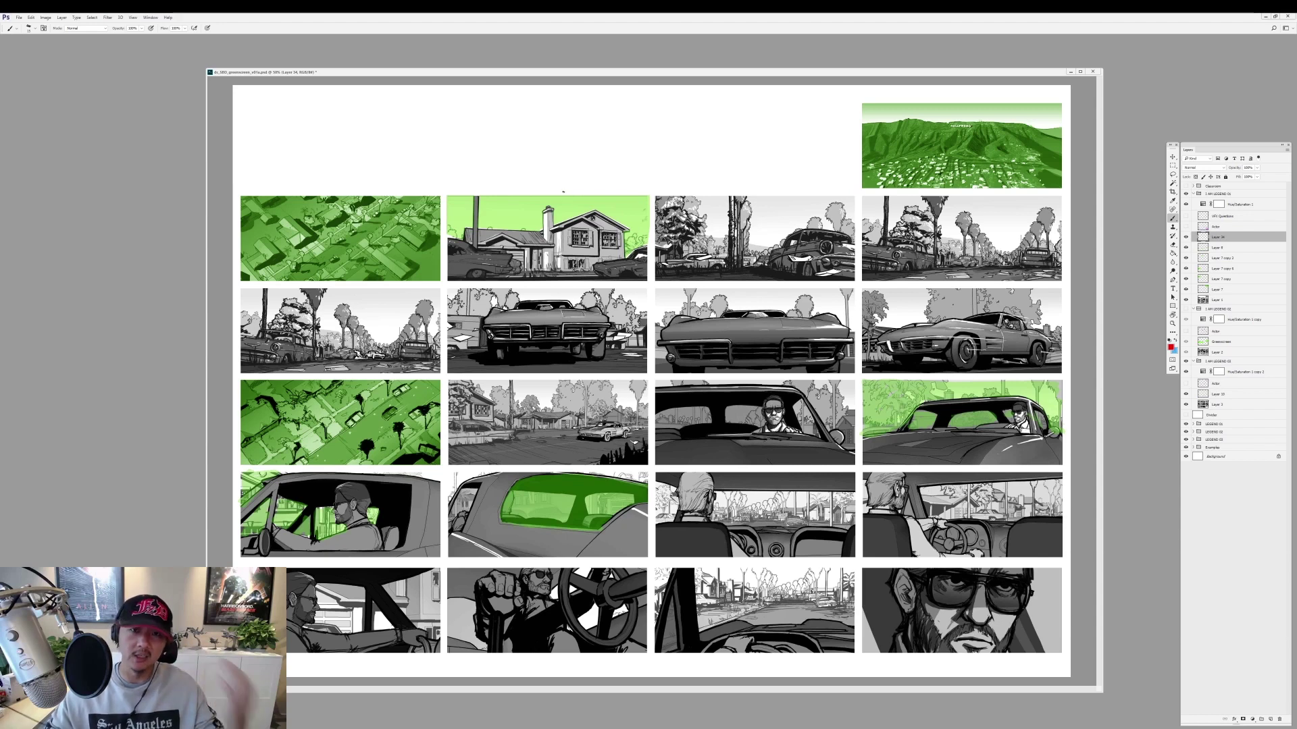
mouse_move(609, 218)
mouse_down()
mouse_move(957, 426)
mouse_move(766, 503)
mouse_up()
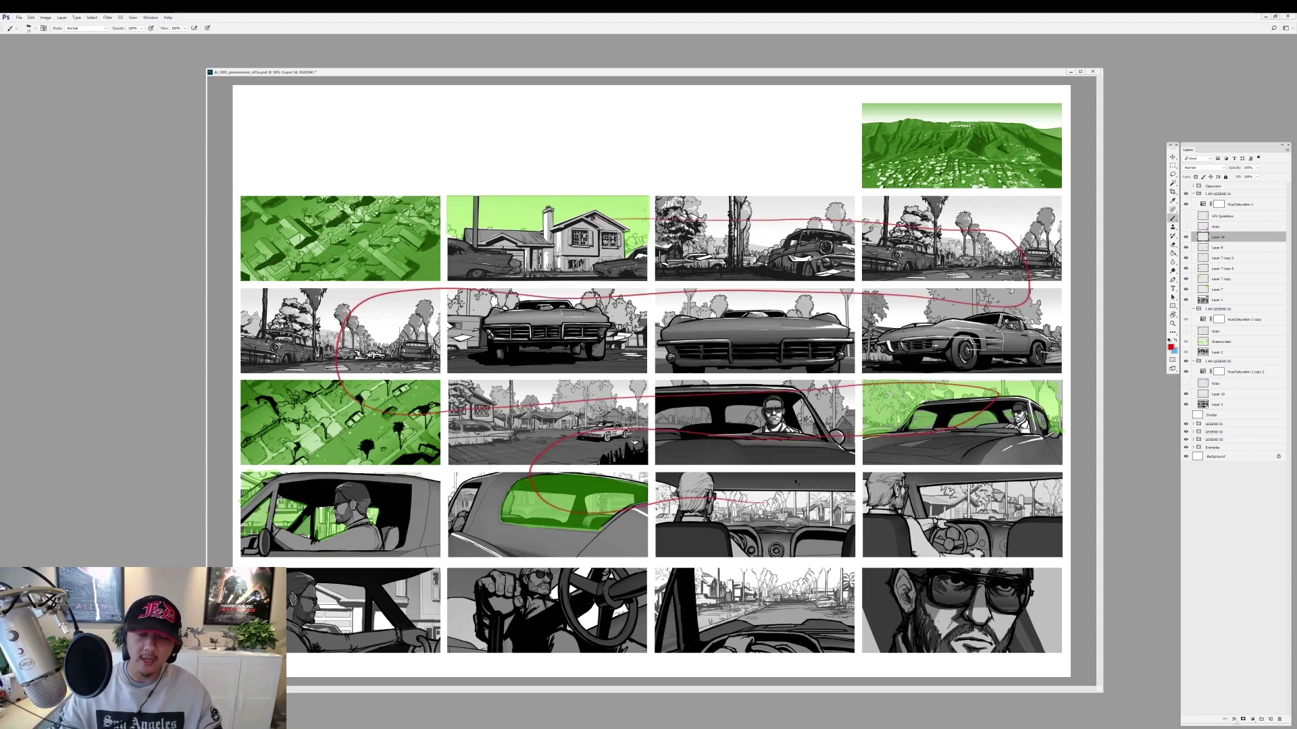
key(ctrl+z)
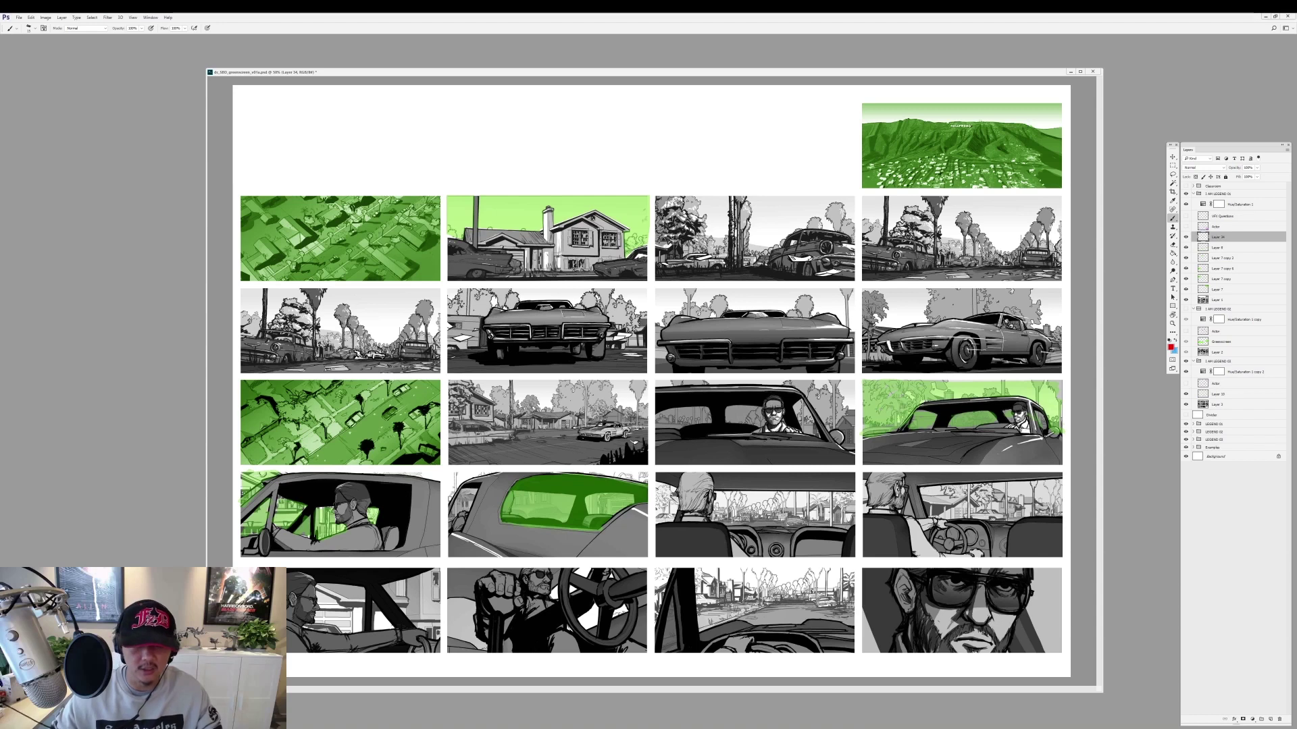
drag(674, 204, 664, 206)
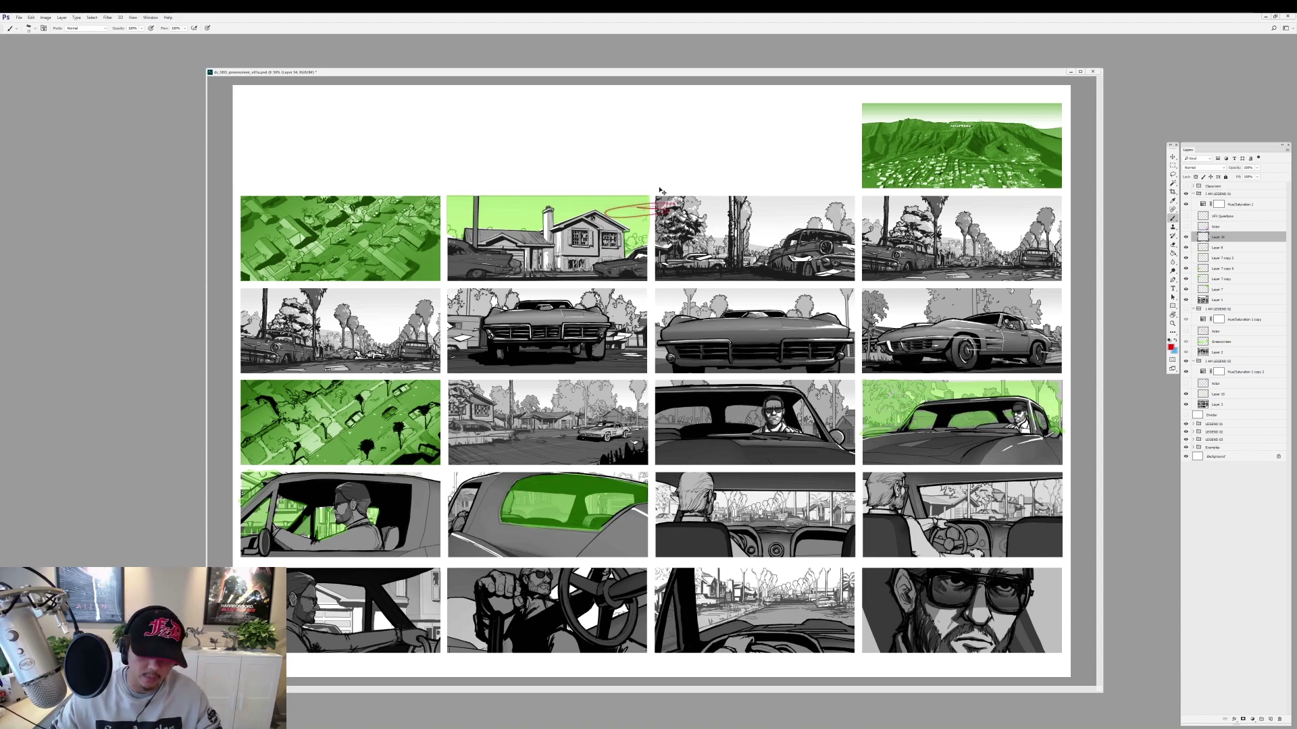
key(ctrl+z)
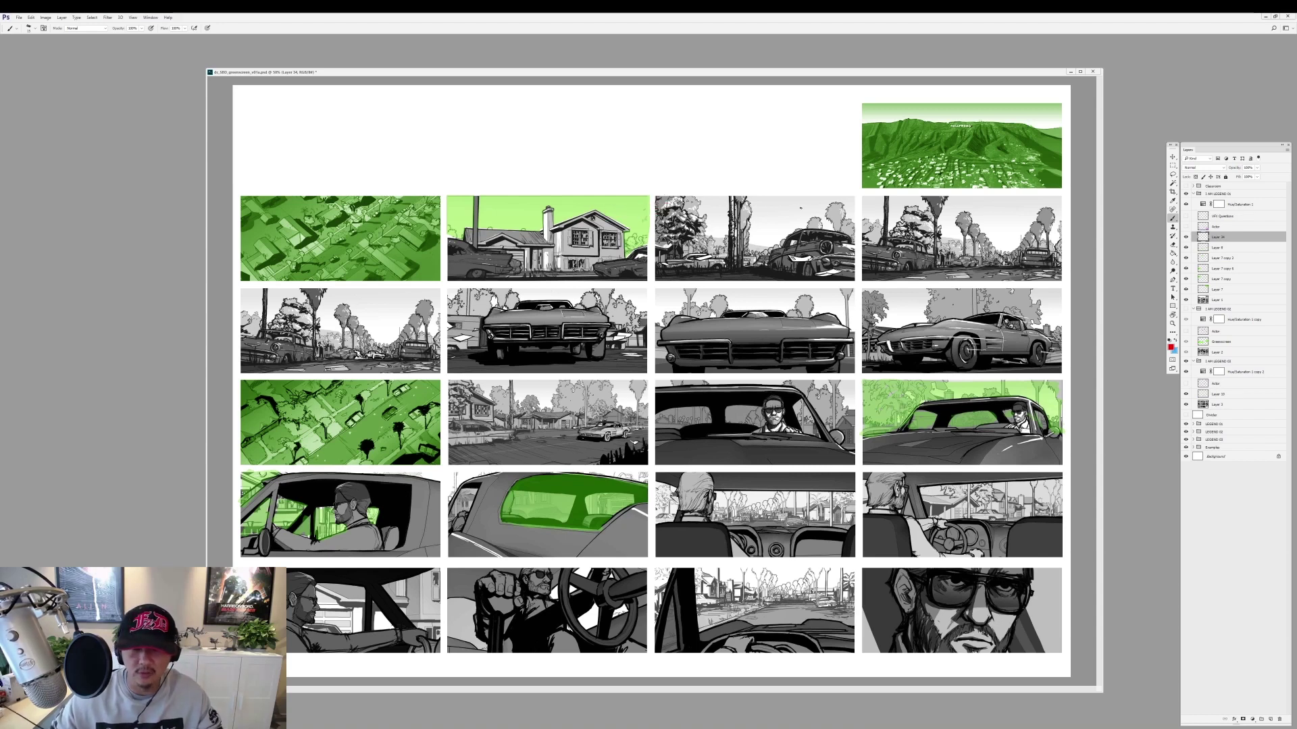
drag(770, 223, 814, 598)
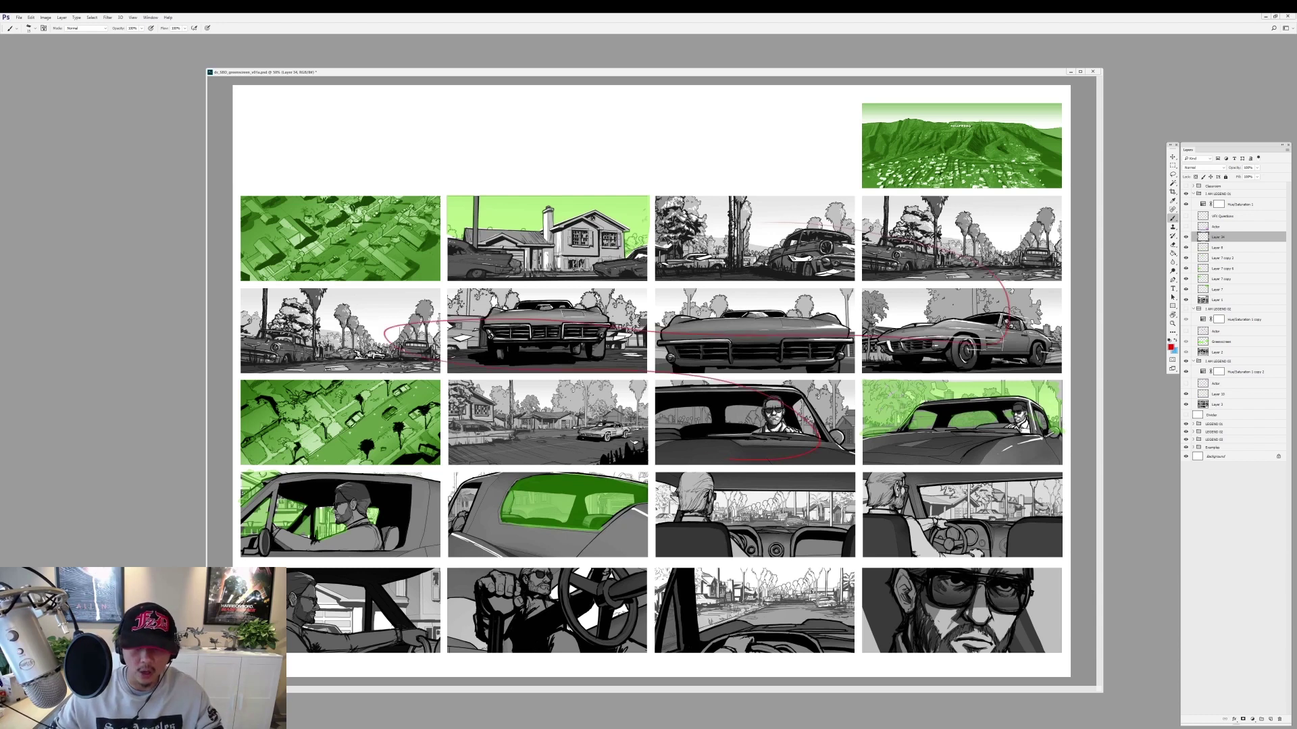
key(ctrl+z)
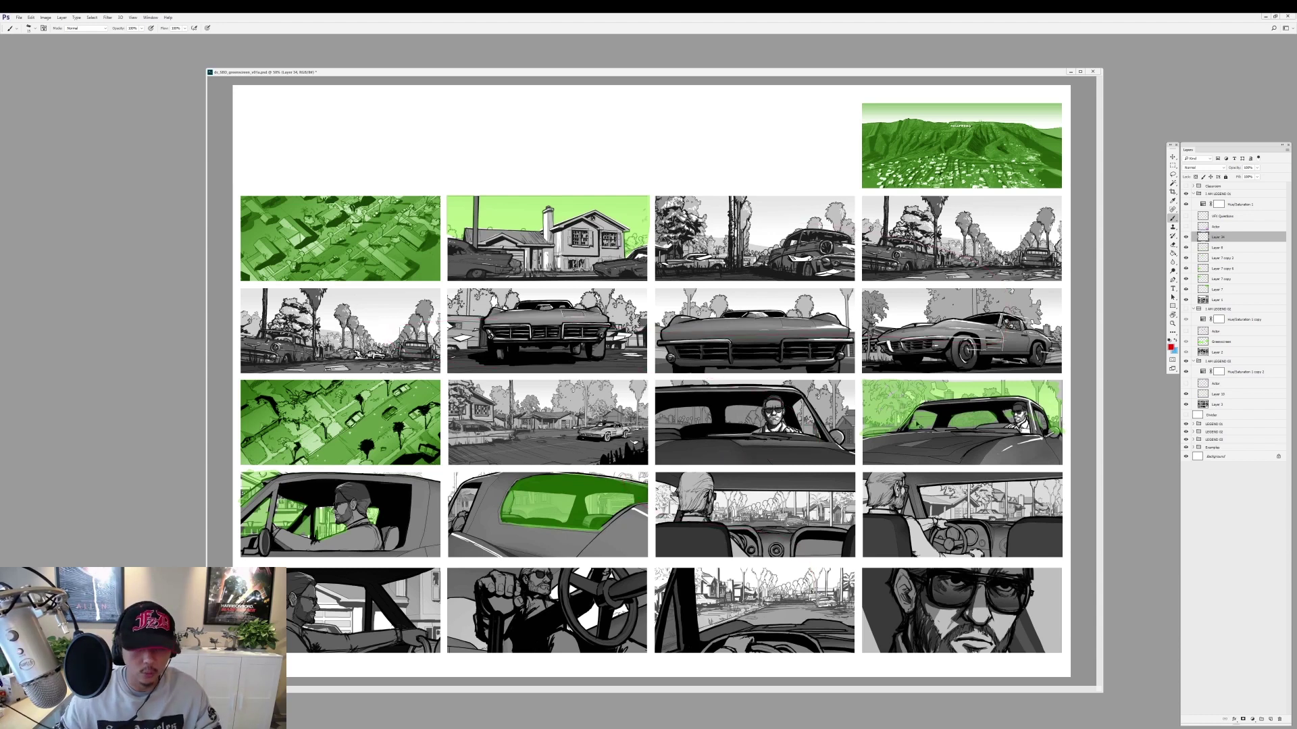
drag(743, 213, 473, 342)
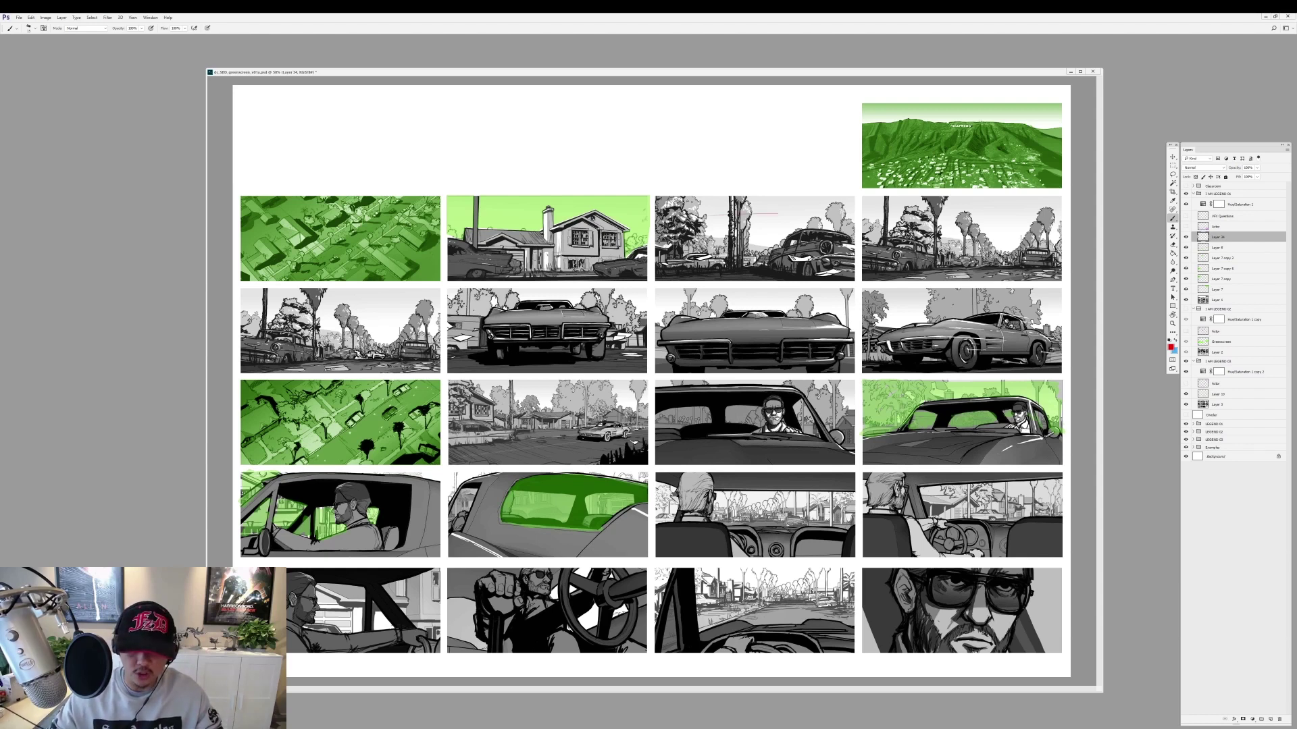
key(ctrl+z)
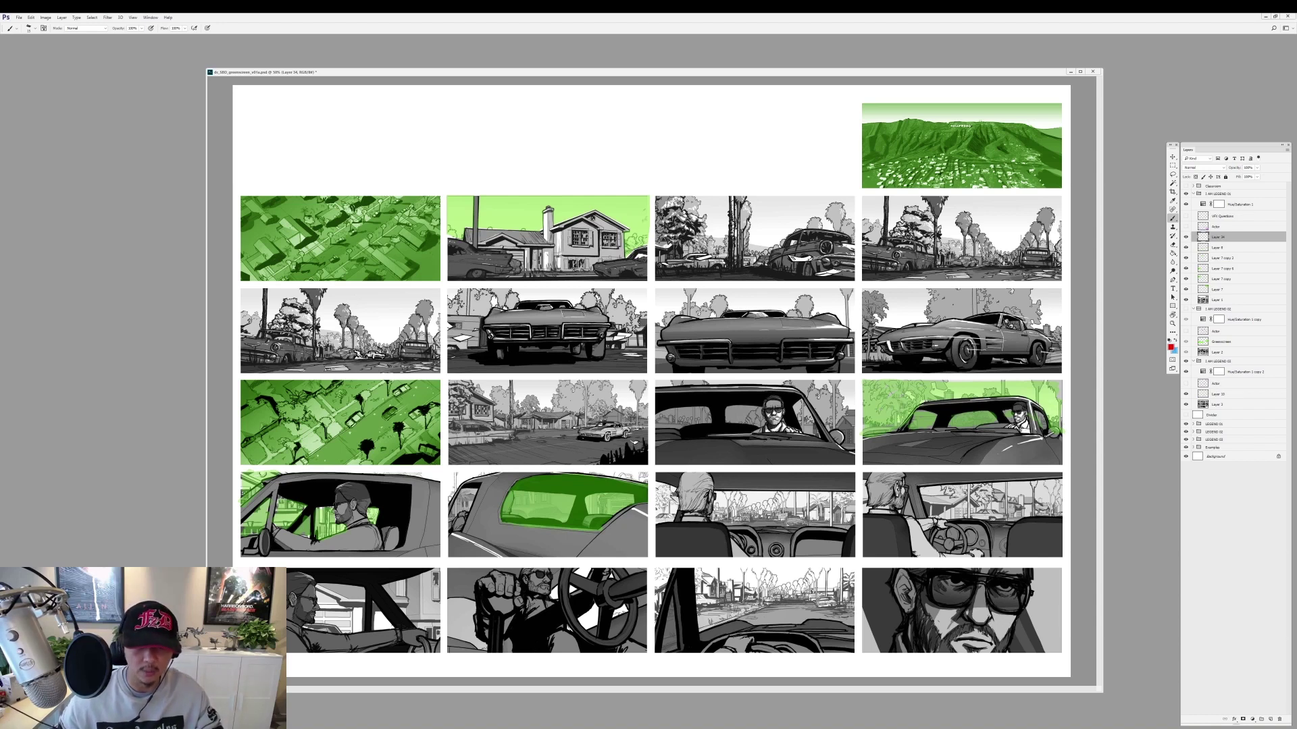
Reveal the VFX Questions red panel outlines and frame the red-boxed panels in full-screen view.
scroll(861, 454, up, 5)
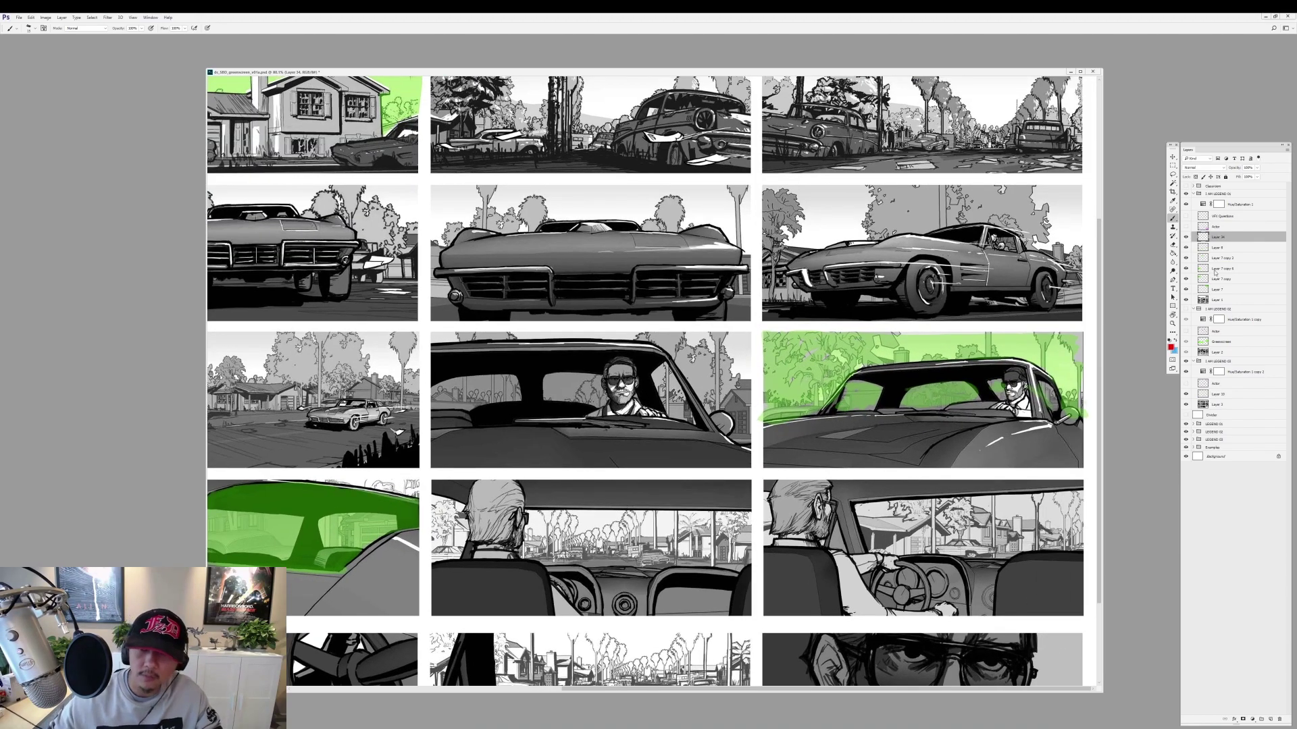
click(1186, 216)
scroll(655, 383, down, 1)
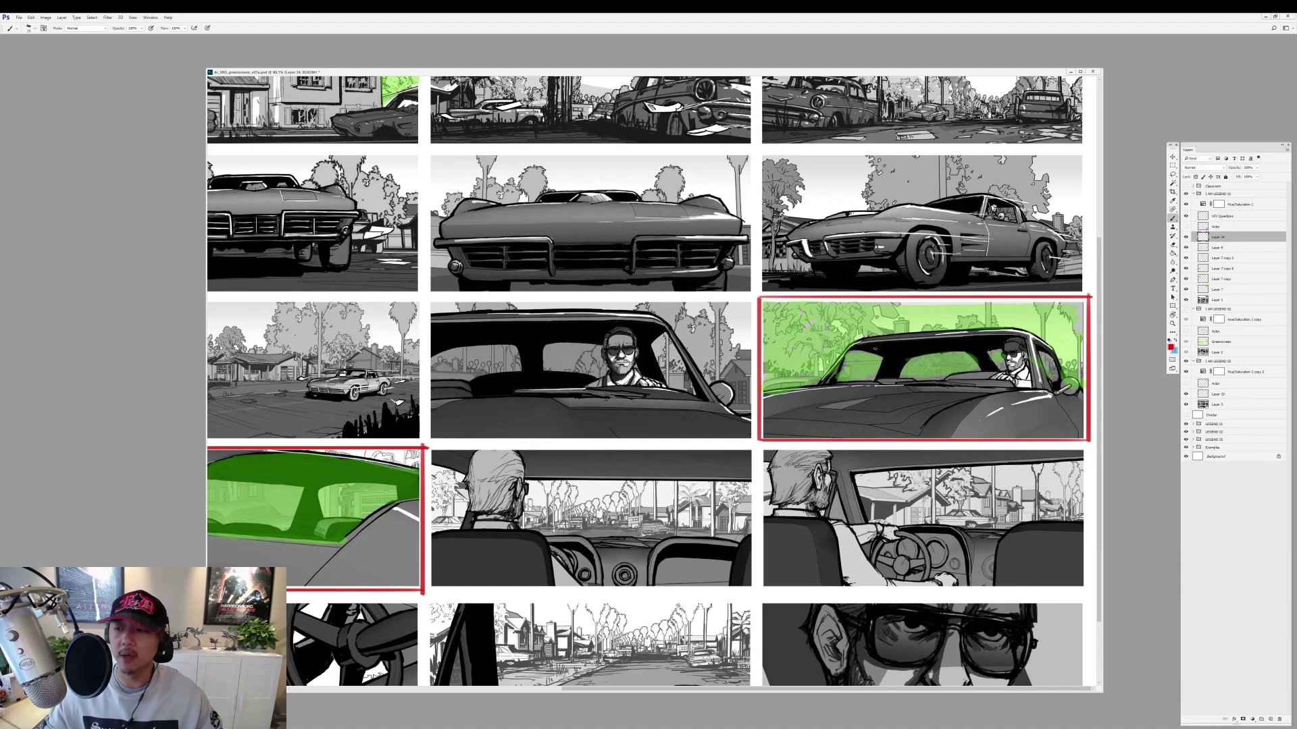
key(f)
drag(696, 337, 862, 358)
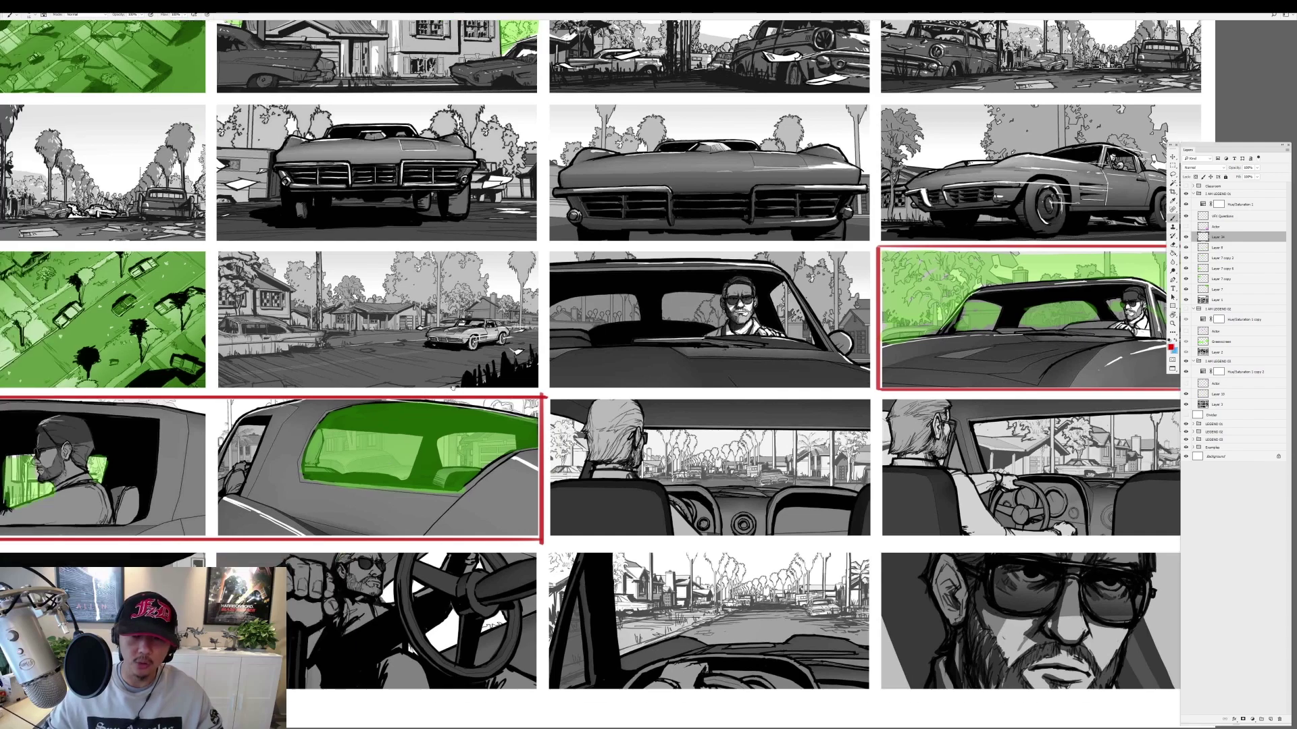
mouse_move(473, 406)
mouse_down()
mouse_move(1025, 343)
mouse_move(534, 379)
mouse_up()
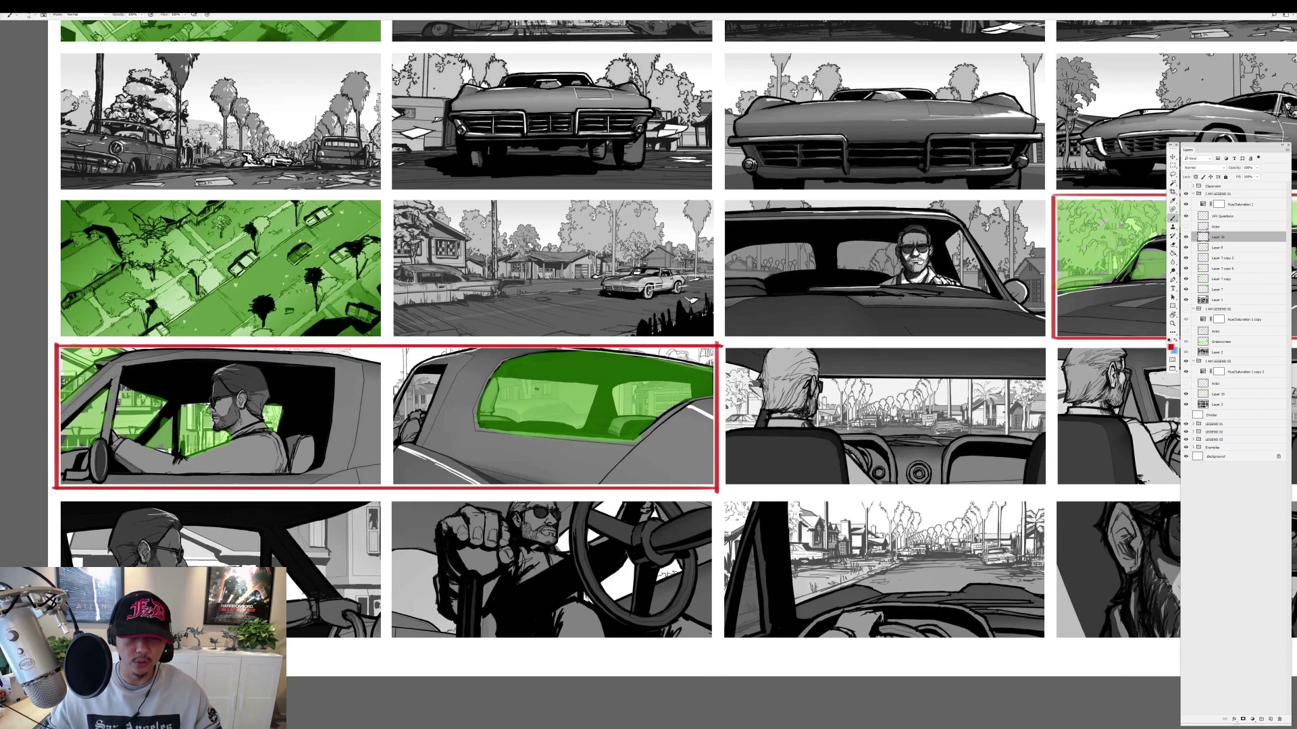
drag(937, 341, 550, 409)
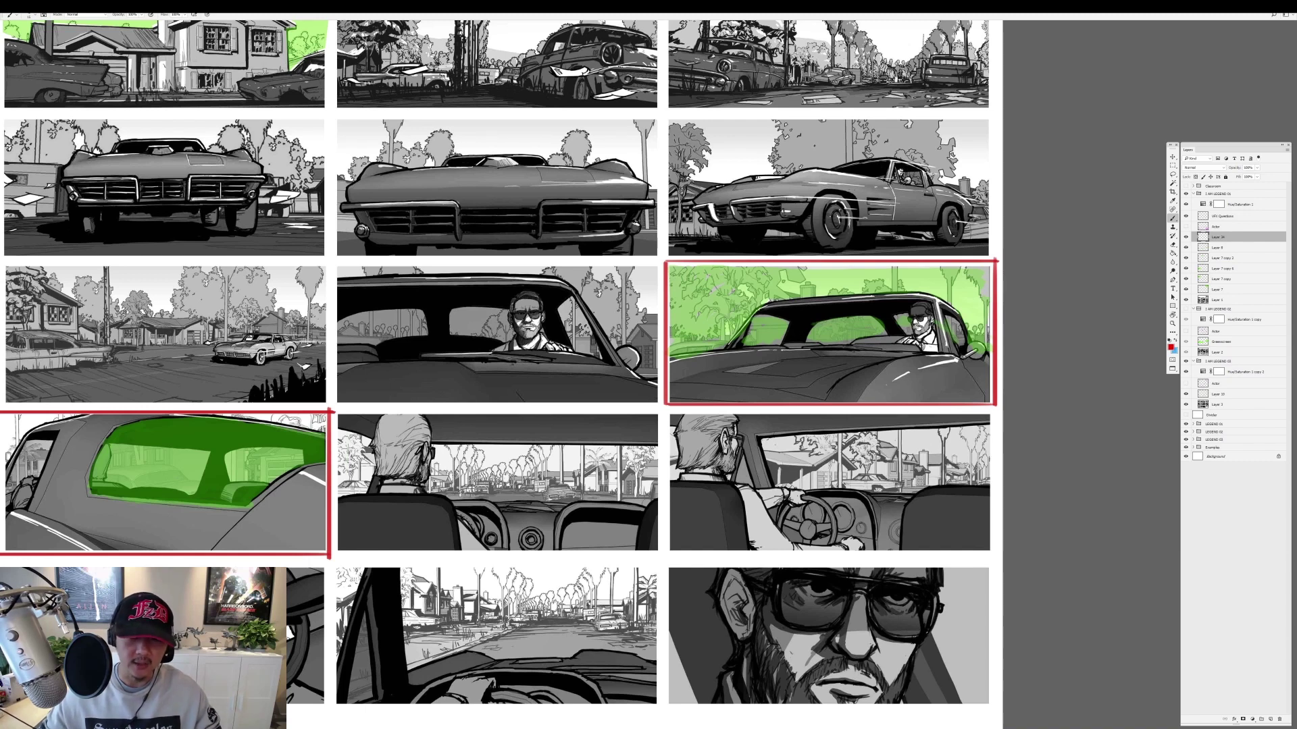
Try and undo red ellipses, outlines and strokes around the green car window.
drag(908, 304, 898, 298)
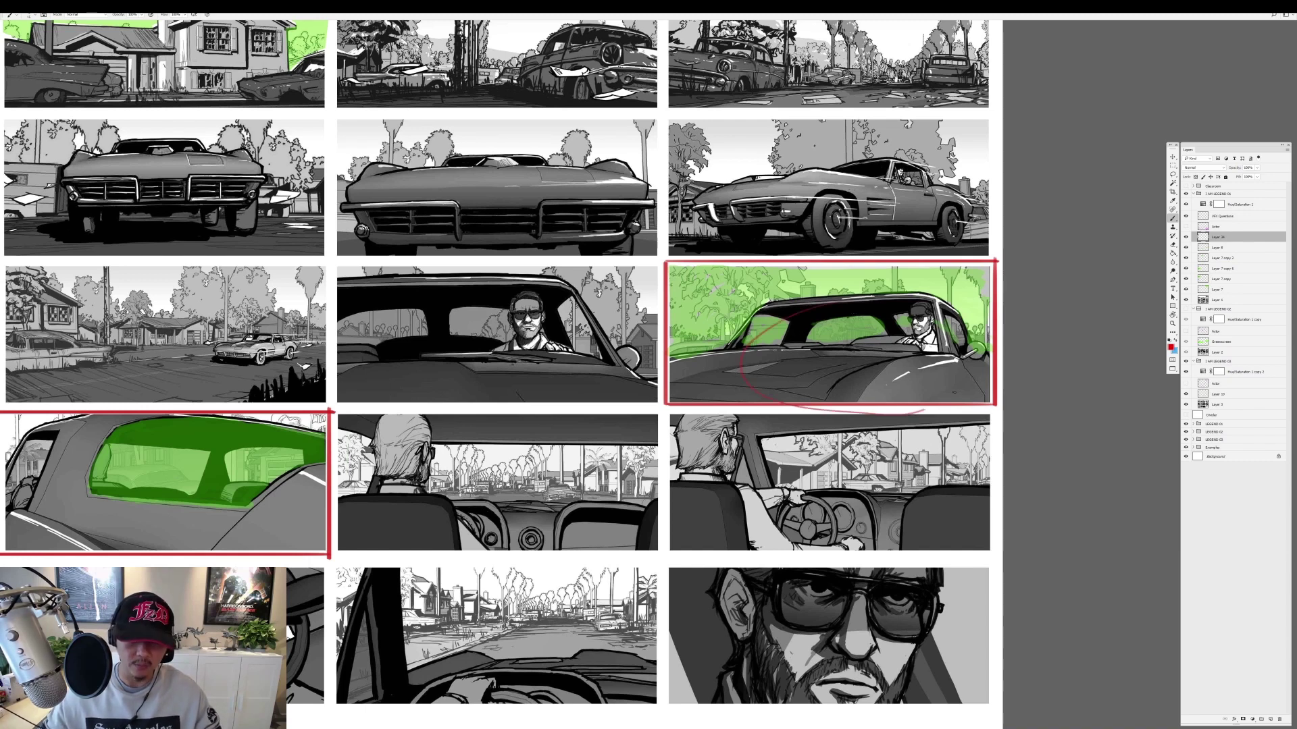
key(ctrl+z)
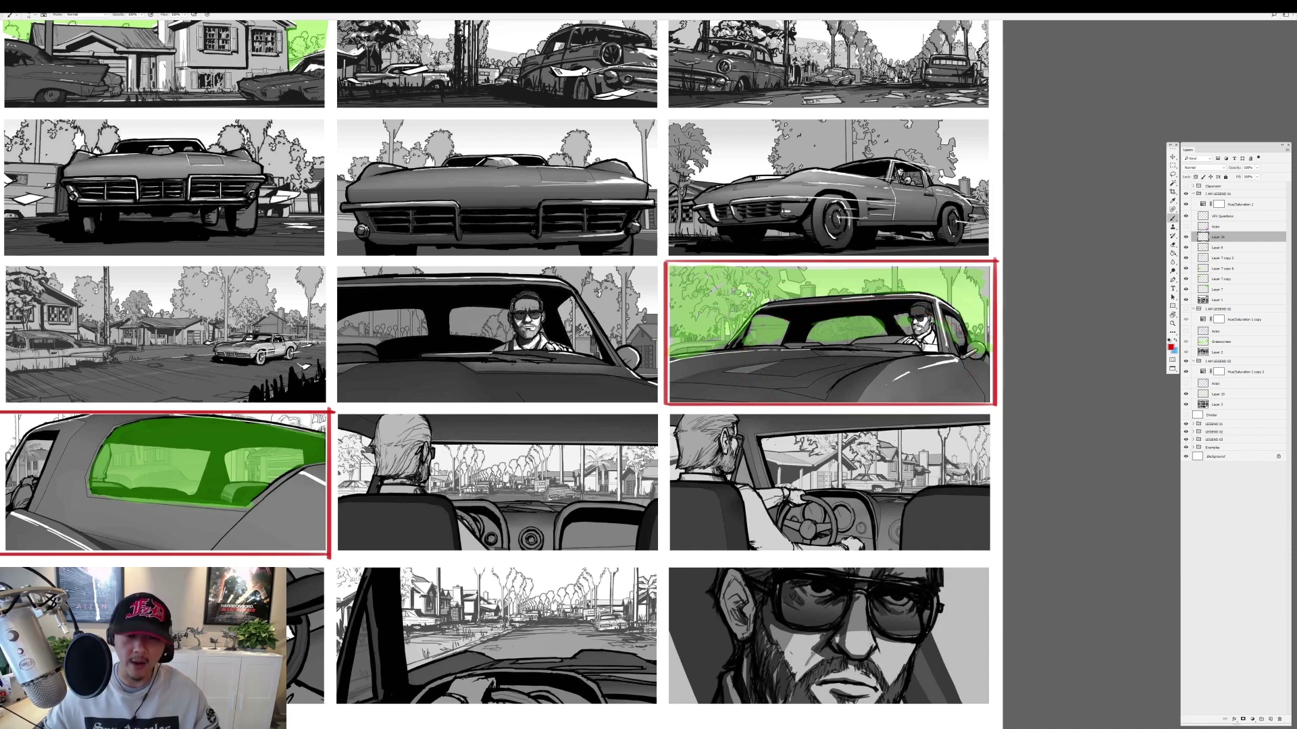
drag(203, 473, 761, 427)
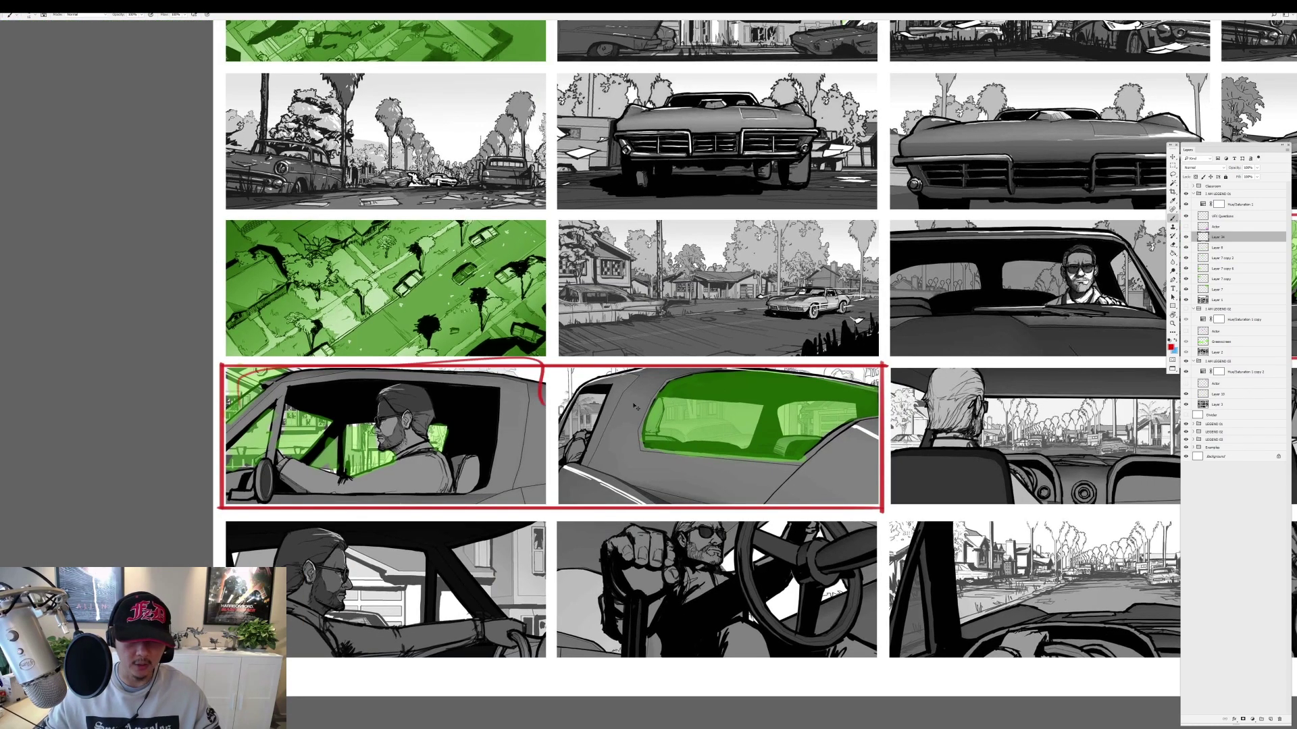
key(ctrl+z)
drag(811, 405, 632, 399)
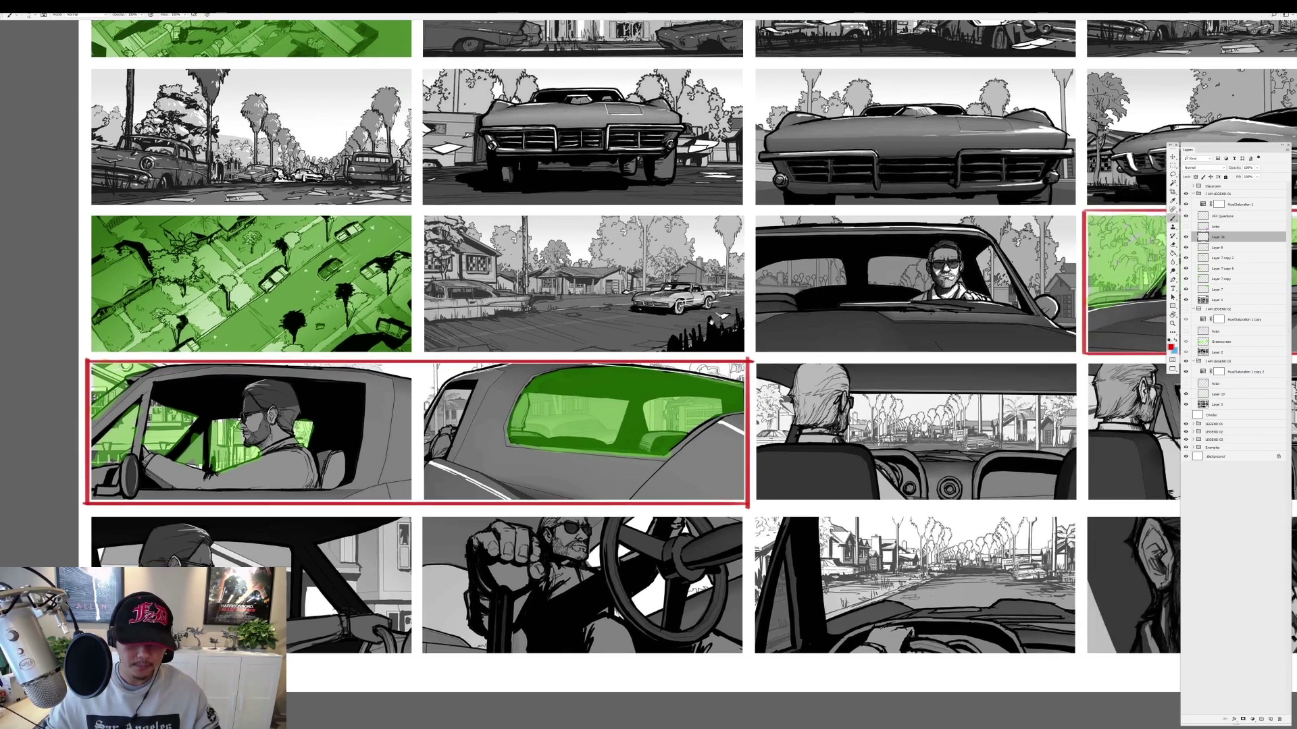
drag(466, 399, 470, 451)
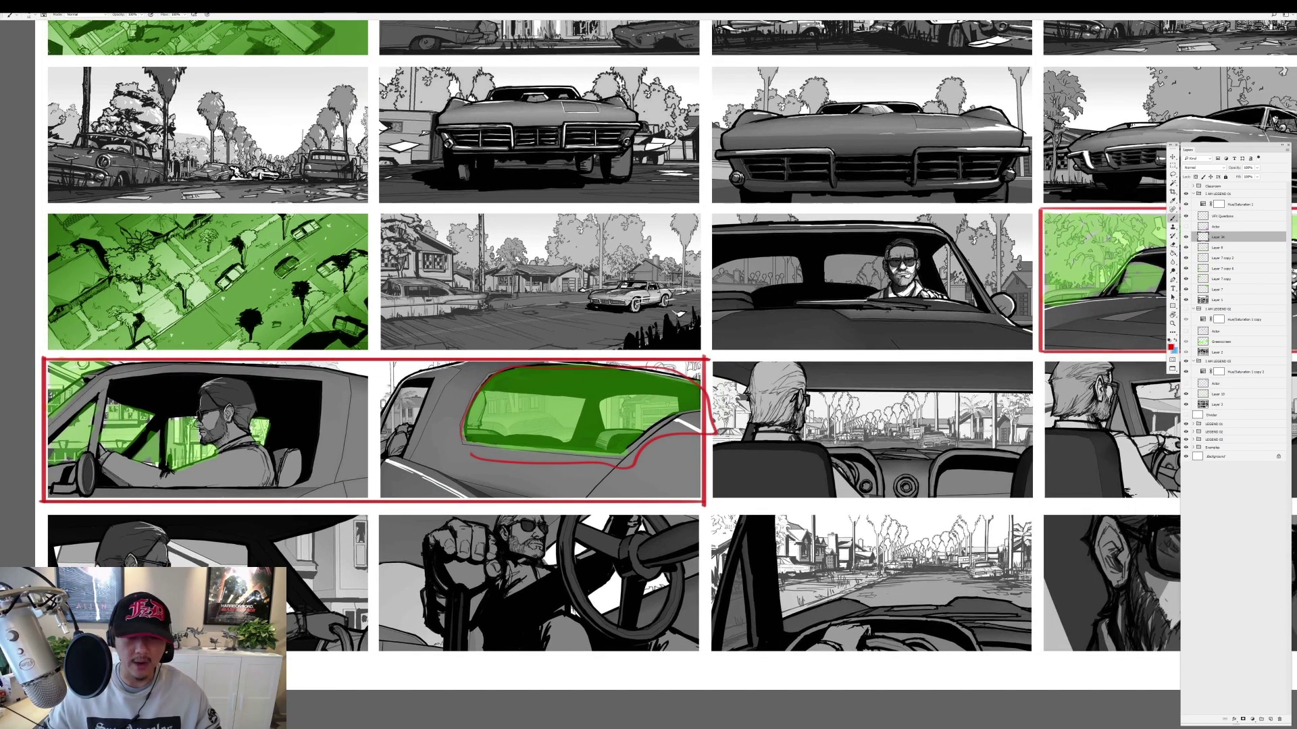
key(ctrl+z)
drag(486, 386, 675, 425)
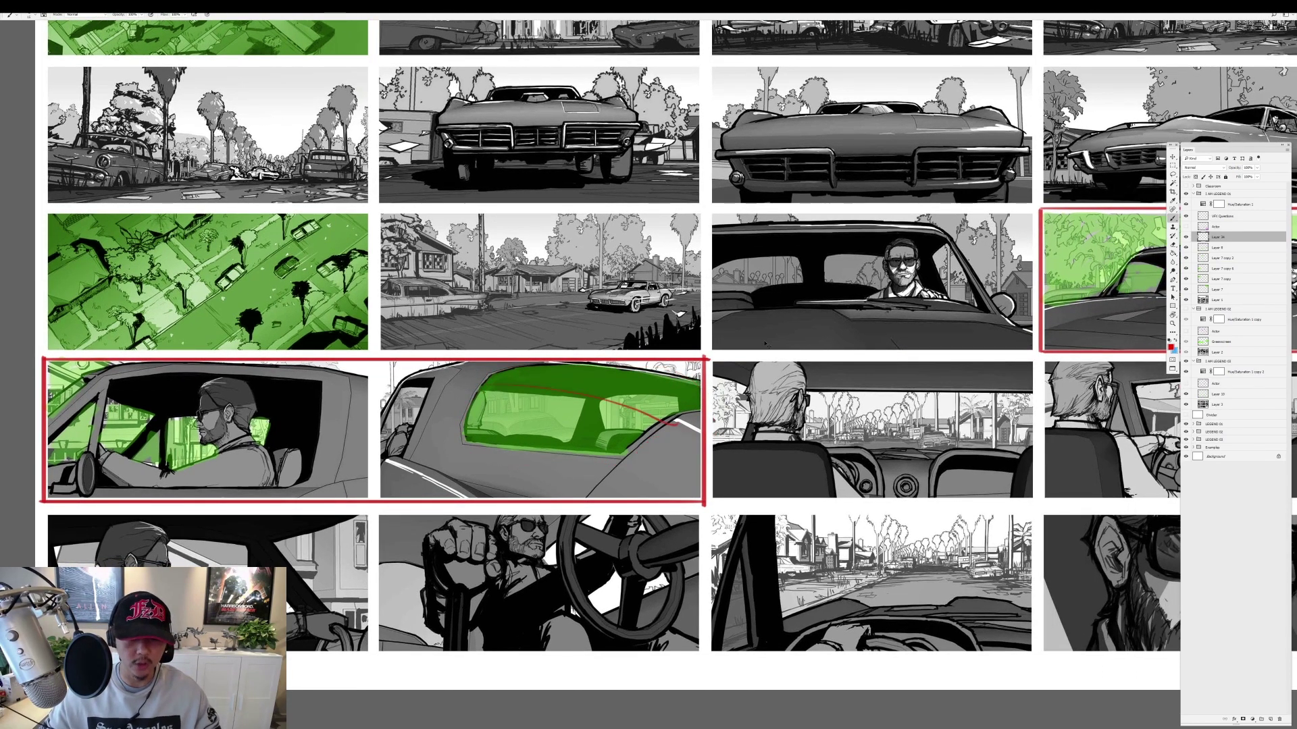
key(ctrl+z)
Sketch and undo another red line across the window, then circle the third-row windshield.
scroll(768, 328, right, 10)
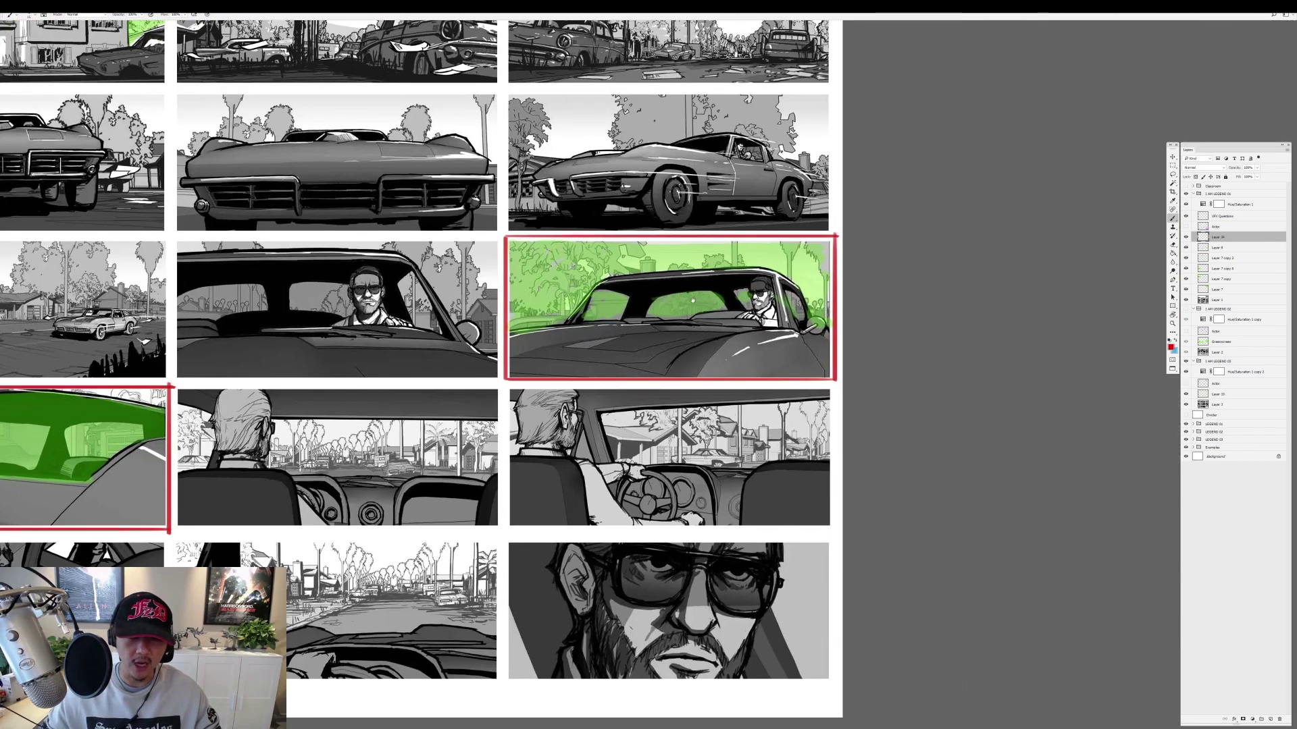
scroll(735, 331, down, 1)
scroll(735, 331, left, 5)
scroll(735, 331, left, 7)
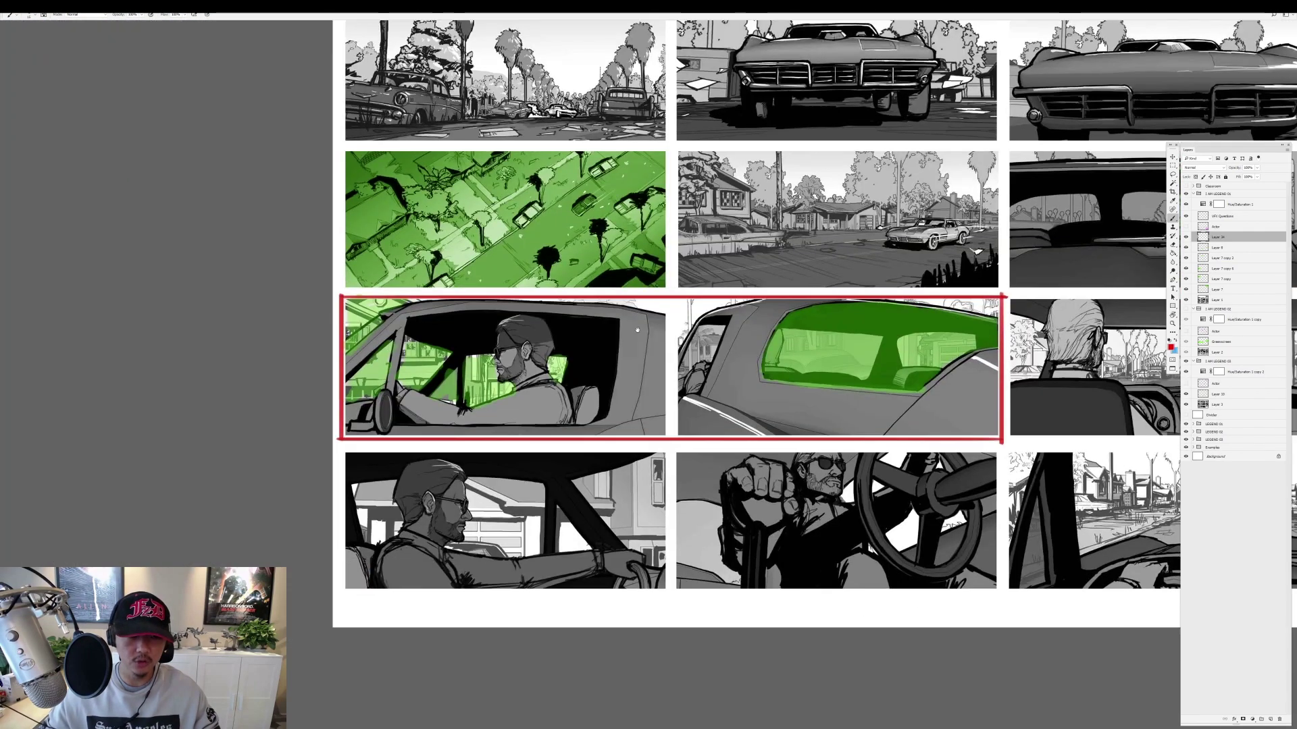
scroll(551, 333, right, 4)
drag(533, 333, 666, 368)
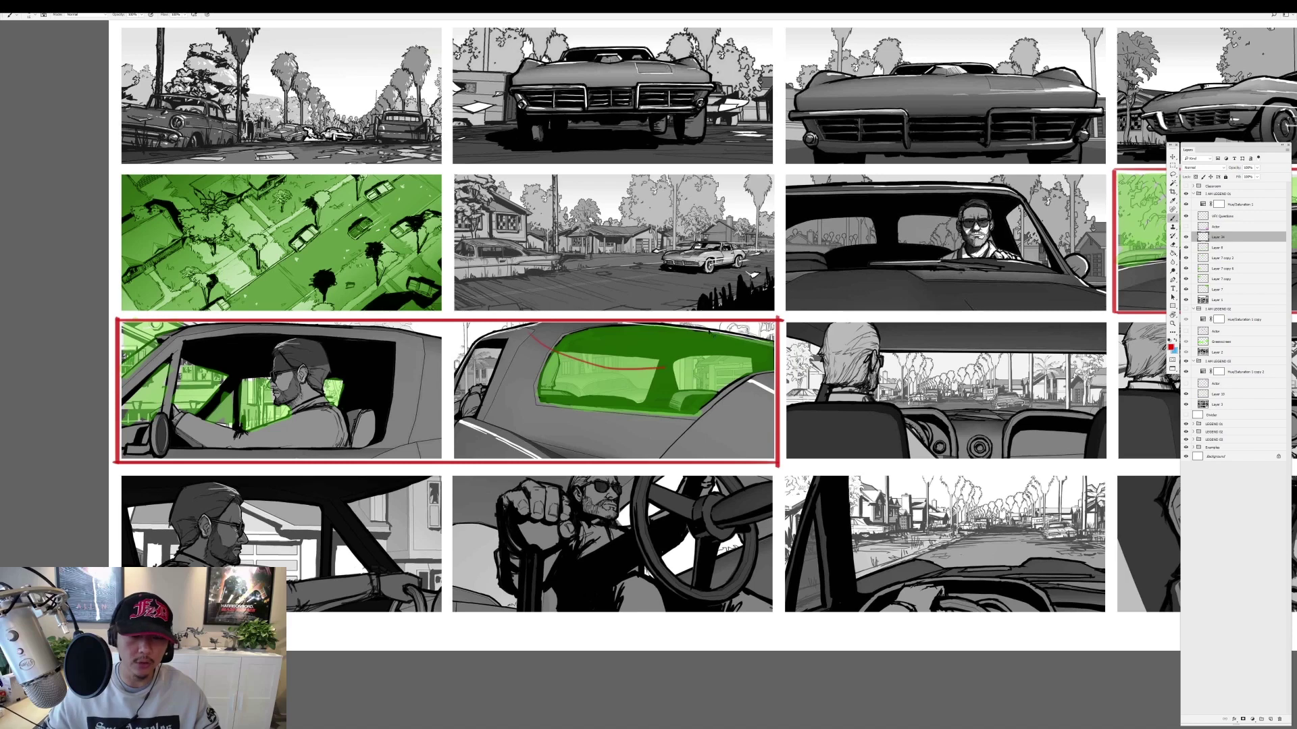
key(ctrl+z)
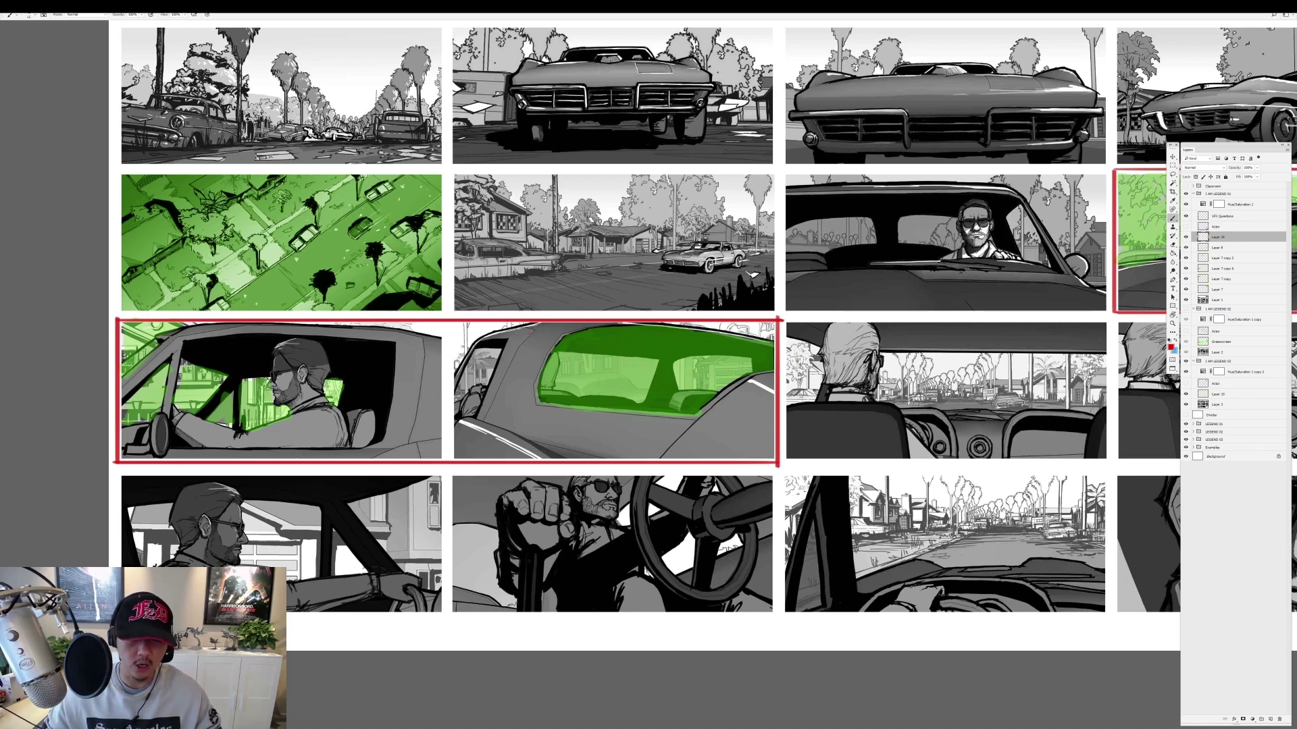
drag(702, 365, 507, 365)
drag(777, 351, 706, 335)
scroll(505, 350, up, 5)
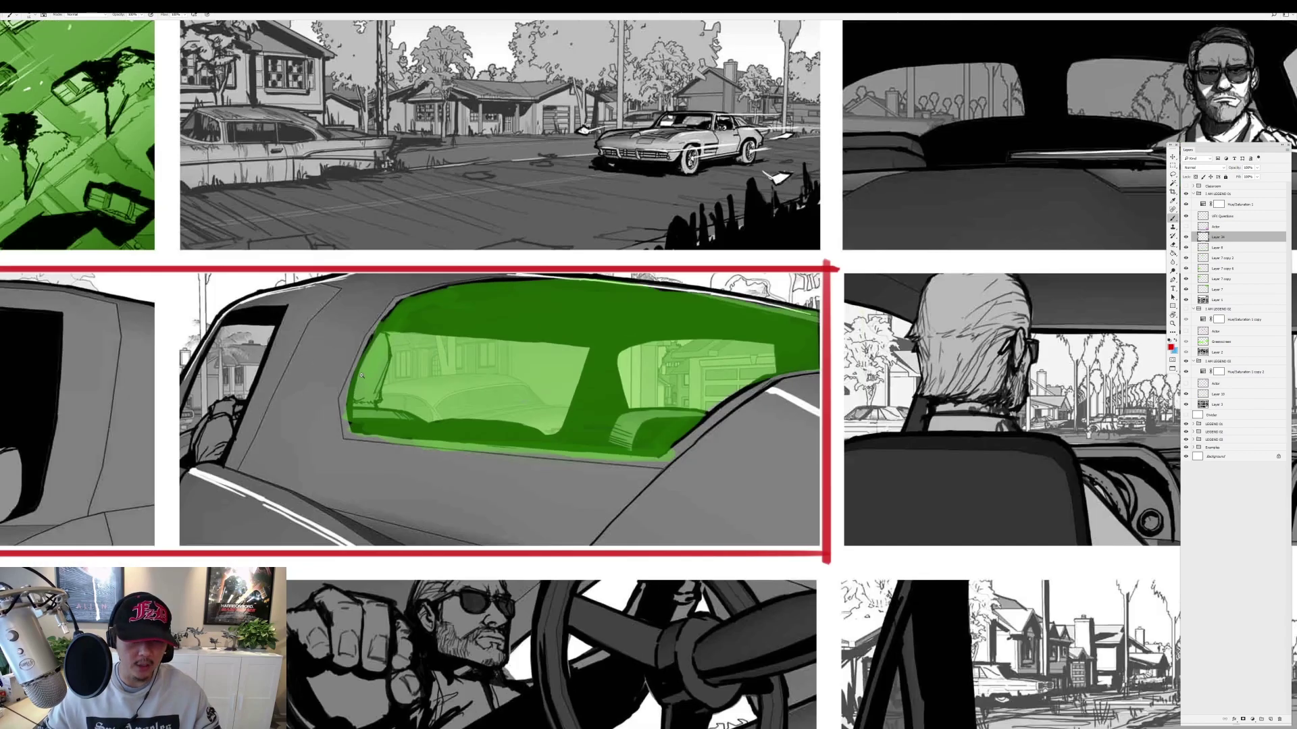
mouse_move(395, 305)
mouse_down()
mouse_move(347, 398)
mouse_move(362, 473)
mouse_move(789, 516)
mouse_move(540, 490)
mouse_move(358, 419)
mouse_move(580, 221)
mouse_up()
mouse_move(750, 289)
mouse_down()
mouse_move(837, 325)
mouse_move(757, 283)
mouse_move(787, 272)
mouse_up()
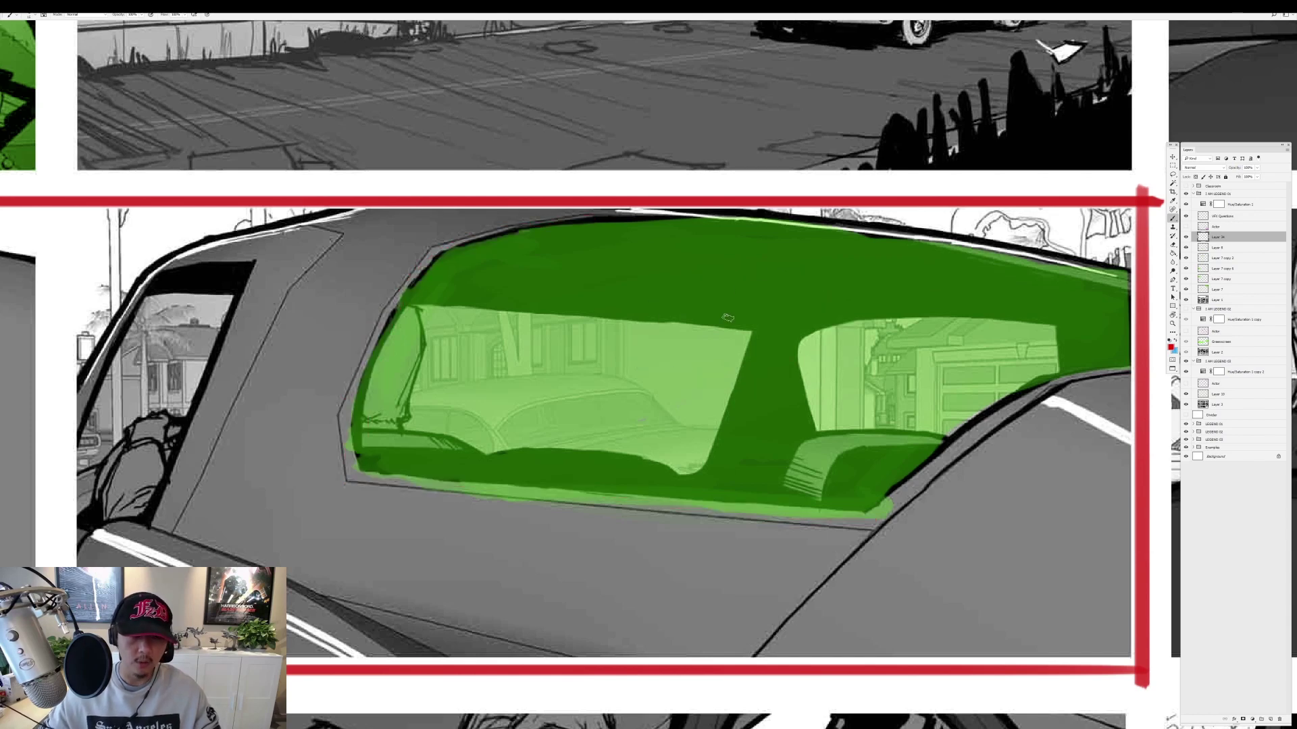
mouse_move(702, 310)
mouse_down()
mouse_move(696, 405)
mouse_move(709, 307)
mouse_up()
scroll(977, 244, down, 3)
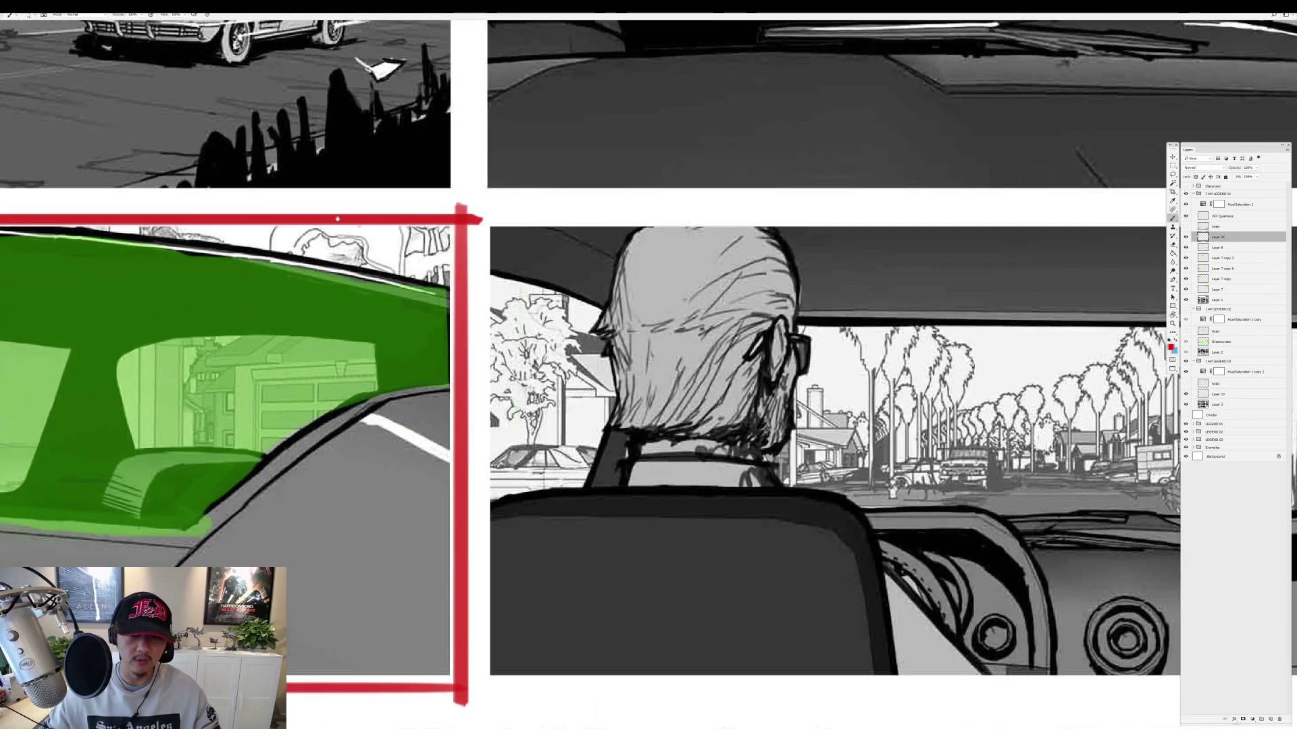
drag(977, 244, 589, 263)
scroll(589, 263, up, 3)
scroll(588, 264, down, 3)
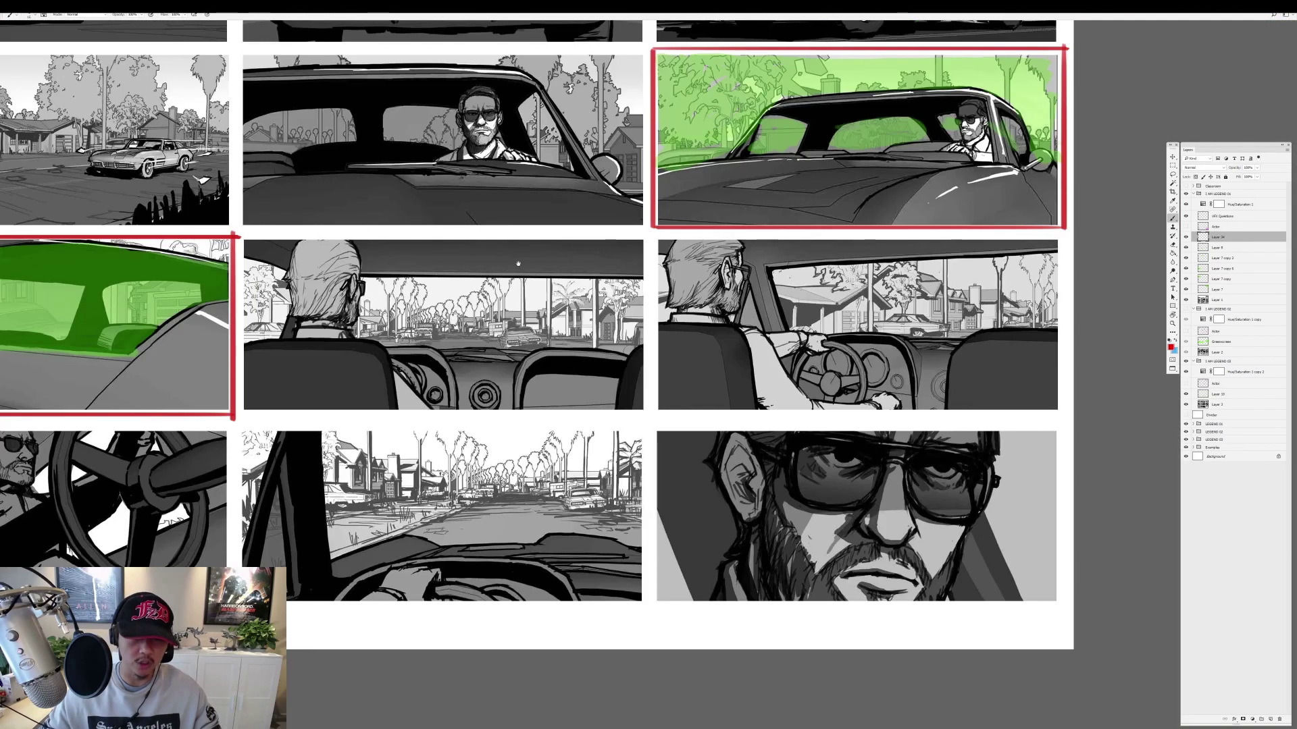
mouse_move(348, 251)
mouse_down()
mouse_move(311, 281)
mouse_move(378, 338)
mouse_up()
drag(777, 264, 716, 247)
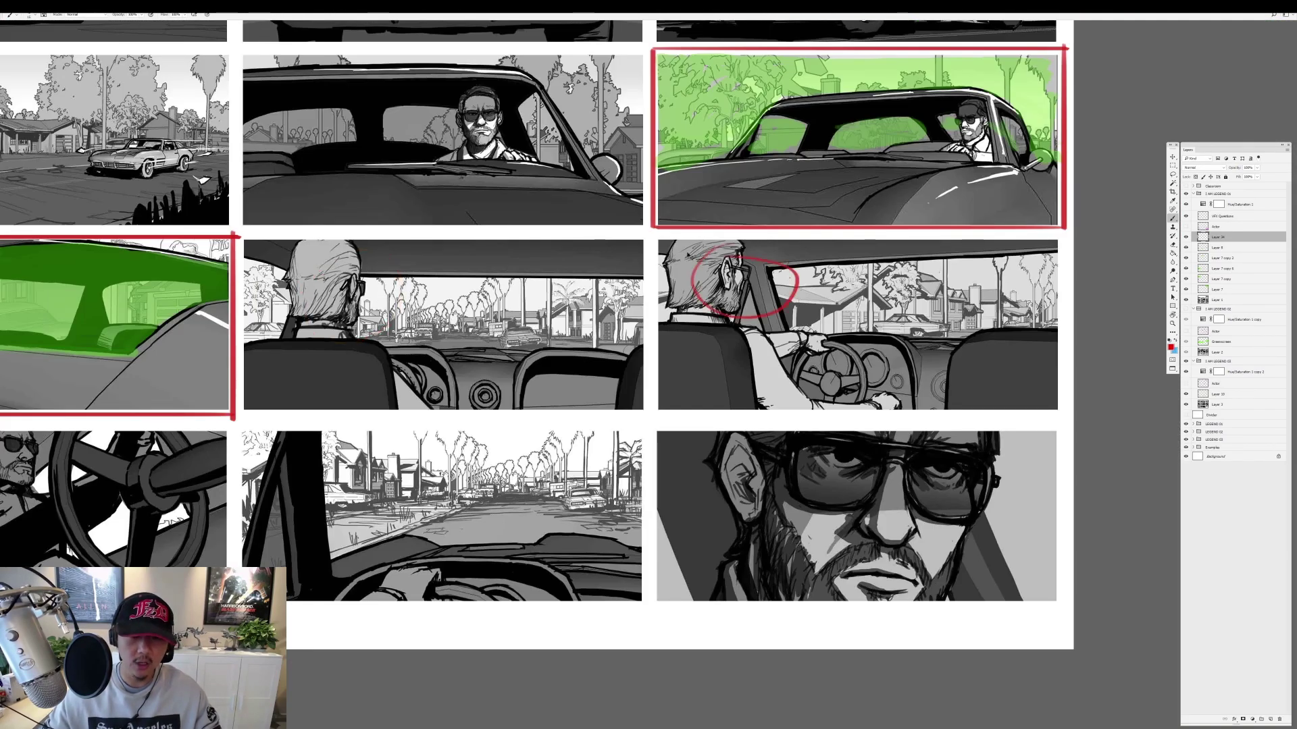
drag(338, 337, 669, 311)
drag(203, 378, 651, 292)
mouse_move(370, 331)
mouse_down()
mouse_move(348, 335)
mouse_move(372, 338)
mouse_move(403, 382)
mouse_move(763, 352)
mouse_up()
drag(709, 318, 750, 372)
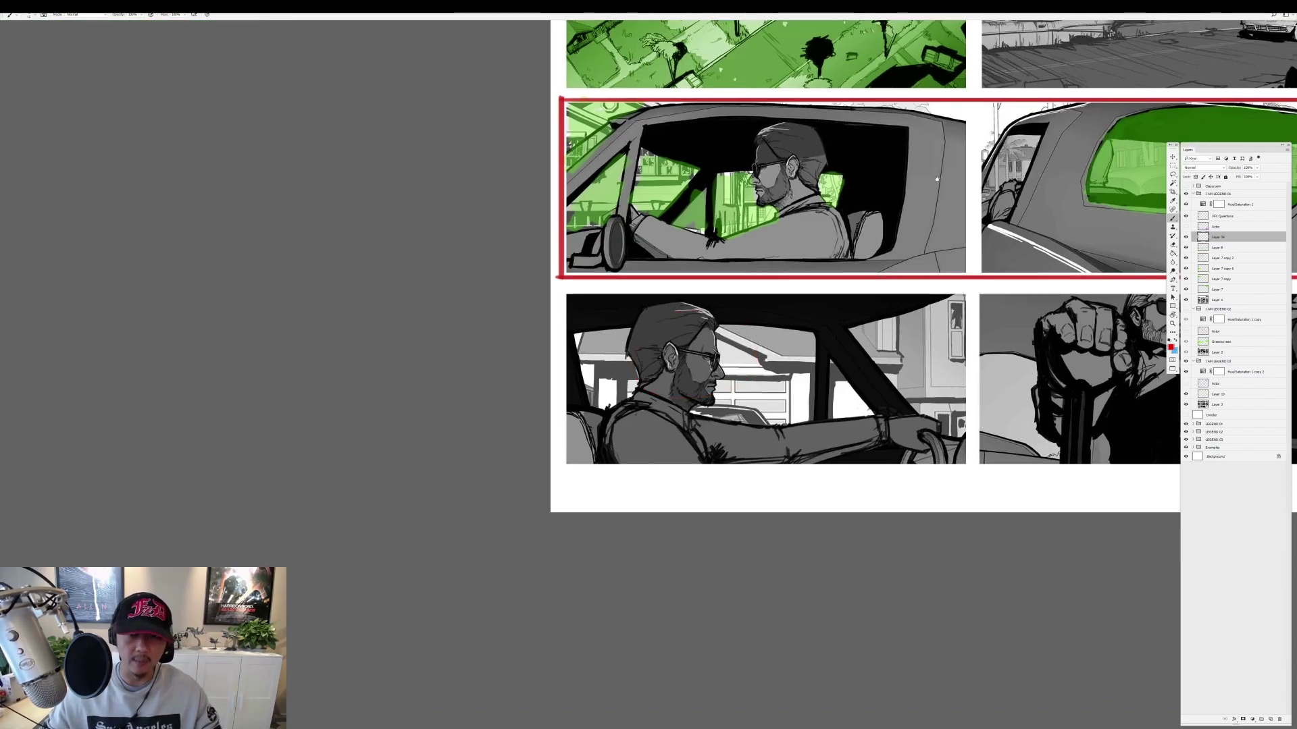
drag(1013, 203, 481, 339)
drag(878, 270, 294, 360)
drag(917, 269, 768, 282)
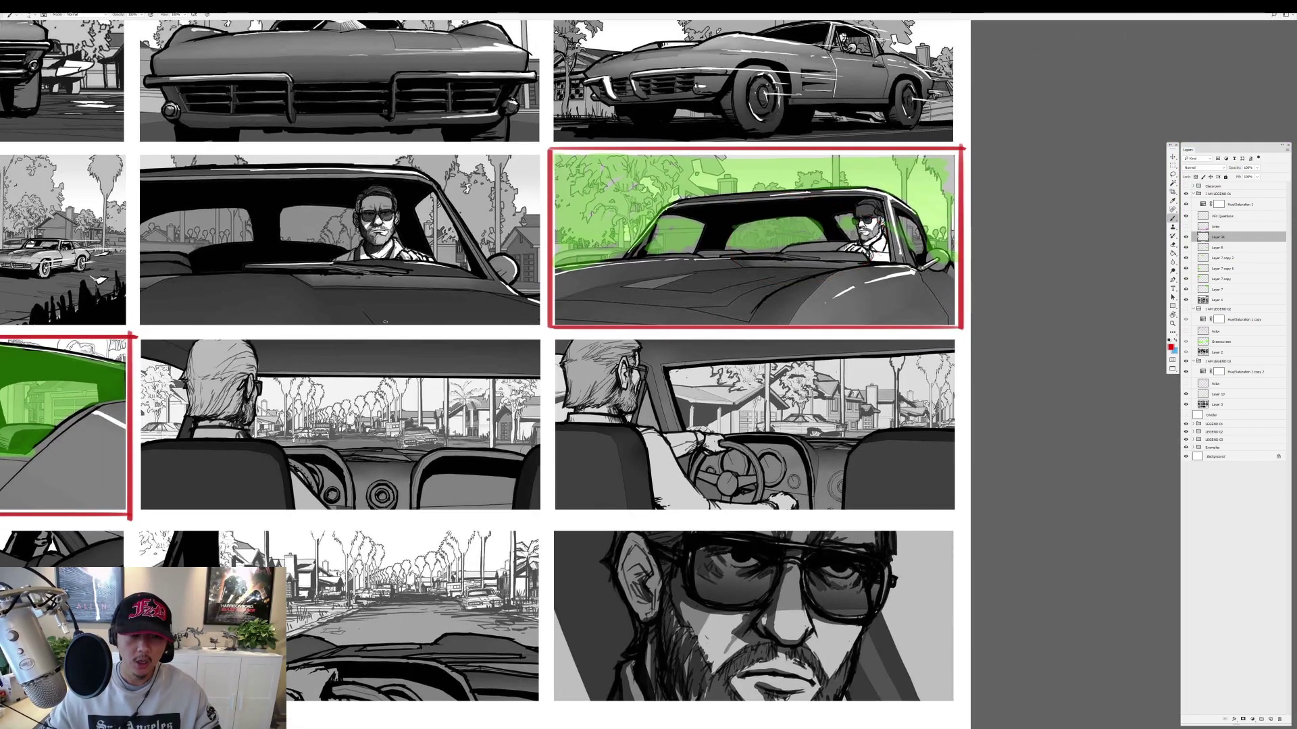
drag(594, 297, 1236, 203)
drag(463, 289, 637, 250)
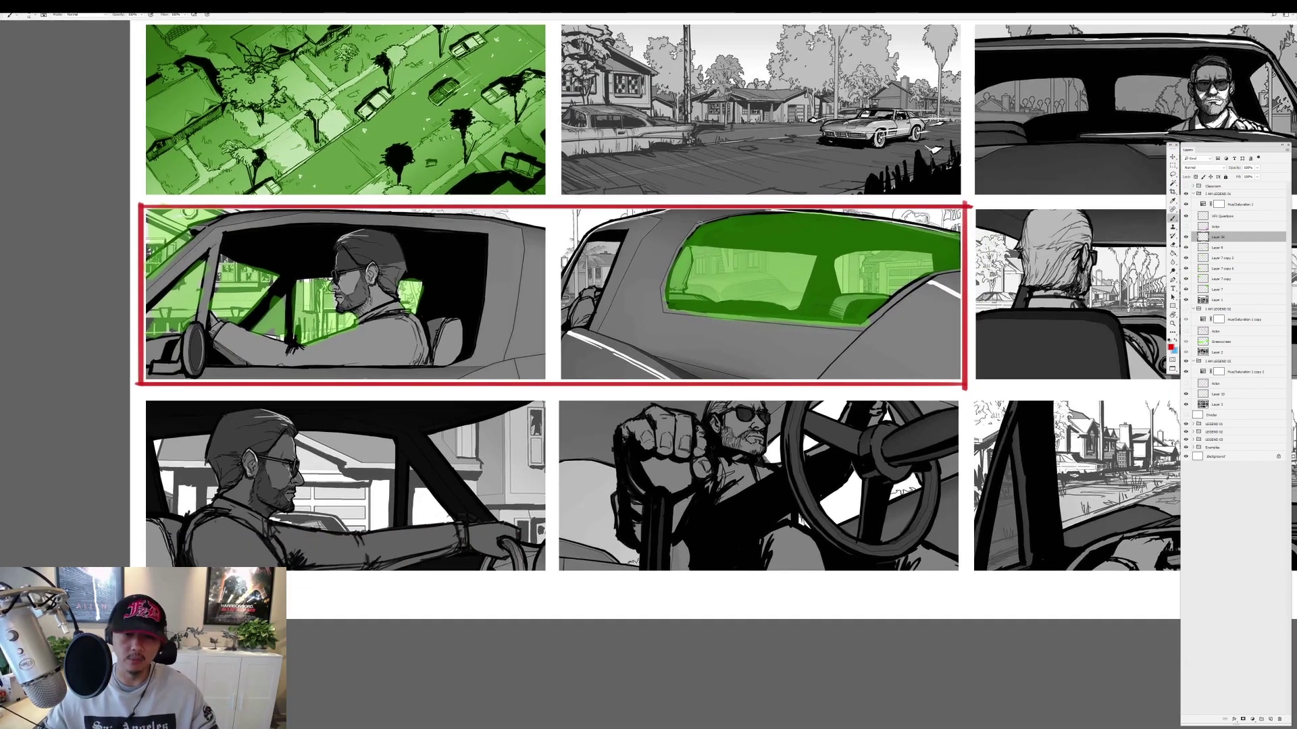
drag(699, 222, 665, 311)
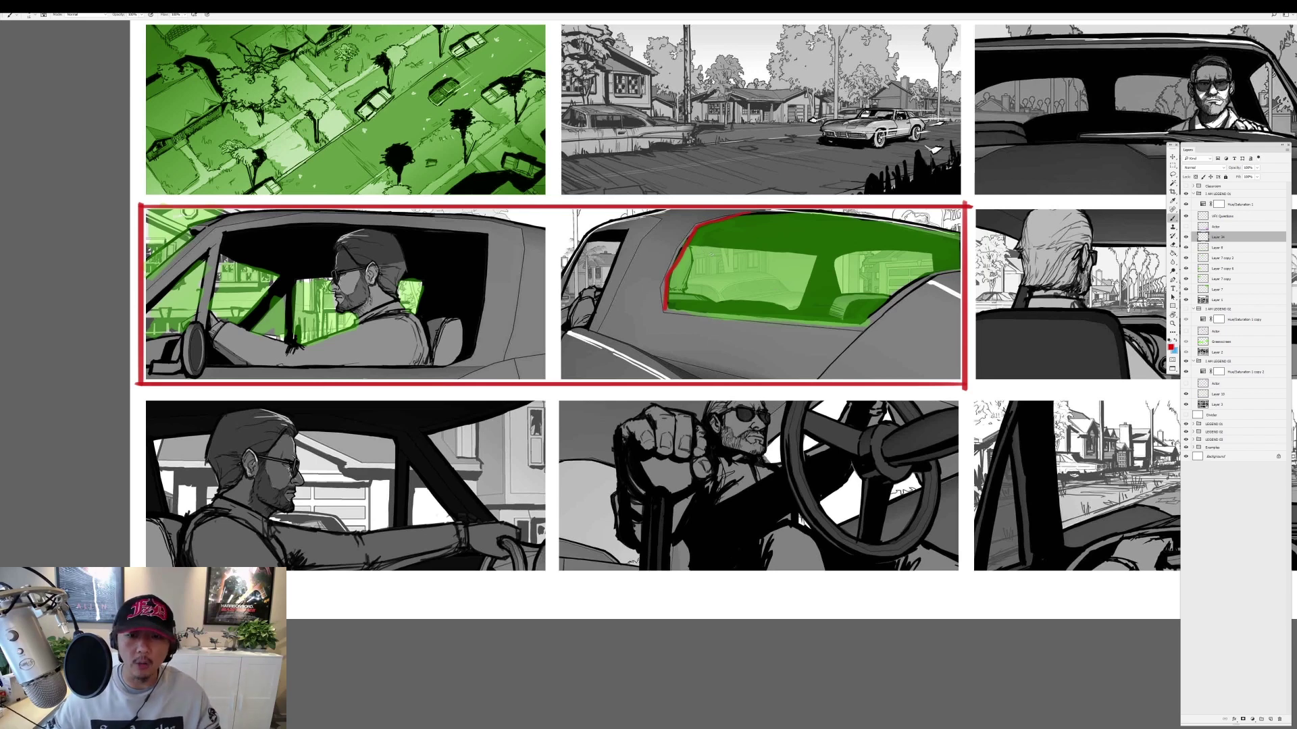
Zoom in on the green-window panel, trying and undoing a red edge stroke.
key(ctrl+z)
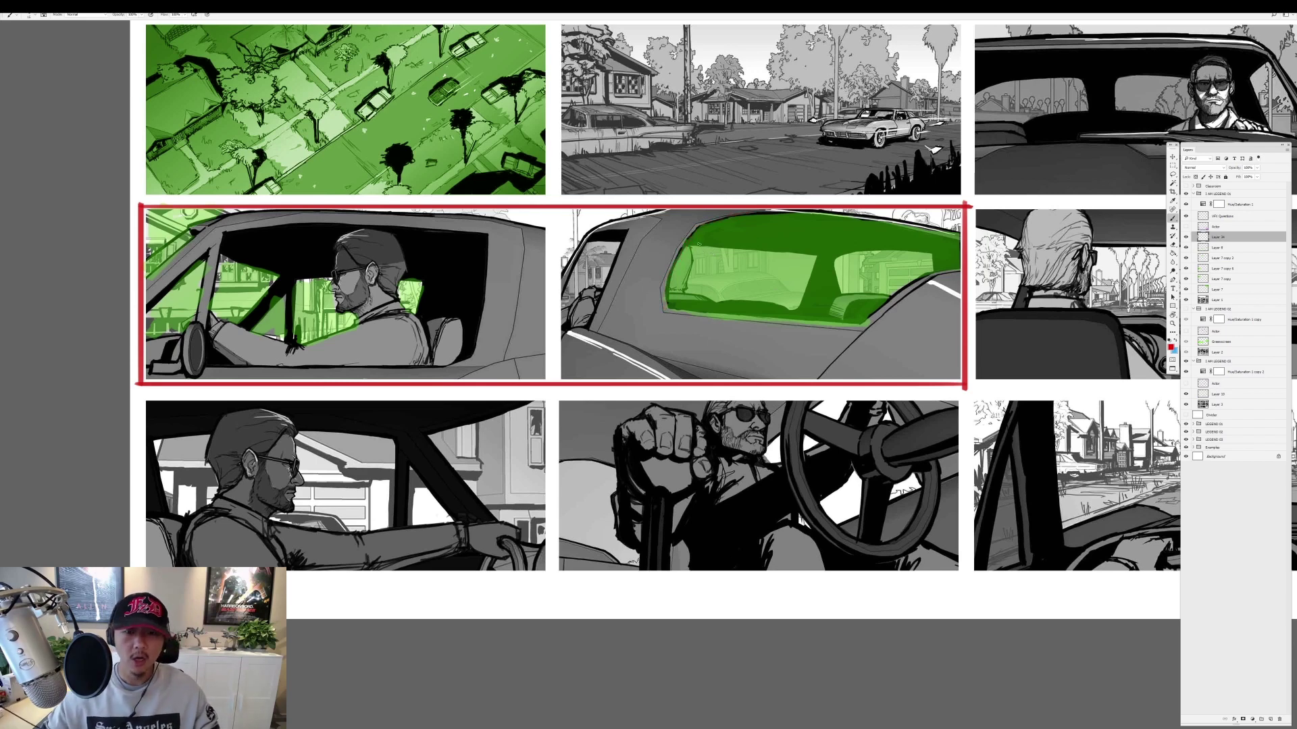
key(ctrl+plus)
mouse_move(719, 257)
mouse_down()
mouse_move(642, 281)
mouse_move(610, 366)
mouse_up()
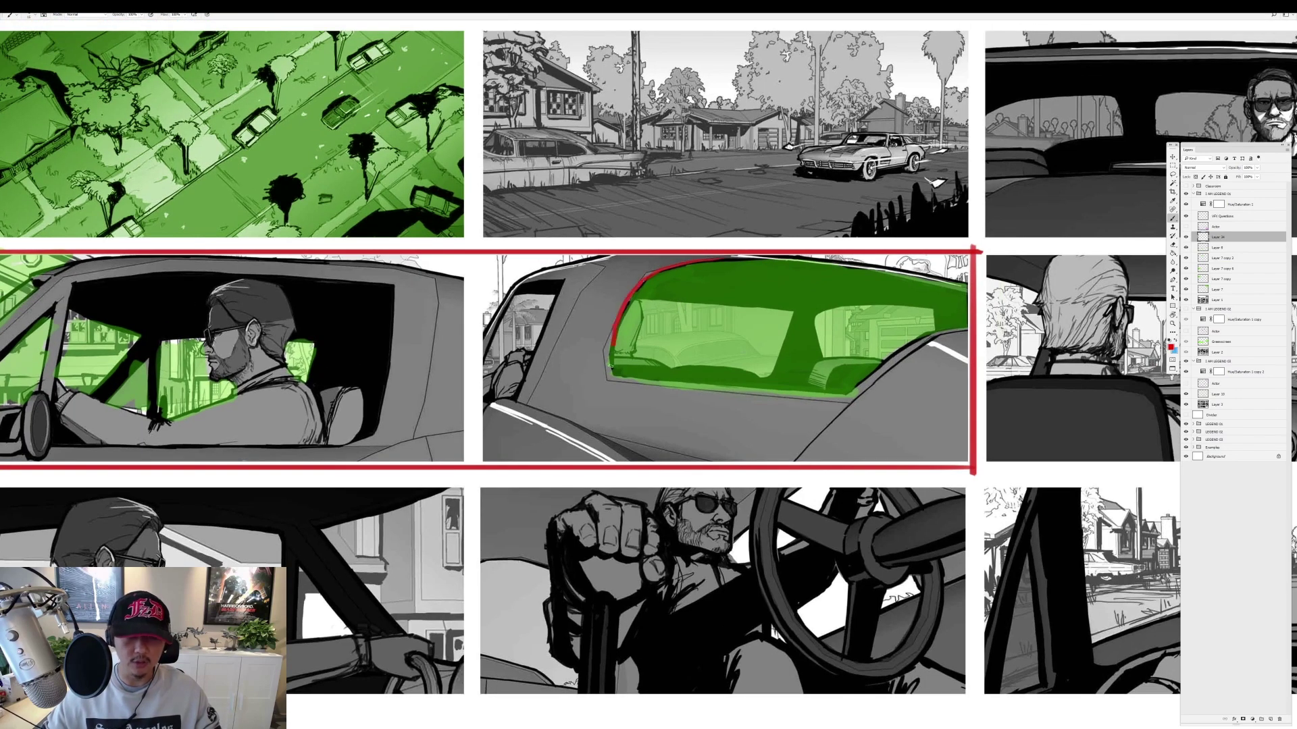
drag(830, 240, 651, 246)
key(ctrl+z)
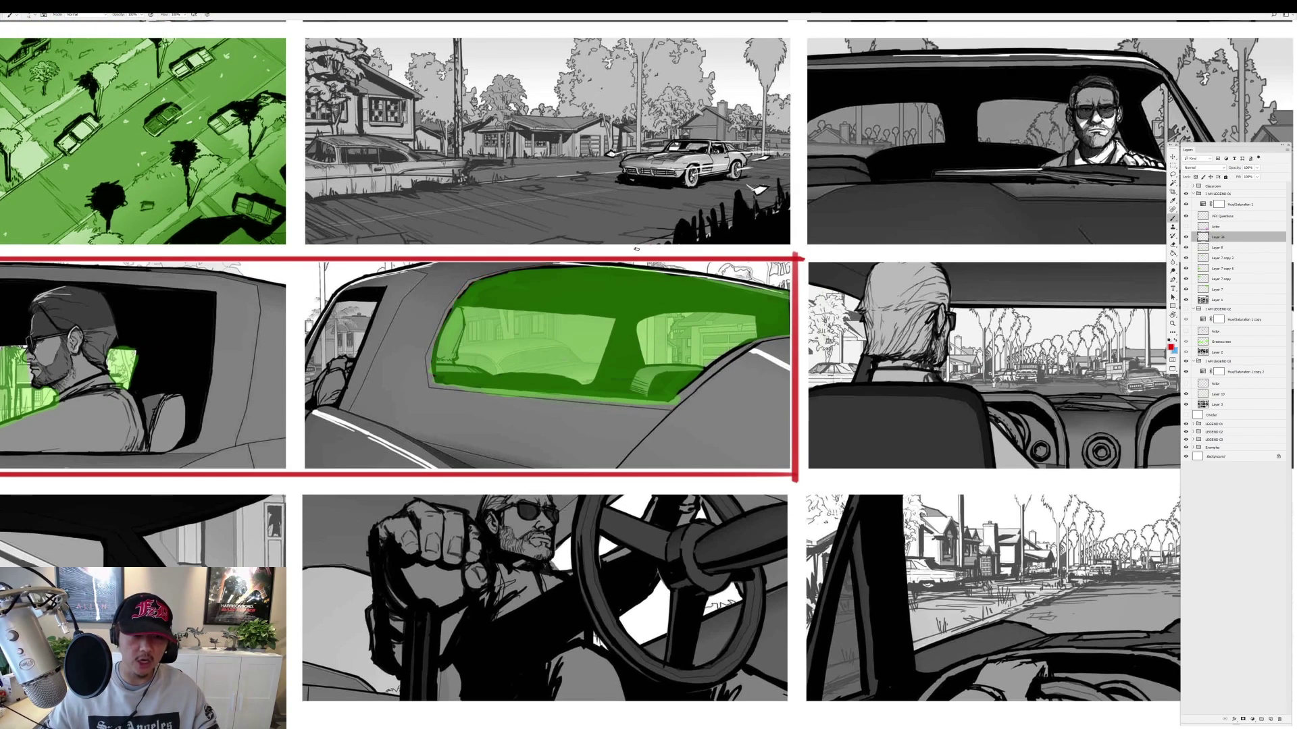
Scribble red hatching and numbers 1 and 2 over the window, then remove them.
drag(405, 459, 641, 240)
mouse_move(432, 480)
mouse_down()
mouse_move(693, 249)
mouse_move(757, 233)
mouse_move(486, 472)
mouse_move(364, 472)
mouse_move(669, 297)
mouse_up()
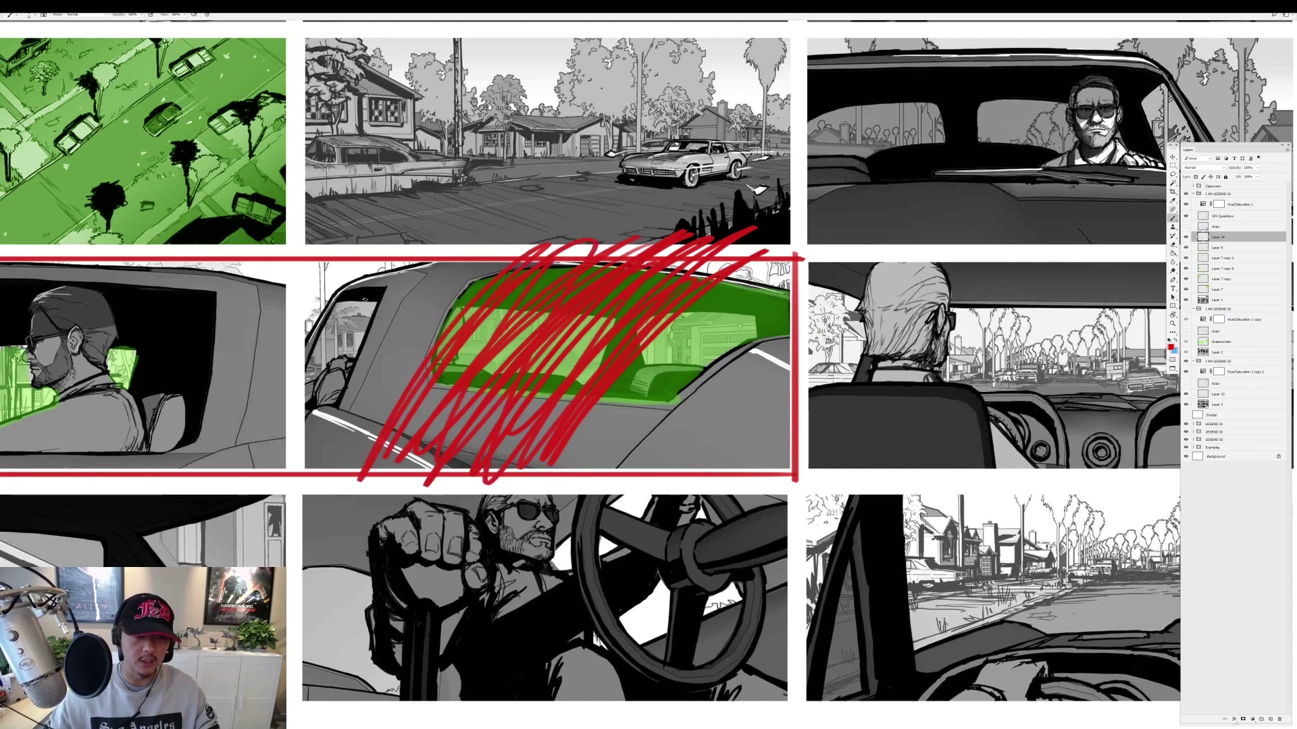
drag(360, 289, 361, 323)
drag(706, 380, 744, 389)
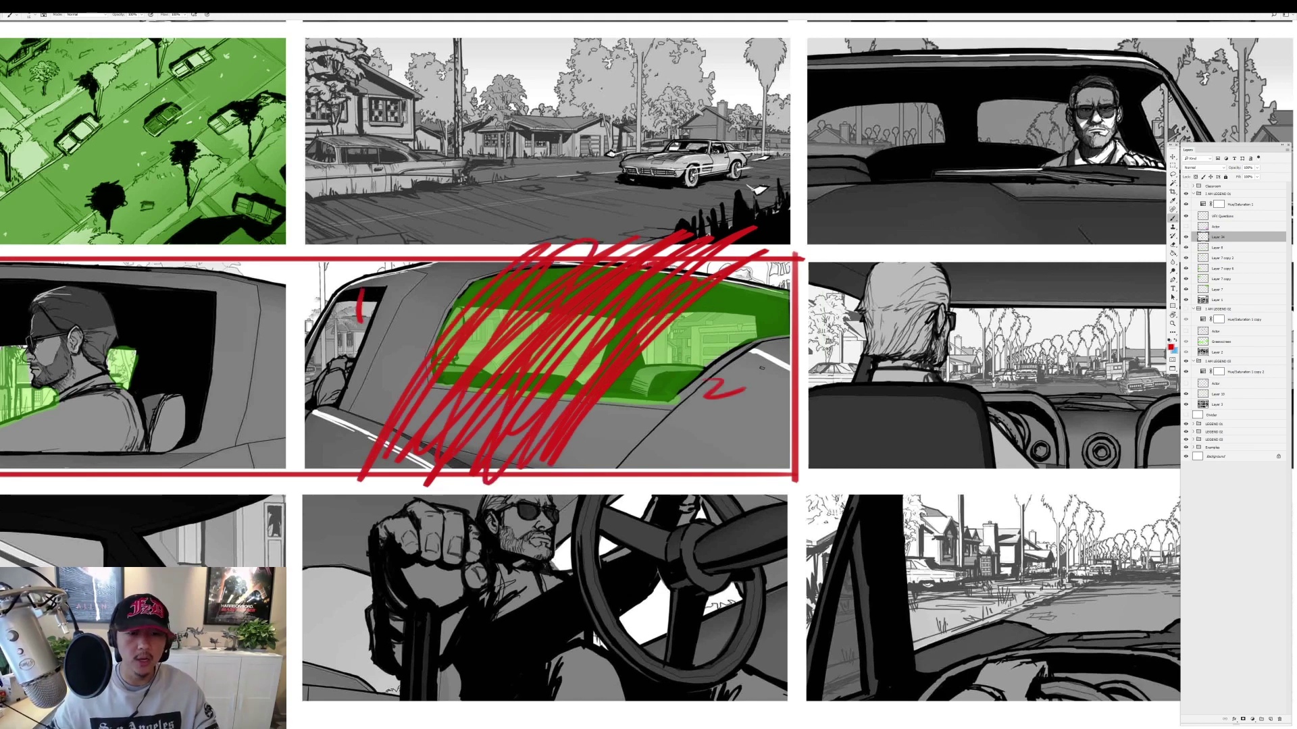
key(ctrl+z)
key(Delete)
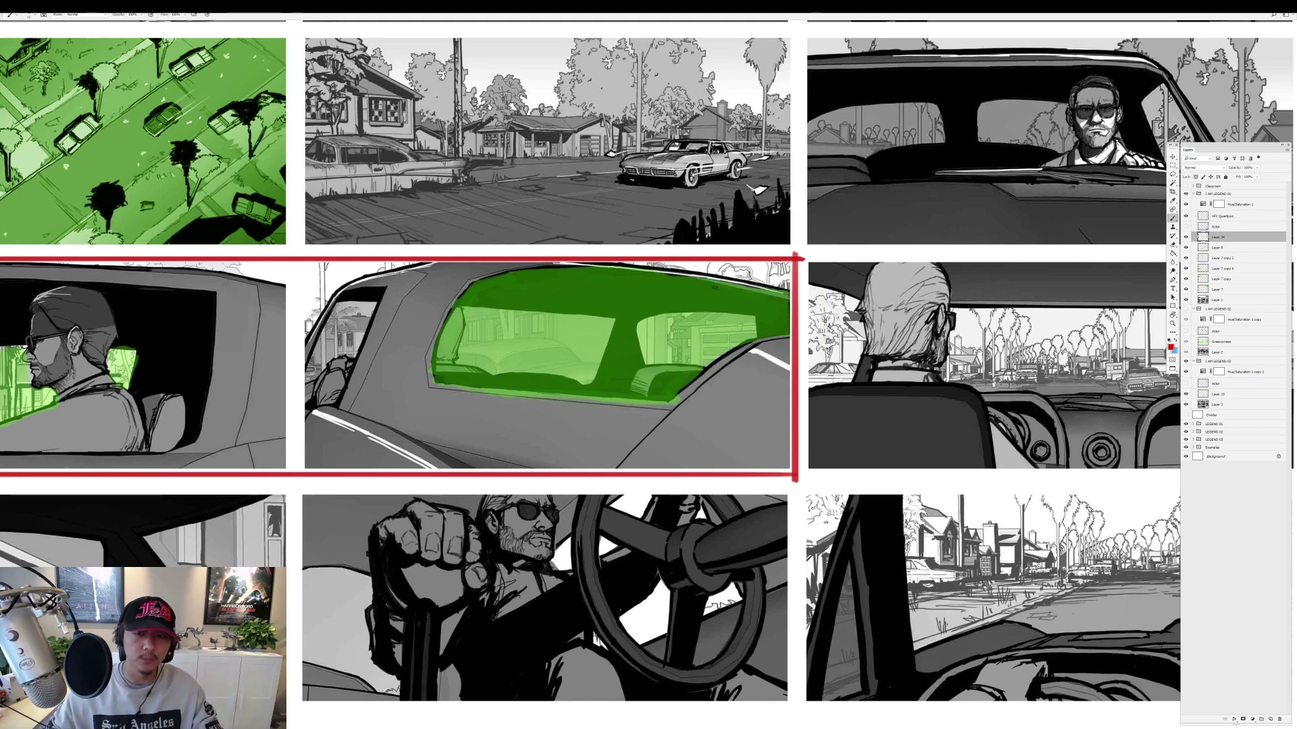
Scroll across the sheet and hide the I AM LEGEND 01 group to reveal the next sheet.
scroll(588, 364, right, 3)
scroll(588, 365, down, 2)
scroll(588, 365, down, 2)
scroll(587, 365, down, 2)
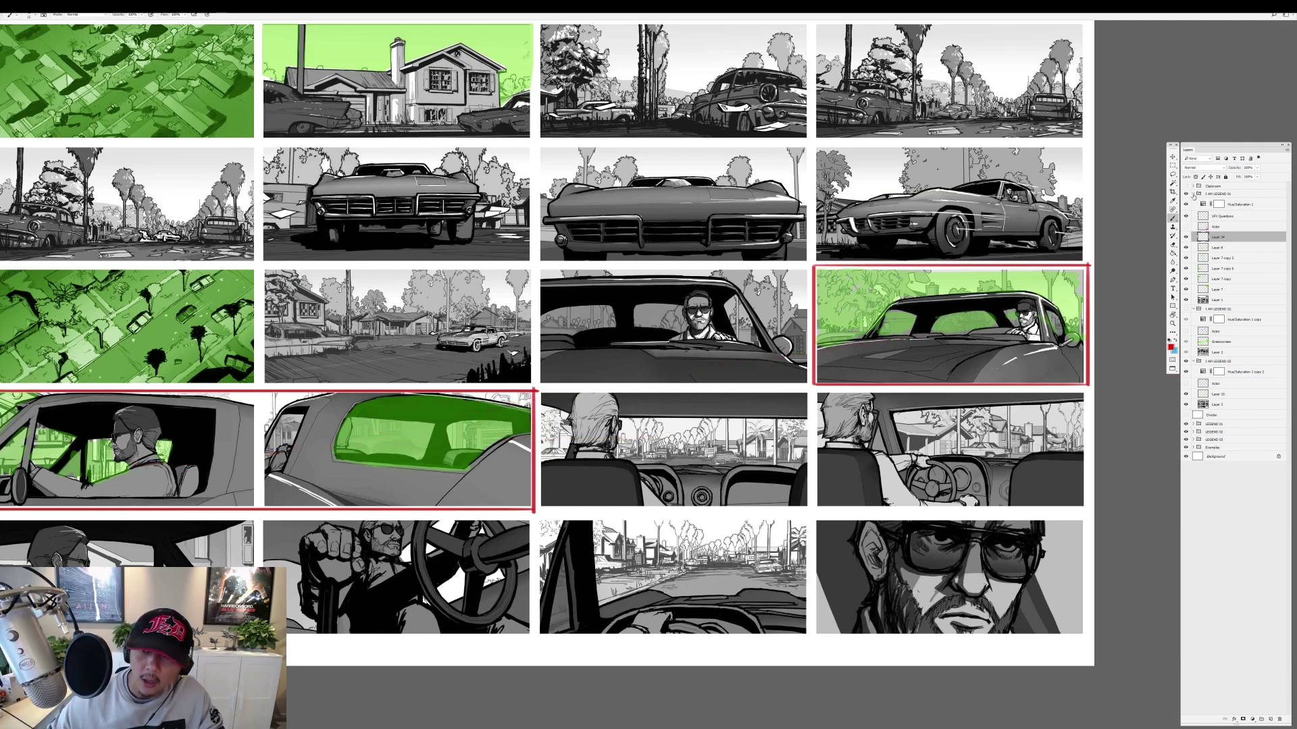
click(1193, 194)
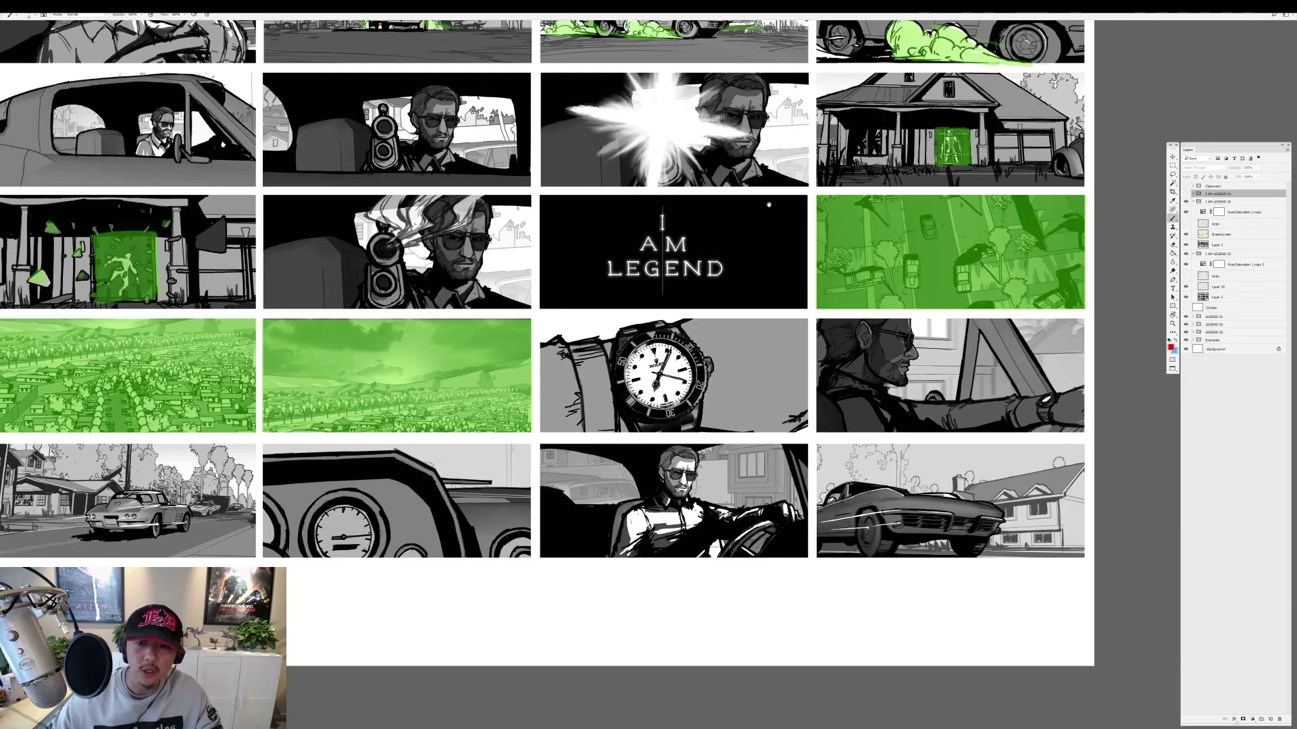
drag(769, 204, 794, 304)
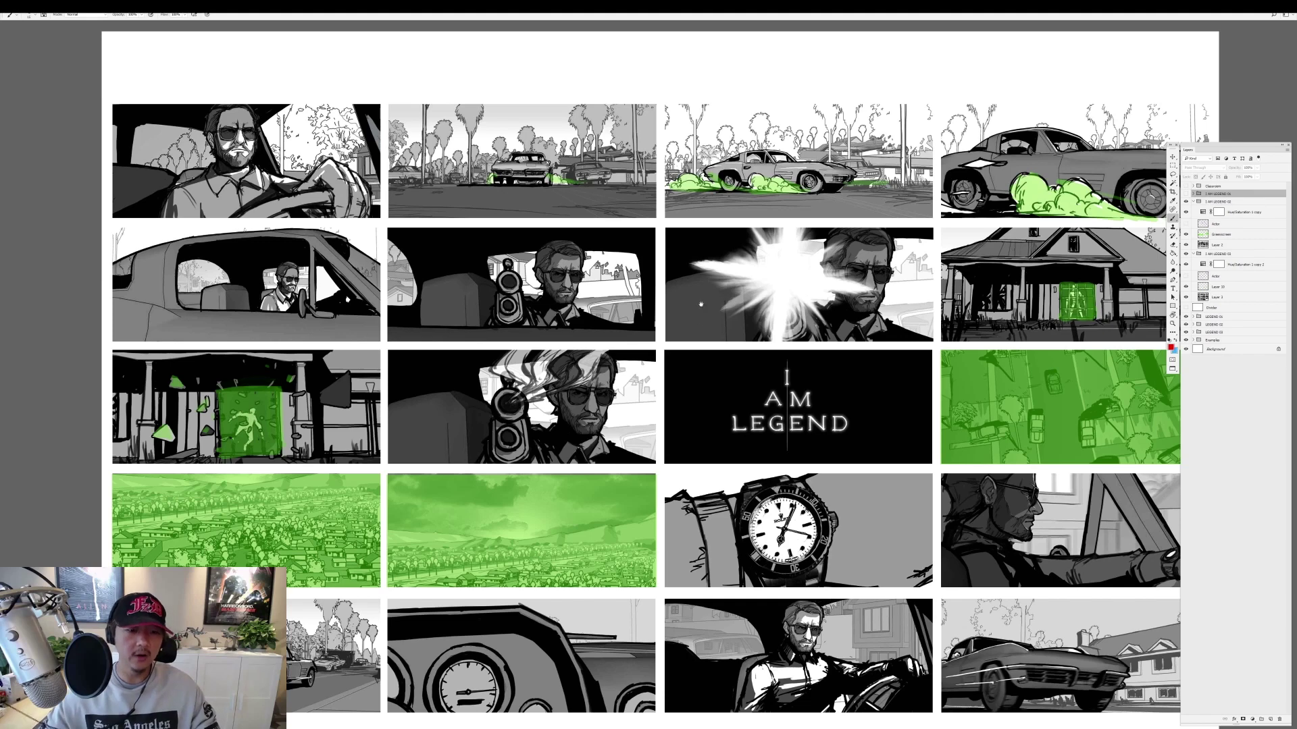
drag(701, 304, 628, 269)
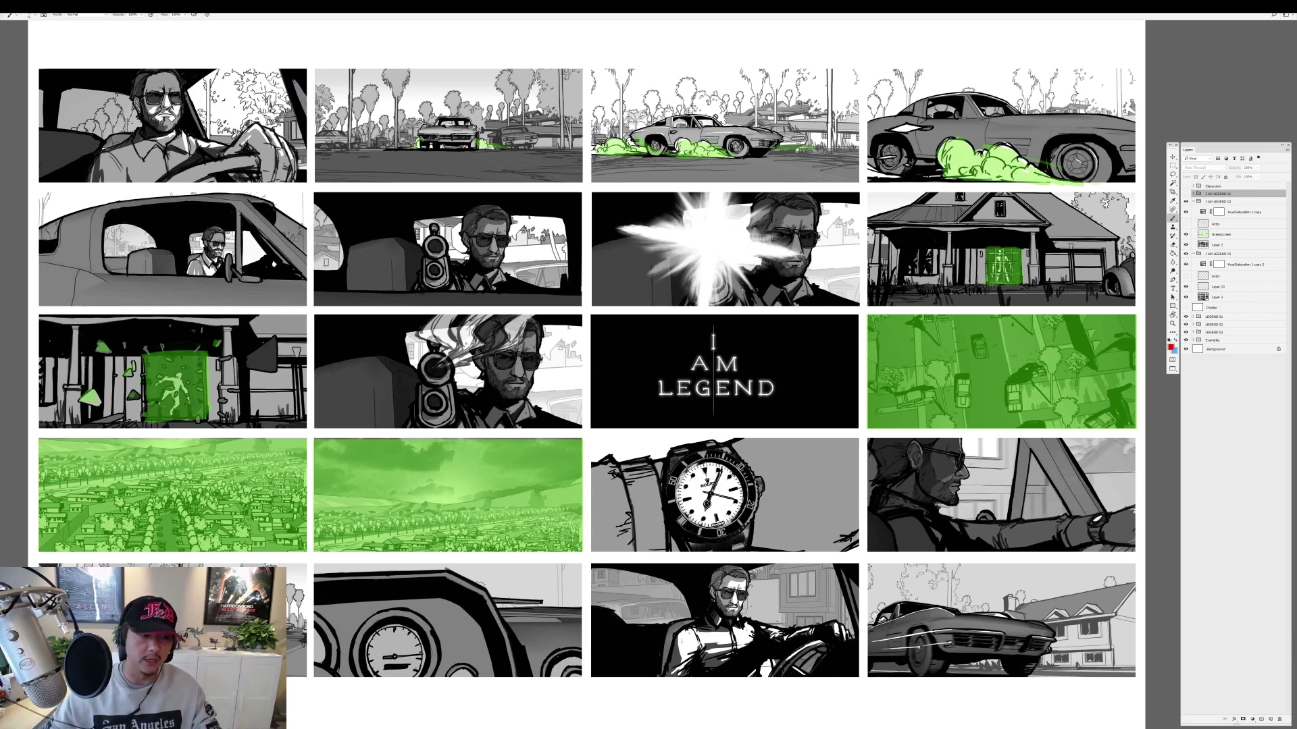
scroll(943, 275, up, 3)
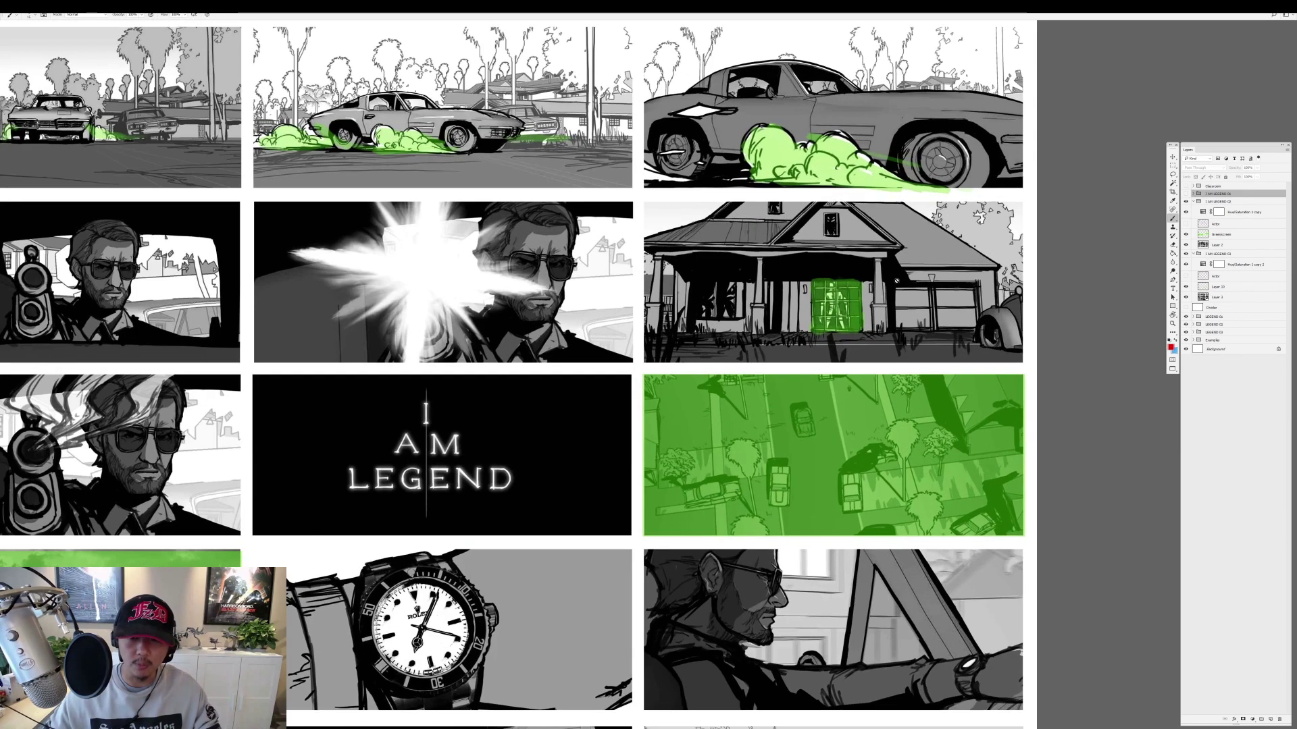
scroll(873, 272, up, 3)
scroll(873, 272, down, 10)
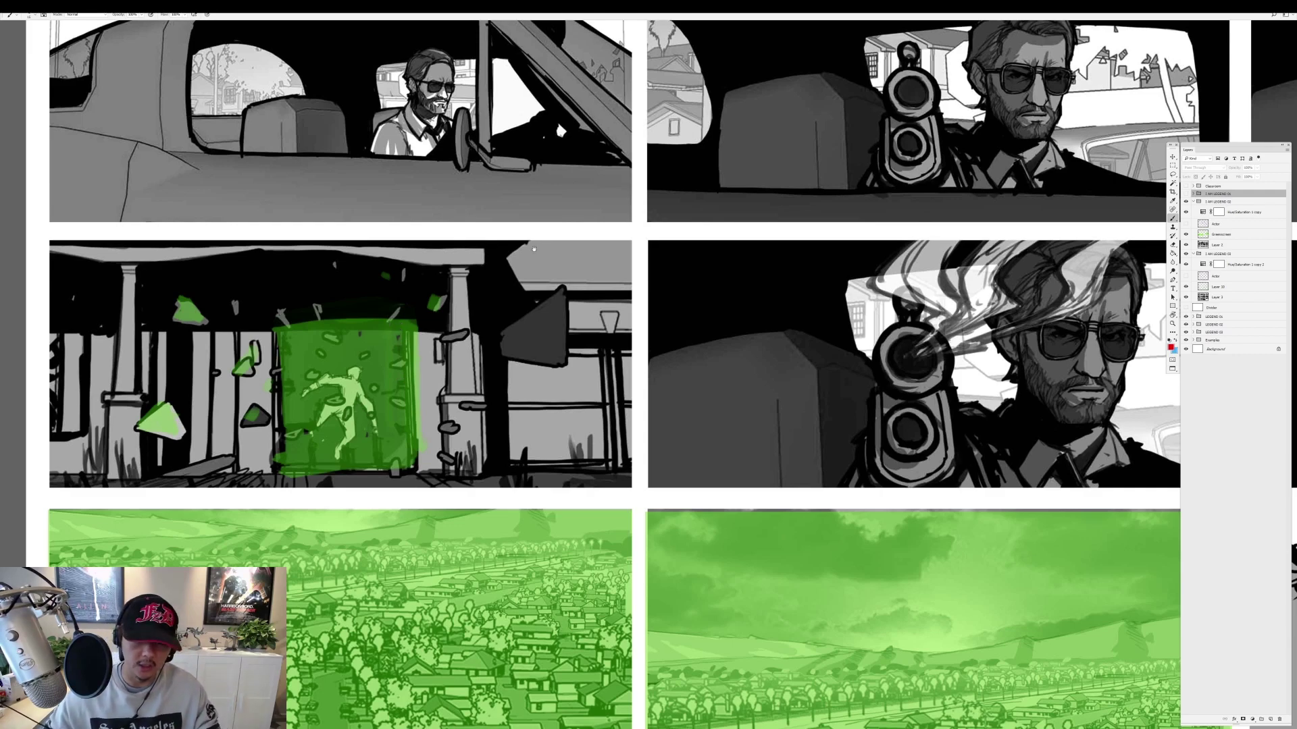
scroll(534, 249, right, 5)
scroll(641, 216, right, 2)
scroll(770, 175, right, 3)
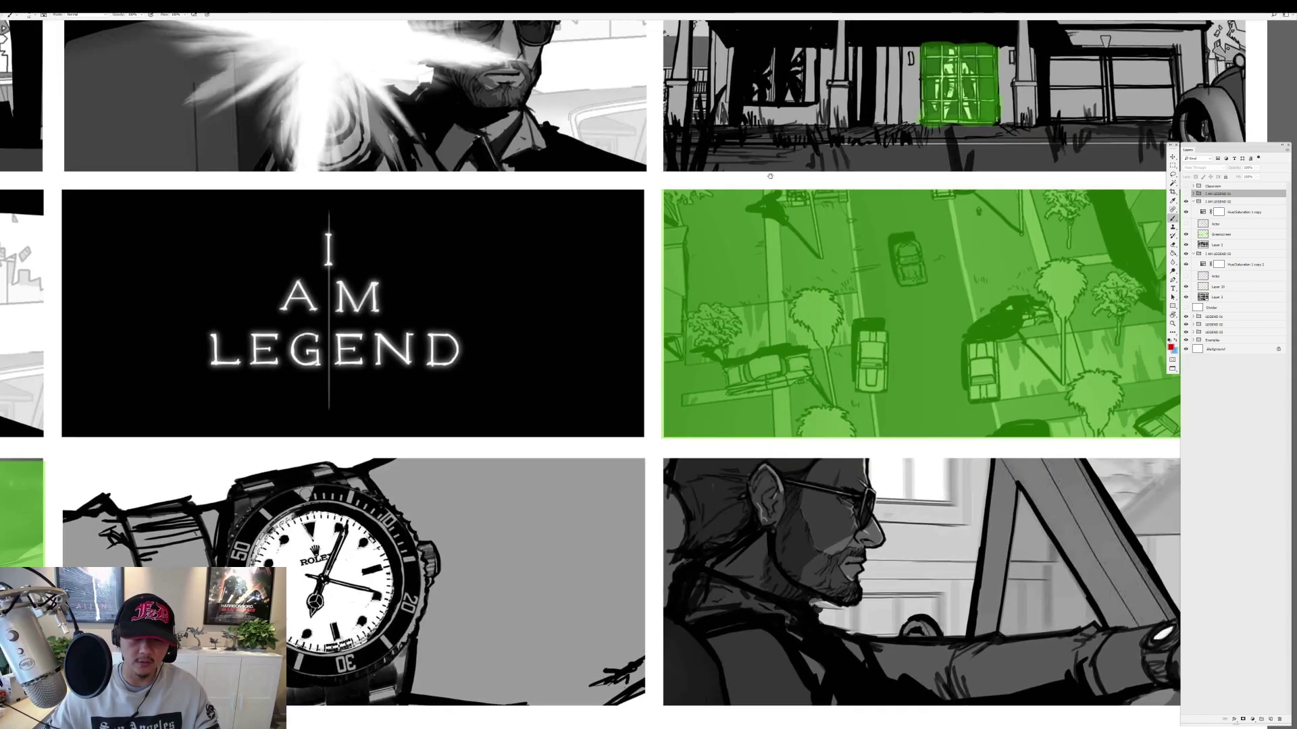
scroll(770, 176, right, 5)
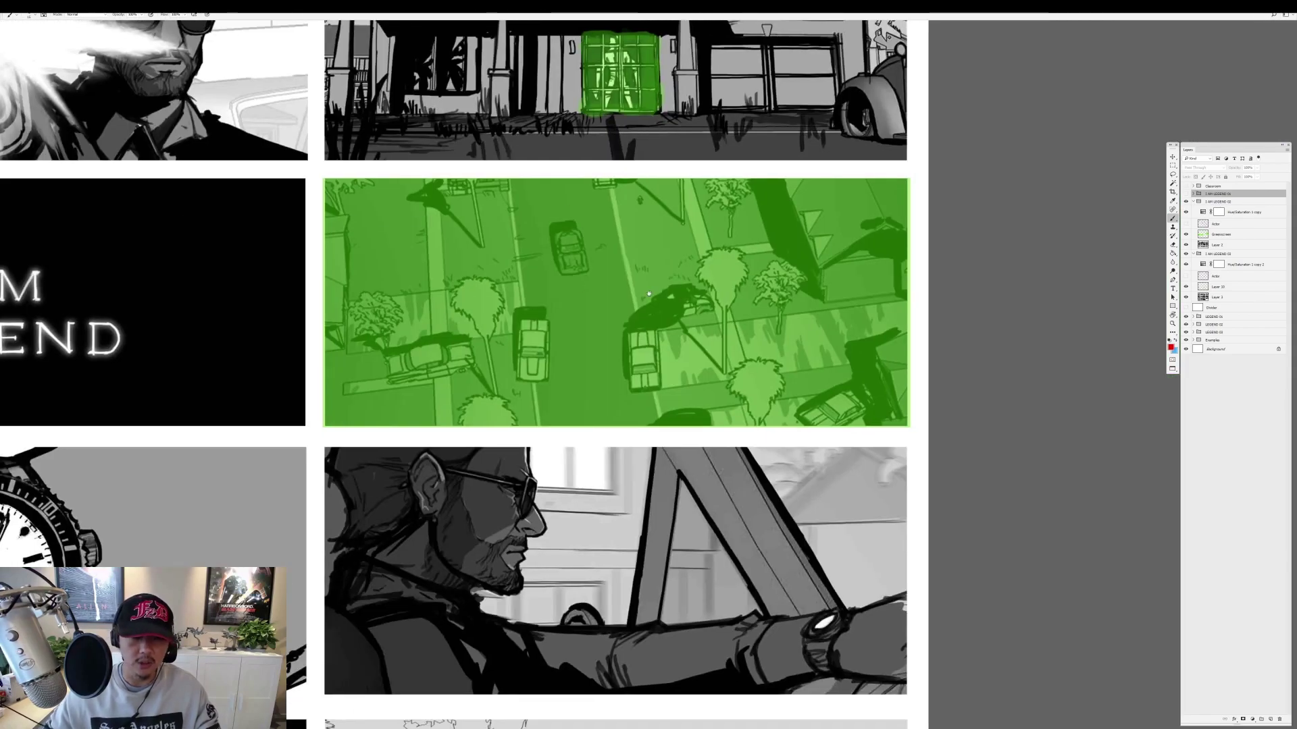
scroll(711, 302, down, 2)
scroll(437, 267, left, 5)
scroll(437, 267, left, 5)
scroll(848, 327, up, 2)
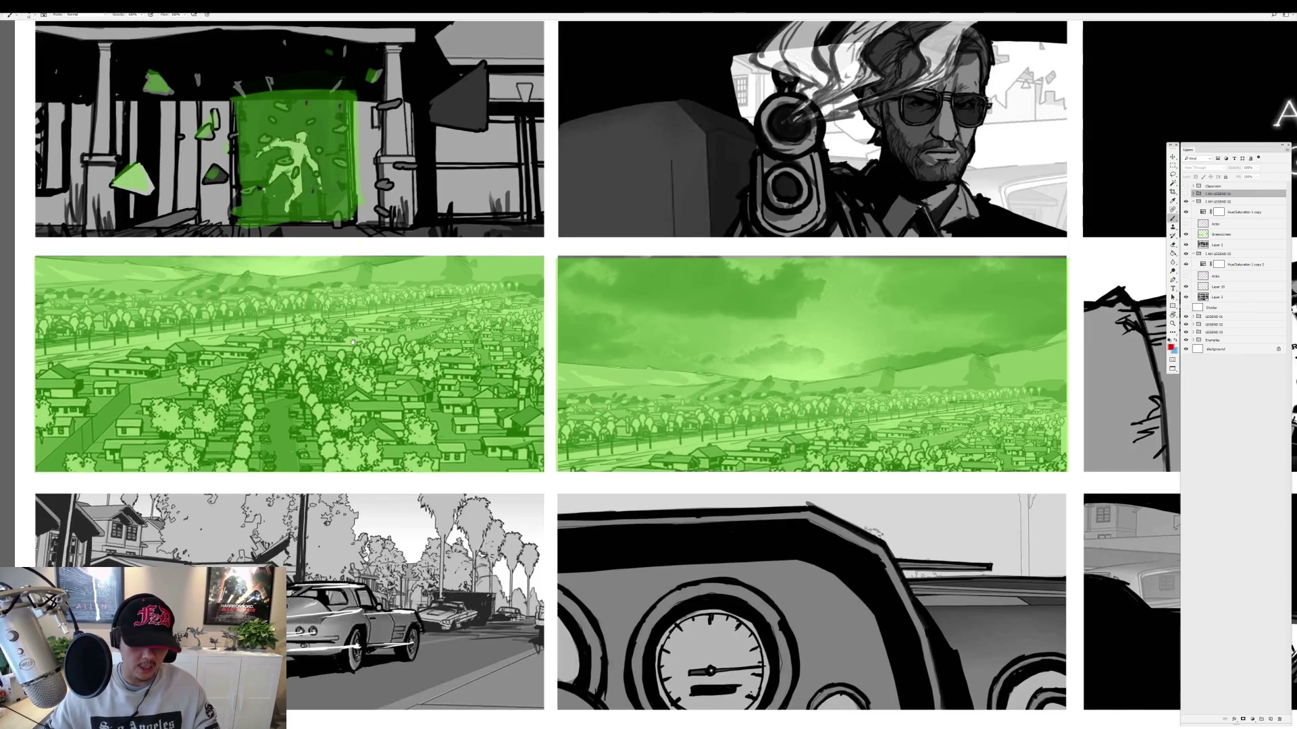
scroll(848, 328, up, 2)
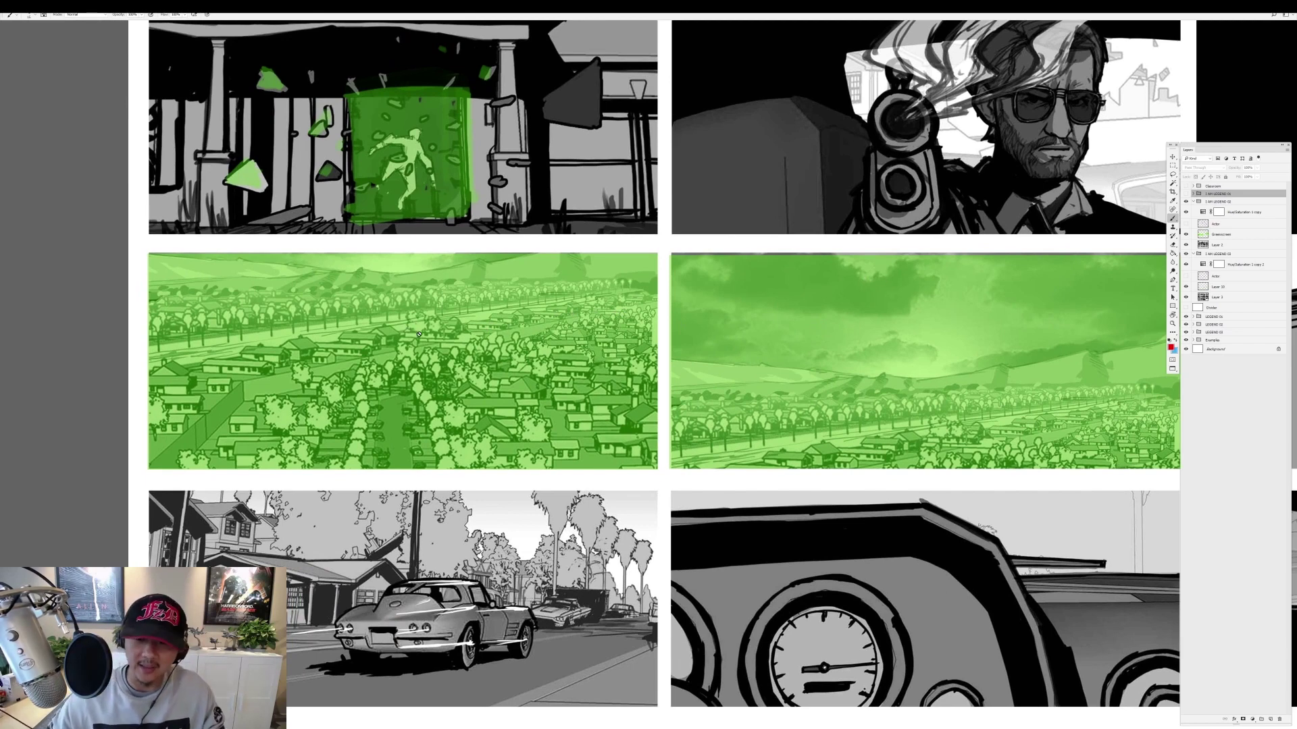
scroll(423, 337, down, 1)
scroll(423, 337, down, 1)
scroll(423, 337, down, 1)
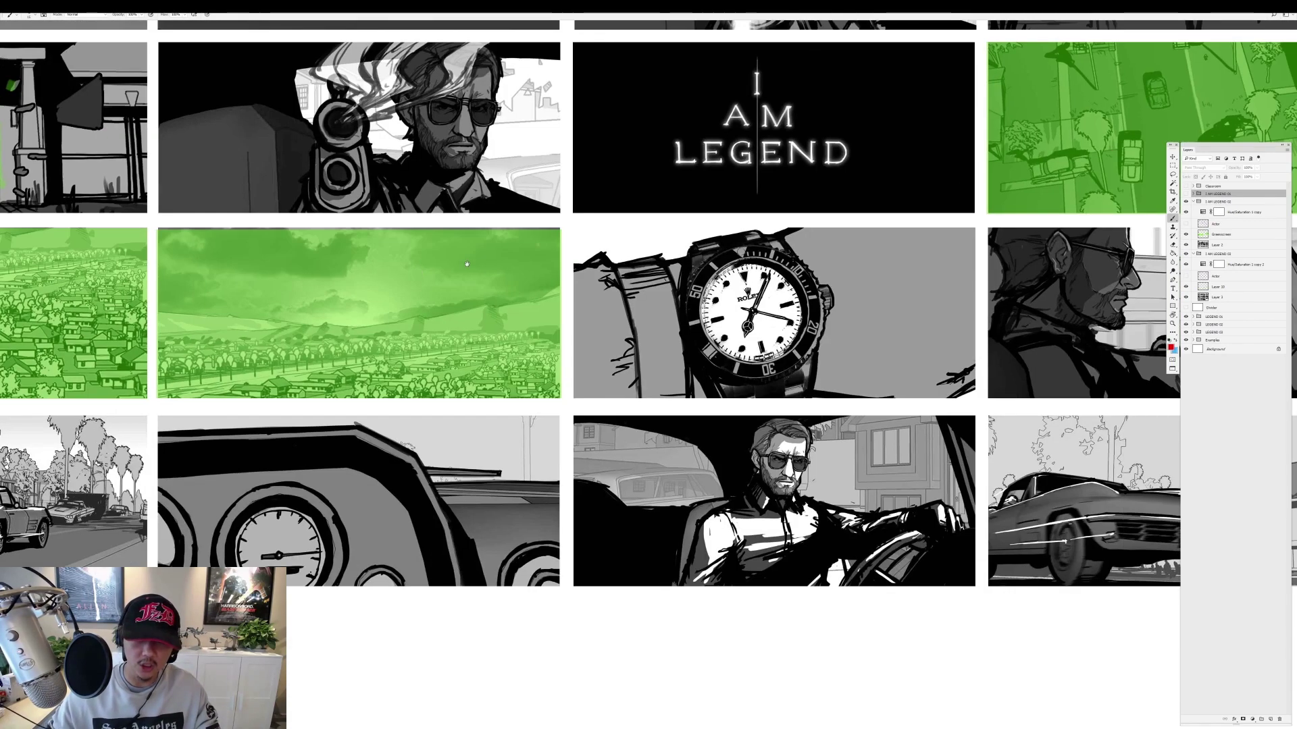
scroll(423, 337, down, 1)
drag(675, 202, 573, 287)
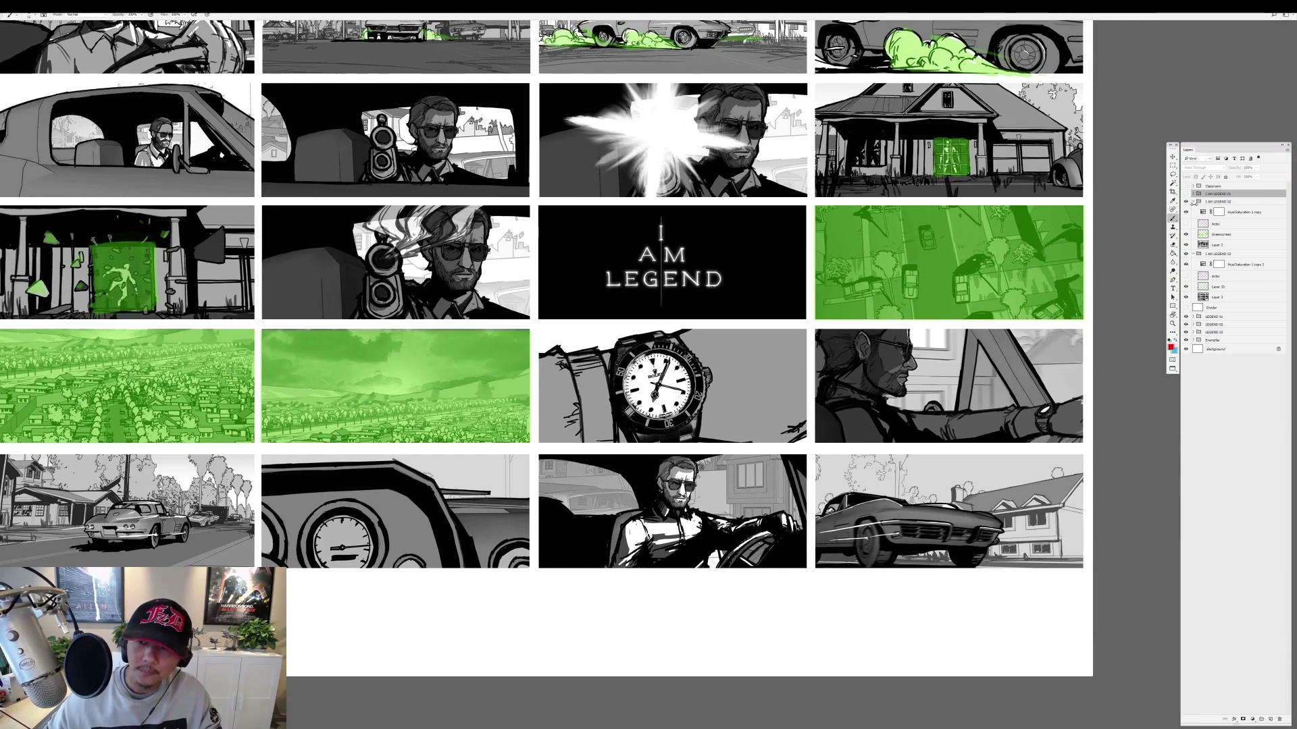
Hide the I AM LEGEND 02 group to reveal the third sheet and view its top.
click(1215, 201)
click(1186, 201)
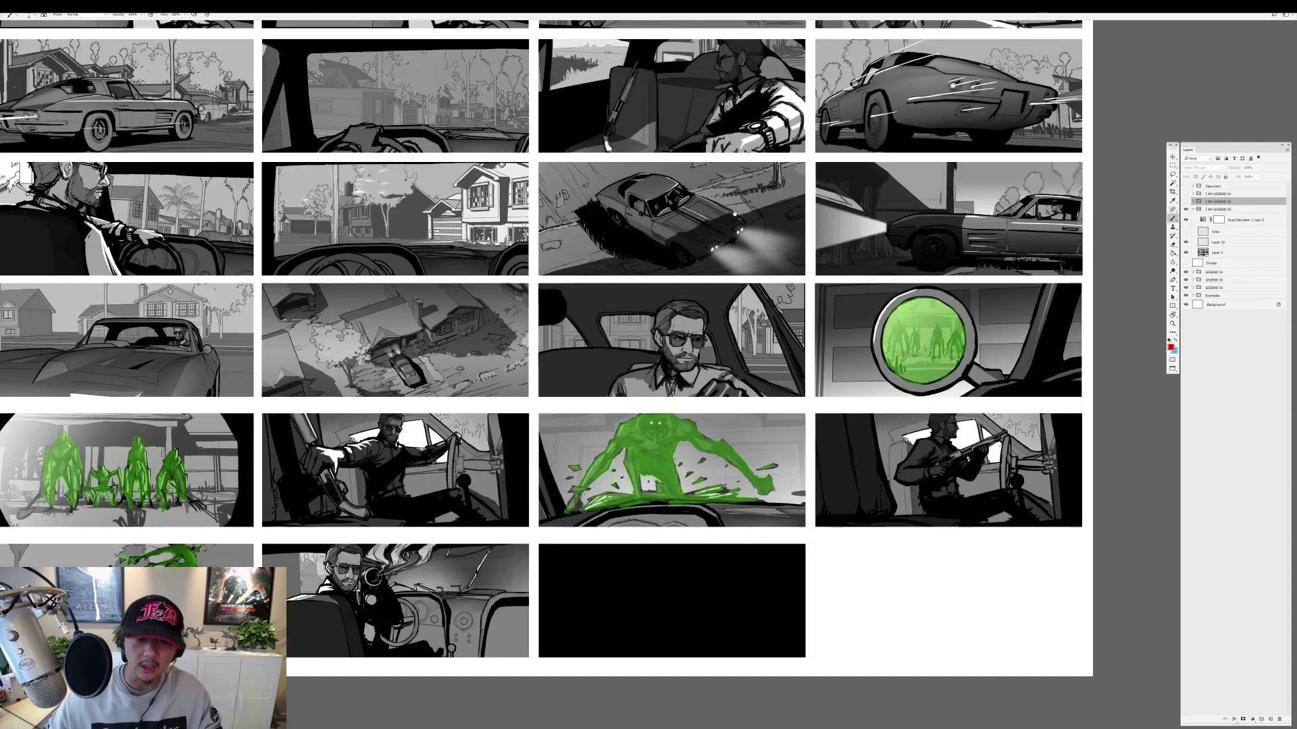
drag(638, 268, 665, 344)
scroll(743, 270, up, 1)
scroll(757, 250, up, 1)
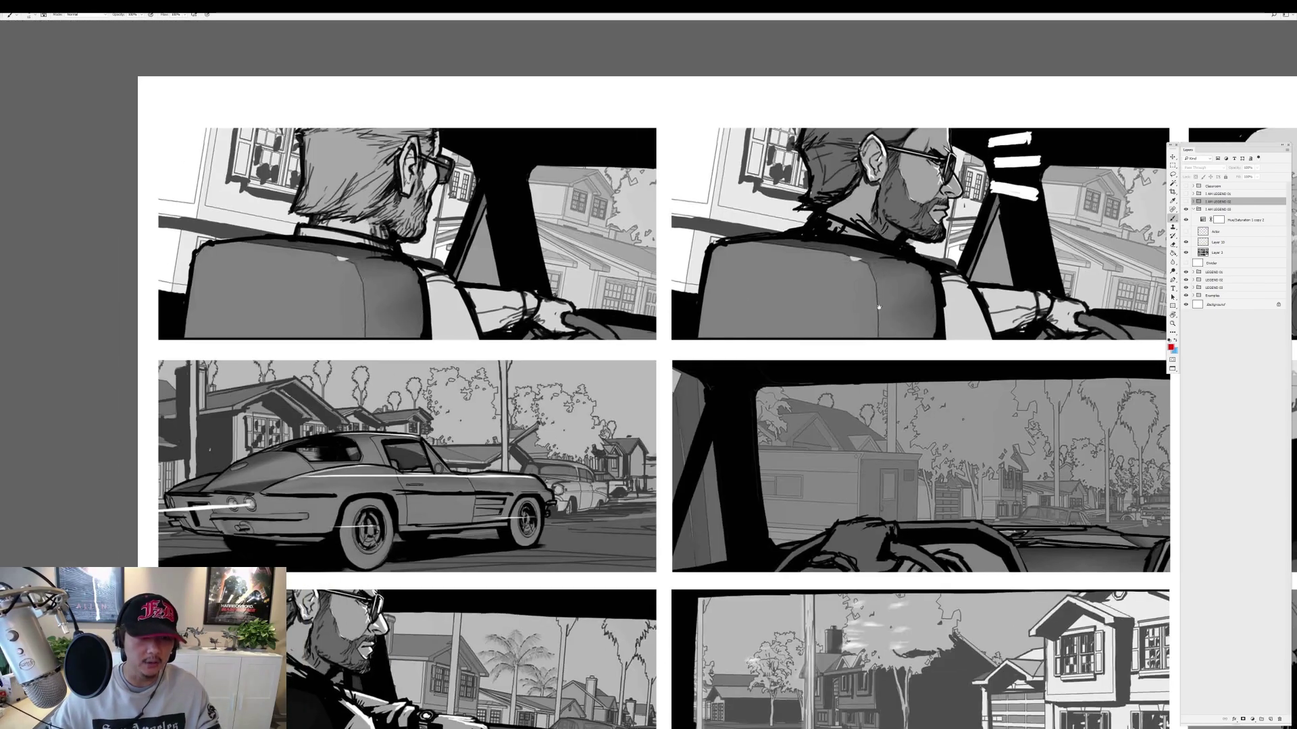
scroll(778, 230, up, 1)
Pan across the house, scope, shotgun, creature, car and aerial panels.
drag(777, 230, 528, 215)
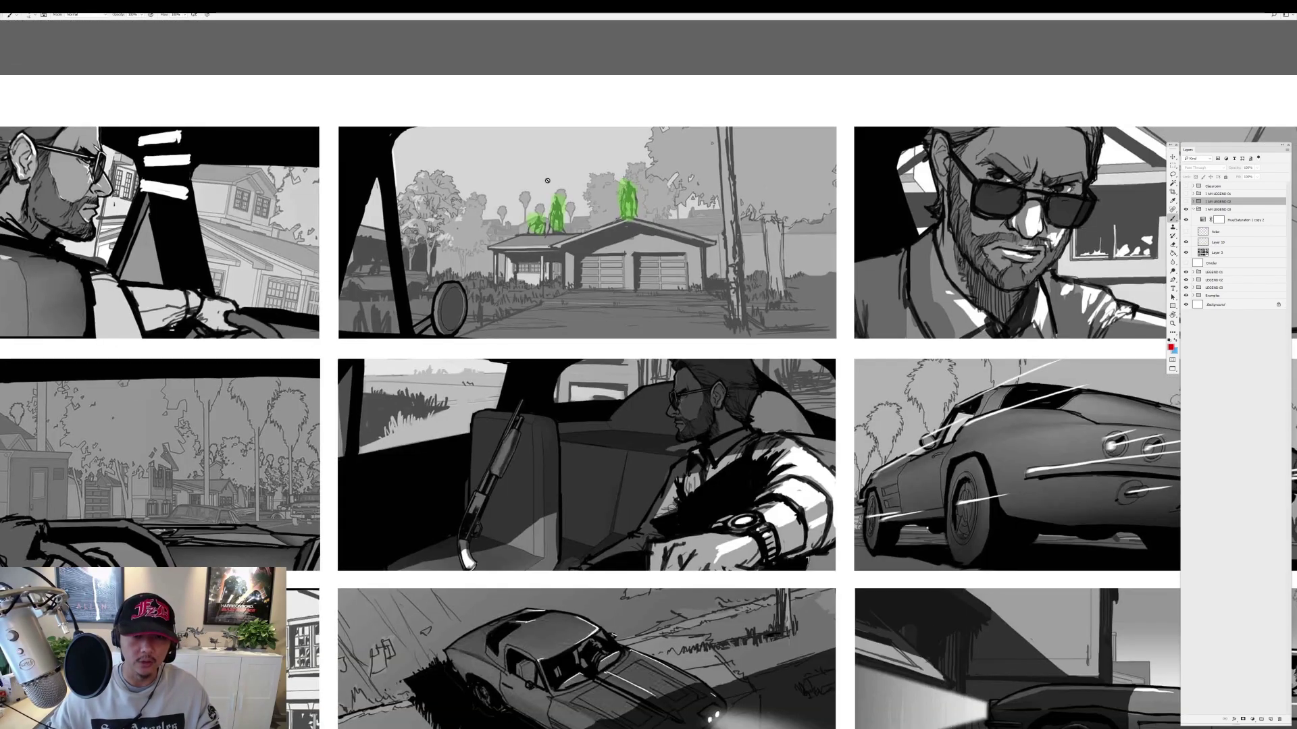
drag(722, 398, 475, 212)
drag(405, 507, 1039, 72)
drag(1039, 203, 590, 225)
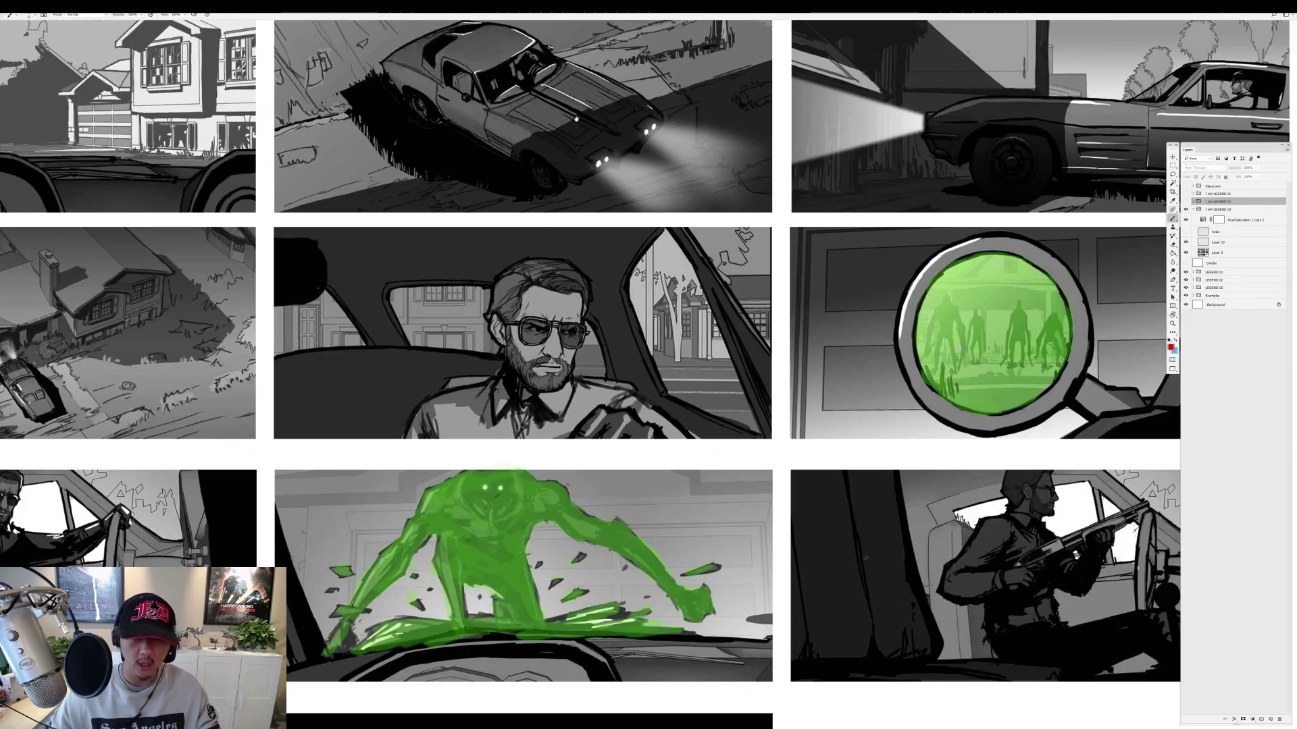
drag(1024, 275, 788, 244)
drag(246, 283, 938, 185)
drag(7, 381, 416, 345)
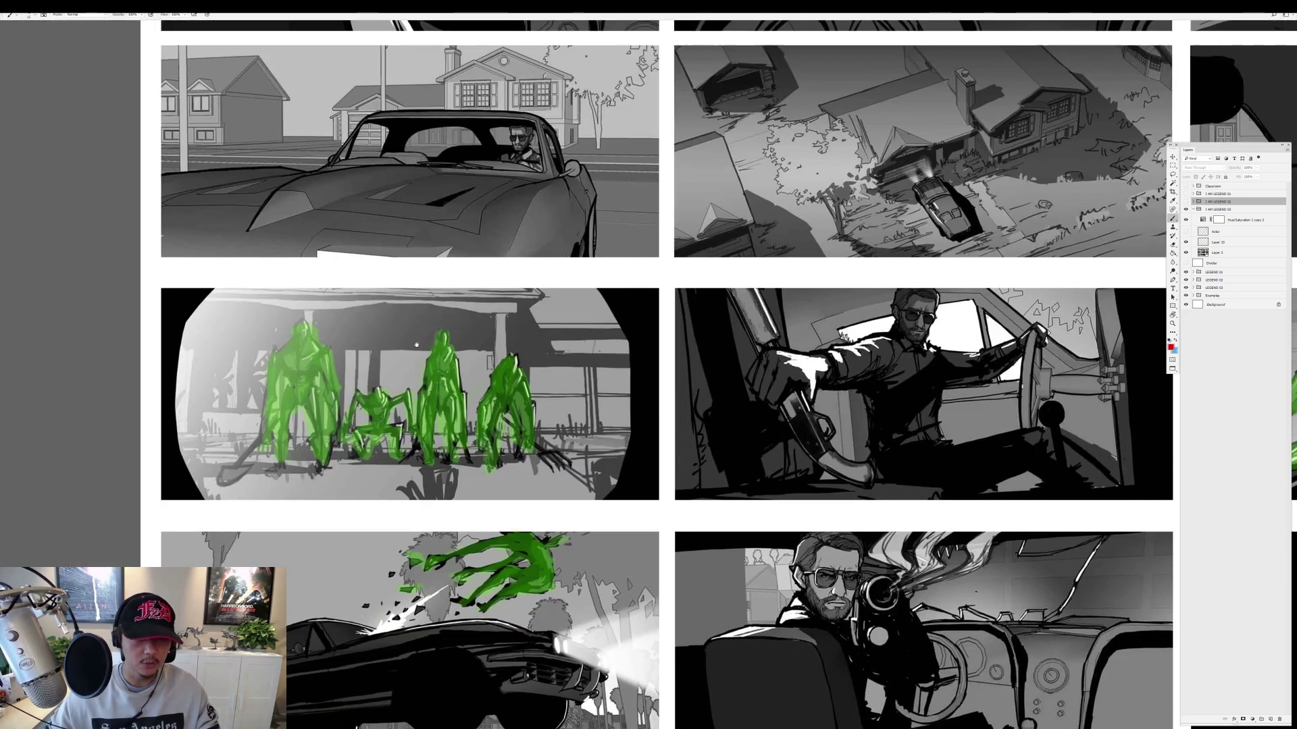
drag(990, 216, 160, 113)
drag(27, 432, 537, 368)
Zoom out and centre the whole storyboard grid in view.
scroll(537, 368, down, 3)
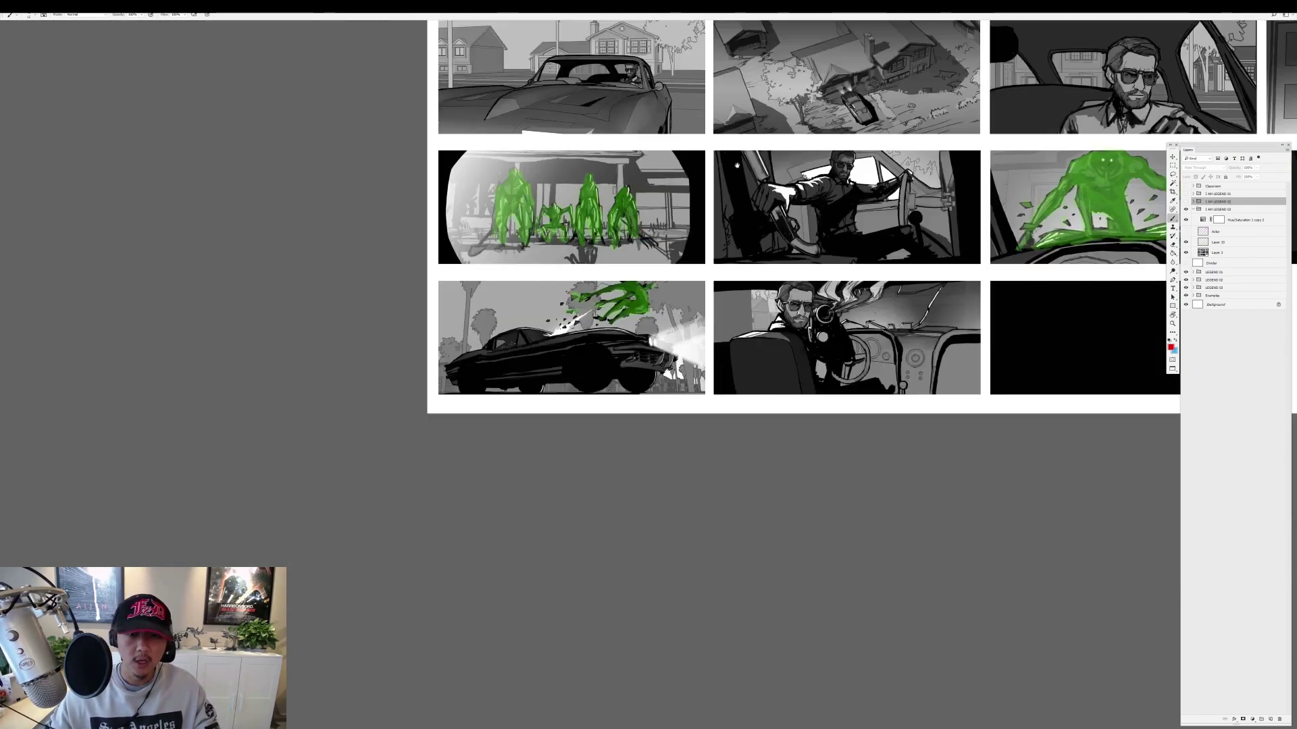
drag(825, 40, 648, 281)
scroll(648, 281, down, 2)
drag(760, 96, 758, 116)
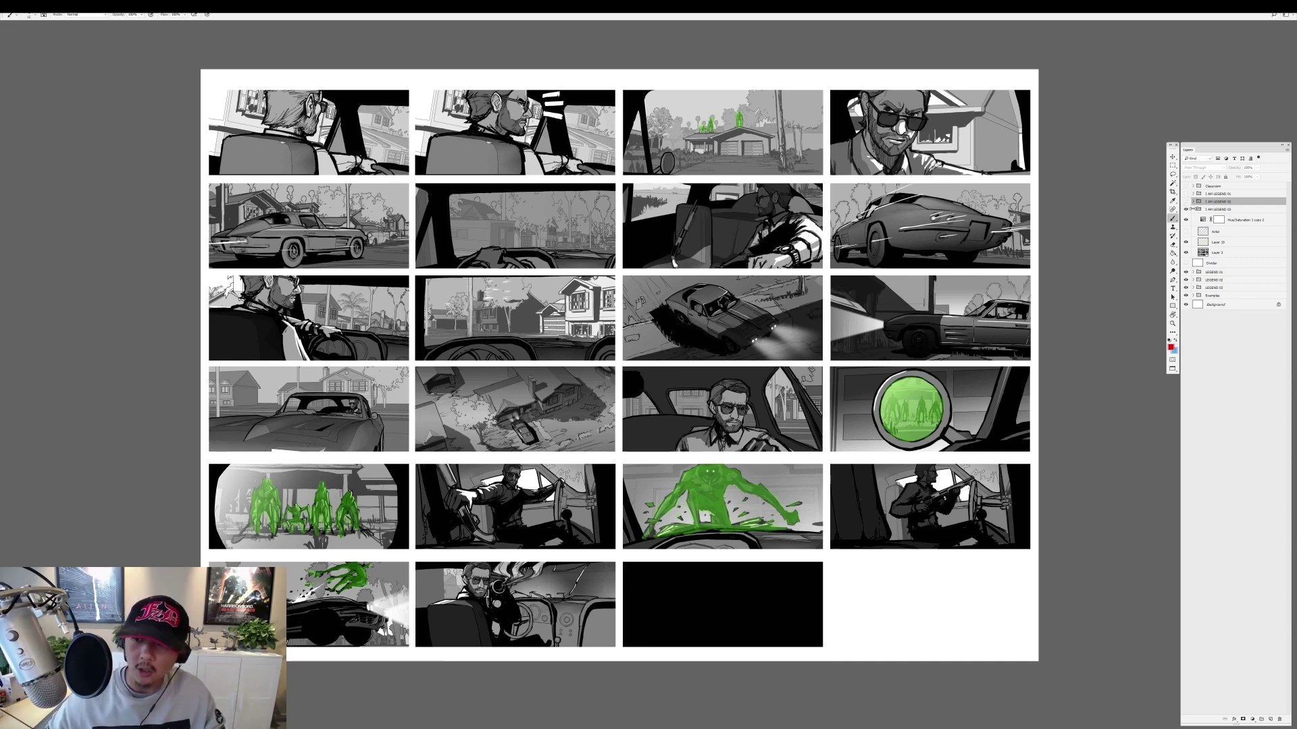
Collapse the 03 group, show and expand I AM LEGEND 01, and turn on its Actor highlights.
click(1193, 210)
click(1185, 194)
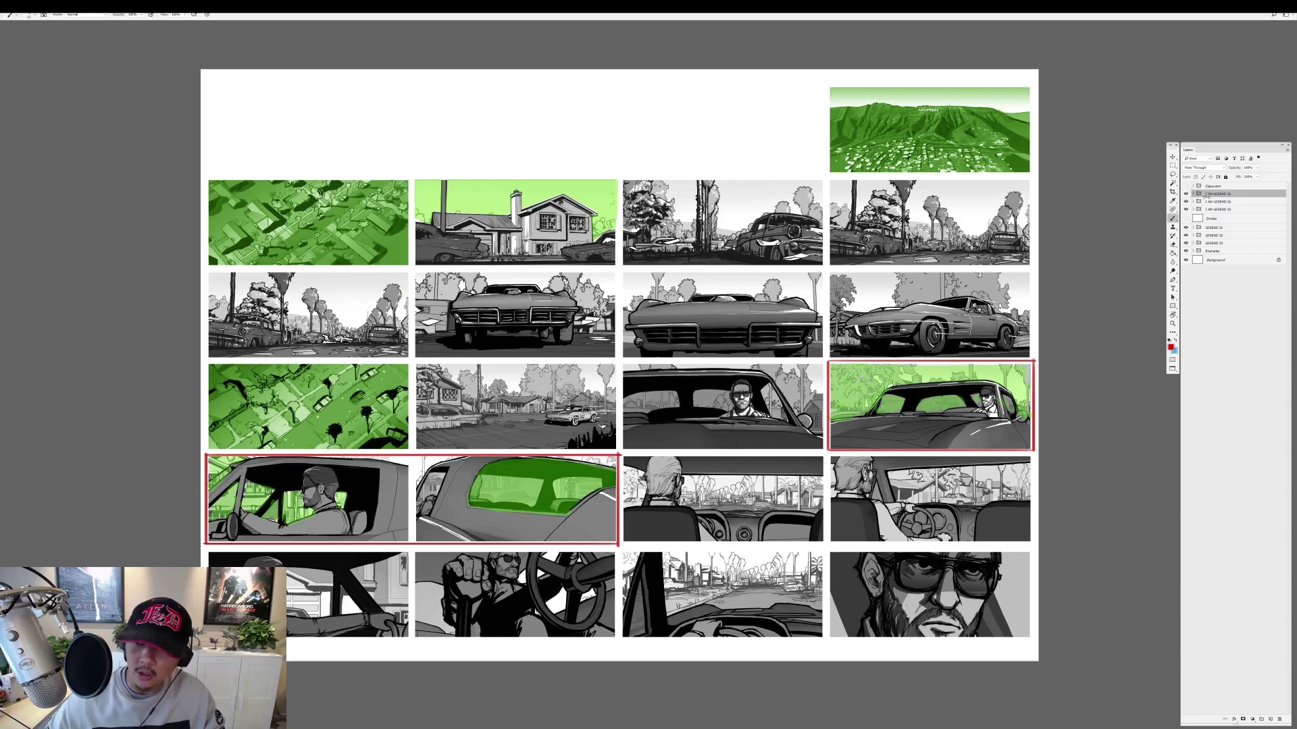
click(1193, 194)
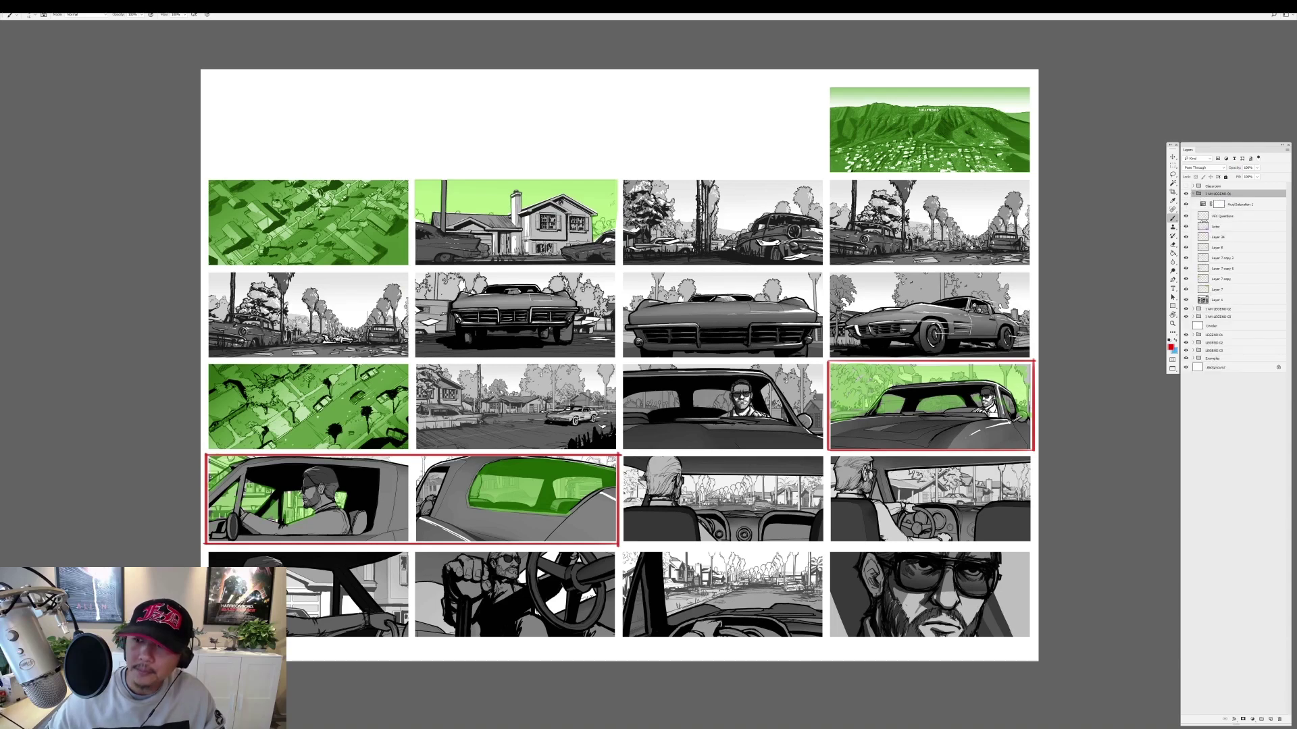
click(1186, 226)
click(1216, 226)
Zoom out and nudge the sheet so the whole board fits in view.
scroll(709, 455, up, 3)
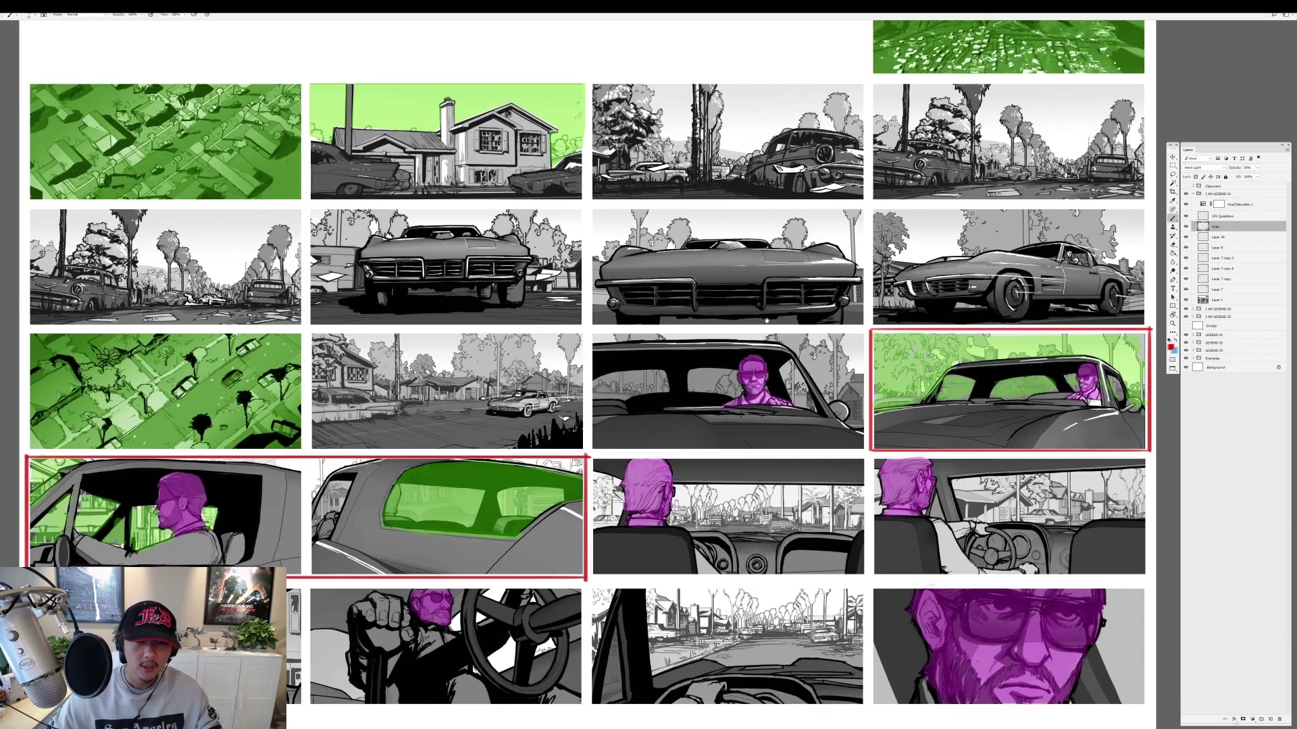
scroll(767, 330, down, 3)
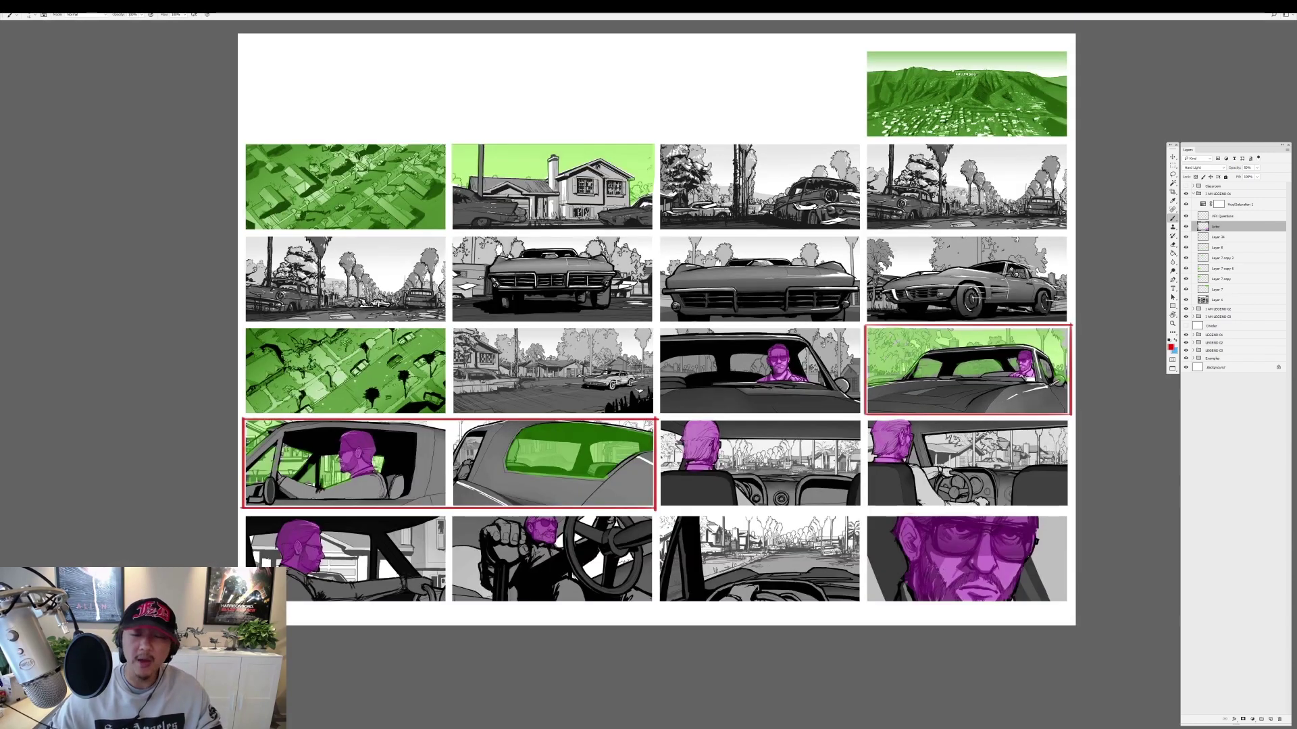
scroll(782, 305, down, 1)
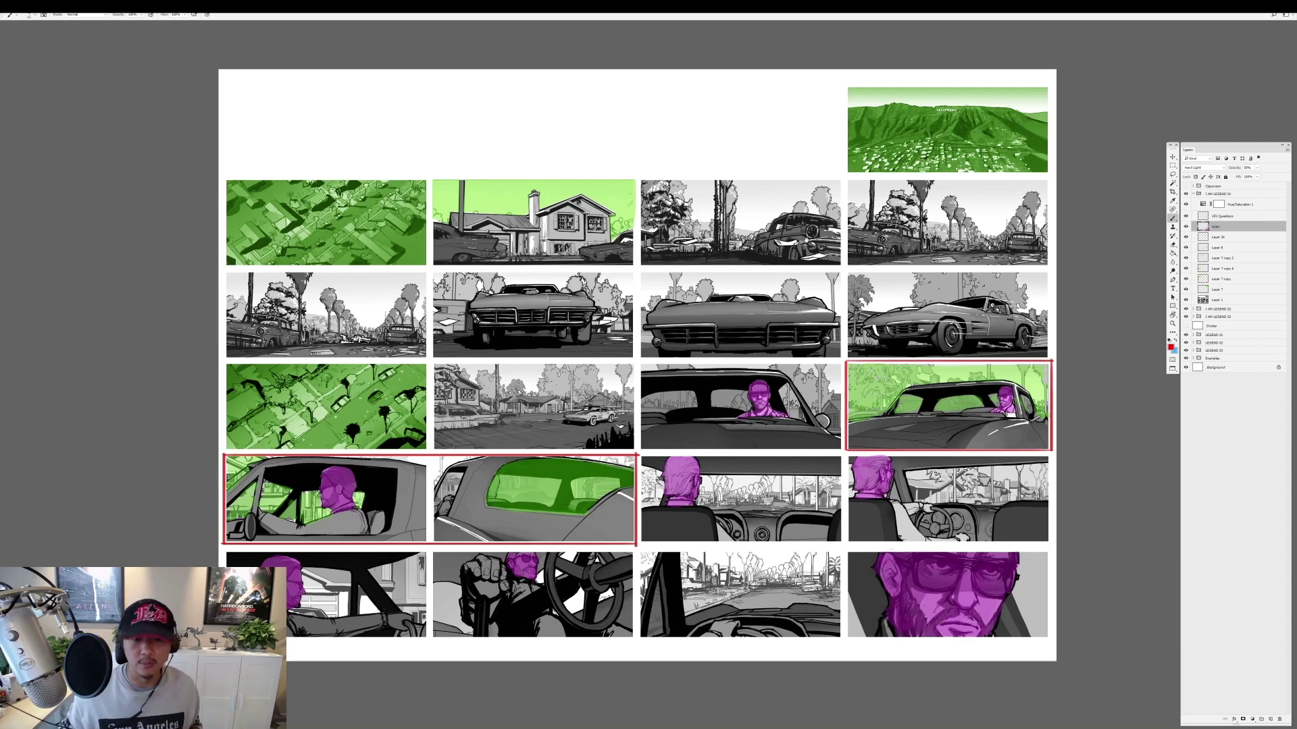
scroll(690, 366, up, 1)
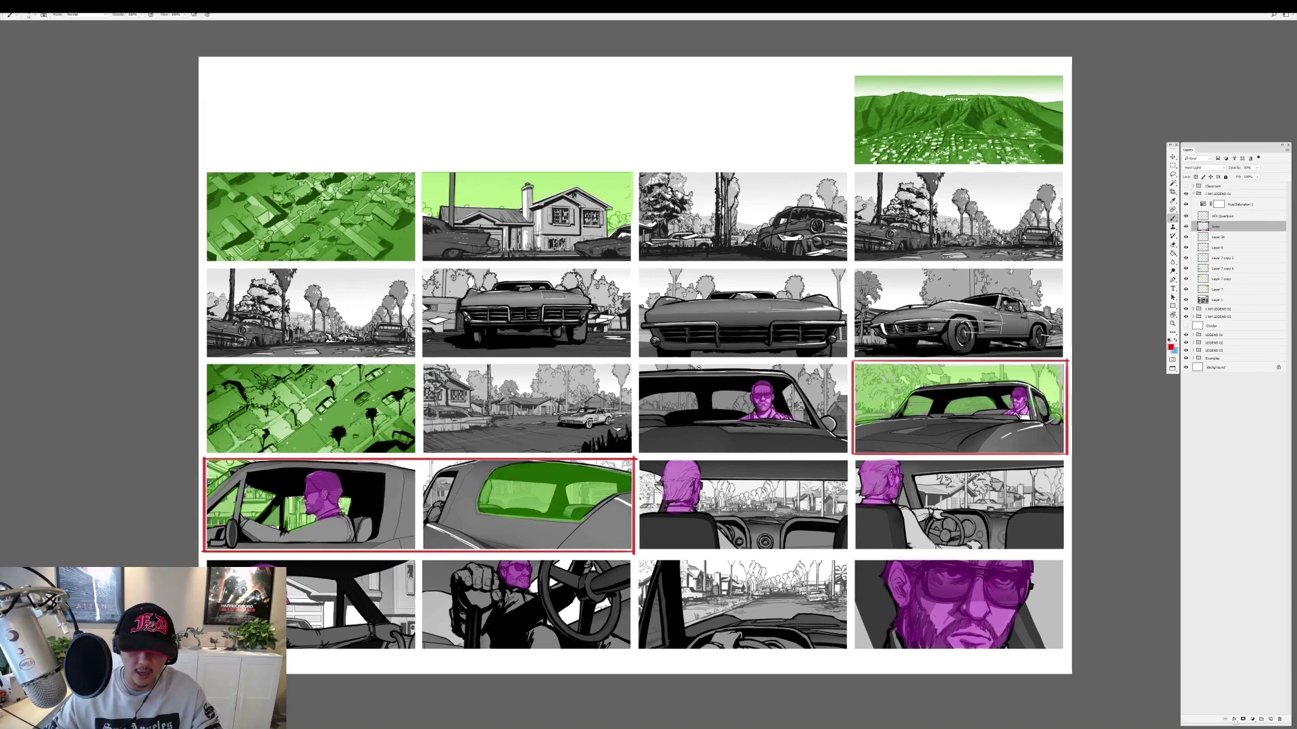
scroll(690, 365, up, 1)
scroll(695, 376, up, 1)
scroll(695, 377, up, 1)
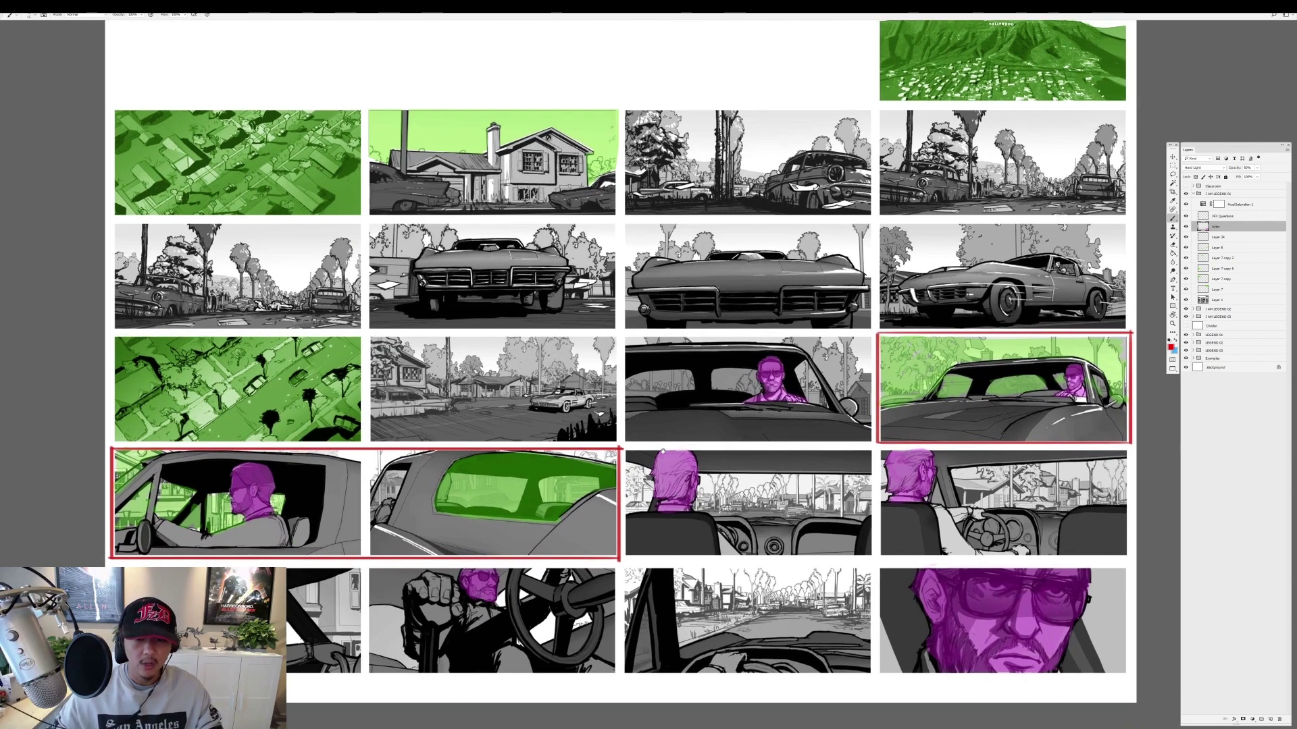
drag(688, 335, 662, 330)
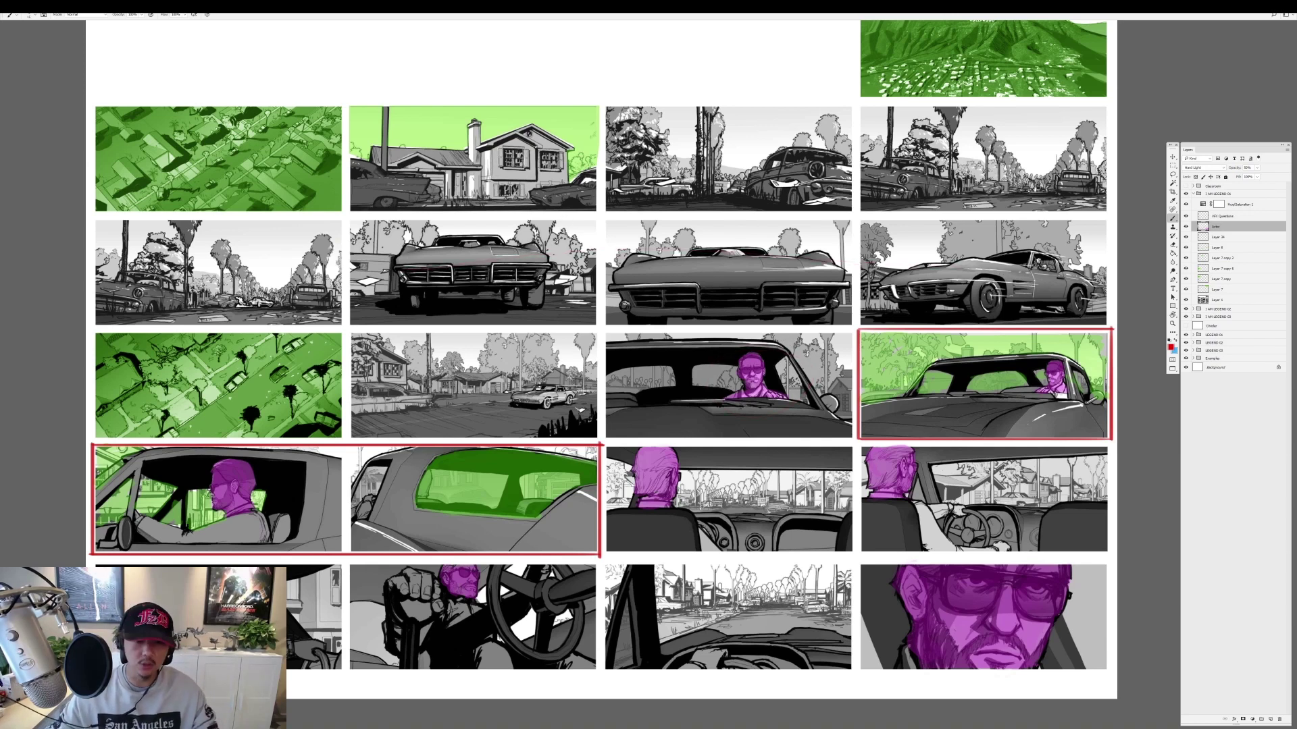
mouse_move(268, 489)
mouse_down()
mouse_move(863, 481)
mouse_move(297, 599)
mouse_up()
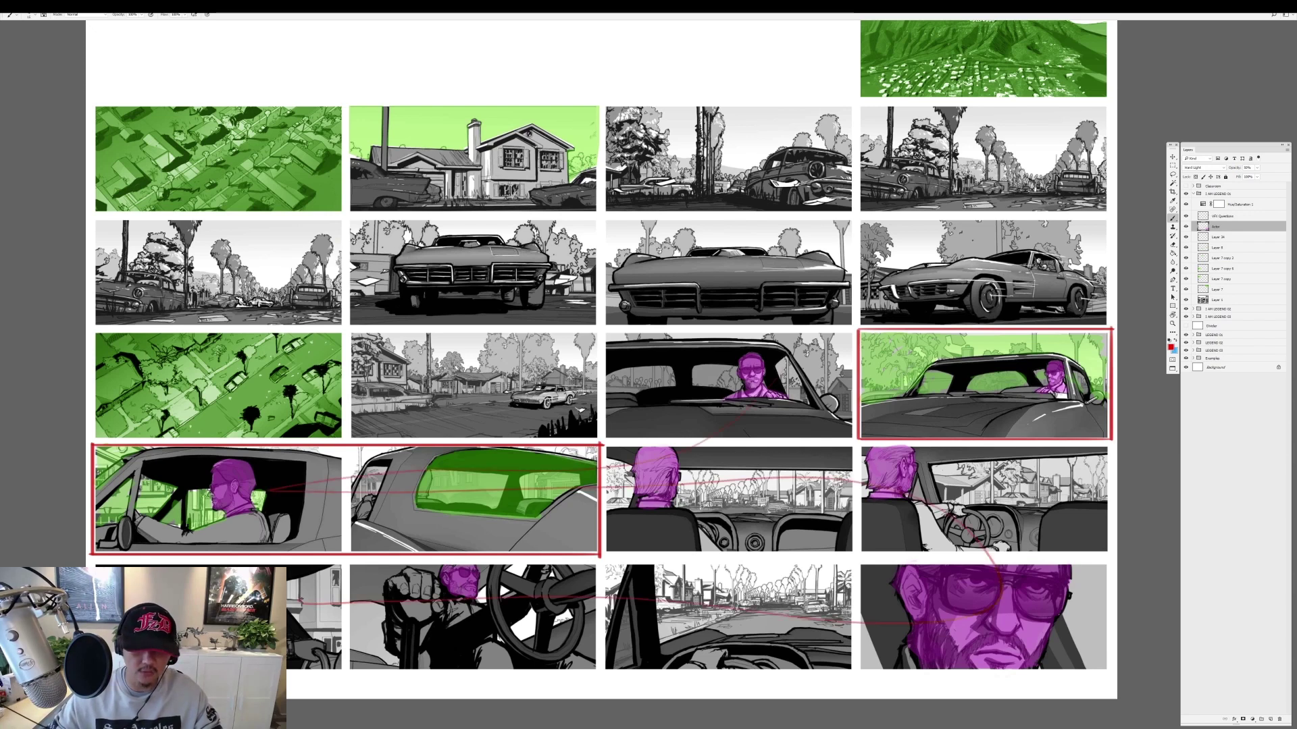
key(ctrl+z)
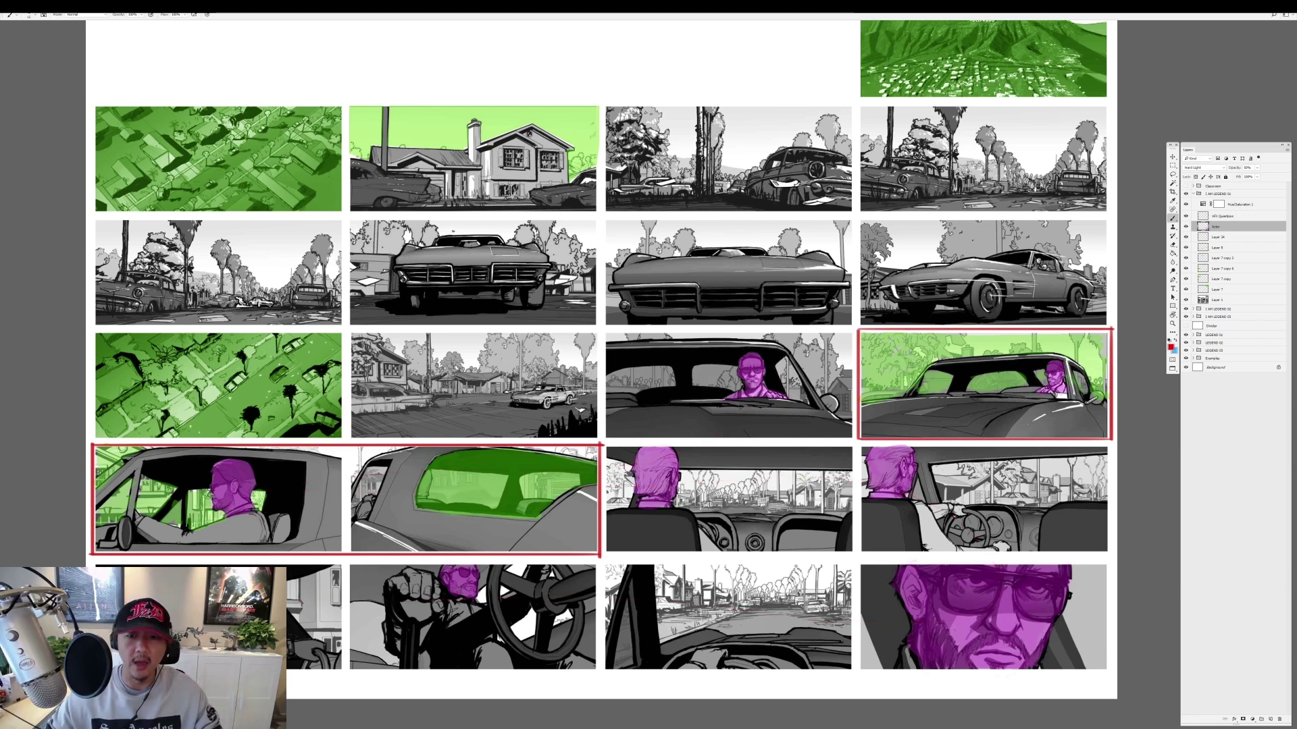
drag(264, 270, 986, 292)
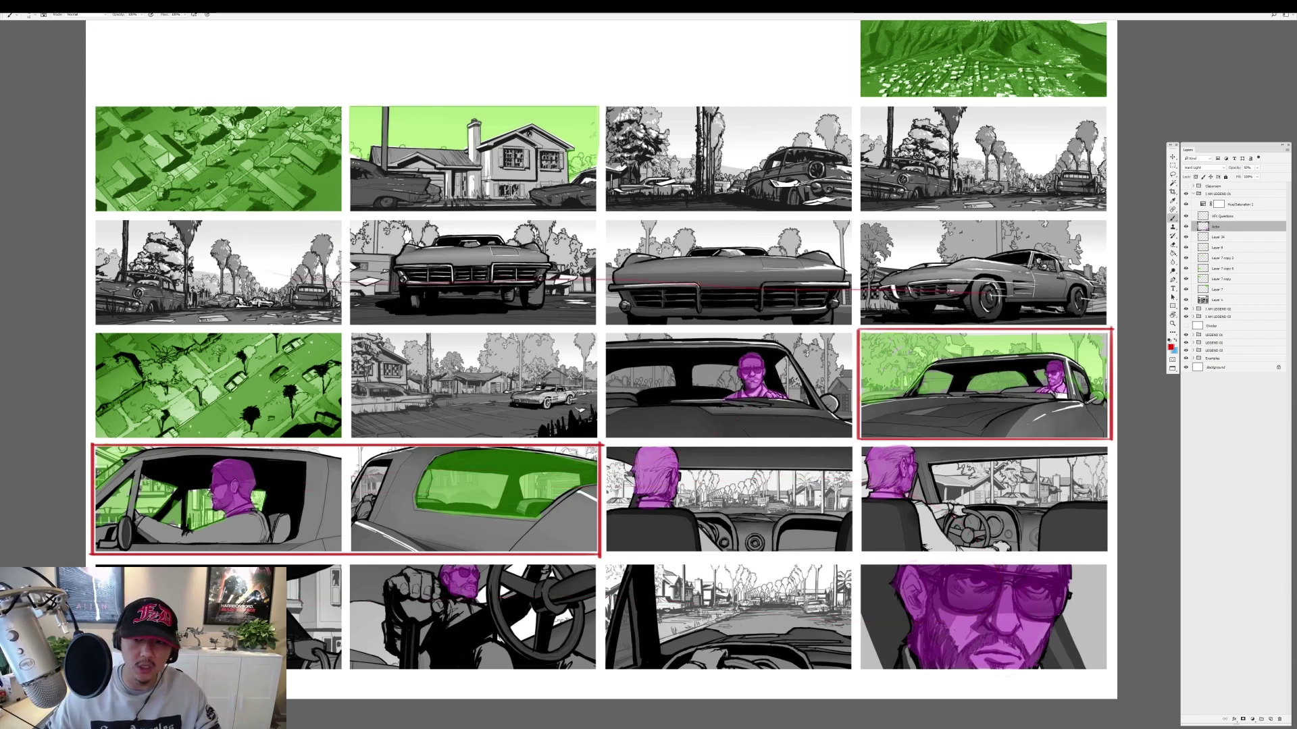
key(ctrl+z)
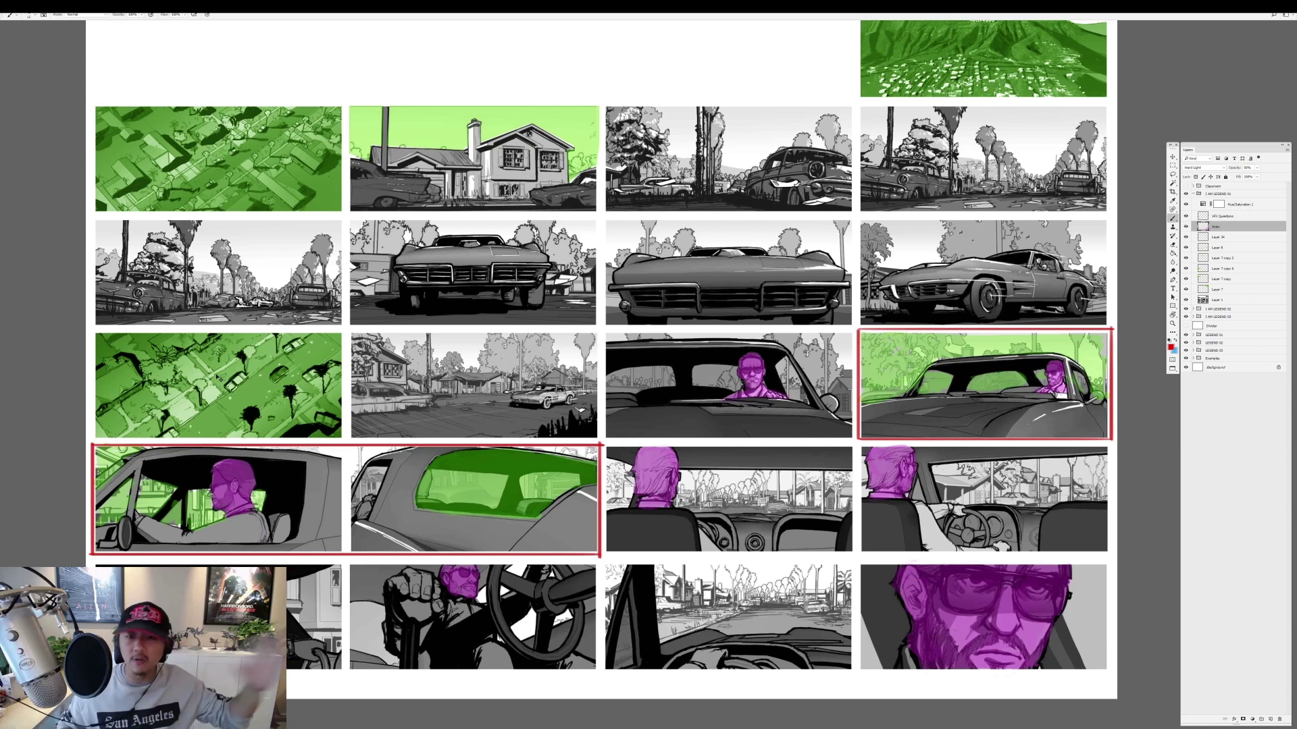
drag(568, 214, 587, 245)
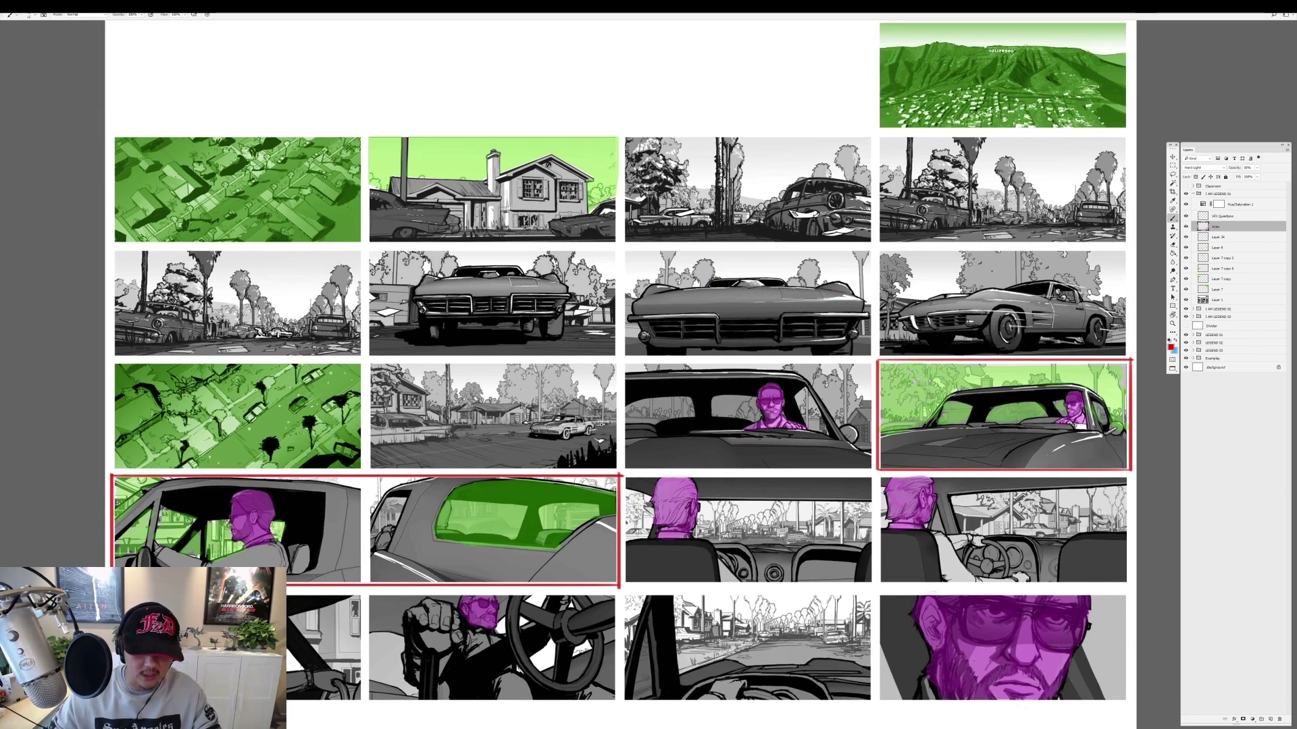
scroll(502, 431, up, 5)
scroll(502, 431, down, 2)
scroll(417, 288, down, 2)
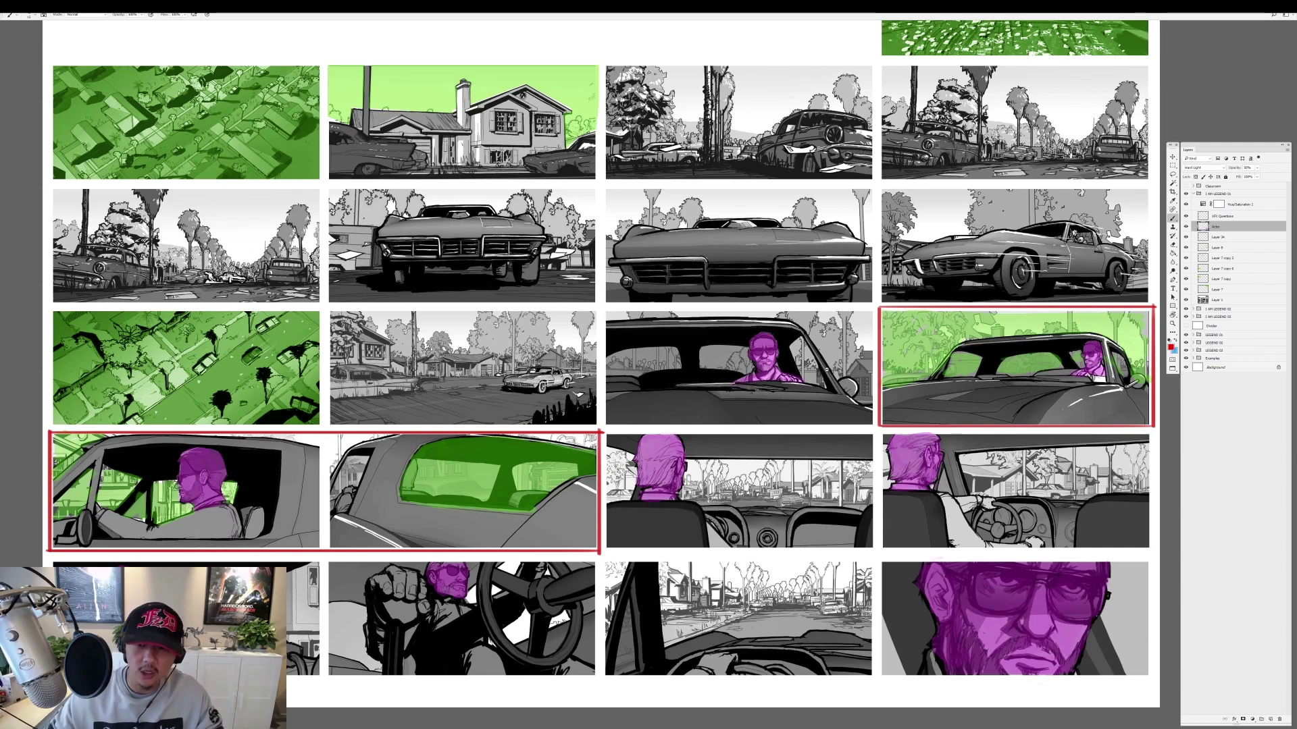
key(ctrl+minus)
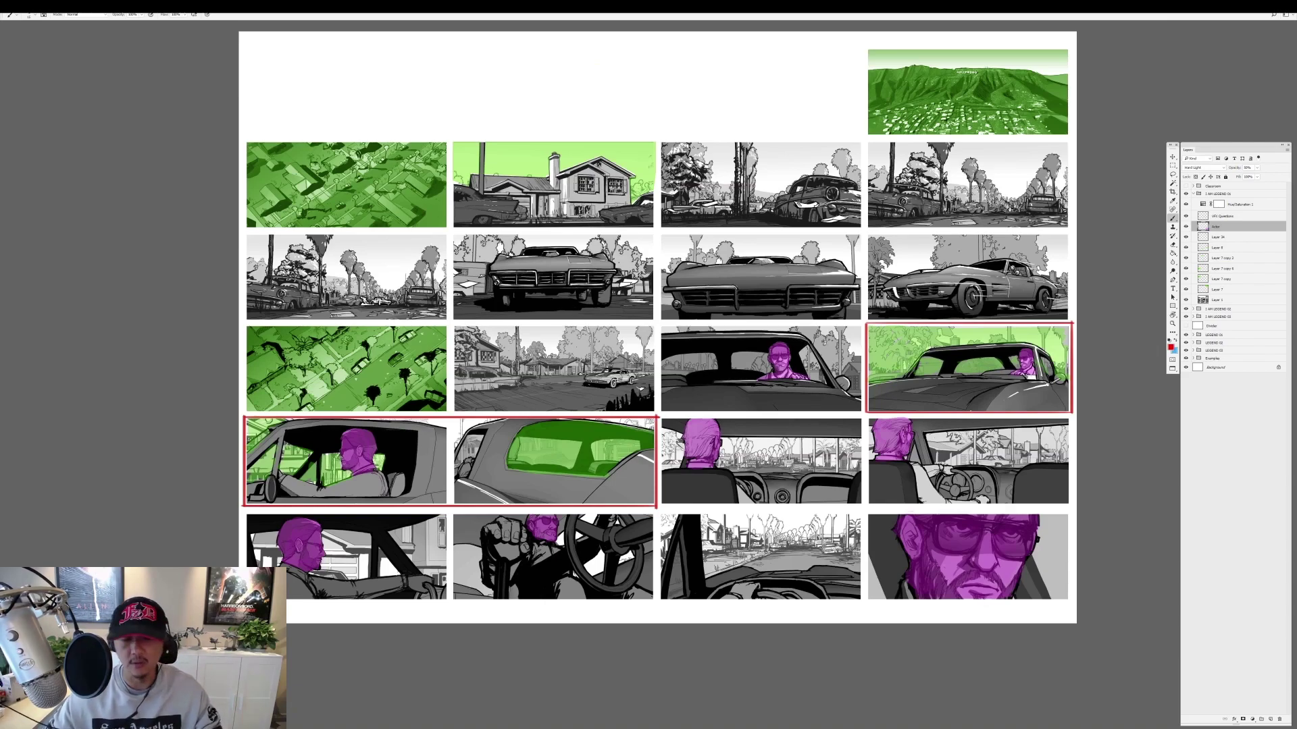
key(ctrl+plus)
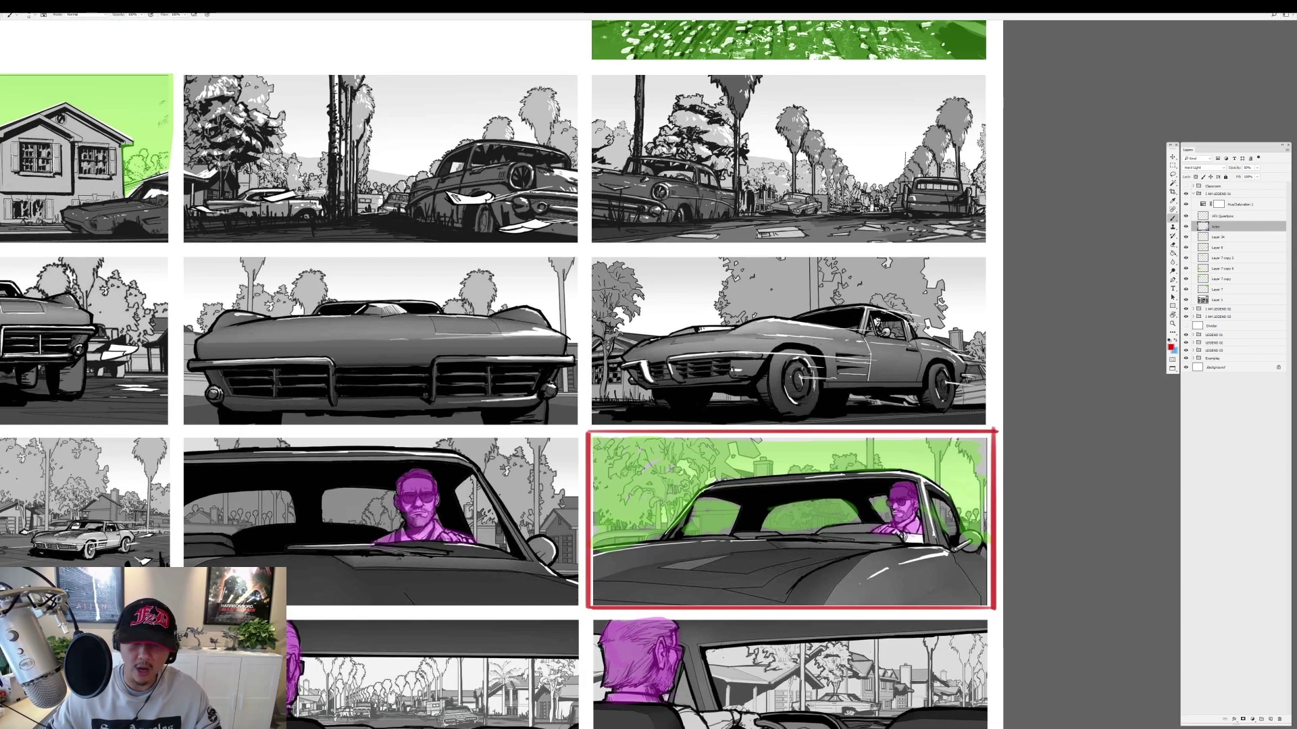
key(ctrl+minus)
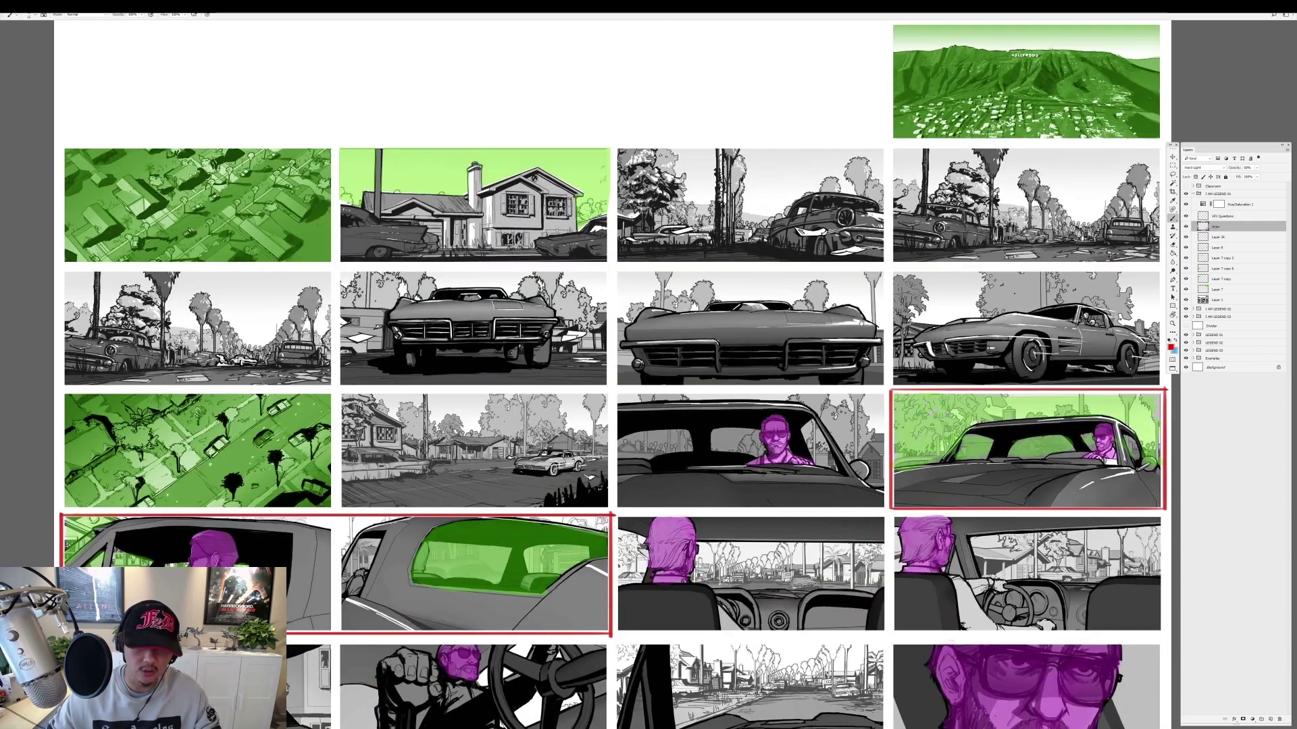
drag(608, 338, 573, 301)
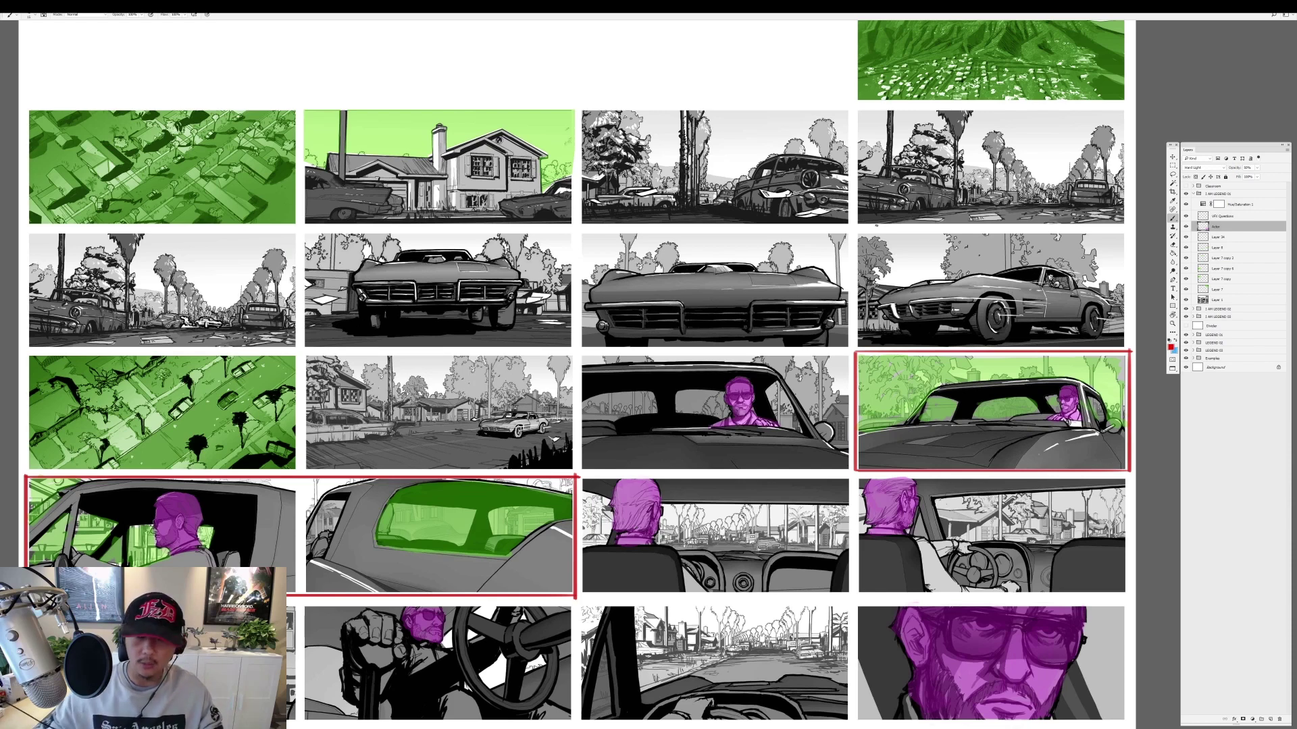
Hide I AM LEGEND 01, expand I AM LEGEND 02 and turn on its Actor layer.
click(1193, 194)
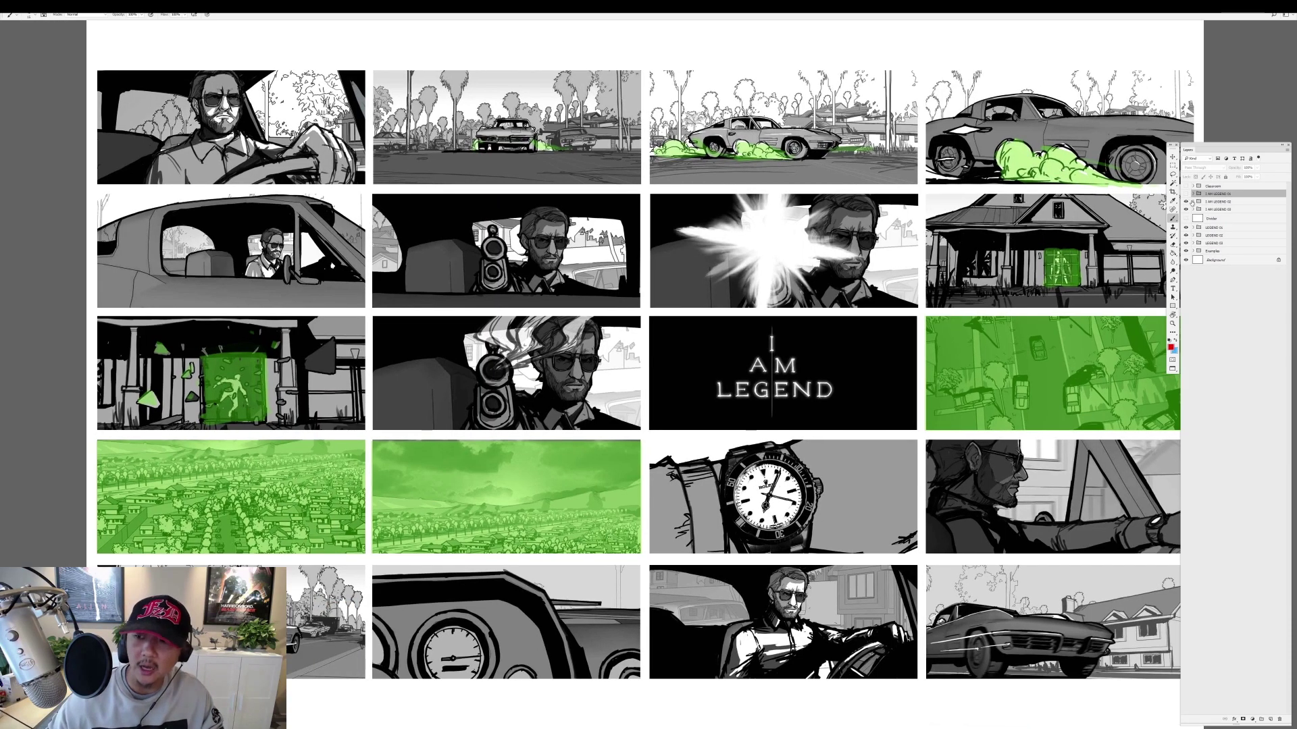
click(1193, 202)
click(1216, 224)
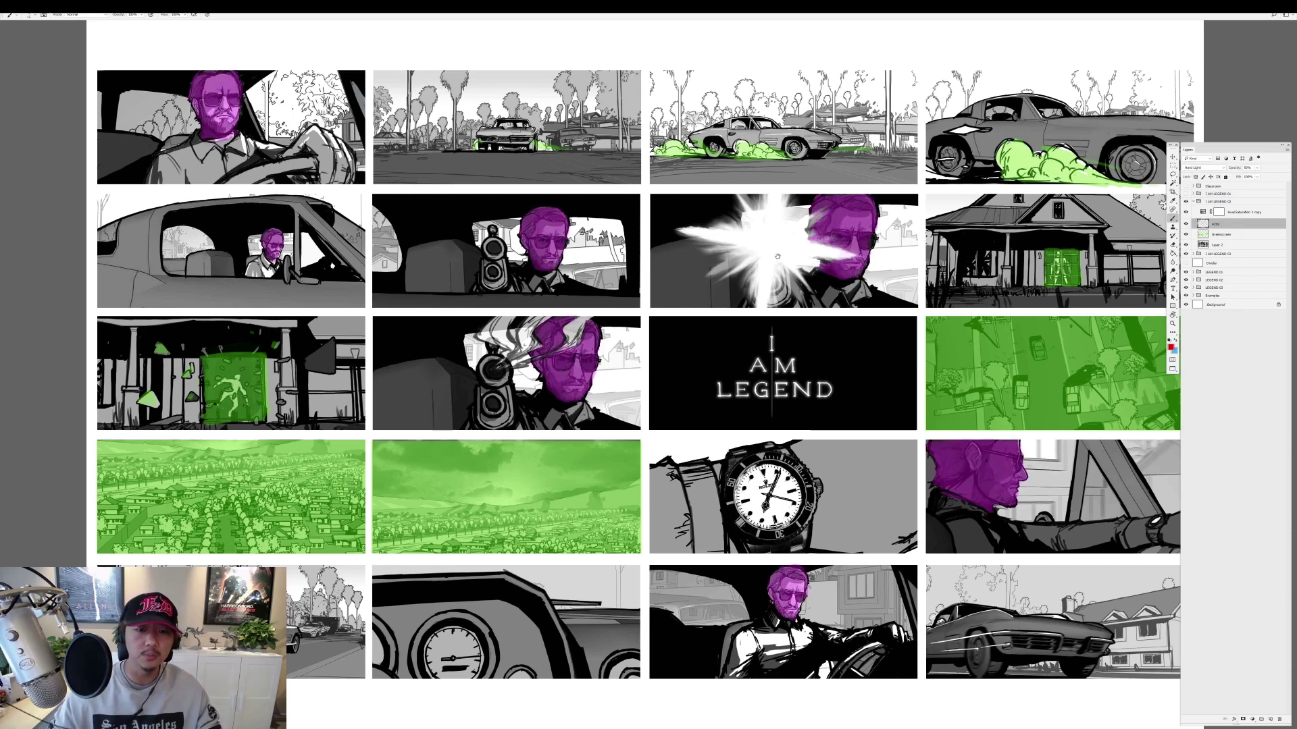
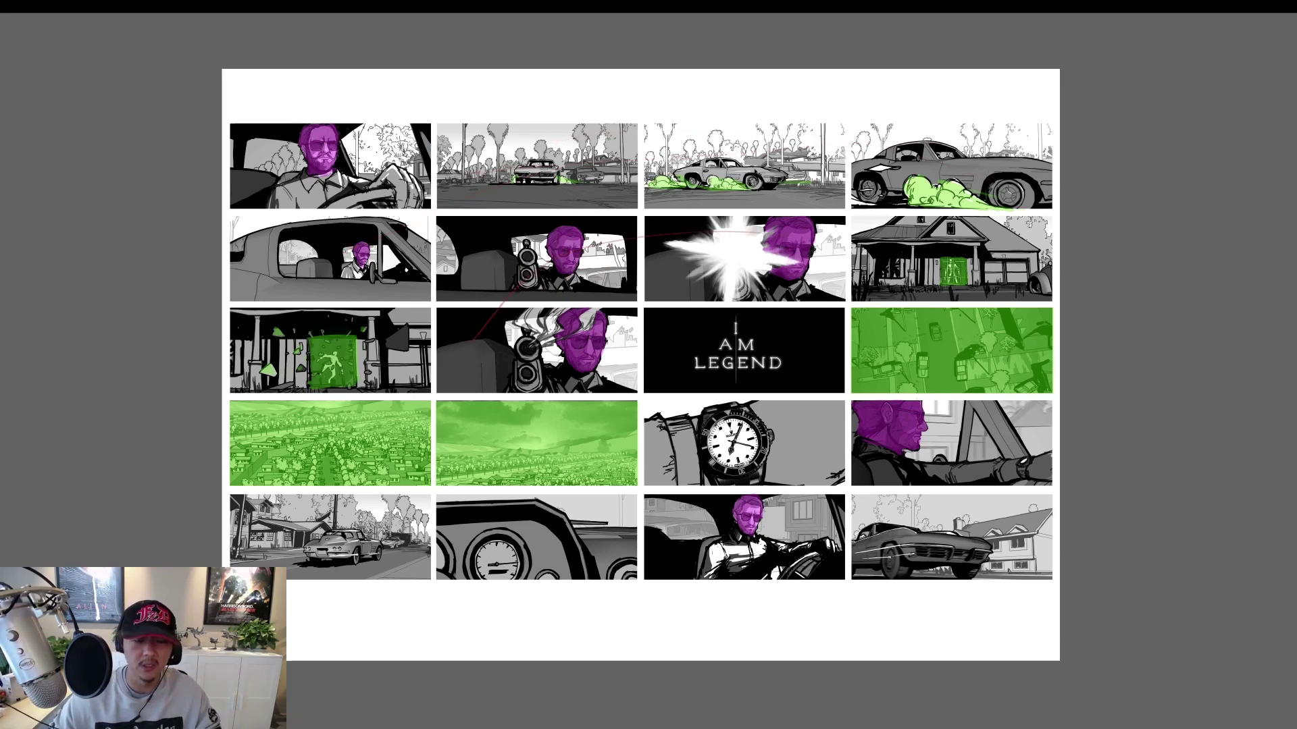
Restore the panels and turn on the purple Actor overlay in the I AM LEGEND 03 group.
key(Tab)
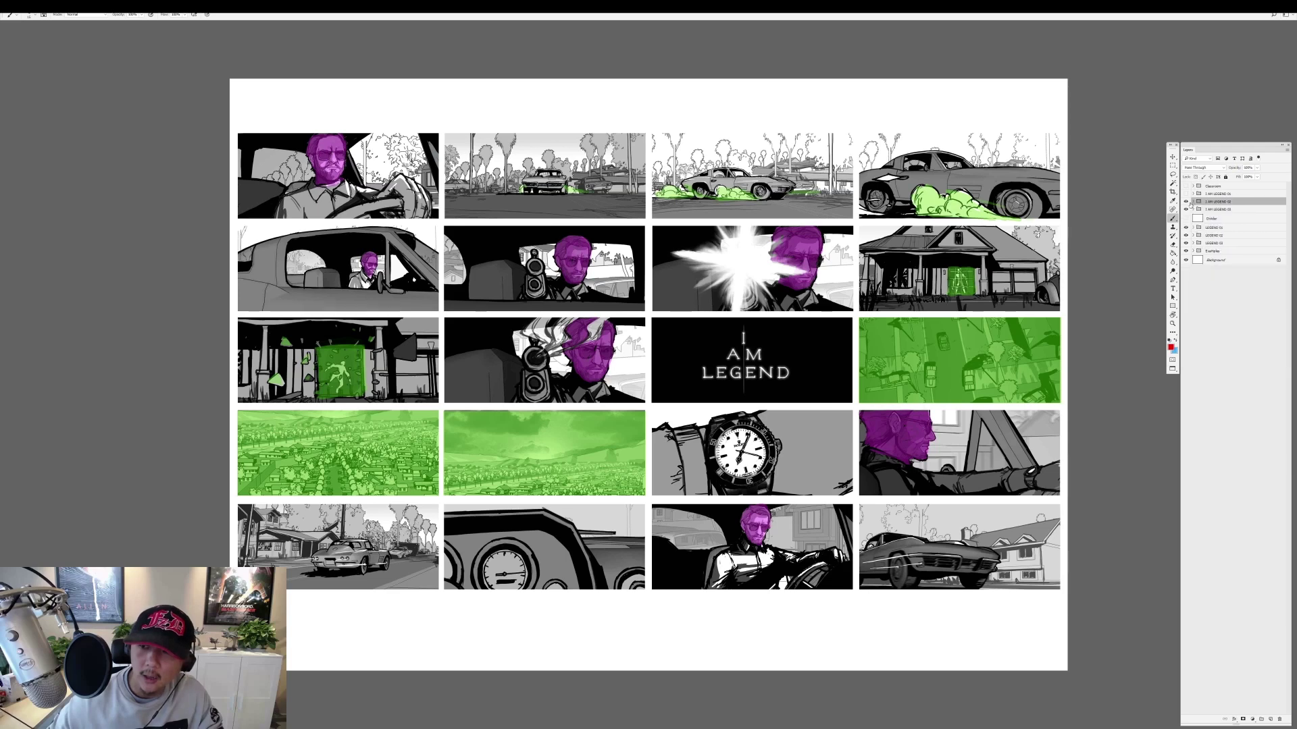
click(1185, 201)
click(1193, 209)
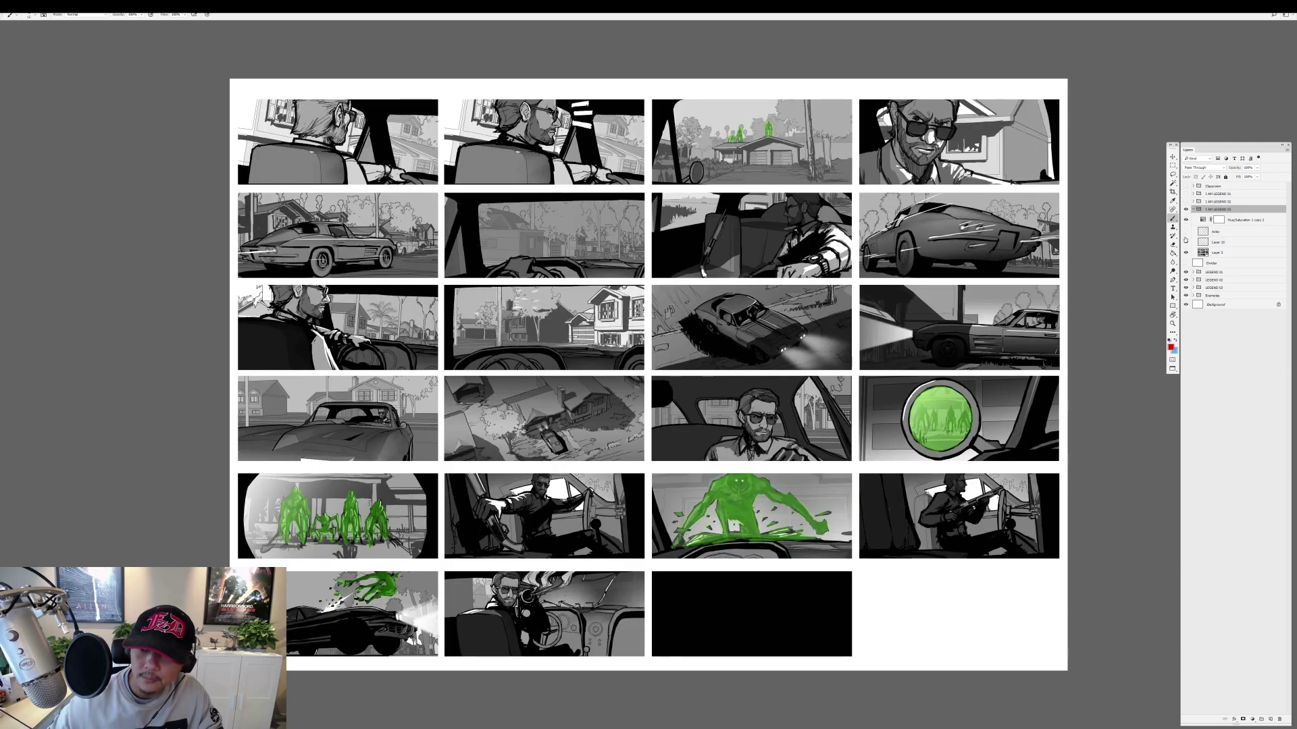
click(1185, 231)
click(1215, 231)
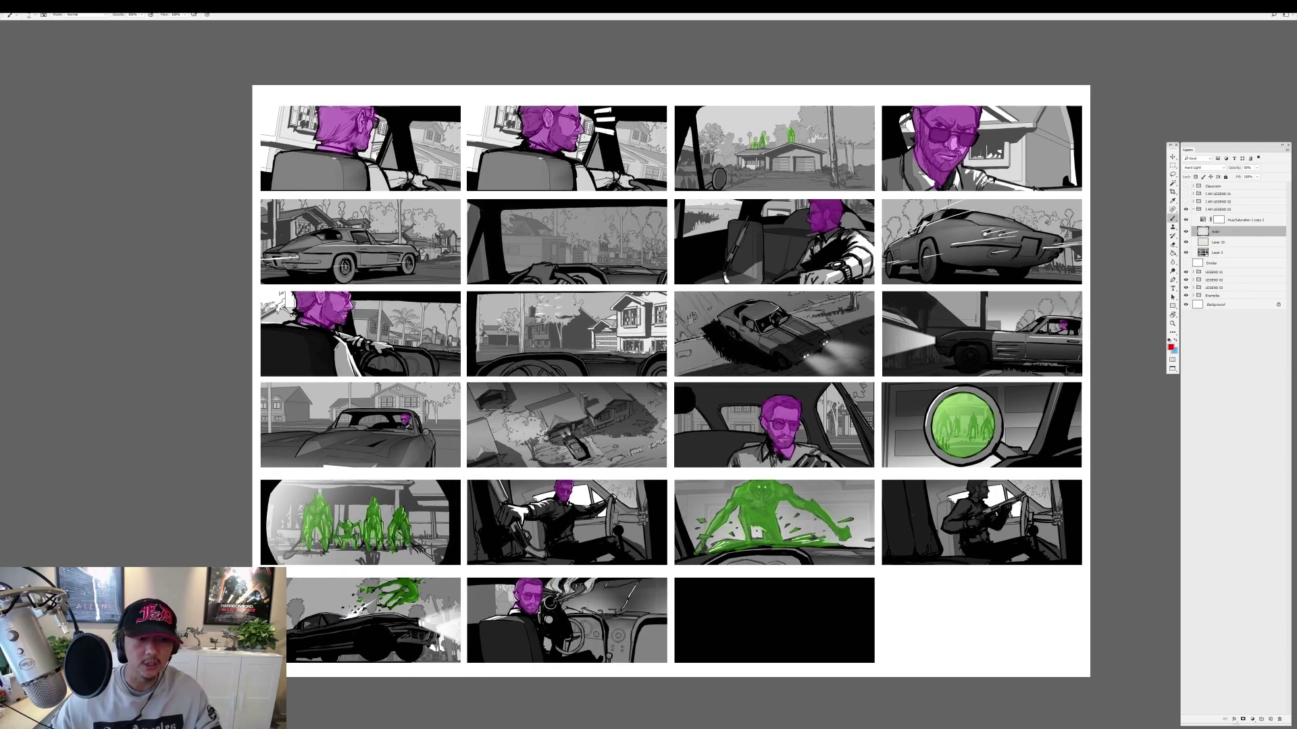
scroll(508, 230, up, 3)
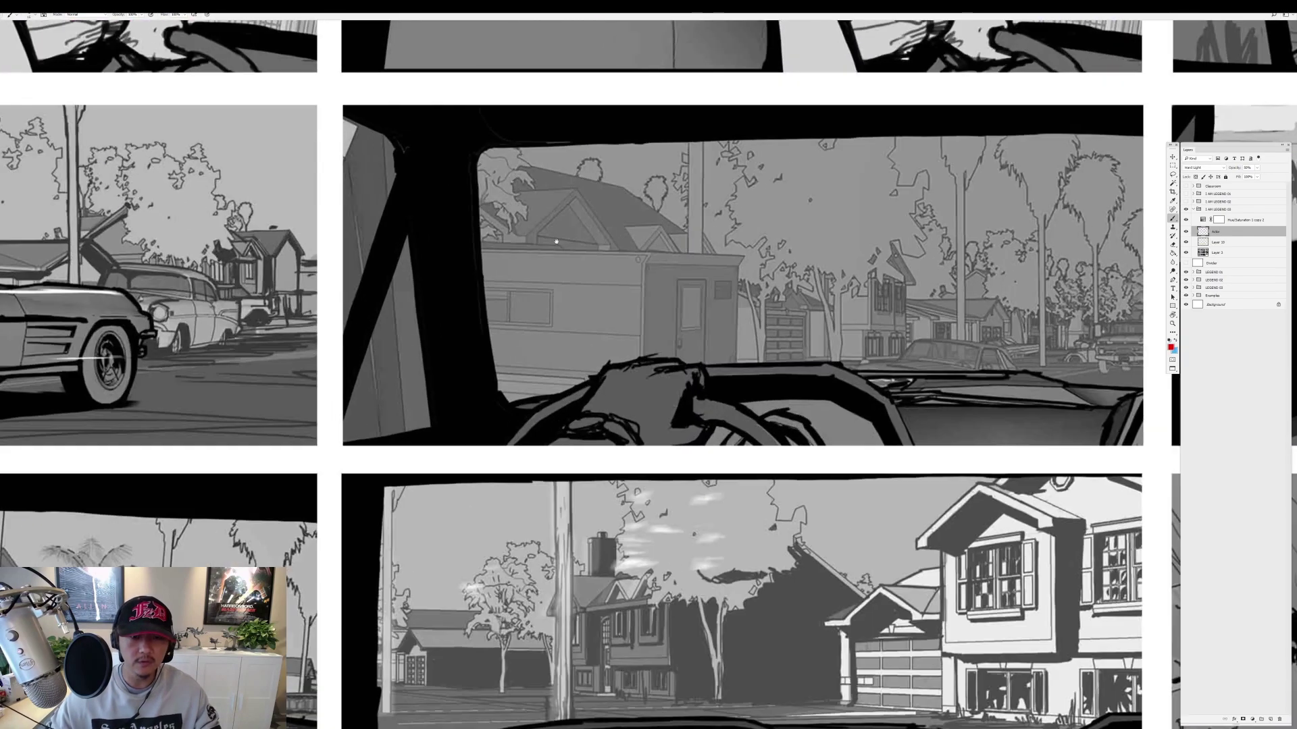
drag(716, 266, 621, 317)
key(ctrl+z)
drag(777, 291, 770, 301)
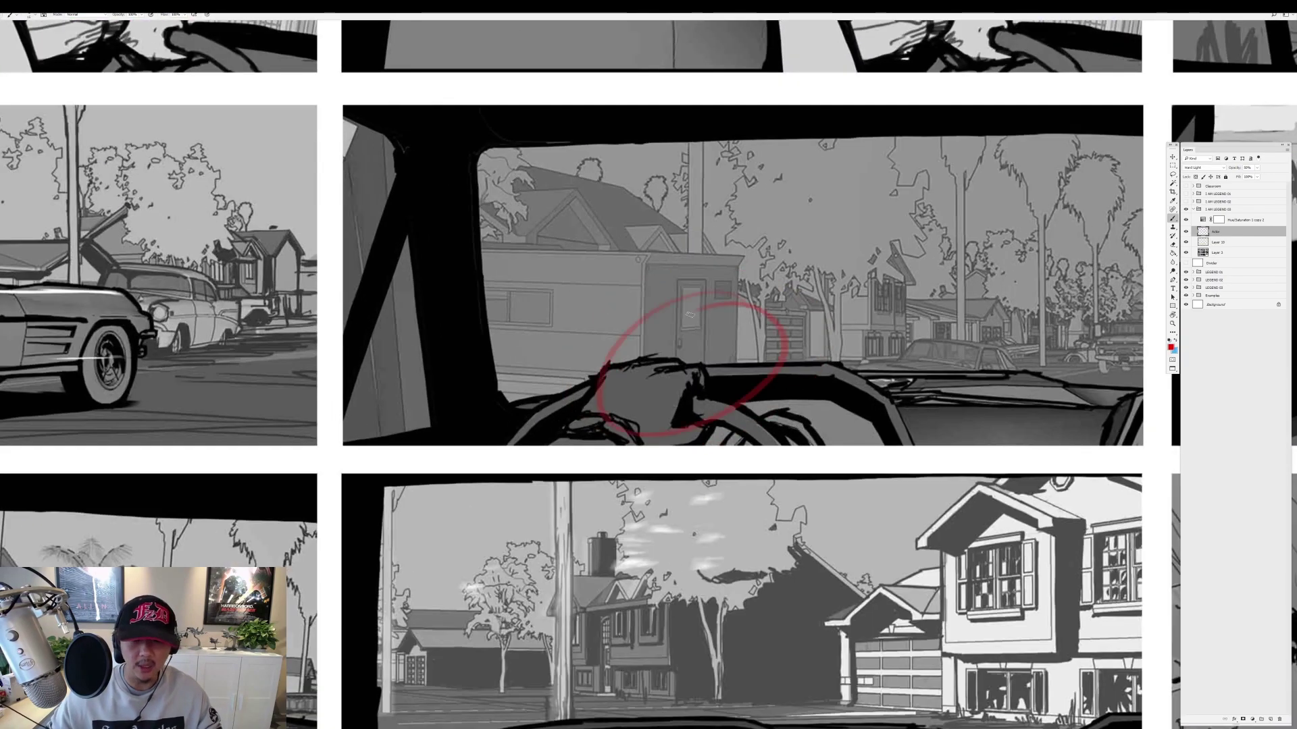
key(ctrl+z)
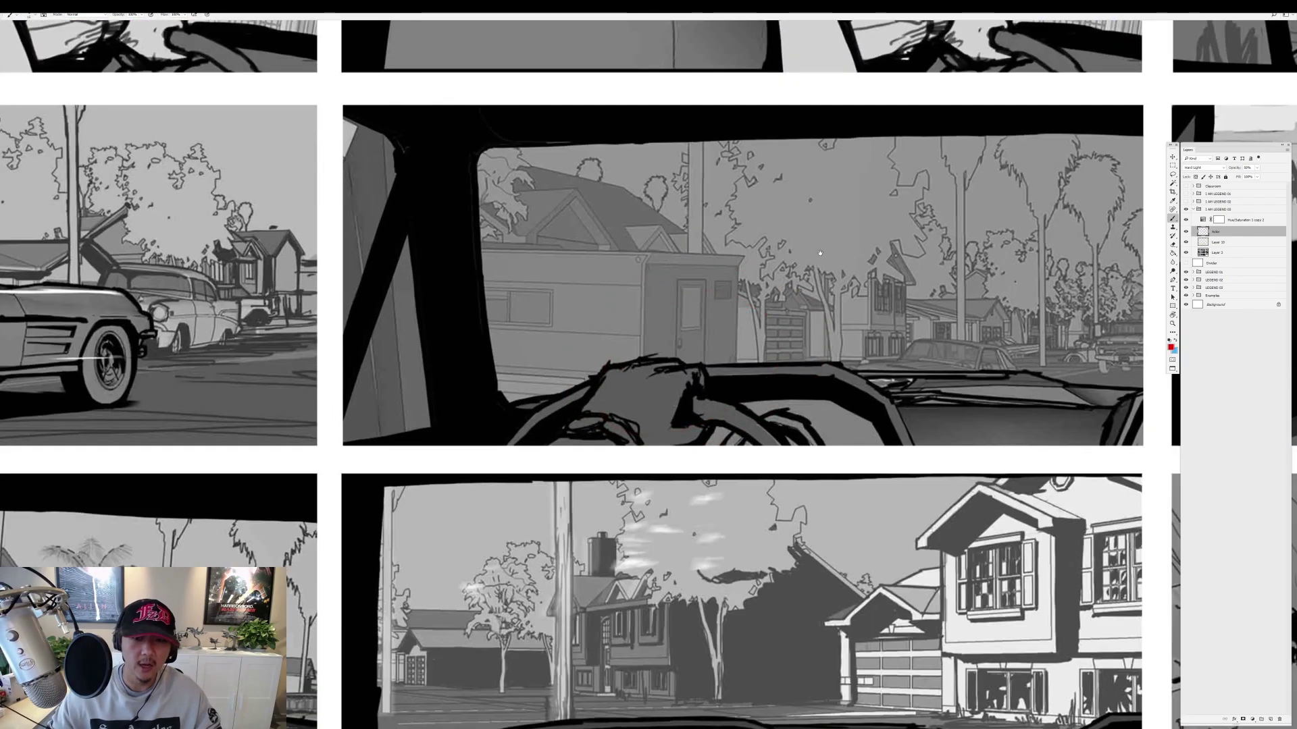
drag(962, 268, 802, 277)
scroll(770, 304, down, 2)
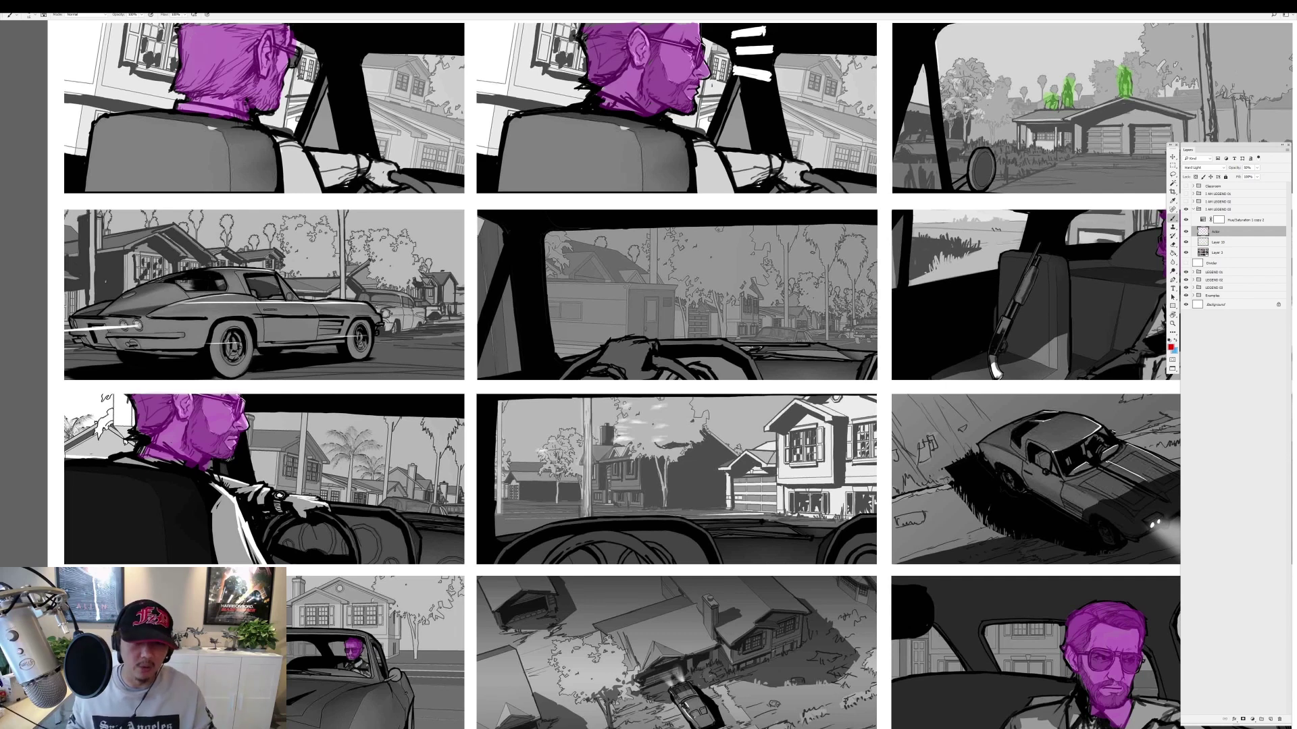
Pan and zoom the car sheet to bring the right-hand column of panels into view.
drag(614, 302, 530, 292)
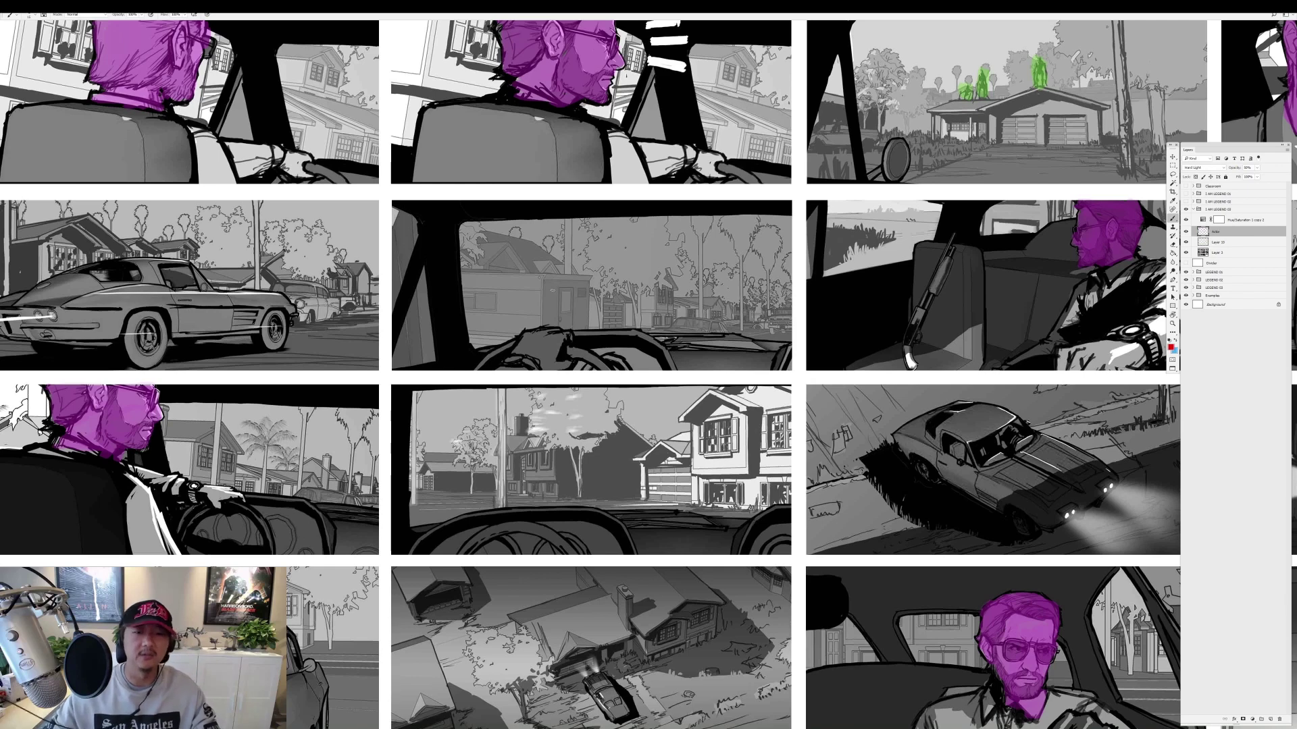
alt+click(554, 376)
click(554, 376)
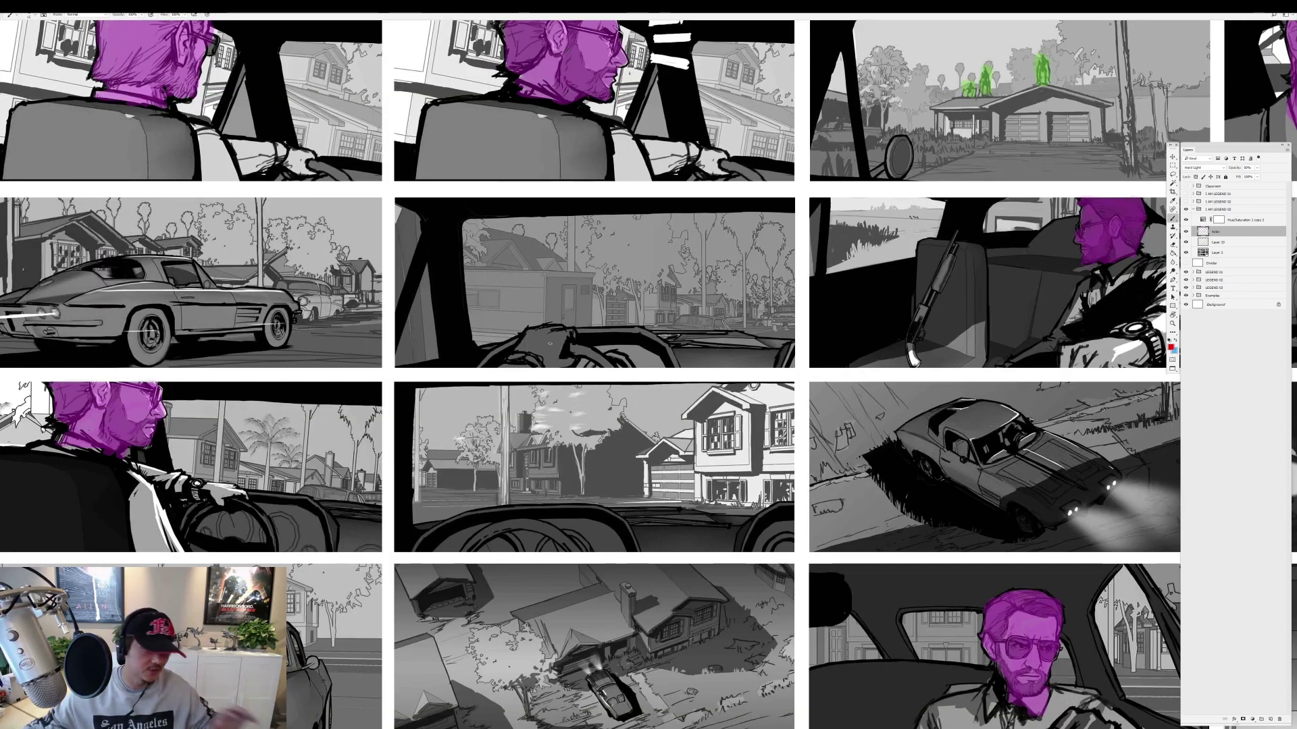
drag(554, 376, 529, 368)
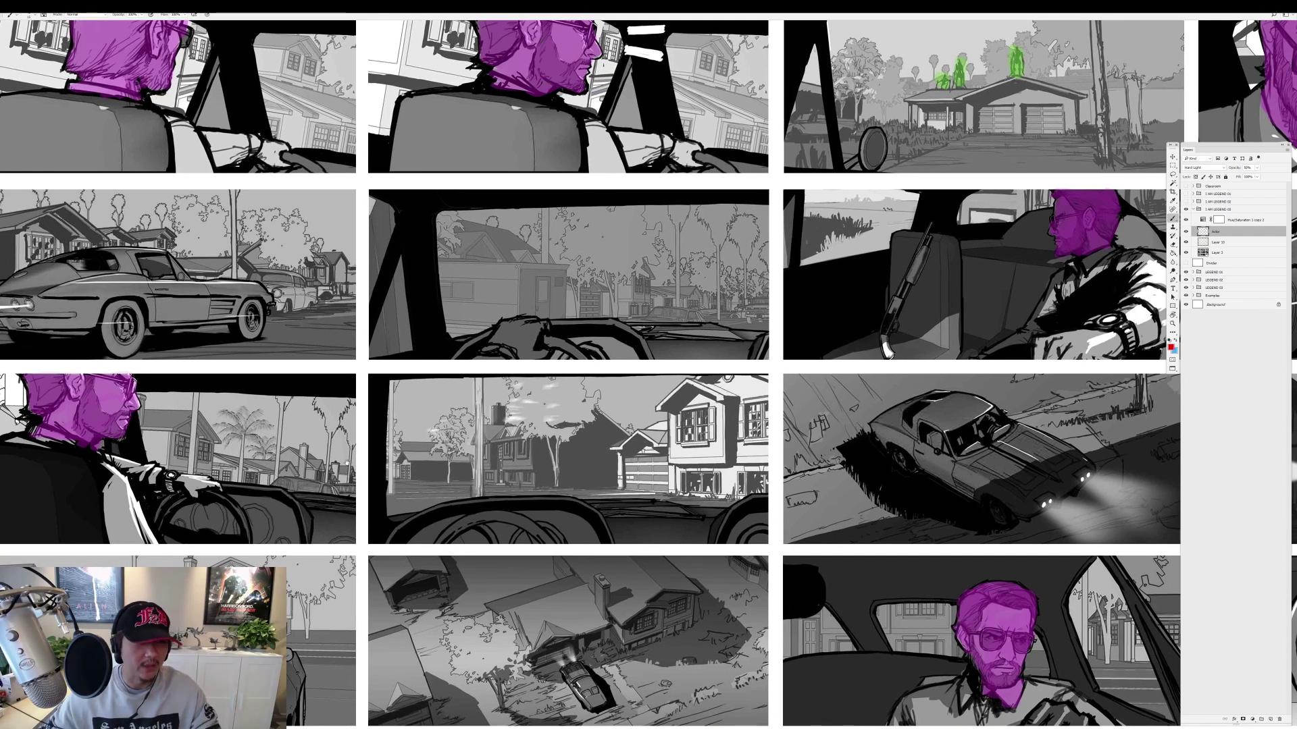
drag(528, 368, 578, 356)
drag(862, 353, 497, 384)
scroll(497, 383, down, 1)
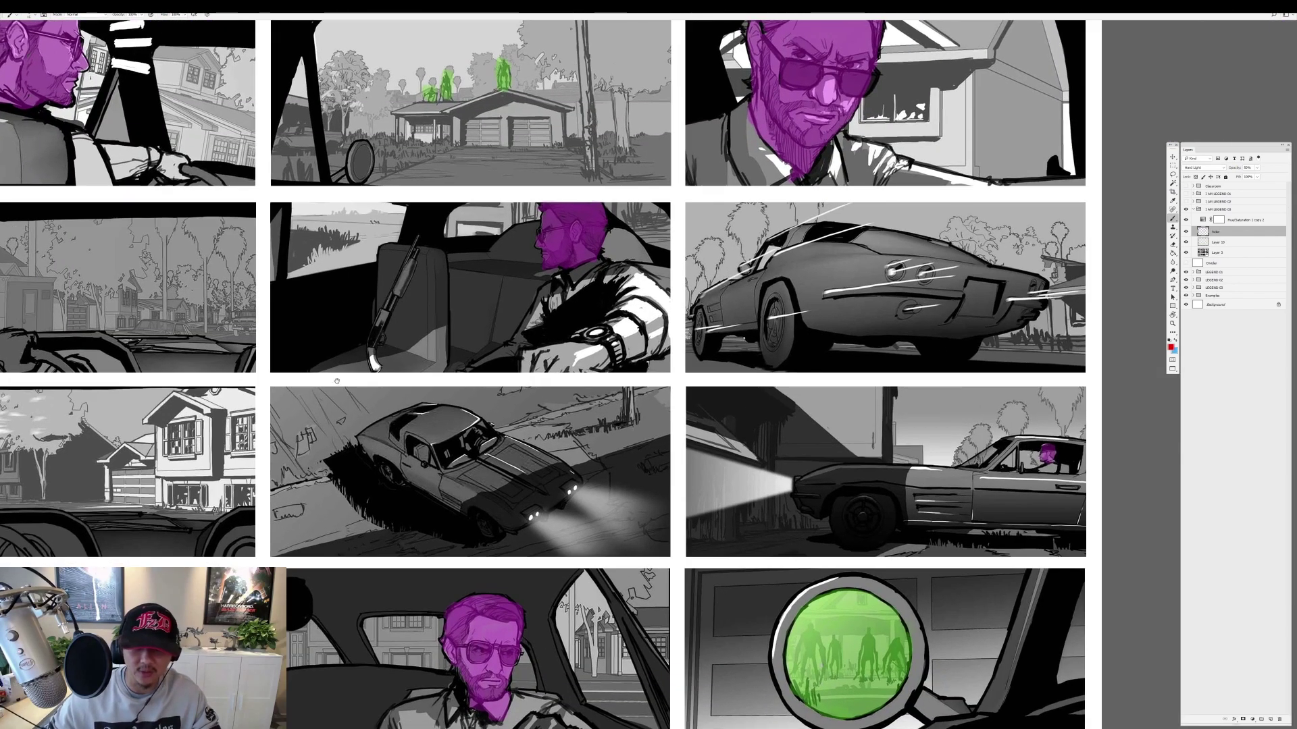
scroll(381, 367, down, 2)
Sketch red lines tracing the shot flow across the top row and middle panels.
drag(381, 367, 593, 364)
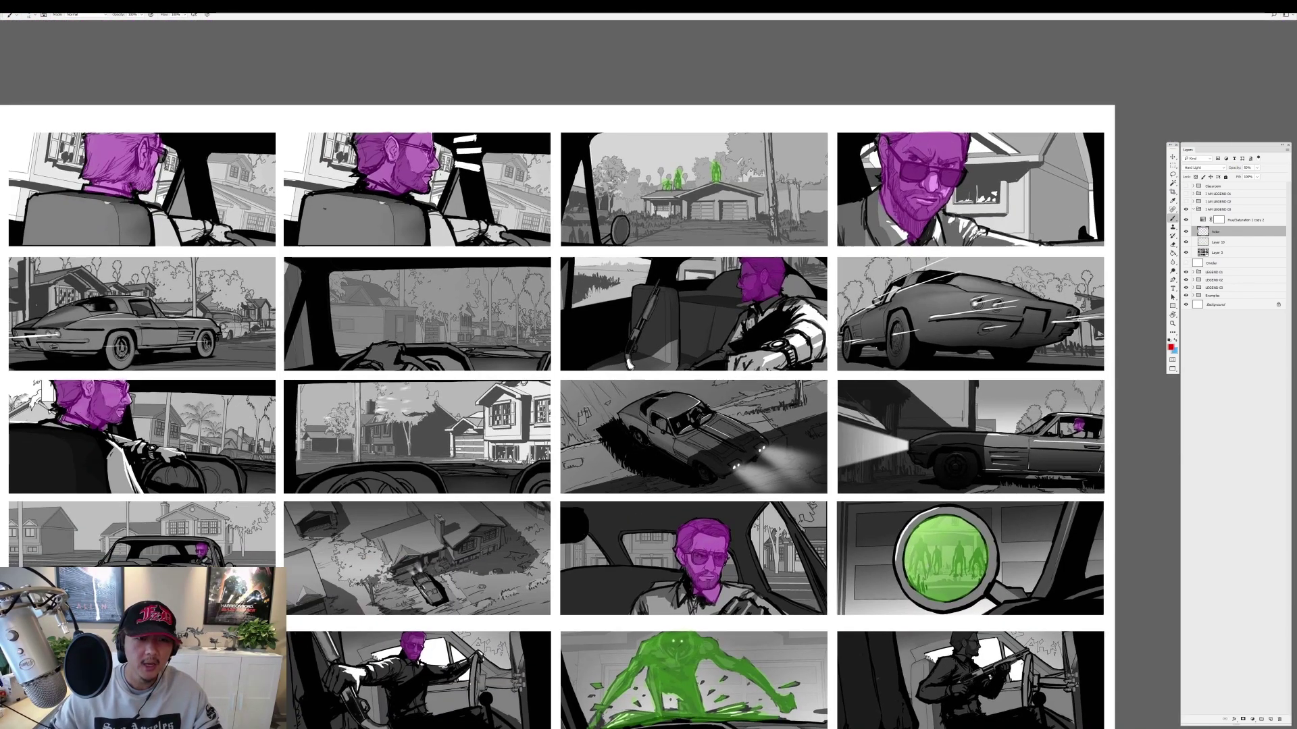
mouse_move(166, 163)
mouse_down()
mouse_move(770, 142)
mouse_move(740, 368)
mouse_up()
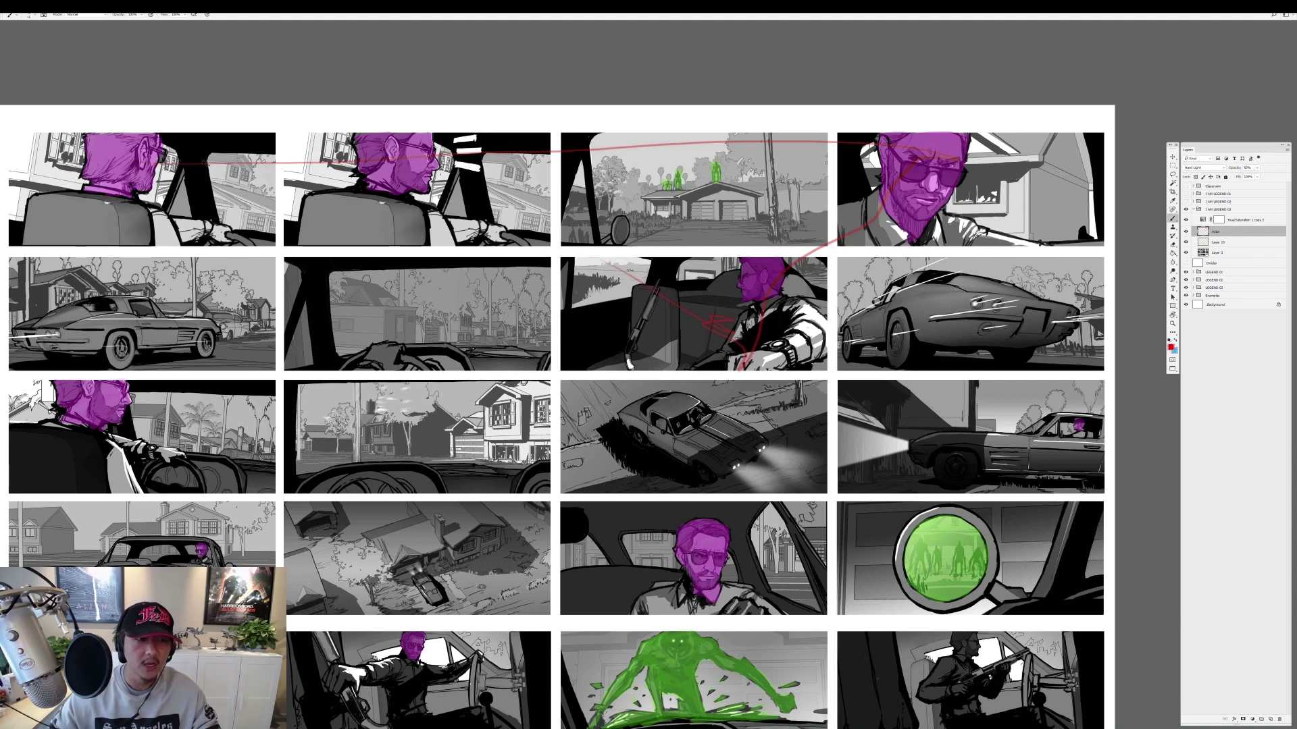
drag(210, 162, 972, 193)
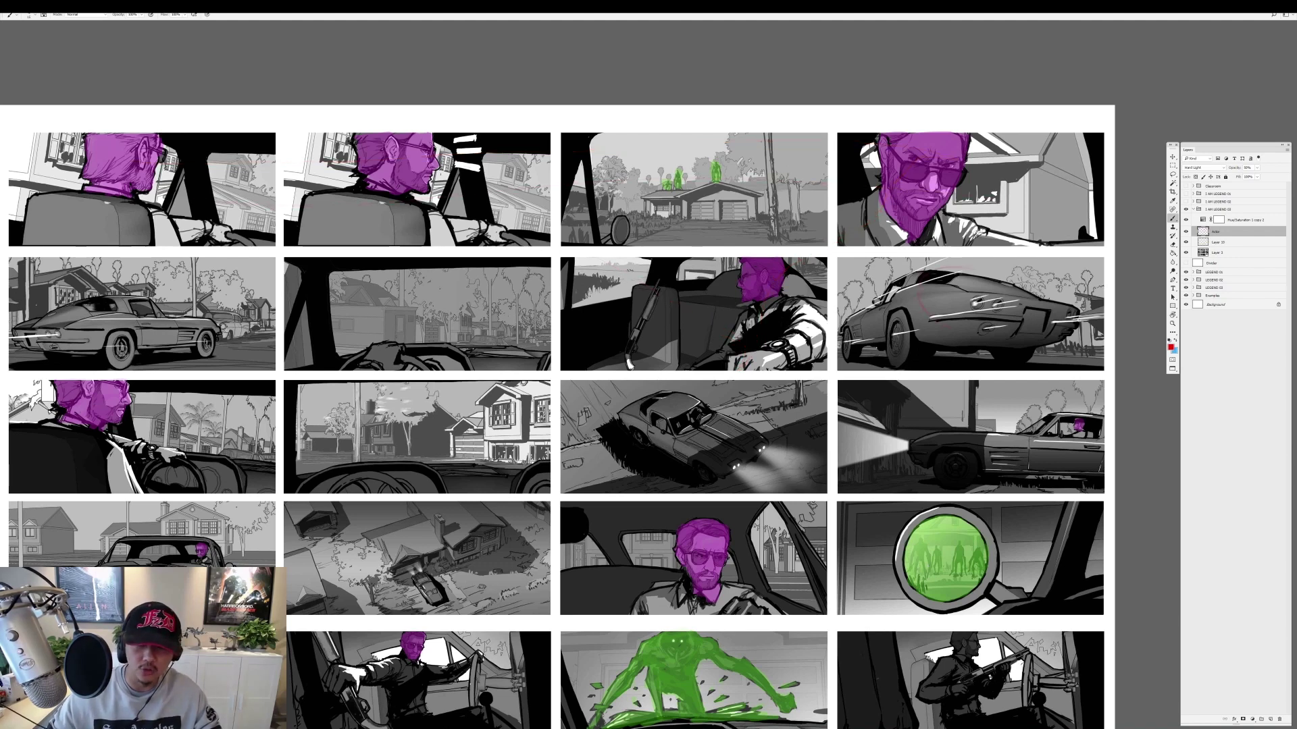
drag(952, 274, 1040, 243)
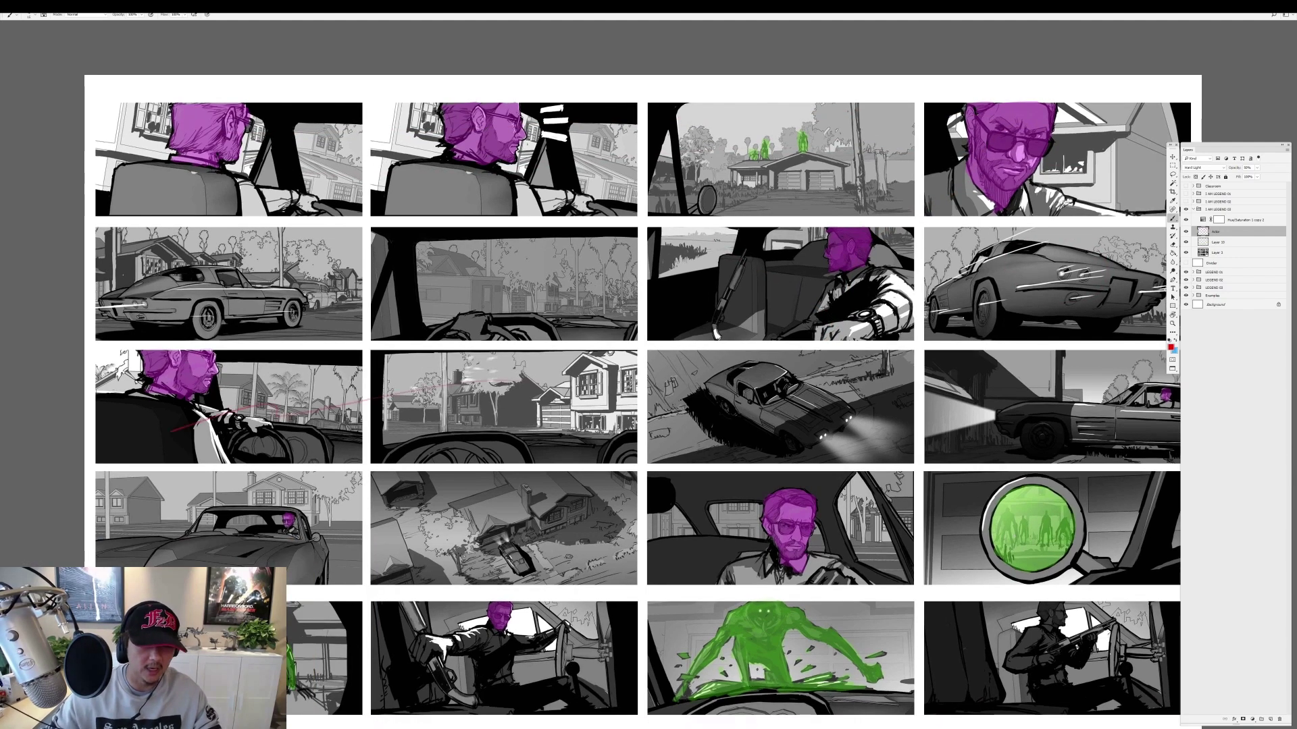
mouse_move(473, 345)
mouse_down()
mouse_move(499, 534)
mouse_move(308, 513)
mouse_up()
Paint the purple overlay over the gunman's head in the bottom-right shotgun panel.
key(ctrl+minus)
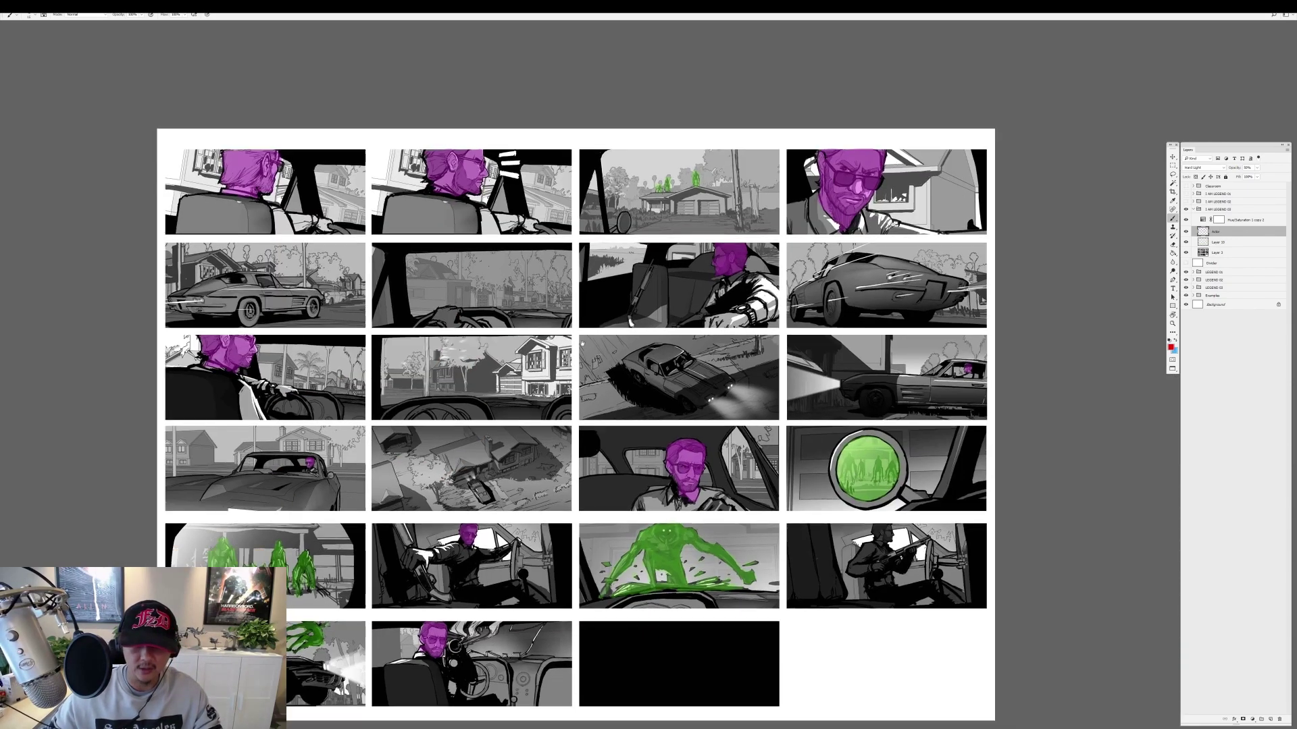
scroll(896, 446, up, 2)
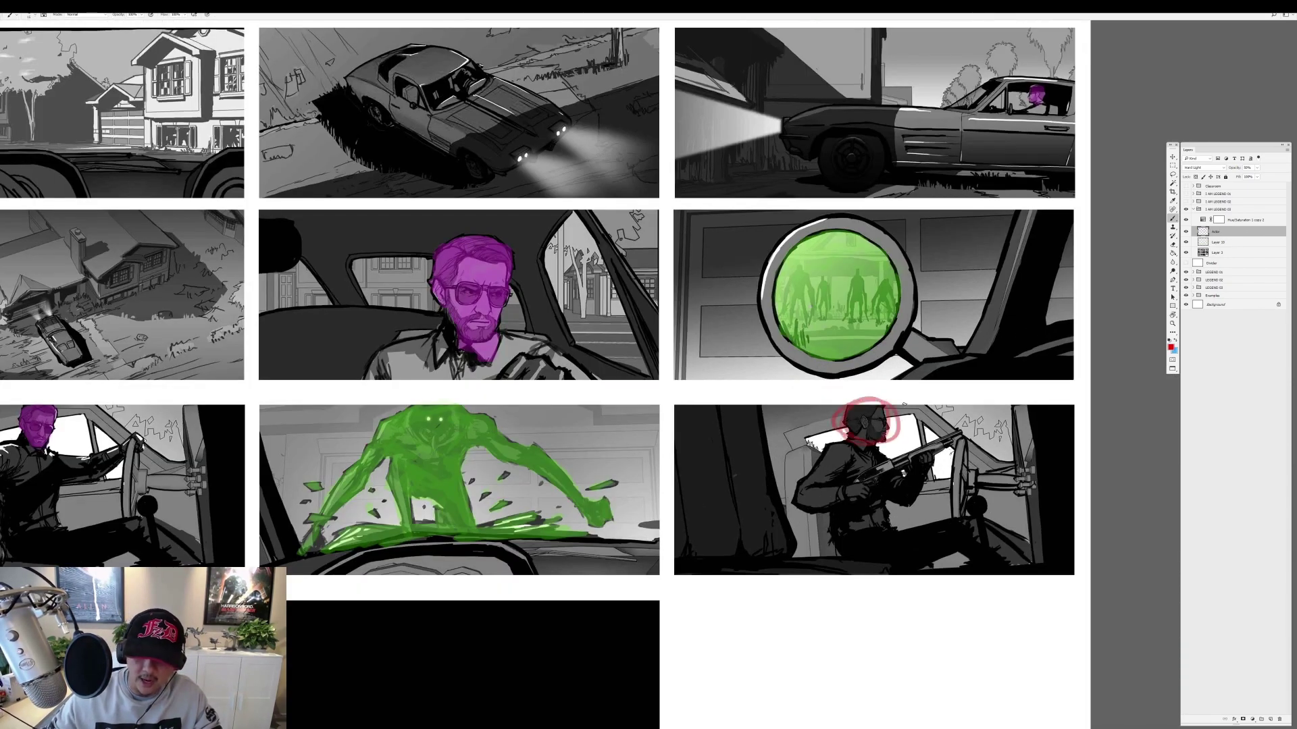
alt+click(483, 270)
mouse_move(857, 404)
mouse_down()
mouse_move(864, 432)
mouse_move(876, 426)
mouse_up()
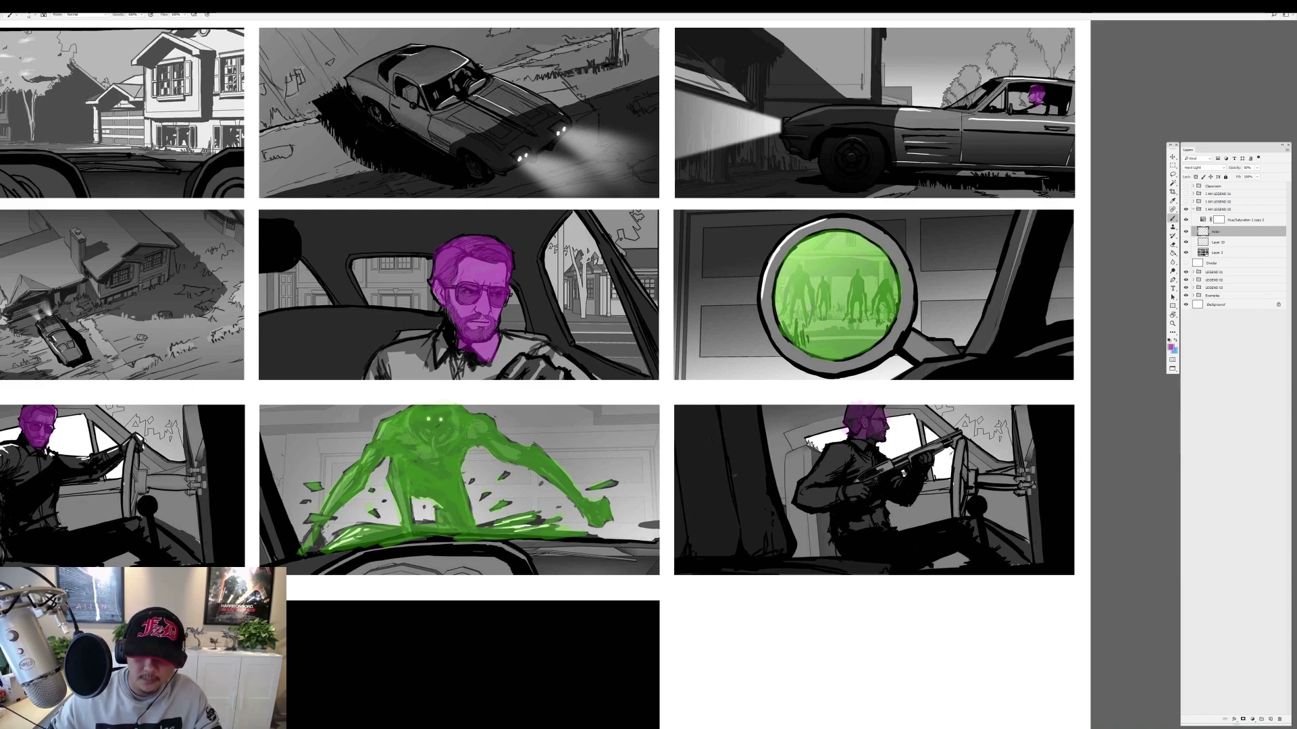
key(ctrl+minus)
key(ctrl+minus)
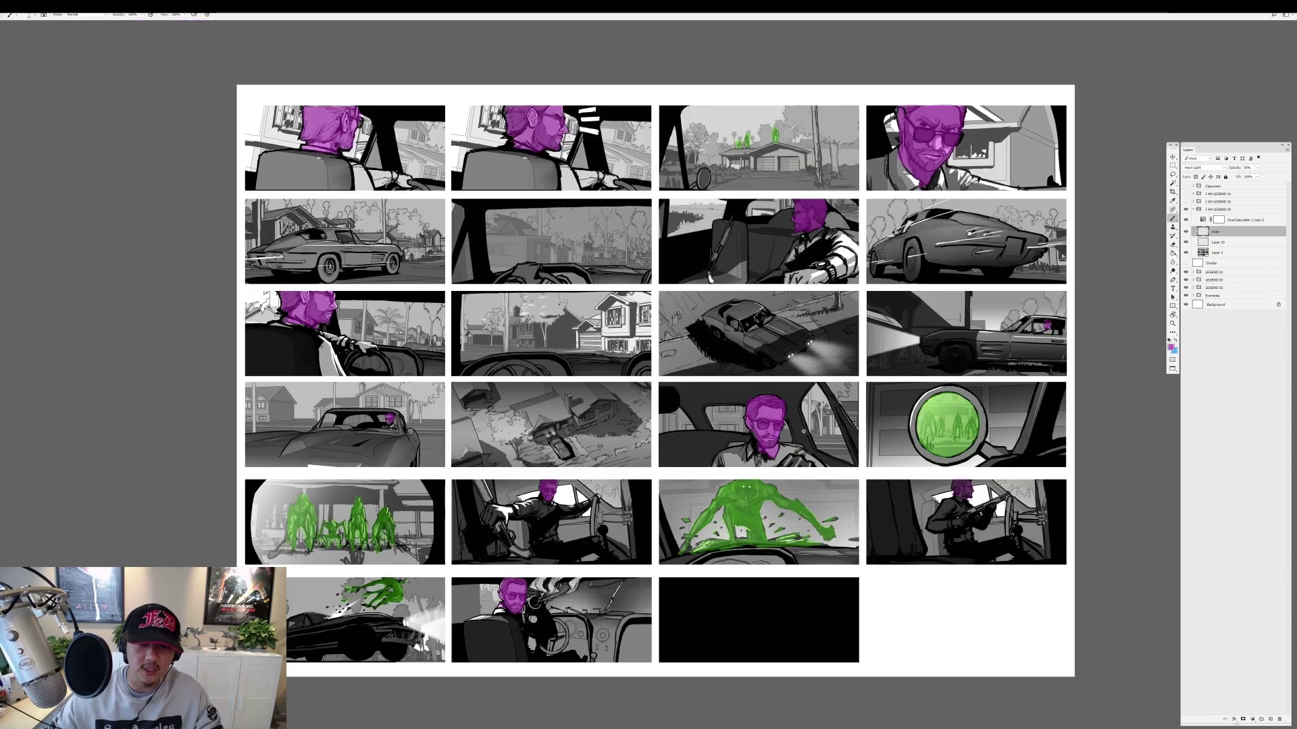
Hide the I AM LEGEND 03 group and zoom around the green forest panels.
click(1193, 210)
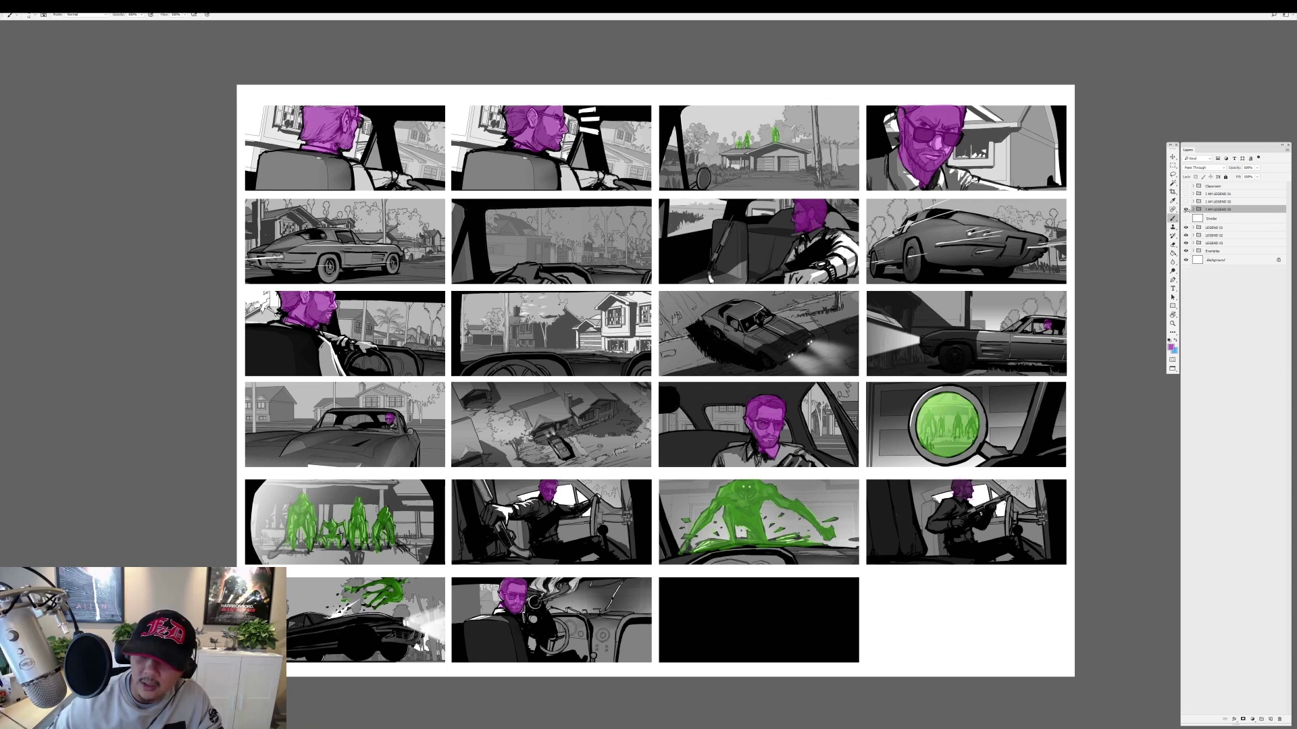
click(1216, 228)
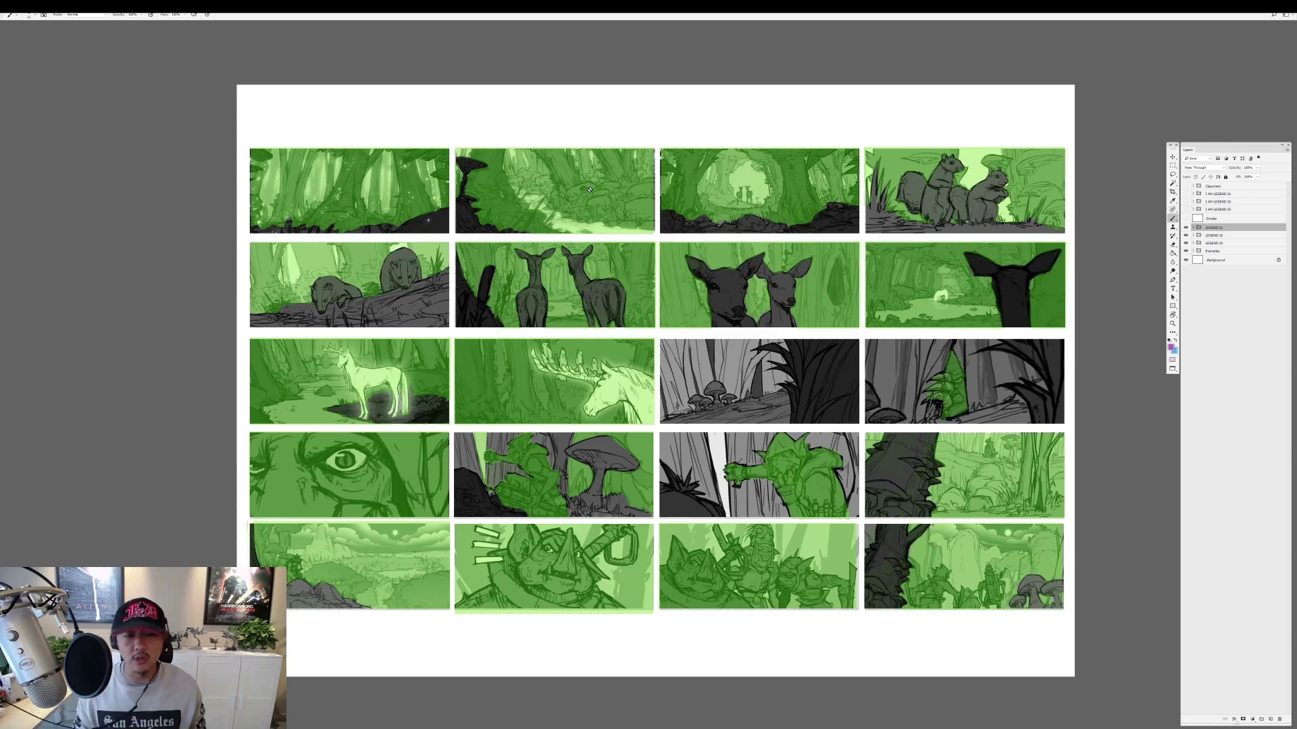
key(ctrl+plus)
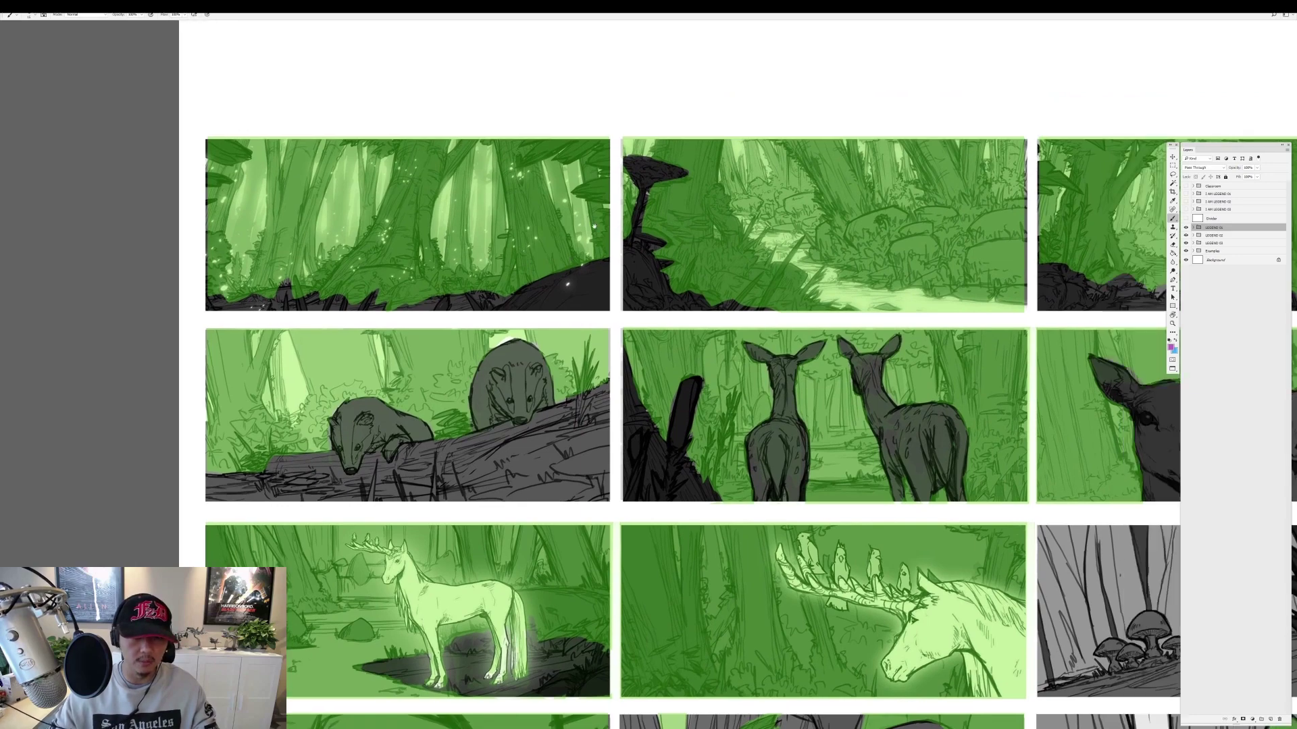
drag(754, 305, 474, 296)
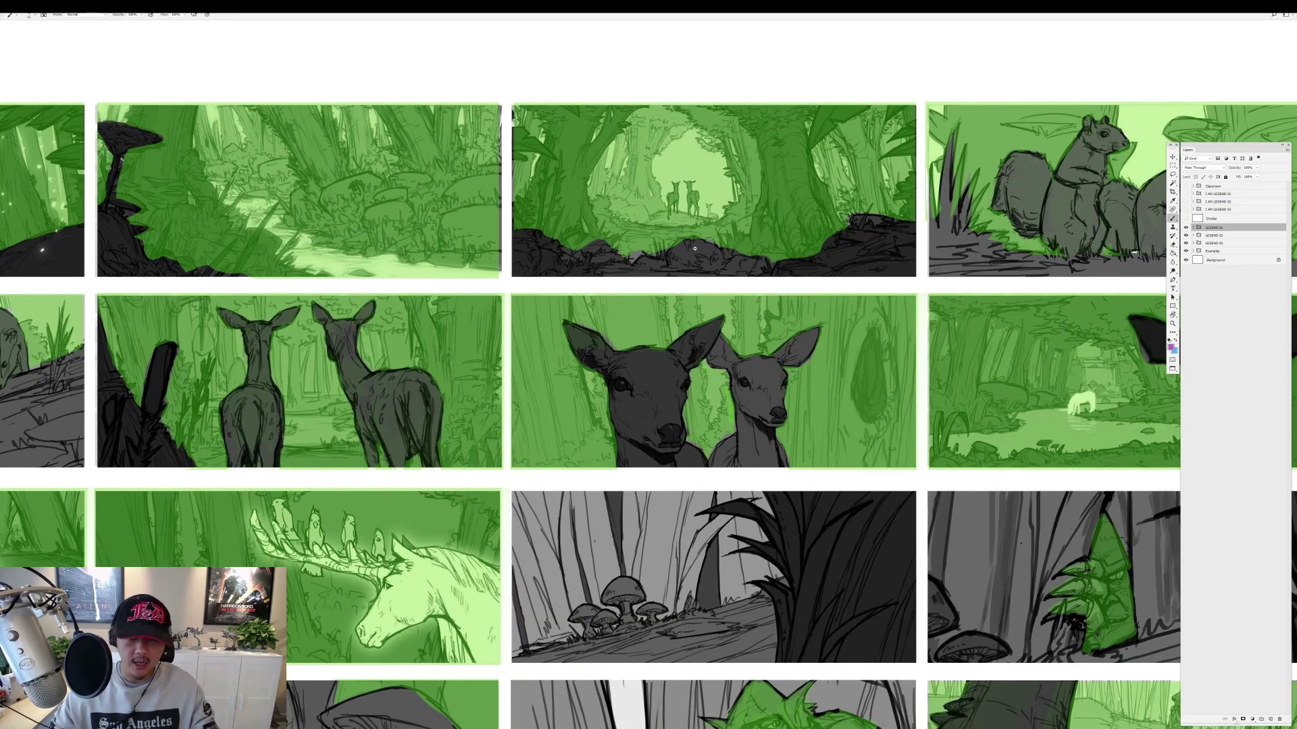
key(ctrl+minus)
key(ctrl+minus)
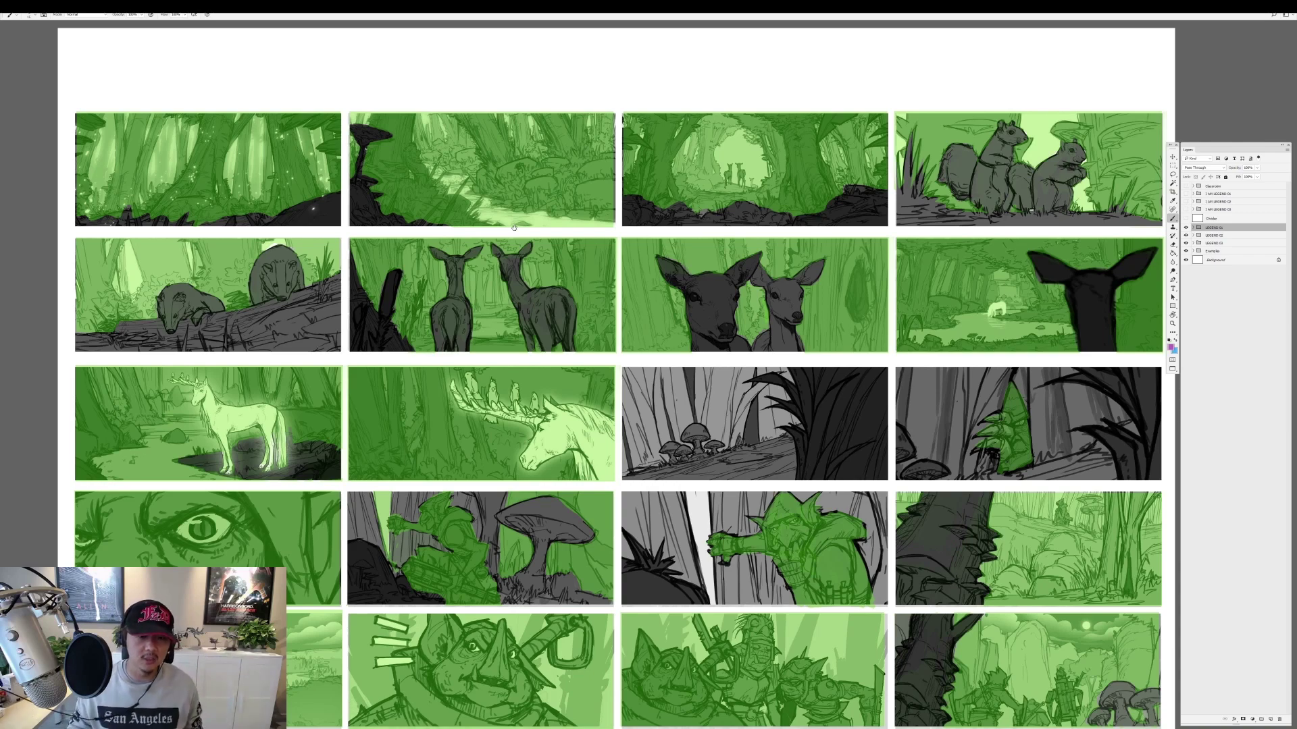
mouse_move(514, 228)
mouse_down()
mouse_move(614, 351)
mouse_move(595, 334)
mouse_up()
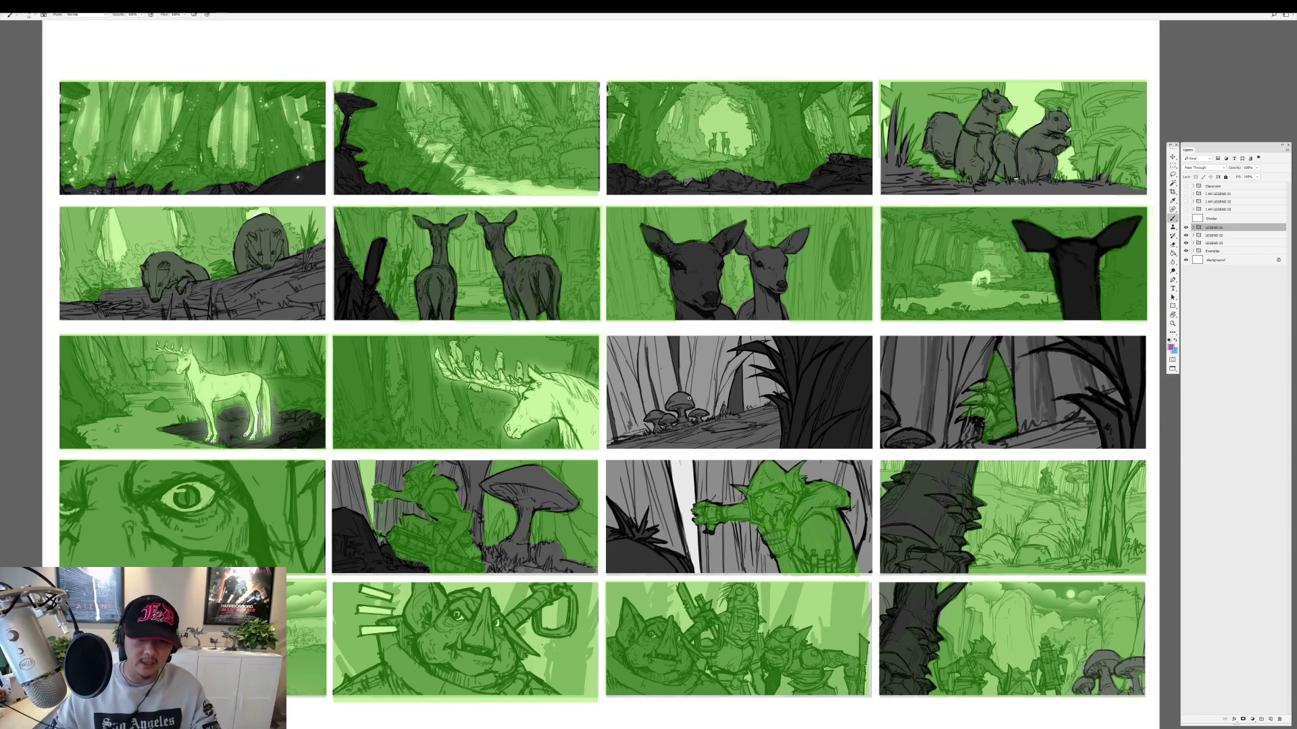
key(ctrl+minus)
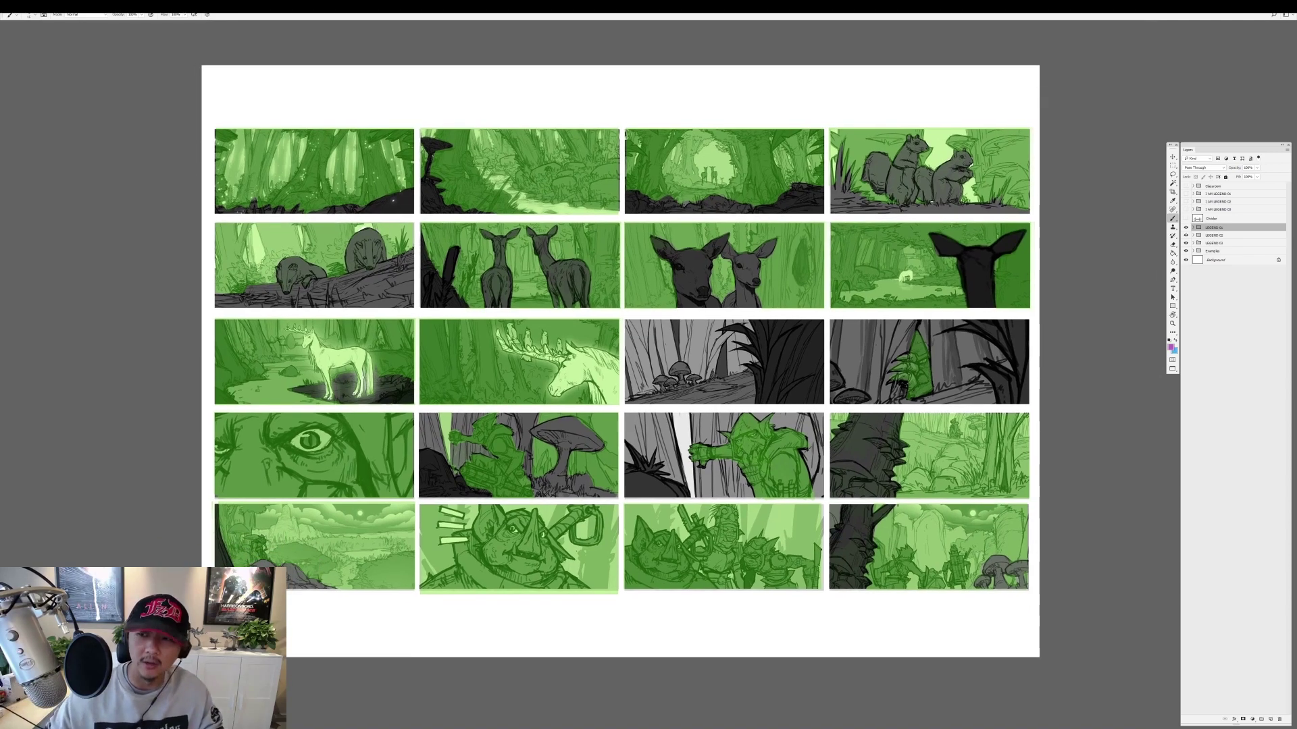
Toggle the I AM LEGEND 01 and 03 car sheets on and off, leaving the forest sheet visible.
click(1186, 194)
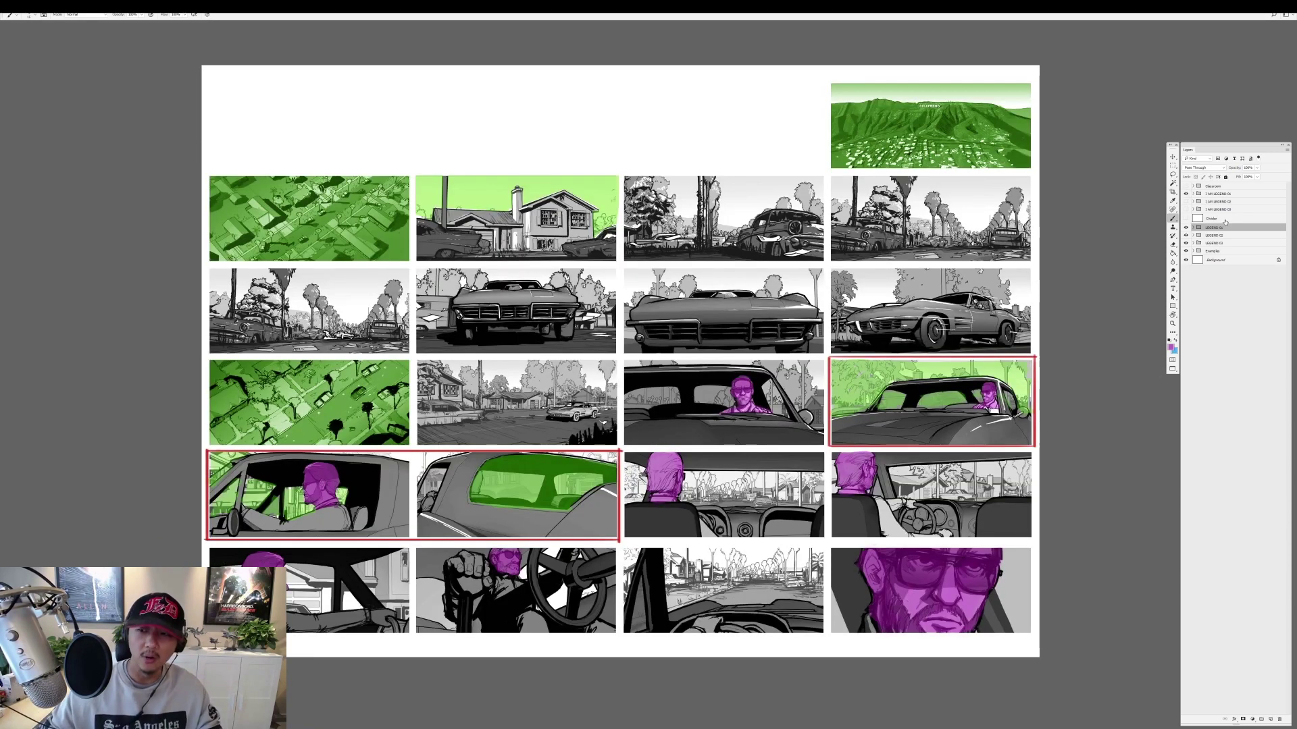
click(1186, 194)
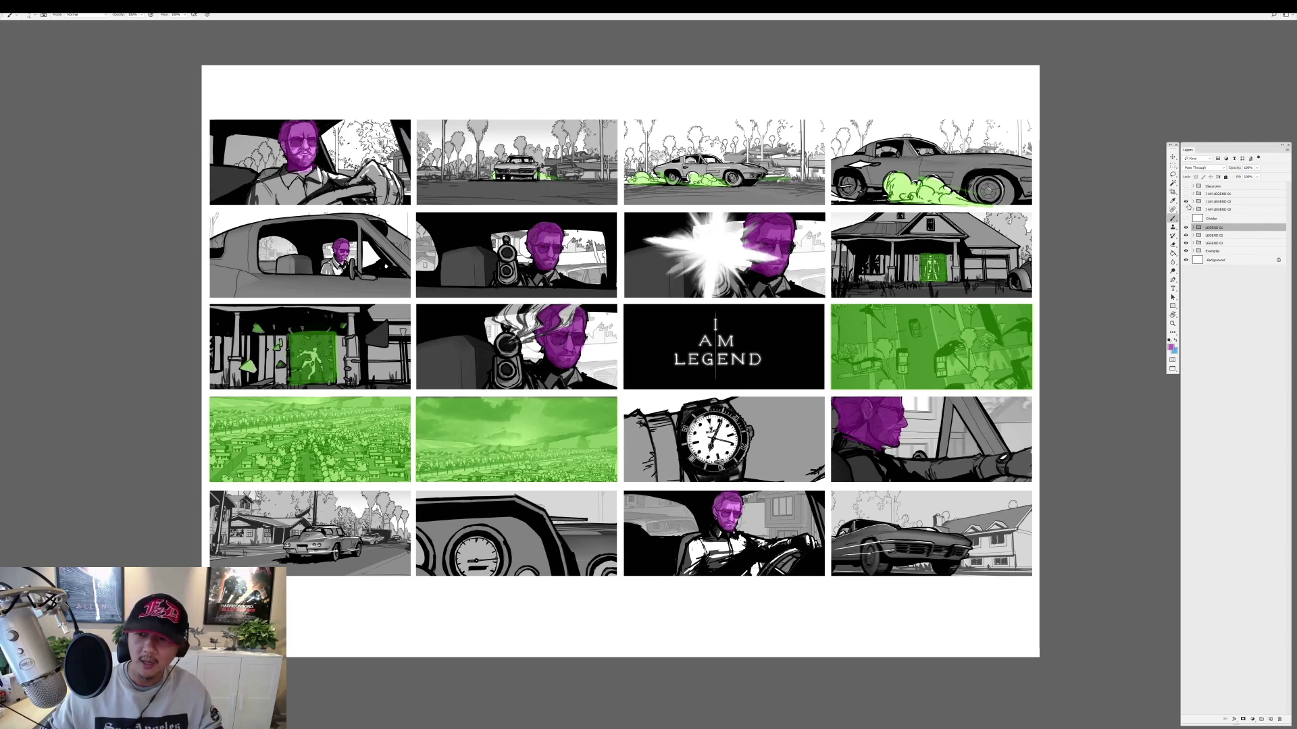
click(1186, 209)
click(1186, 209)
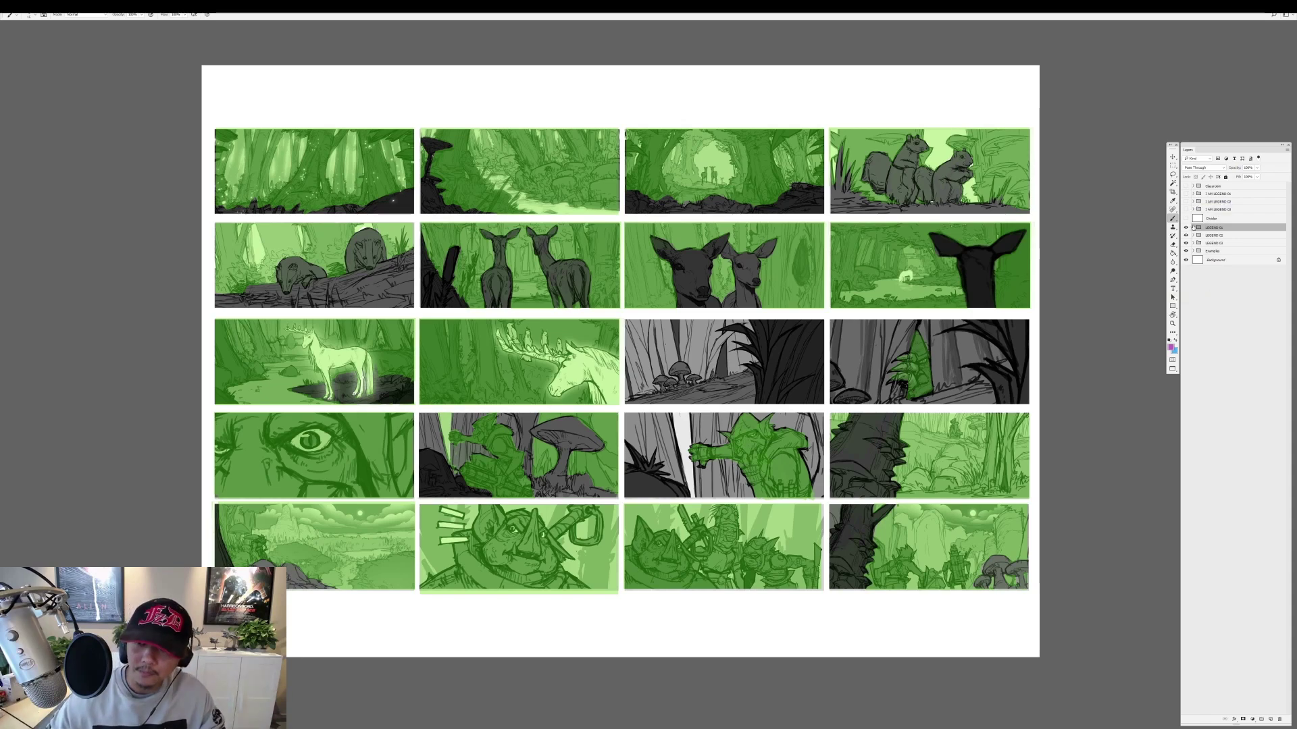
Hide the forest layer and pan to the charging boar and running deer panels.
click(1186, 227)
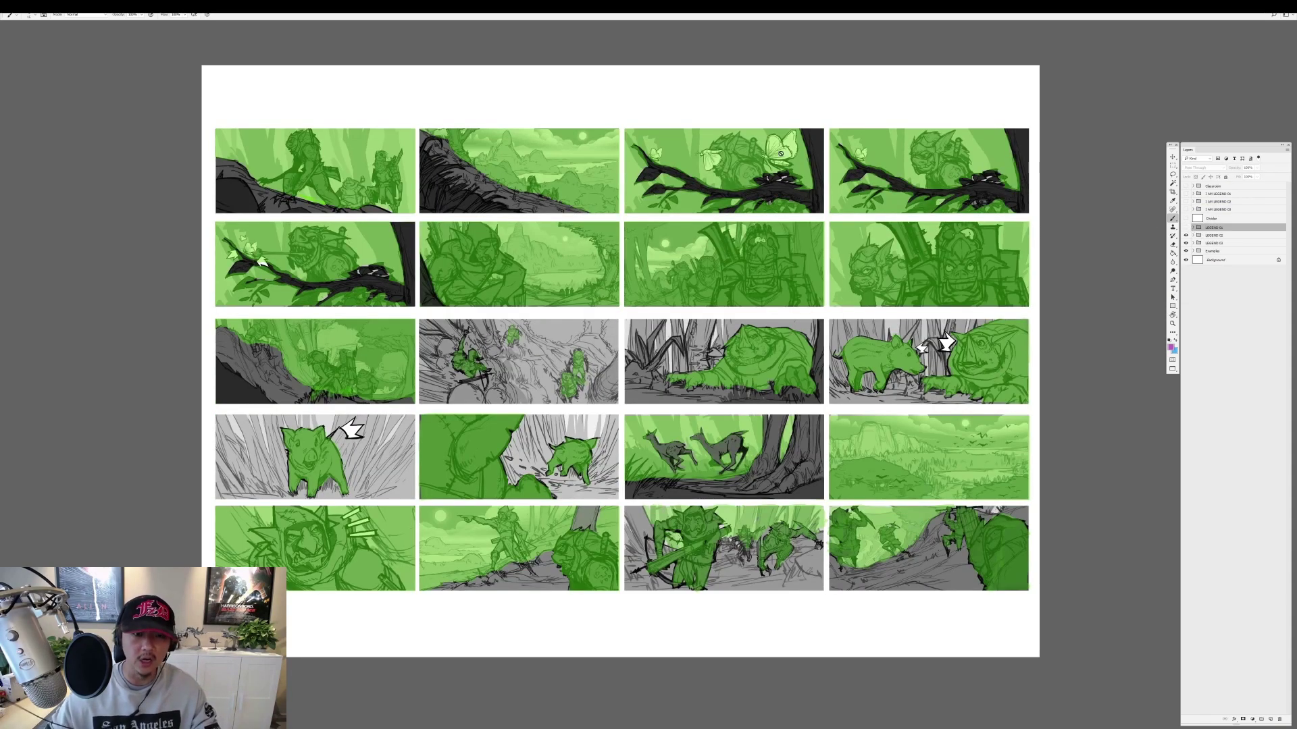
scroll(639, 288, up, 2)
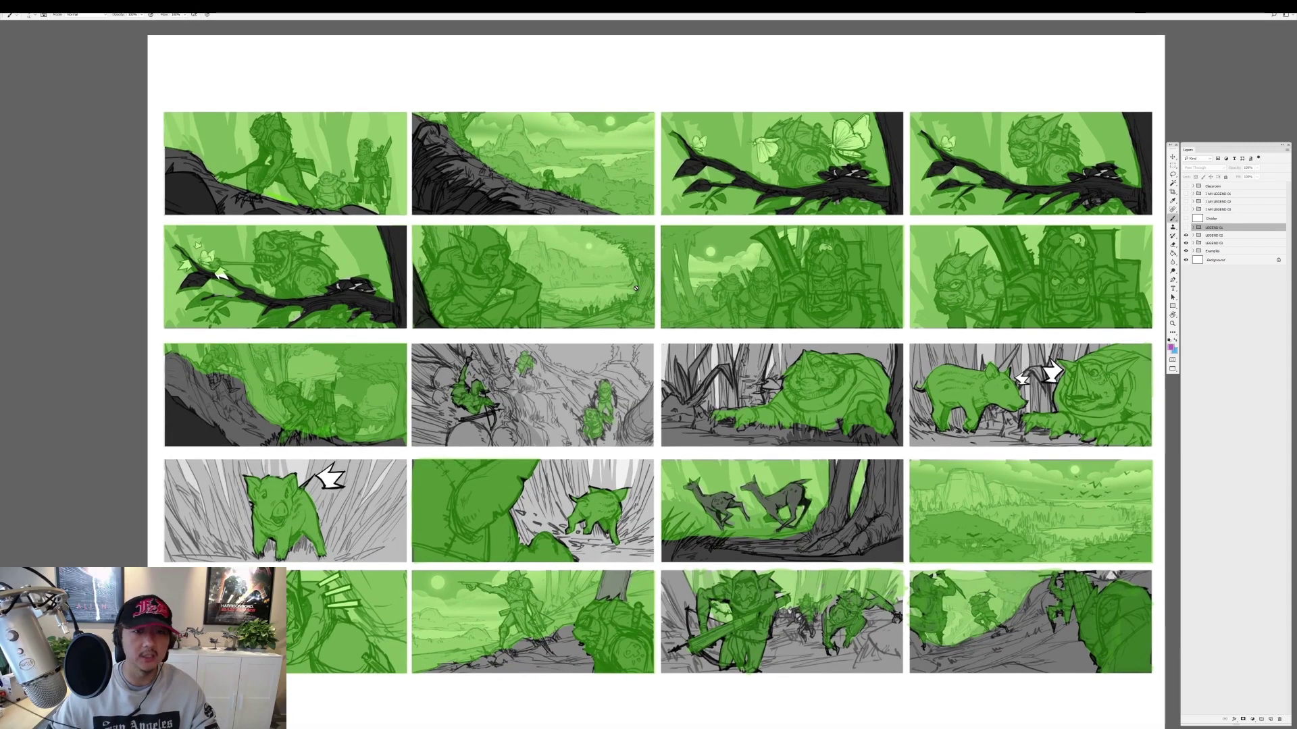
scroll(310, 196, up, 3)
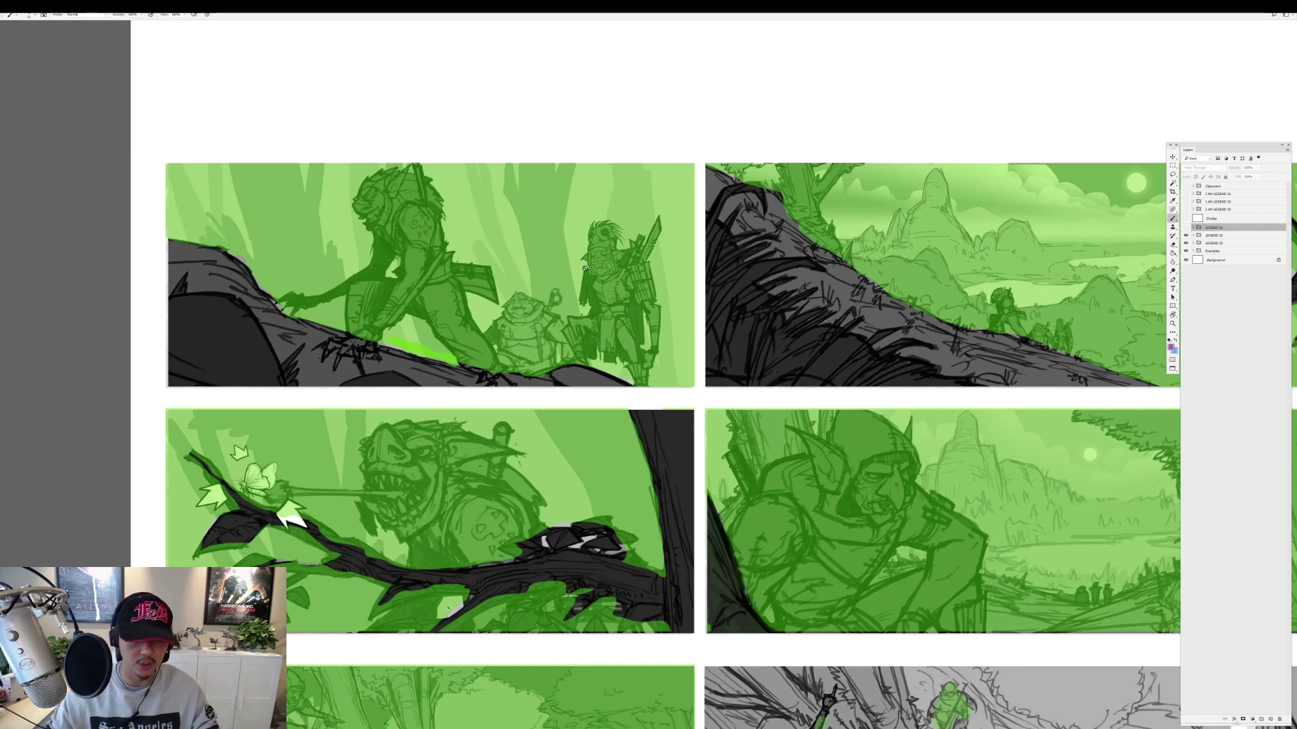
scroll(753, 209, right, 5)
scroll(840, 276, right, 5)
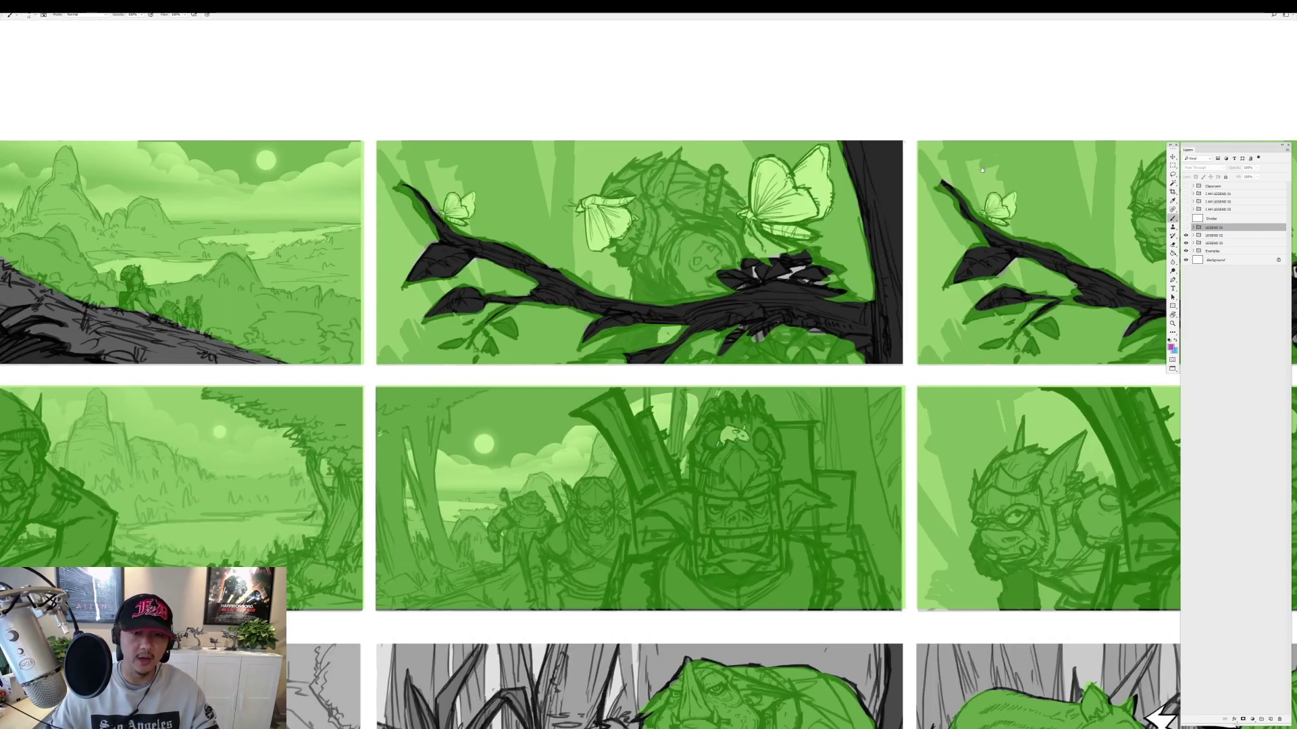
scroll(982, 170, right, 6)
scroll(332, 284, down, 3)
scroll(513, 290, down, 2)
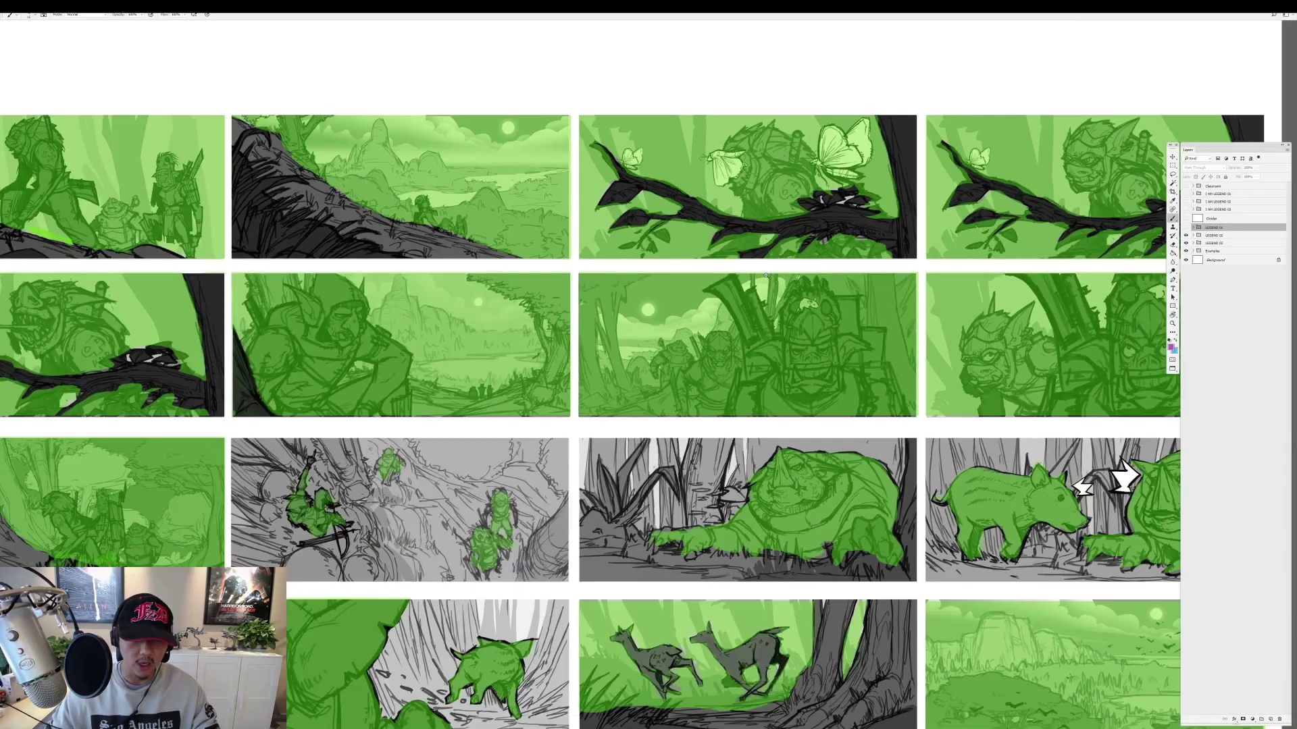
scroll(676, 297, down, 2)
scroll(707, 301, up, 1)
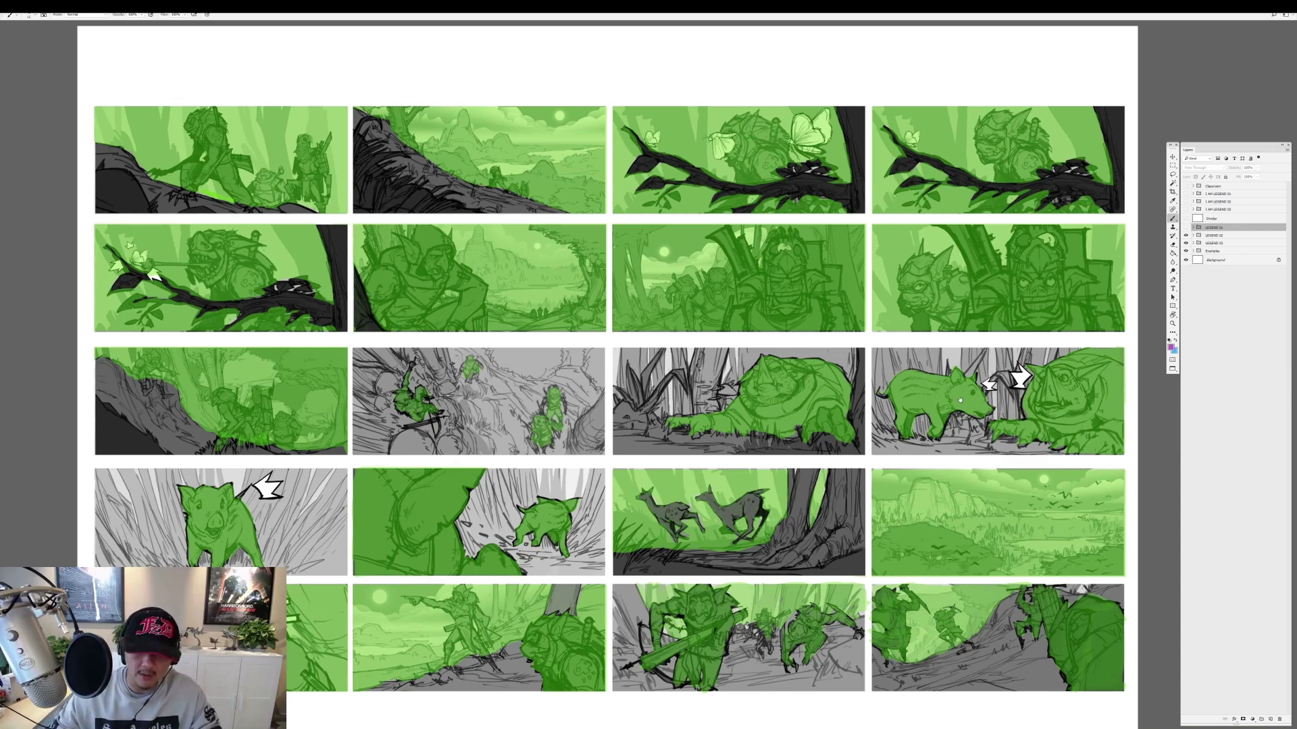
scroll(1101, 403, up, 3)
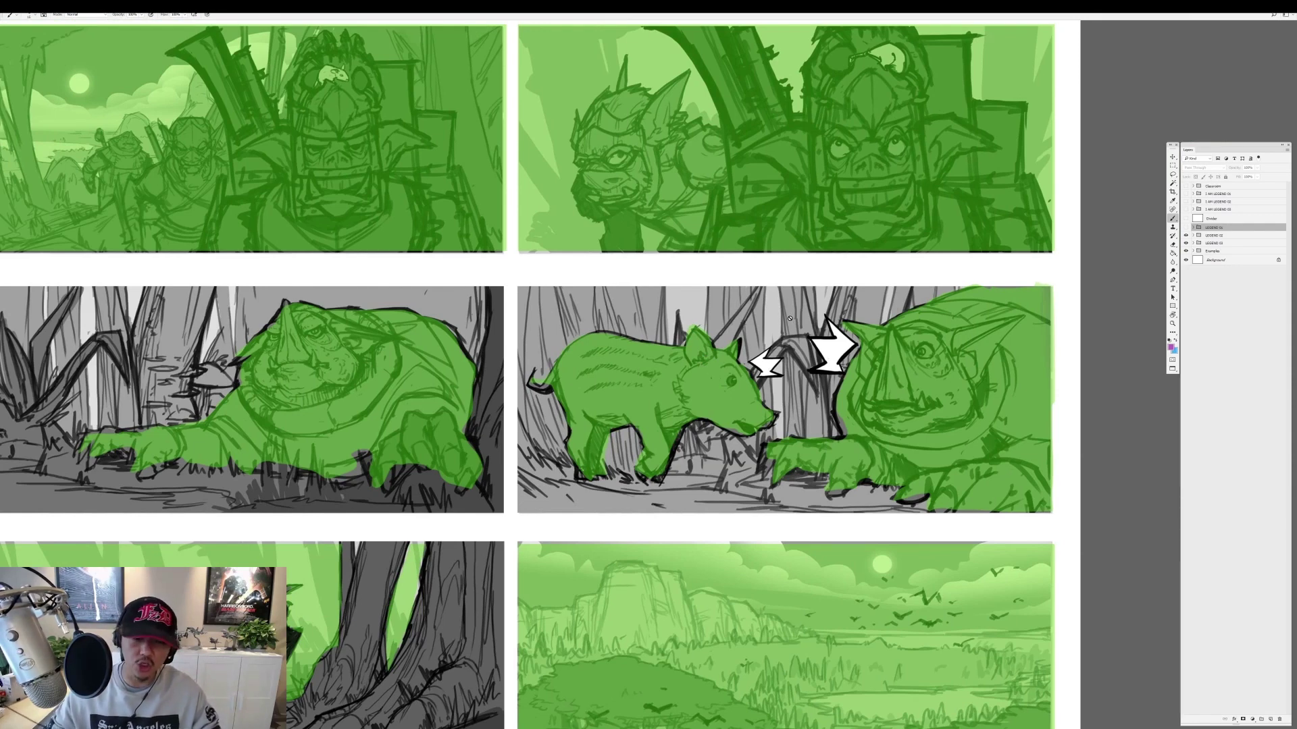
drag(390, 487, 1190, 212)
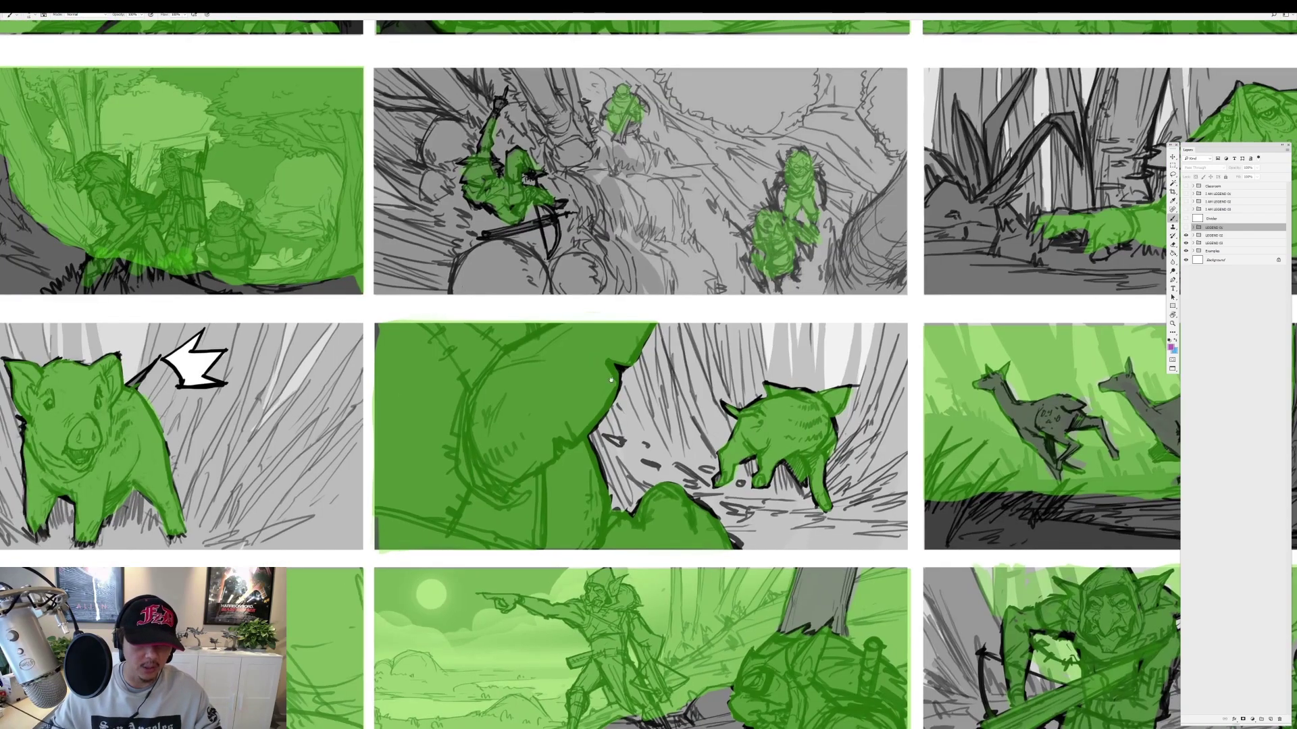
scroll(708, 301, up, 10)
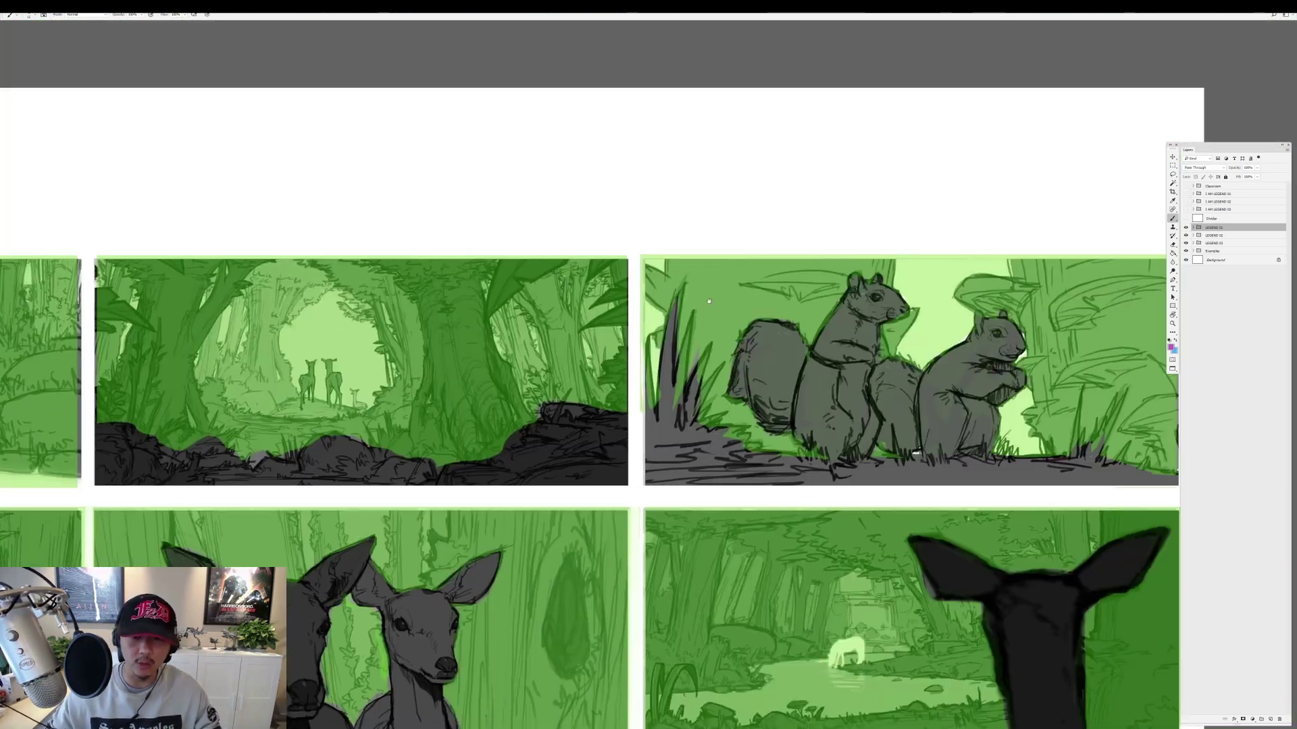
drag(708, 302, 562, 193)
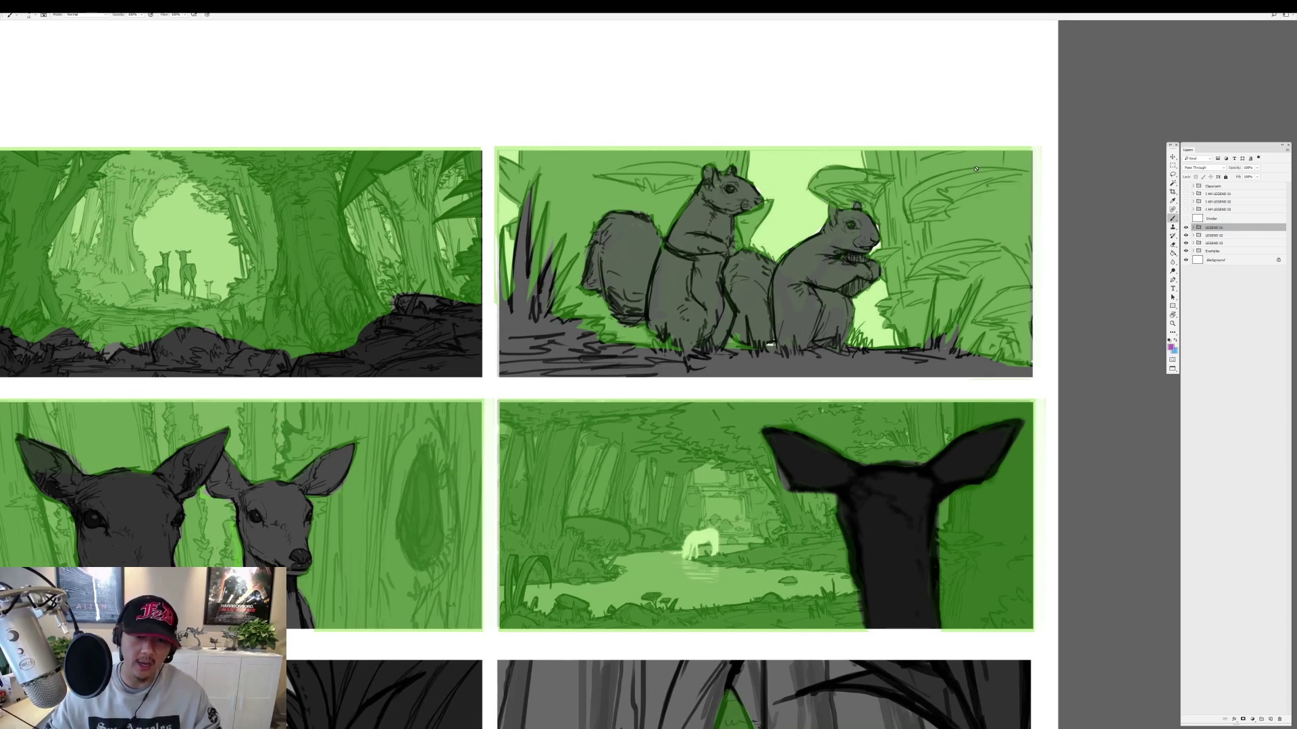
scroll(456, 339, down, 10)
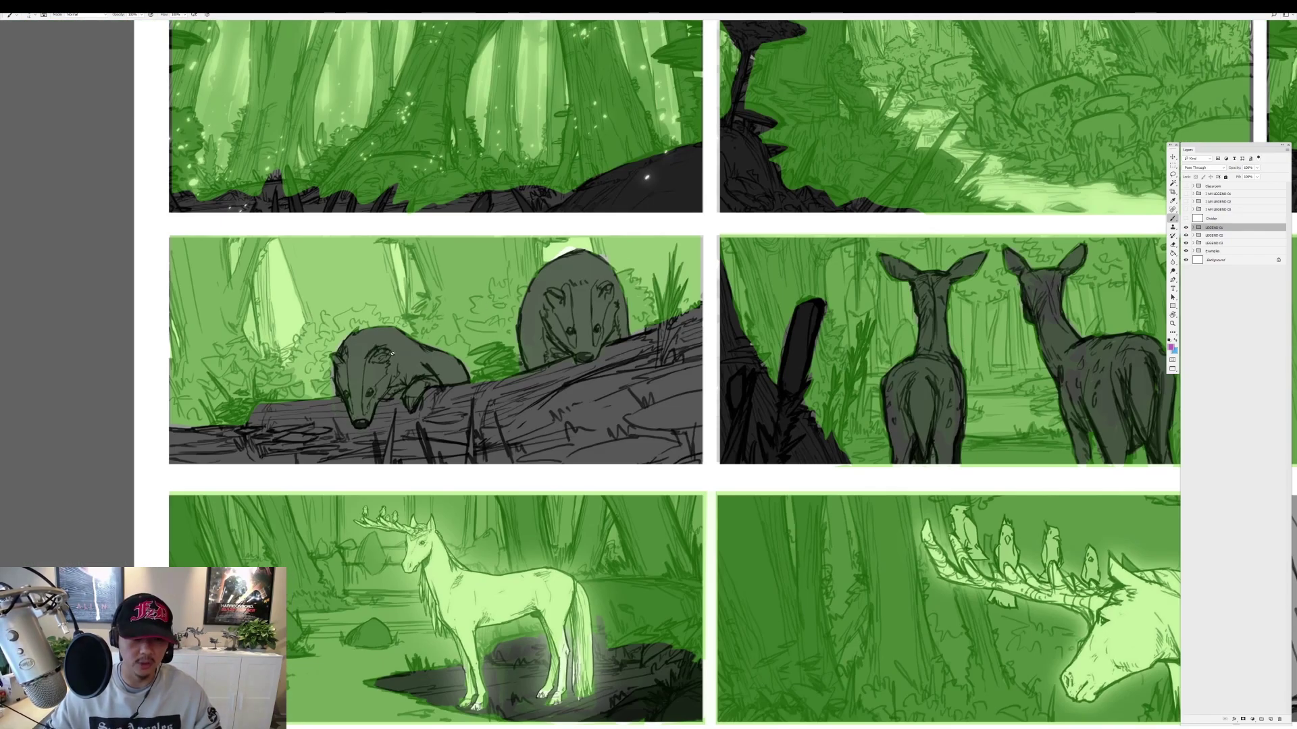
scroll(951, 239, right, 10)
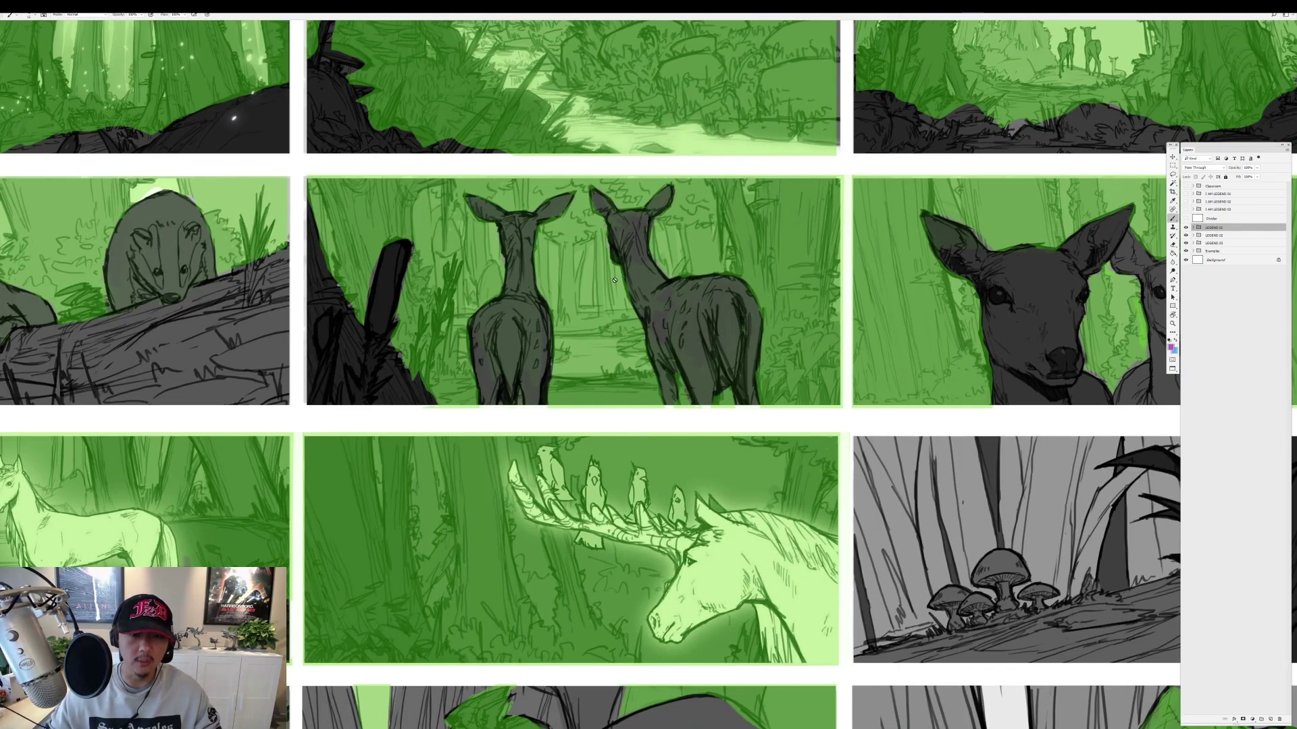
scroll(918, 216, right, 10)
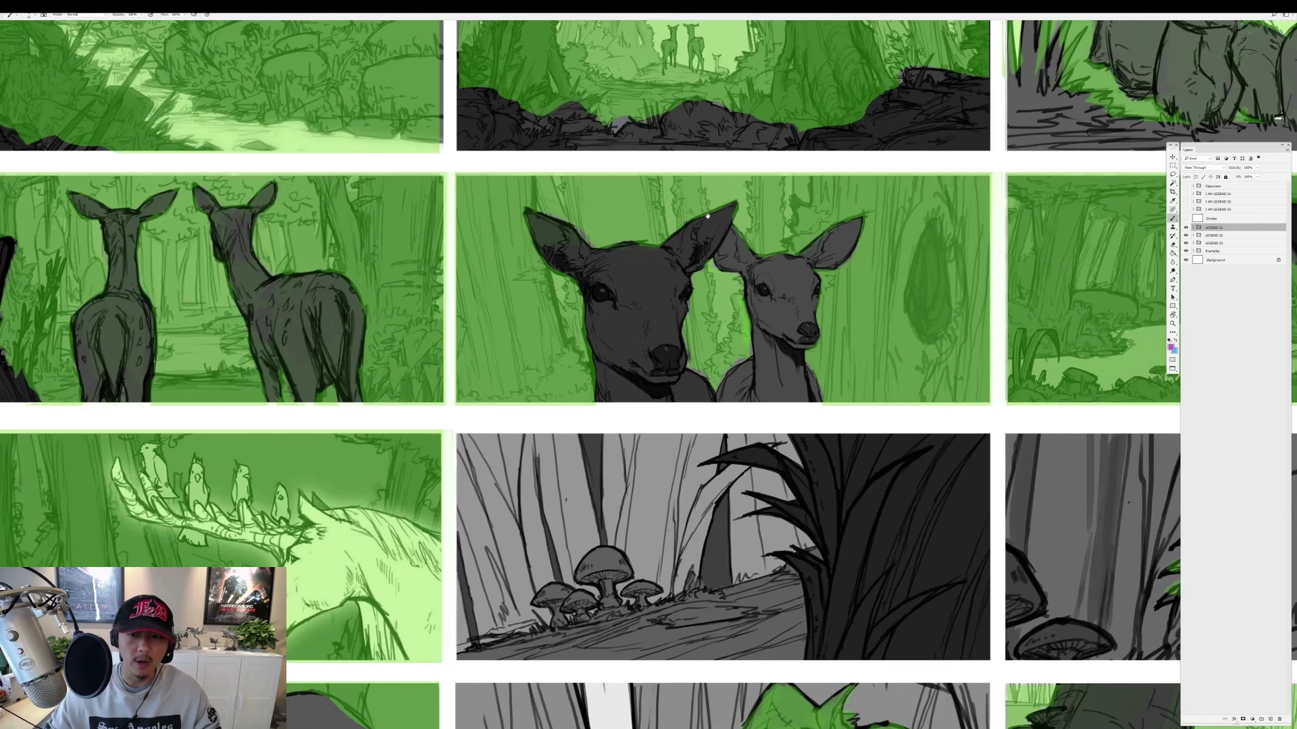
drag(728, 209, 755, 228)
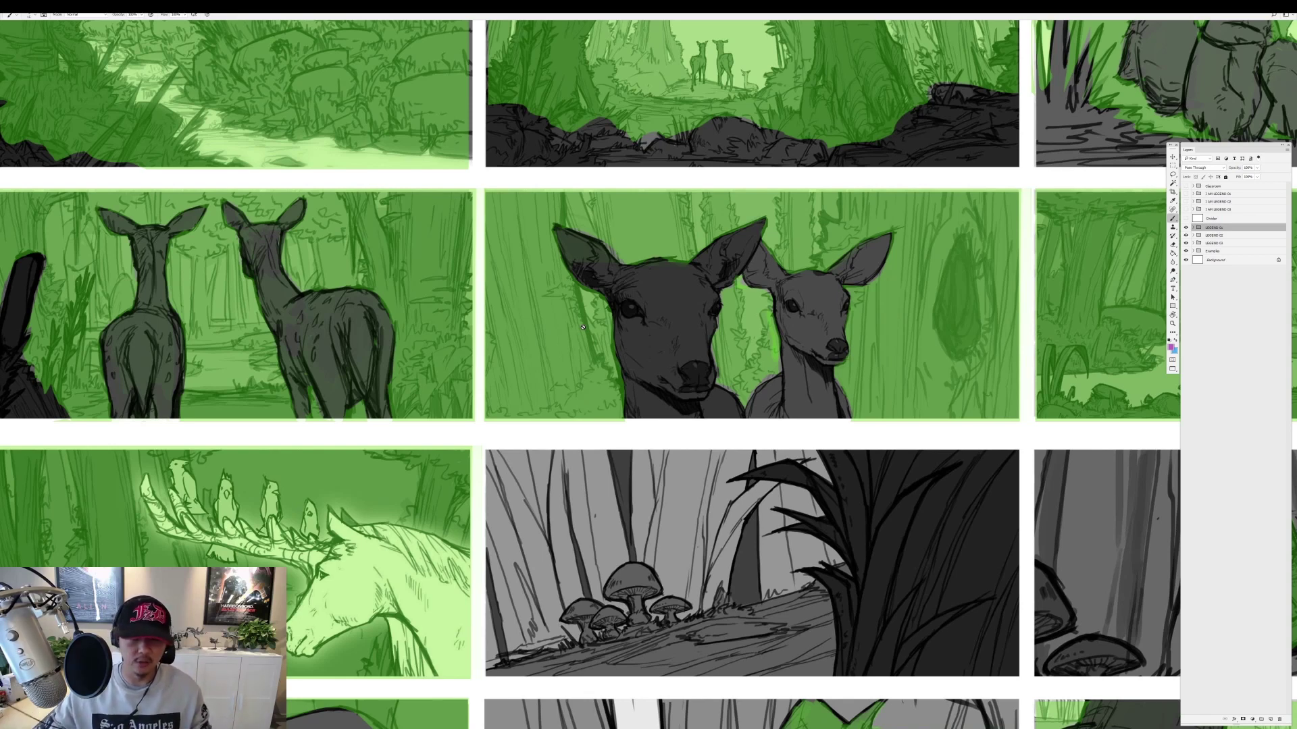
scroll(585, 310, down, 2)
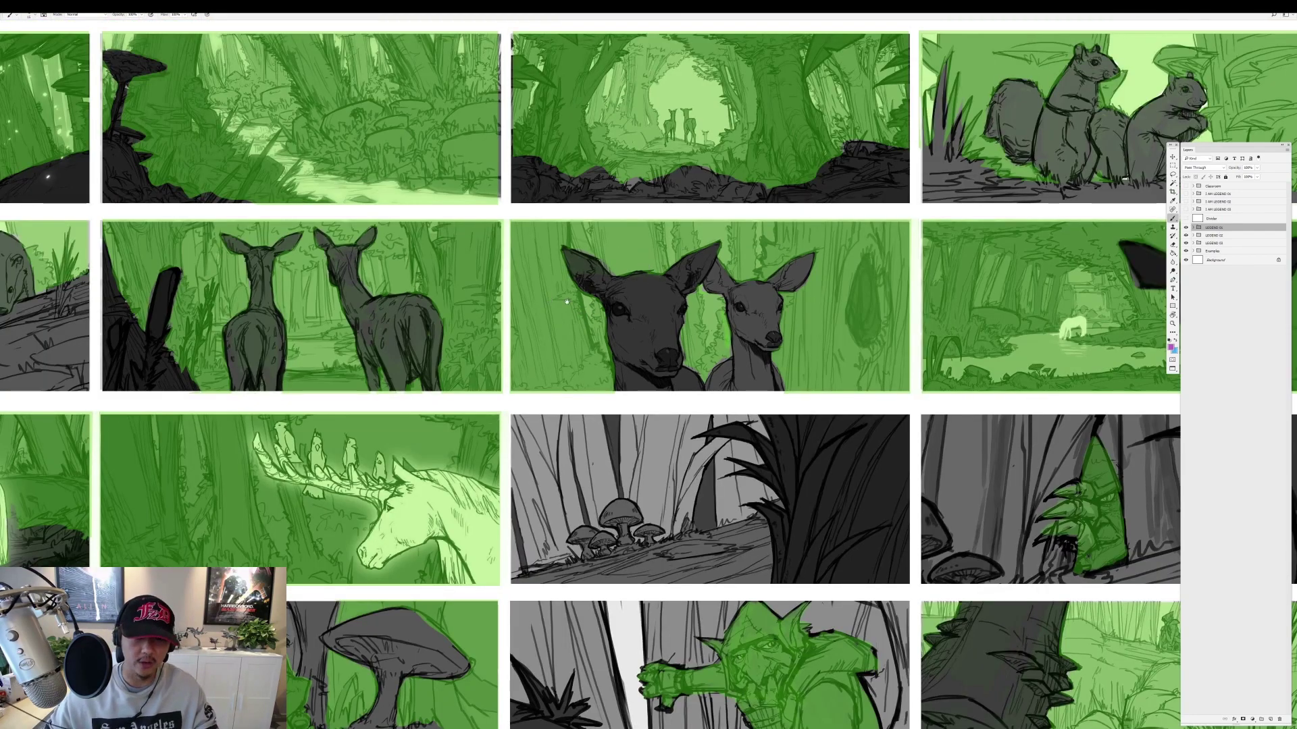
scroll(566, 302, left, 4)
scroll(578, 291, left, 1)
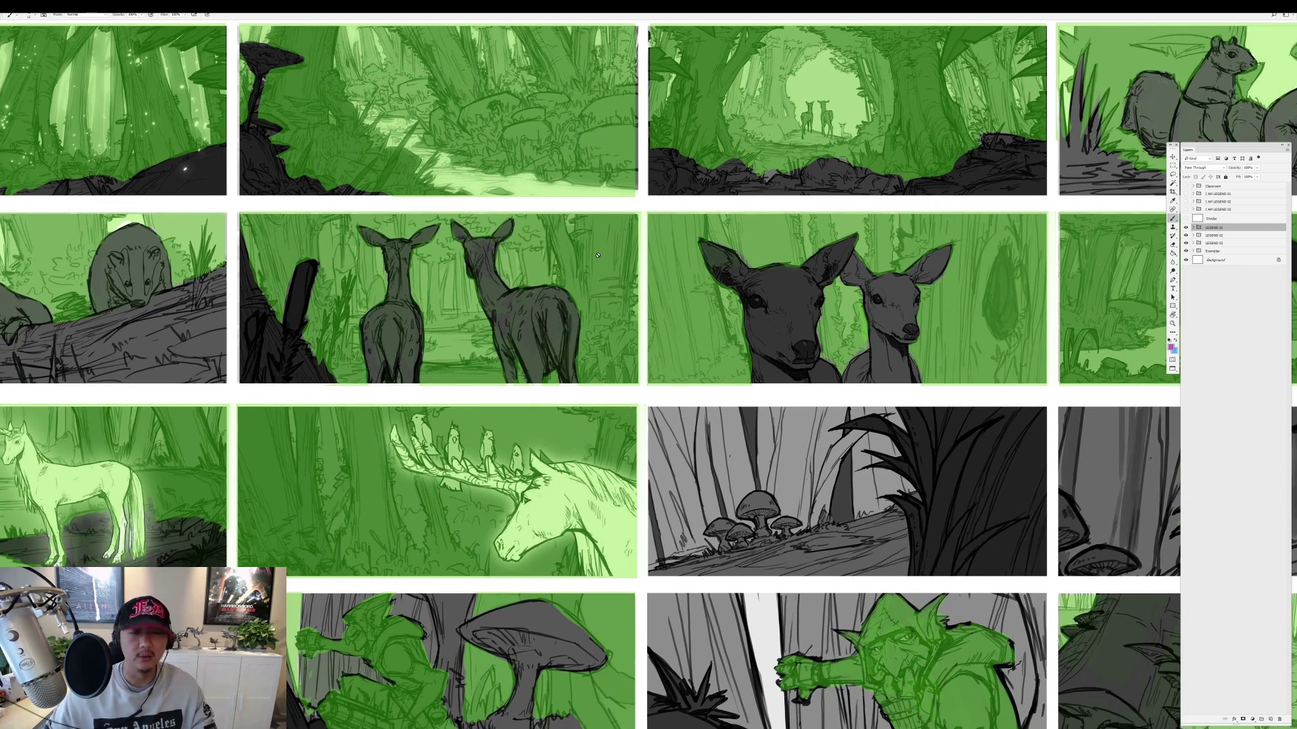
scroll(740, 176, right, 3)
scroll(740, 175, down, 1)
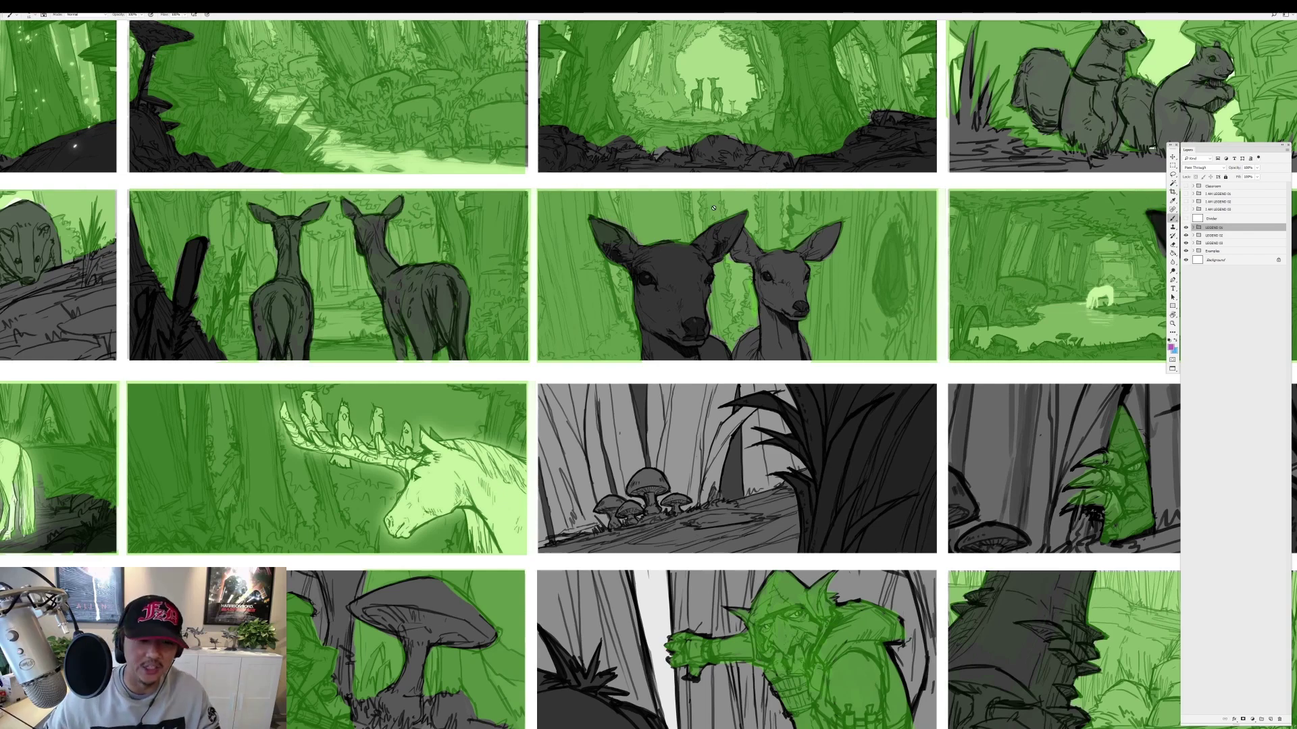
scroll(714, 208, left, 5)
scroll(713, 208, down, 1)
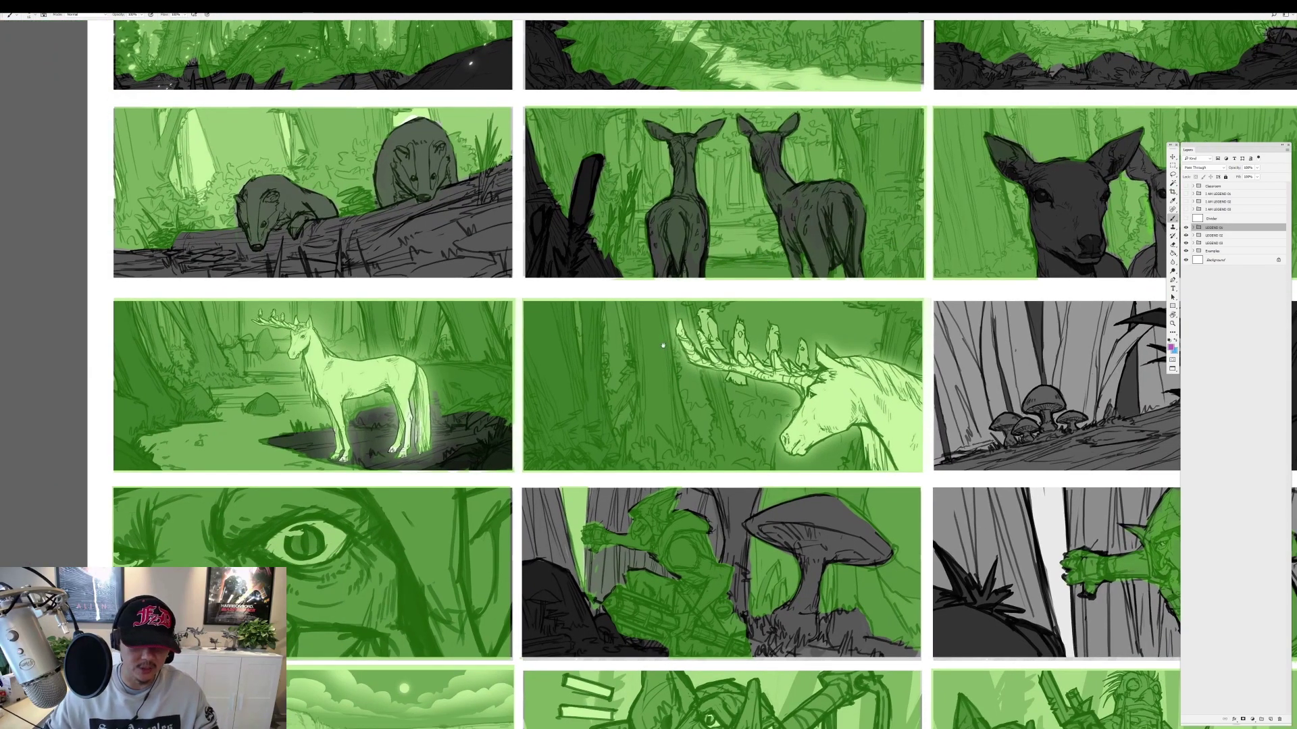
scroll(663, 345, left, 2)
scroll(662, 345, down, 1)
scroll(453, 391, up, 3)
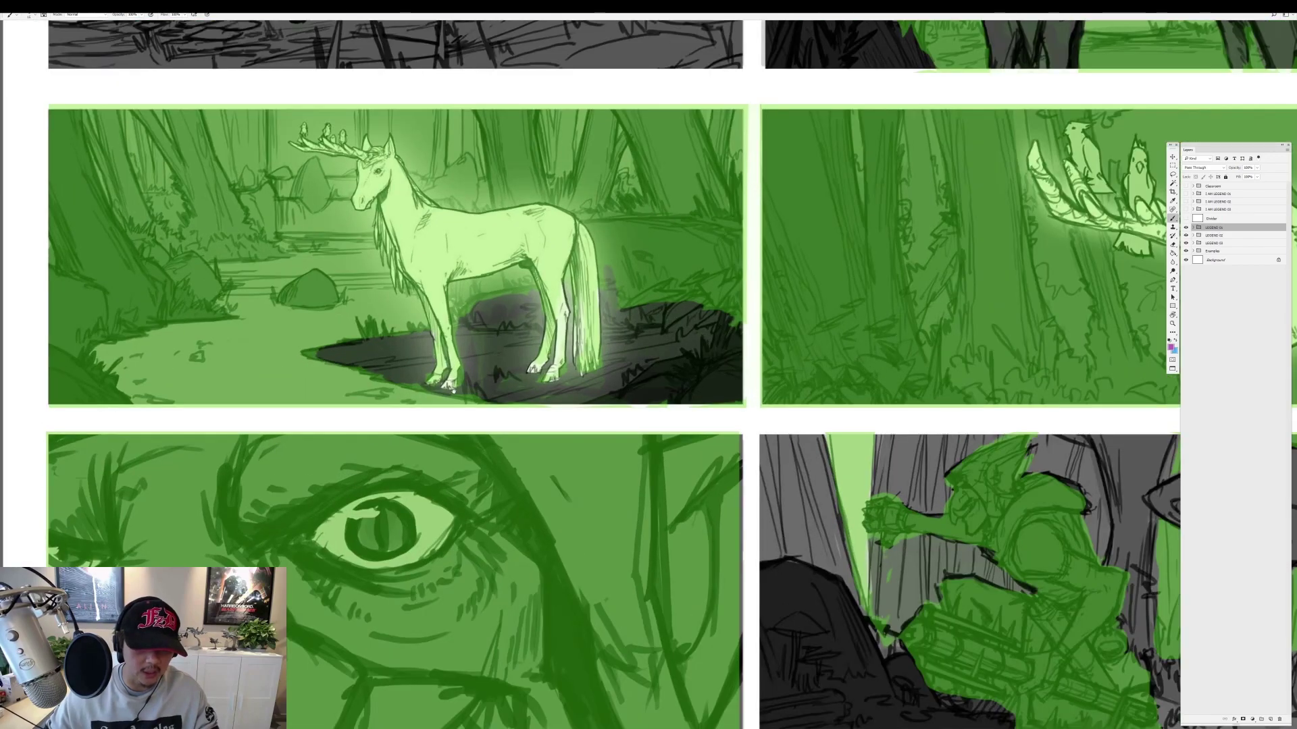
scroll(634, 320, down, 3)
scroll(748, 295, right, 6)
scroll(748, 294, right, 3)
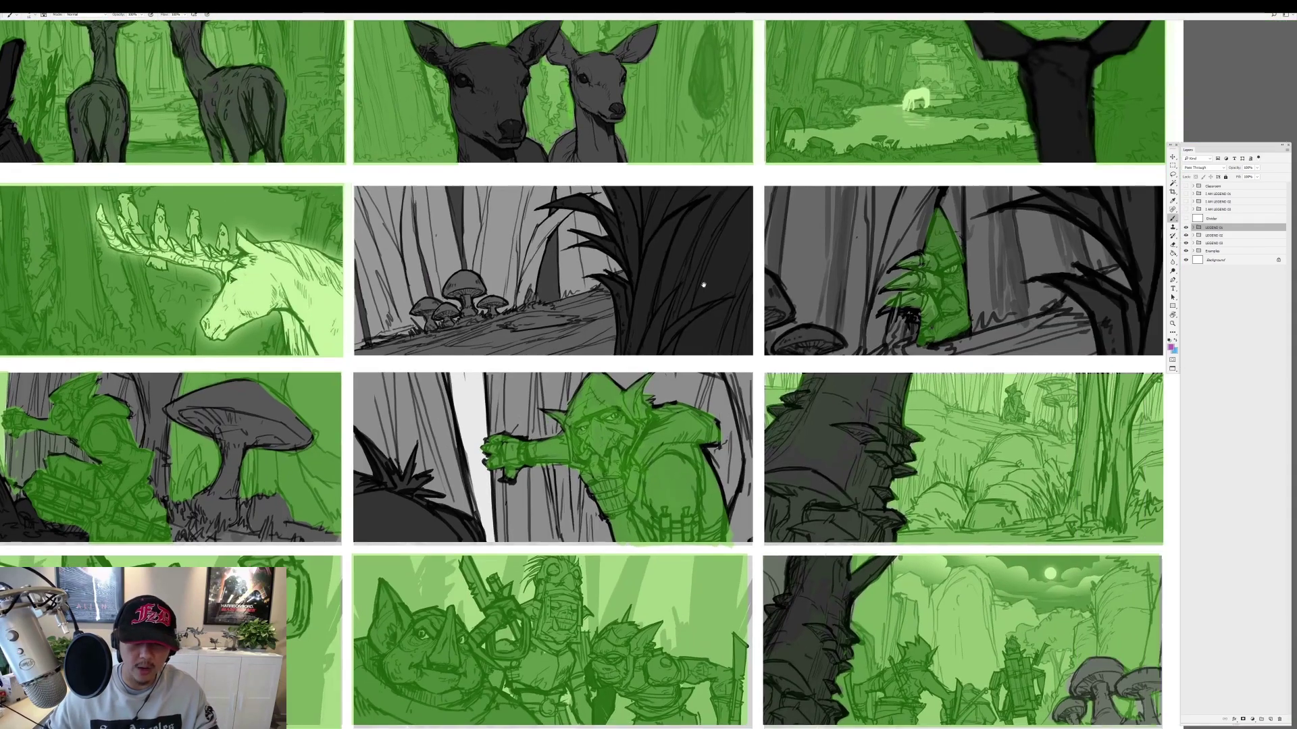
scroll(748, 295, right, 2)
scroll(748, 294, down, 2)
scroll(748, 295, left, 2)
scroll(676, 314, left, 3)
scroll(608, 334, left, 4)
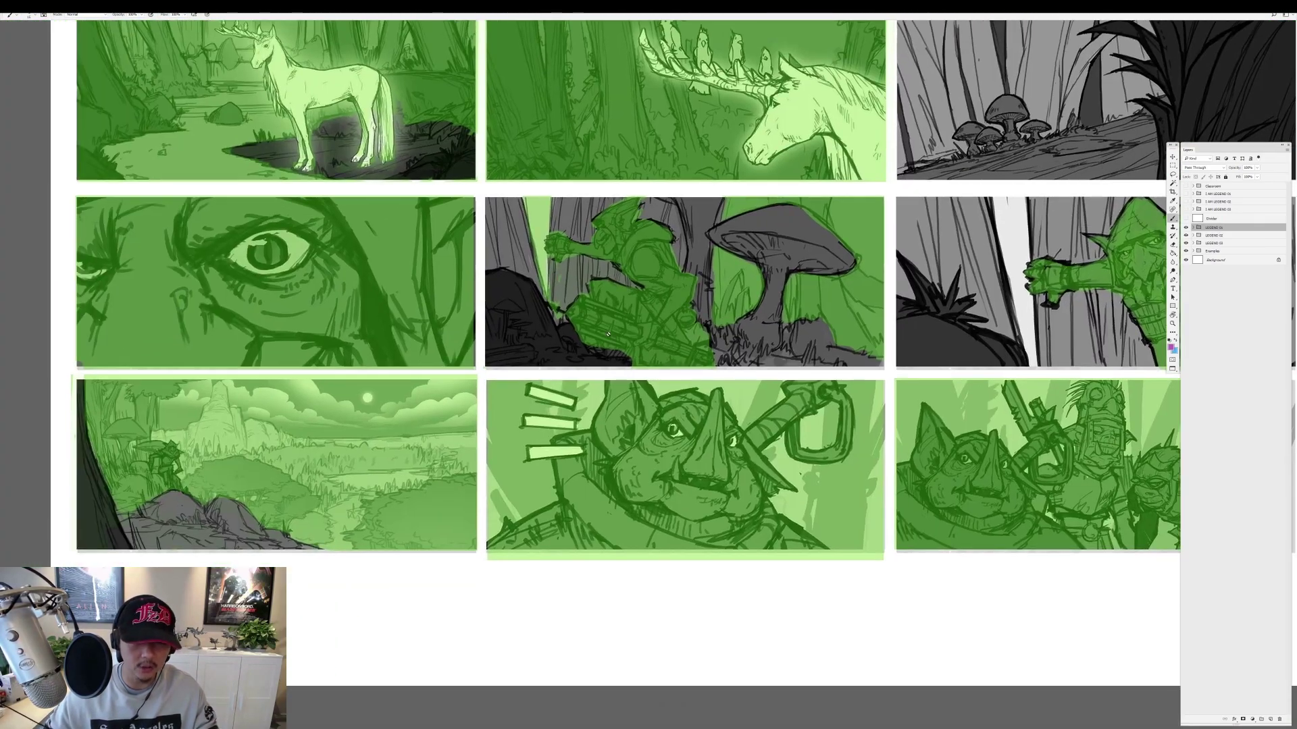
scroll(757, 318, down, 2)
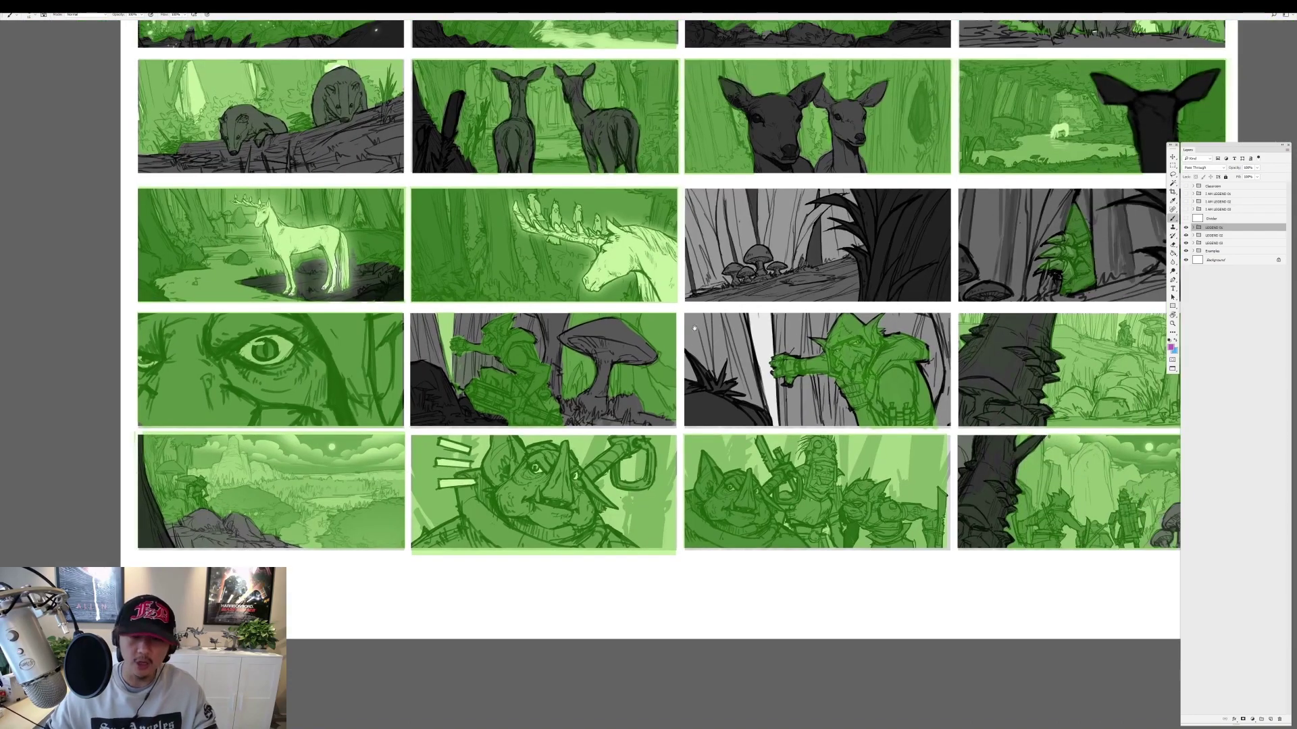
scroll(383, 233, up, 5)
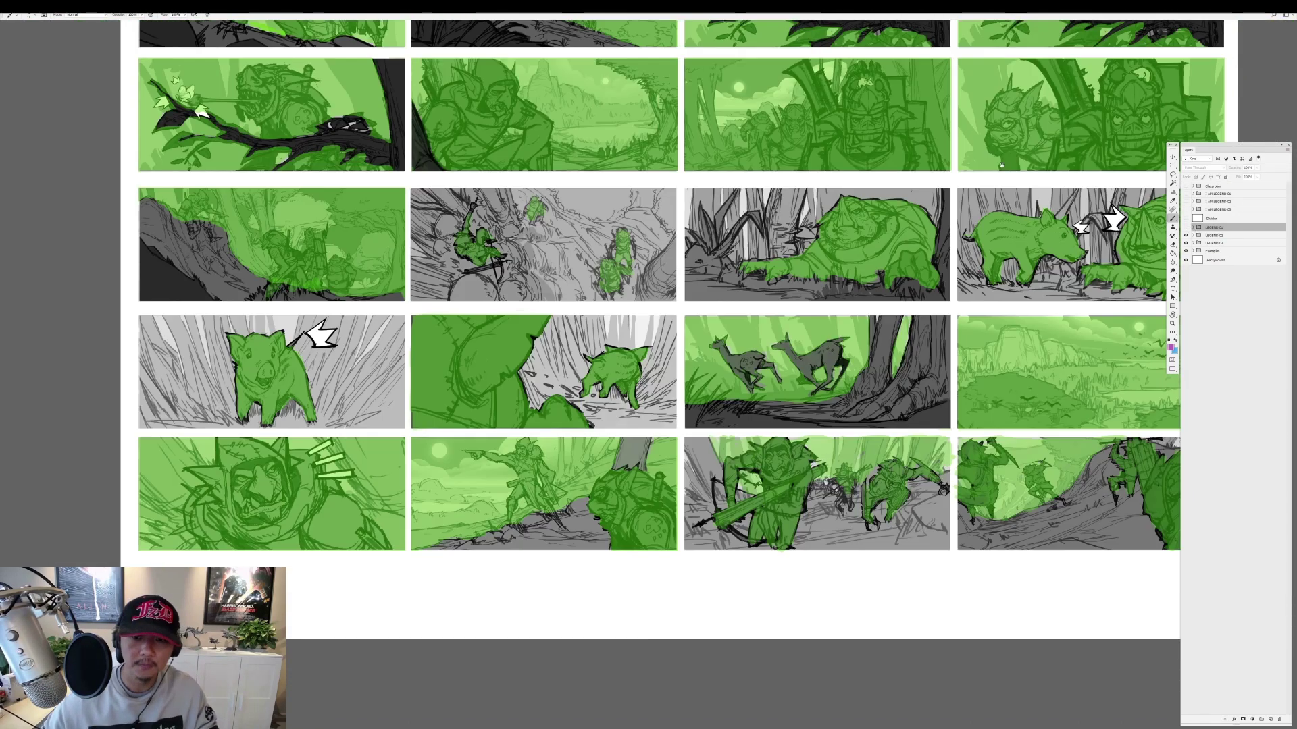
scroll(383, 233, up, 4)
scroll(383, 233, up, 2)
Sample the rock's dark grey from the artwork as the paint colour.
scroll(383, 233, up, 1)
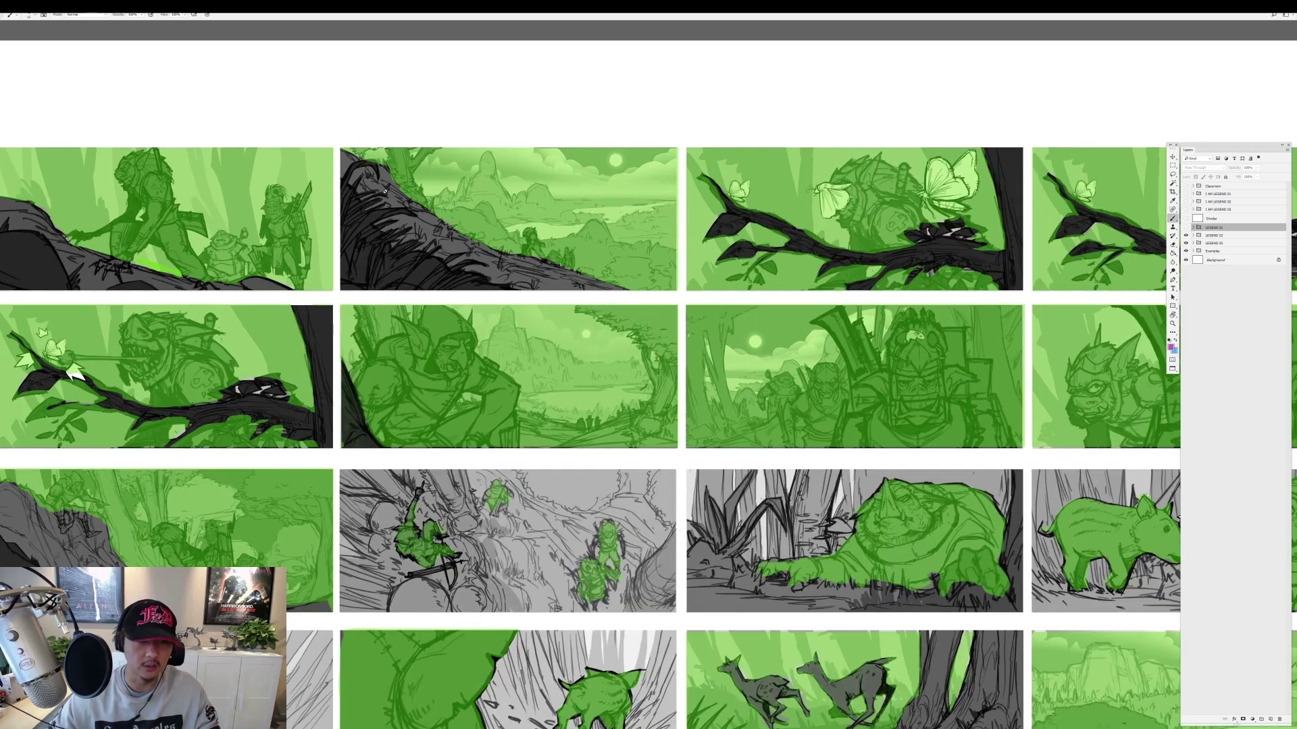
scroll(459, 245, up, 1)
scroll(623, 276, up, 2)
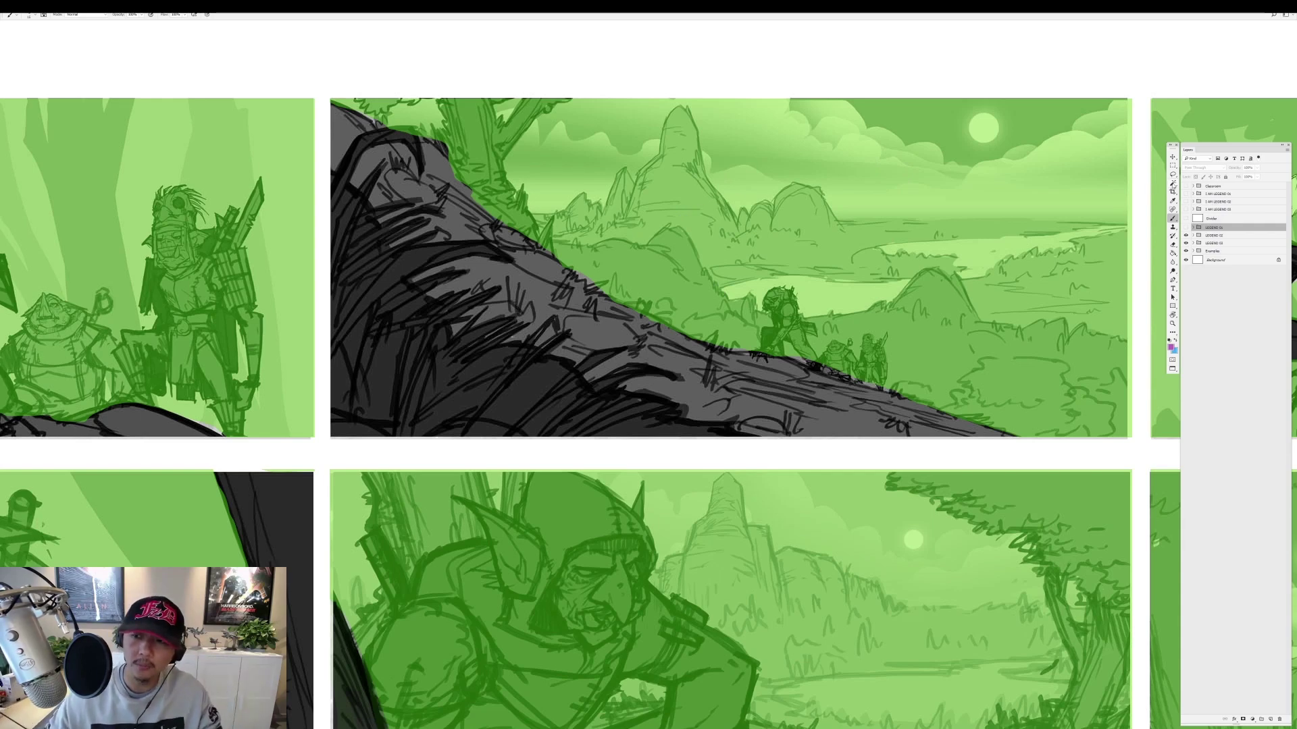
click(1173, 201)
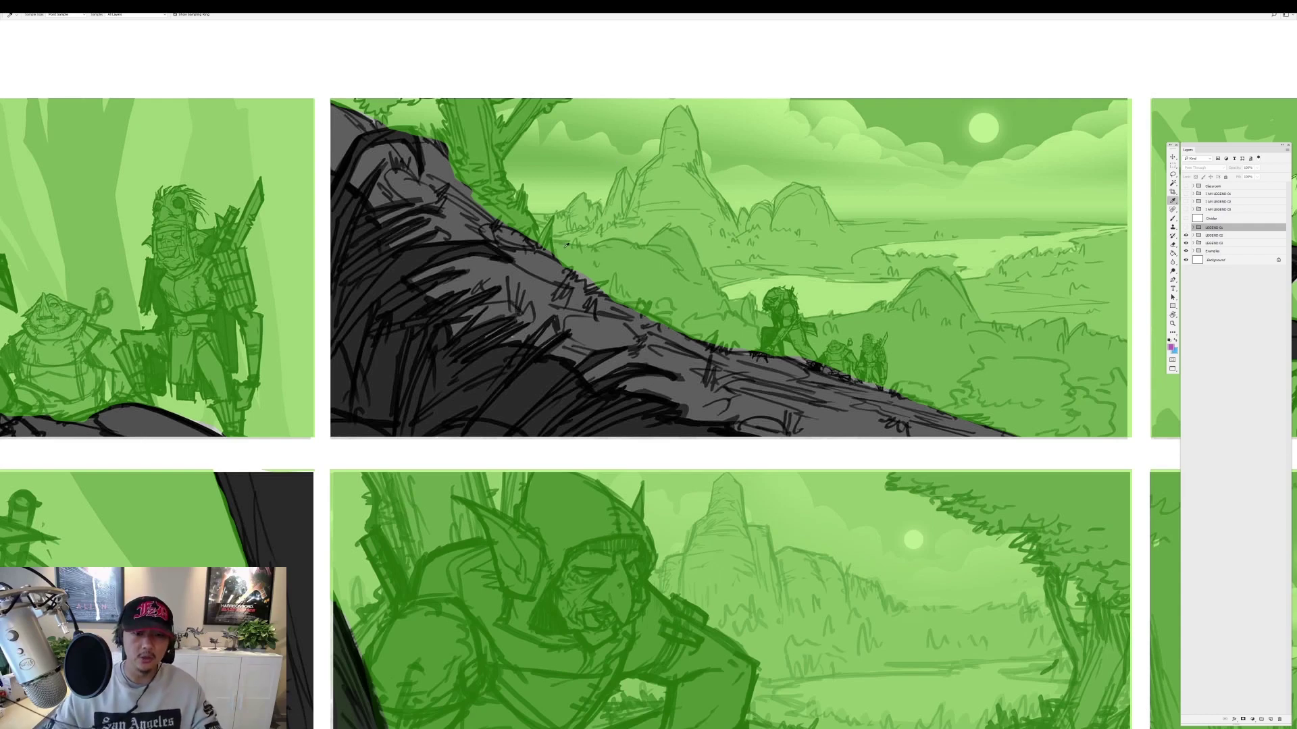
mouse_move(501, 289)
mouse_down()
mouse_move(530, 335)
mouse_move(603, 250)
mouse_move(810, 169)
mouse_up()
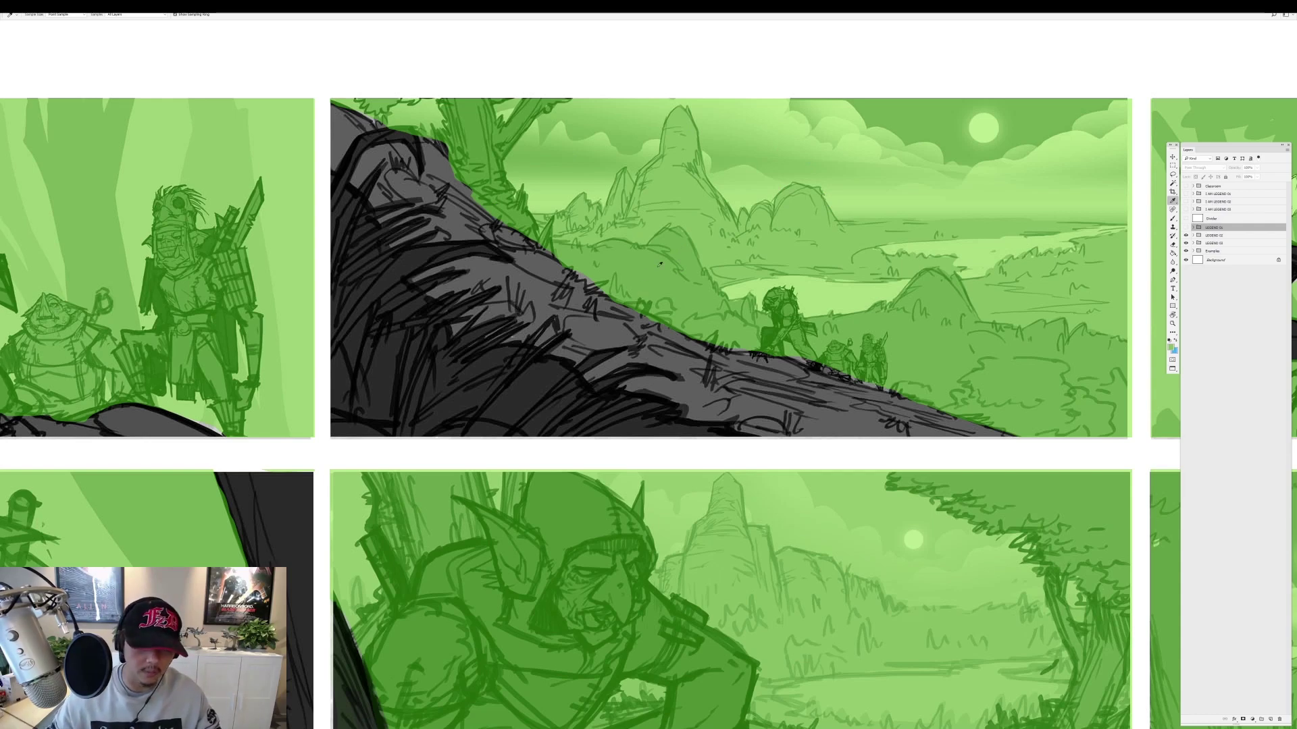
Pan across the boar sheet's panels, then show the LEGEND 03 storyboard layer.
scroll(619, 302, down, 3)
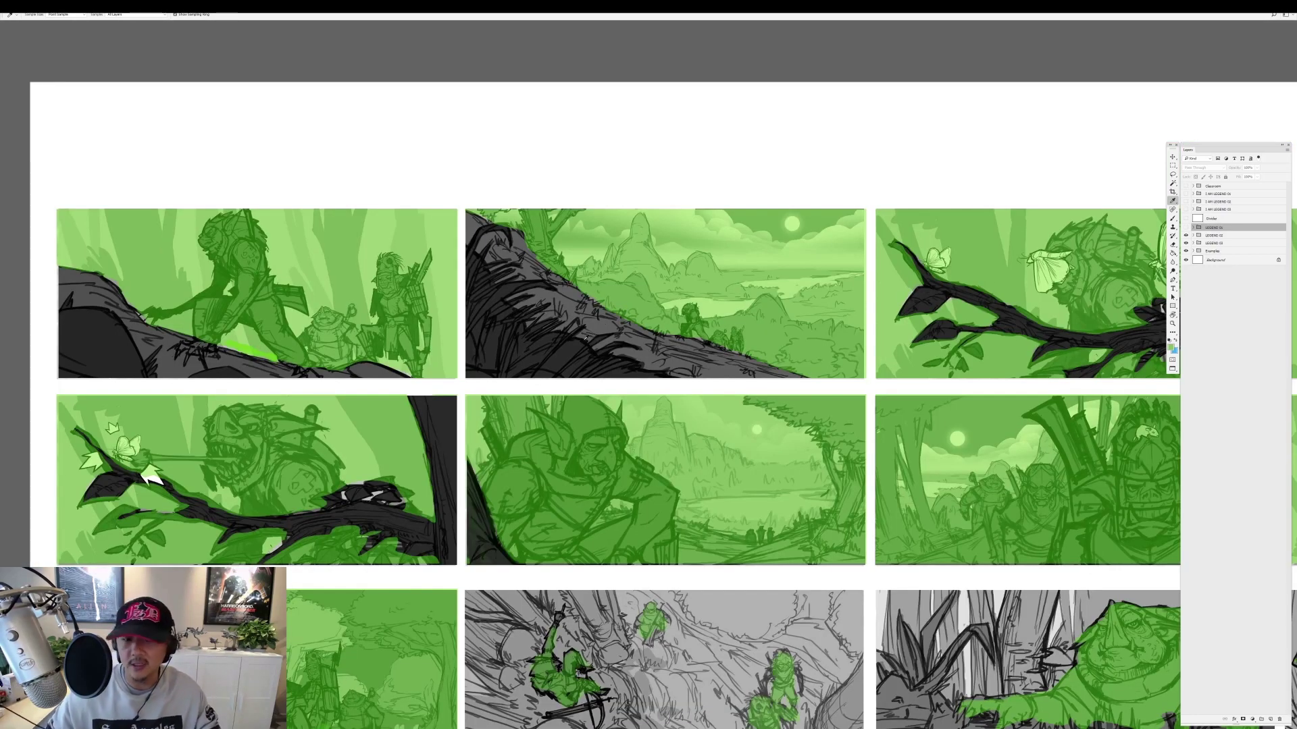
scroll(516, 495, down, 2)
scroll(530, 402, down, 2)
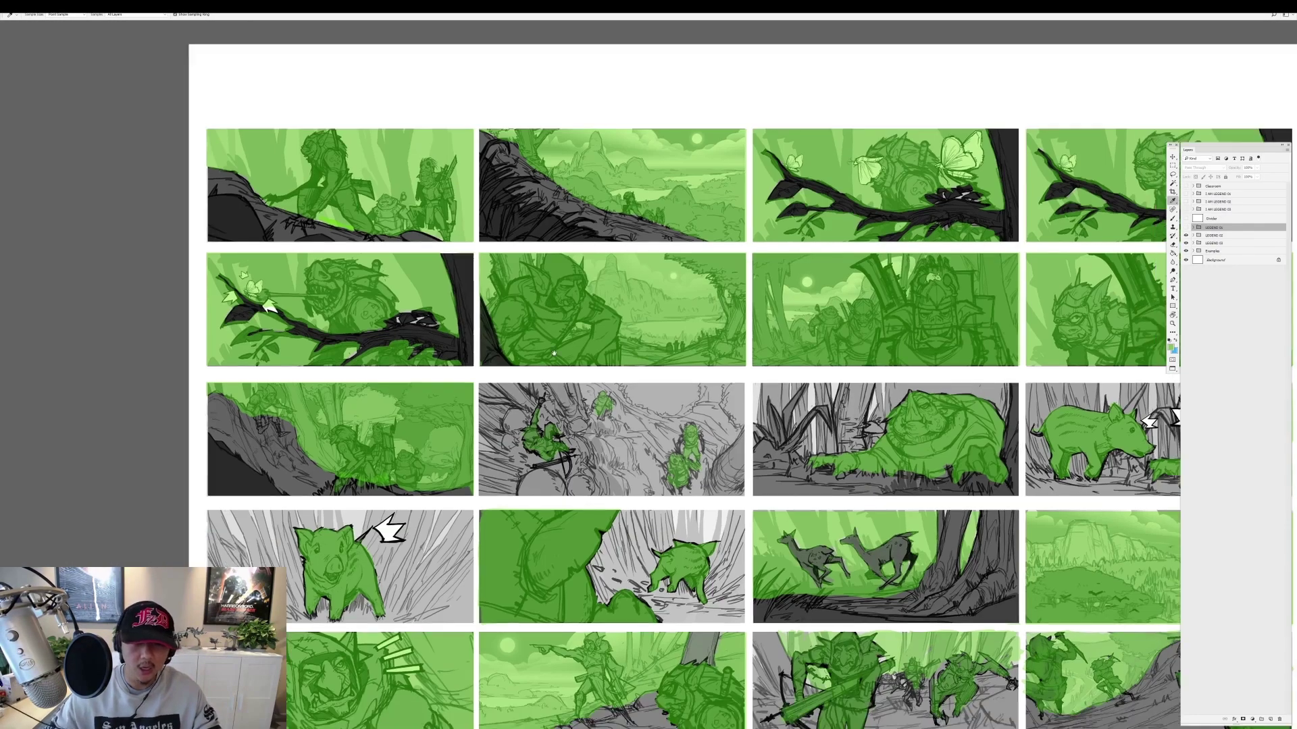
scroll(612, 299, up, 2)
scroll(637, 501, up, 2)
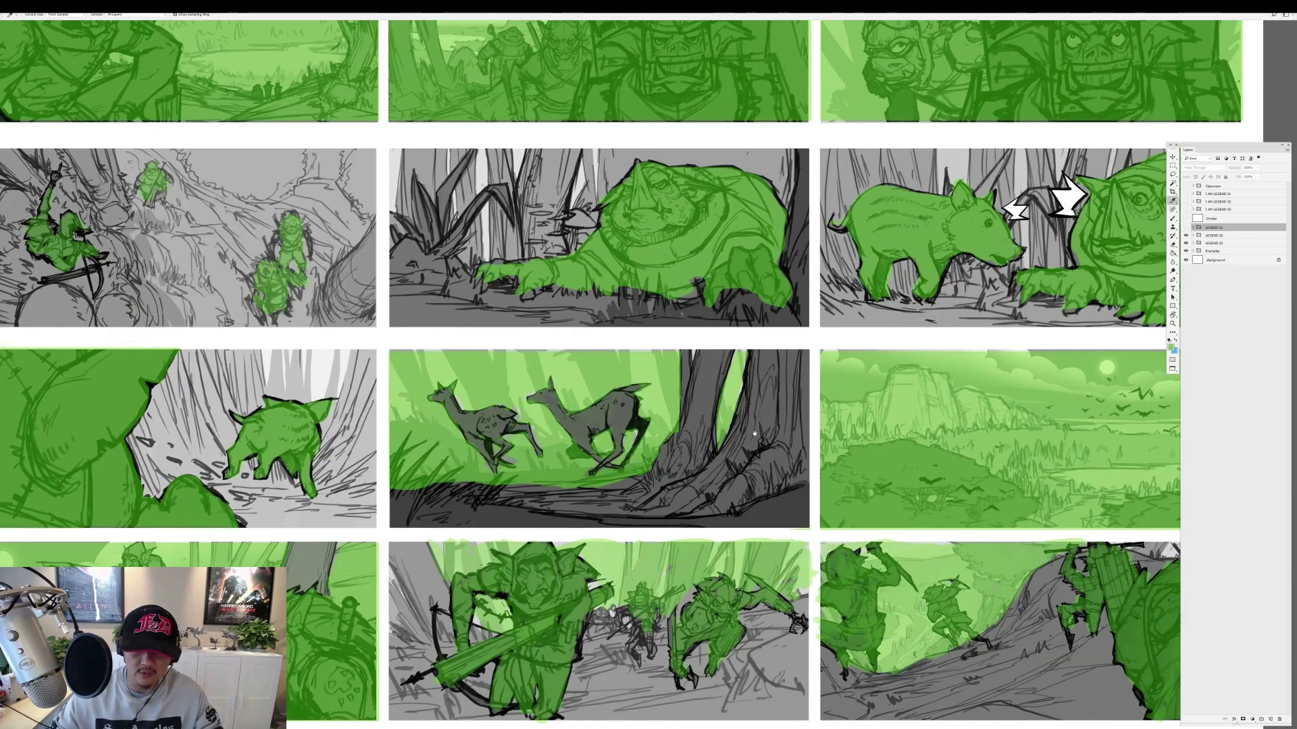
drag(745, 369, 658, 327)
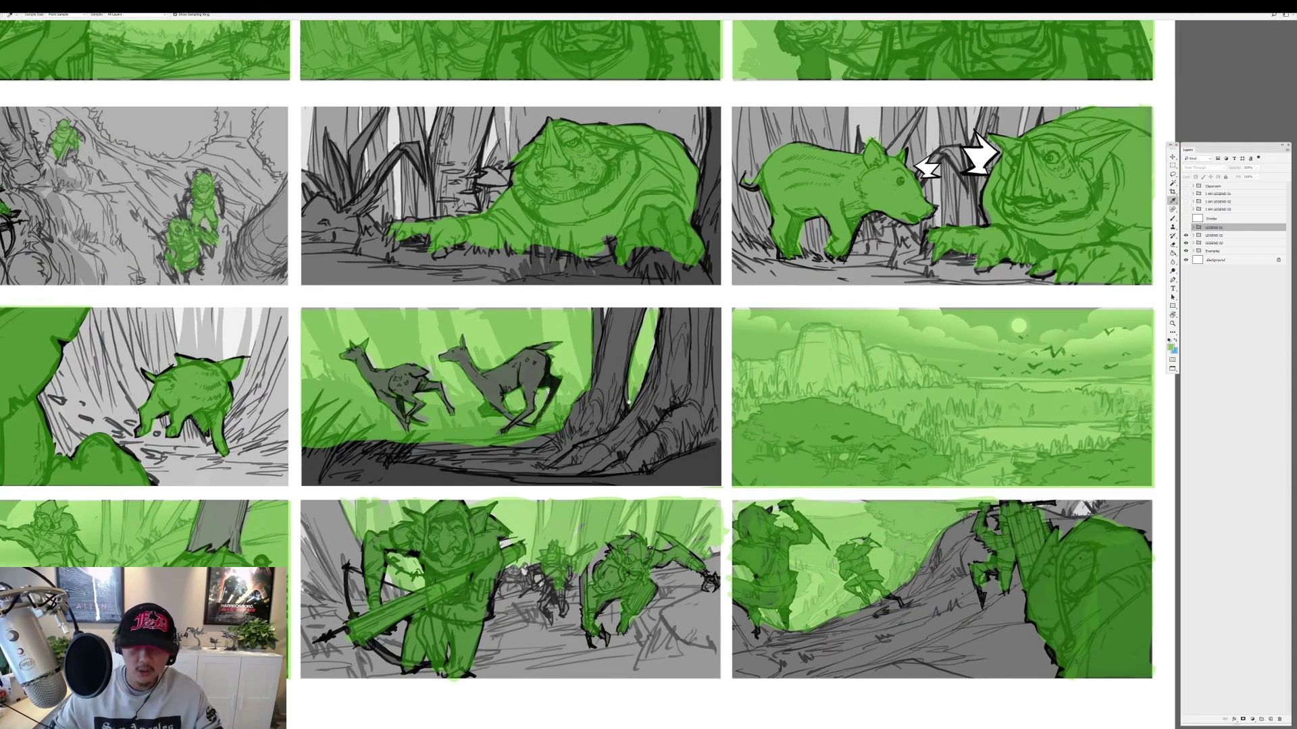
drag(628, 402, 701, 331)
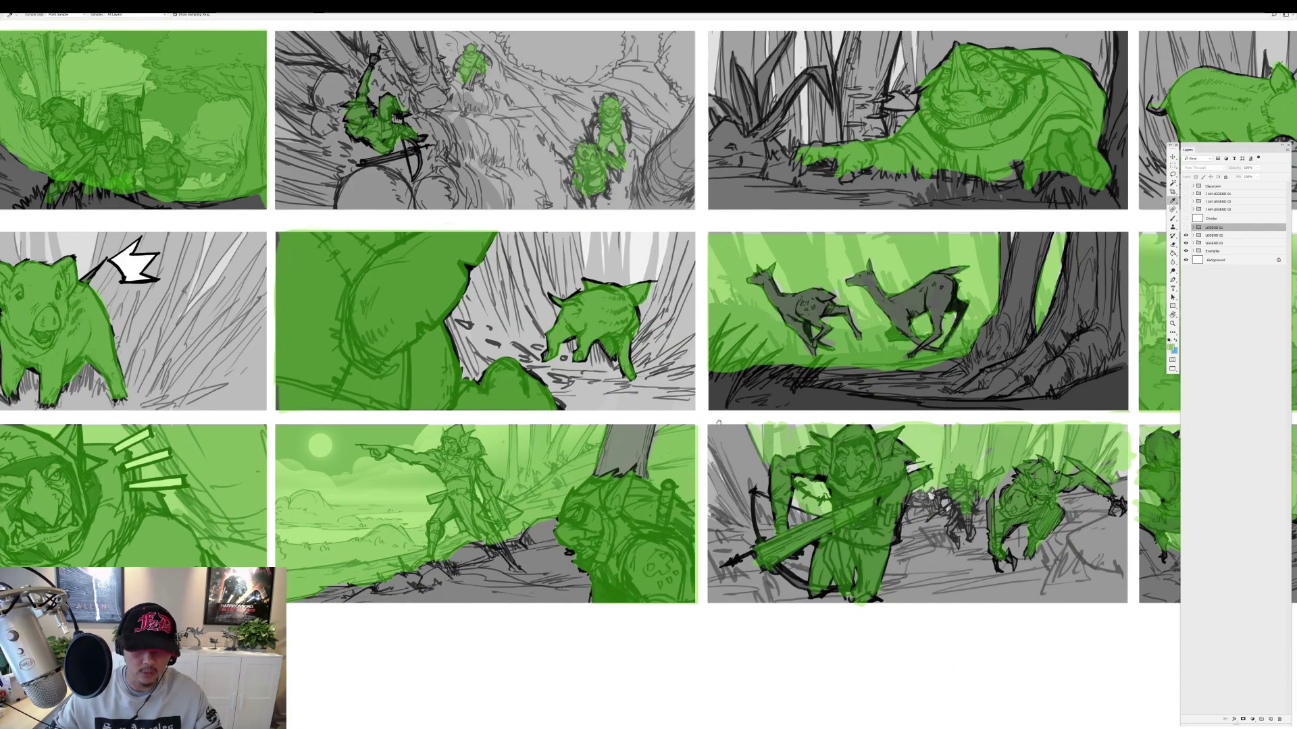
mouse_move(569, 342)
mouse_down()
mouse_move(746, 343)
mouse_move(508, 343)
mouse_move(337, 420)
mouse_up()
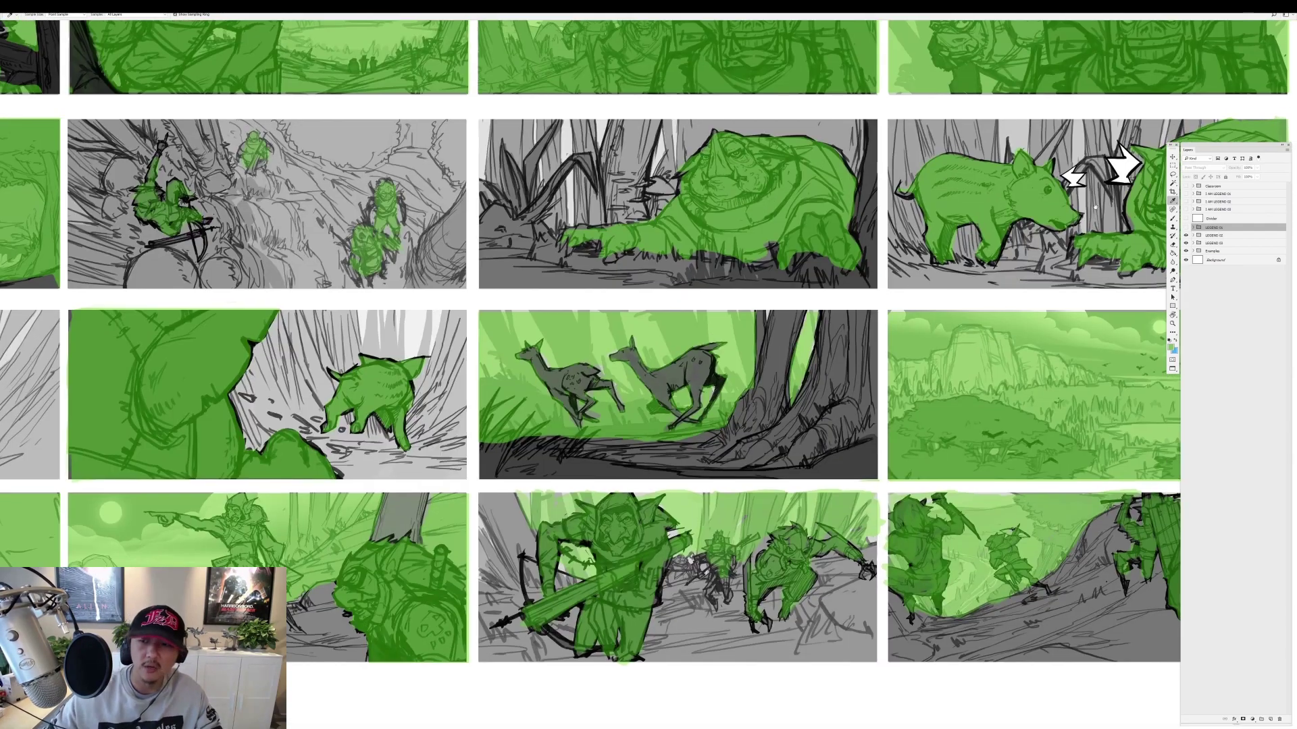
click(1199, 242)
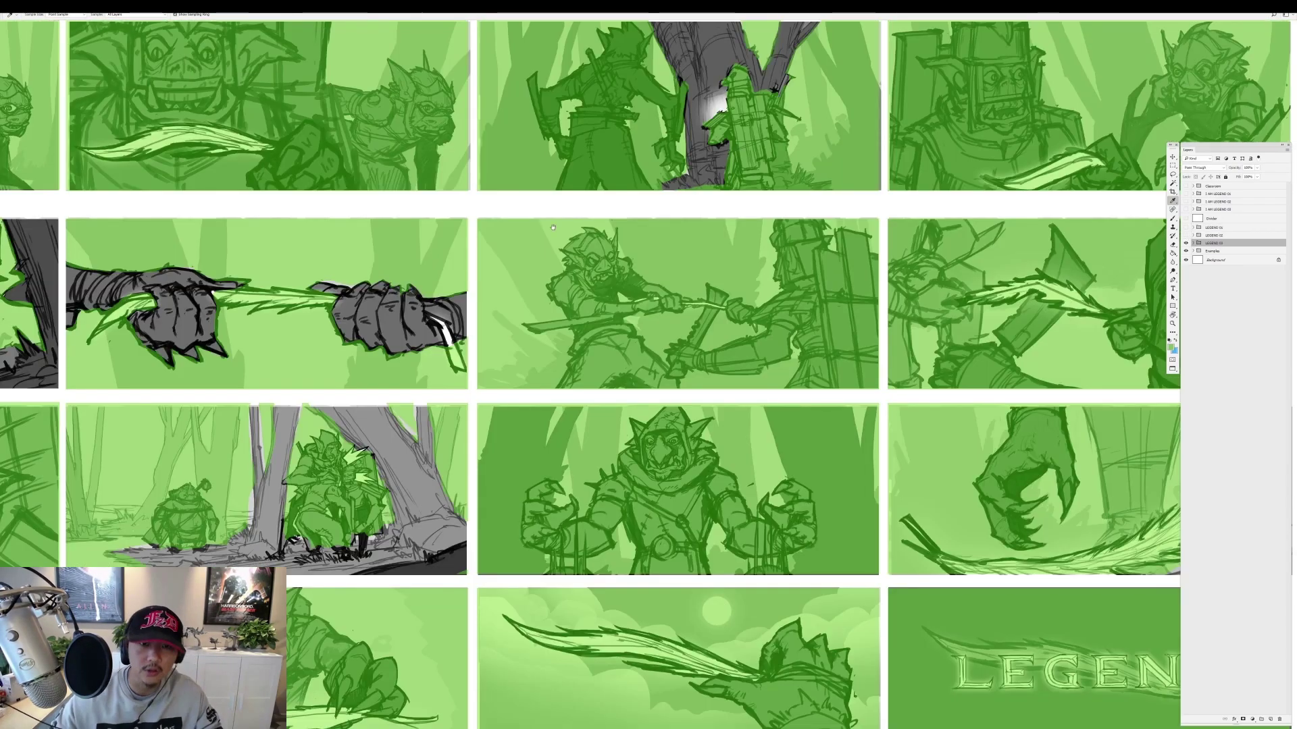
key(ctrl+0)
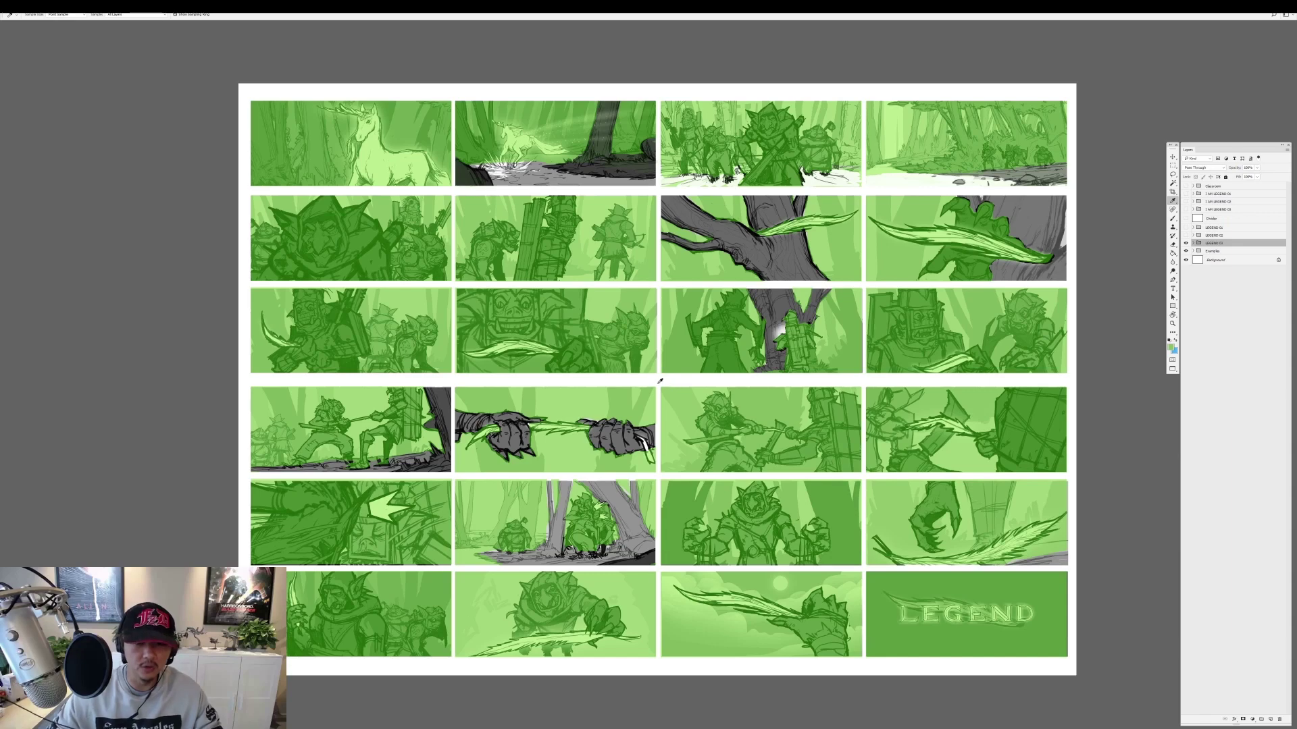
click(654, 383)
drag(654, 383, 660, 376)
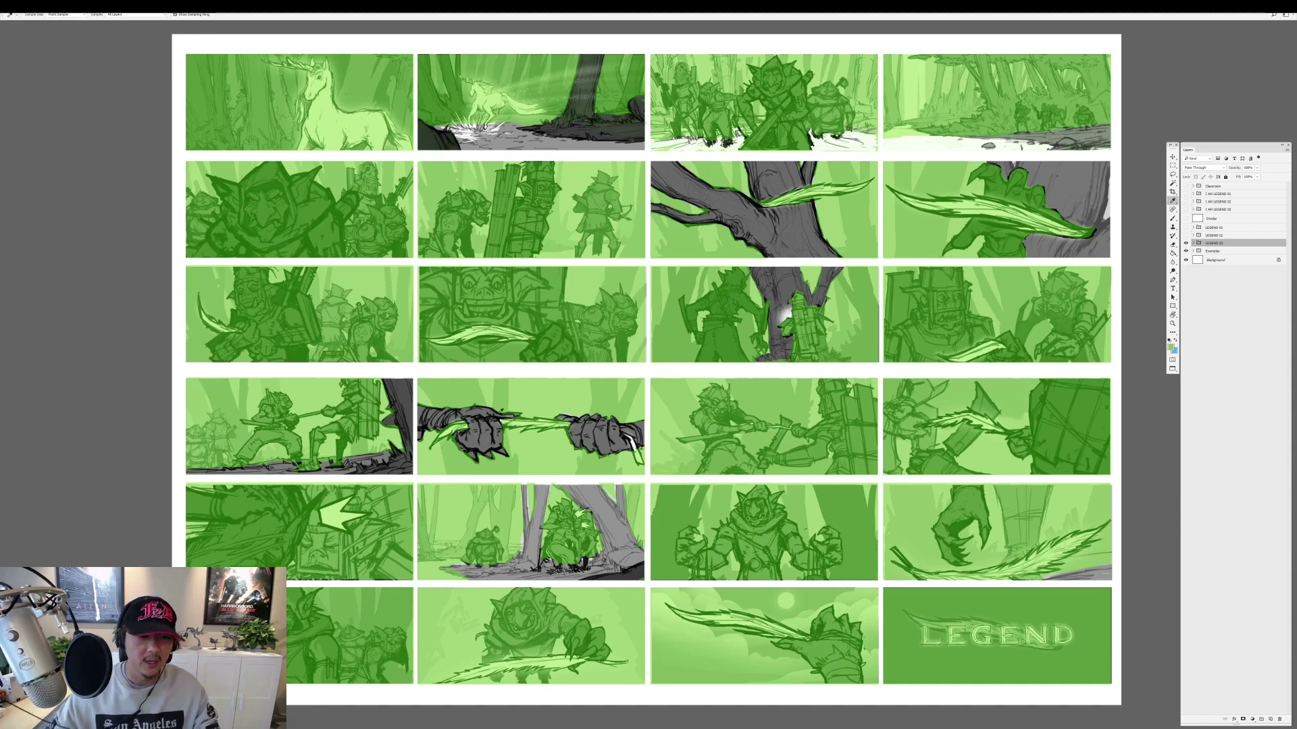
scroll(309, 465, up, 3)
scroll(310, 465, left, 2)
scroll(417, 476, up, 2)
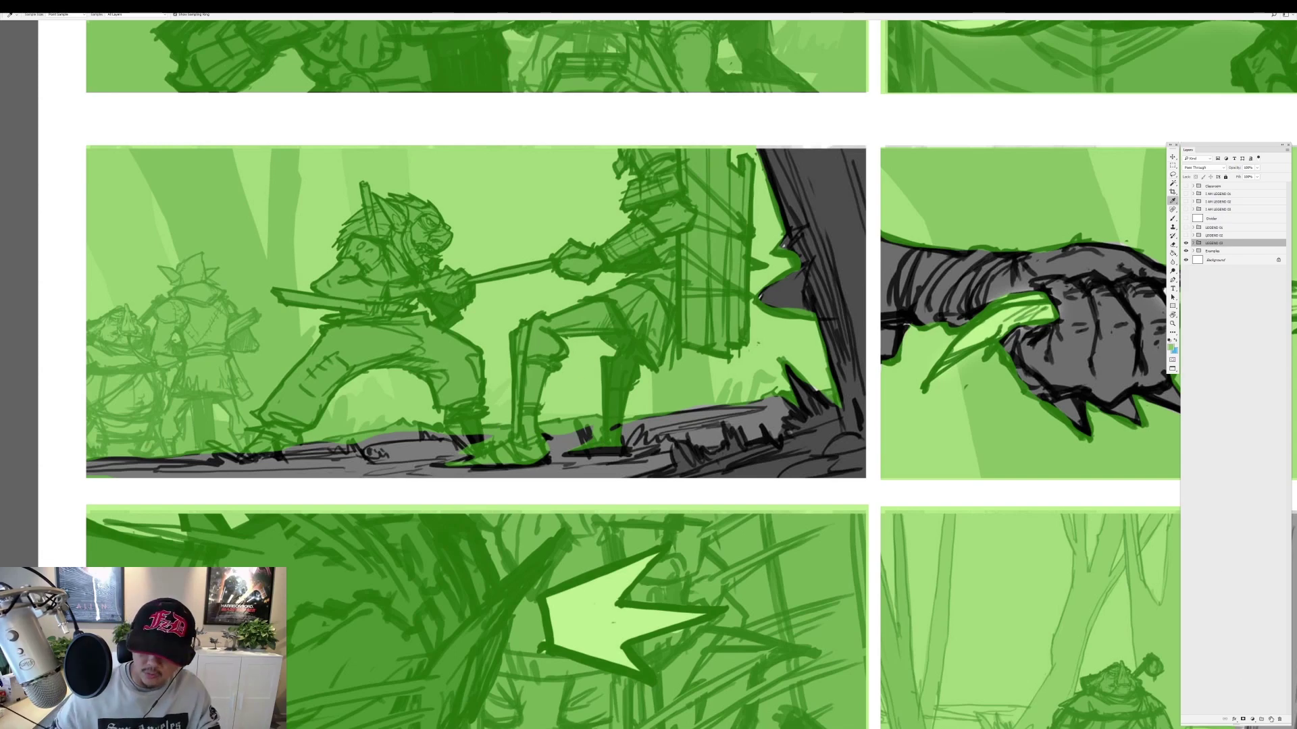
Add a new empty markup layer and set the Brush colour to red.
key(ctrl+shift+alt+n)
key(b)
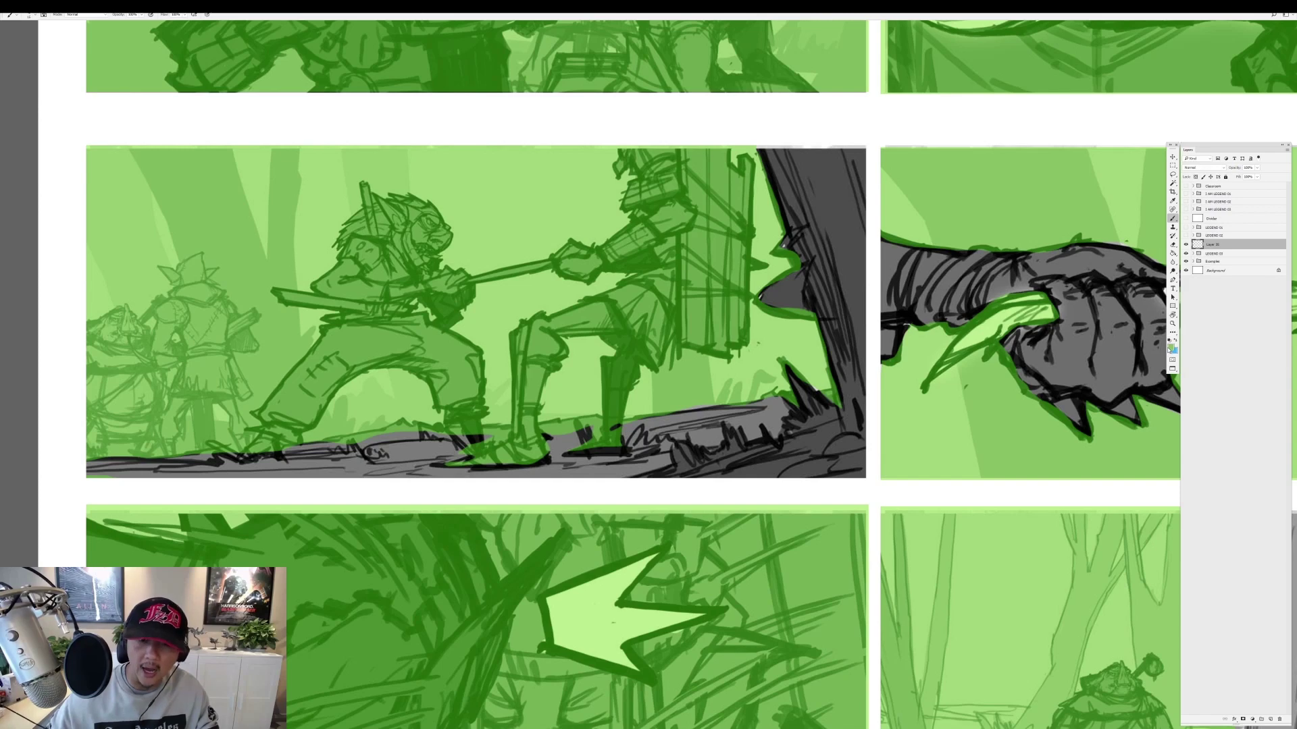
click(1172, 347)
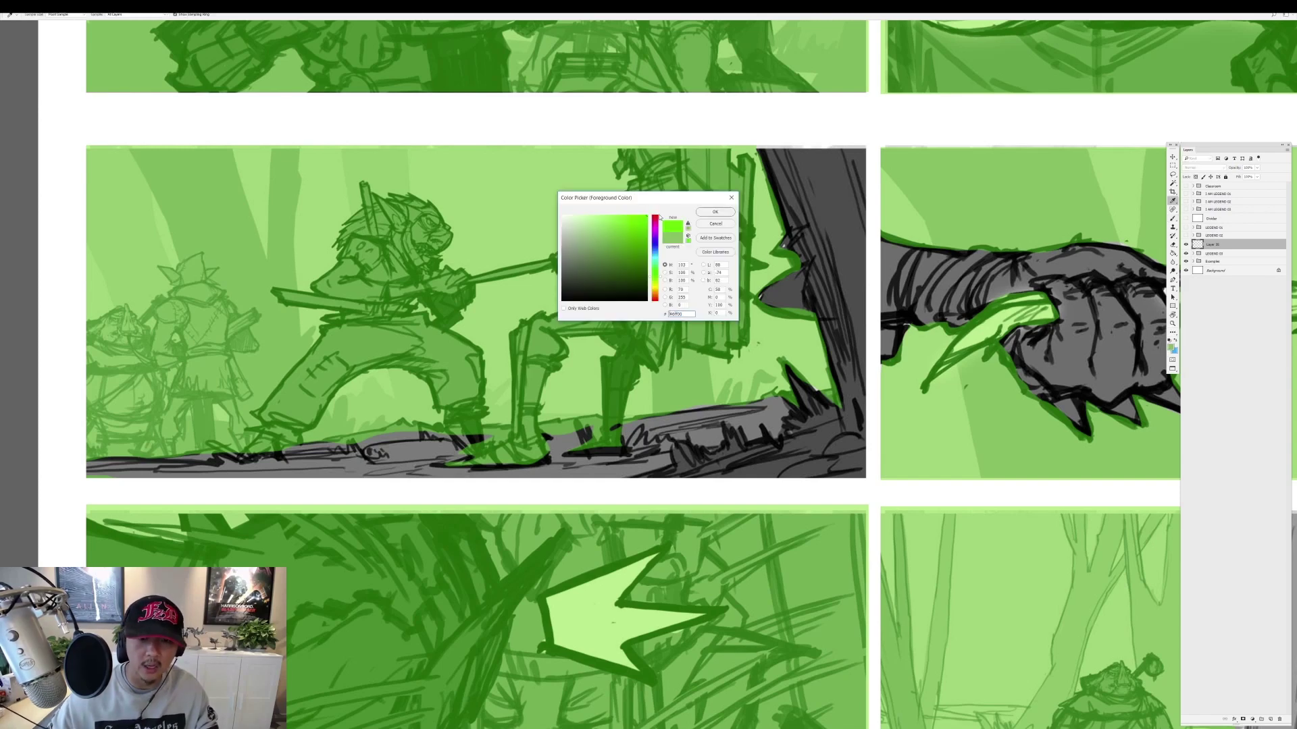
click(664, 217)
key(Return)
Circle the characters' feet and the ground under the crouching goblins in red, undoing each.
drag(546, 438, 211, 464)
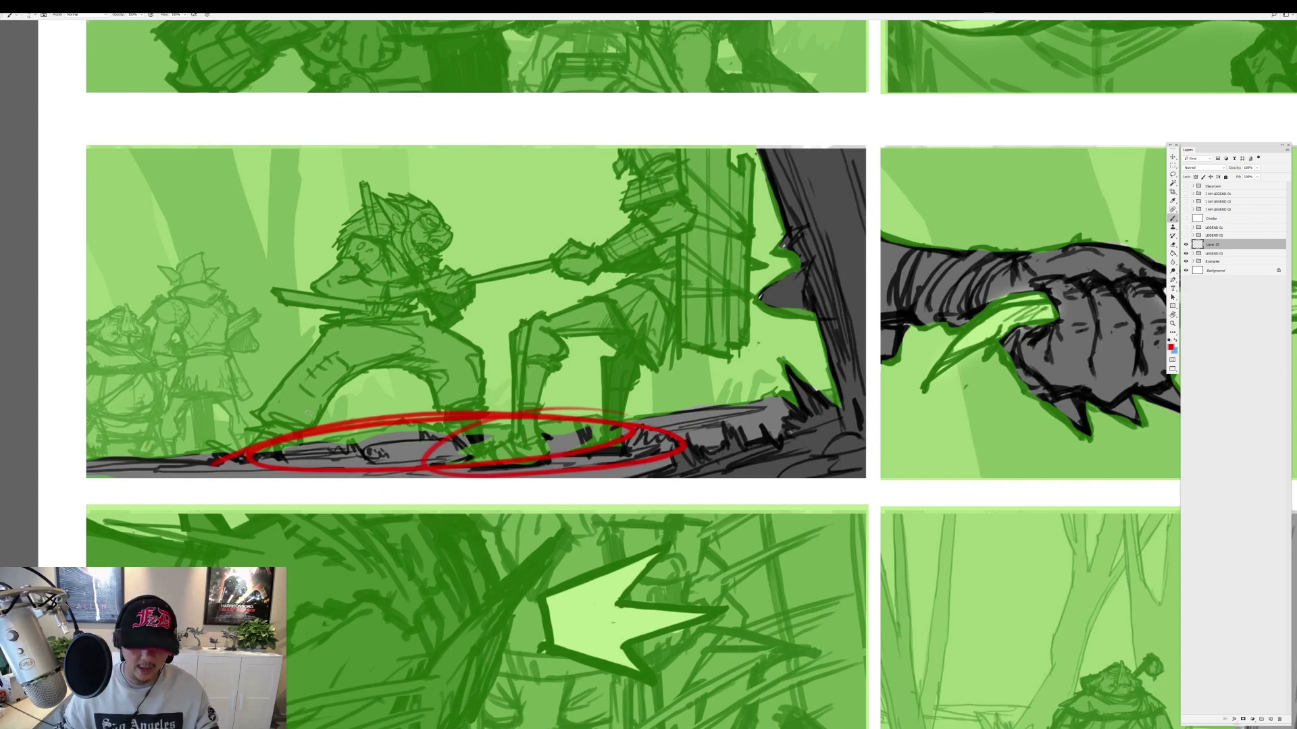
key(ctrl+z)
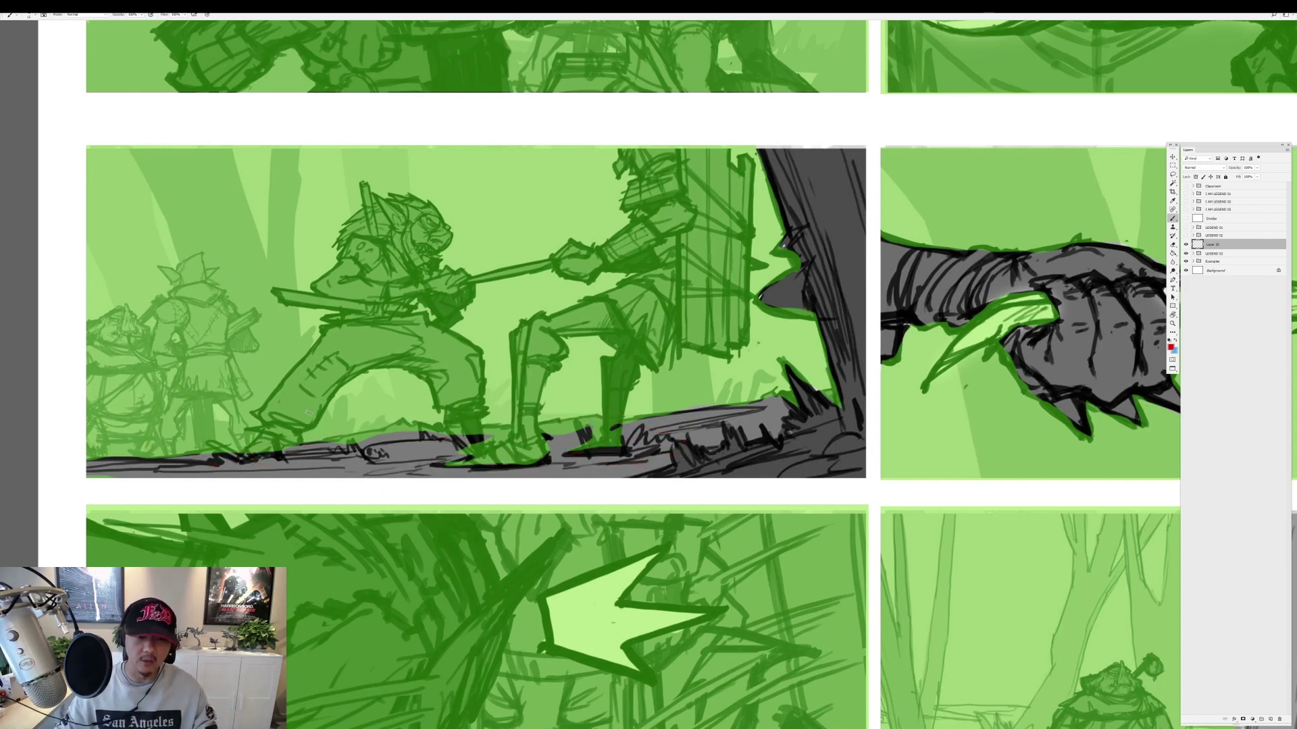
scroll(791, 292, down, 3)
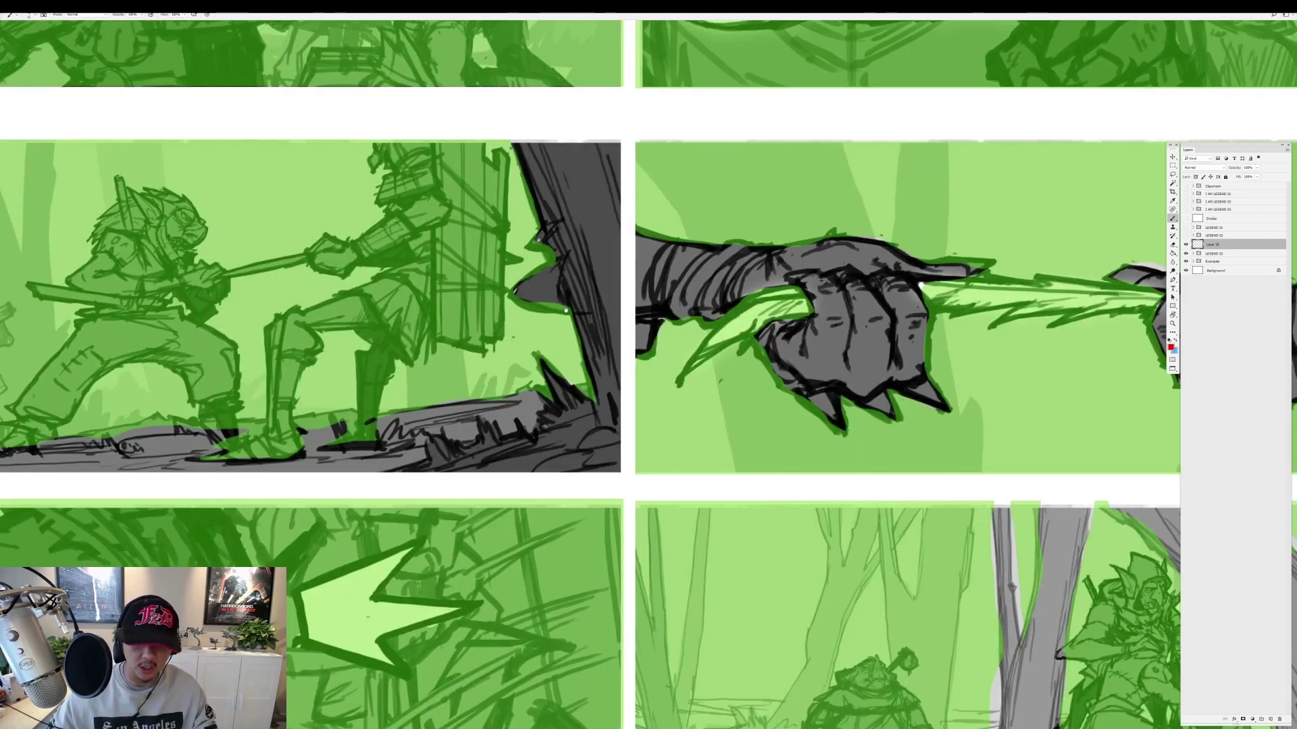
drag(791, 293, 637, 336)
scroll(636, 336, down, 2)
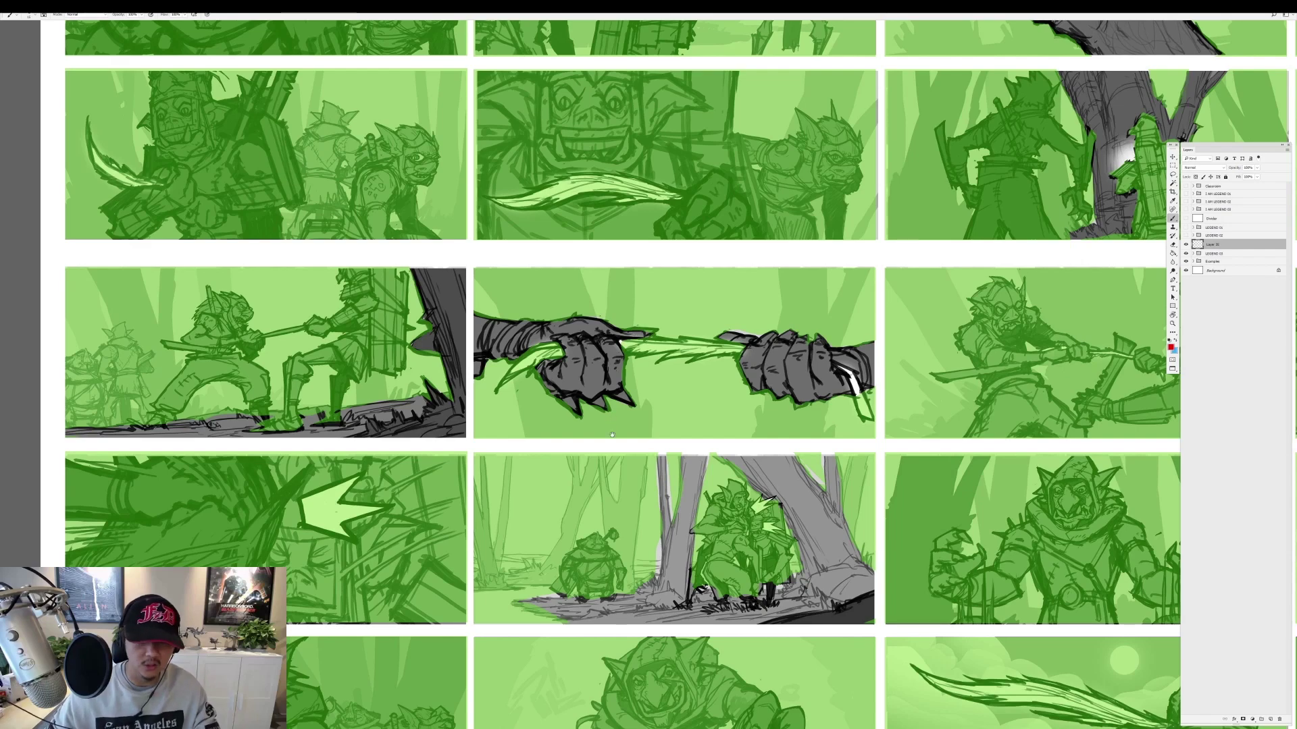
drag(676, 405, 642, 305)
mouse_move(760, 473)
mouse_down()
mouse_move(520, 516)
mouse_move(675, 456)
mouse_up()
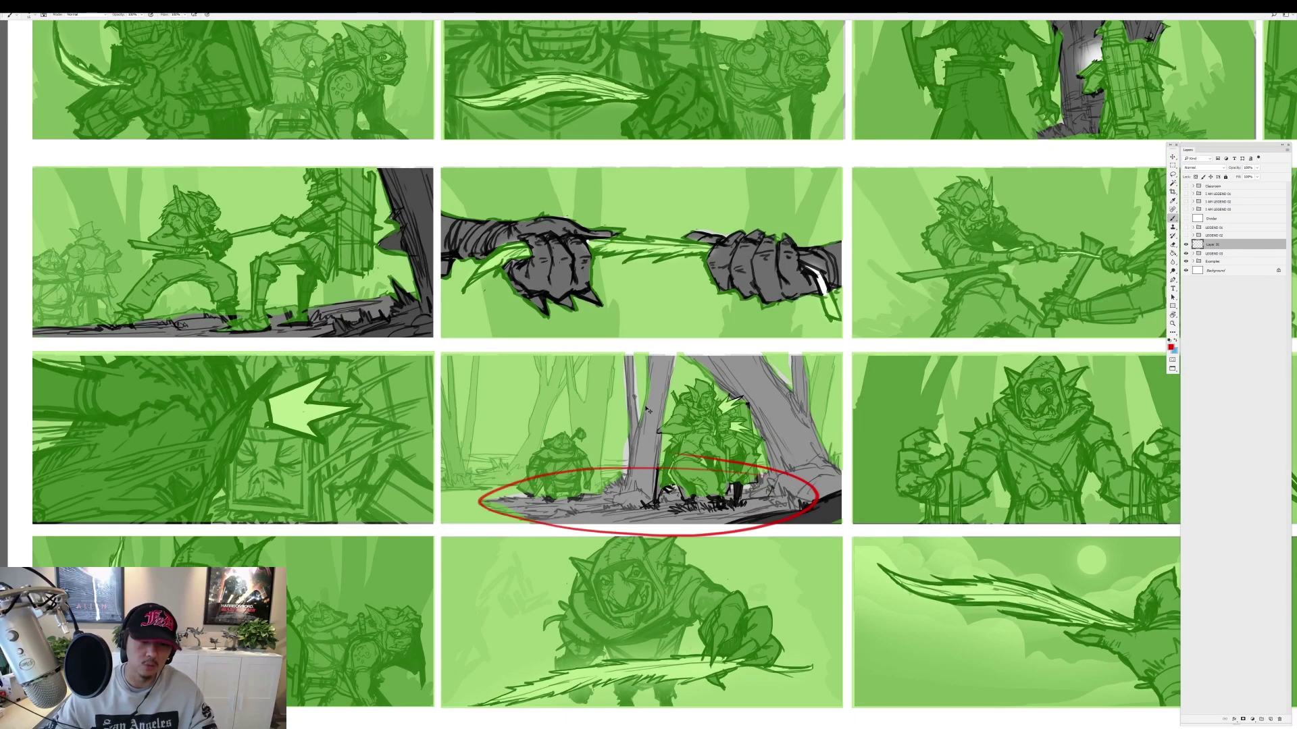
key(ctrl+z)
Circle the sword stuck in the tree in red, then undo it.
scroll(704, 396, right, 5)
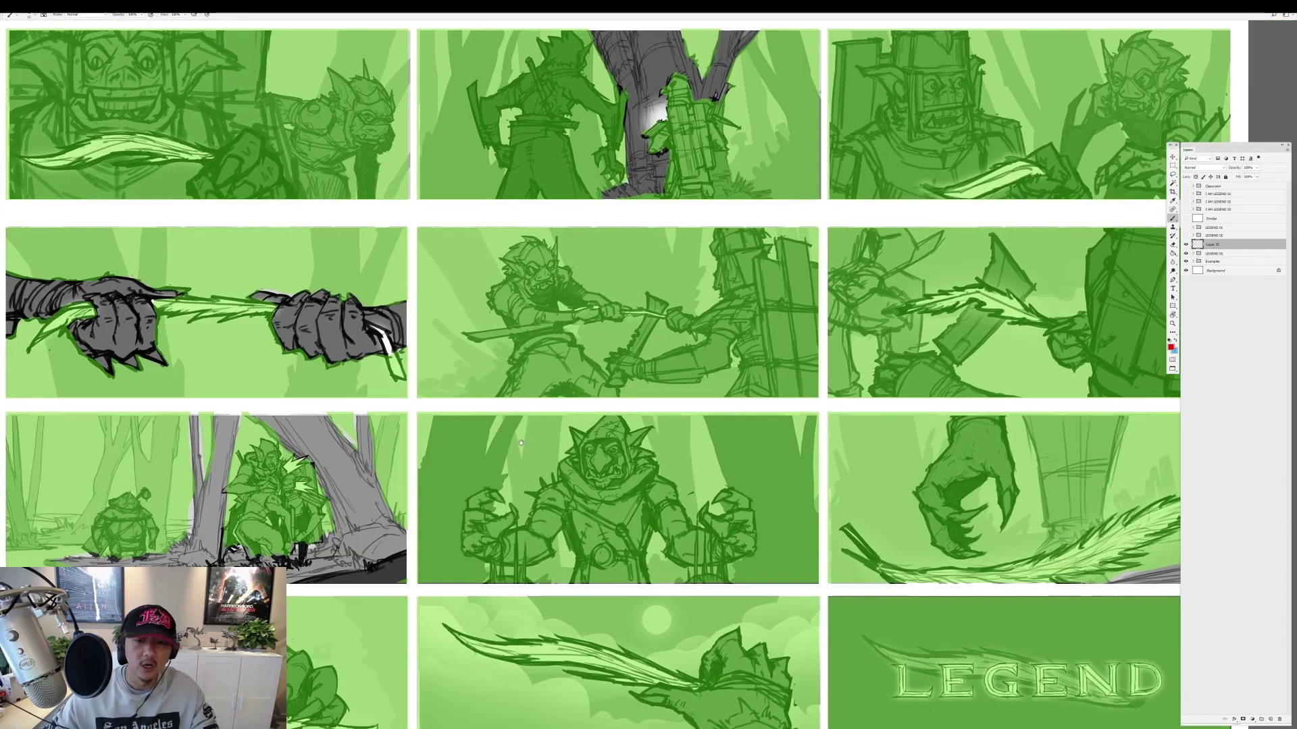
scroll(692, 389, down, 2)
scroll(692, 390, down, 2)
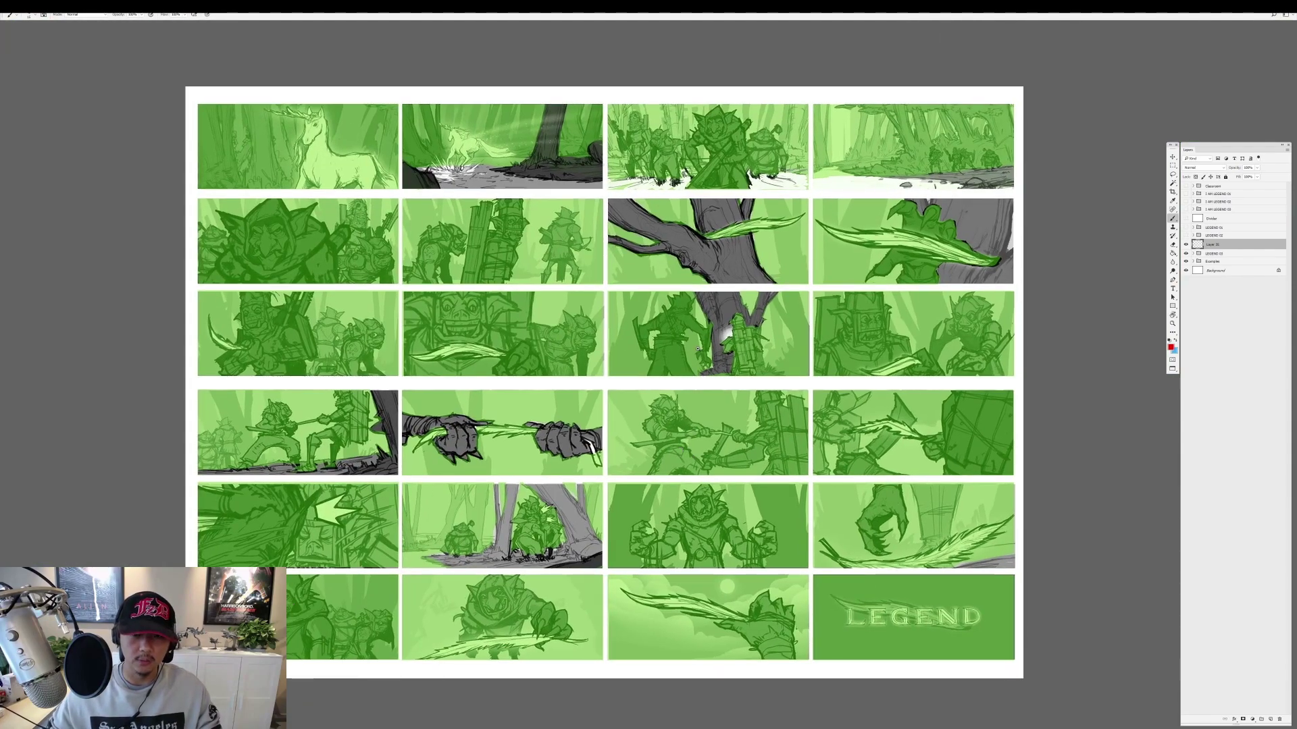
scroll(698, 350, up, 3)
mouse_move(595, 272)
mouse_down()
mouse_move(551, 358)
mouse_move(612, 278)
mouse_up()
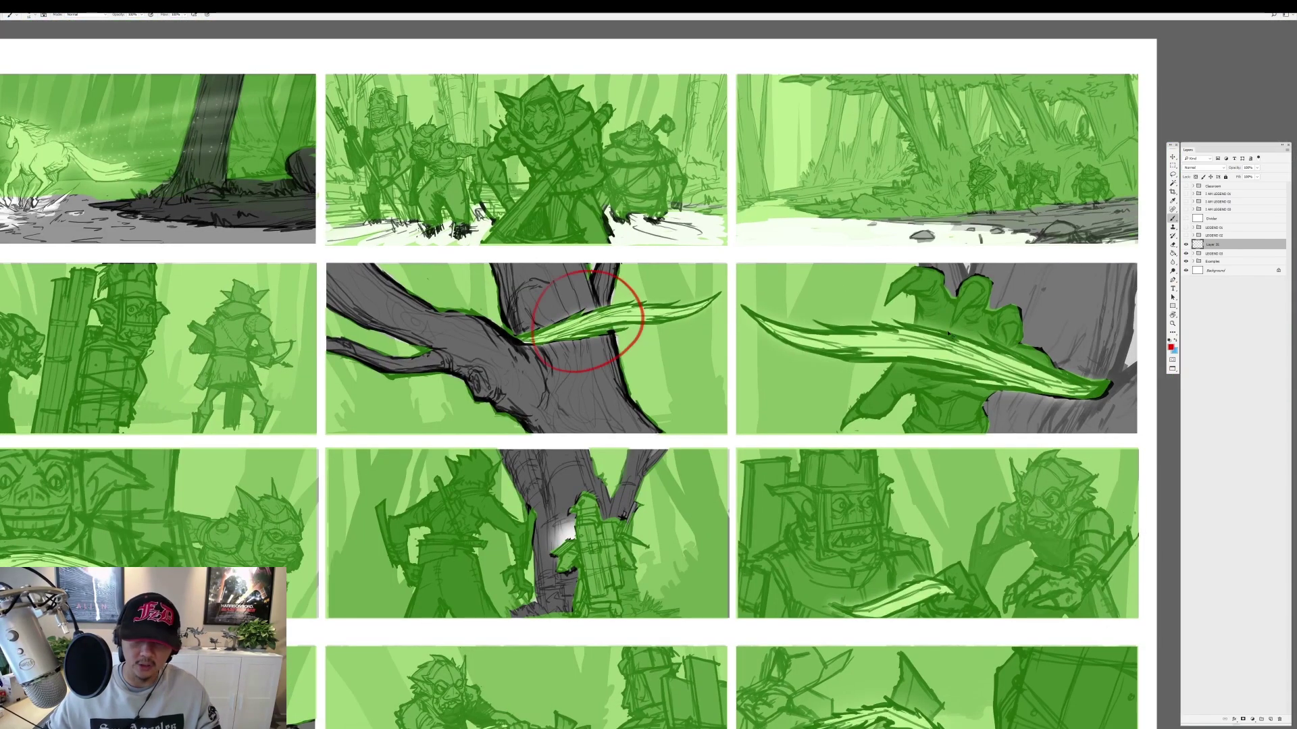
key(ctrl+z)
Hide the LEGEND storyboard layers to reveal the green-screen examples.
scroll(443, 513, down, 3)
scroll(443, 514, down, 2)
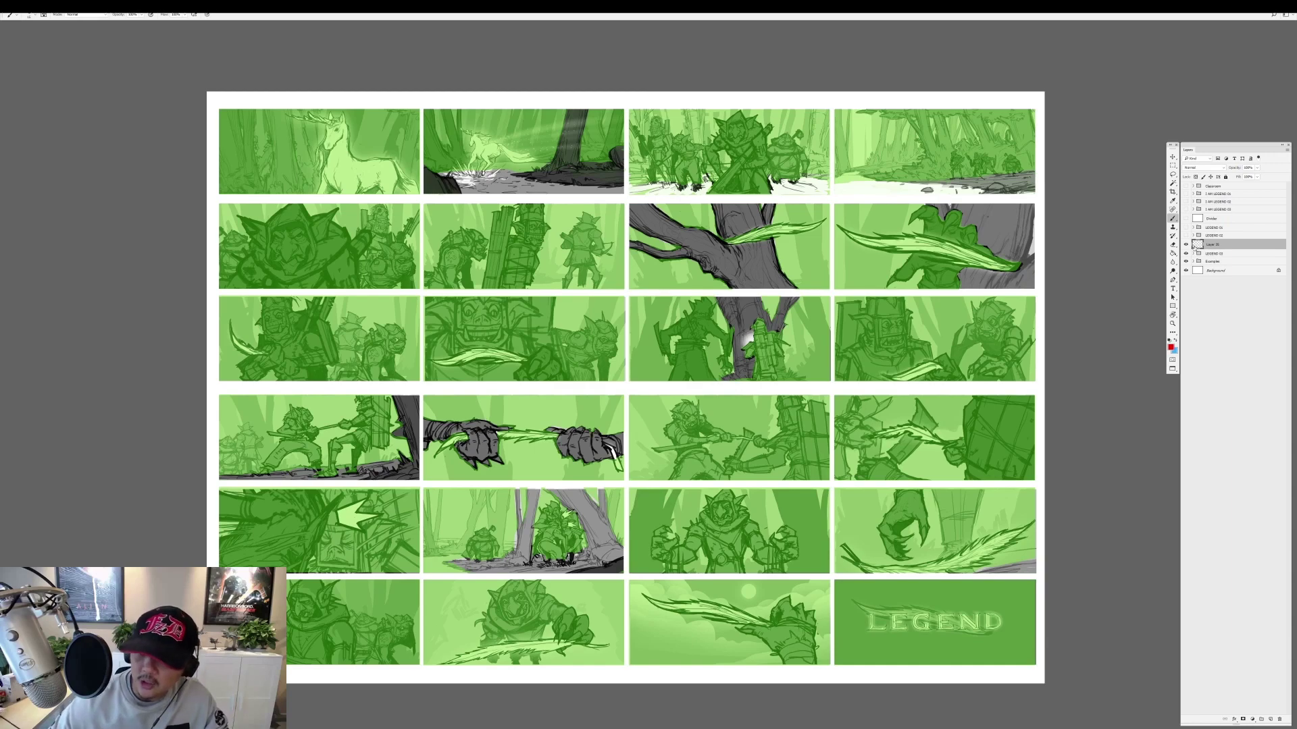
drag(1185, 244, 1187, 253)
Select the Examples group and zoom in on the astronaut reference images.
click(1213, 261)
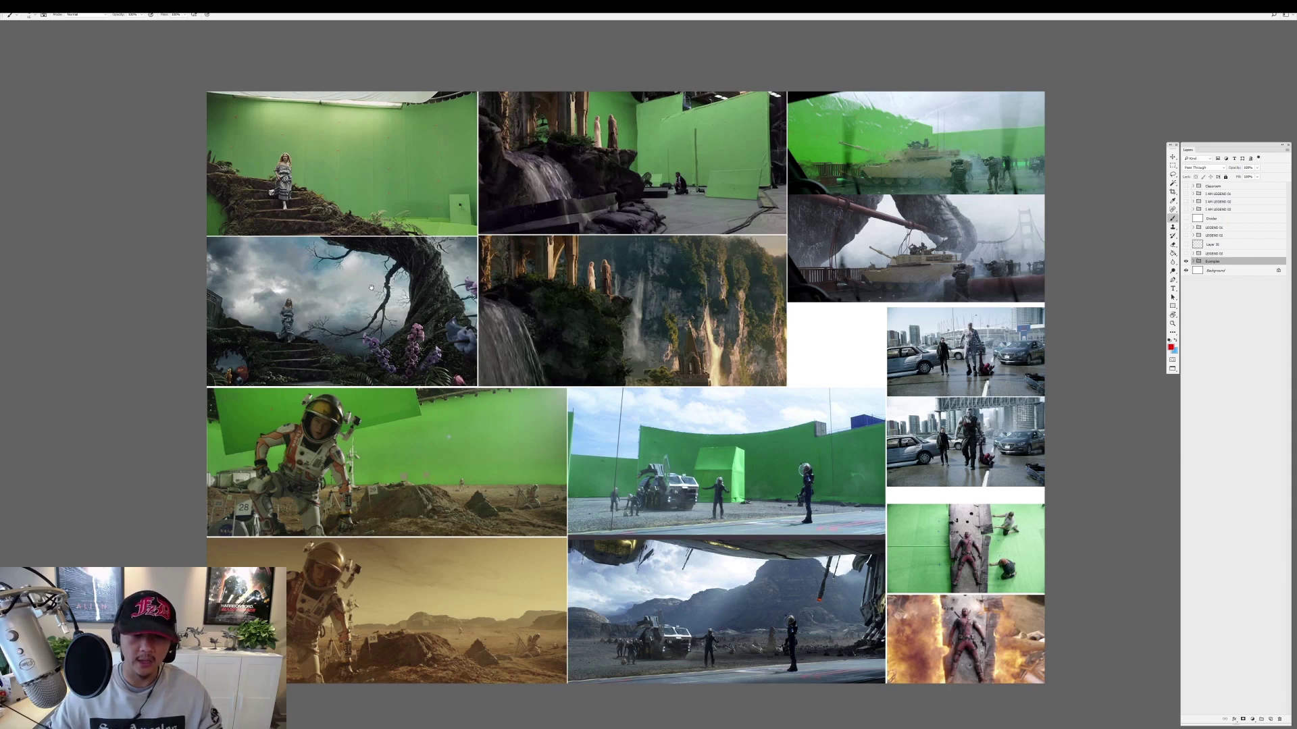
scroll(365, 294, up, 3)
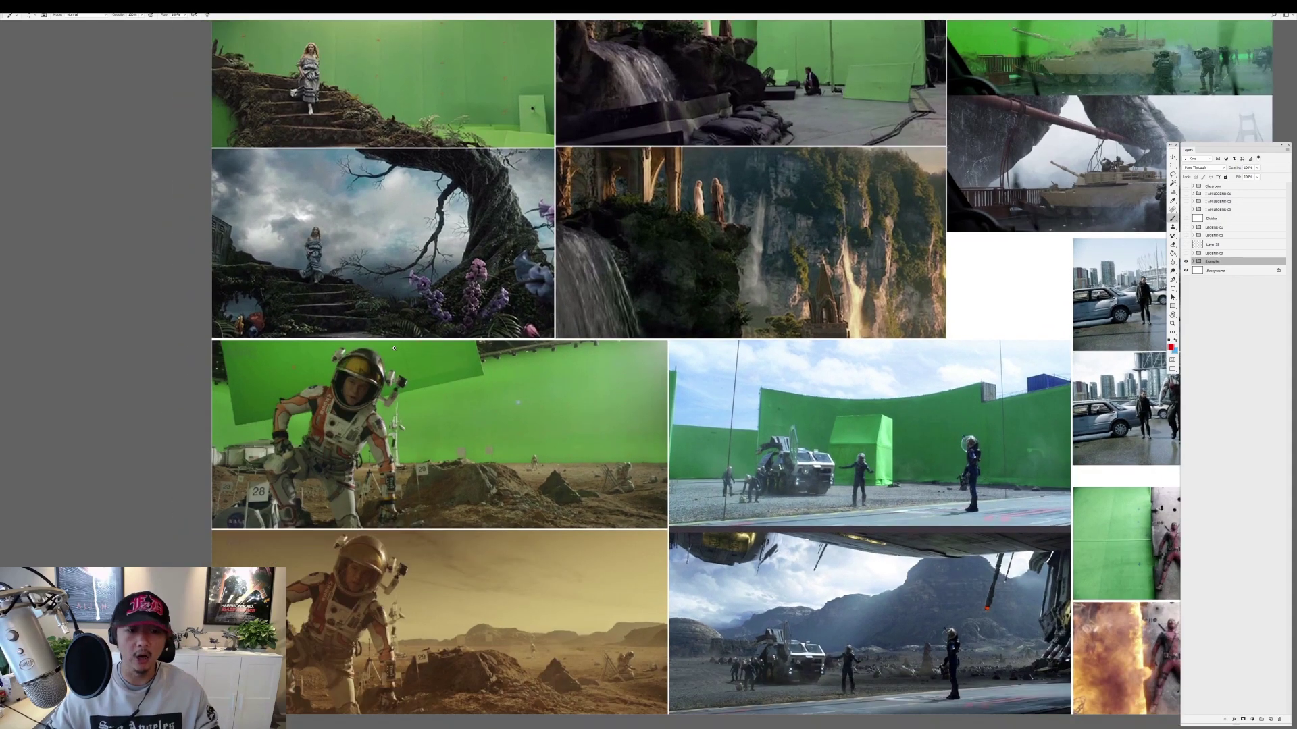
scroll(395, 359, up, 3)
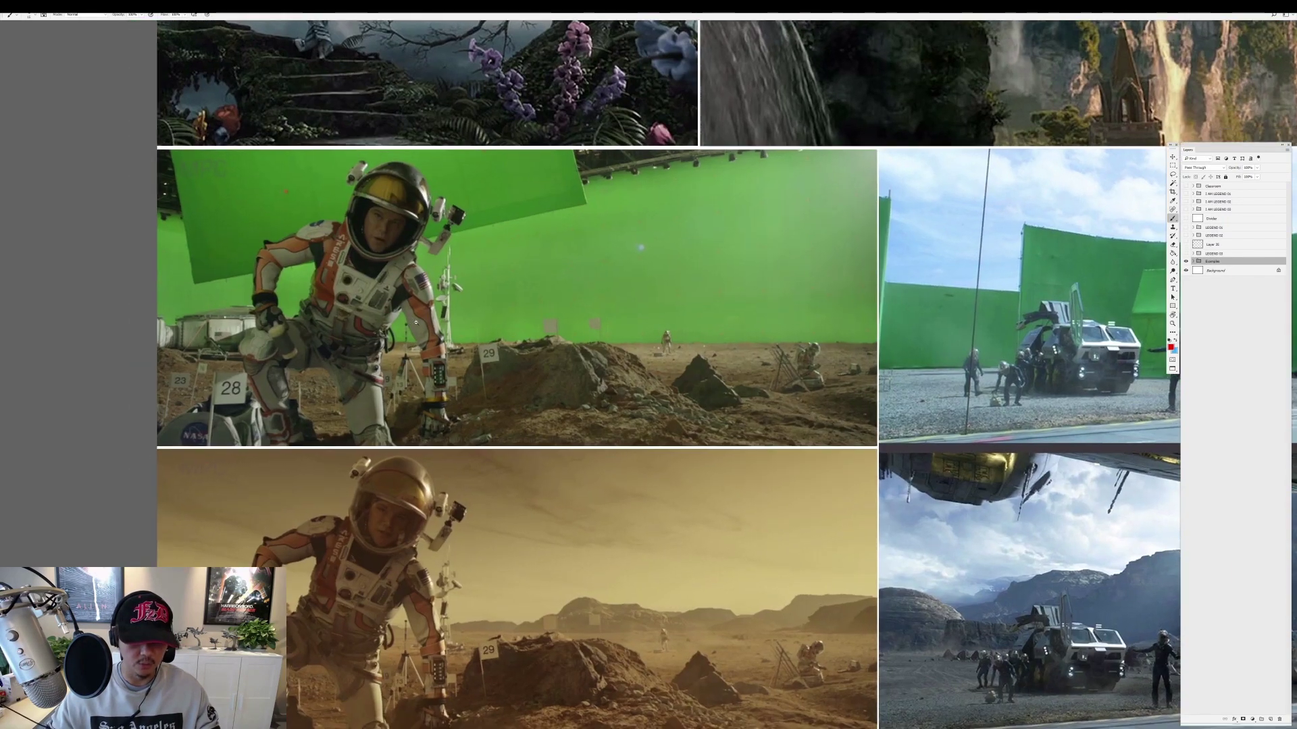
scroll(441, 283, up, 2)
drag(427, 145, 503, 163)
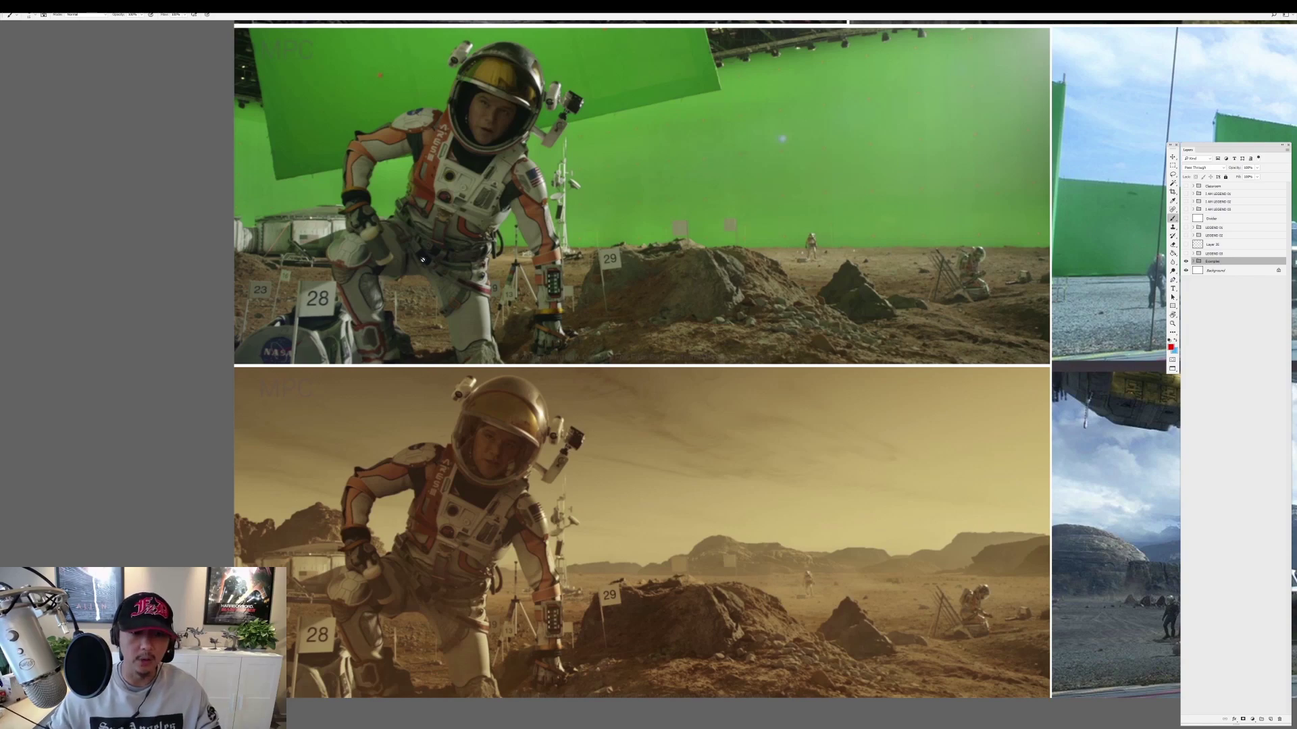
Scroll and zoom until the green-screen set photo and Prometheus composite fill the window.
scroll(829, 173, up, 1)
scroll(973, 181, right, 5)
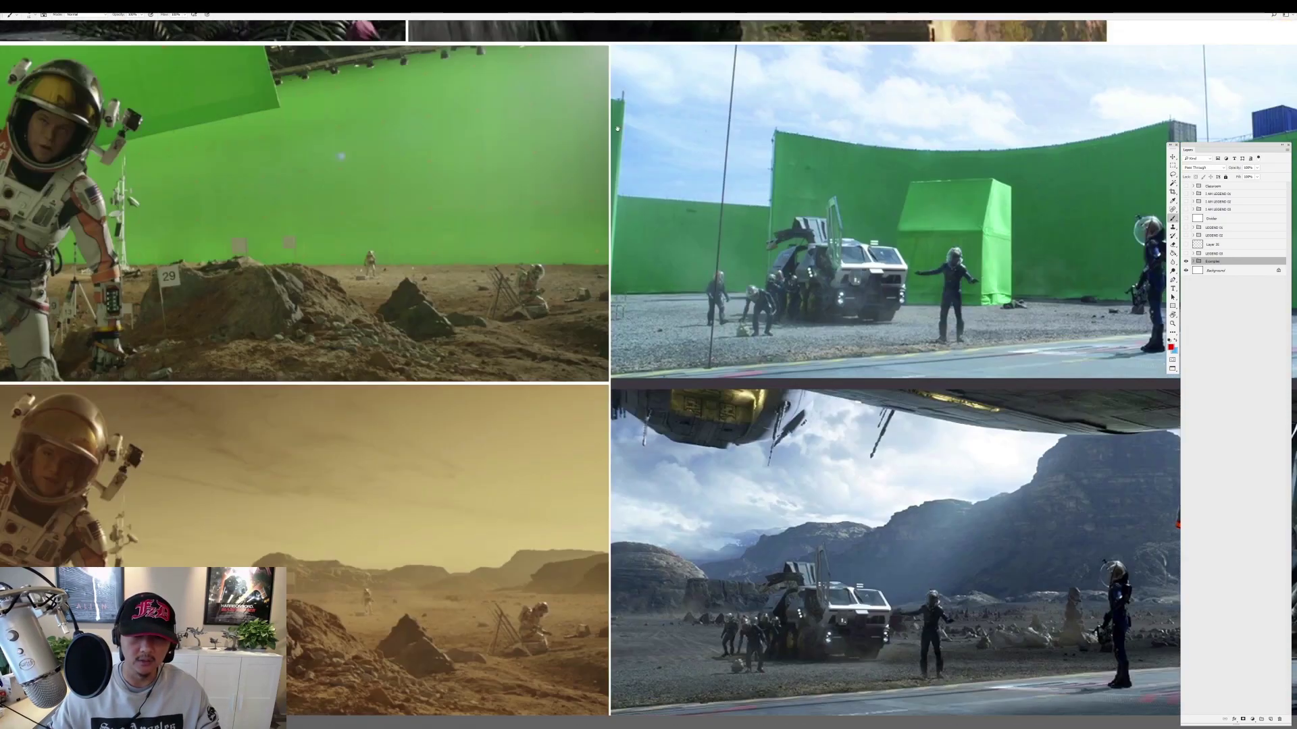
scroll(810, 236, right, 5)
scroll(732, 277, up, 1)
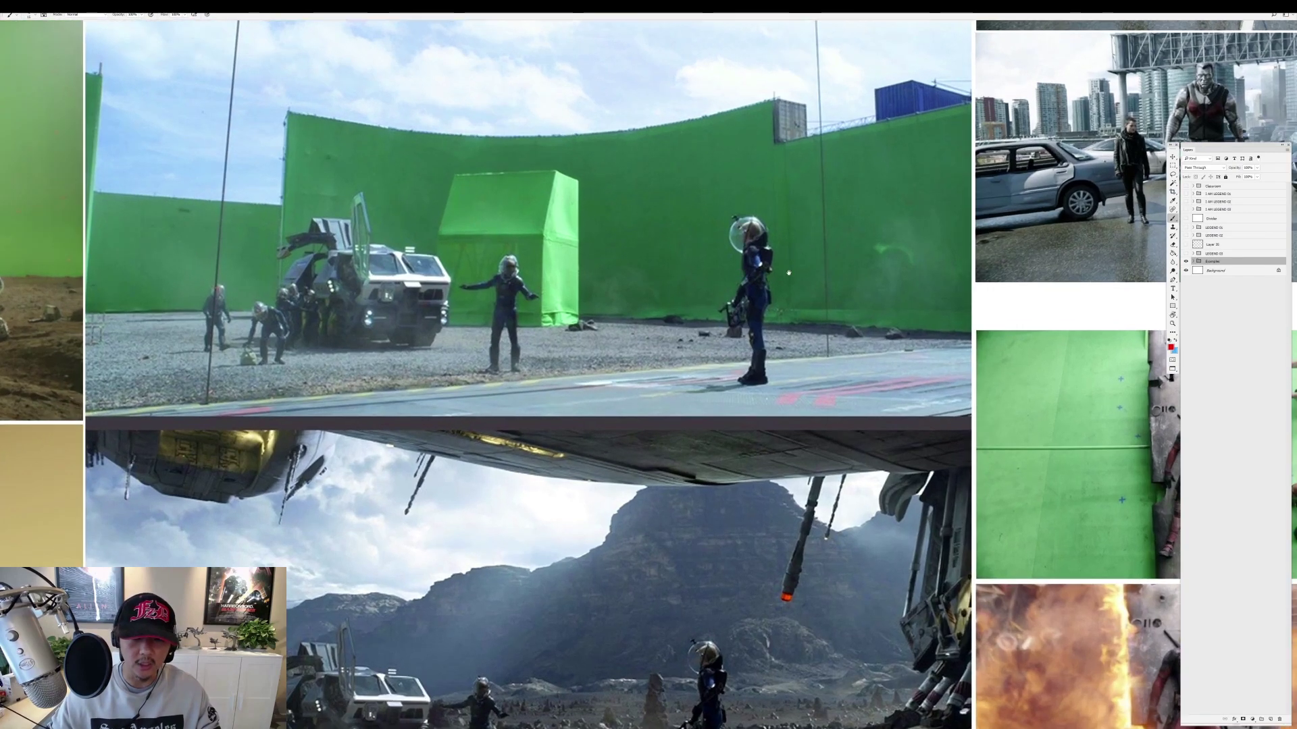
scroll(373, 289, left, 2)
scroll(373, 289, down, 1)
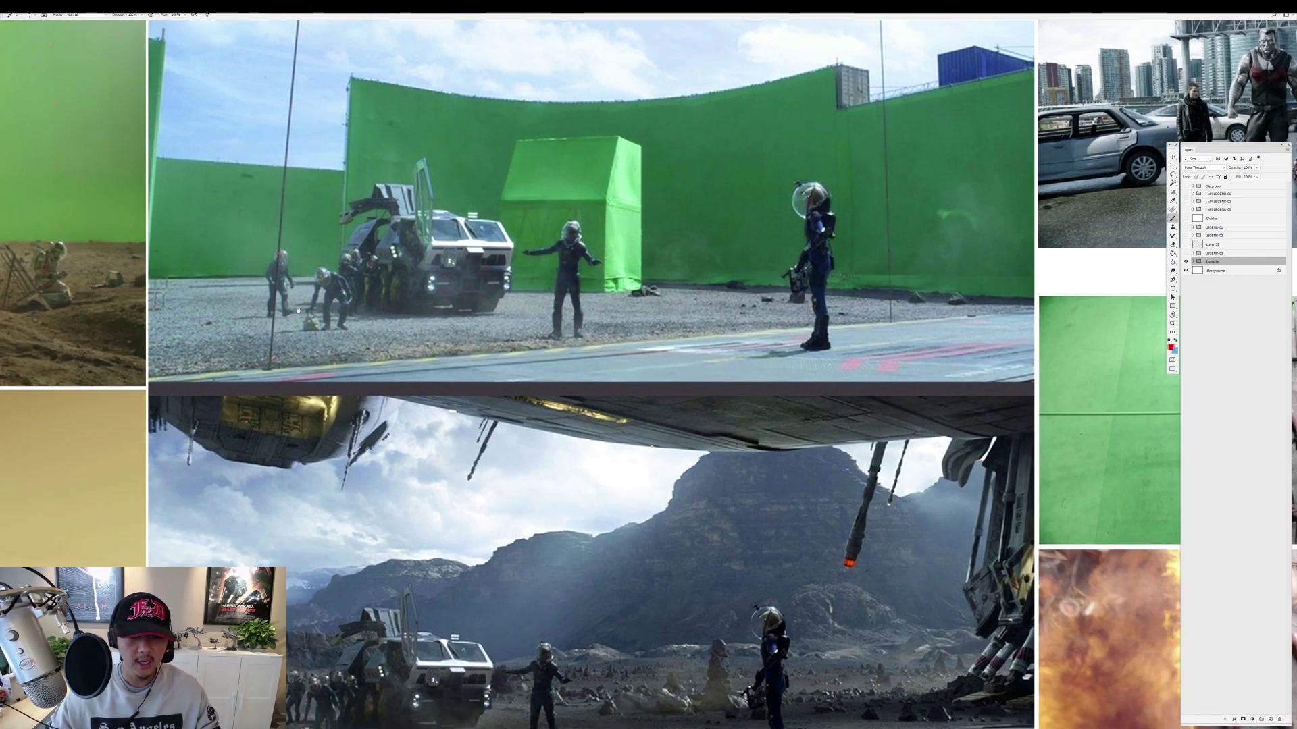
scroll(466, 369, down, 2)
scroll(432, 304, left, 1)
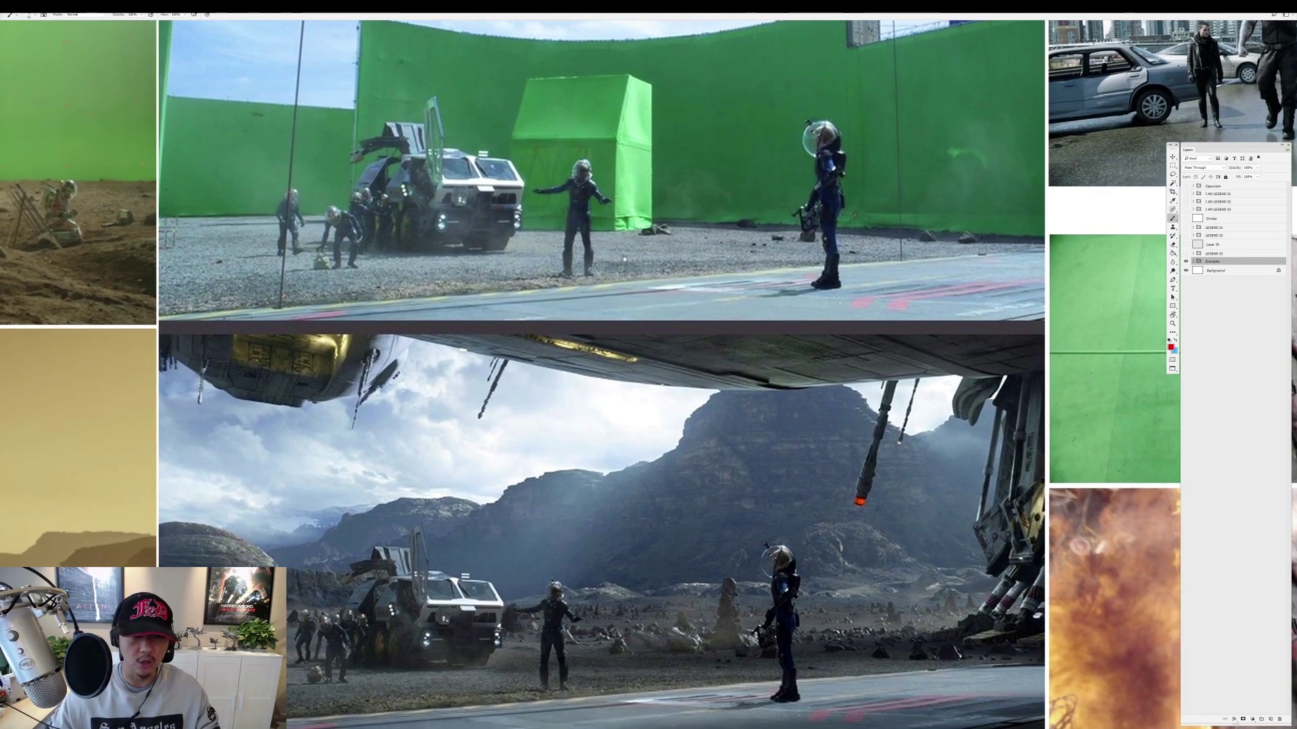
scroll(442, 355, down, 3)
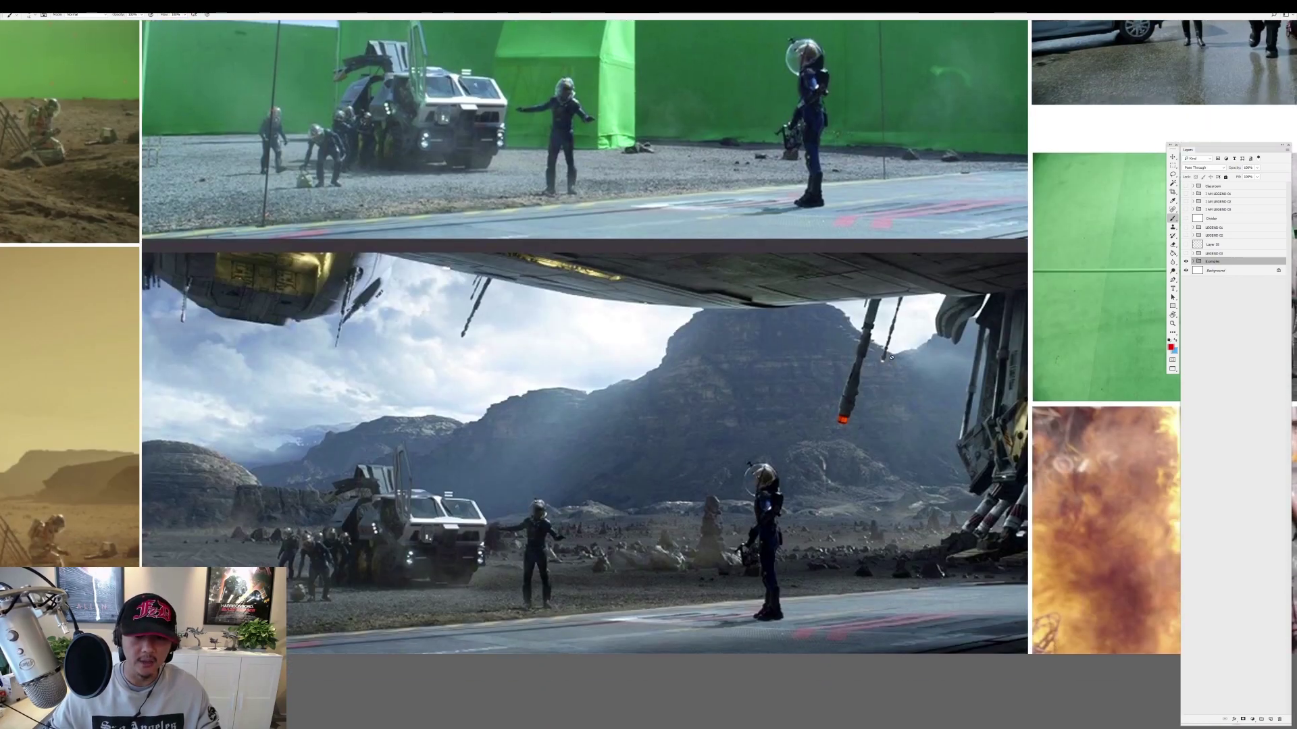
scroll(507, 388, up, 4)
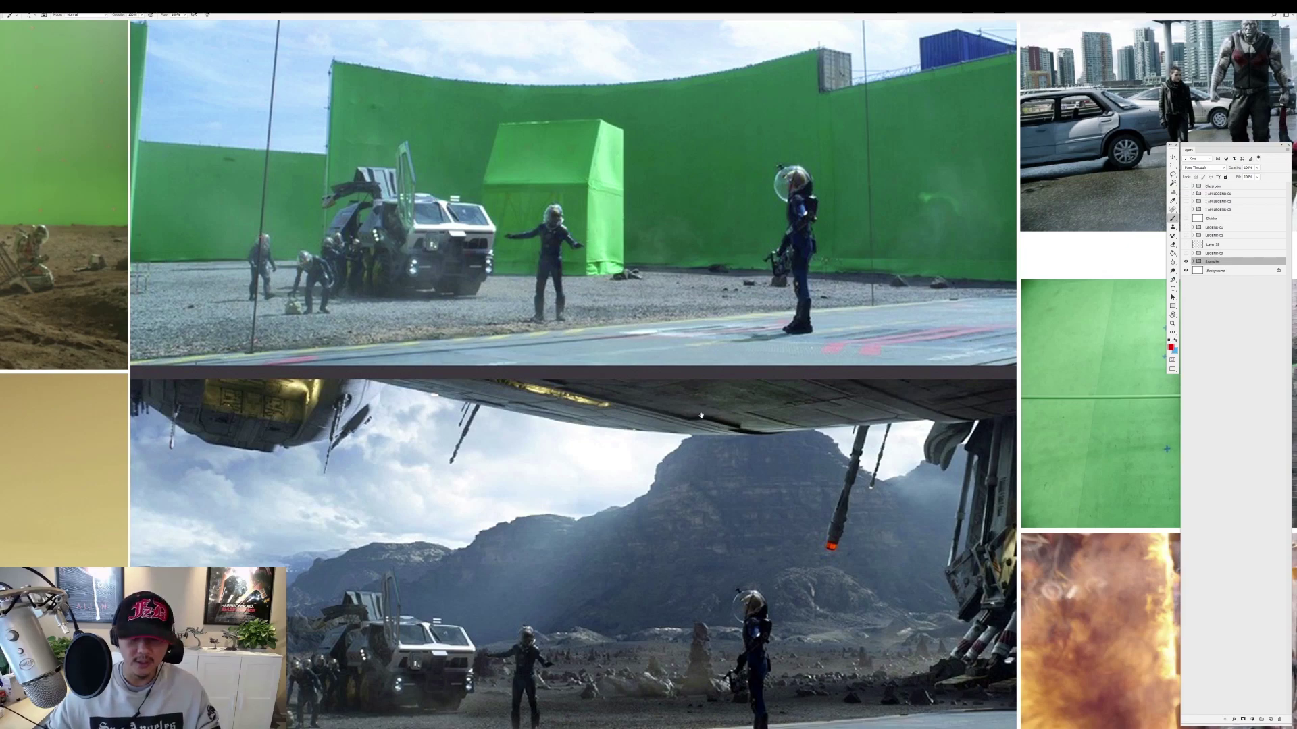
scroll(513, 196, down, 2)
scroll(594, 189, up, 2)
scroll(680, 183, down, 4)
Zoom and pan closely across the green-screen vehicle shot and its desert composite.
mouse_move(679, 183)
mouse_down()
mouse_move(711, 542)
mouse_move(702, 474)
mouse_up()
scroll(703, 473, up, 2)
scroll(702, 472, up, 2)
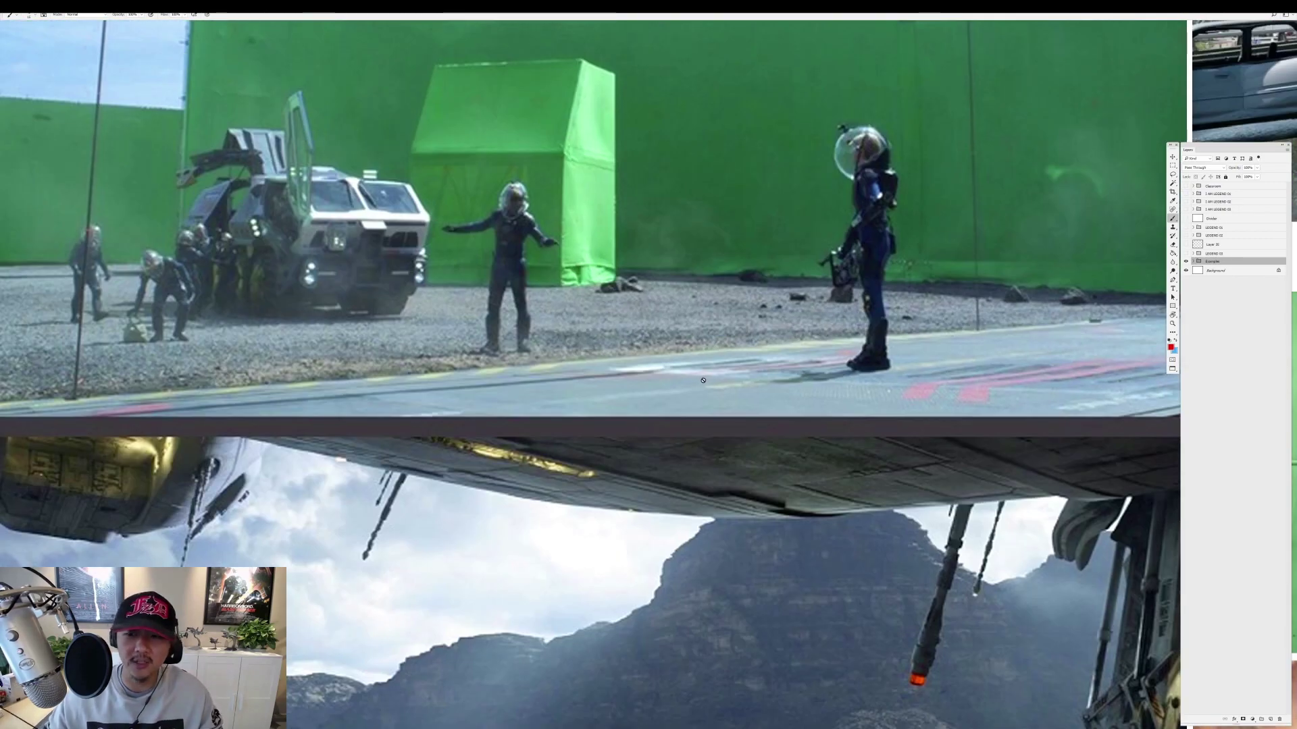
mouse_move(484, 547)
mouse_down()
mouse_move(629, 330)
mouse_move(886, 432)
mouse_up()
scroll(558, 294, up, 2)
scroll(559, 293, up, 2)
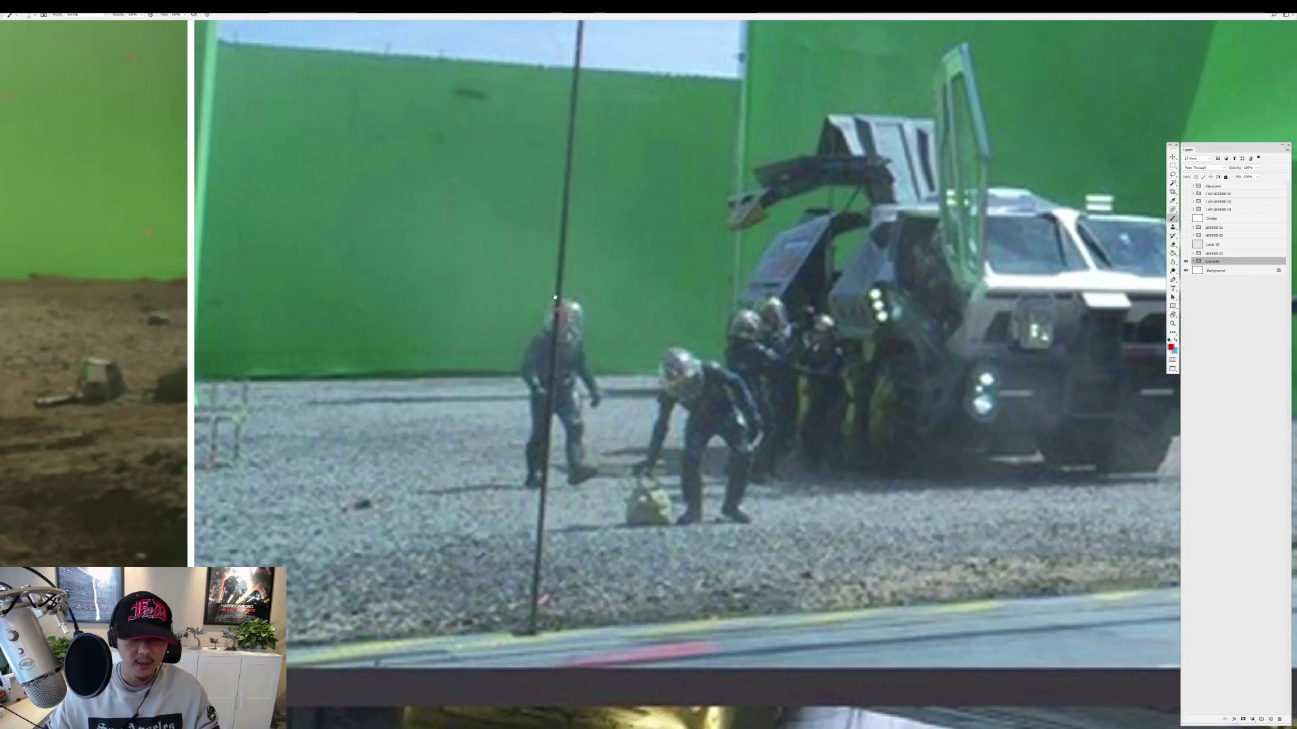
scroll(562, 544, down, 5)
scroll(588, 489, down, 5)
scroll(612, 437, down, 3)
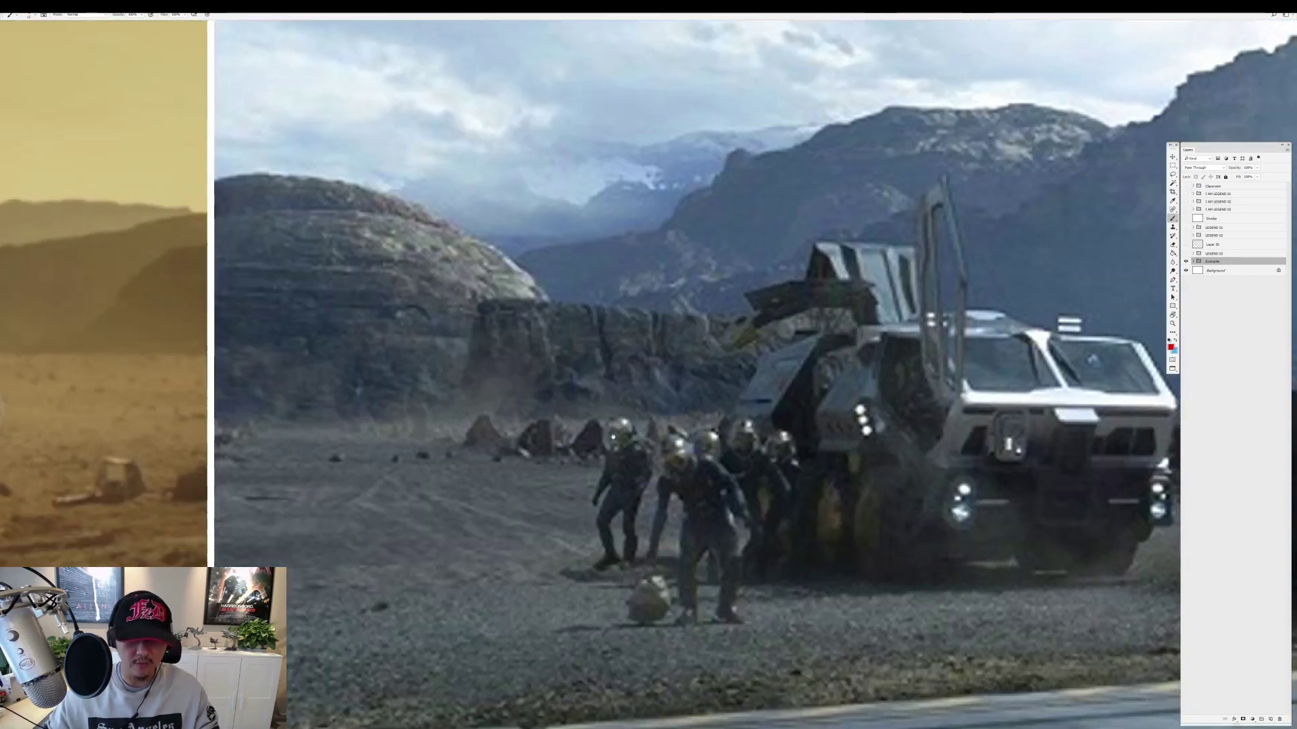
drag(719, 562, 573, 532)
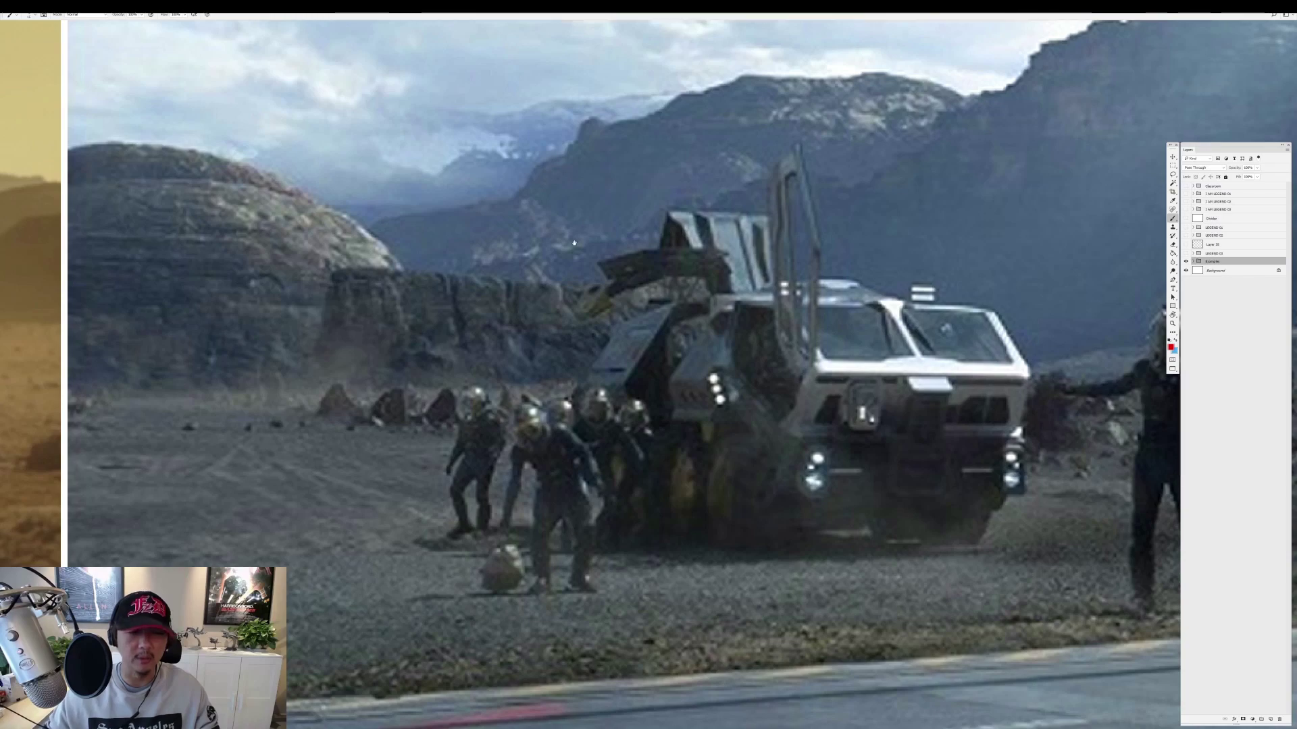
scroll(574, 243, down, 3)
scroll(548, 288, up, 7)
scroll(520, 340, right, 8)
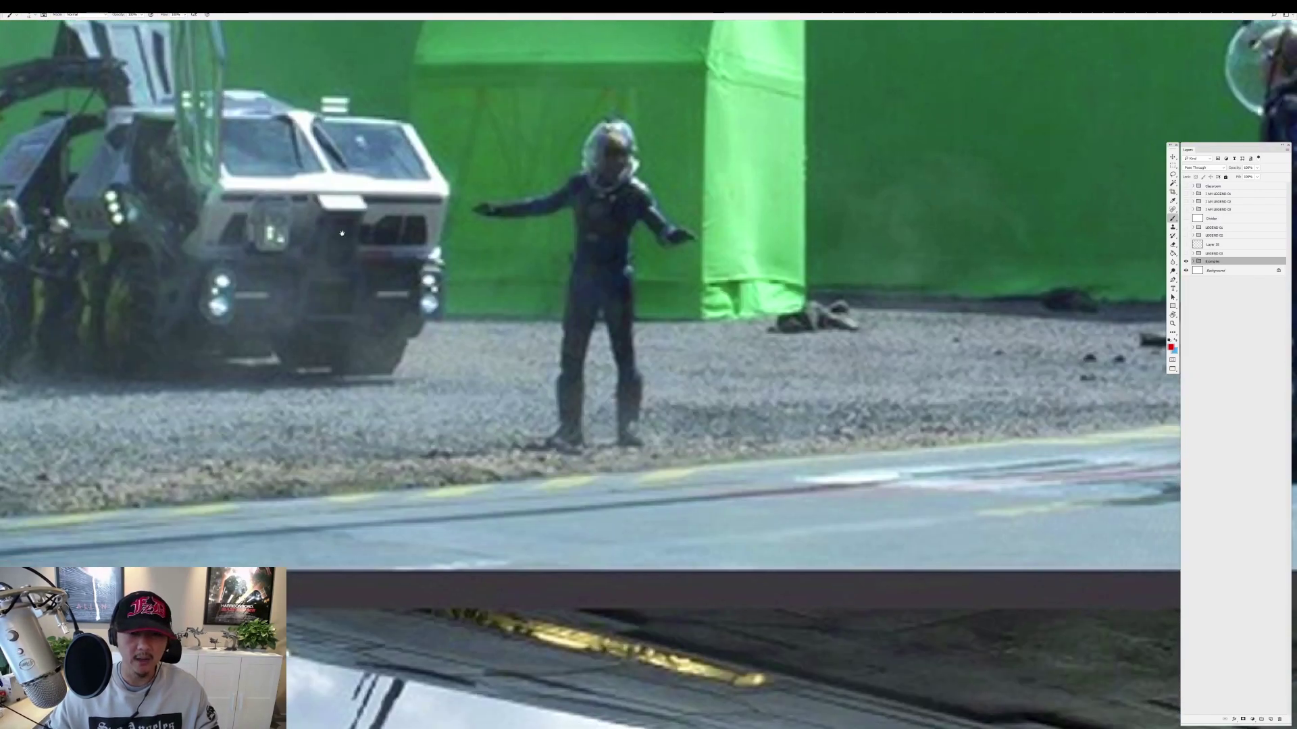
scroll(504, 243, right, 1)
scroll(592, 488, down, 8)
scroll(643, 202, down, 3)
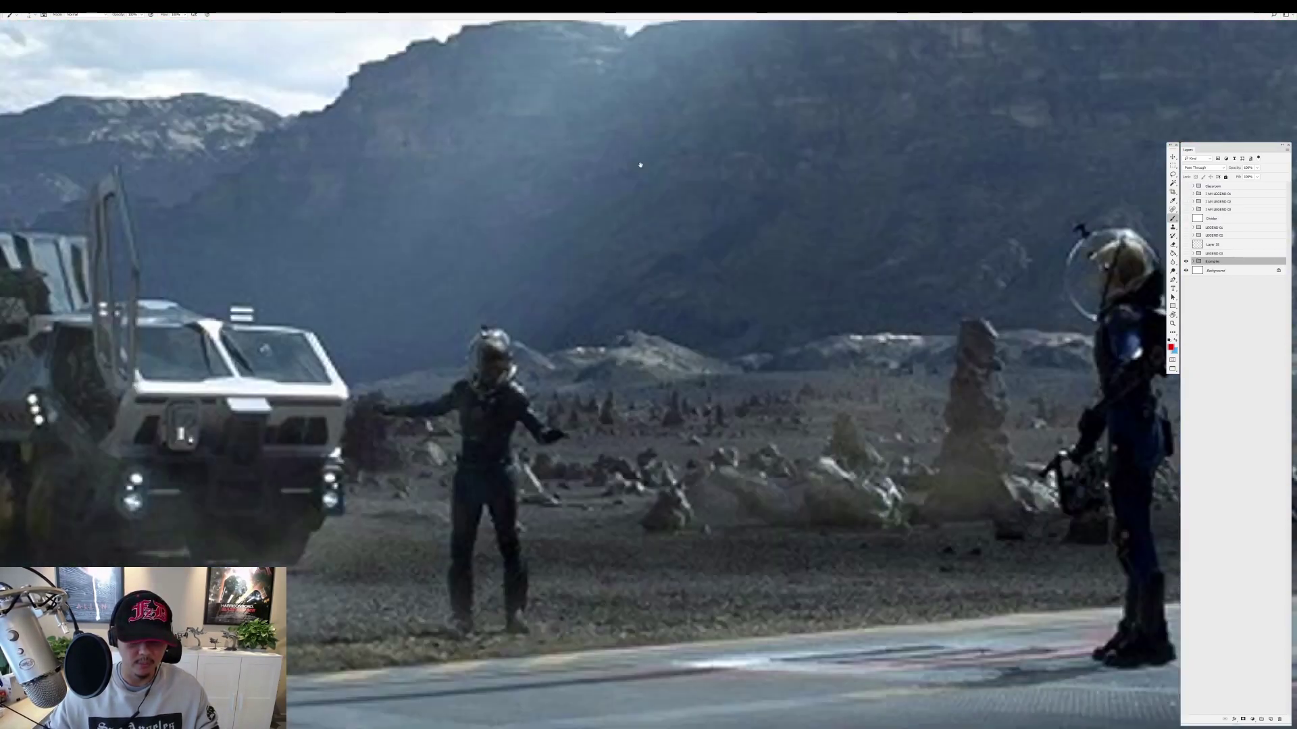
scroll(700, 188, down, 10)
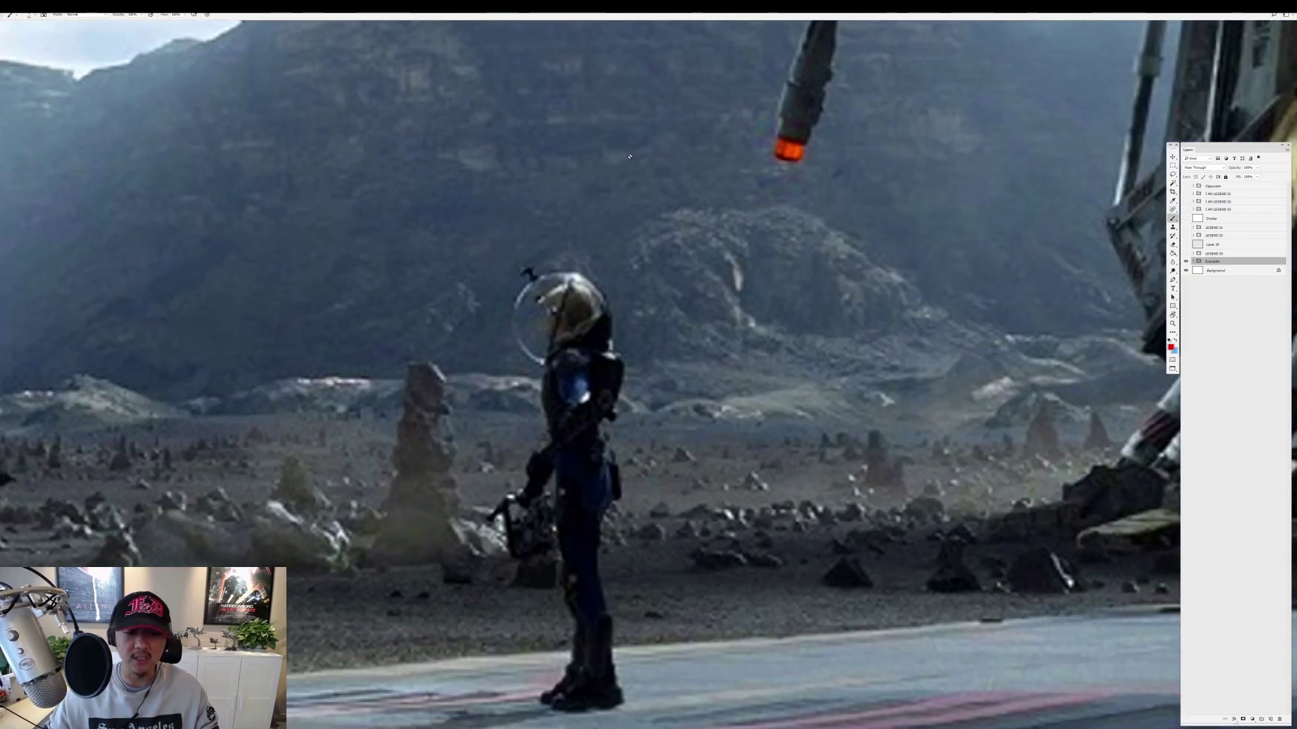
scroll(572, 180, up, 5)
scroll(573, 180, up, 5)
scroll(540, 196, up, 2)
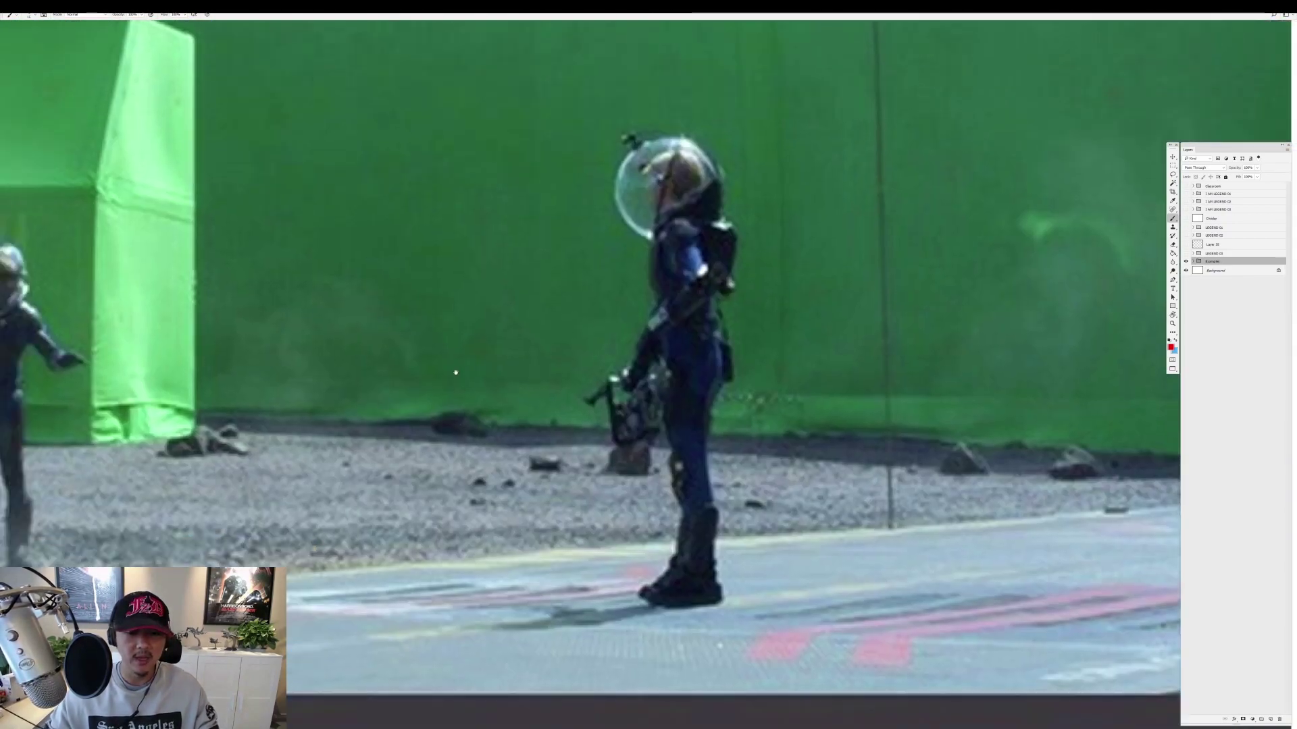
Zoom back out to the full reference board including the Deadpool stills.
scroll(506, 206, down, 2)
scroll(506, 206, left, 5)
scroll(479, 214, left, 4)
scroll(479, 214, down, 5)
scroll(481, 405, down, 5)
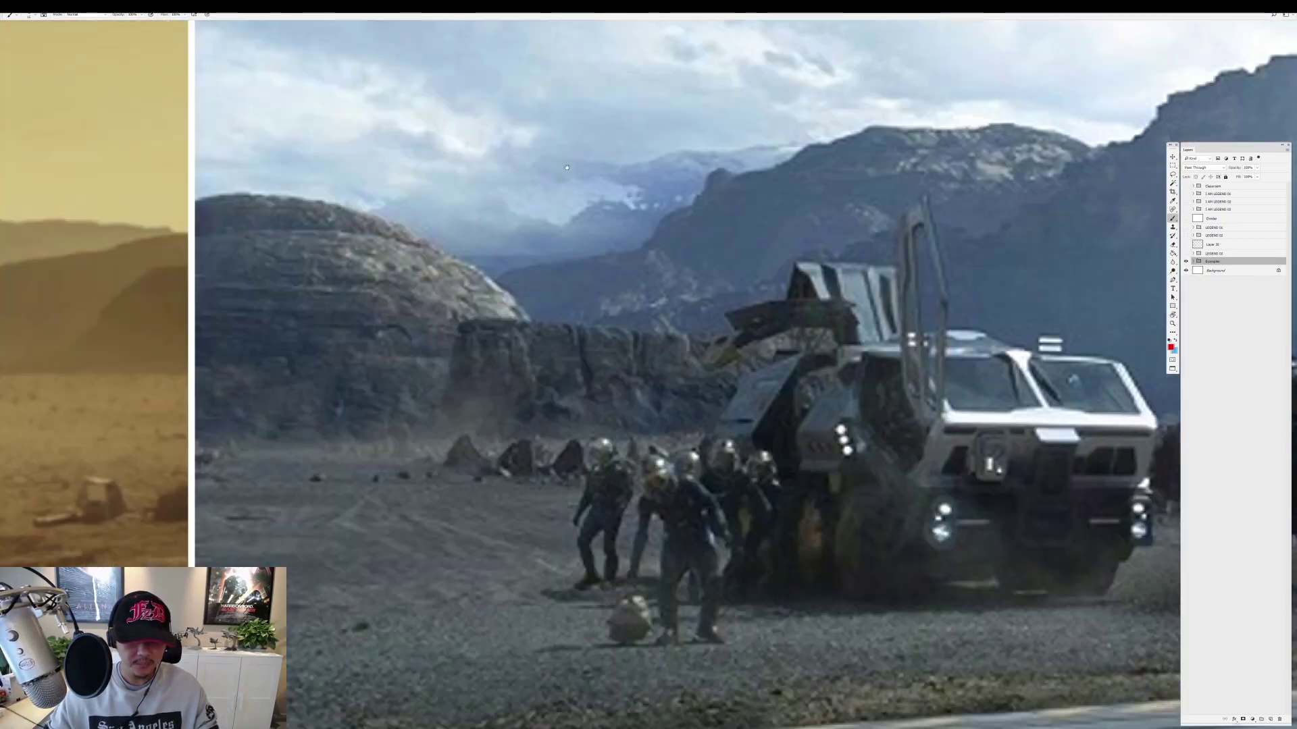
scroll(482, 642, up, 10)
scroll(474, 352, up, 5)
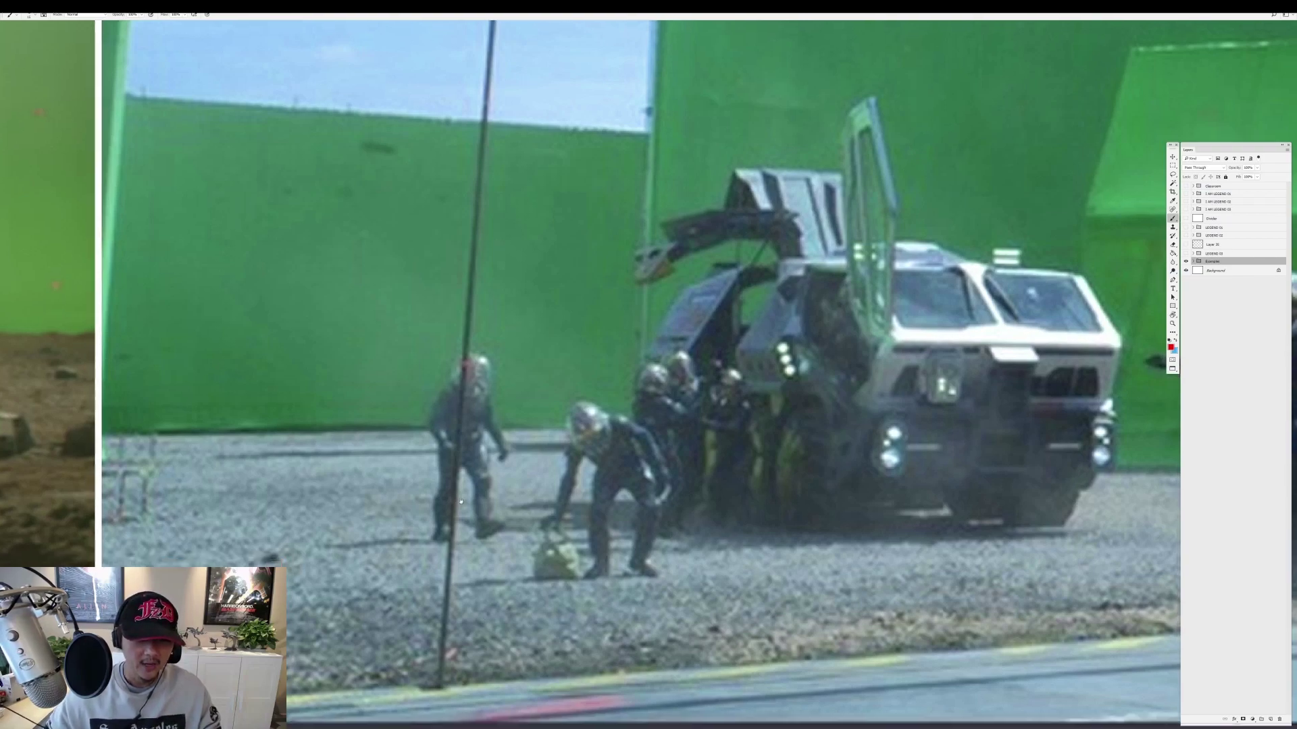
scroll(472, 450, down, 5)
scroll(528, 500, down, 5)
scroll(528, 500, up, 3)
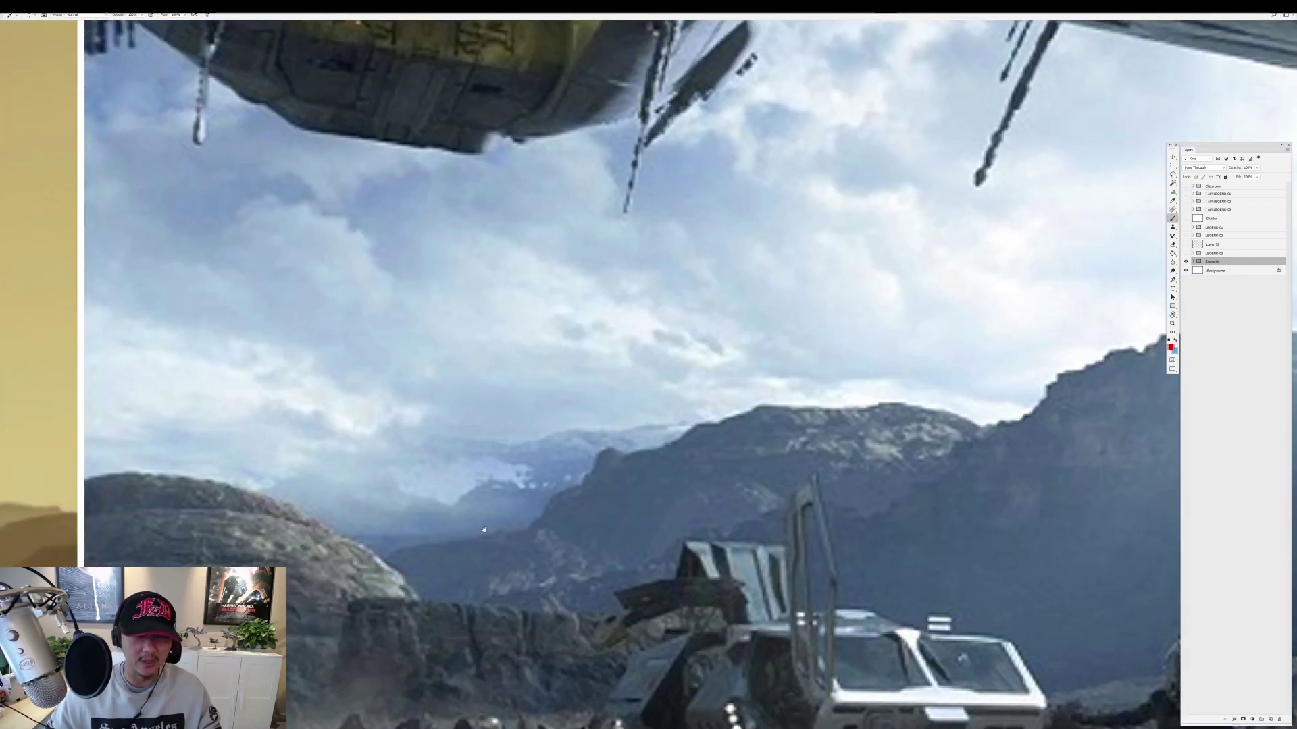
scroll(530, 270, down, 3)
scroll(530, 61, up, 5)
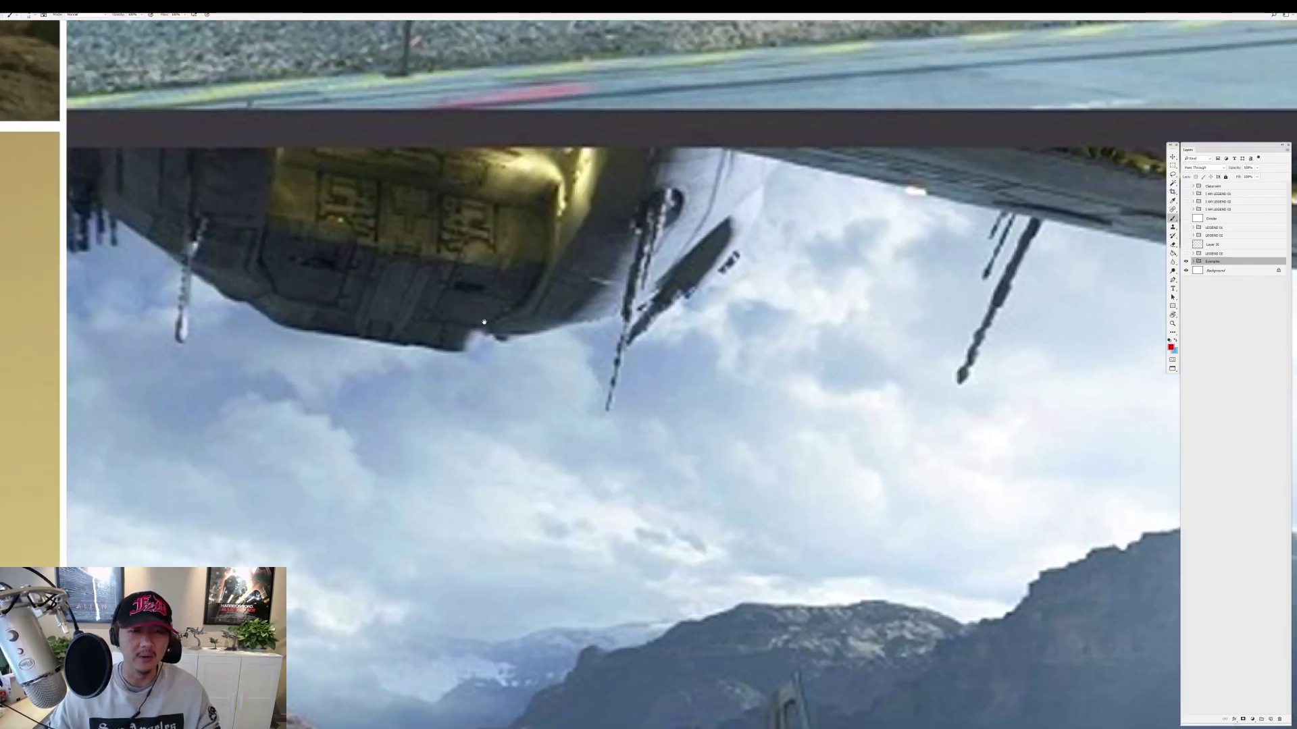
scroll(527, 304, up, 5)
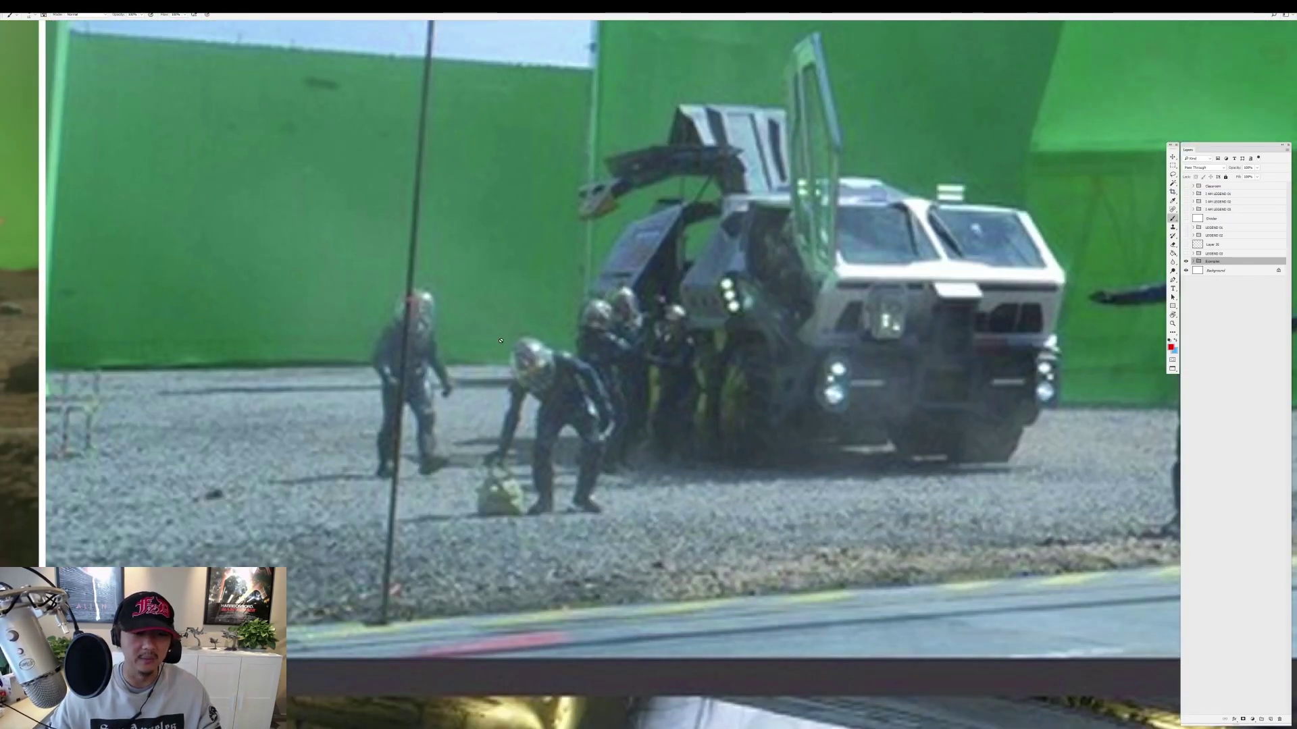
scroll(502, 342, down, 5)
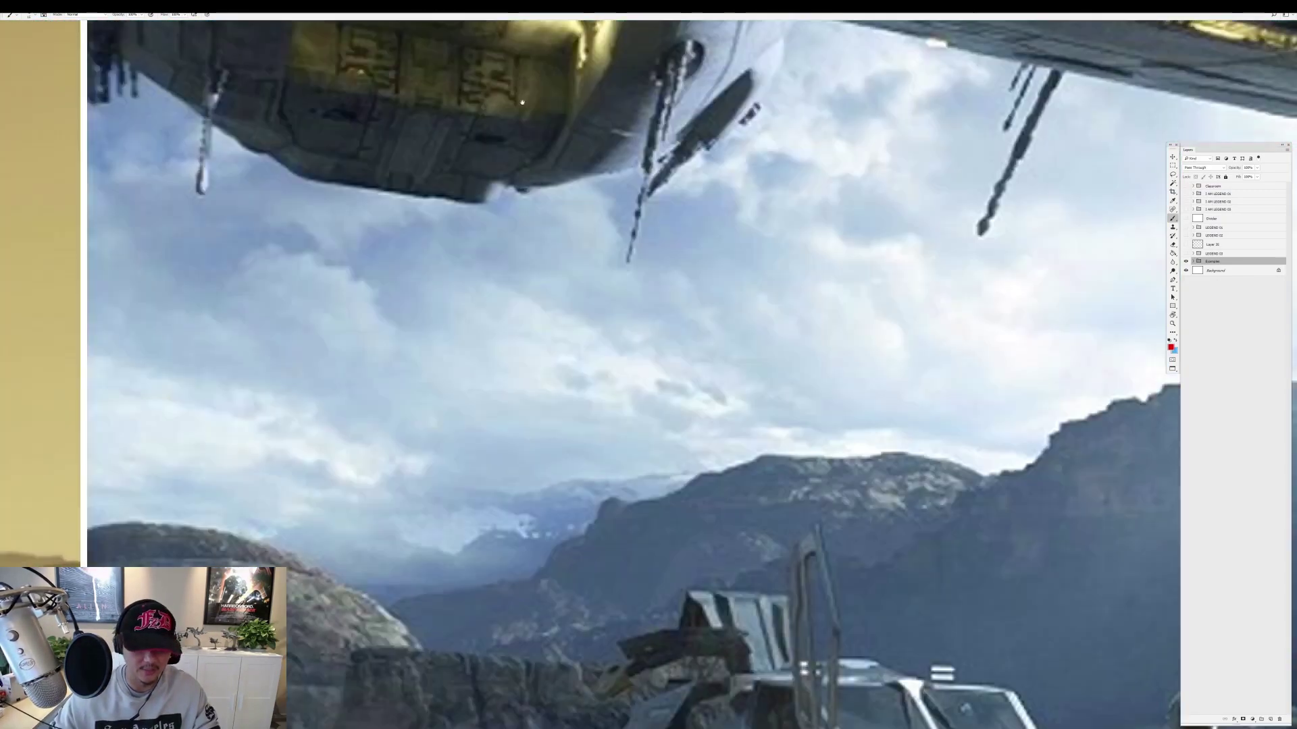
scroll(539, 328, down, 5)
scroll(539, 327, down, 2)
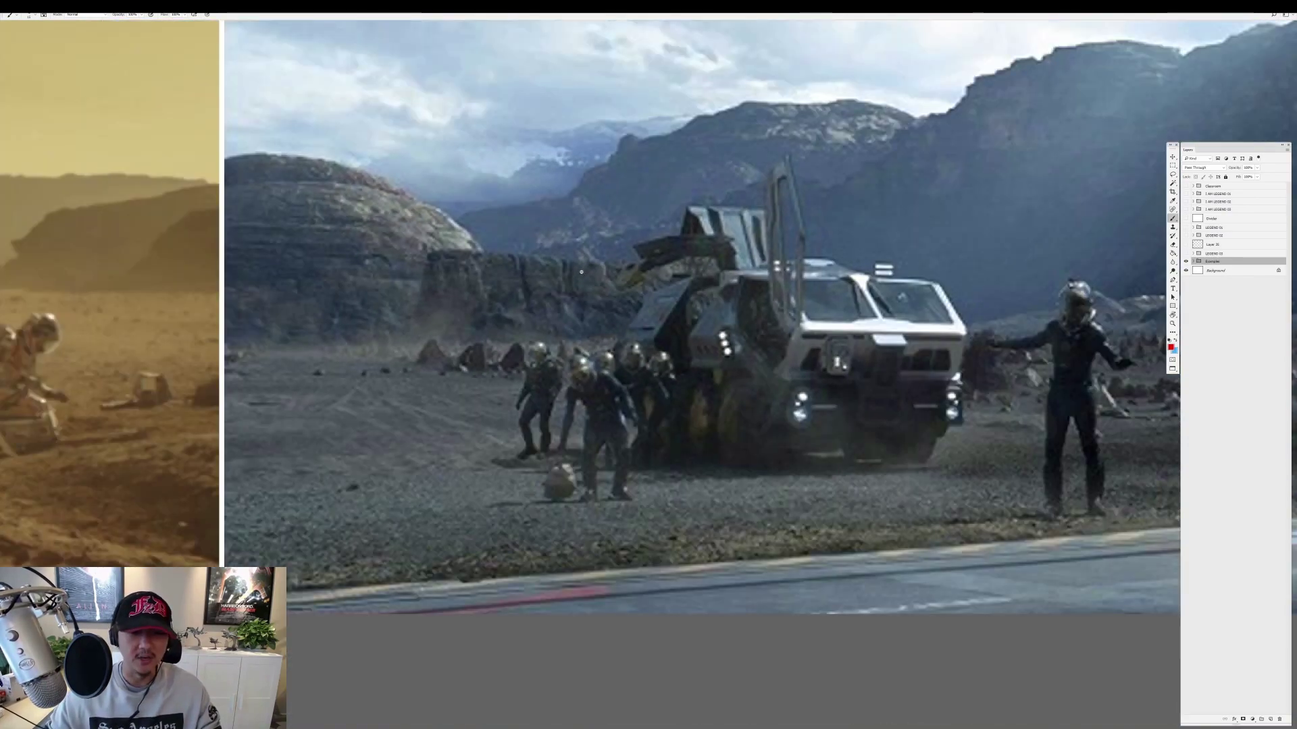
scroll(530, 230, up, 3)
scroll(530, 229, up, 5)
scroll(451, 332, up, 3)
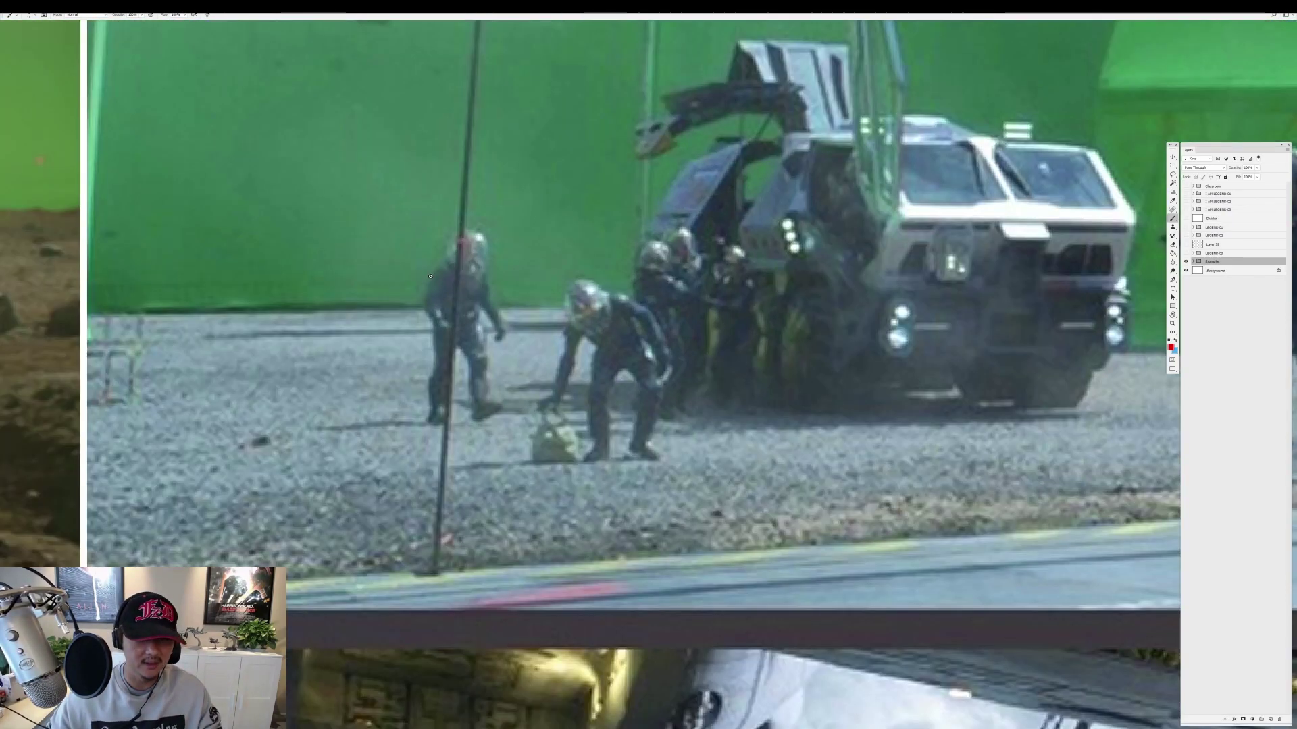
scroll(452, 327, down, 5)
Scroll around the Godzilla tank-on-bridge green-screen still and its giant-creature composite.
scroll(535, 174, right, 5)
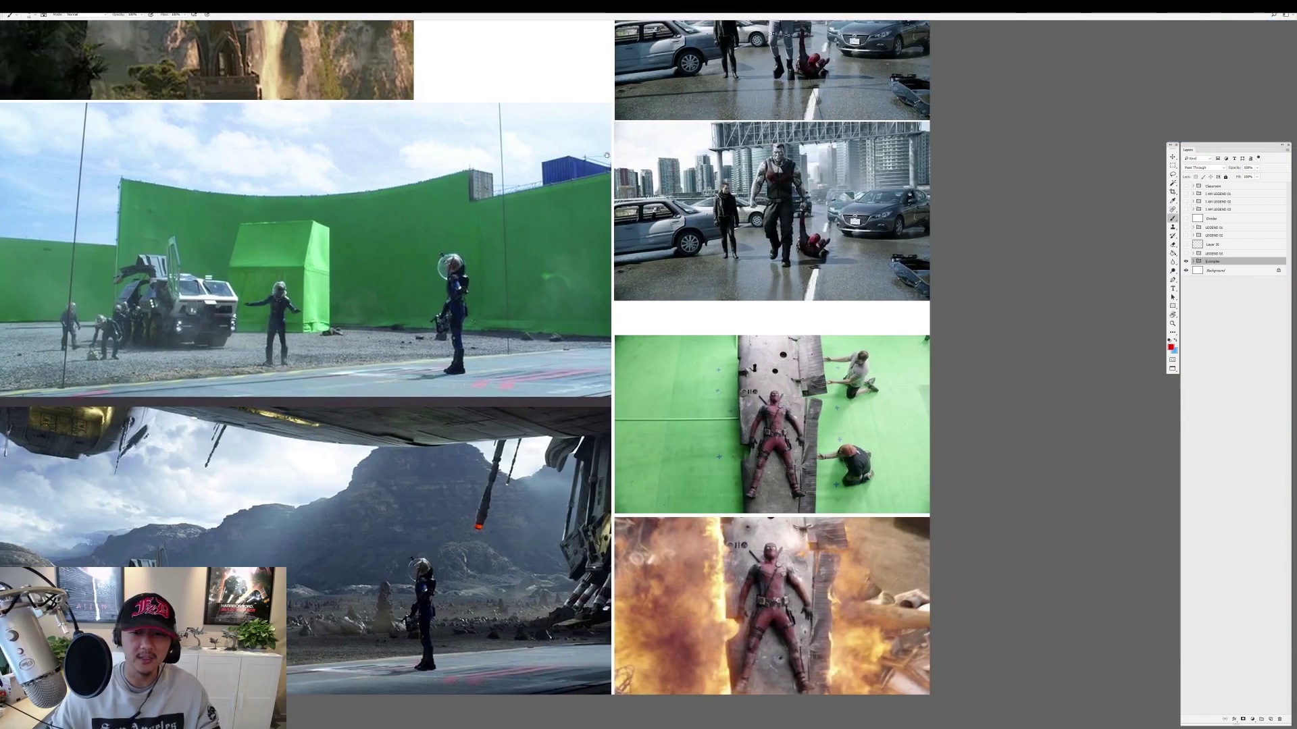
scroll(534, 174, up, 5)
scroll(534, 175, up, 3)
scroll(541, 223, up, 1)
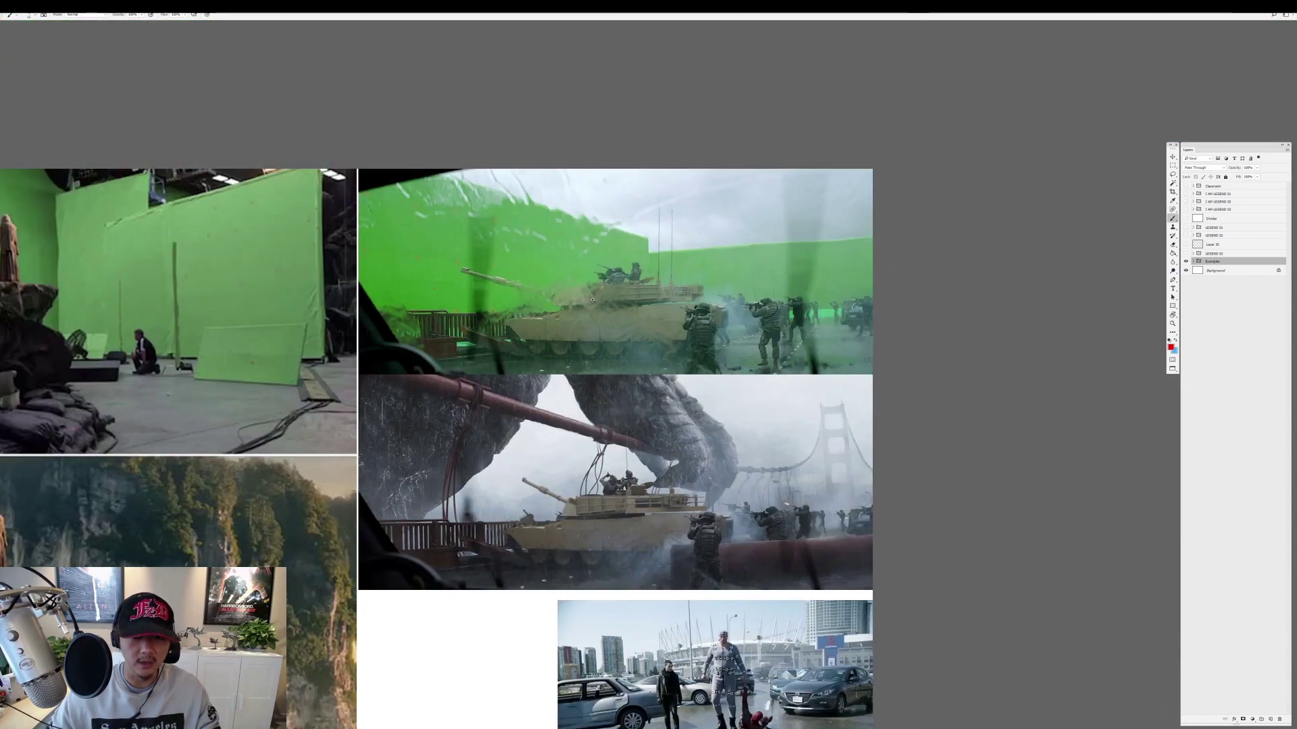
scroll(544, 250, up, 2)
scroll(546, 262, up, 2)
scroll(547, 262, up, 2)
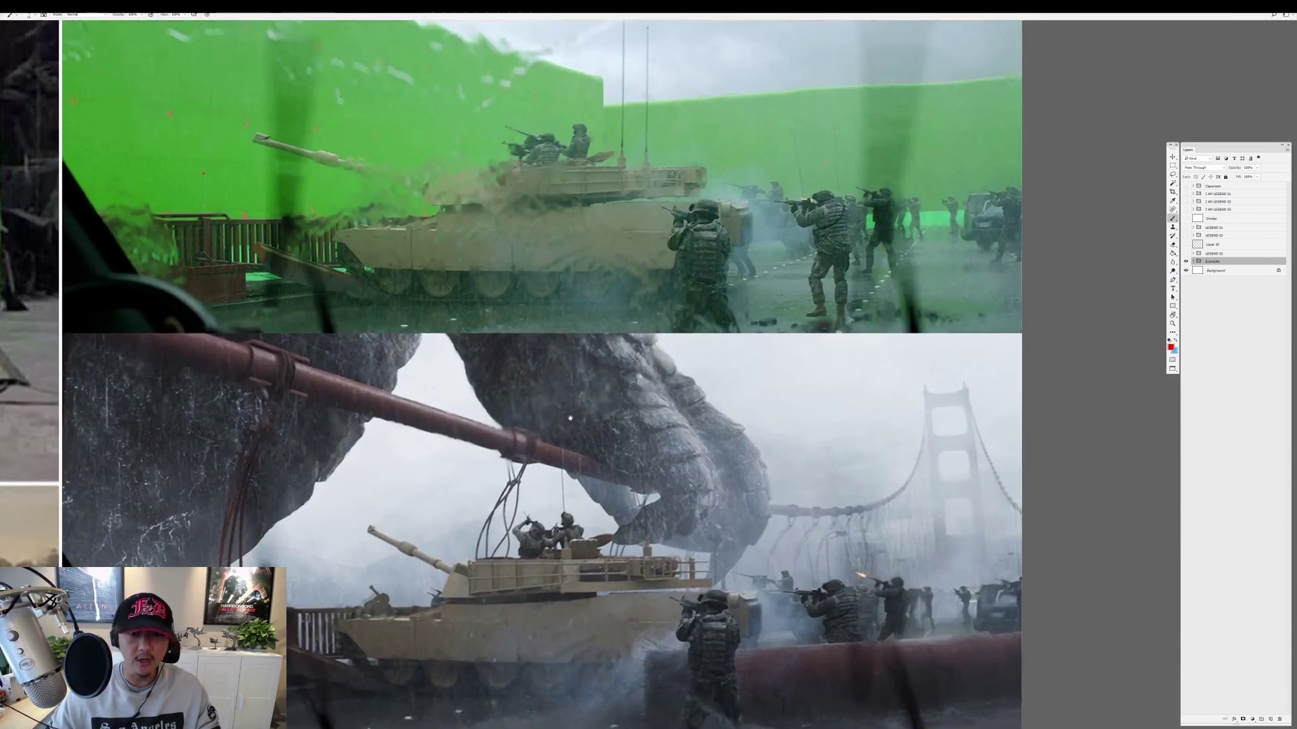
scroll(561, 284, up, 2)
scroll(584, 317, up, 2)
scroll(637, 310, left, 2)
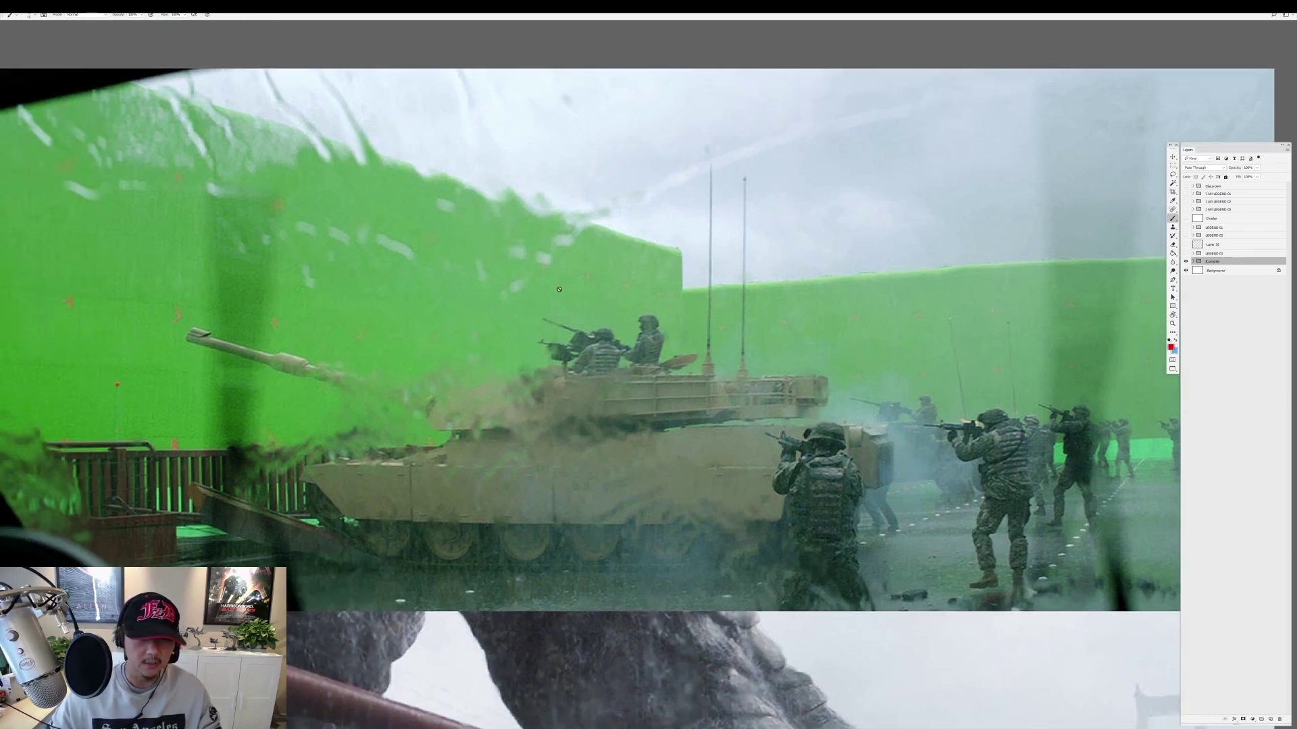
scroll(696, 273, right, 4)
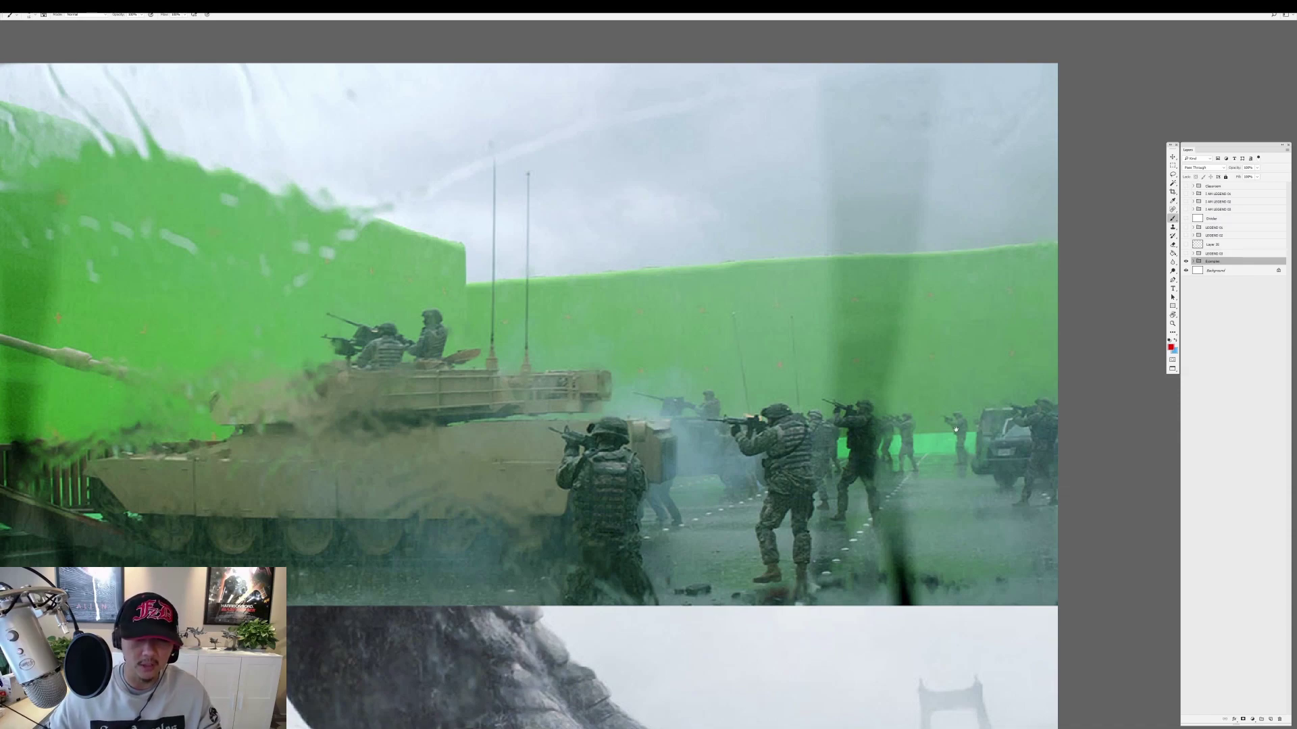
scroll(330, 308, down, 2)
scroll(371, 324, down, 8)
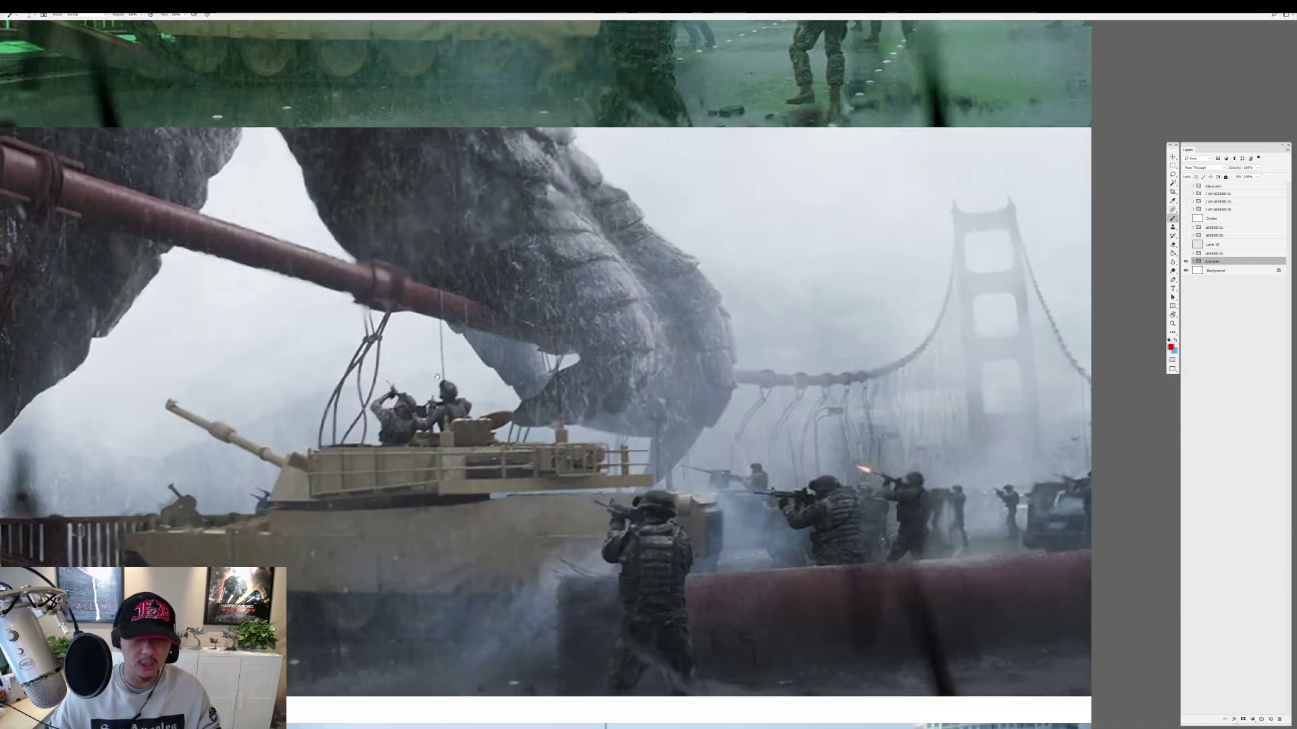
scroll(466, 364, up, 2)
scroll(465, 365, up, 5)
scroll(493, 324, up, 2)
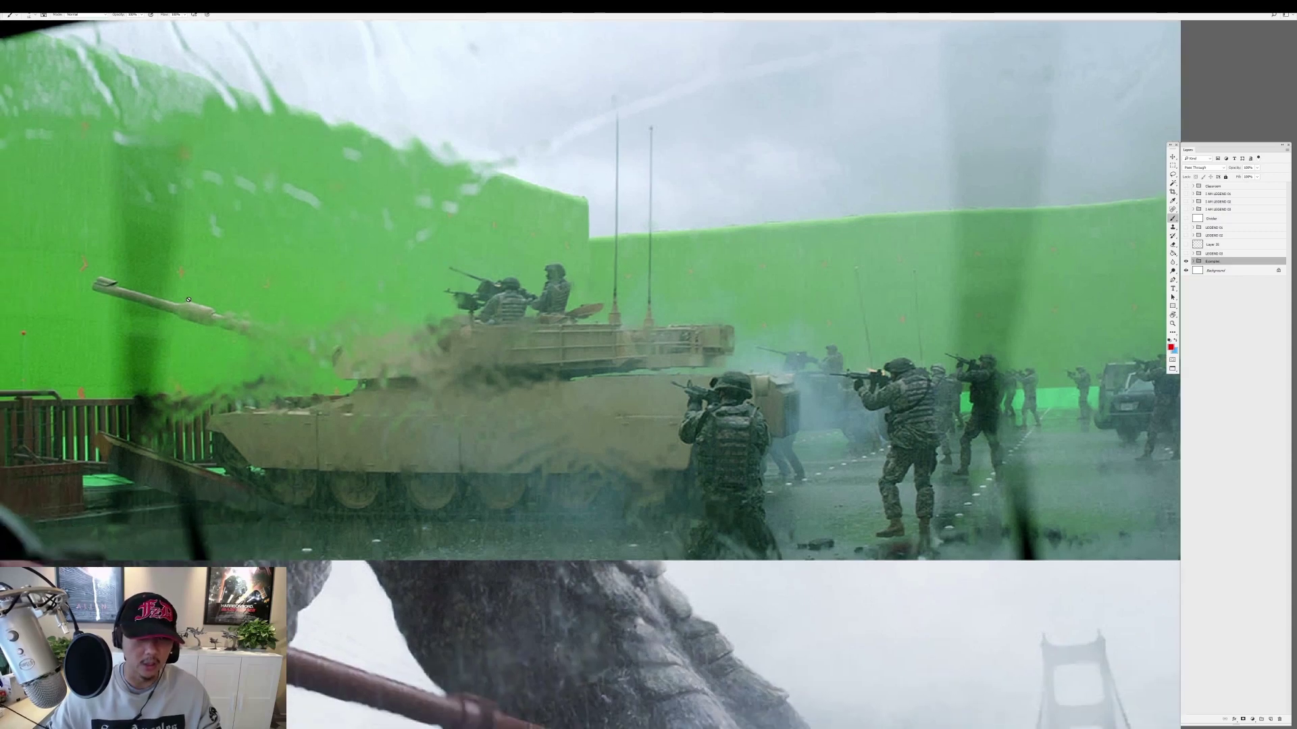
scroll(217, 270, left, 2)
scroll(217, 270, down, 9)
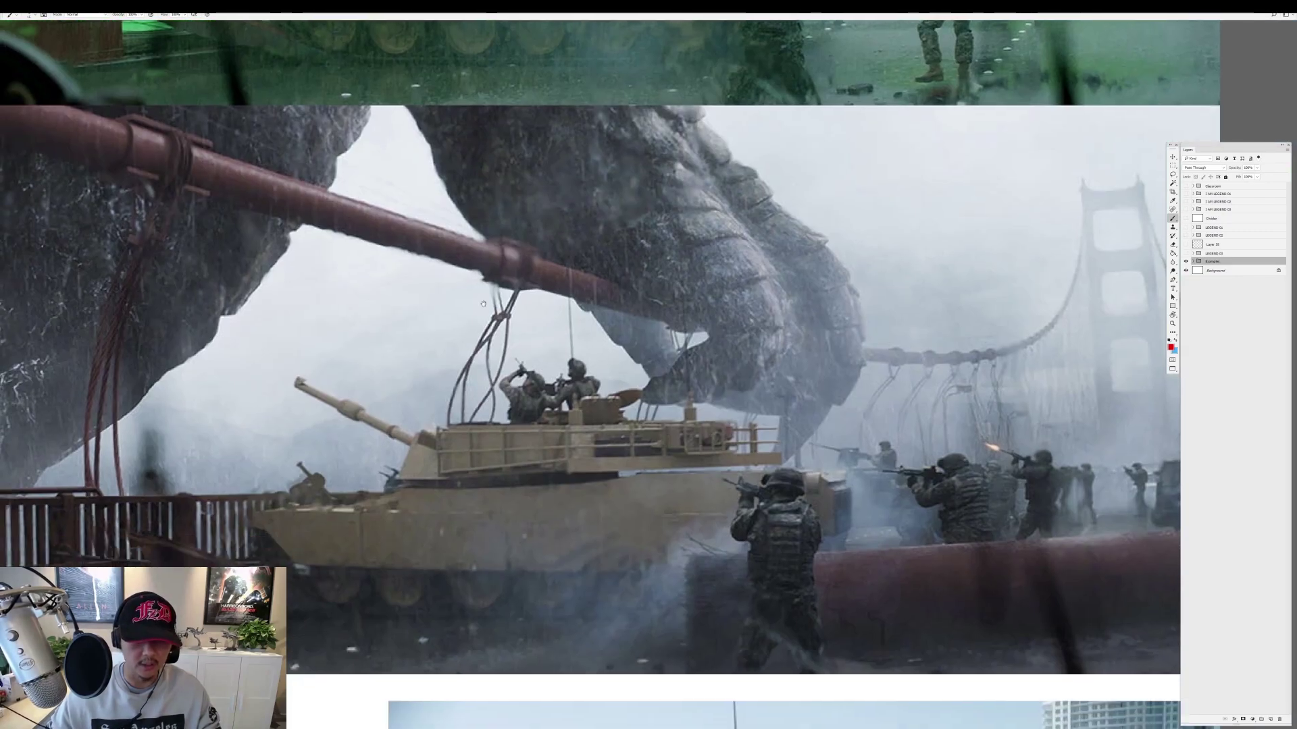
scroll(337, 324, down, 1)
scroll(400, 356, left, 1)
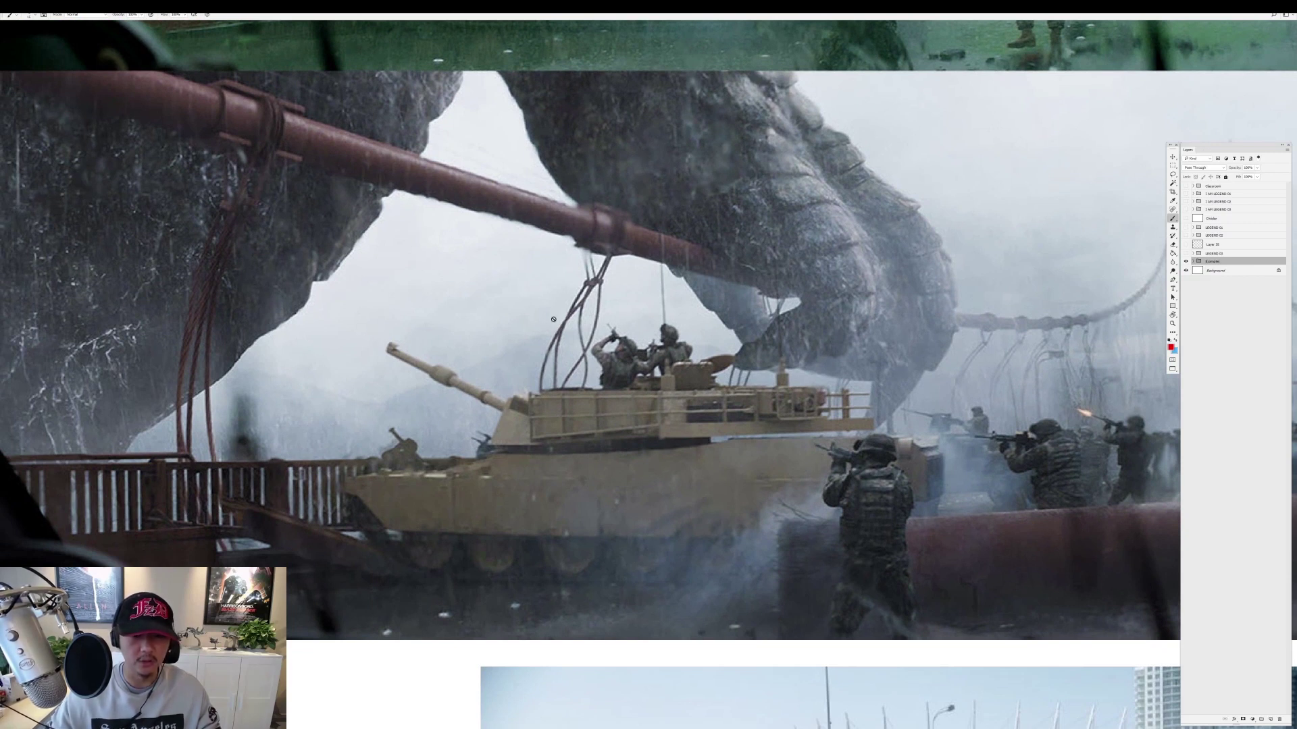
Try painting on the Godzilla image, dismiss the error, then scroll down to the Colossus pair.
click(390, 211)
click(646, 275)
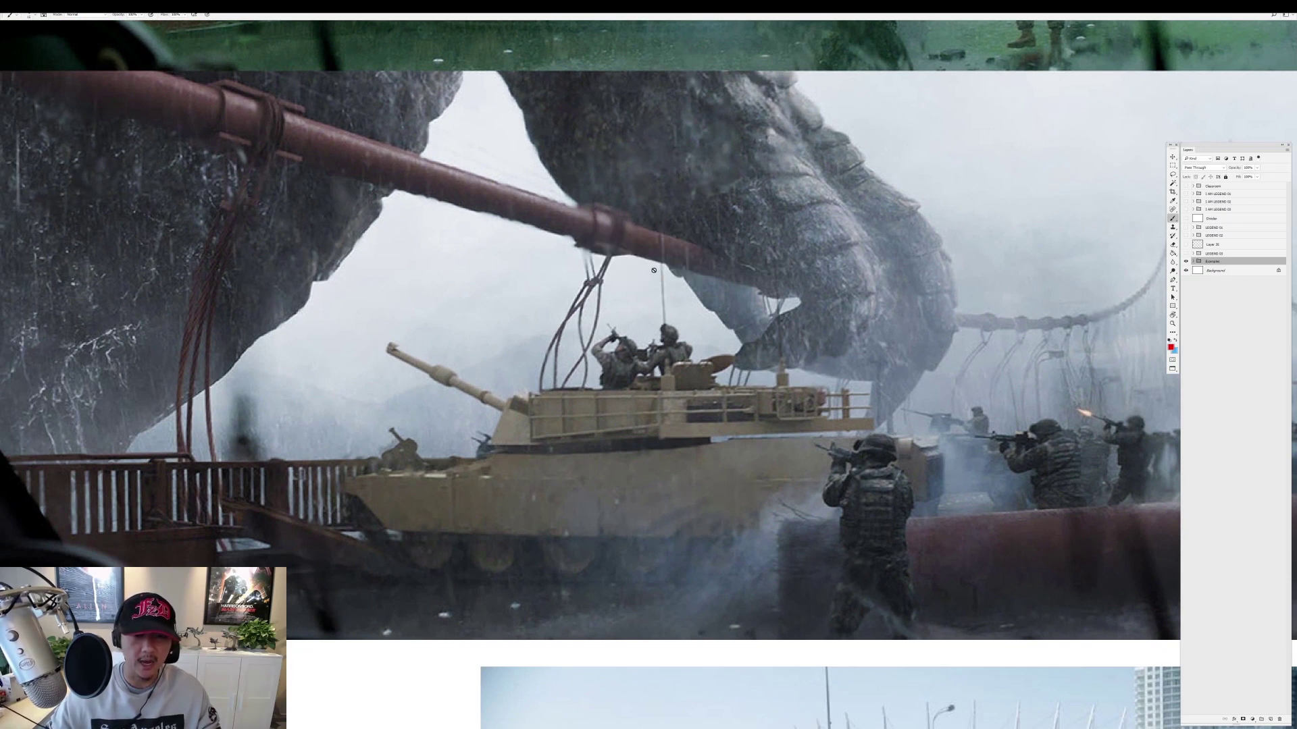
scroll(483, 123, up, 10)
scroll(500, 203, down, 6)
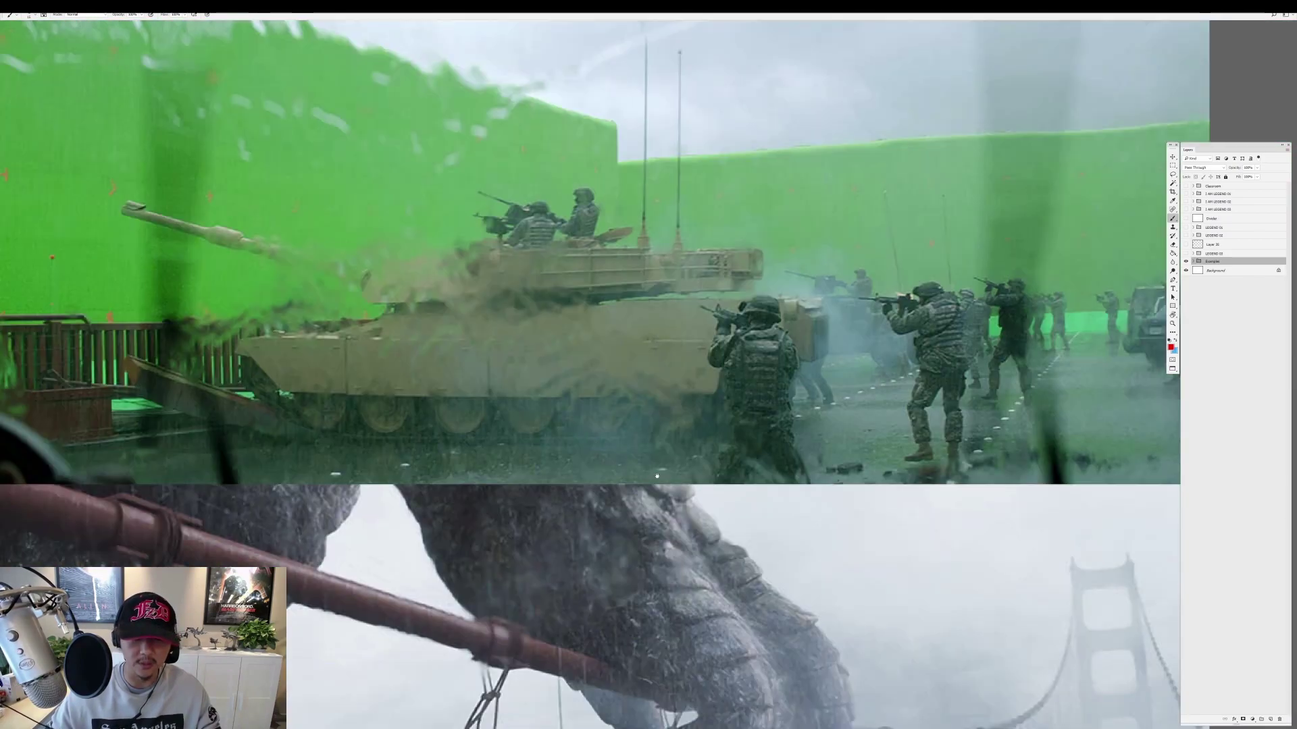
scroll(516, 304, down, 2)
scroll(516, 304, down, 2)
scroll(540, 337, up, 1)
scroll(608, 406, up, 5)
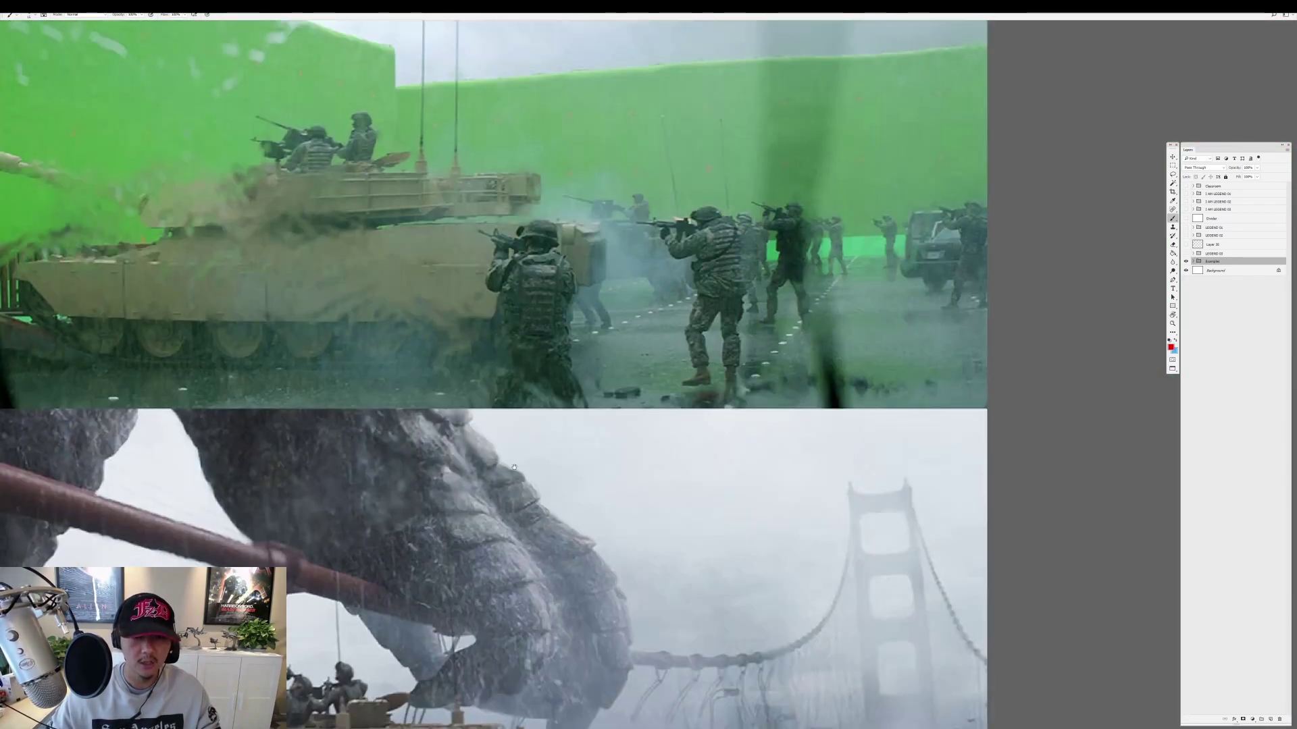
scroll(663, 440, down, 6)
scroll(662, 439, up, 1)
scroll(628, 304, up, 5)
scroll(594, 169, down, 5)
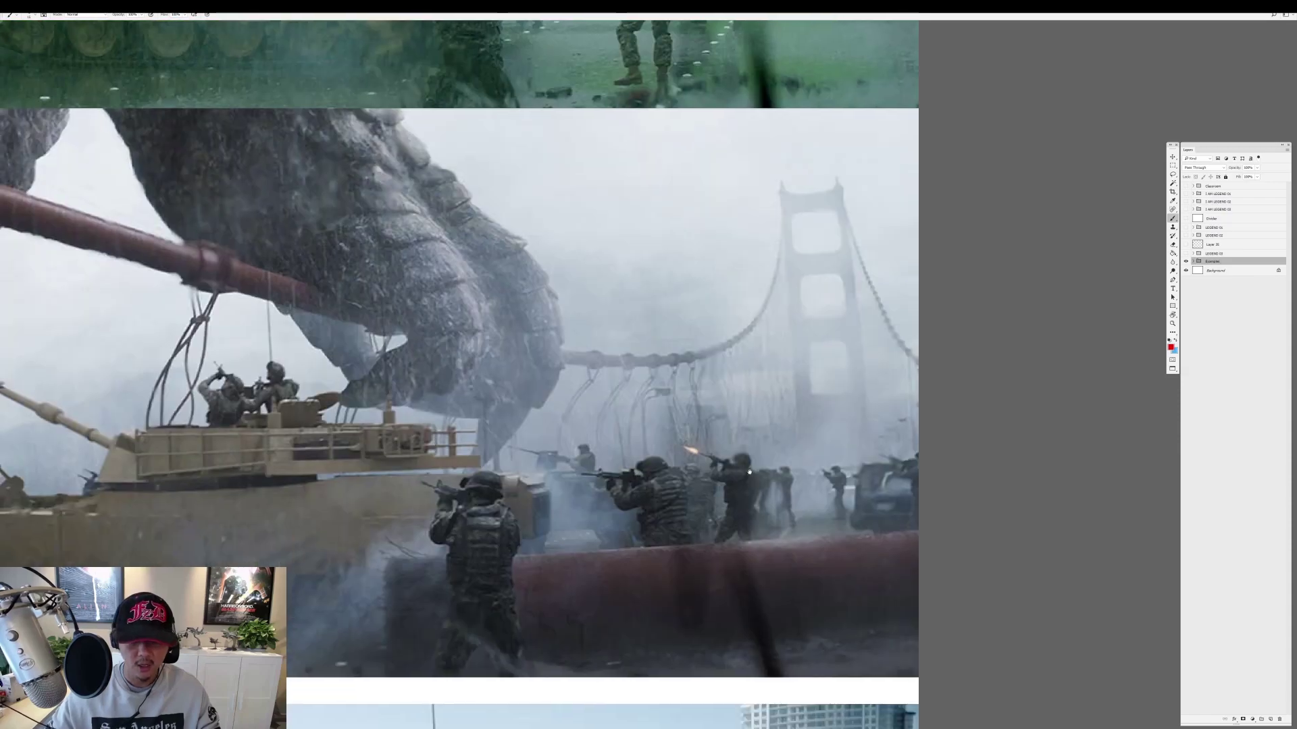
scroll(589, 142, up, 4)
scroll(623, 319, up, 2)
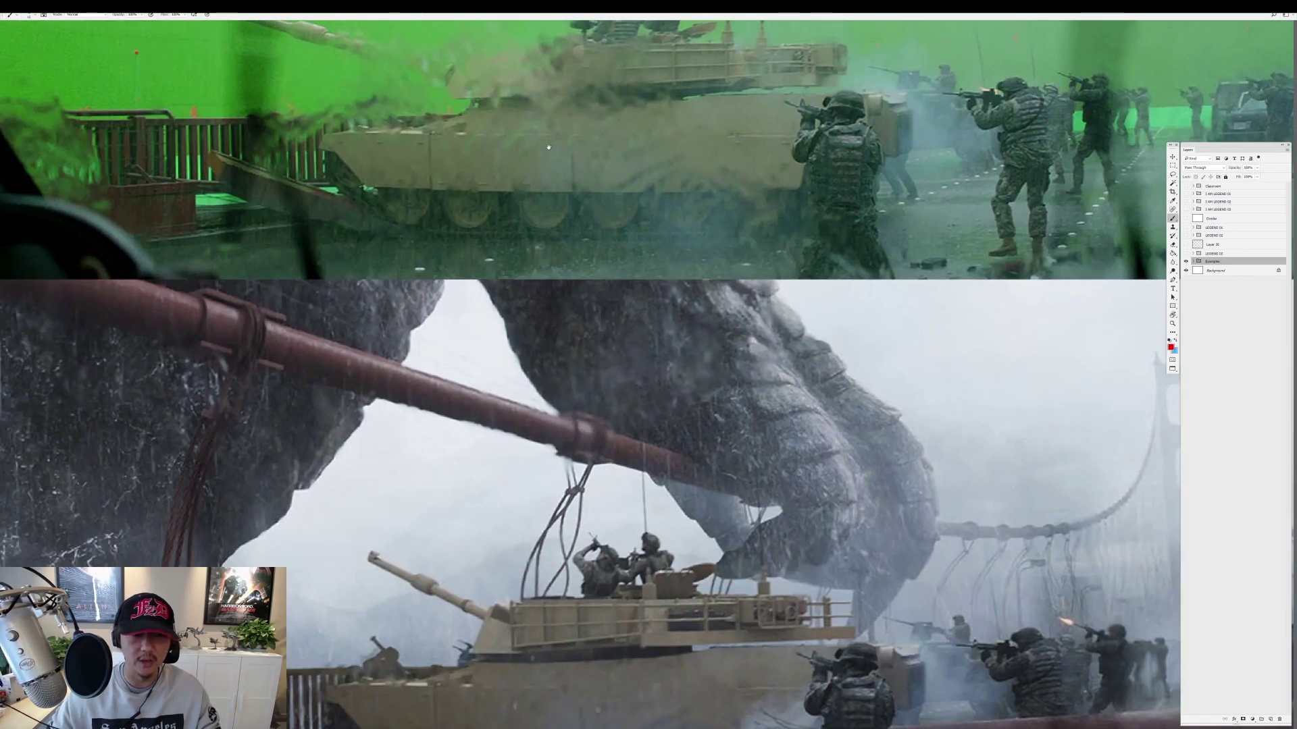
scroll(624, 319, up, 2)
scroll(578, 281, down, 3)
scroll(608, 304, down, 2)
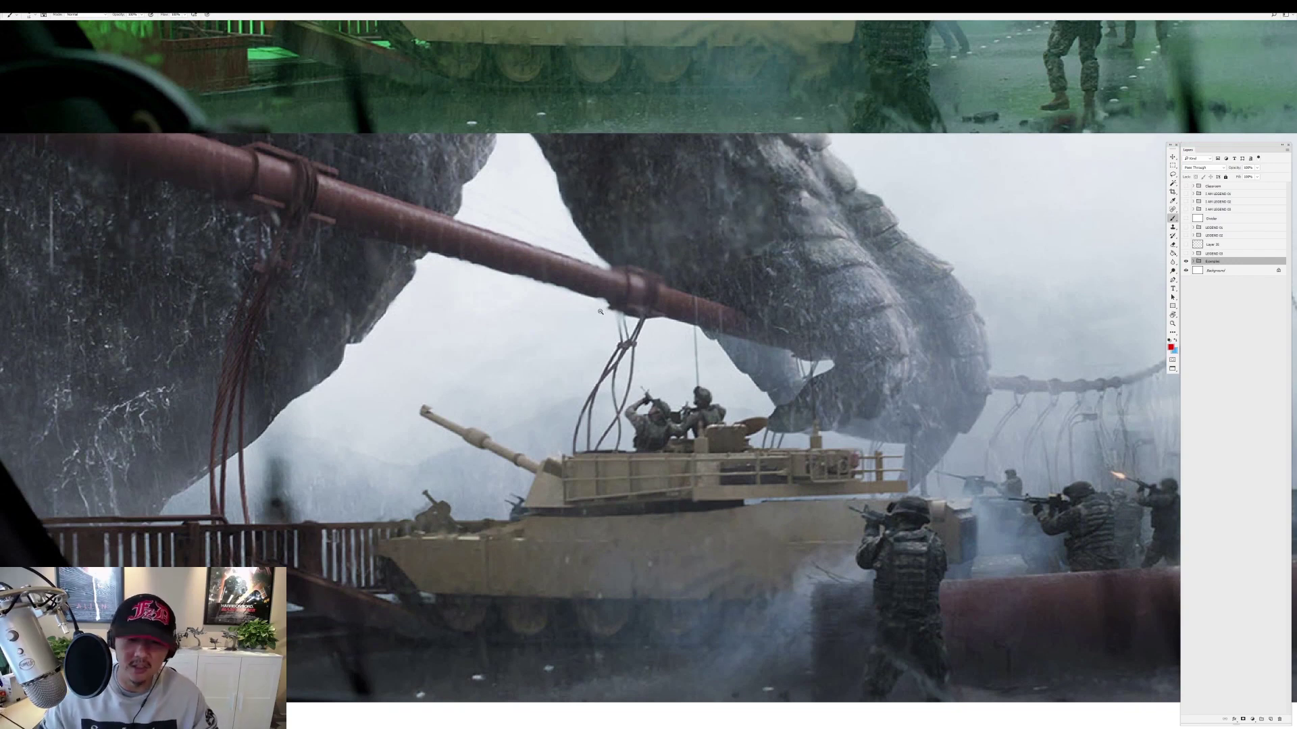
scroll(597, 310, down, 3)
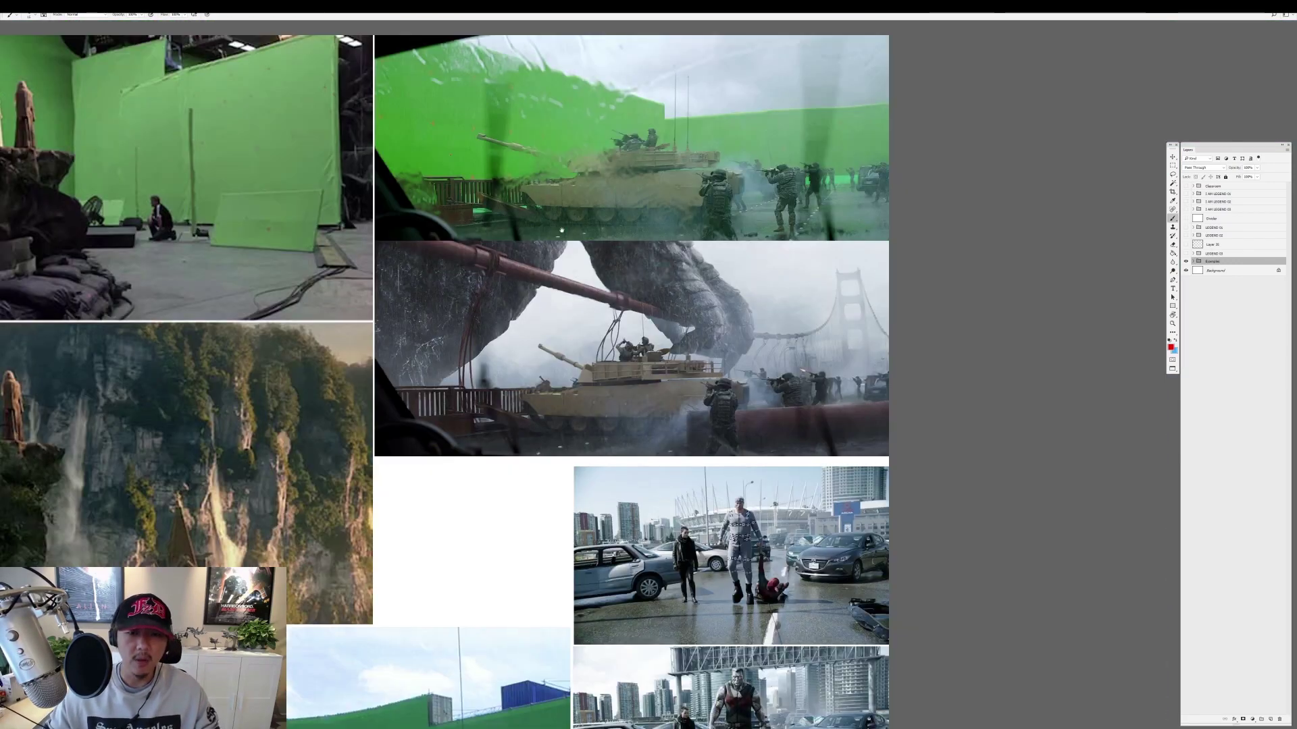
scroll(663, 344, up, 1)
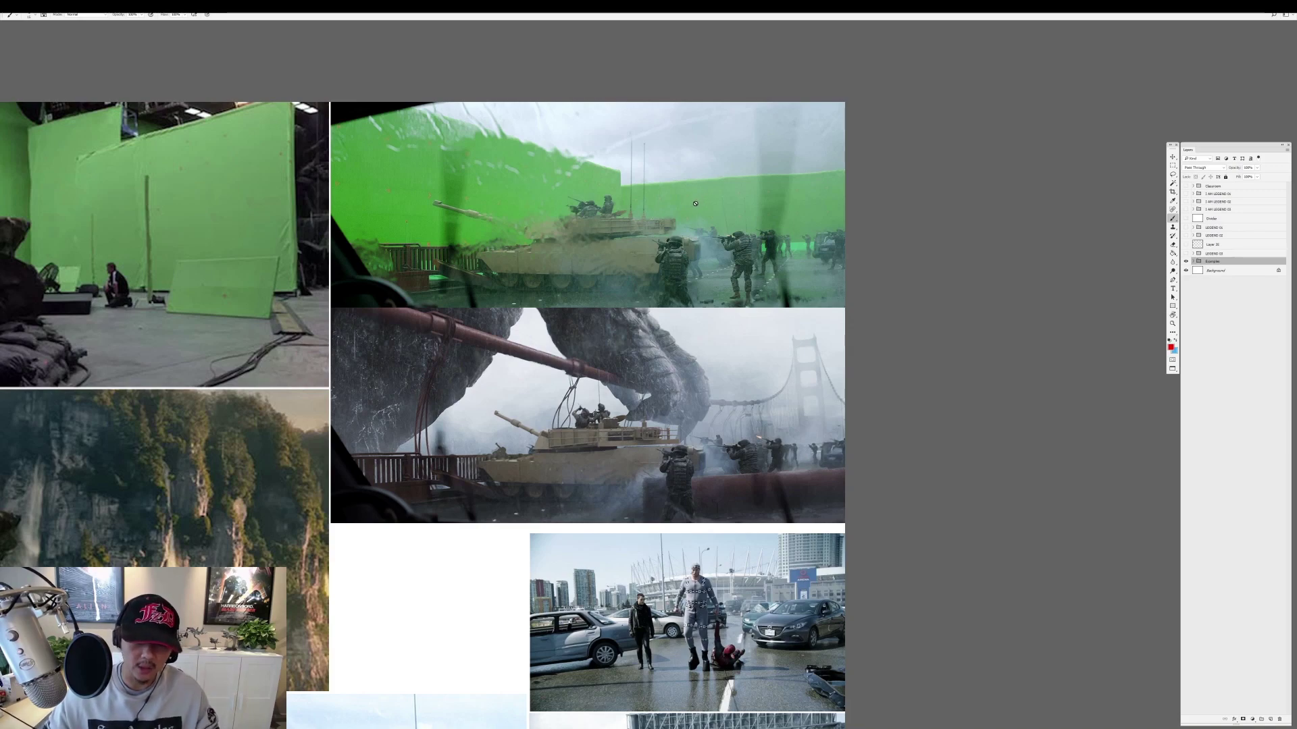
scroll(723, 442, up, 1)
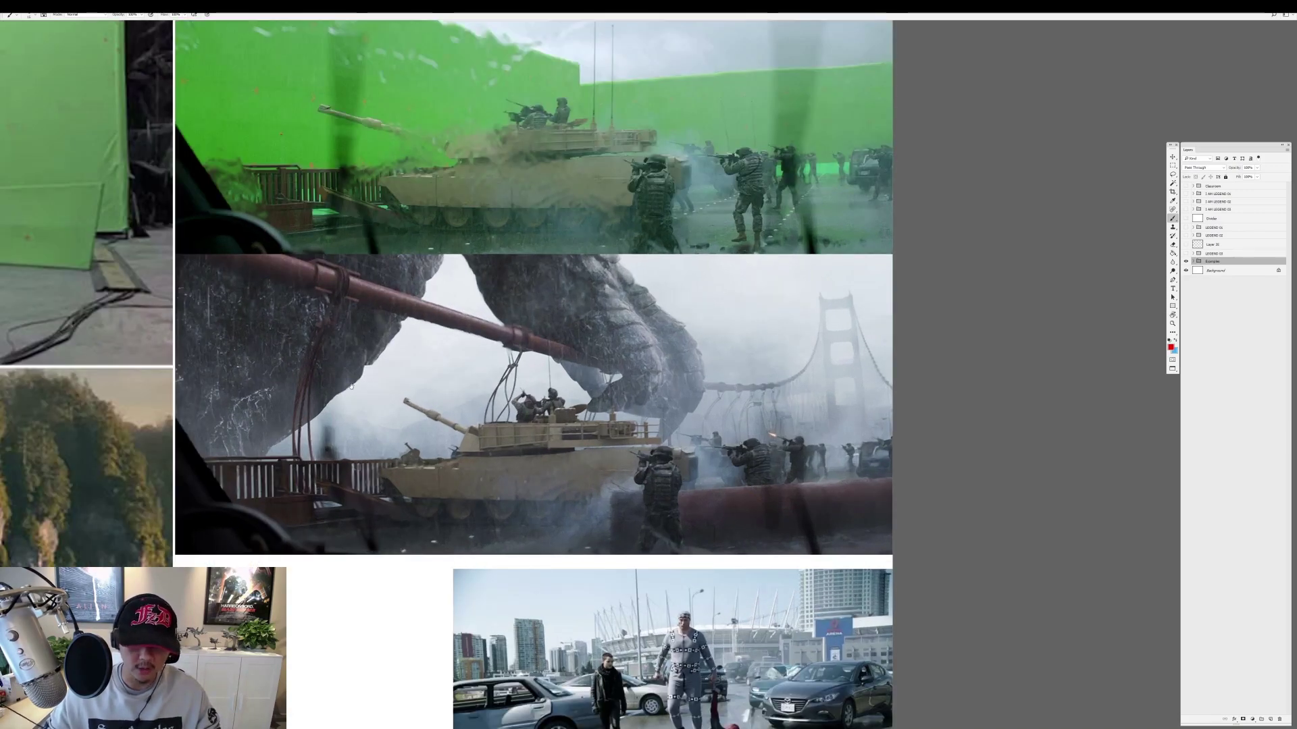
scroll(351, 386, down, 1)
scroll(473, 386, down, 6)
Pan and scroll through the Colossus and Deadpool green-screen and explosion images.
scroll(586, 386, up, 1)
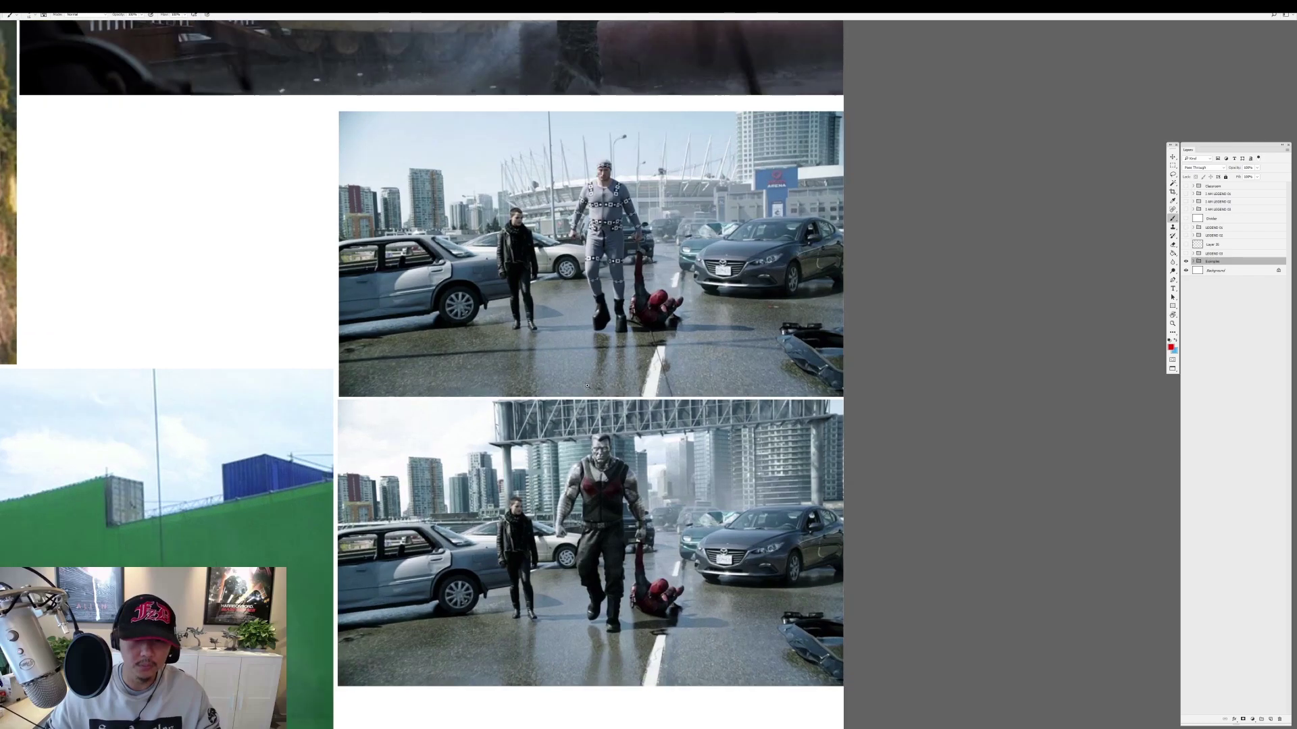
scroll(587, 386, up, 1)
scroll(587, 385, up, 1)
scroll(574, 439, up, 1)
scroll(557, 507, down, 5)
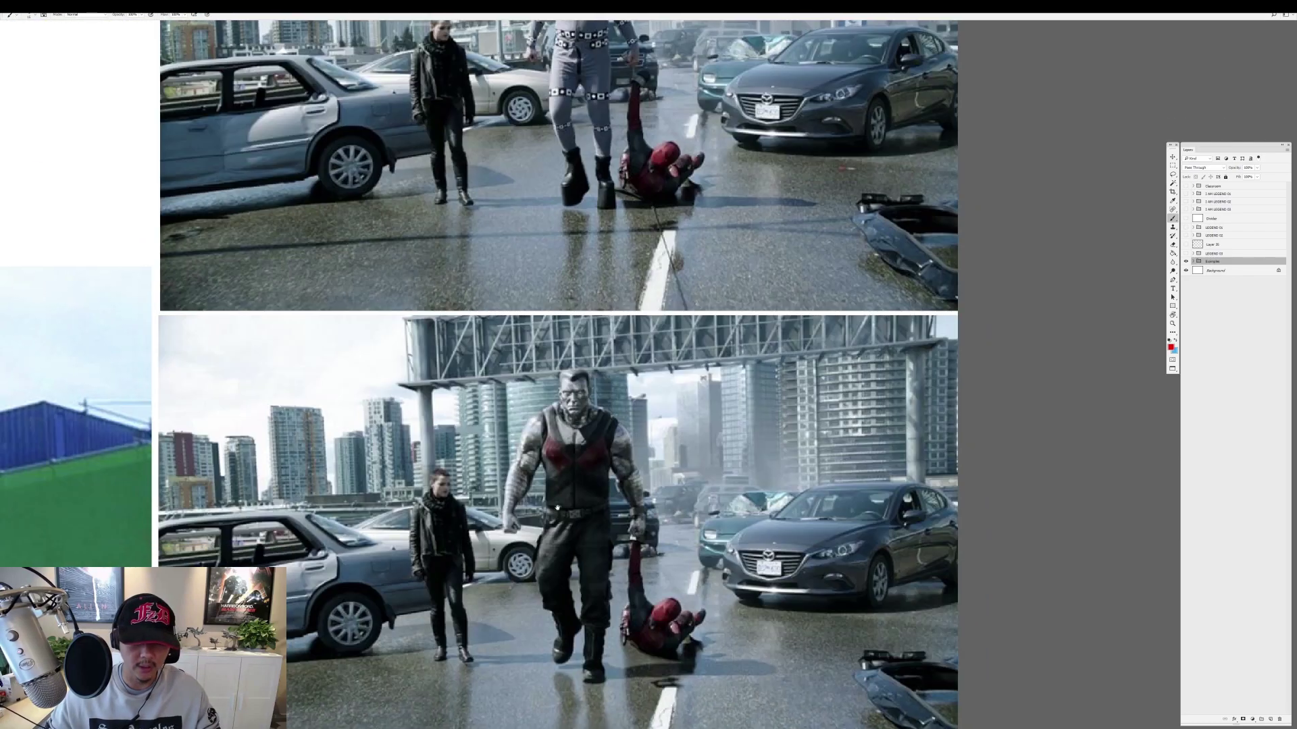
drag(557, 507, 595, 443)
scroll(585, 345, down, 5)
scroll(577, 405, down, 4)
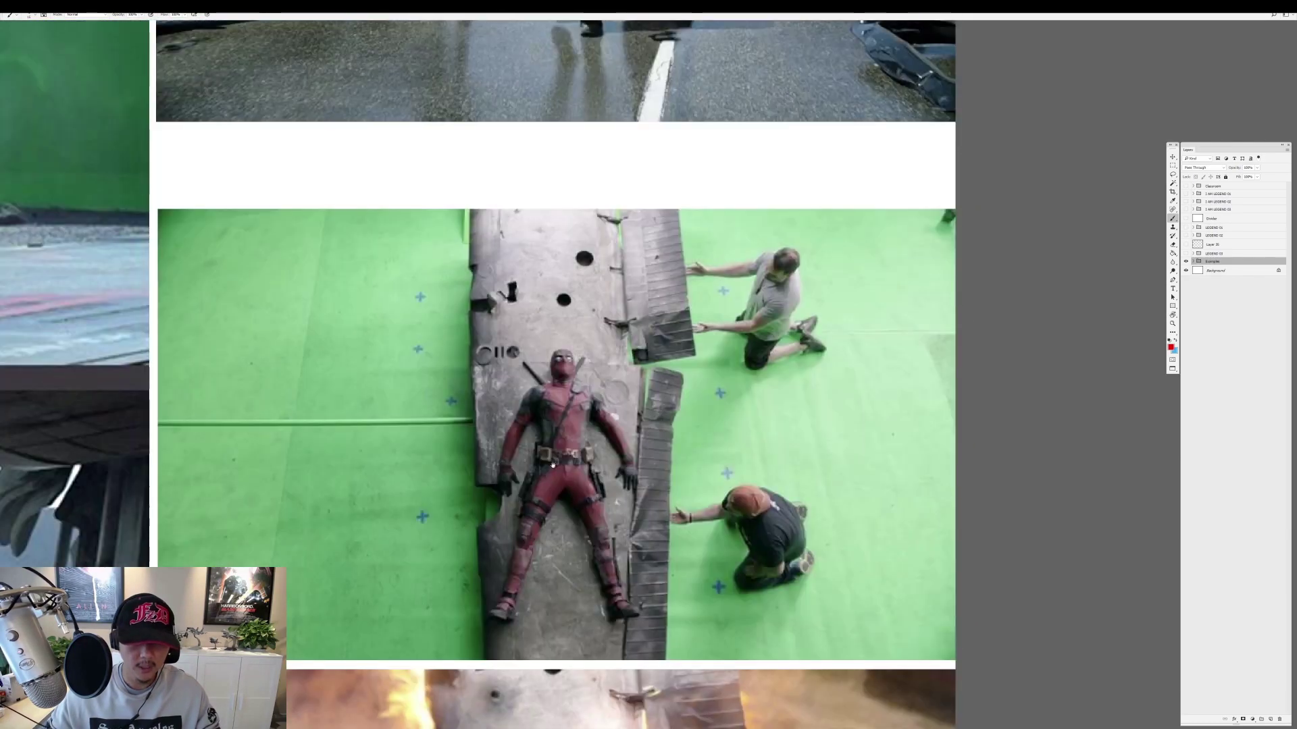
scroll(570, 473, down, 1)
scroll(566, 504, down, 1)
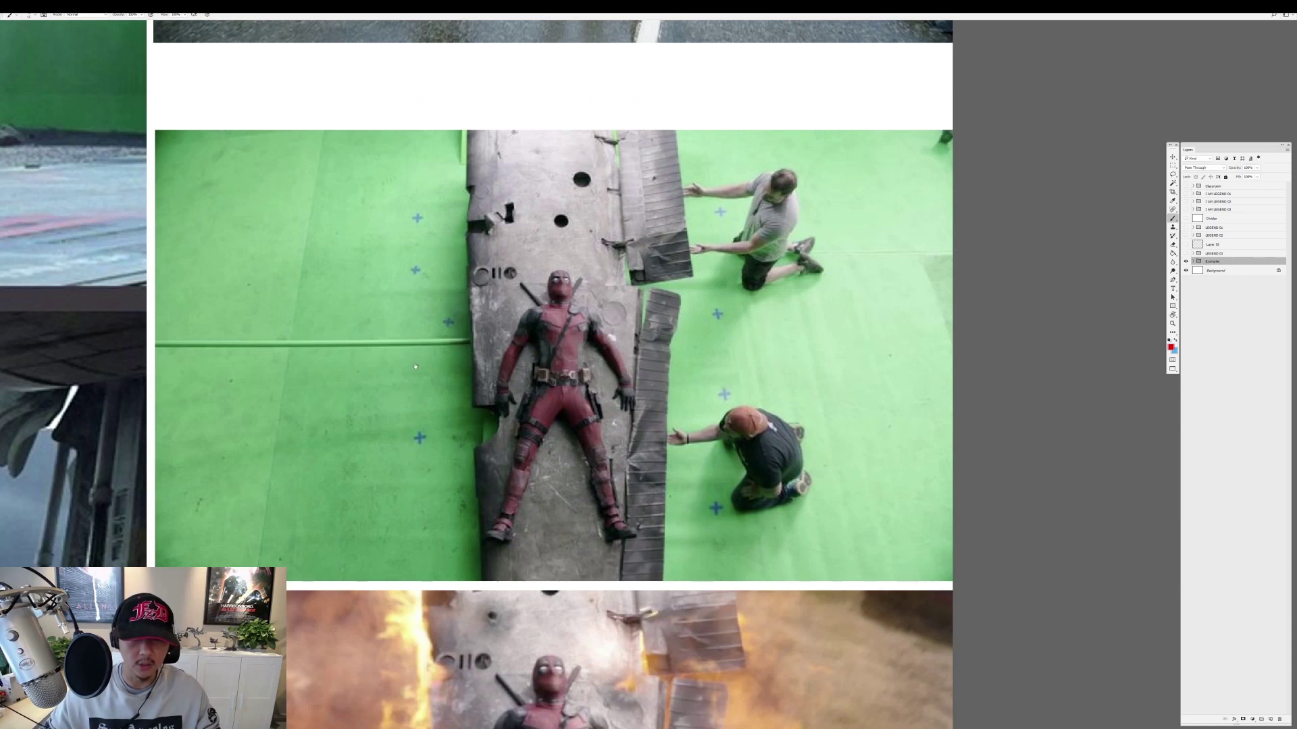
scroll(568, 596, down, 1)
Zoom out to the wider collage and back in on the Rivendell waterfall images.
scroll(561, 491, up, 3)
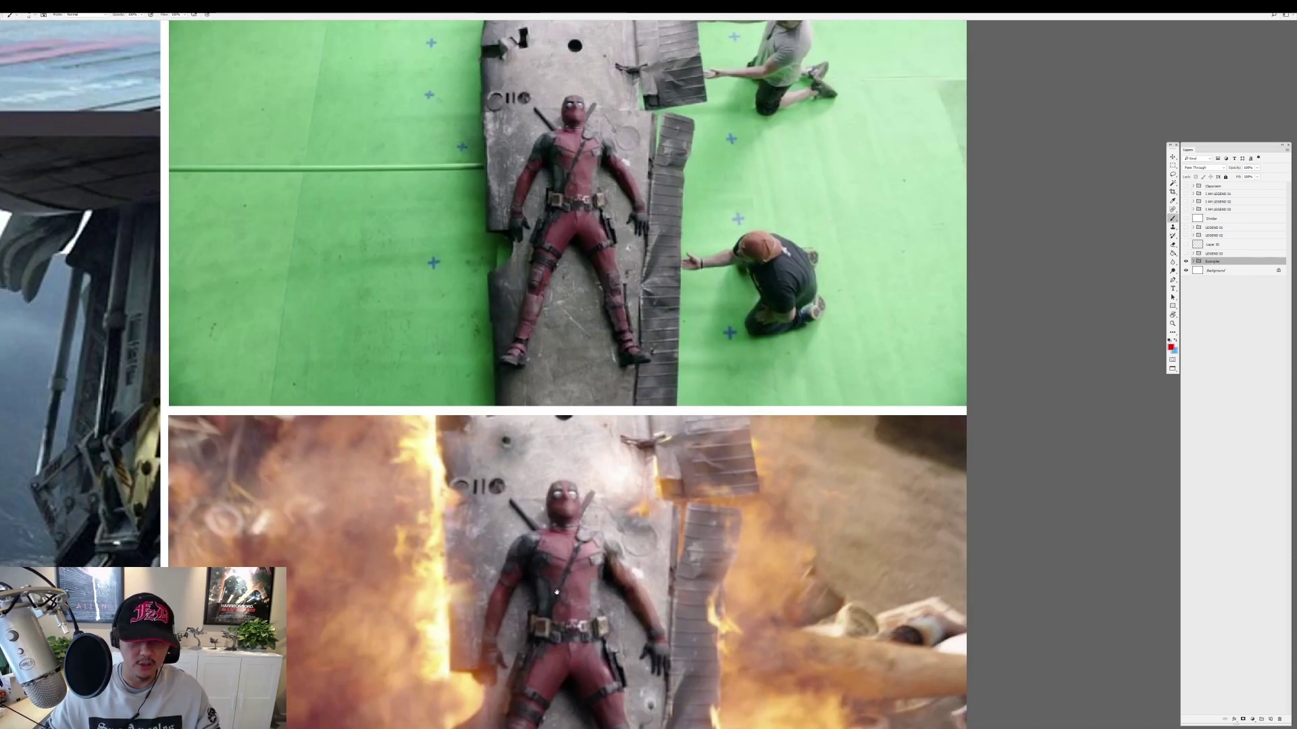
scroll(562, 490, up, 3)
scroll(616, 345, down, 3)
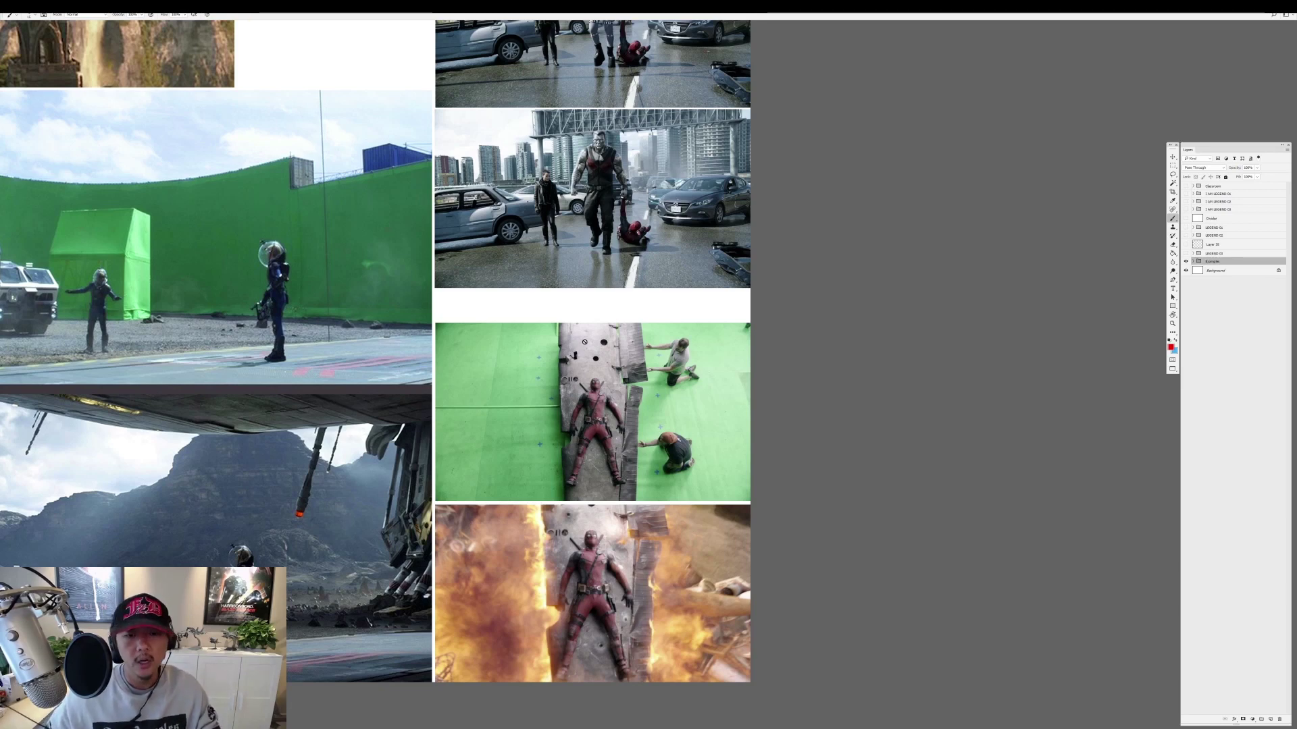
scroll(557, 320, up, 2)
scroll(561, 321, left, 3)
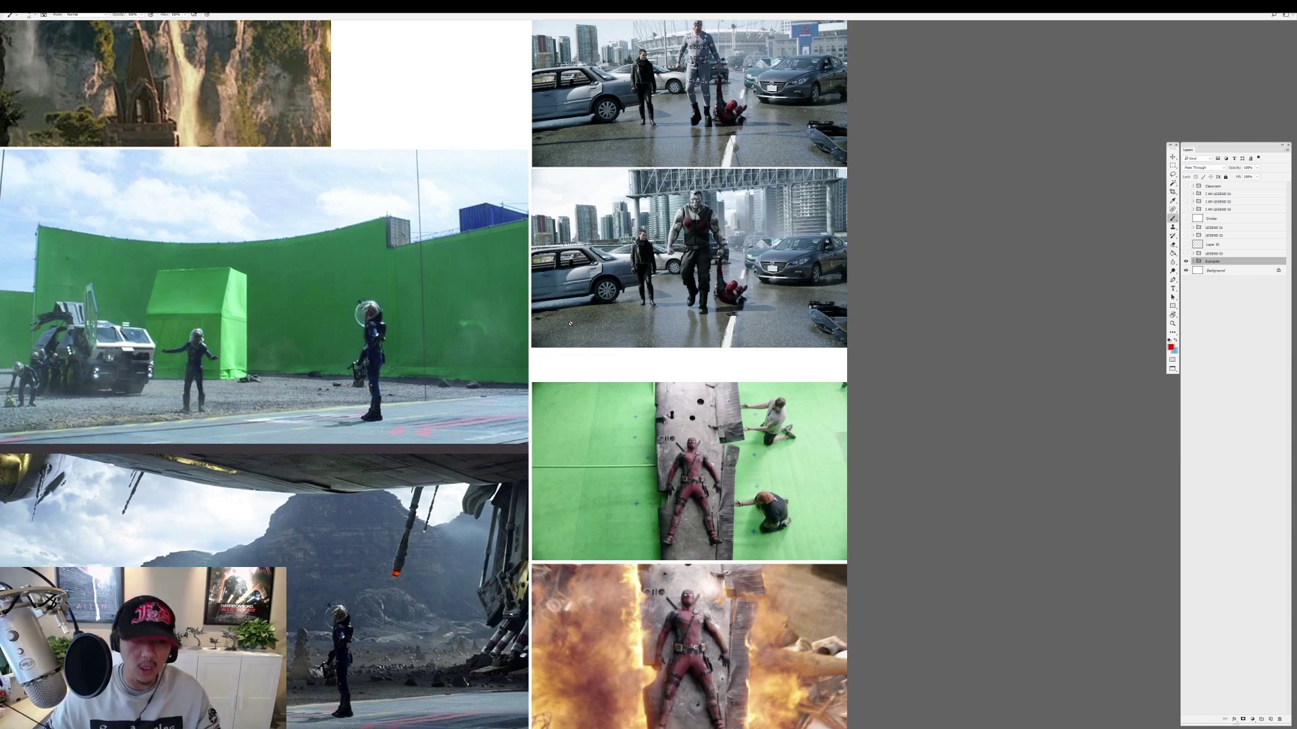
scroll(568, 306, up, 2)
Hide the panels with Tab and enlarge the Alice and Rivendell comparison images.
scroll(534, 270, up, 3)
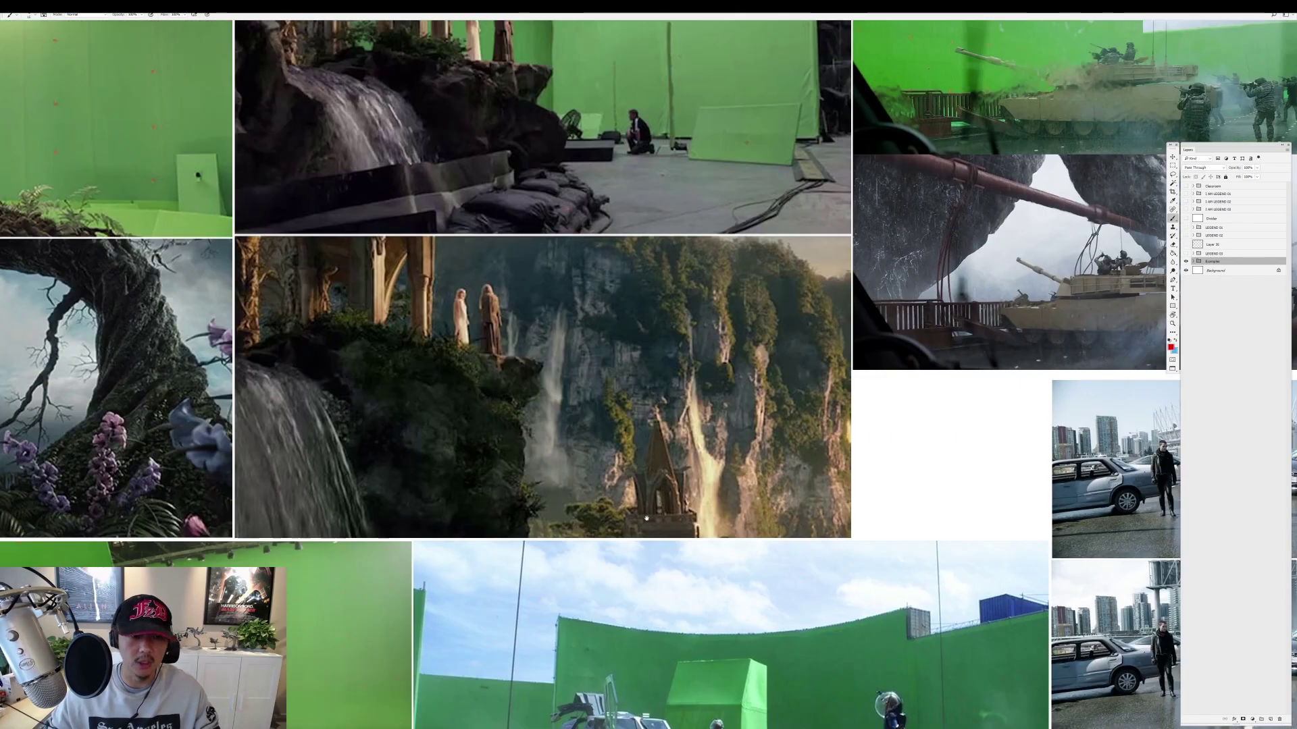
scroll(486, 223, up, 2)
scroll(438, 447, left, 5)
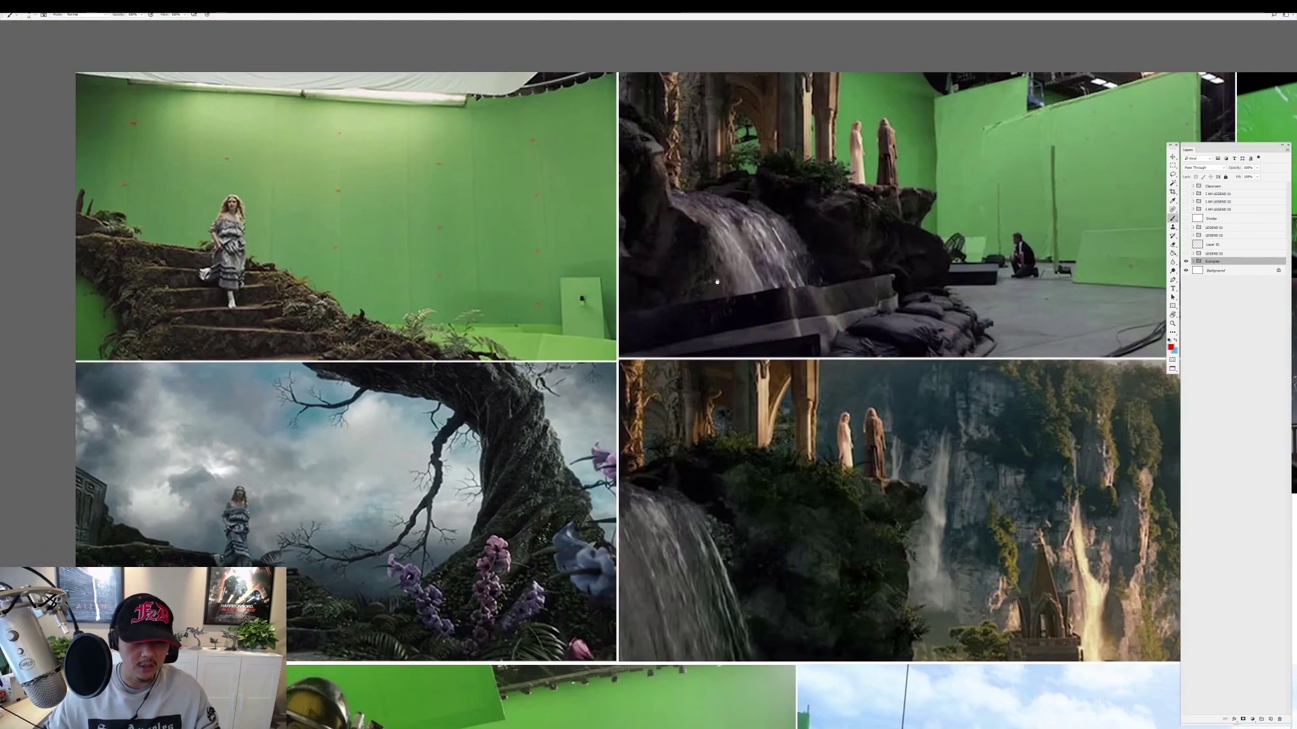
scroll(644, 251, right, 1)
key(Tab)
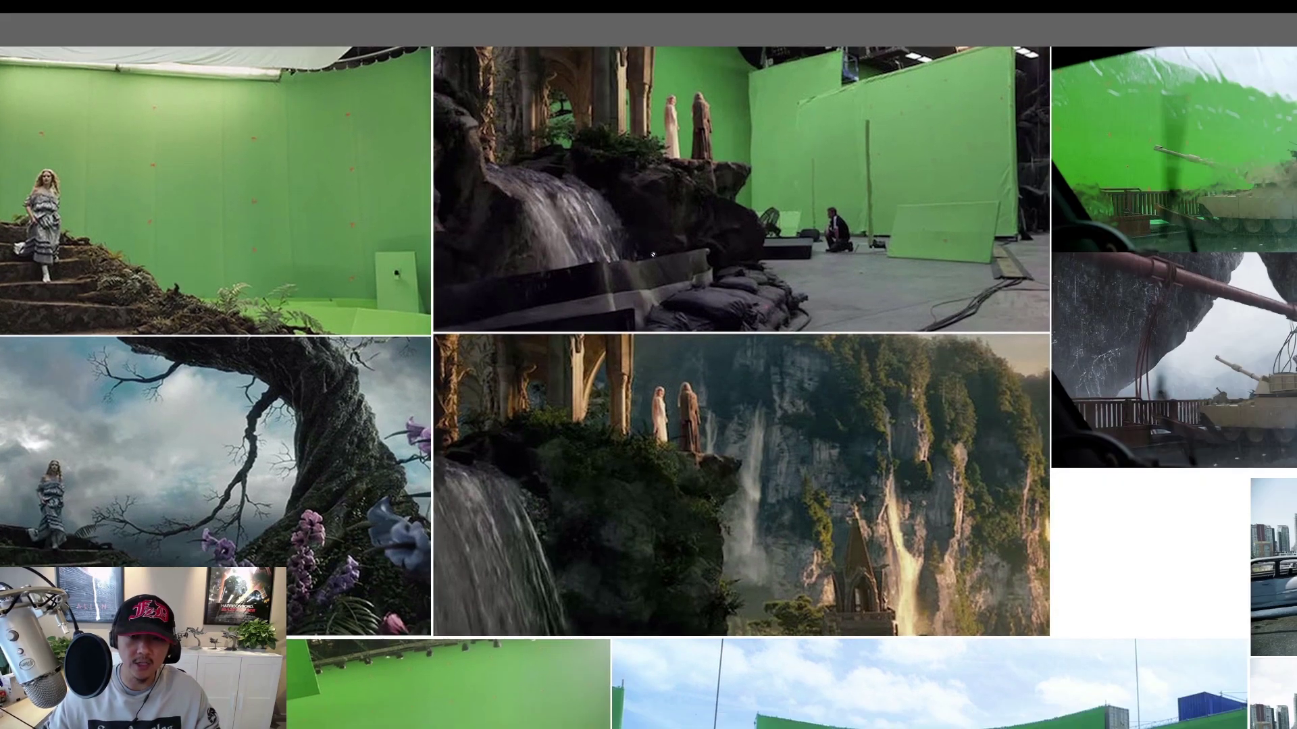
scroll(643, 260, up, 1)
scroll(644, 260, up, 1)
scroll(675, 216, up, 2)
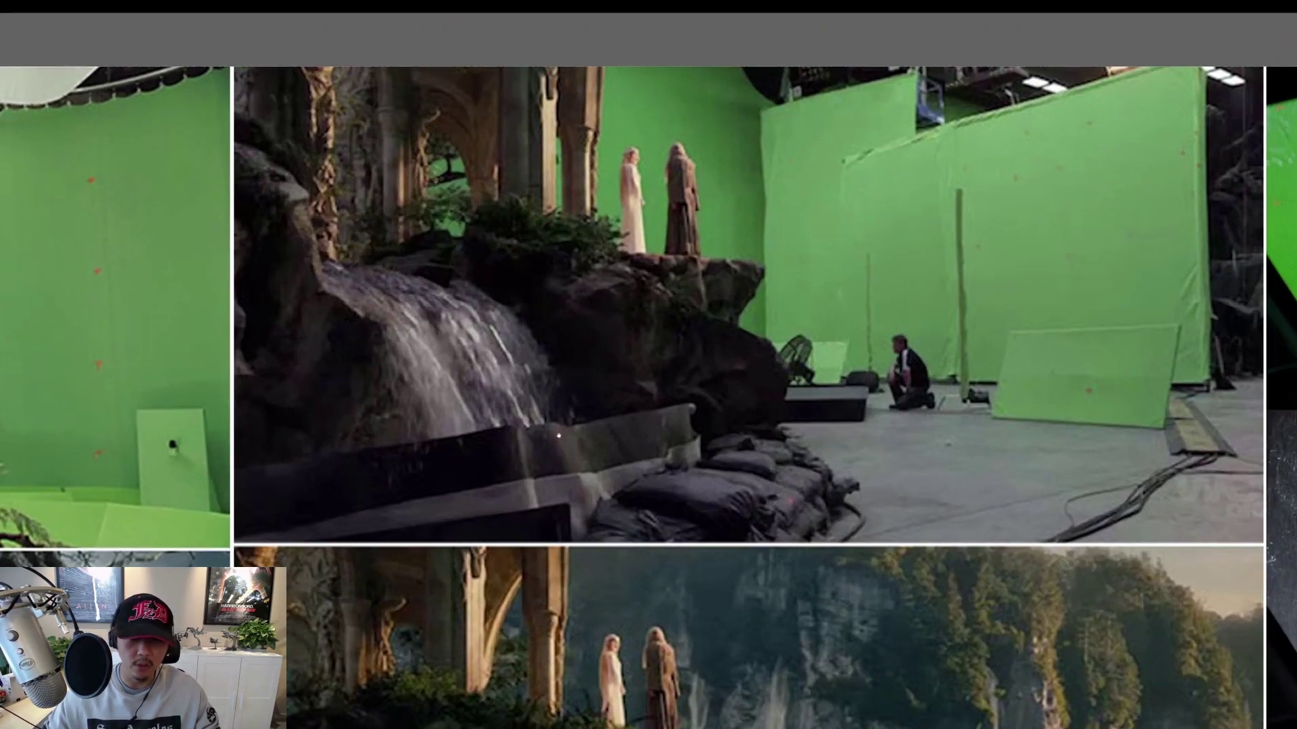
Examine the staircase still and stormy giant-tree composite, then fit the whole board on screen.
scroll(529, 218, right, 4)
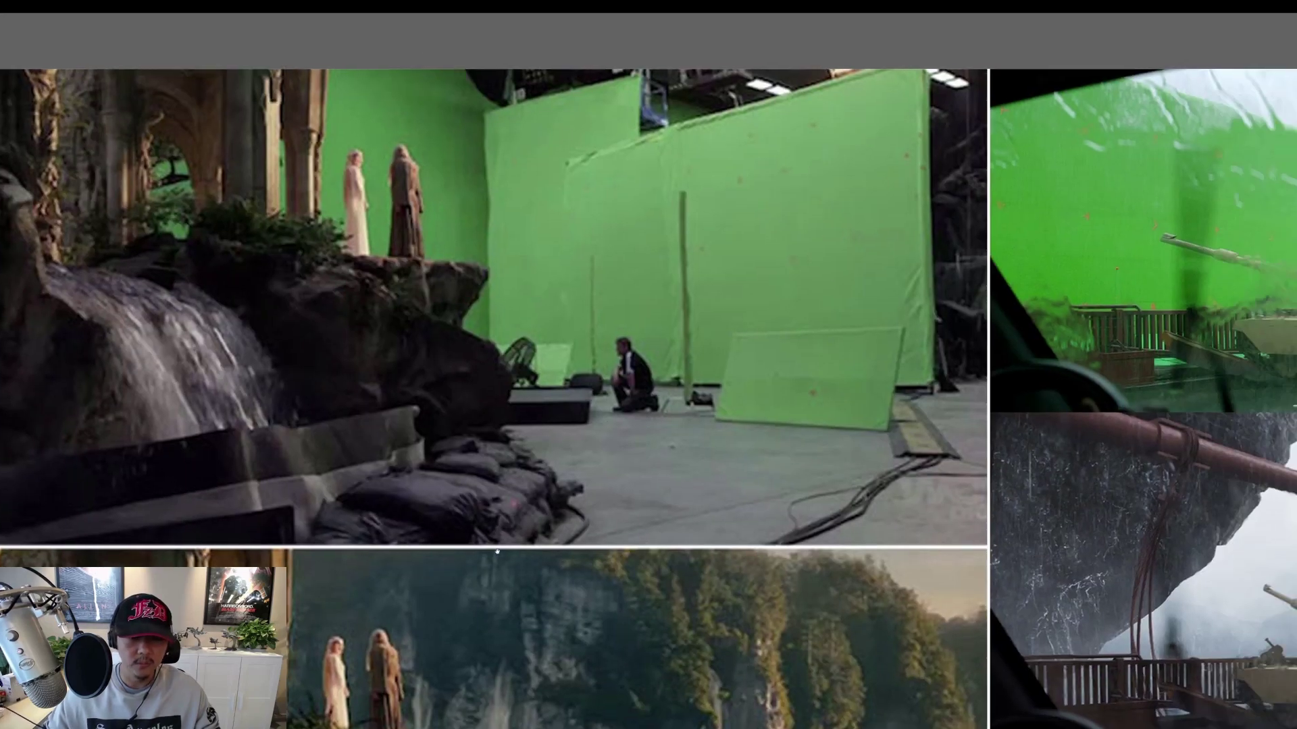
scroll(497, 551, down, 5)
scroll(493, 405, left, 8)
scroll(489, 349, up, 2)
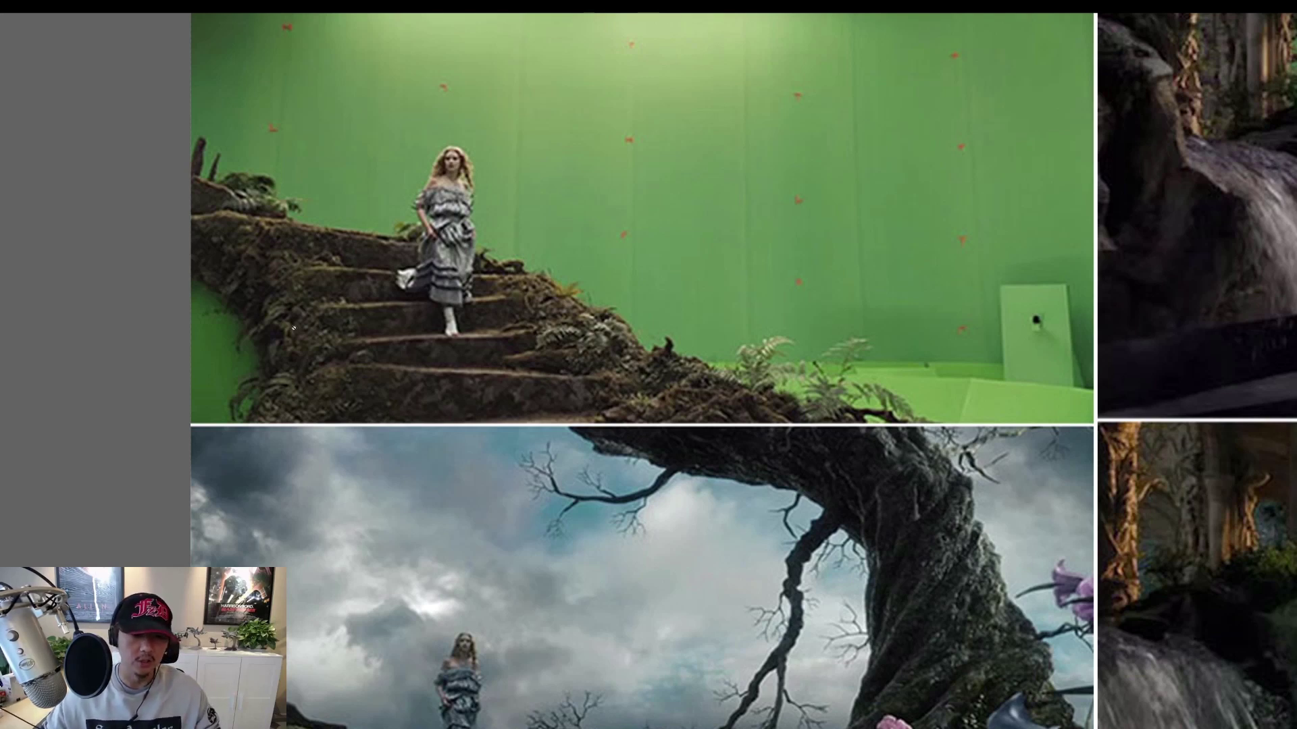
scroll(439, 291, up, 2)
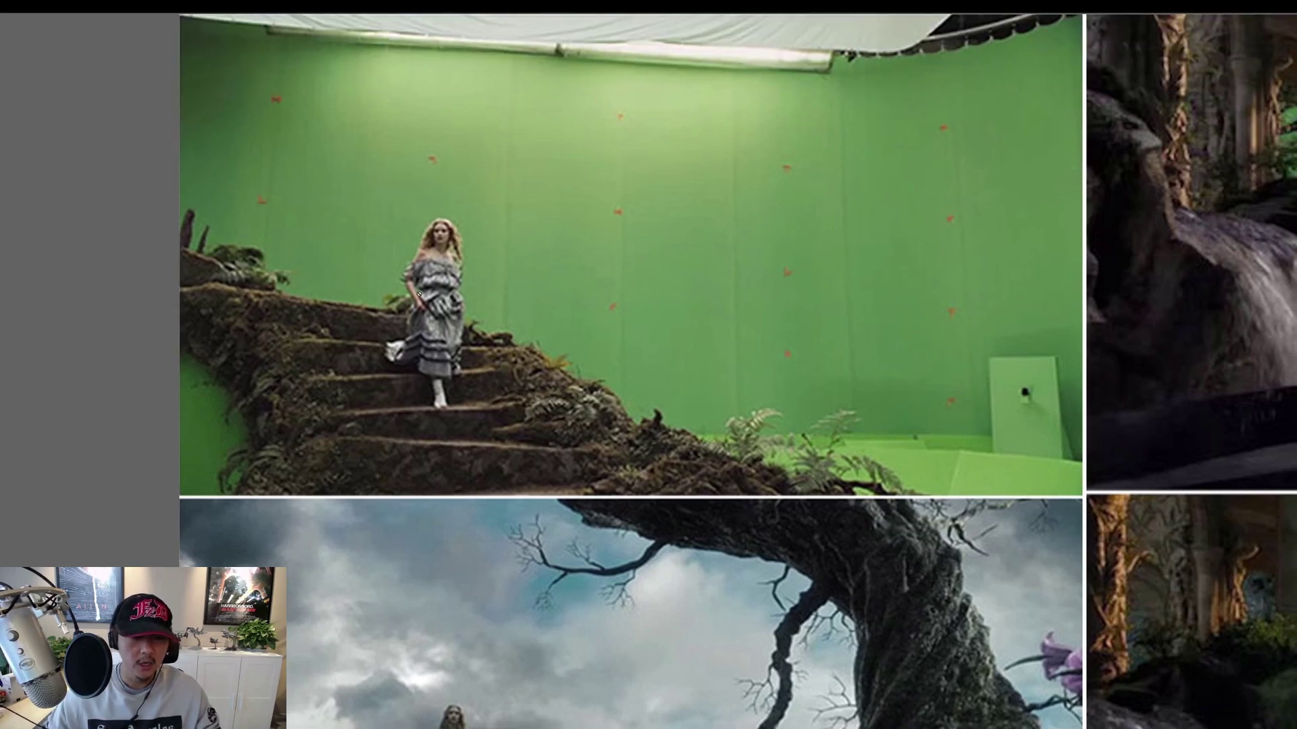
scroll(562, 617, down, 5)
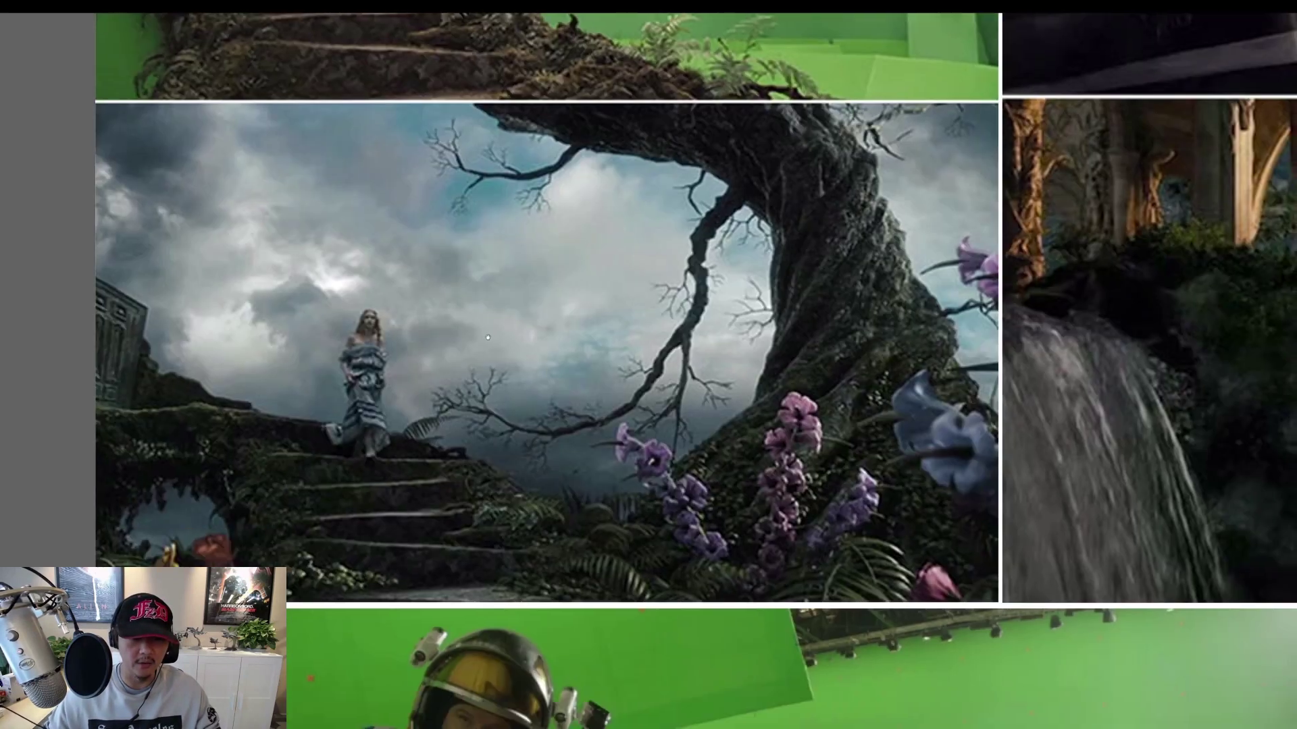
key(ctrl+0)
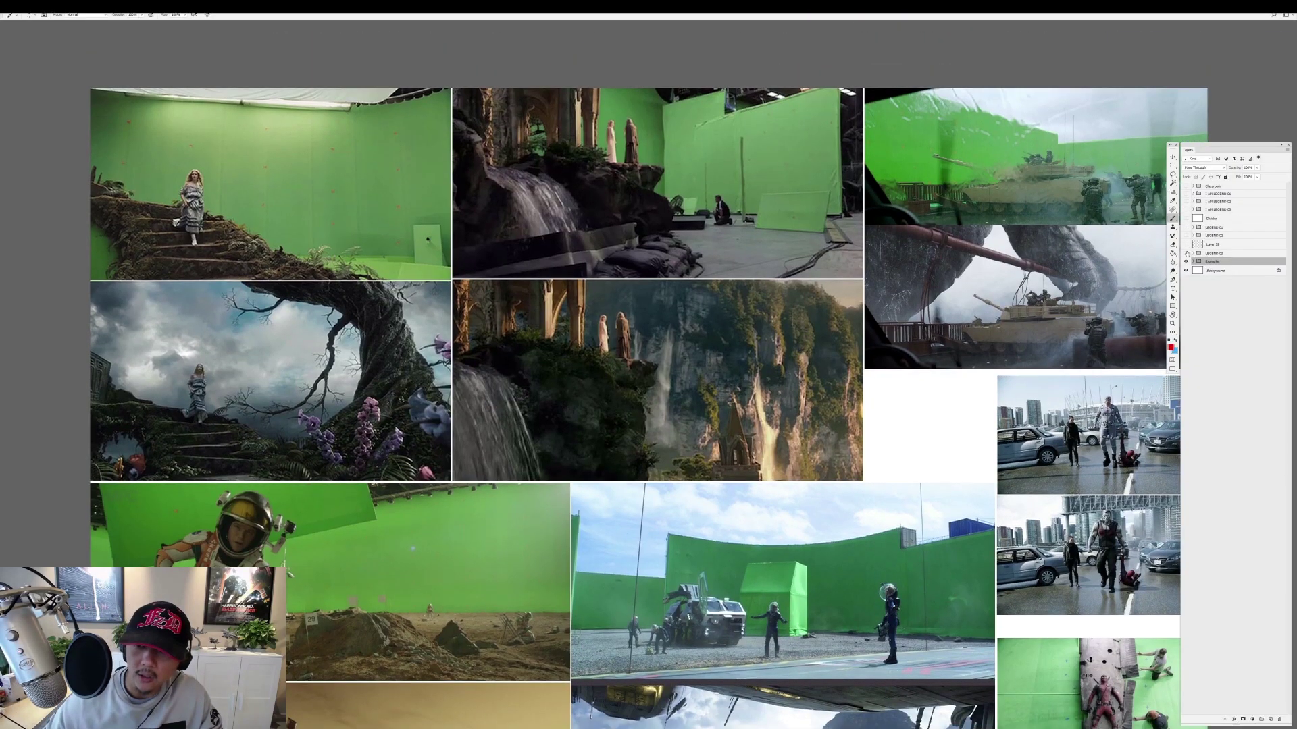
Turn on the LEGEND 03, 02, 01 and Classroom layers, ending on the Storyboarding Part 2 page.
click(1187, 253)
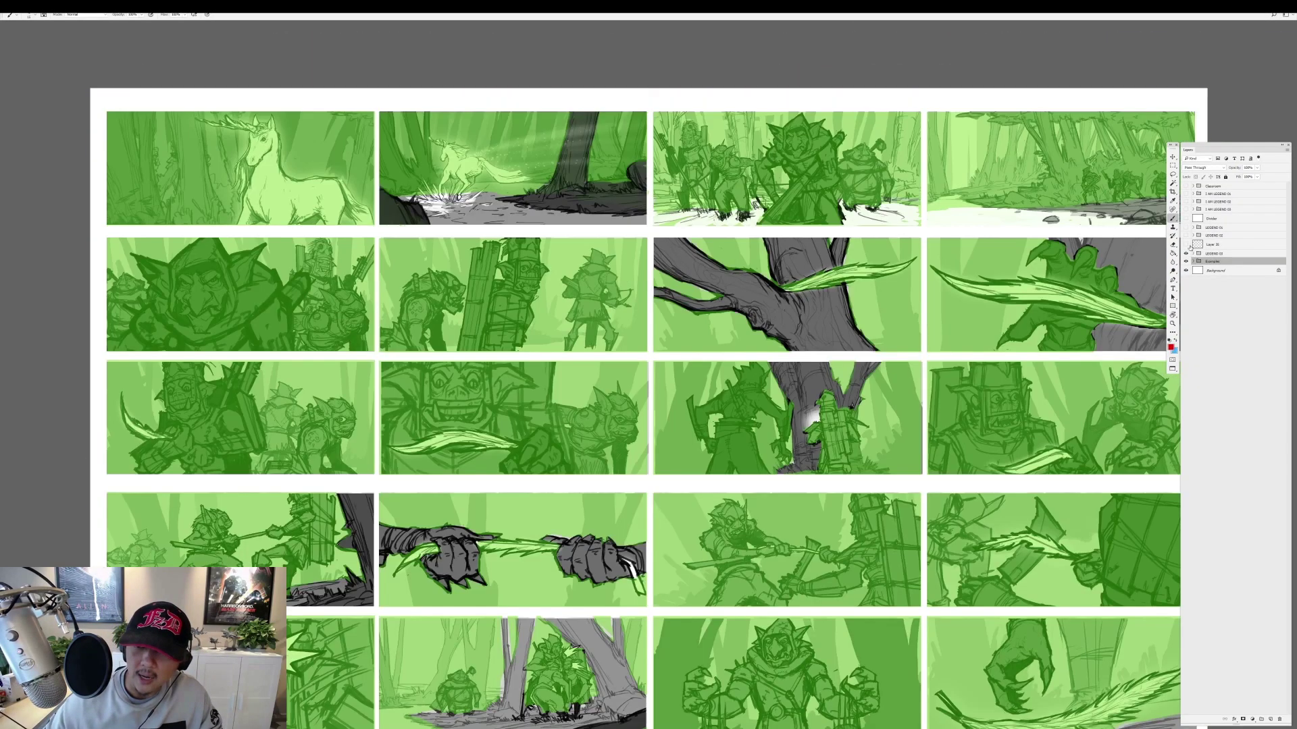
click(1186, 235)
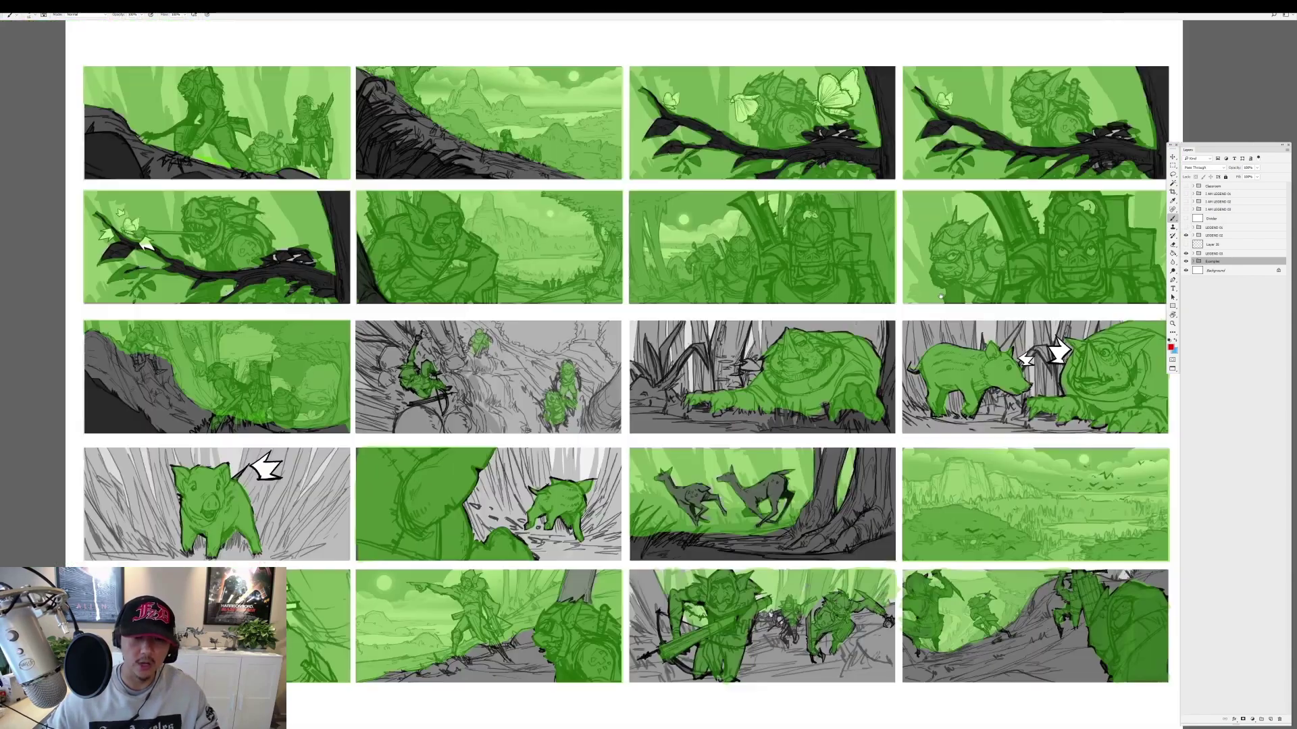
drag(940, 296, 929, 278)
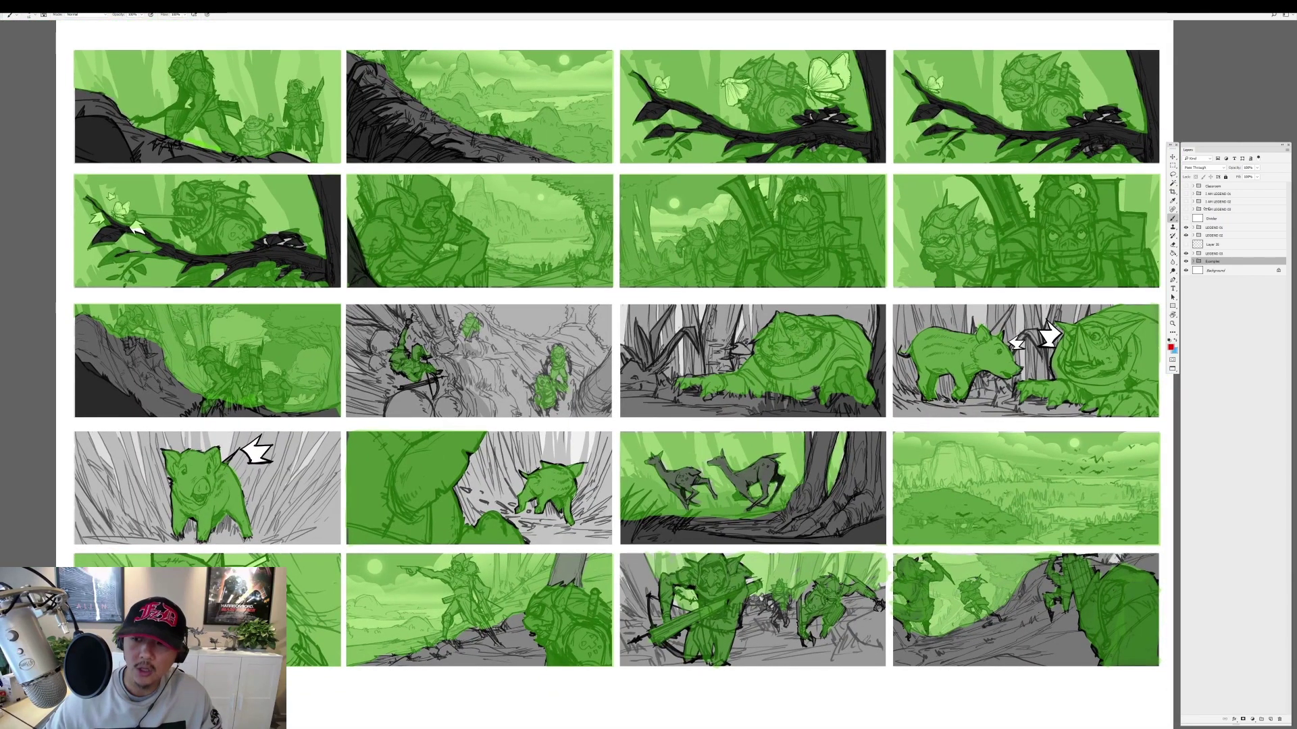
click(1187, 228)
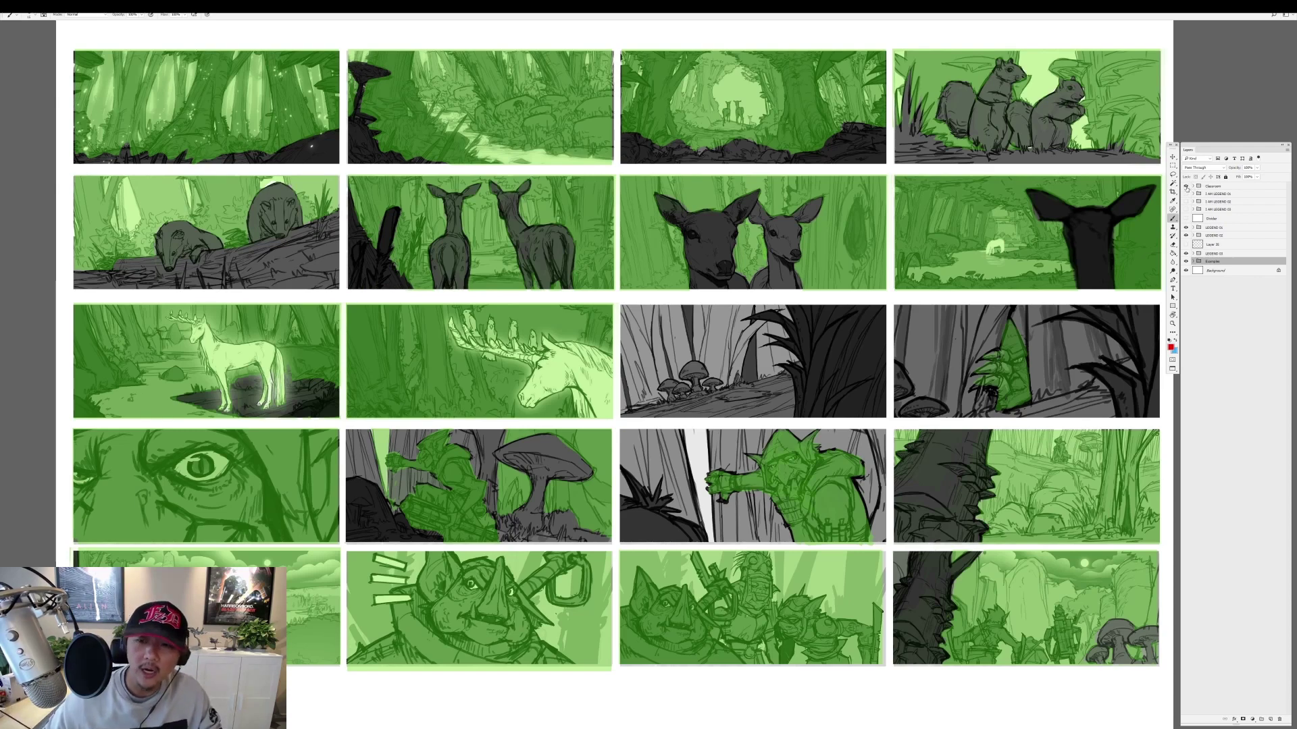
click(1186, 186)
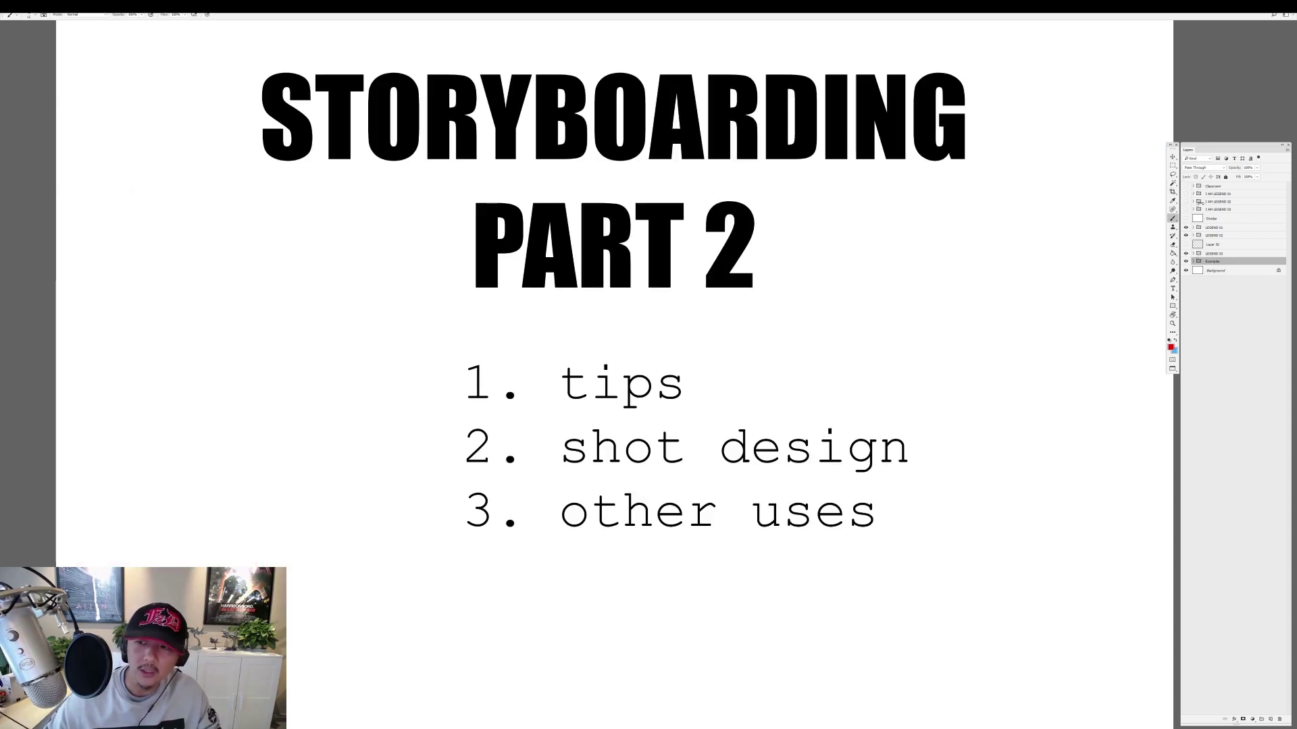
Hide the Classroom layer, zoom out to the forest storyboard sheet, and restore Standard Screen Mode.
click(1187, 186)
key(ctrl+minus)
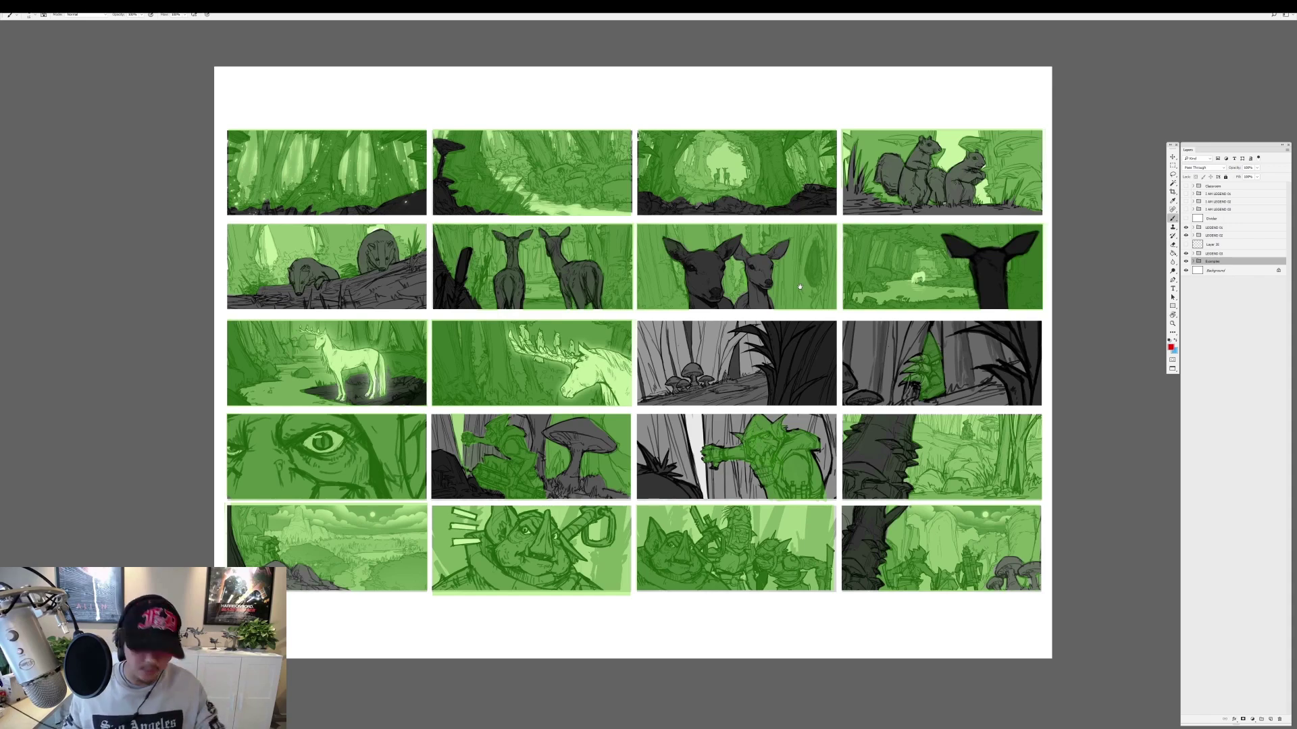
key(f)
key(f)
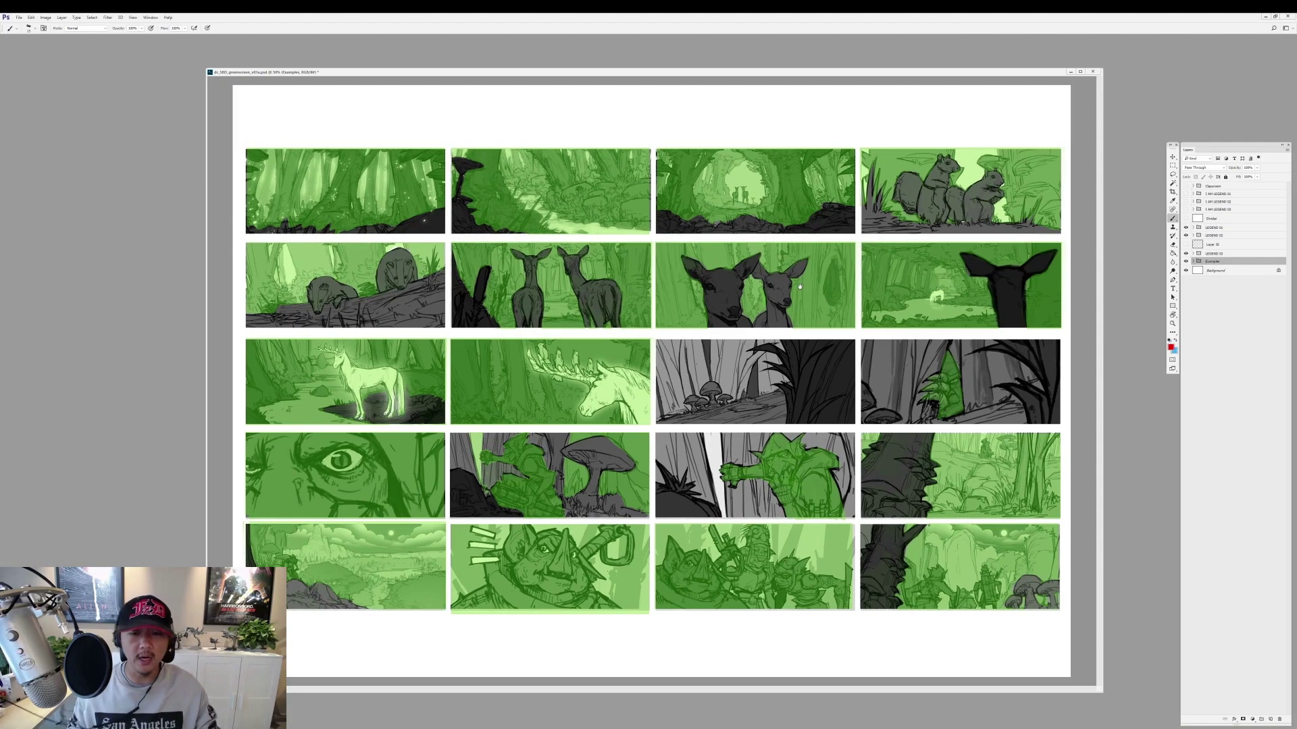